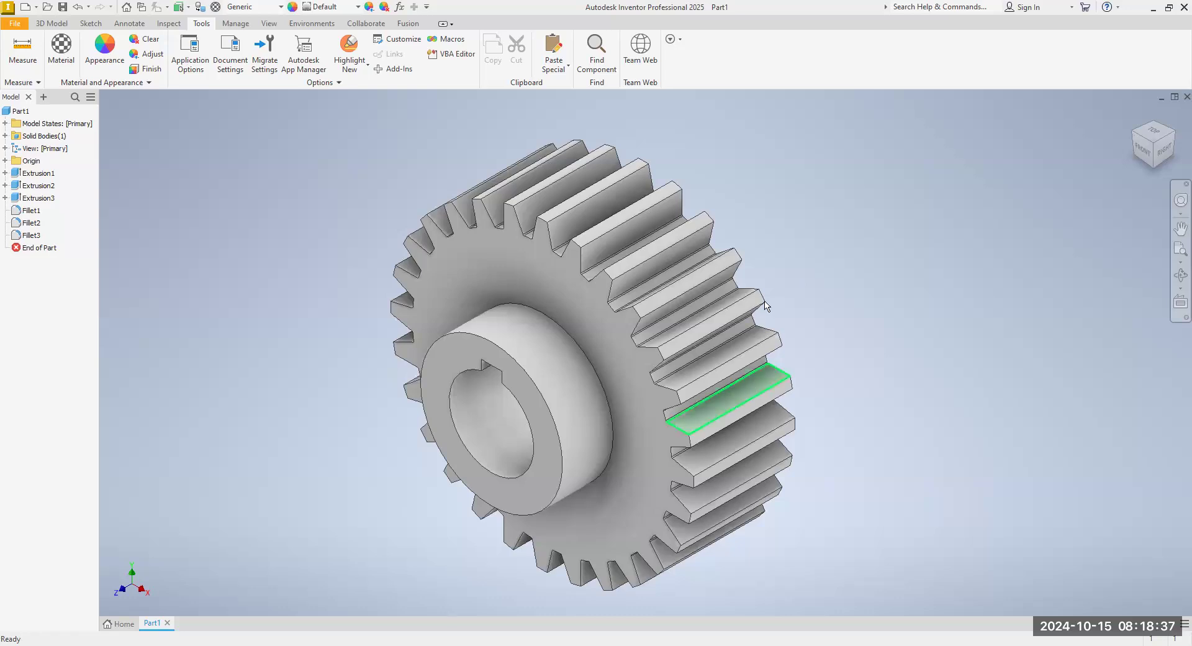
Create a new part file from the en-US Metric template Standard (mm).ipt.
left_click(13, 24)
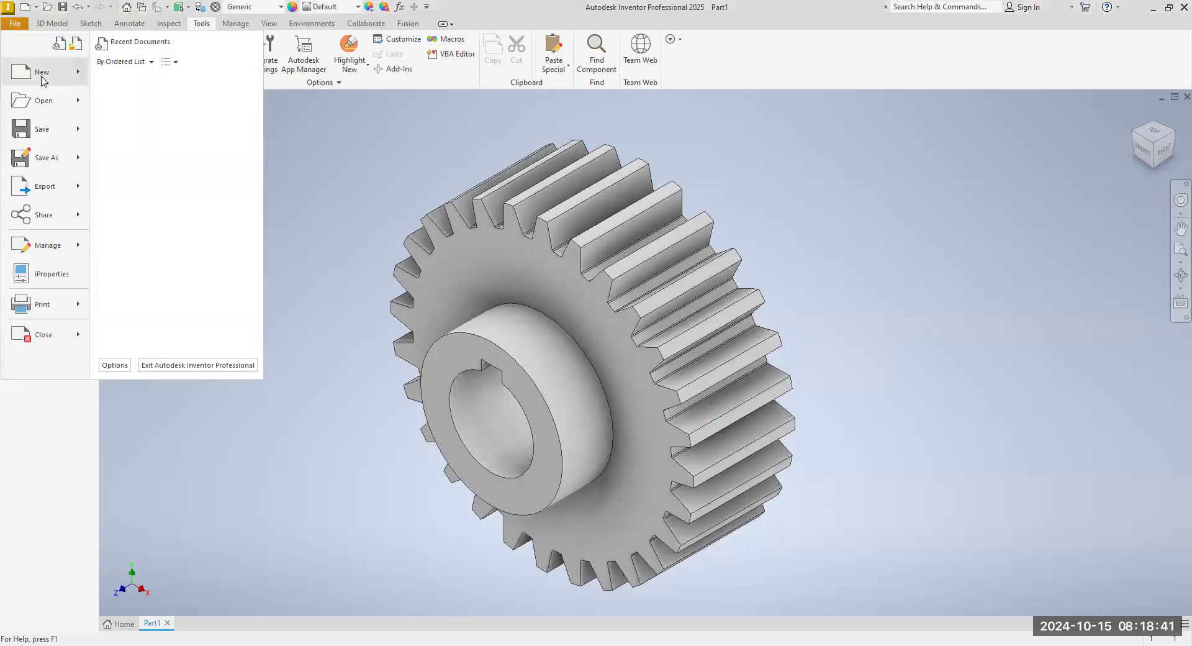
left_click(42, 73)
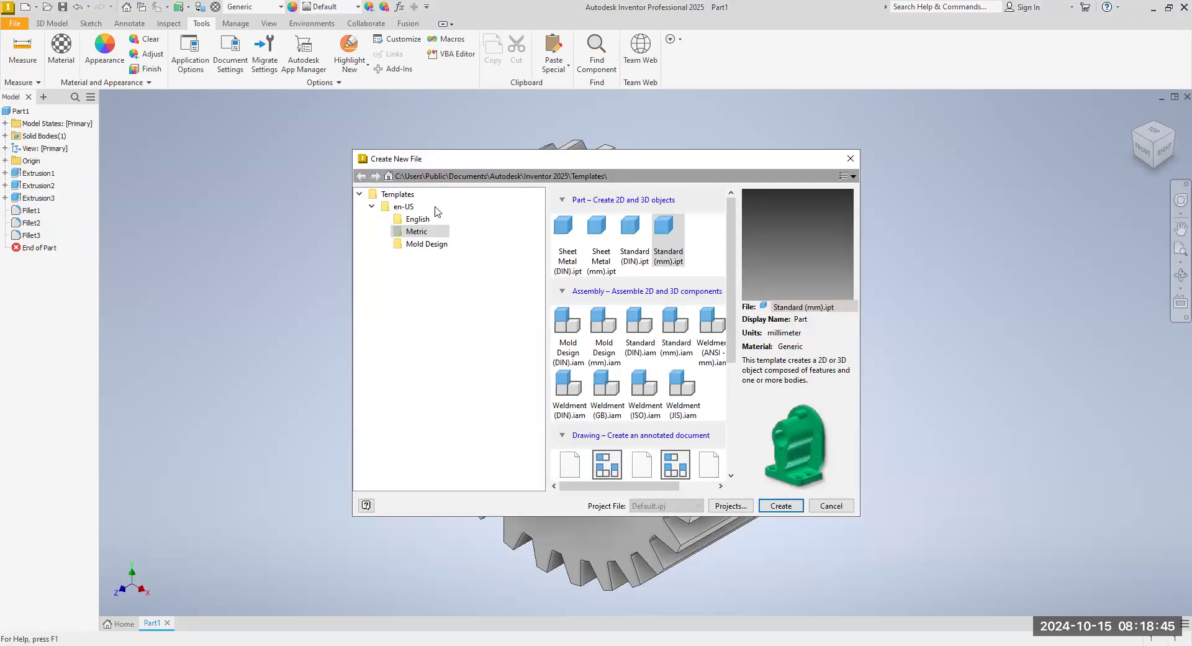
left_click(371, 207)
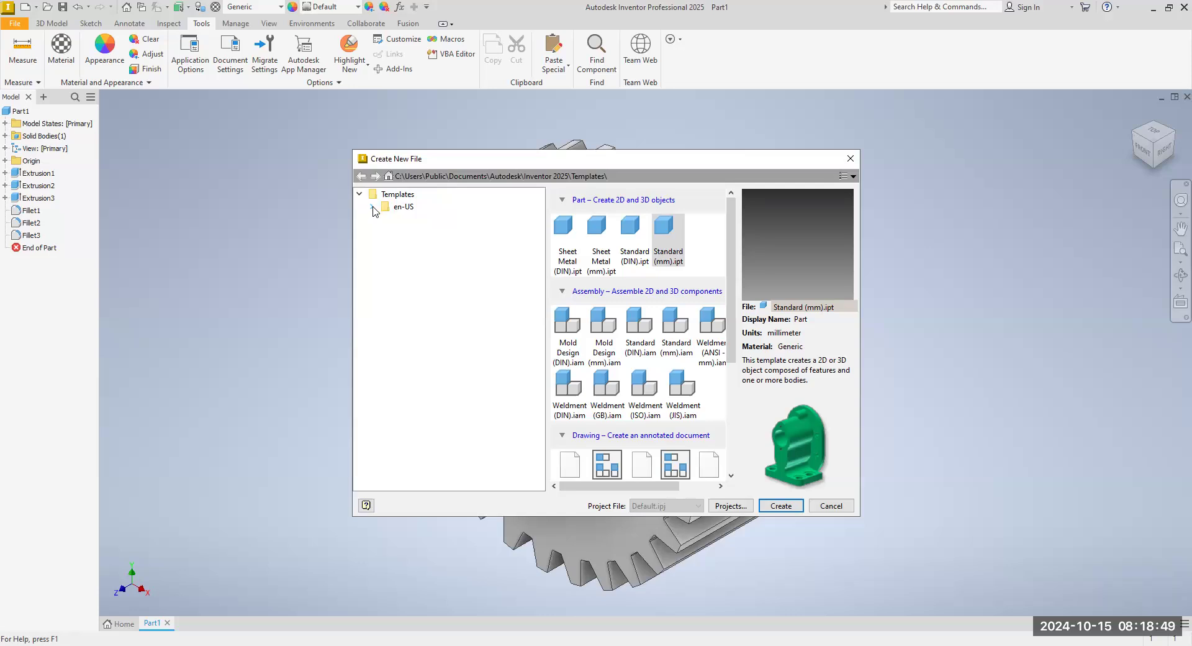
left_click(372, 207)
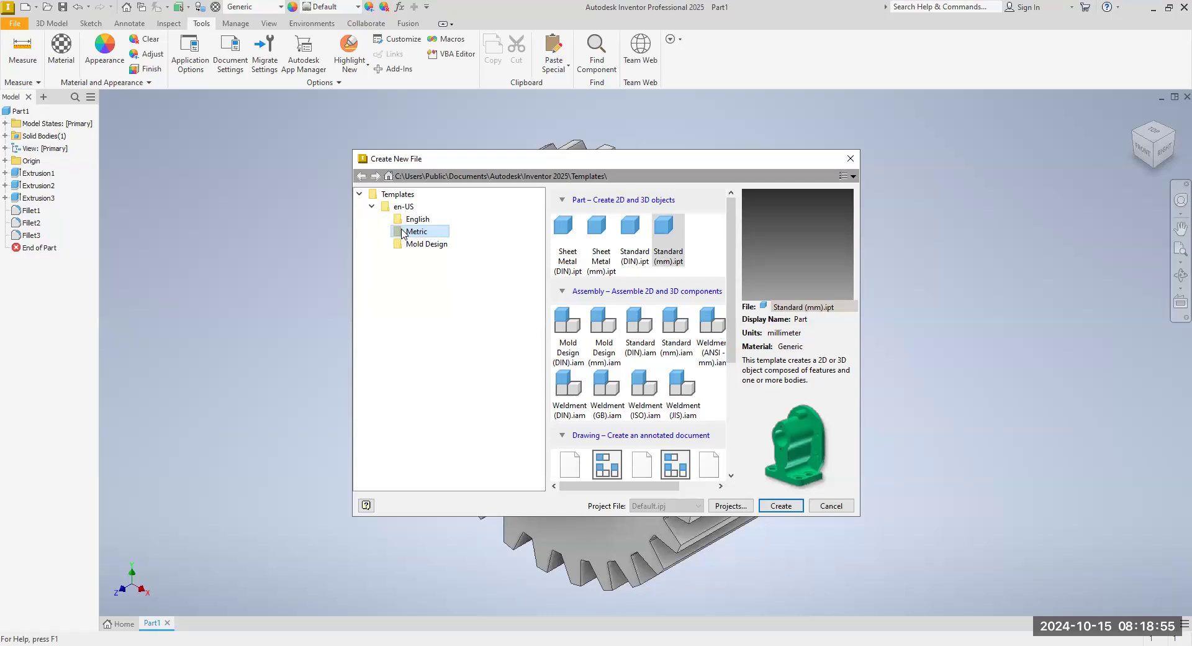
left_click(401, 229)
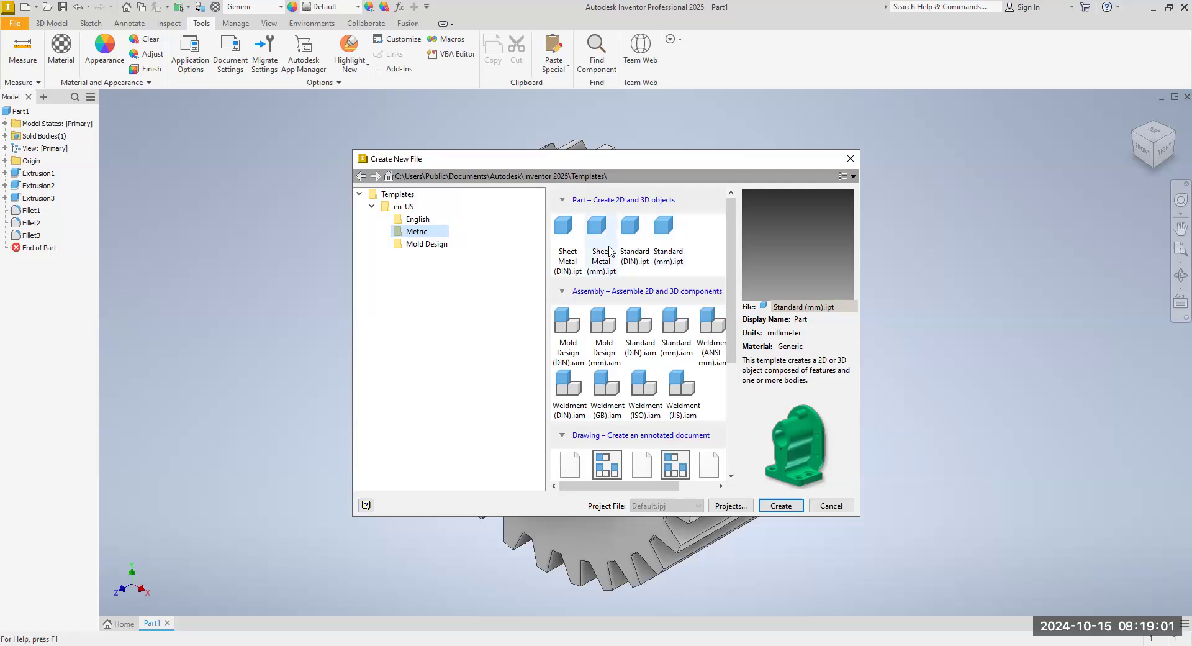
left_click(664, 232)
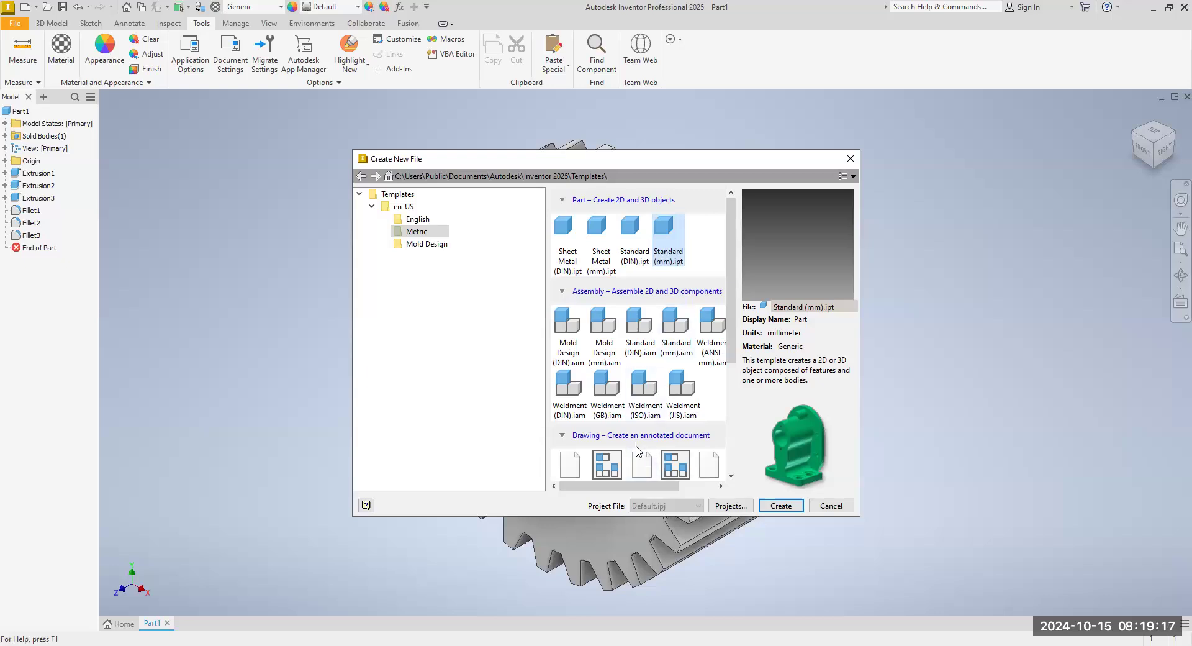
left_click(776, 506)
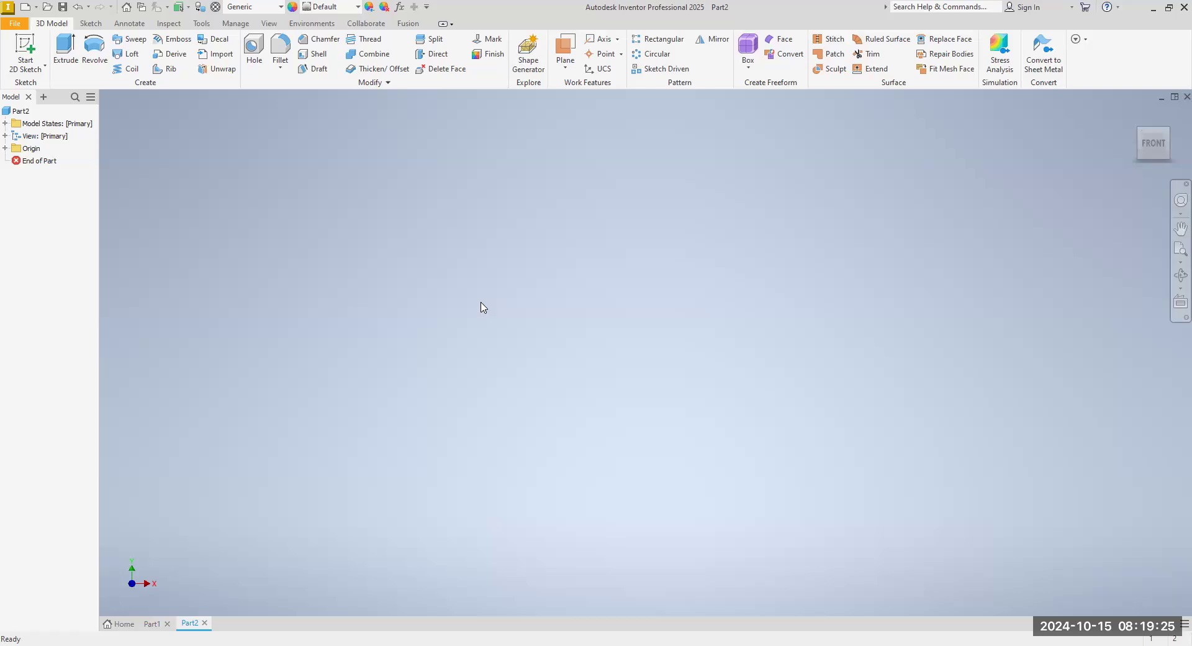
Start a 2D sketch on the XY plane of the new part.
left_click(25, 63)
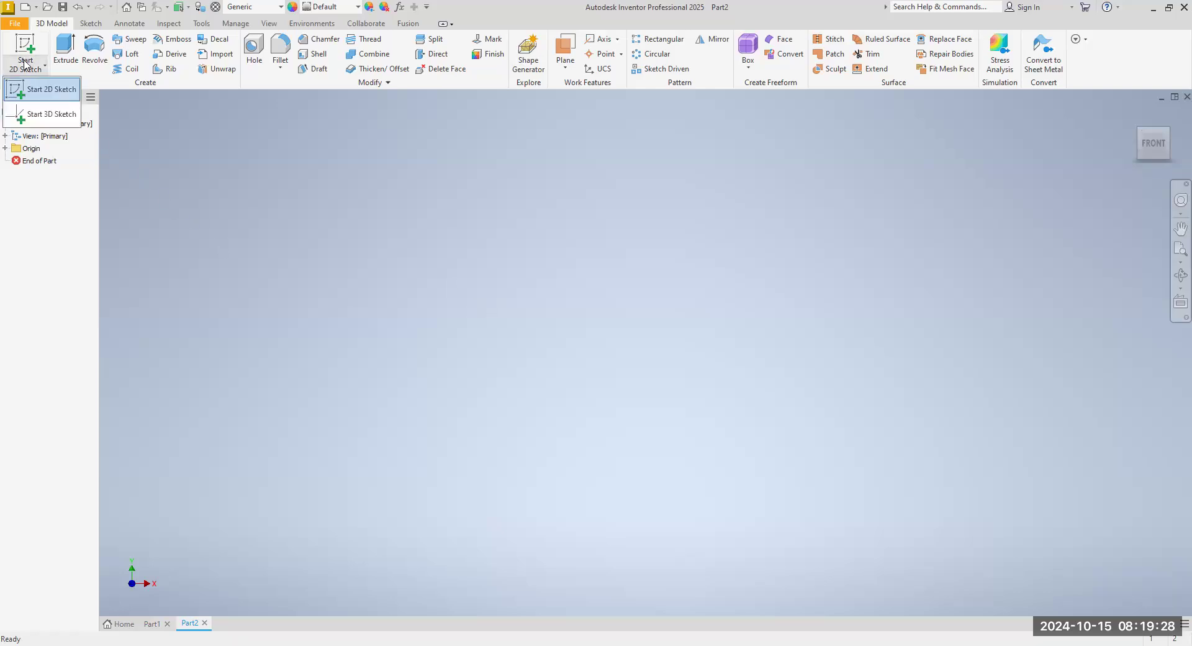
left_click(30, 95)
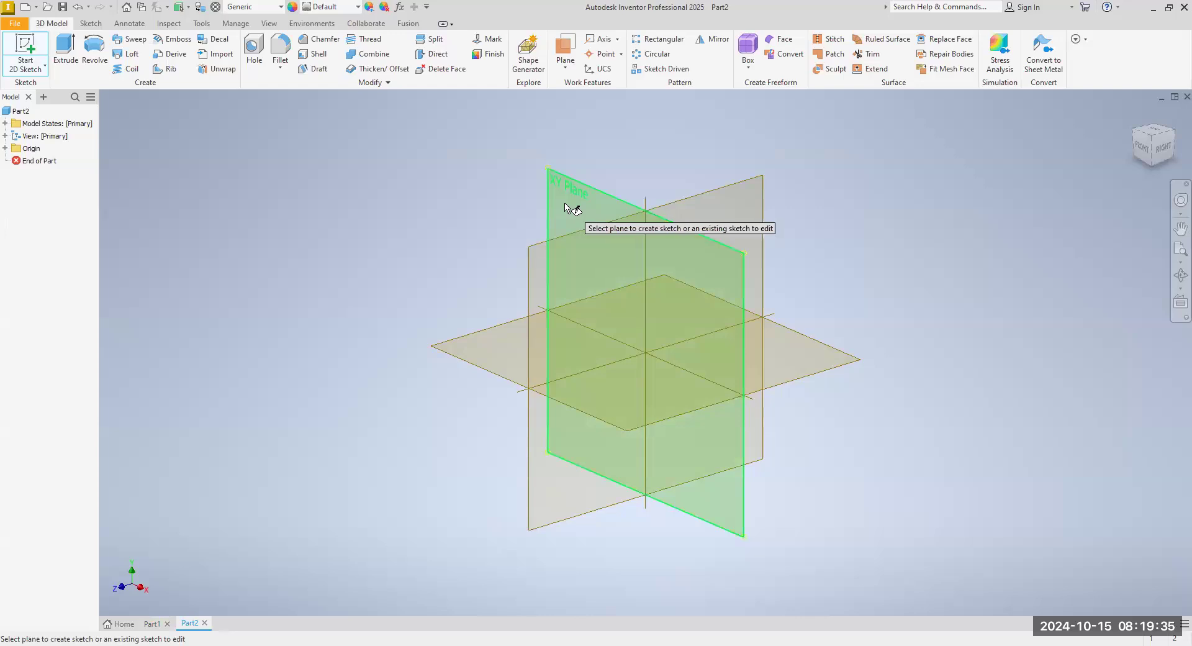
left_click(562, 205)
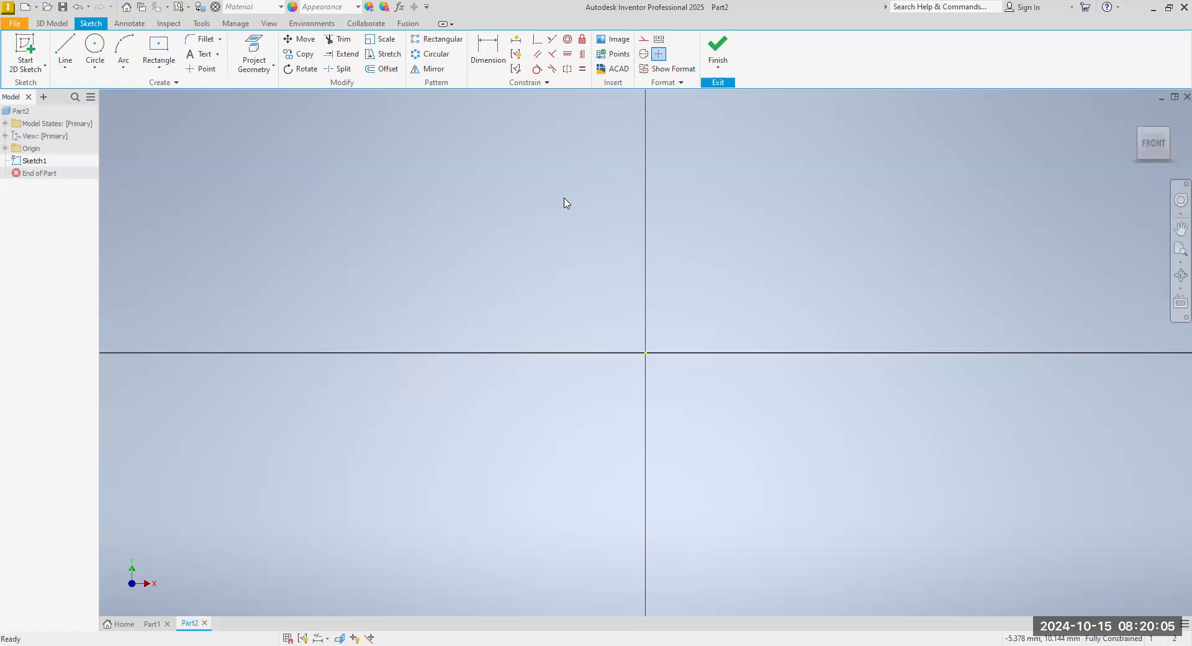
Draw a center-point circle at the sketch origin with a diameter of 74.80 mm and end the Circle command.
middle_click_drag(608, 242, 568, 285)
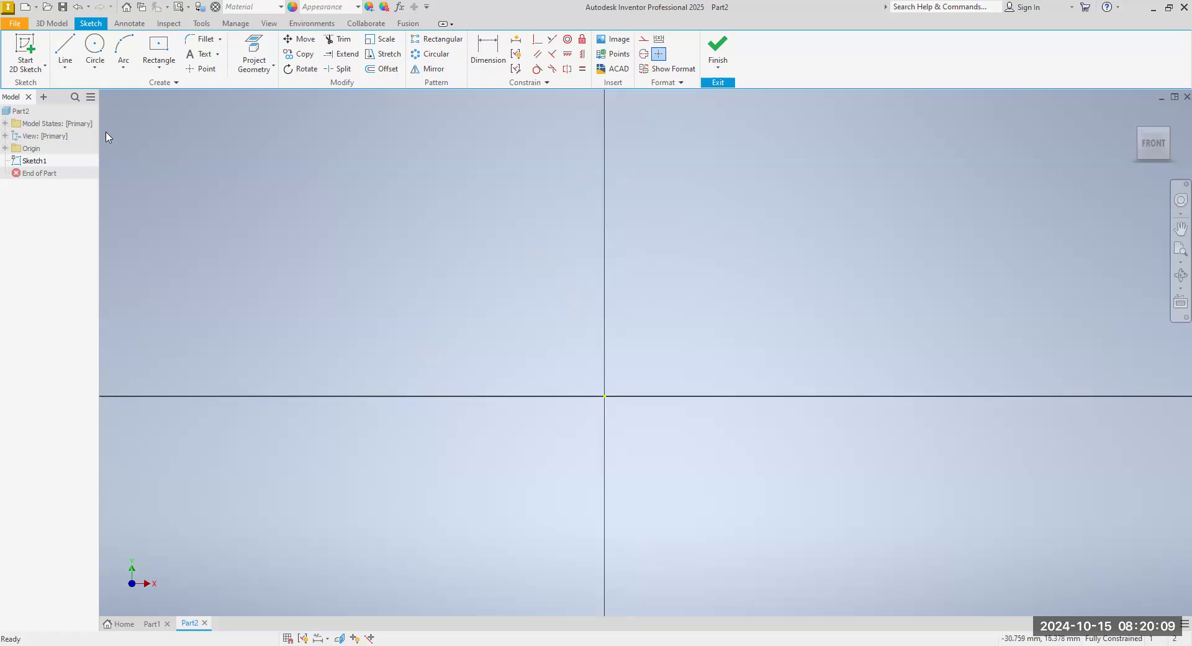
left_click(94, 67)
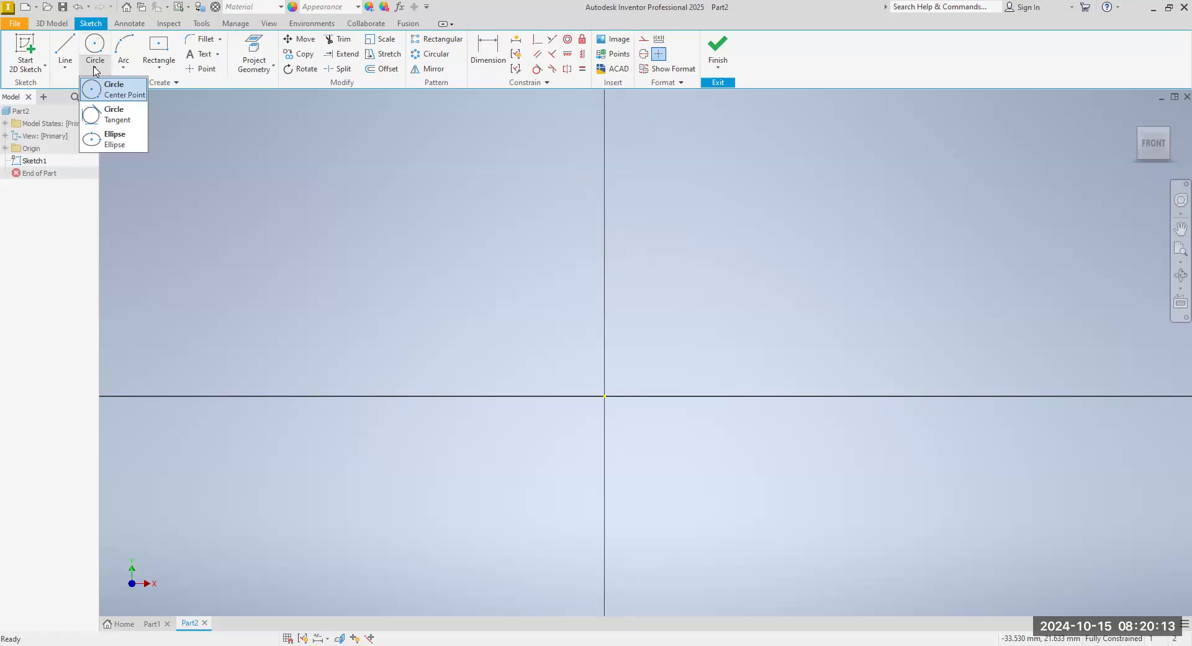
left_click(112, 94)
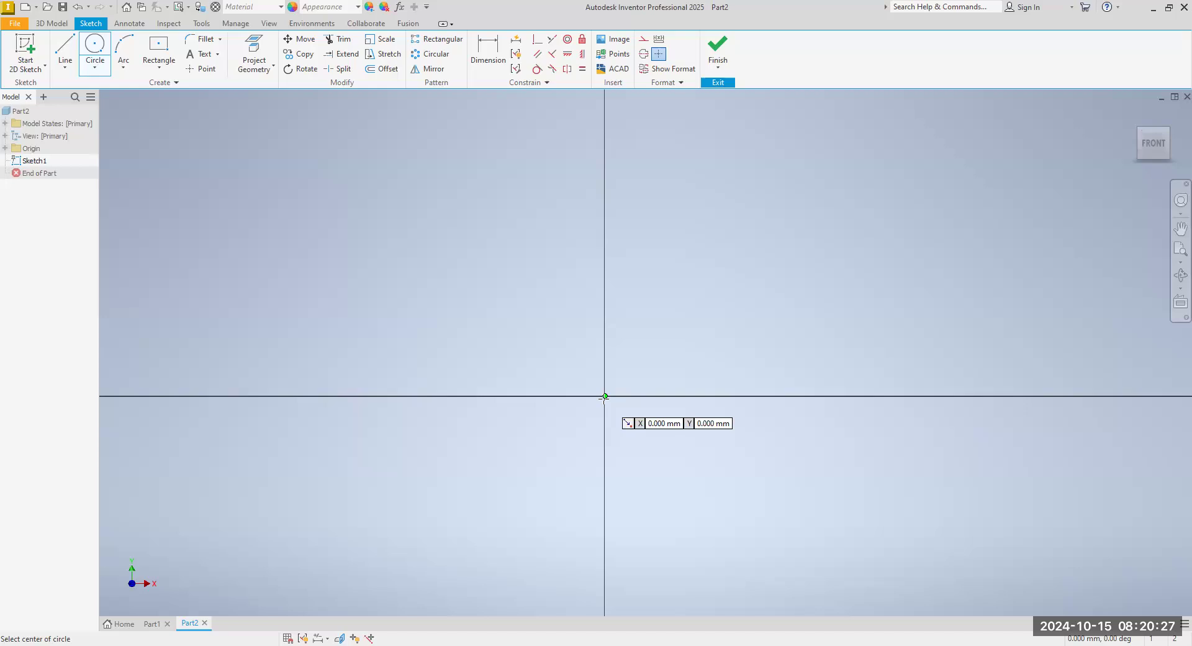
left_click(604, 396)
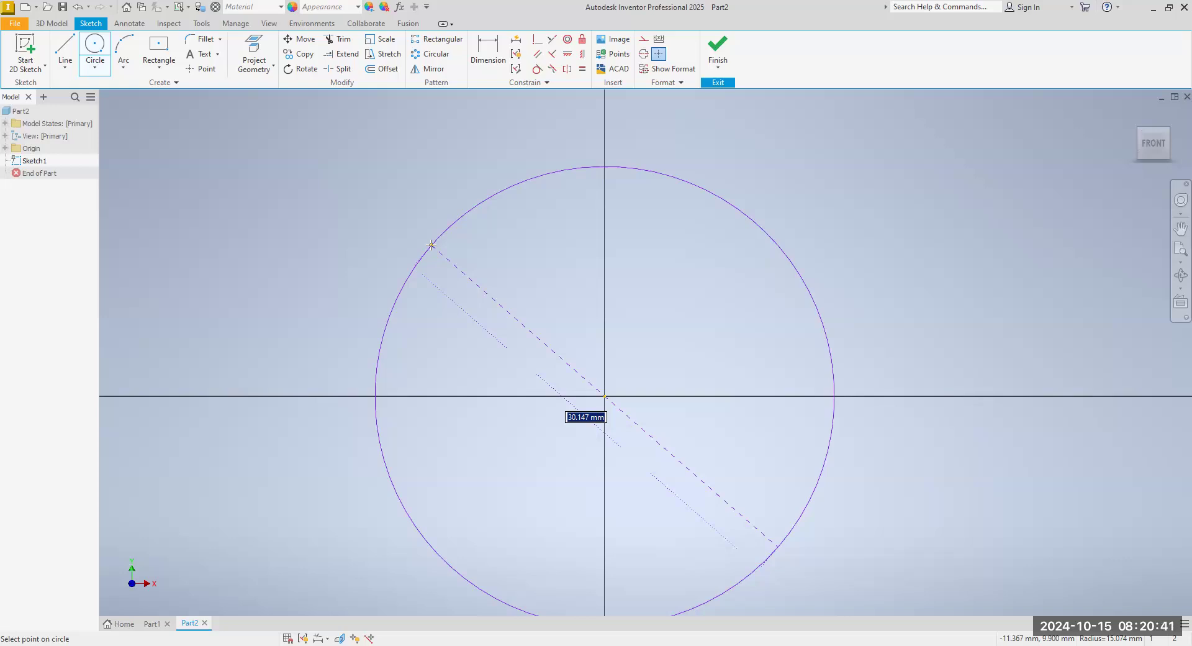
type("74.80")
key("Return")
right_click(683, 200)
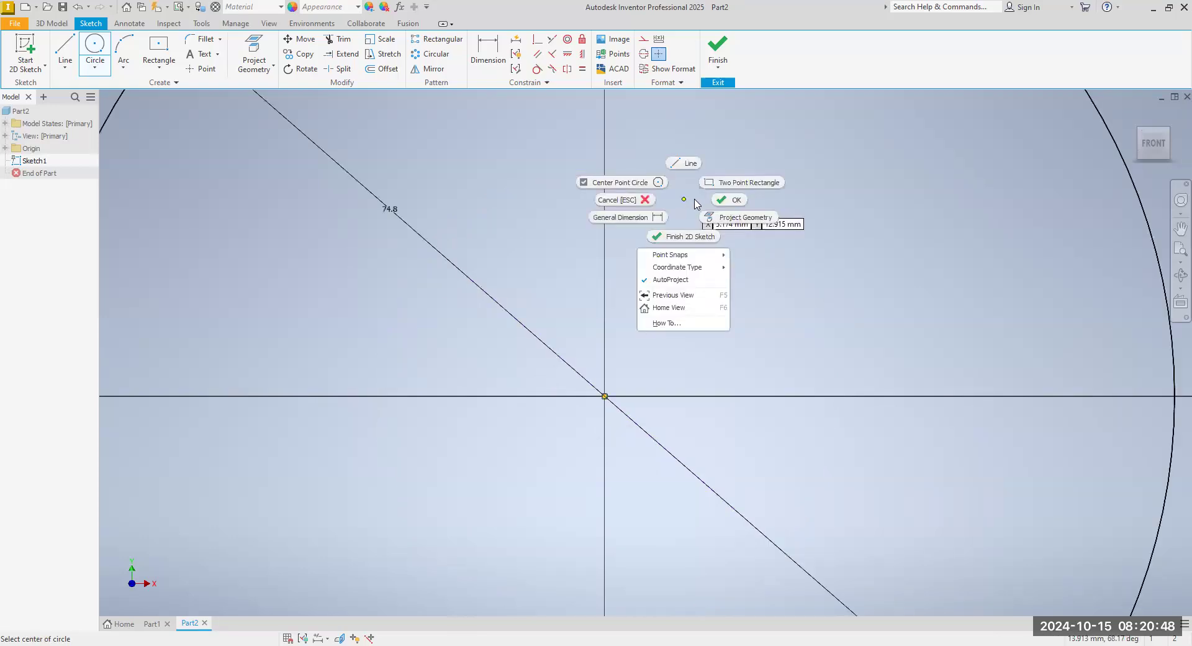
left_click(733, 200)
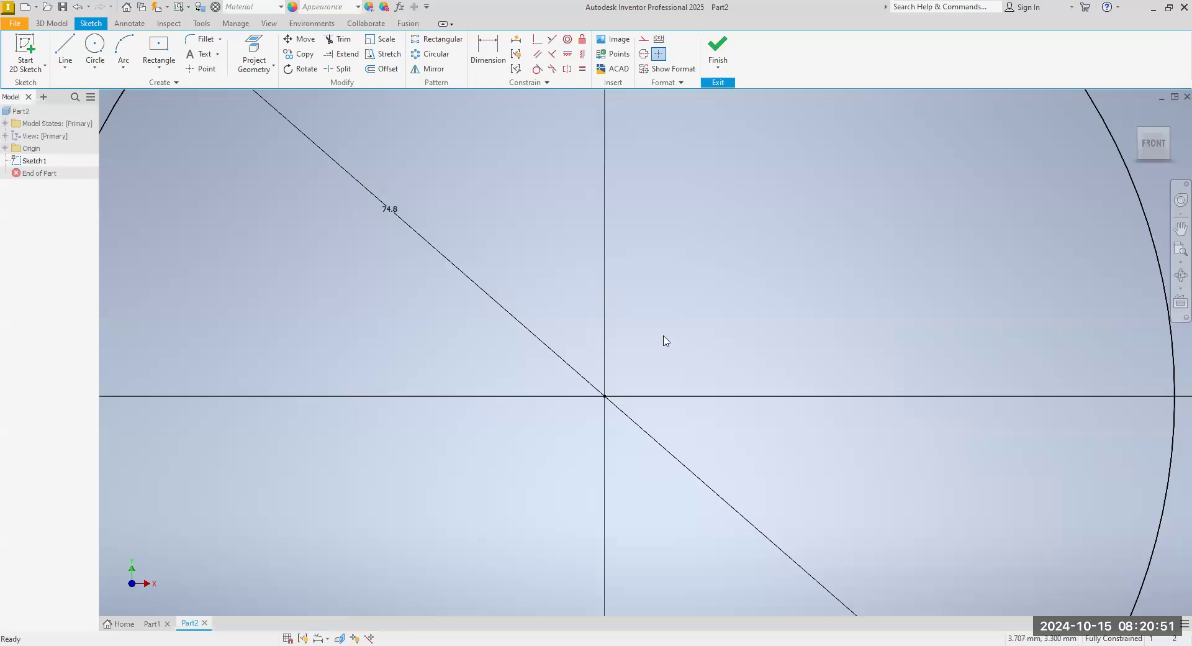
Draw a concentric center-point circle at the origin with a diameter of 64 mm and end the Circle command.
scroll(669, 338, "up", 2)
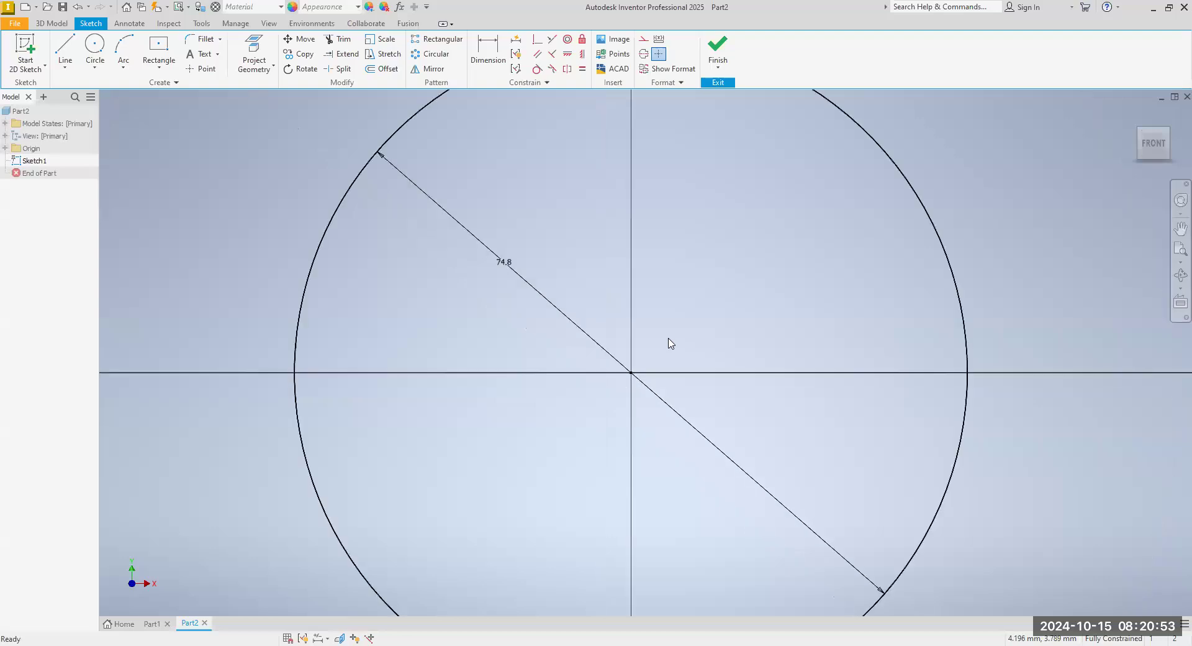
scroll(680, 342, "down", 1)
scroll(680, 341, "up", 1)
middle_click_drag(682, 331, 651, 318)
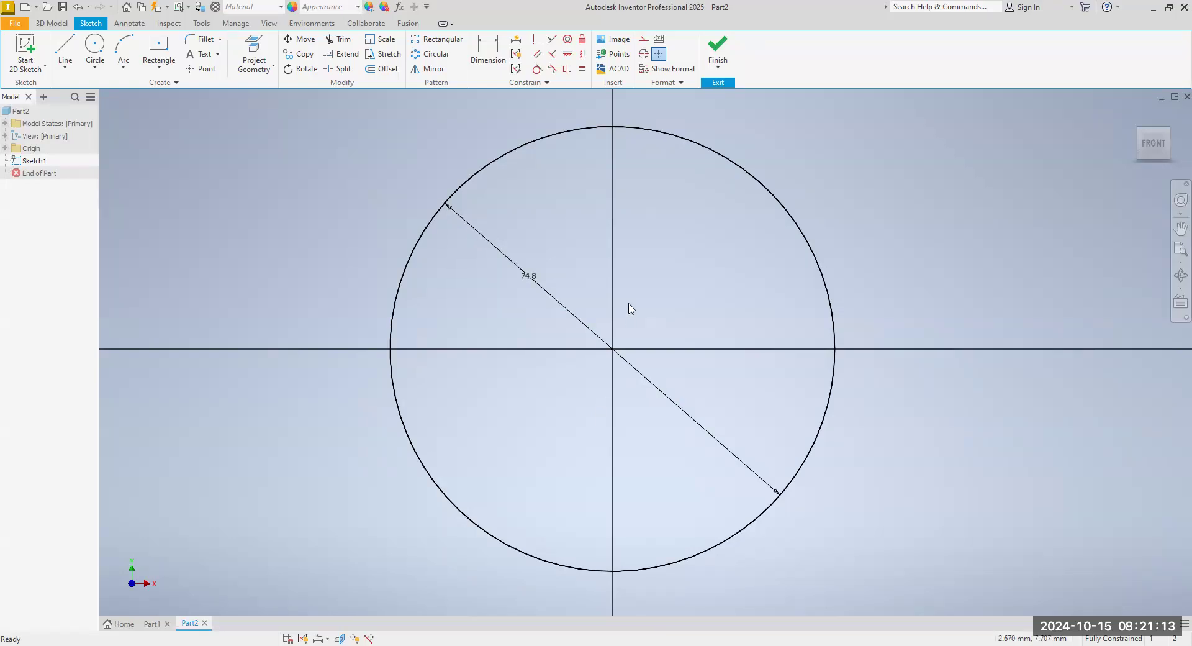
left_click(96, 73)
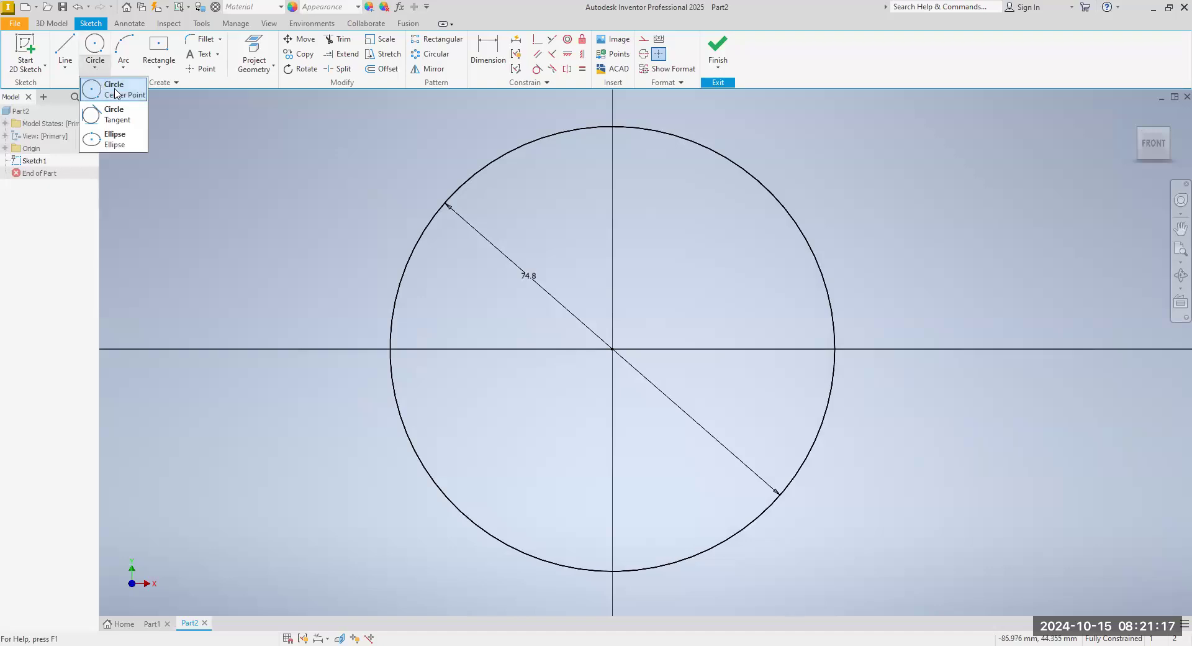
left_click(110, 94)
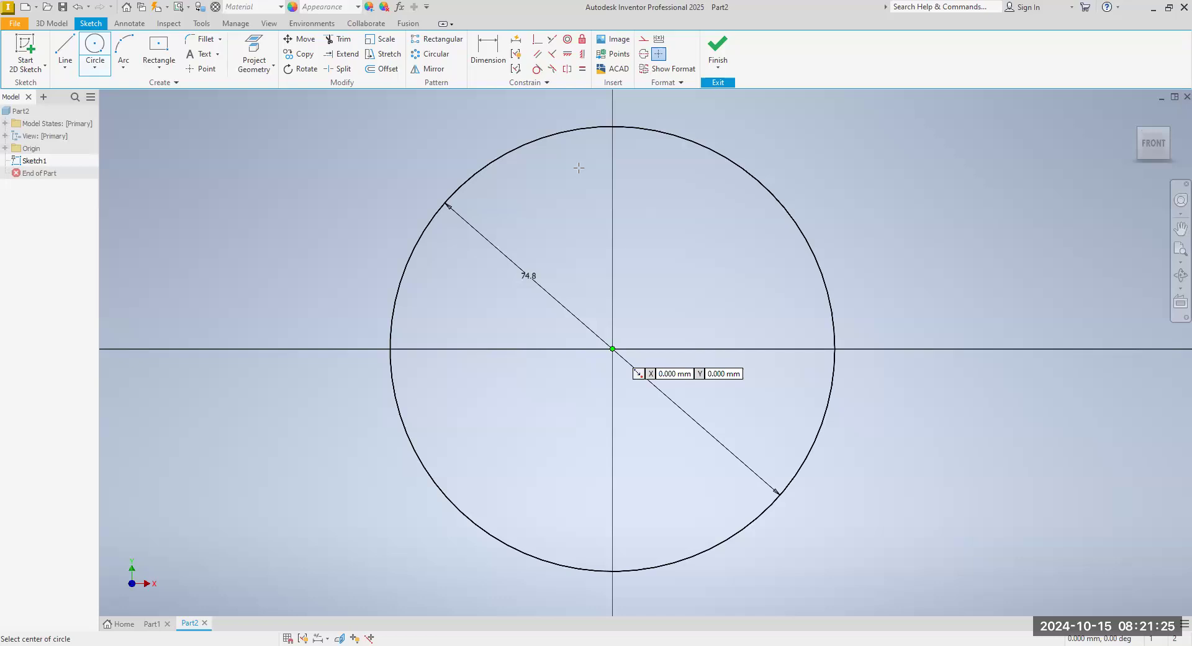
key("Return")
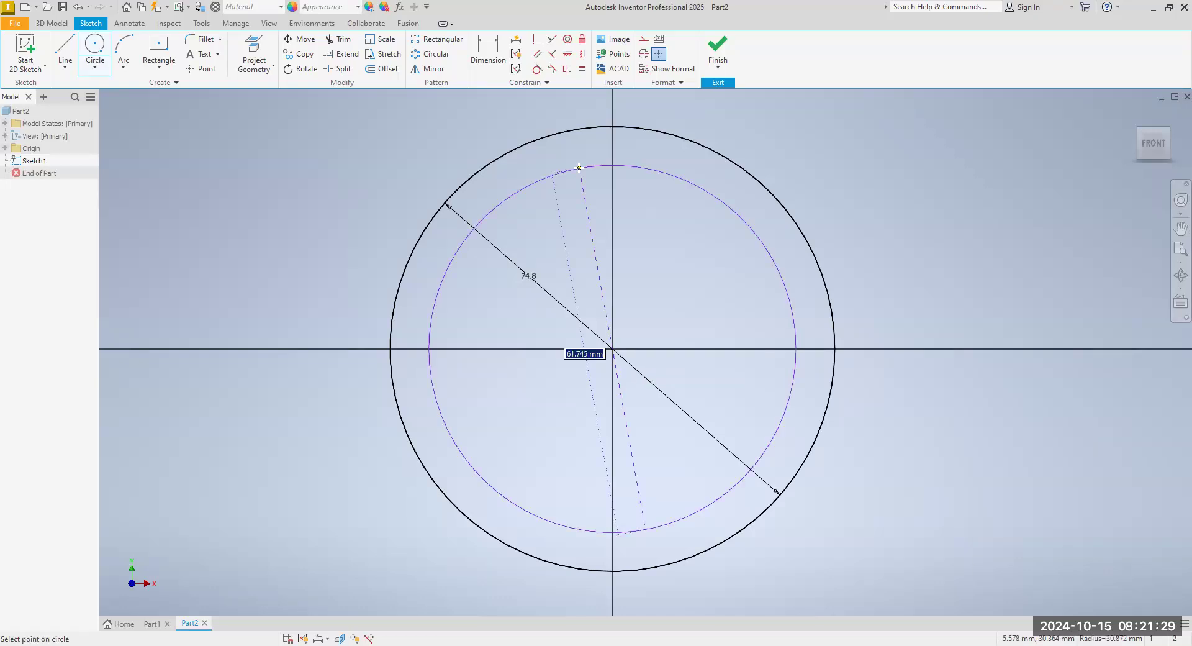
type("64")
key("Return")
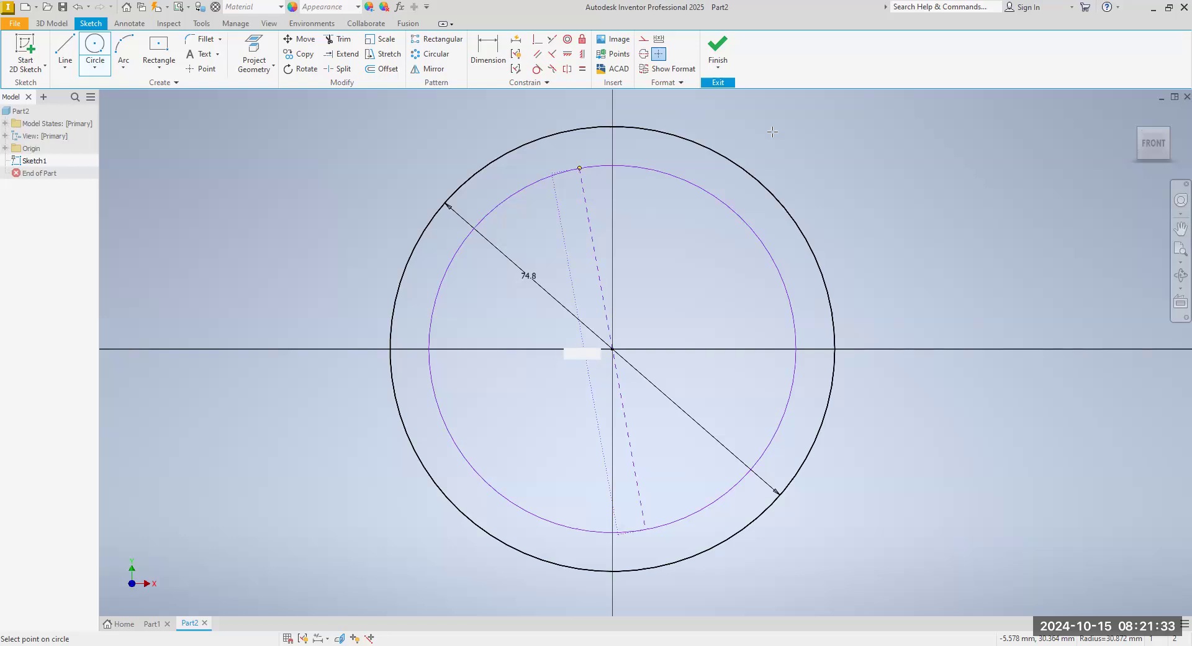
right_click(817, 132)
left_click(773, 162)
Draw a vertical line about 43 mm long from the origin up past the outer circle.
middle_click_drag(664, 252, 668, 286)
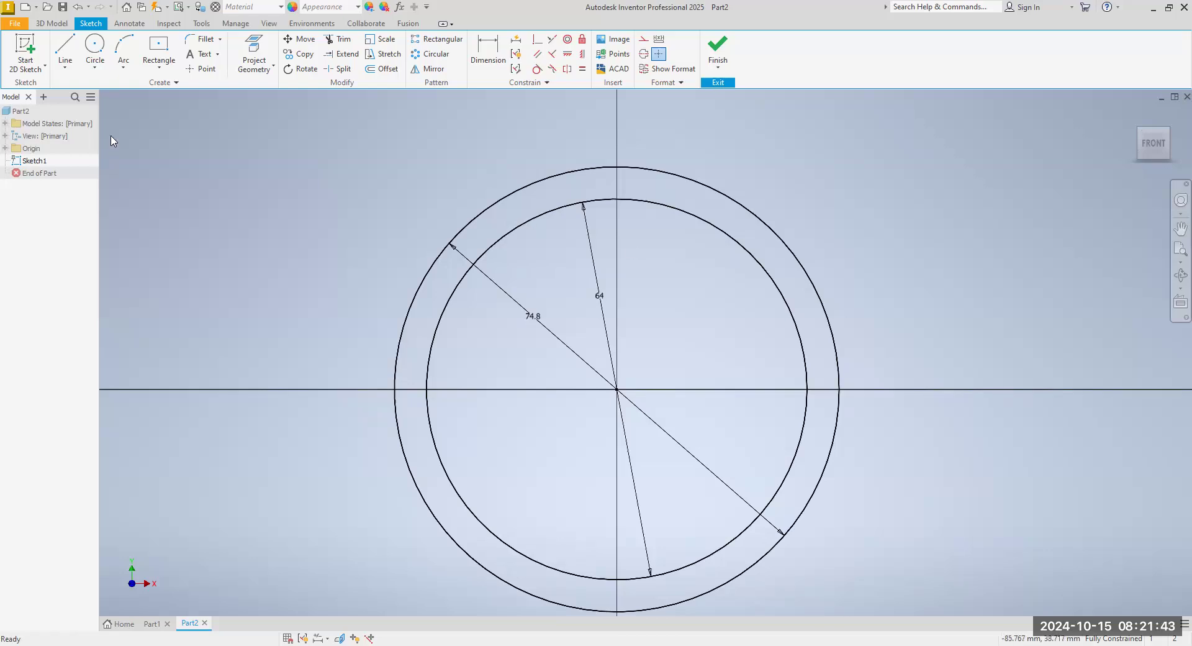
left_click(65, 69)
left_click(66, 90)
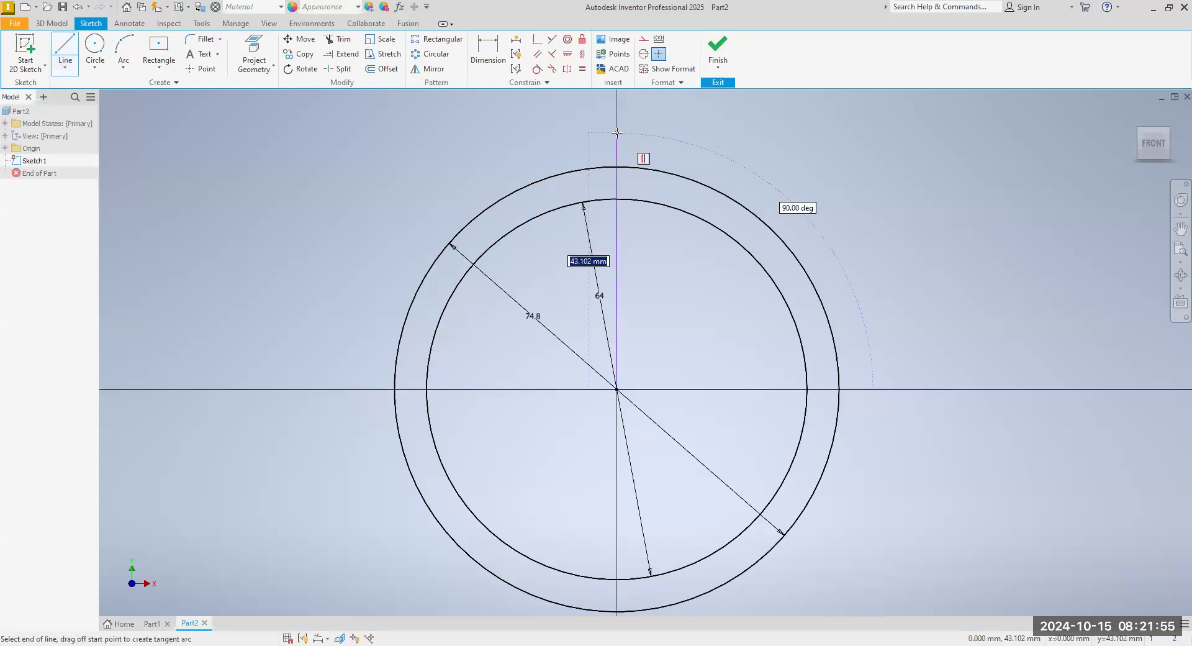
left_click(616, 133)
right_click(621, 148)
left_click(672, 133)
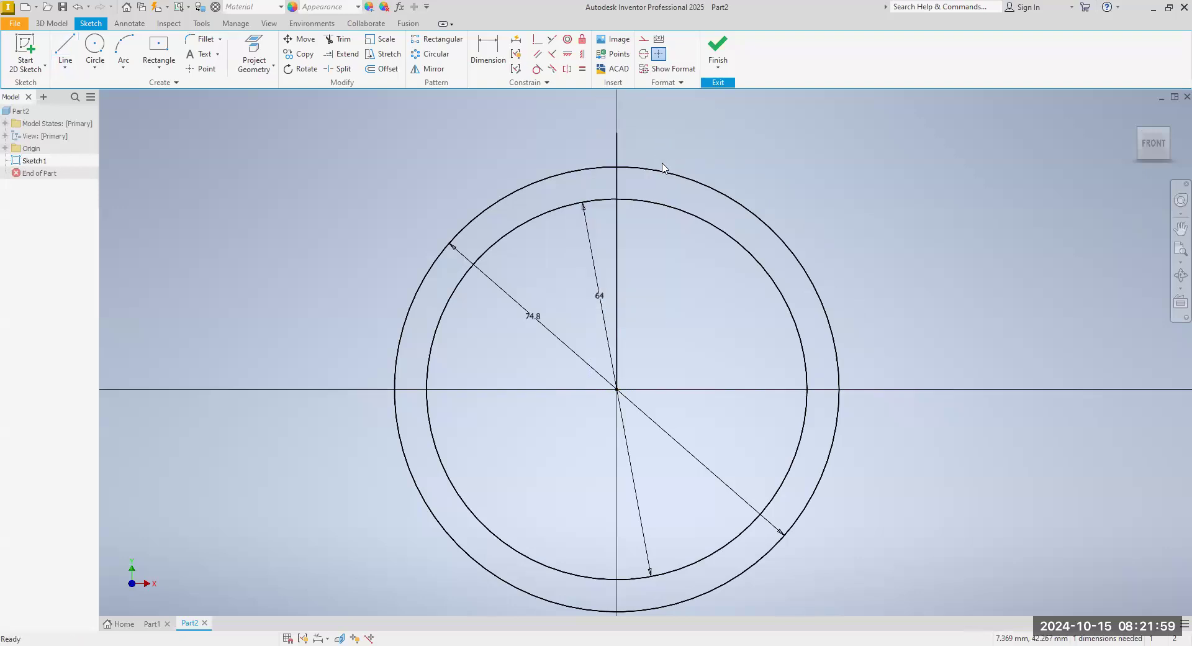
Offset the vertical line 2.5 mm toward the positive X side.
scroll(653, 272, "down", 3)
scroll(651, 268, "up", 4)
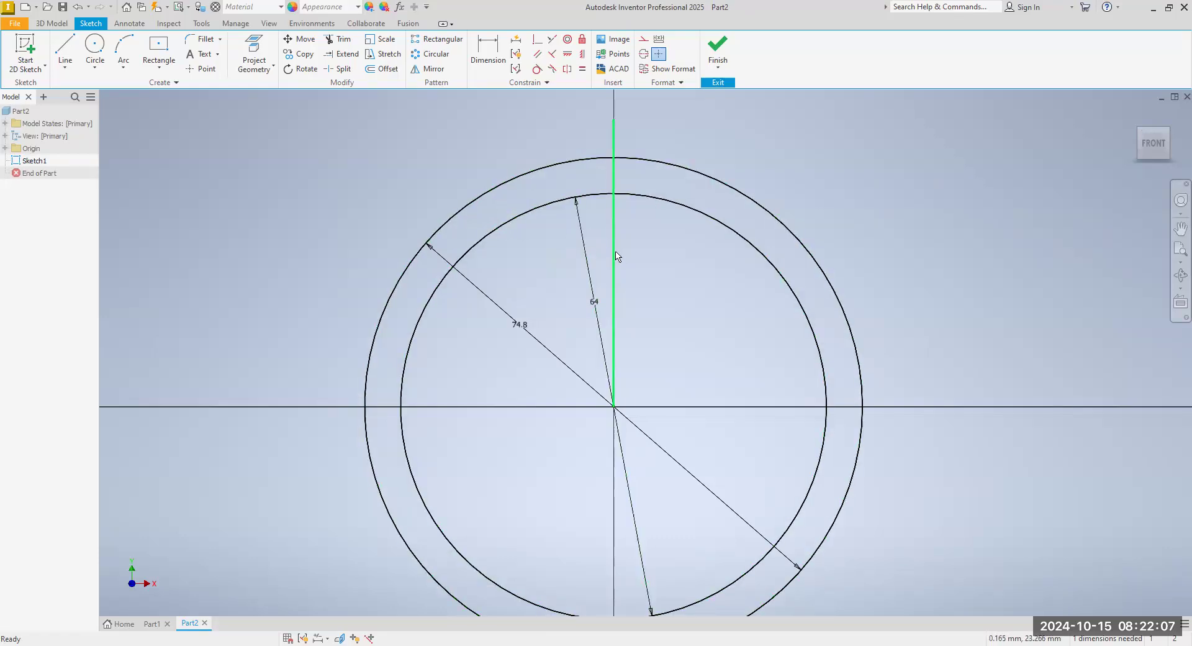
scroll(634, 311, "down", 3)
middle_click_drag(633, 311, 575, 277)
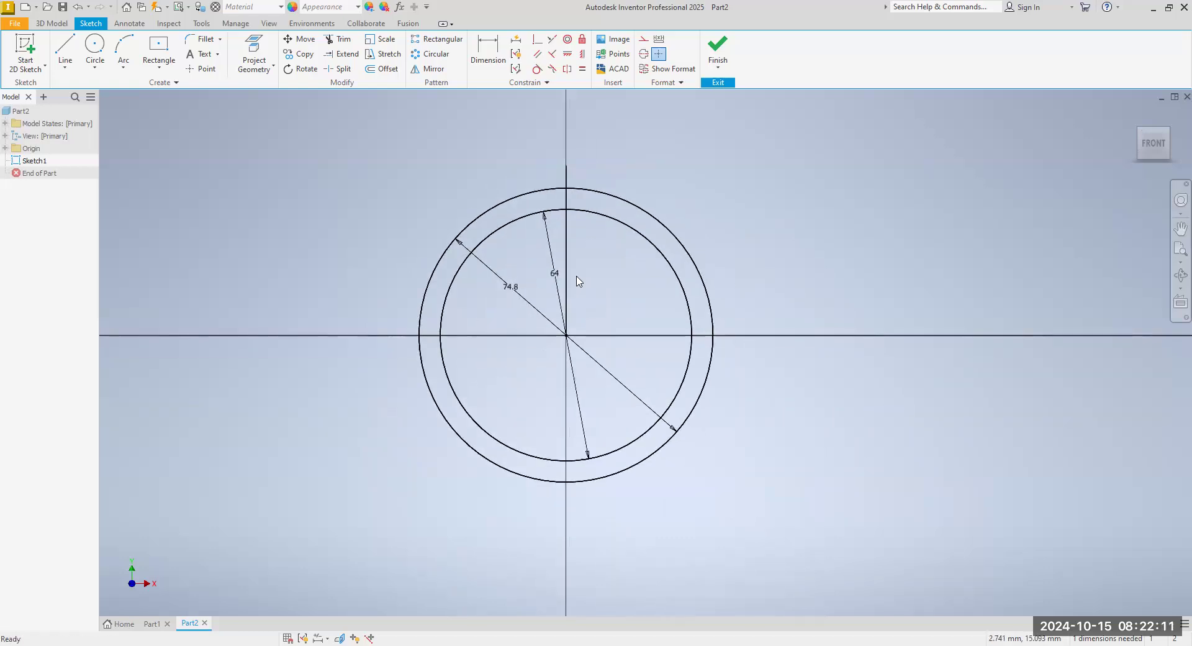
scroll(577, 276, "up", 3)
middle_click_drag(577, 273, 540, 309)
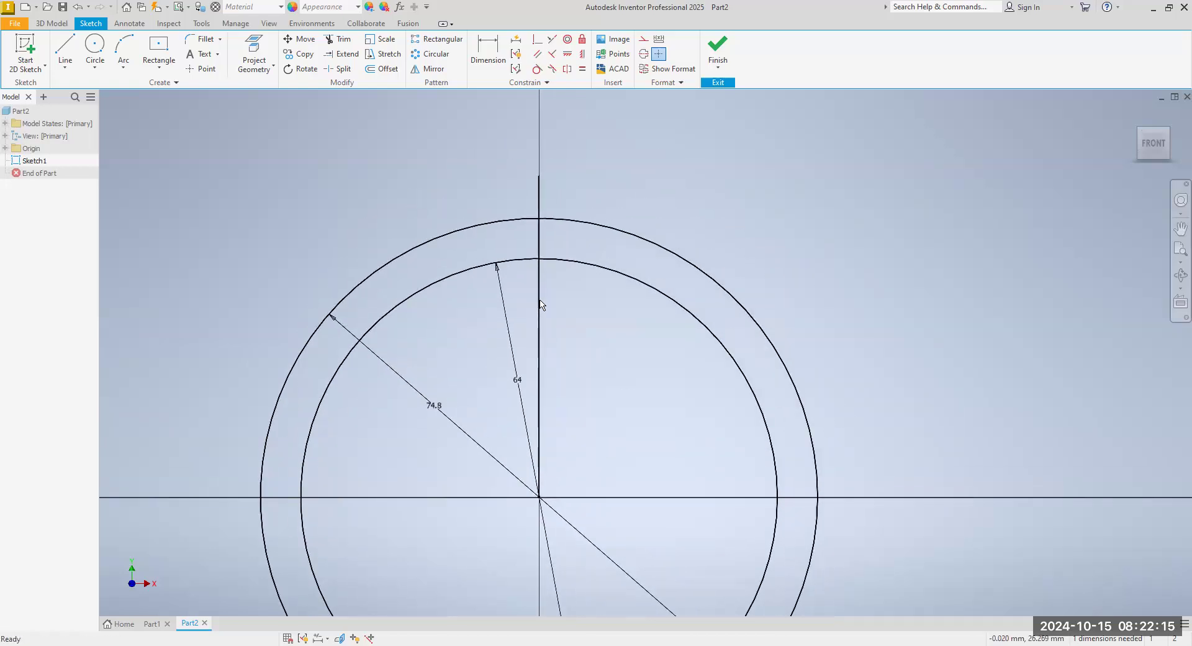
left_click(385, 69)
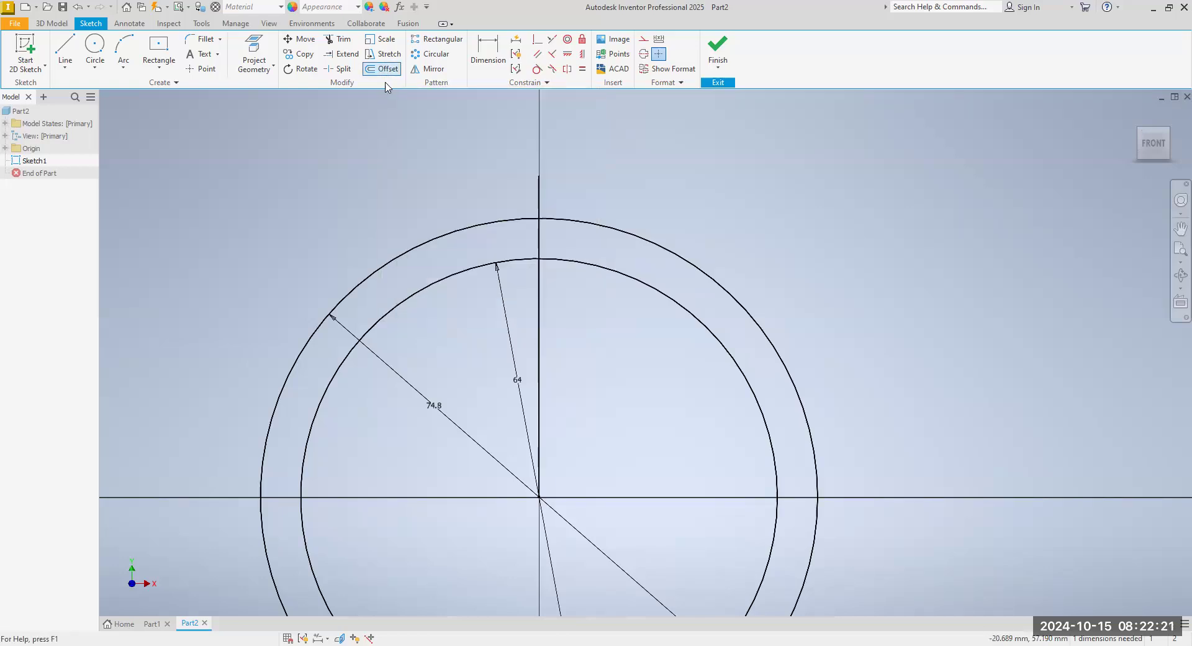
left_click(540, 323)
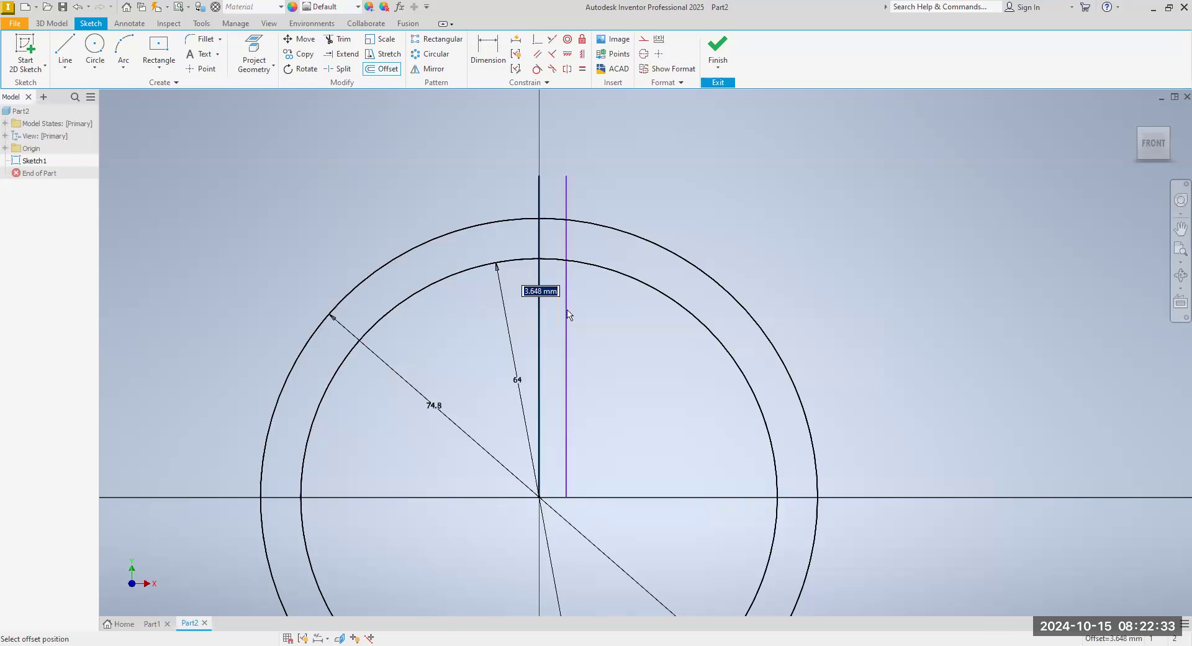
type("2.5")
key("Return")
Offset the central vertical line 2.5 mm toward the negative X side and end the Offset command.
left_click(539, 289)
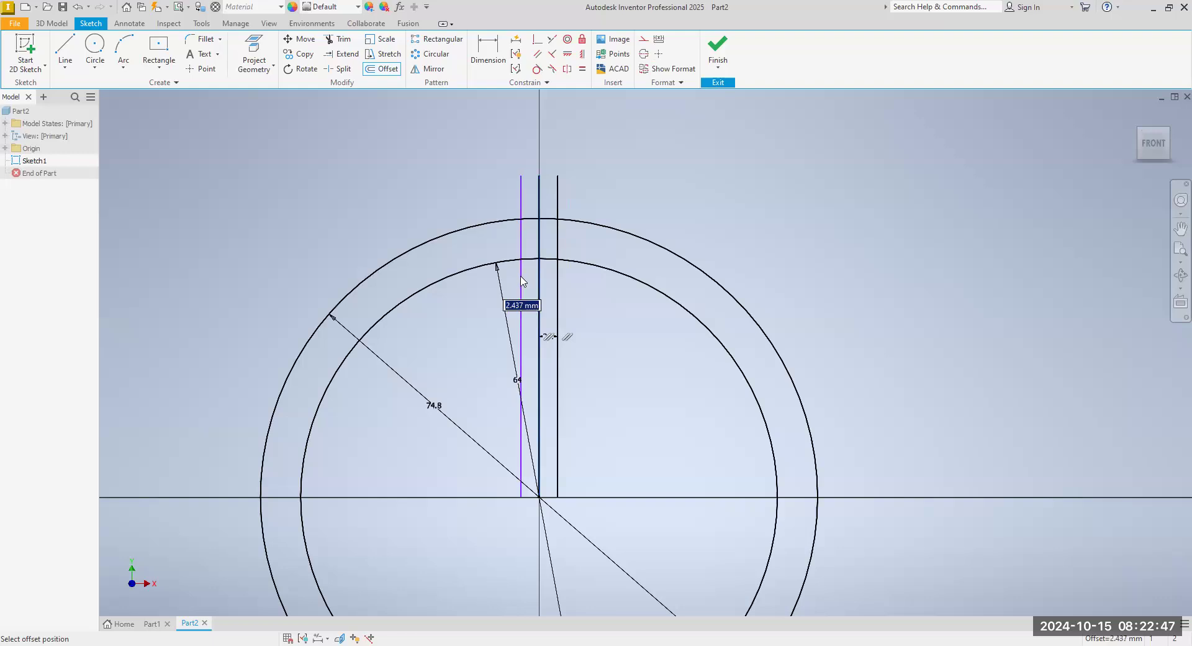
type("2.5")
key("Return")
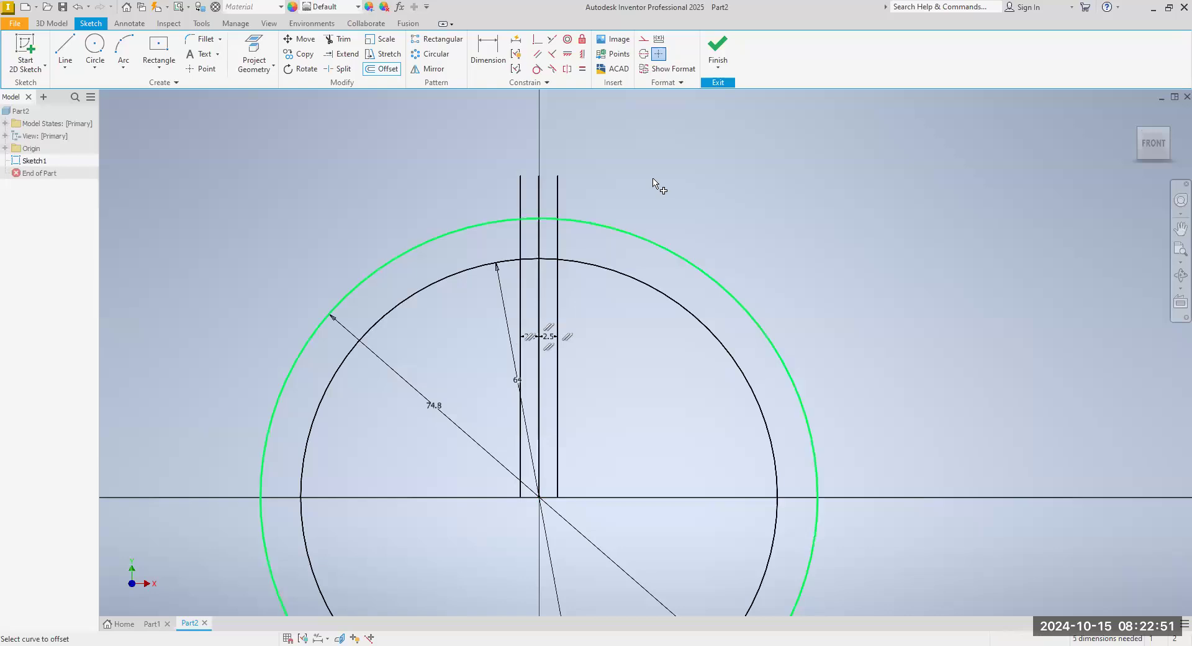
right_click(656, 178)
left_click(708, 177)
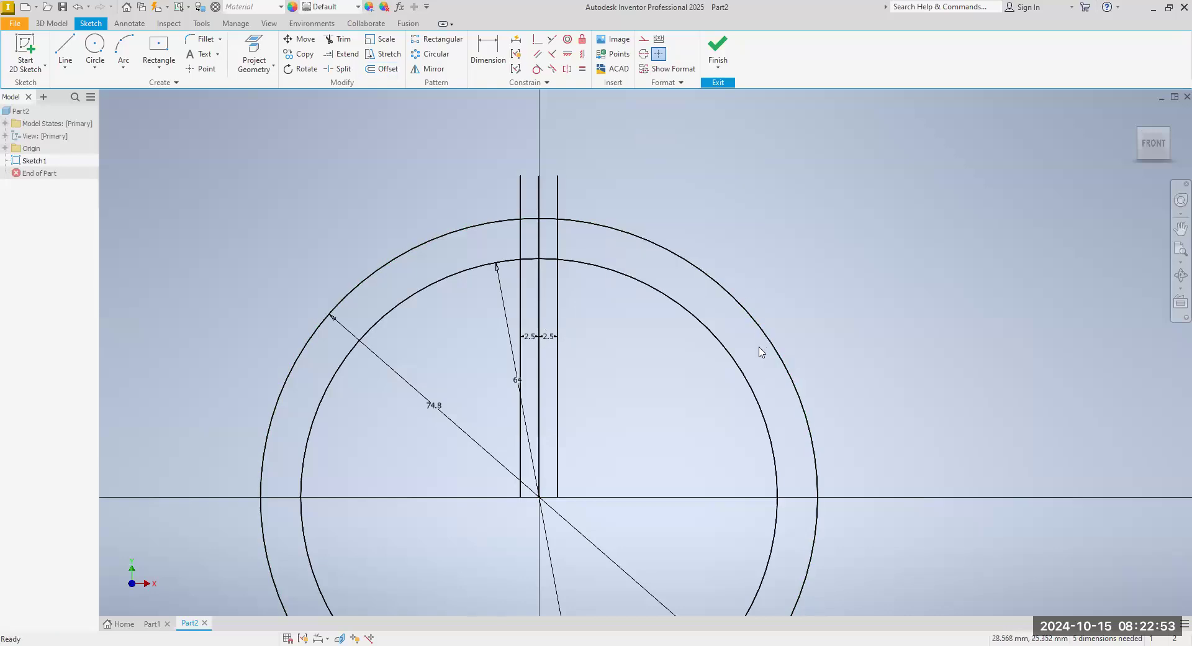
scroll(521, 329, "down", 3)
scroll(546, 323, "up", 7)
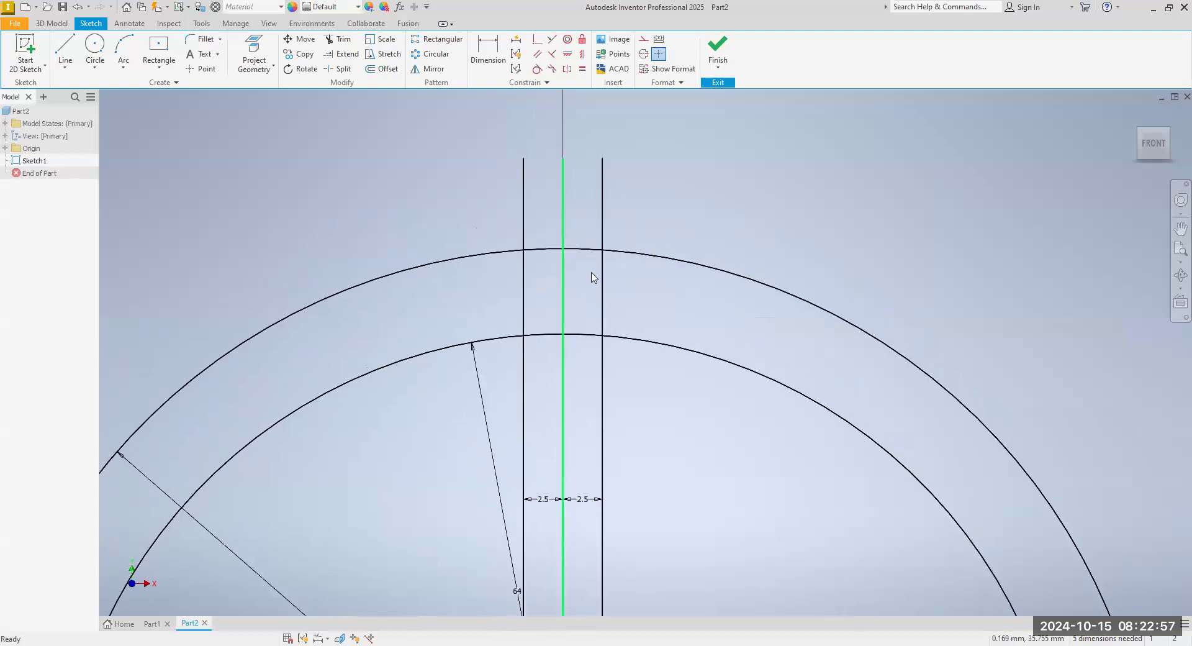
scroll(590, 274, "up", 3)
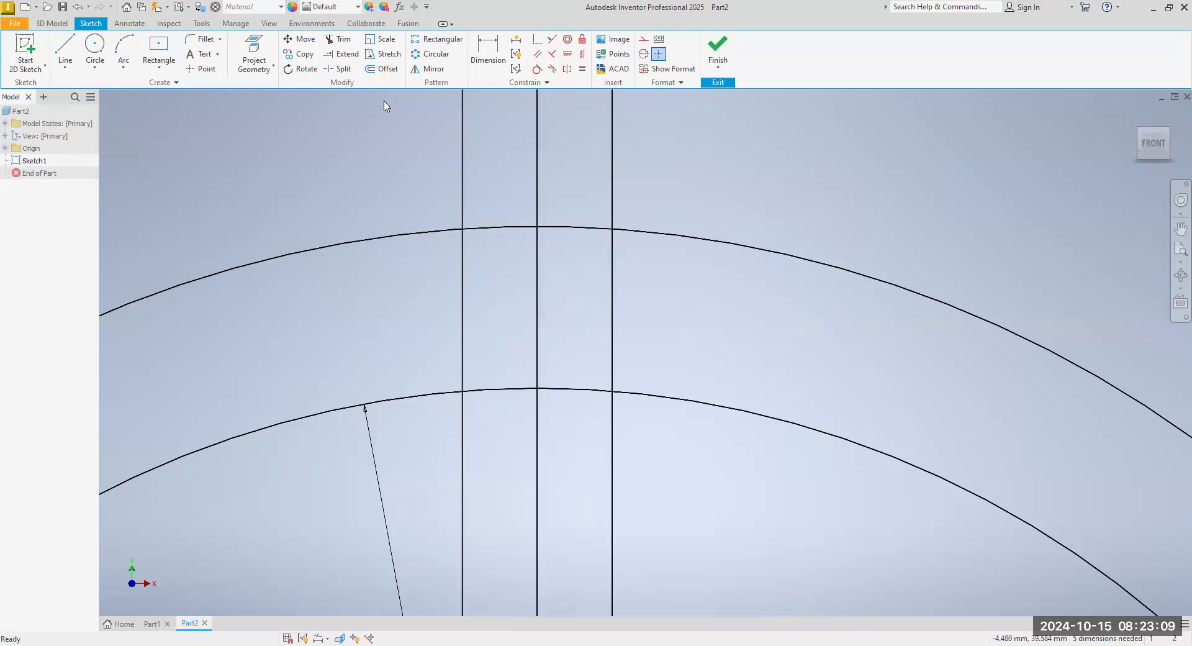
Offset the central vertical line 1.25 mm toward the positive X side.
key("1")
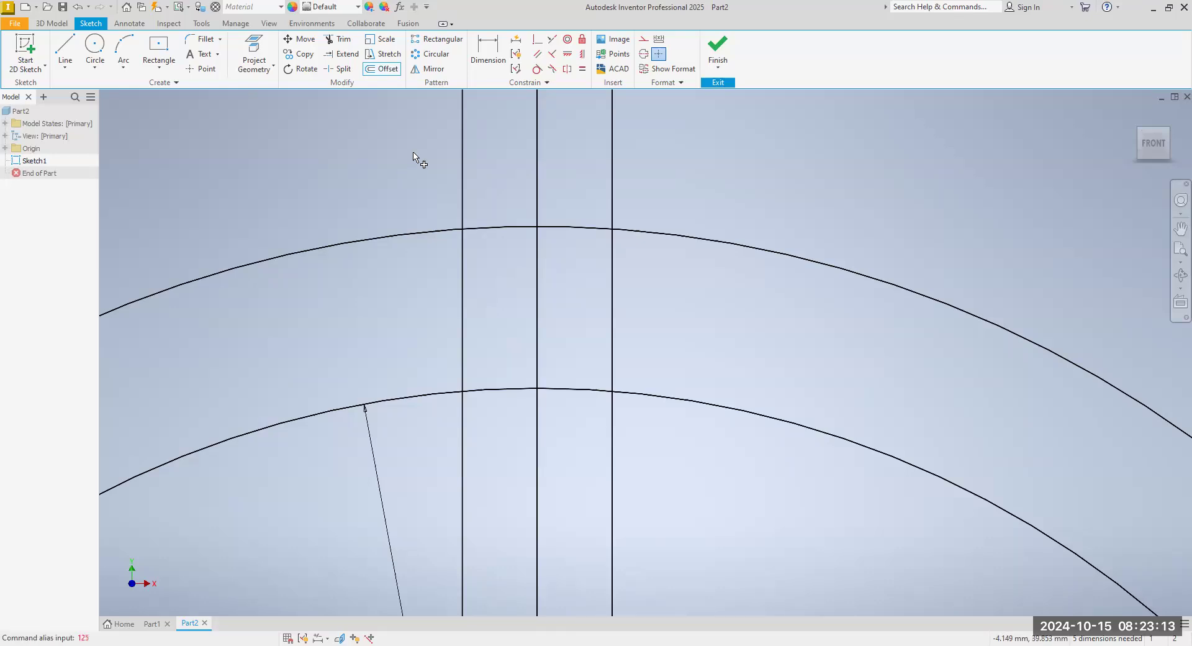
key("Escape")
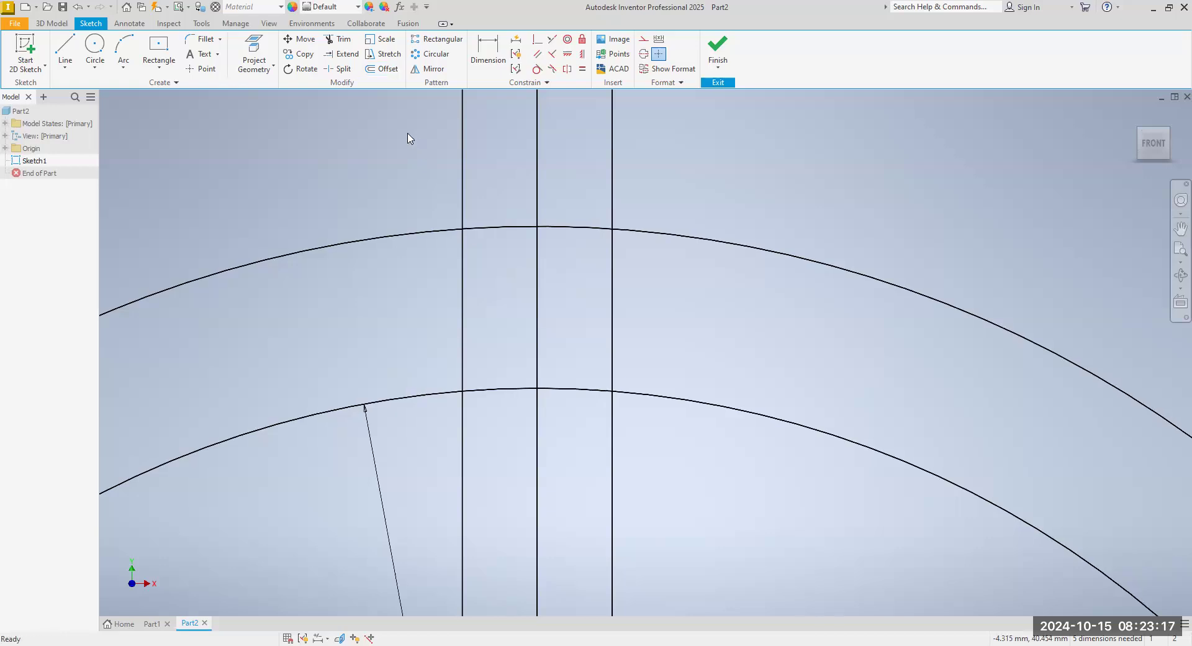
left_click(380, 72)
left_click(538, 271)
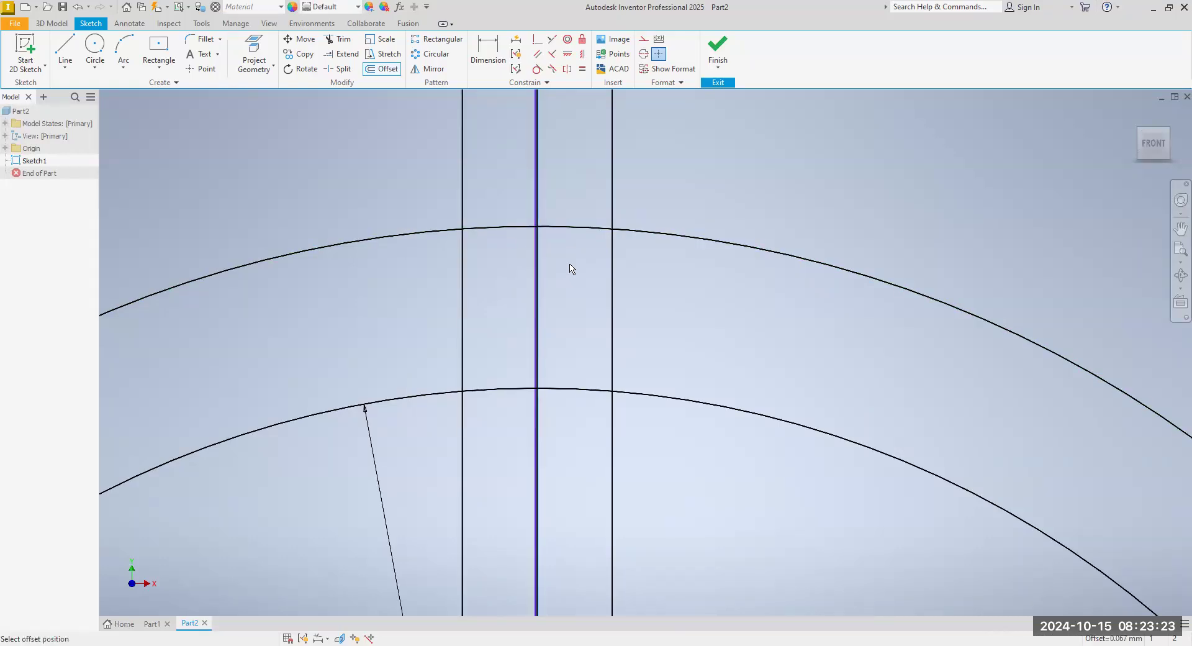
type("1.25")
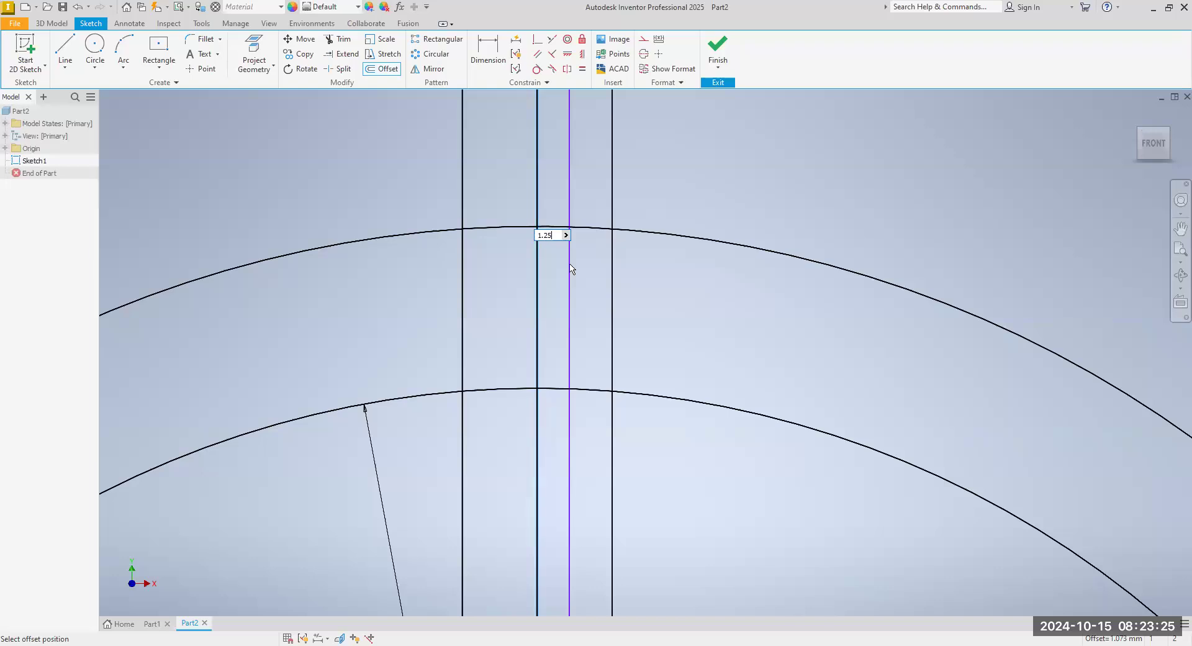
key("Return")
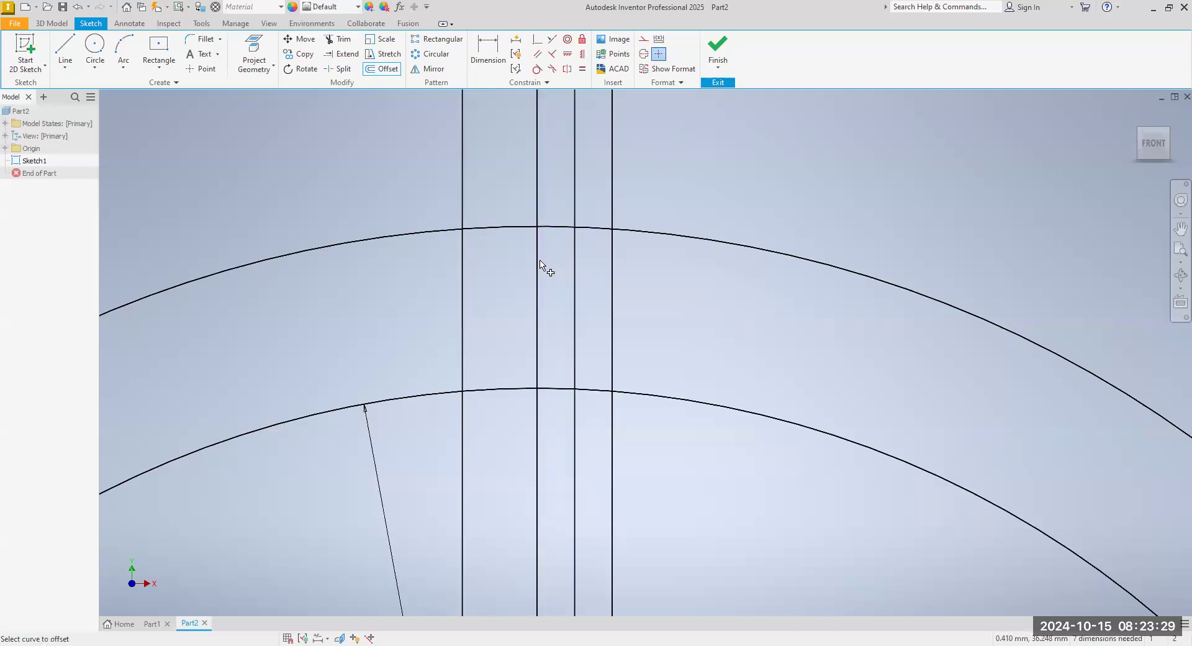
Offset the central vertical line 1.25 mm toward the negative X side and end the Offset command.
left_click(540, 265)
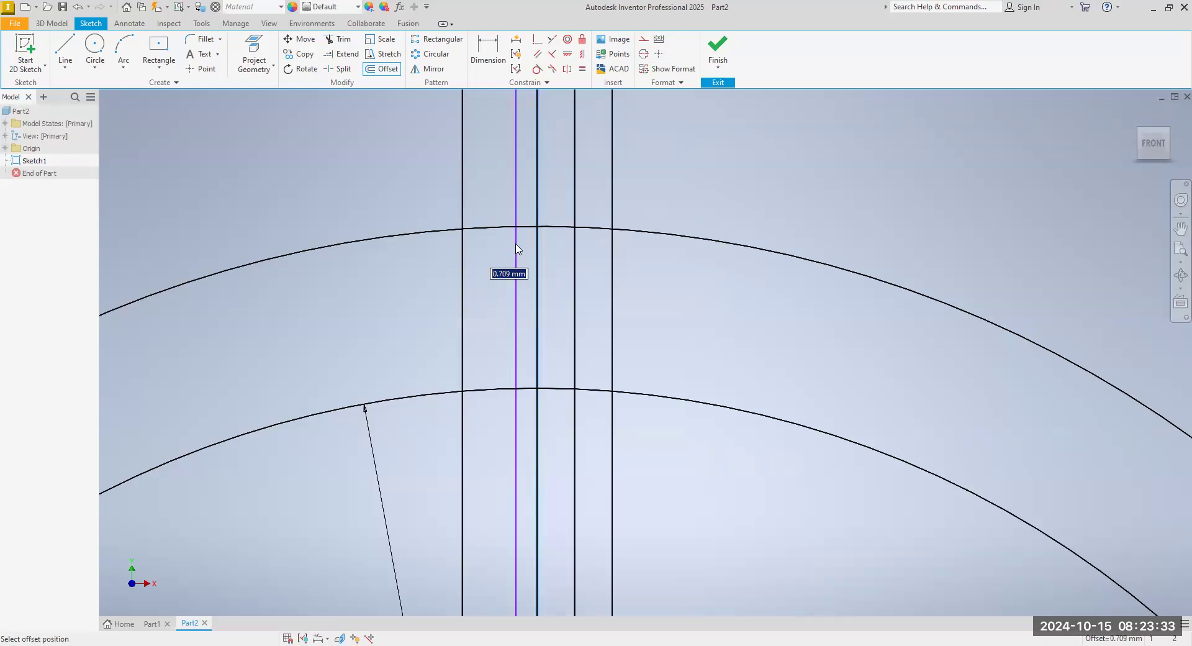
type("1.25")
key("Return")
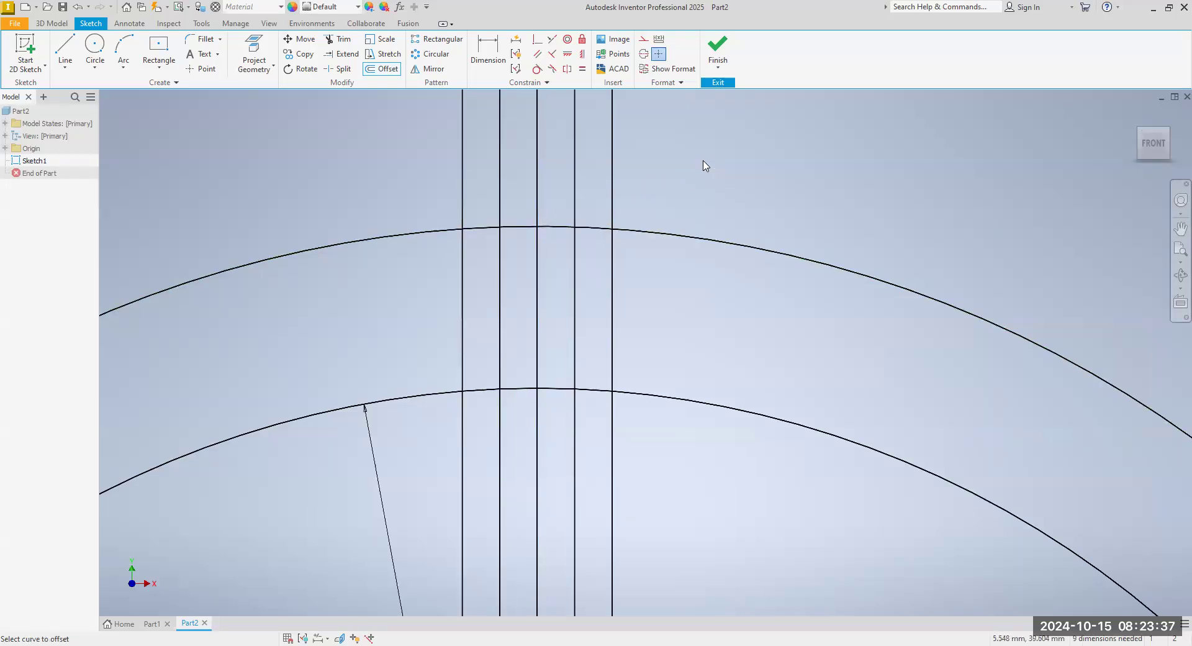
right_click(706, 165)
left_click(718, 162)
Draw the negative-X tooth flank from the inner circle at the 2.5 mm offset line to the outer circle at the 1.25 mm offset line.
scroll(652, 329, "down", 3)
middle_click_drag(652, 329, 654, 264)
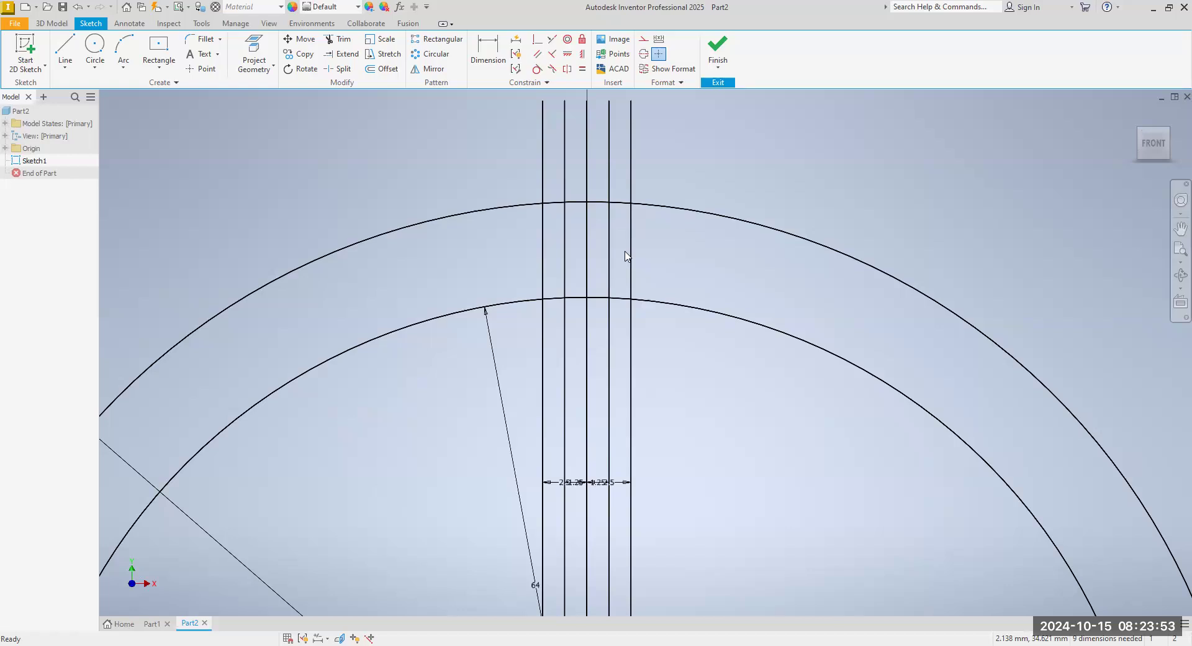
left_click(65, 70)
left_click(68, 88)
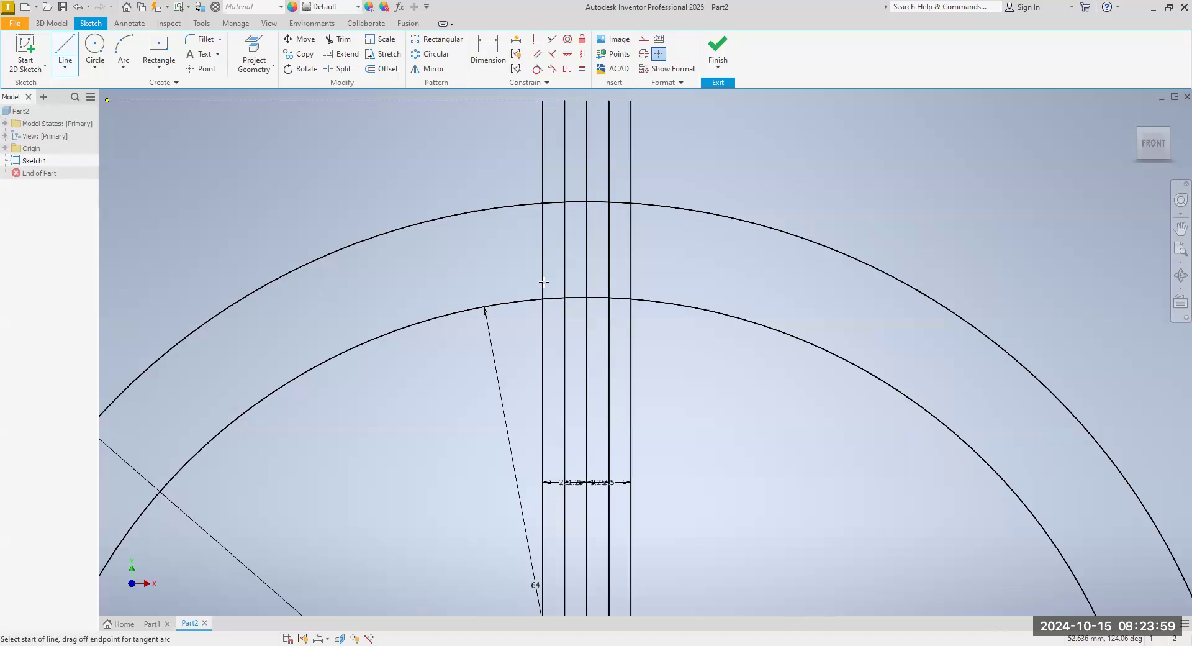
scroll(547, 300, "down", 3)
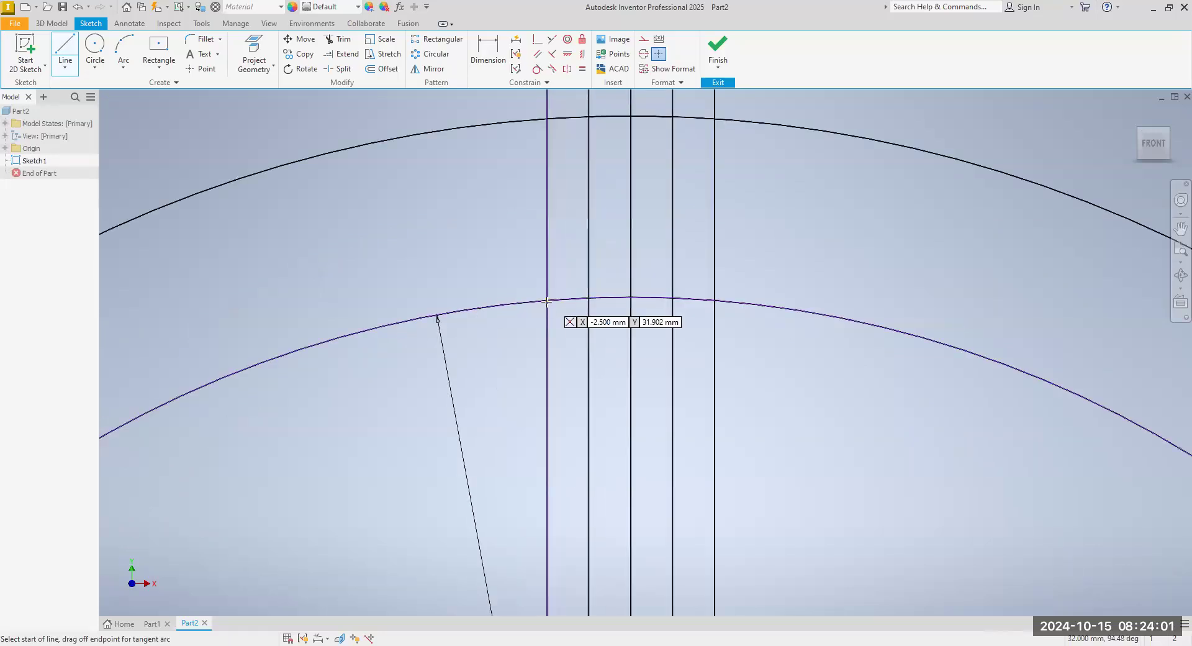
scroll(546, 303, "down", 2)
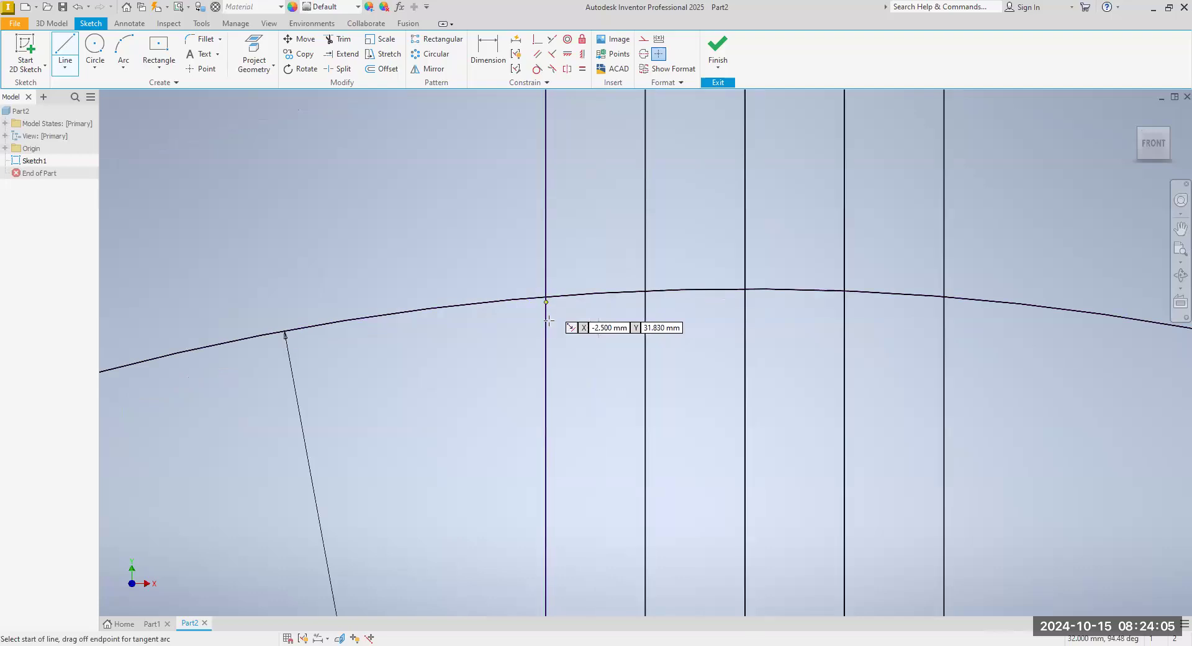
scroll(546, 310, "up", 4)
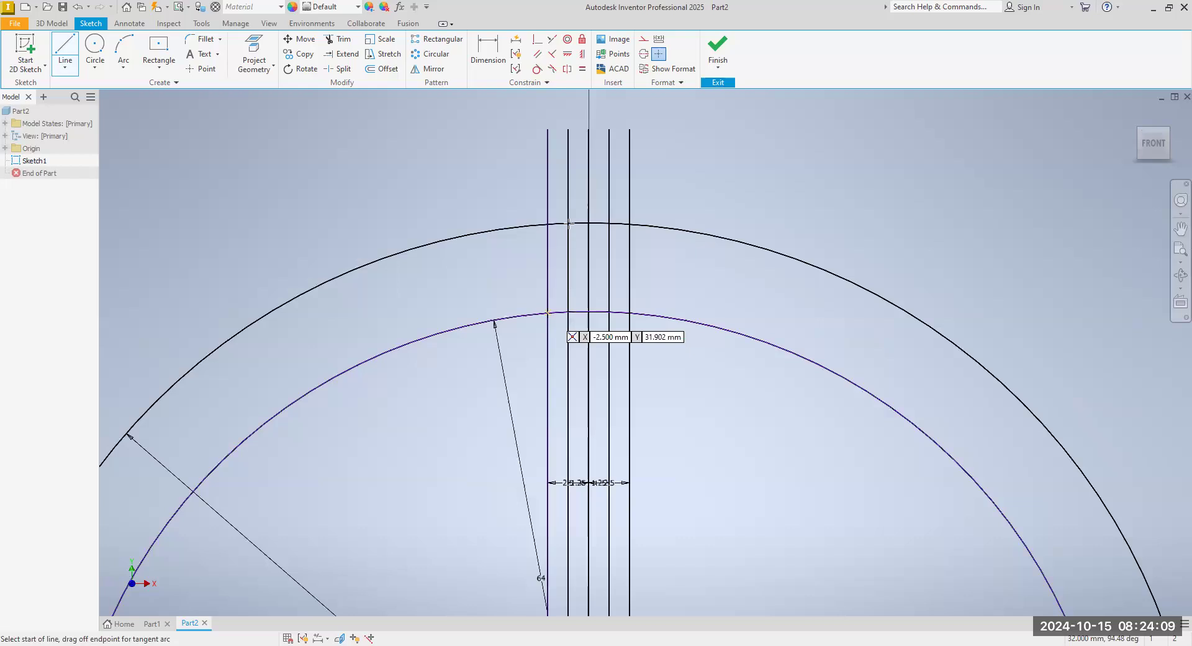
left_click(548, 312)
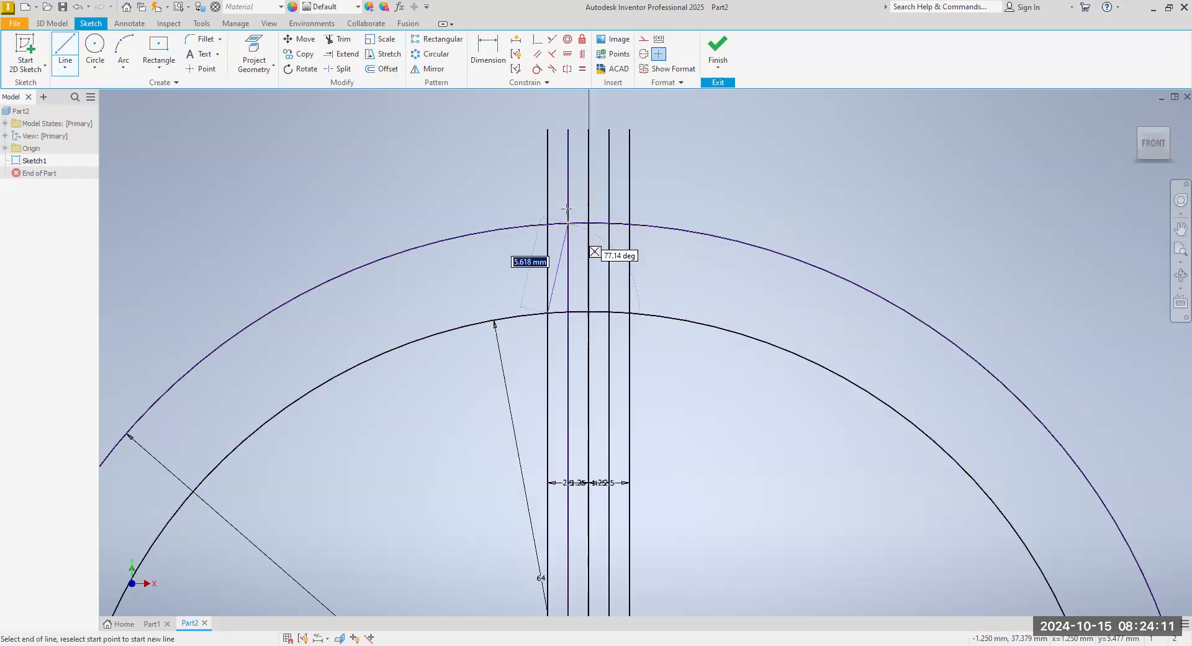
scroll(565, 218, "down", 2)
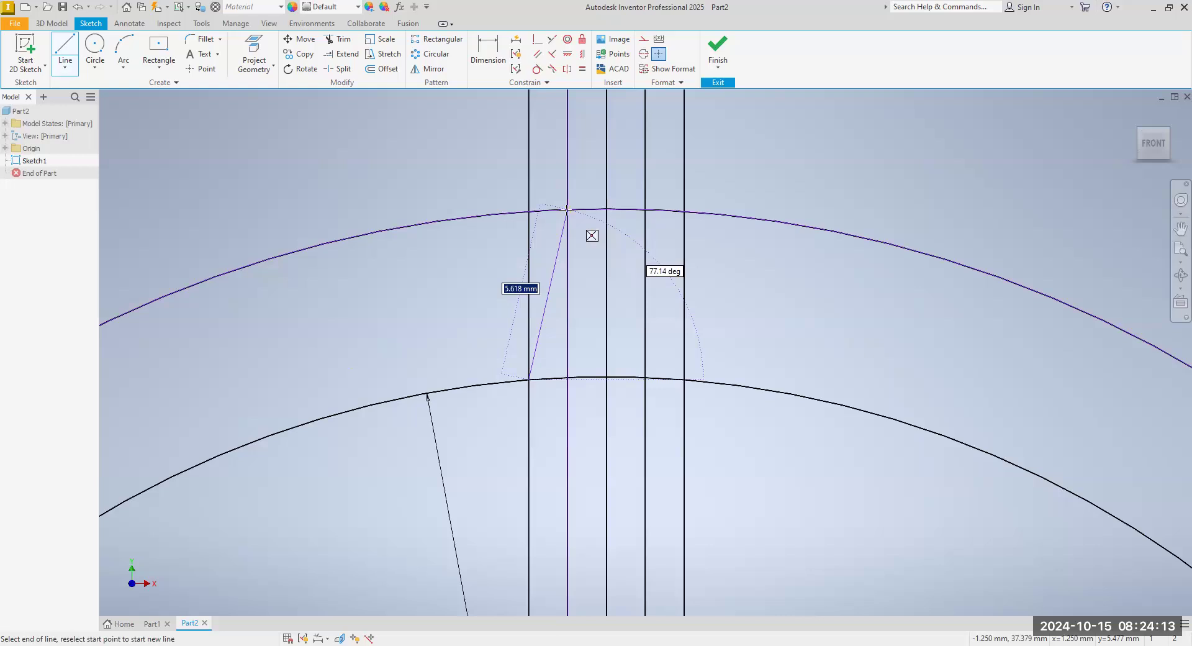
key("Return")
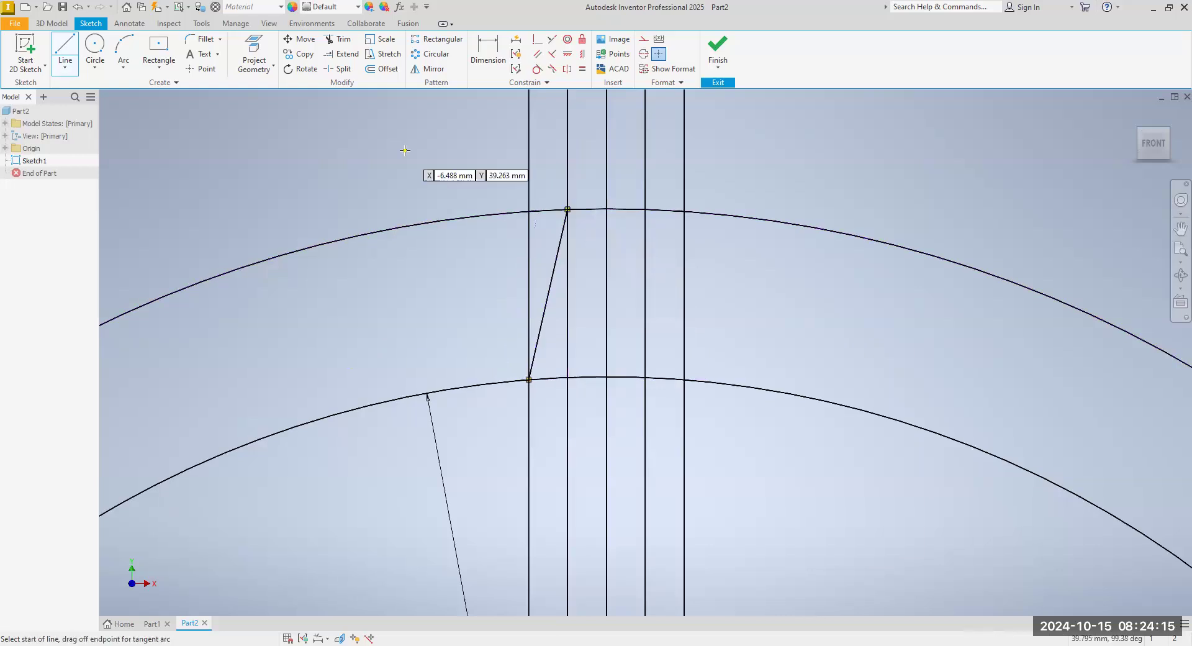
key("Escape")
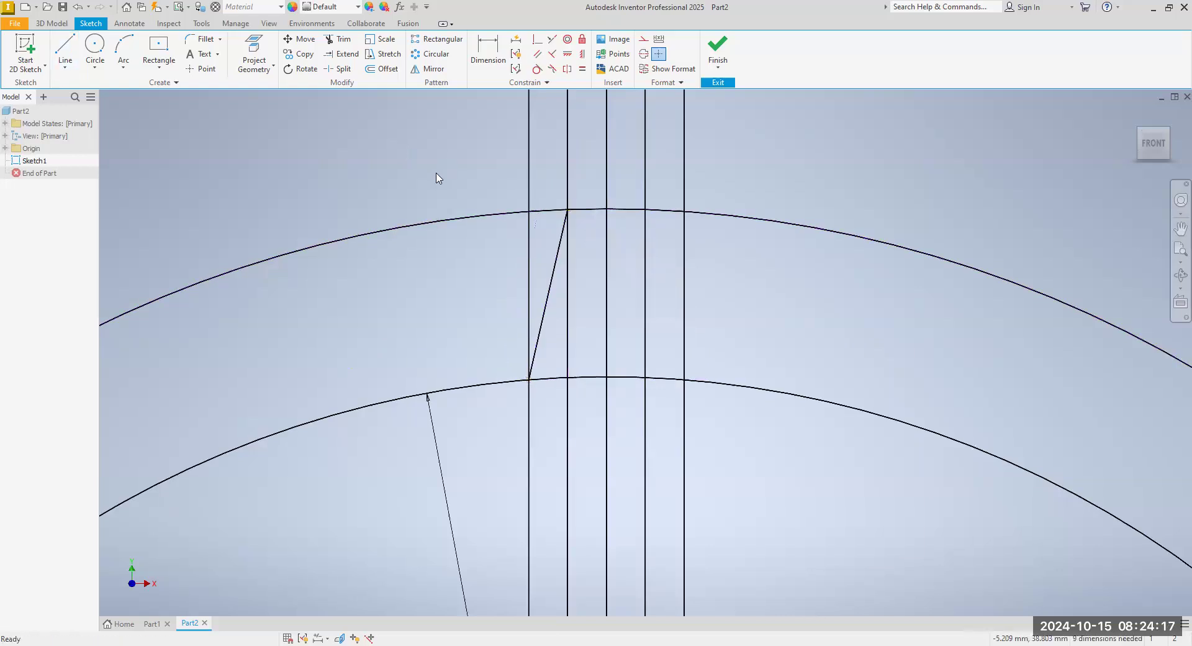
Draw the positive-X tooth flank from the inner circle at the 2.5 mm offset line to the outer circle at the 1.25 mm offset line.
left_click(73, 68)
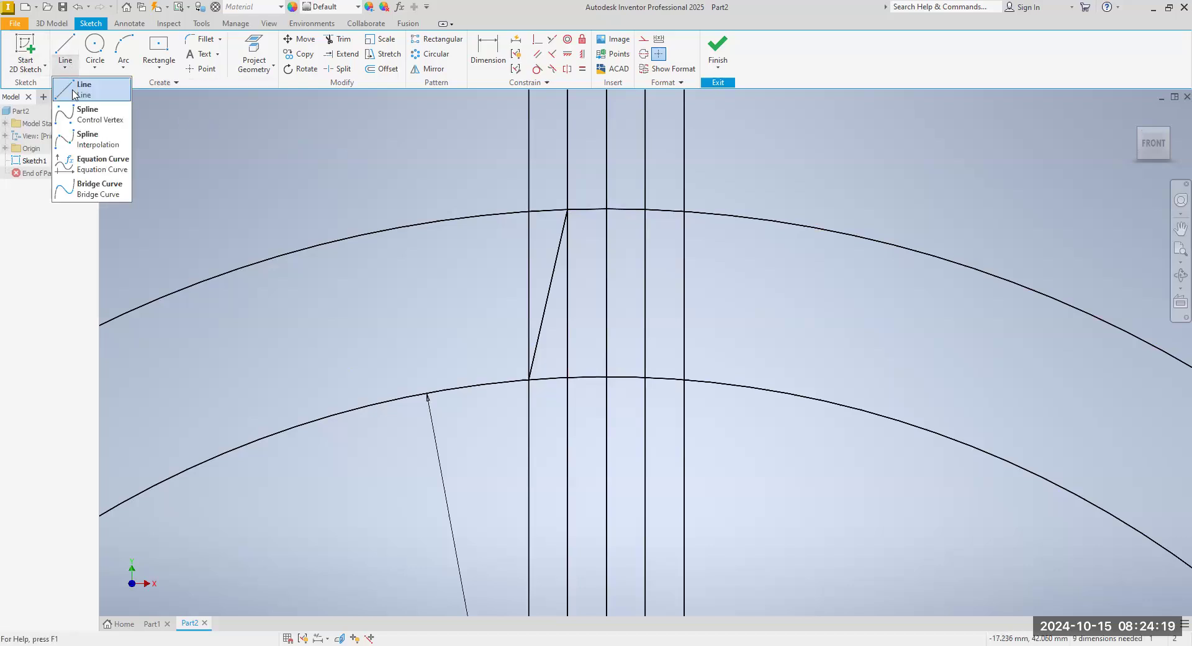
left_click(73, 90)
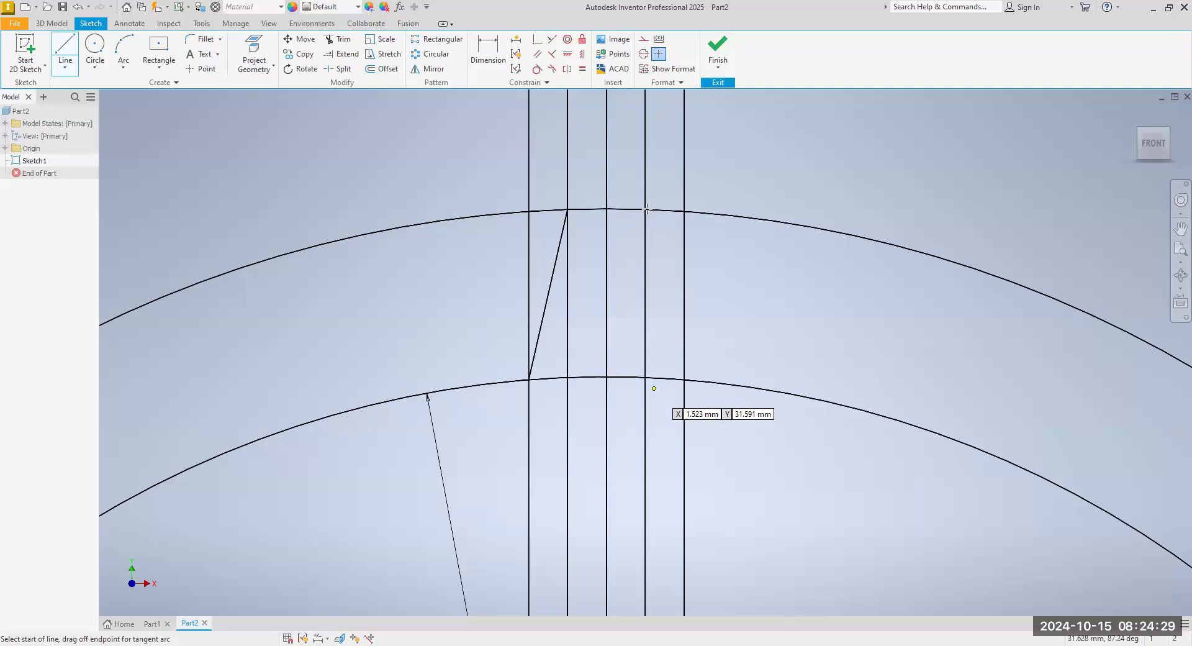
left_click(685, 379)
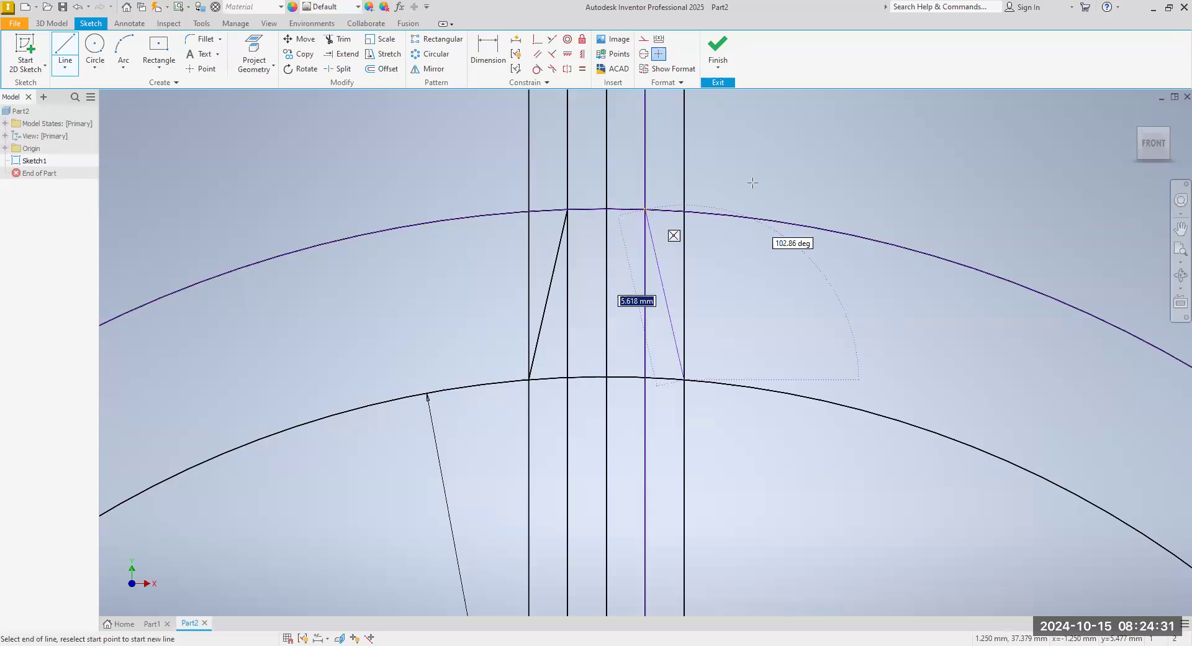
key("Escape")
Delete the two offset vertical lines on the positive X side of the centre line.
scroll(834, 431, "up", 3)
scroll(759, 470, "up", 1)
middle_click_drag(780, 457, 678, 402)
scroll(677, 405, "up", 2)
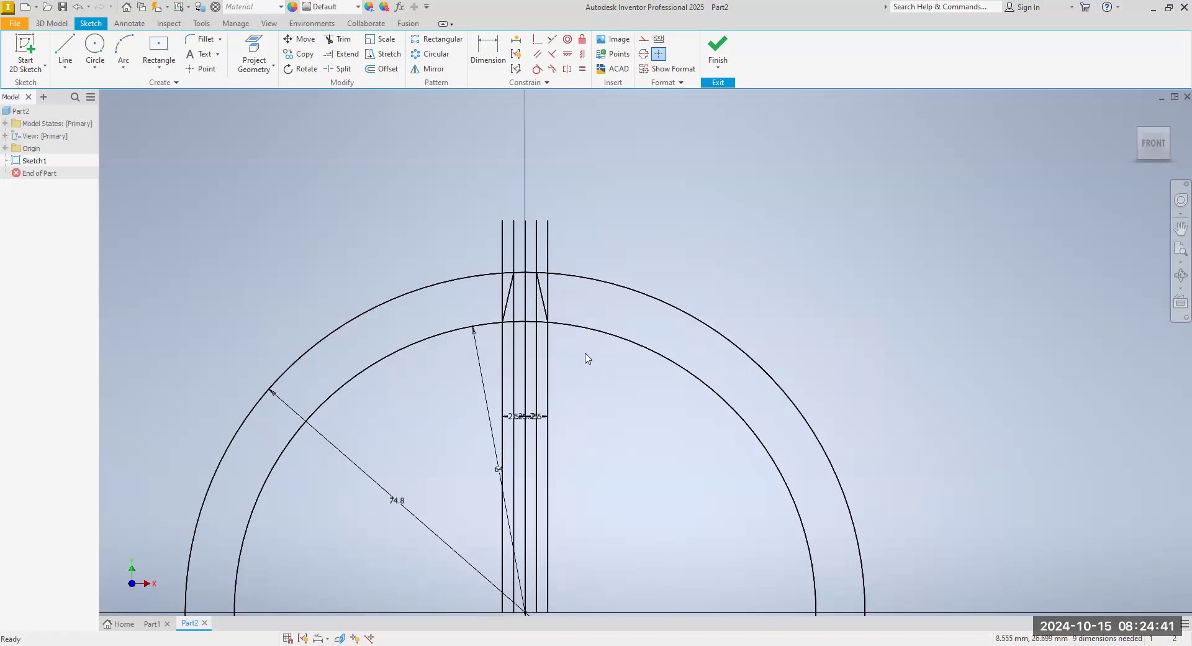
left_click(549, 366)
right_click(547, 363)
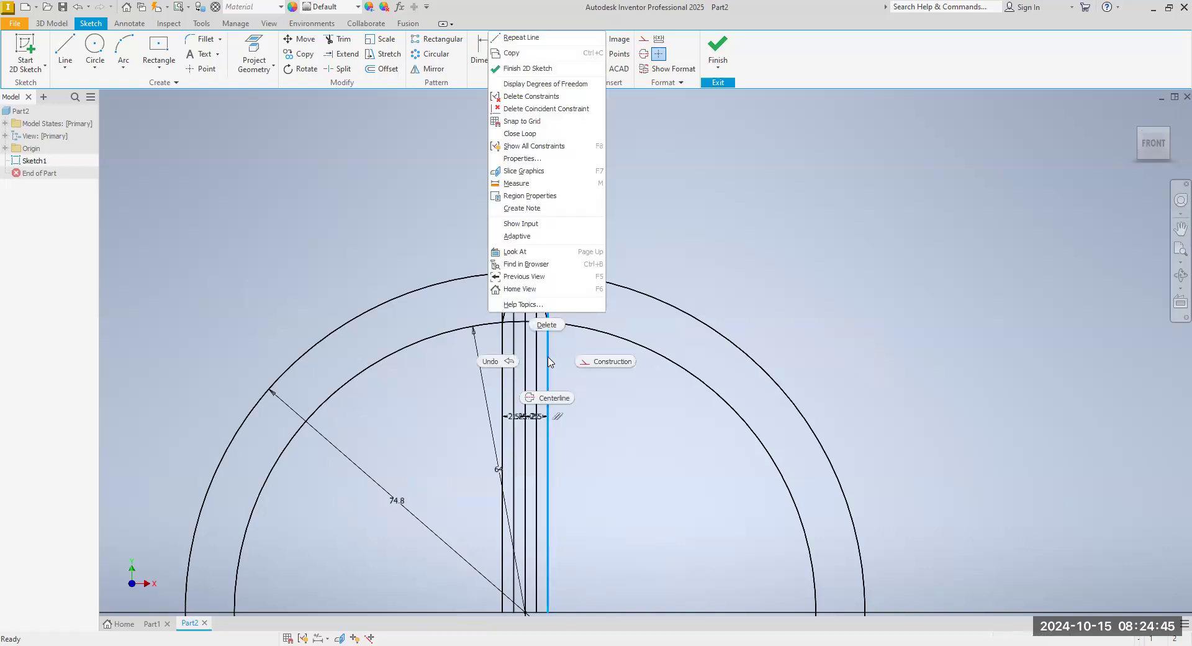
left_click(545, 337)
left_click(538, 354)
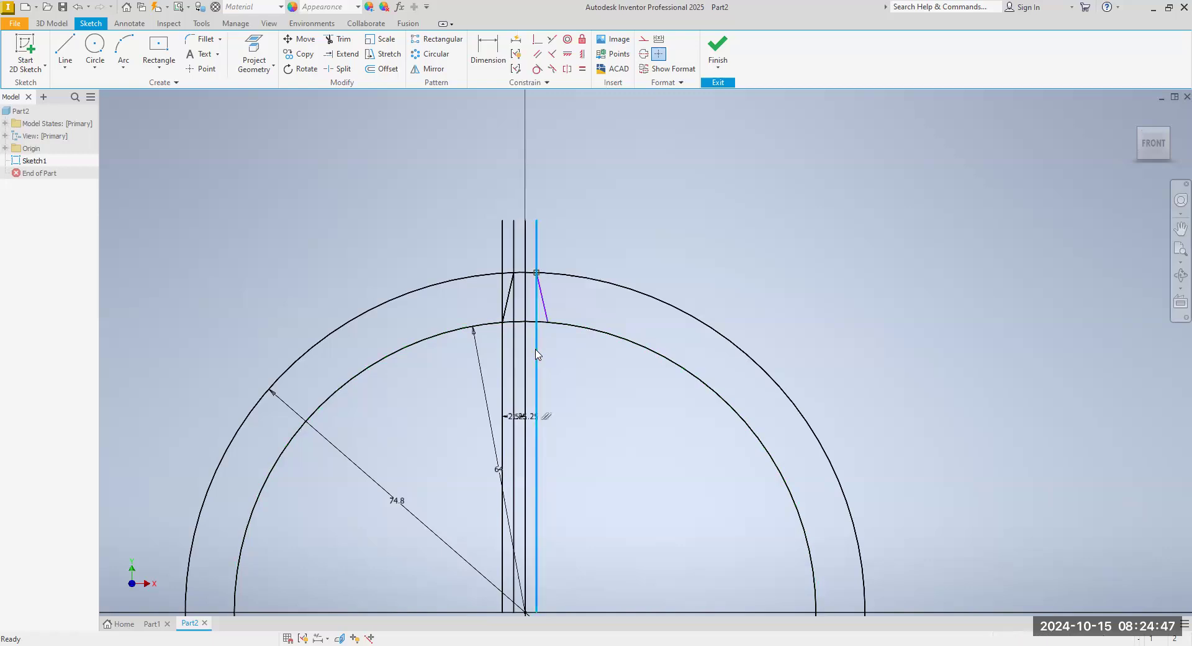
right_click(537, 349)
left_click(534, 314)
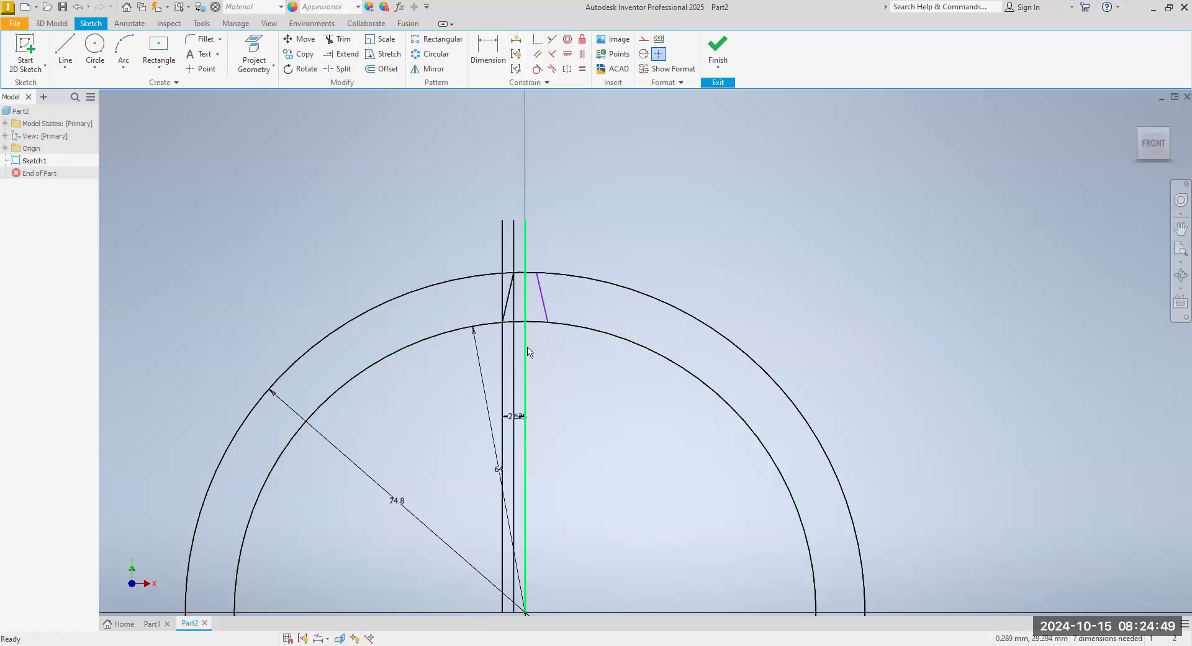
Delete the central vertical line and the two offset lines on its negative X side.
left_click(526, 353)
right_click(525, 353)
left_click(524, 316)
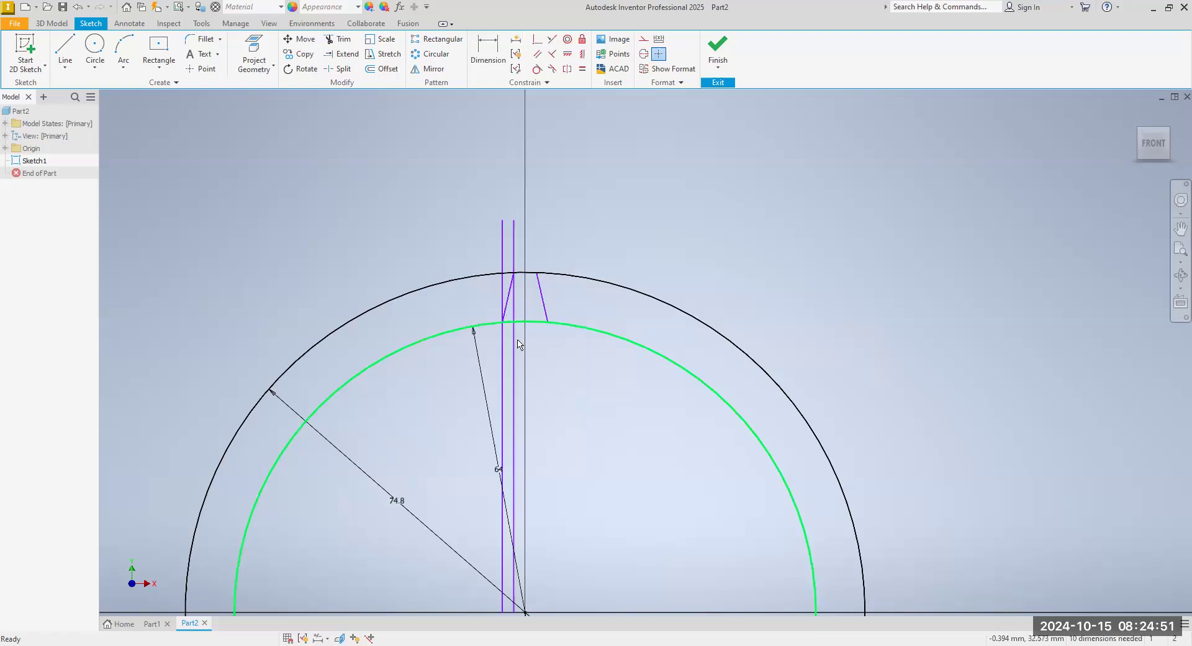
left_click(514, 355)
right_click(514, 354)
left_click(513, 316)
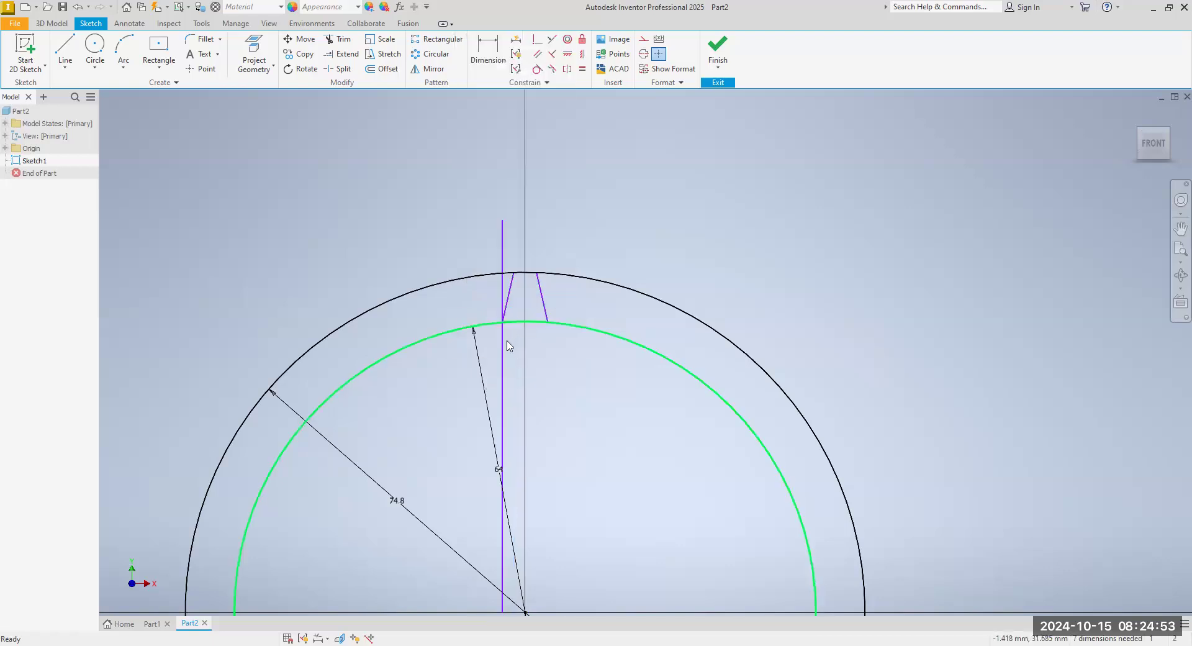
left_click(502, 355)
right_click(502, 355)
left_click(501, 317)
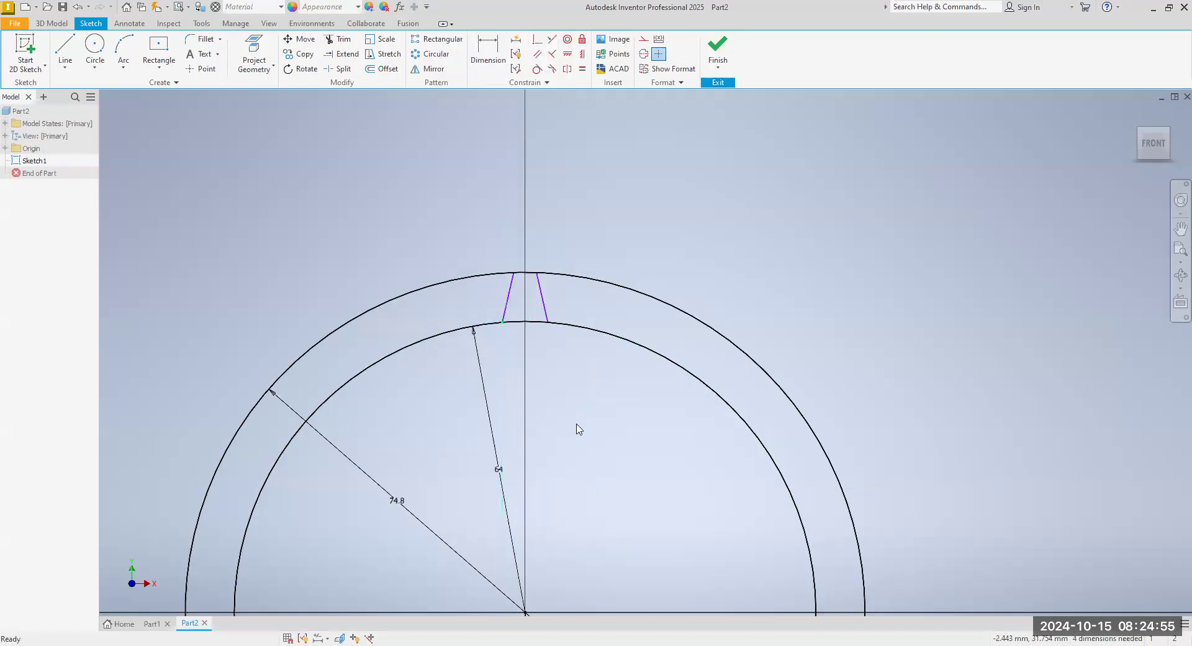
Trim away the outer circle outside the tooth, keeping only the short arc between the two flanks.
scroll(628, 507, "down", 4)
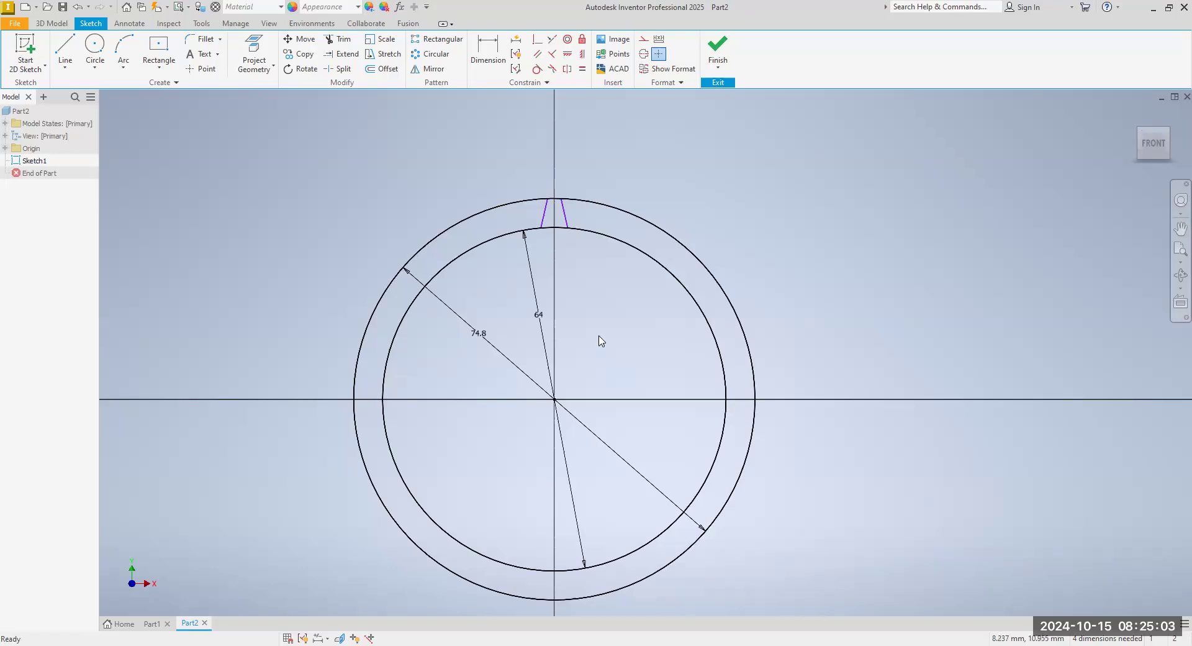
left_click(341, 41)
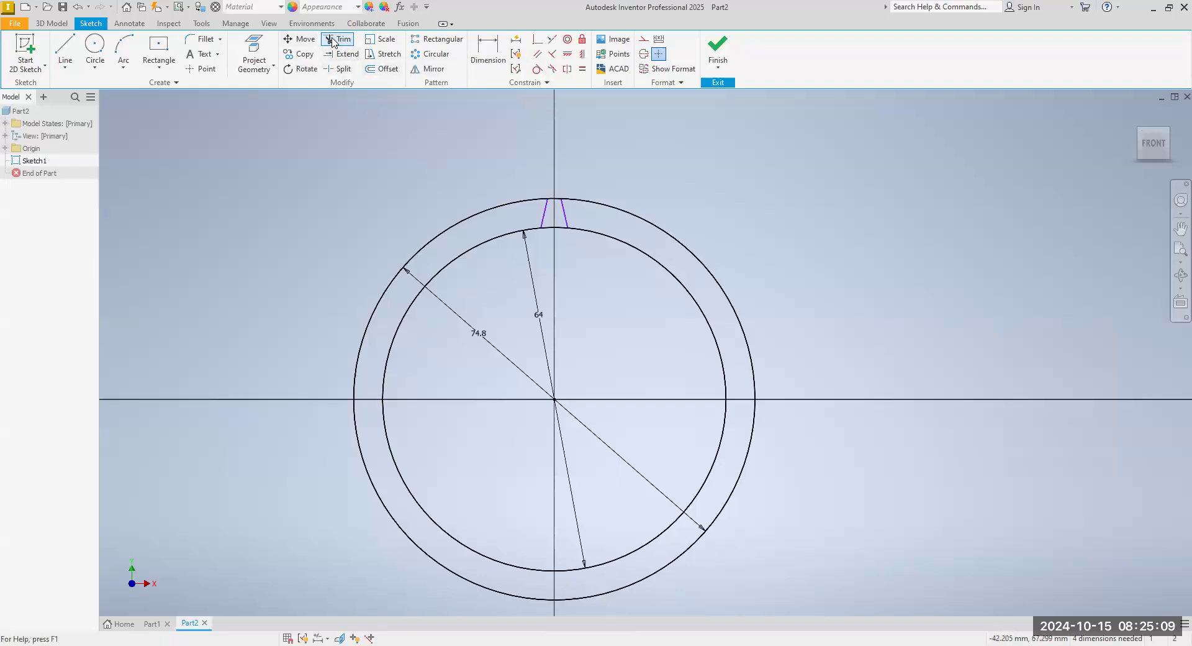
left_click(587, 204)
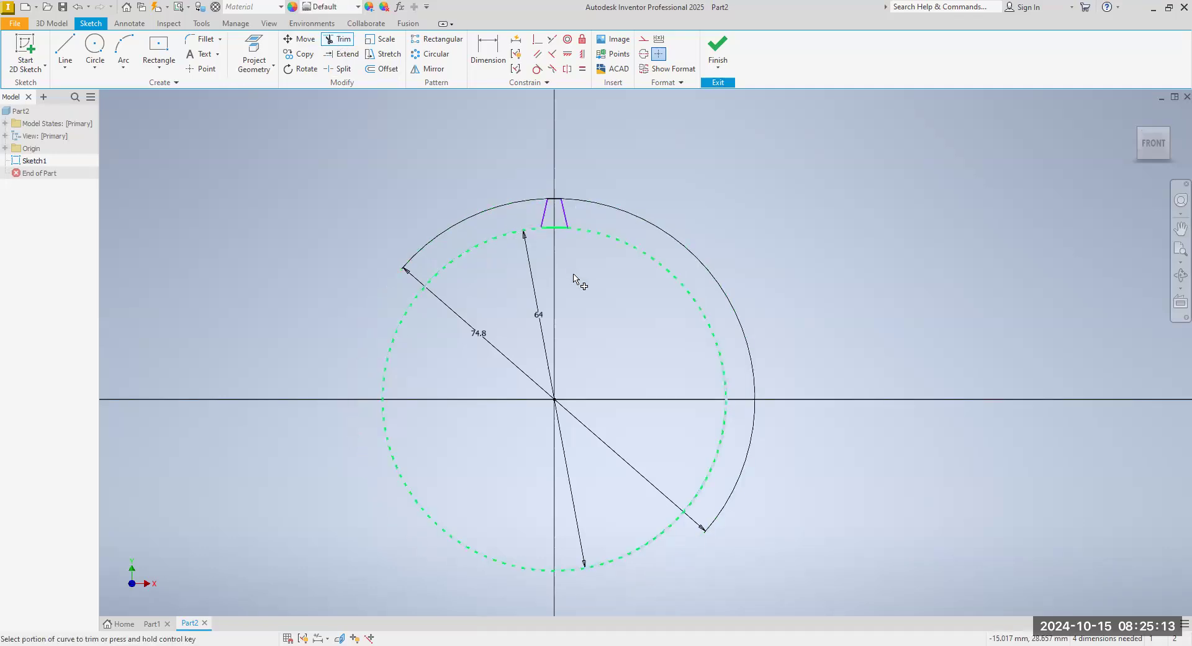
Trim the inner circle's short arc between the bases of the two tooth flanks.
scroll(545, 227, "down", 2)
scroll(545, 227, "up", 3)
scroll(545, 227, "up", 3)
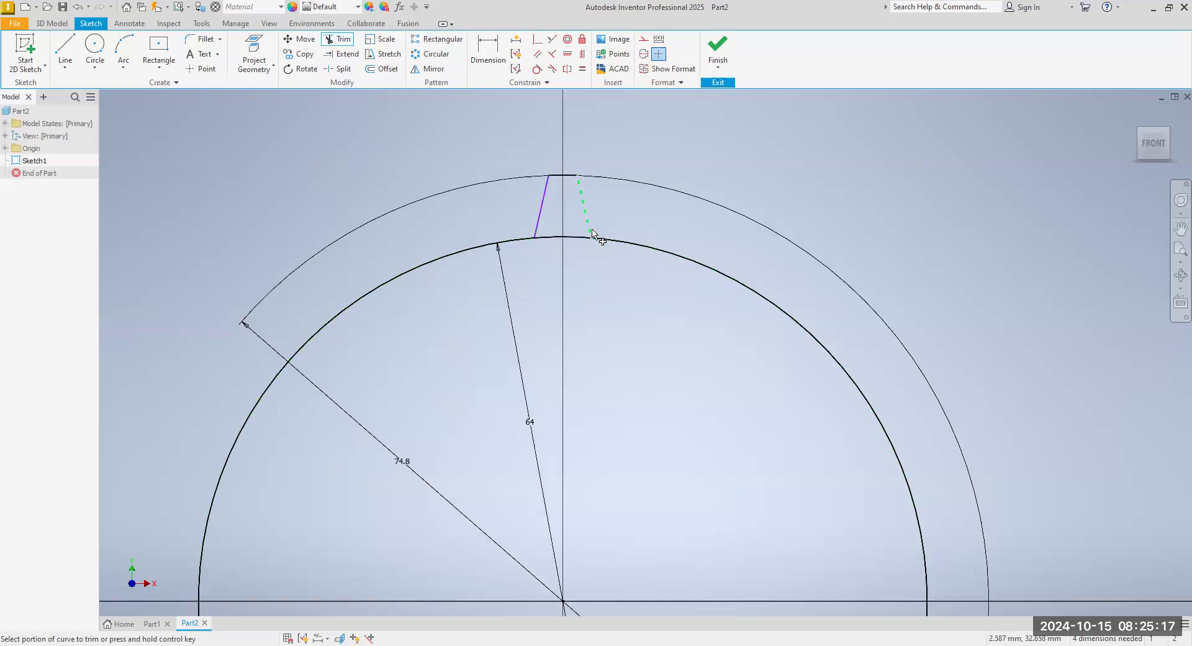
scroll(564, 273, "up", 2)
scroll(565, 271, "down", 2)
scroll(559, 267, "up", 3)
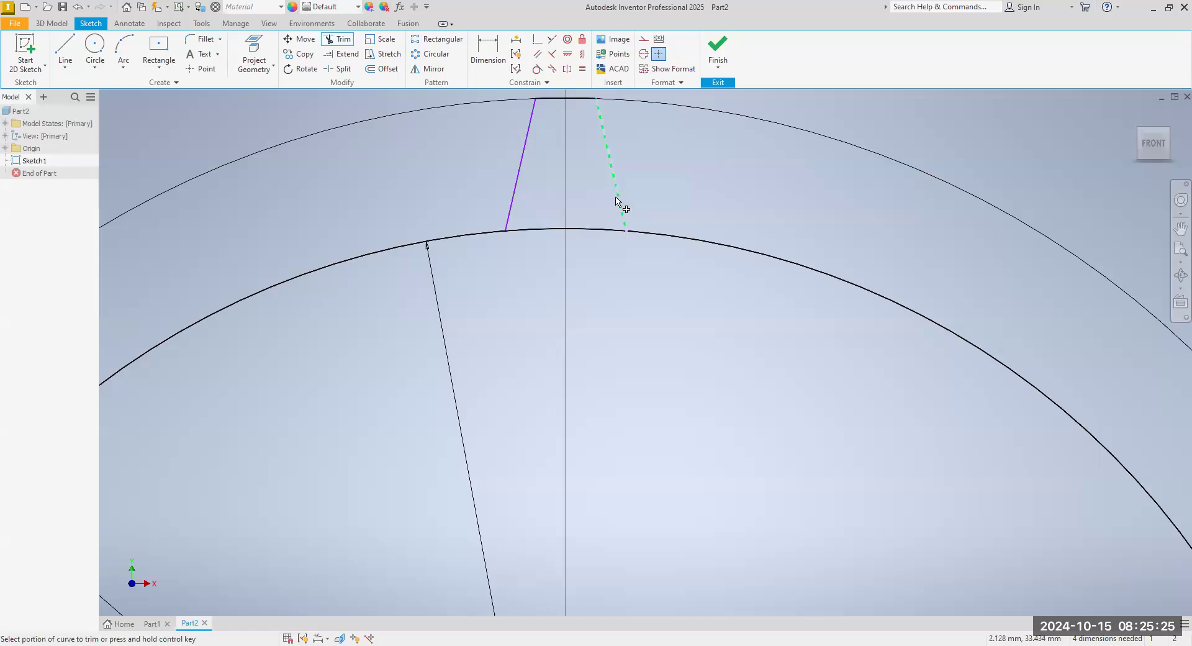
left_click(544, 231)
scroll(607, 354, "down", 5)
middle_click_drag(598, 331, 568, 303)
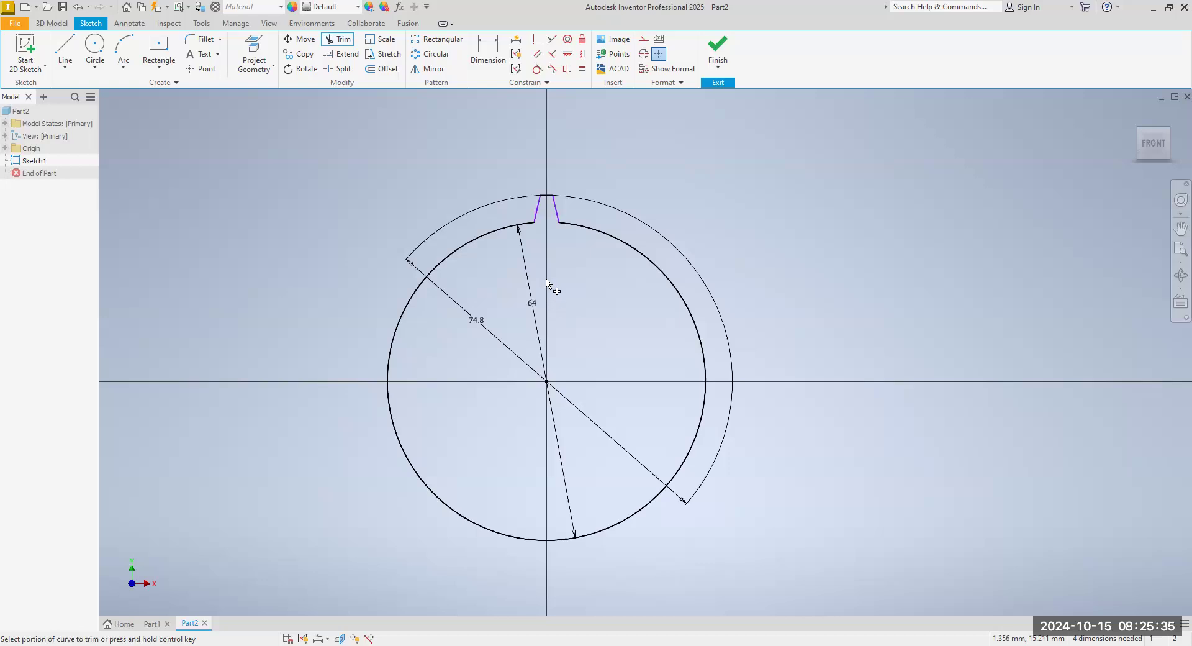
middle_click_drag(539, 257, 541, 283)
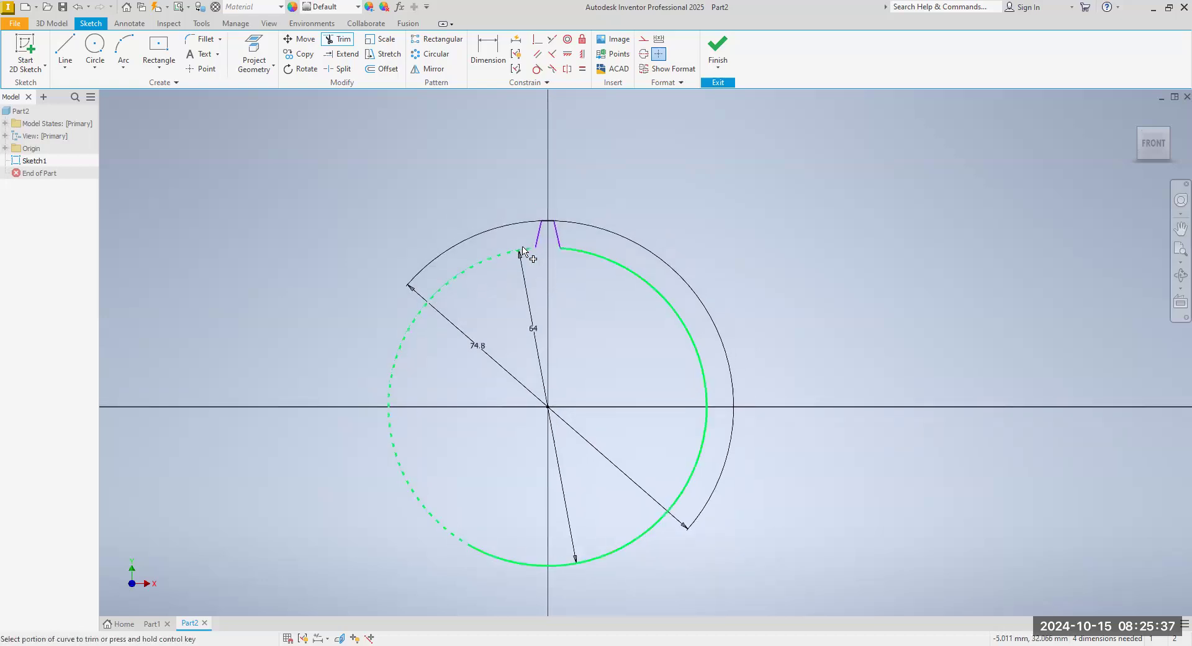
scroll(578, 264, "down", 2)
scroll(578, 264, "up", 4)
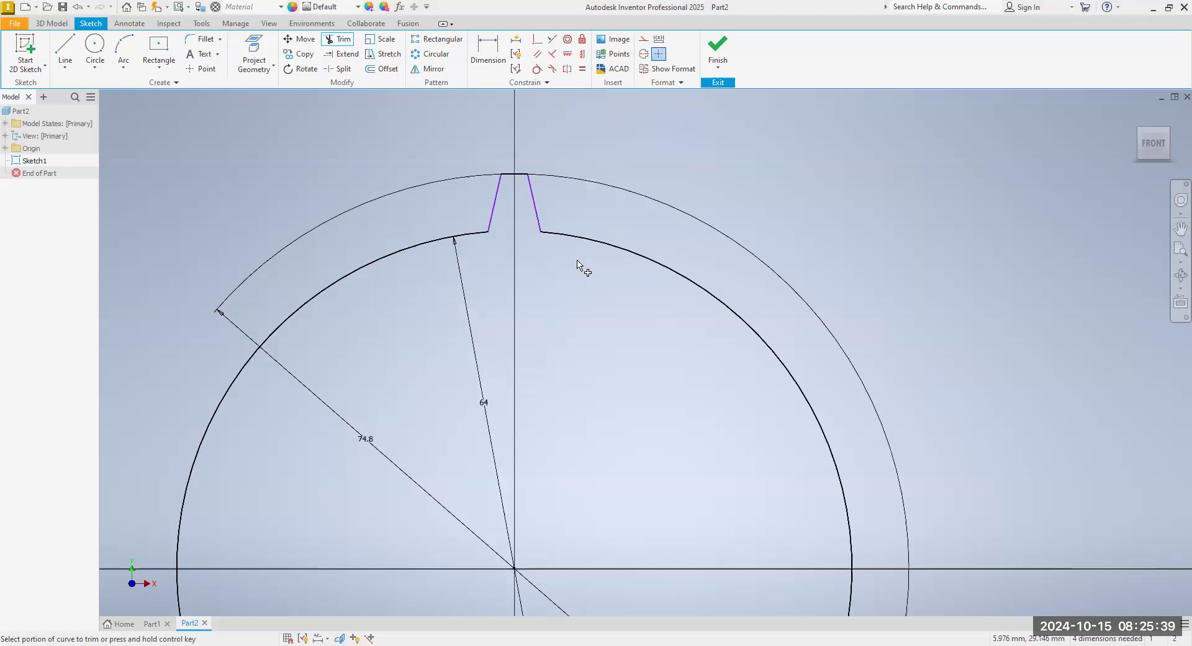
scroll(571, 284, "down", 3)
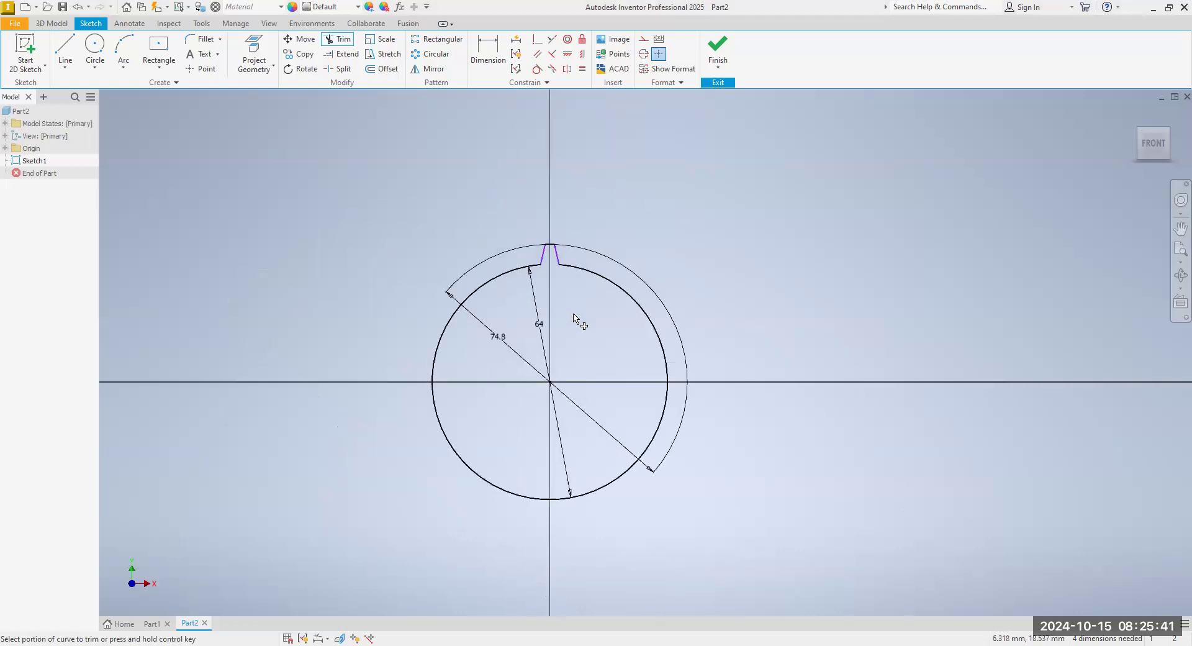
Create a circular pattern of the tooth profile around the circle's centre with 28 instances over 360 degrees.
scroll(553, 280, "up", 1)
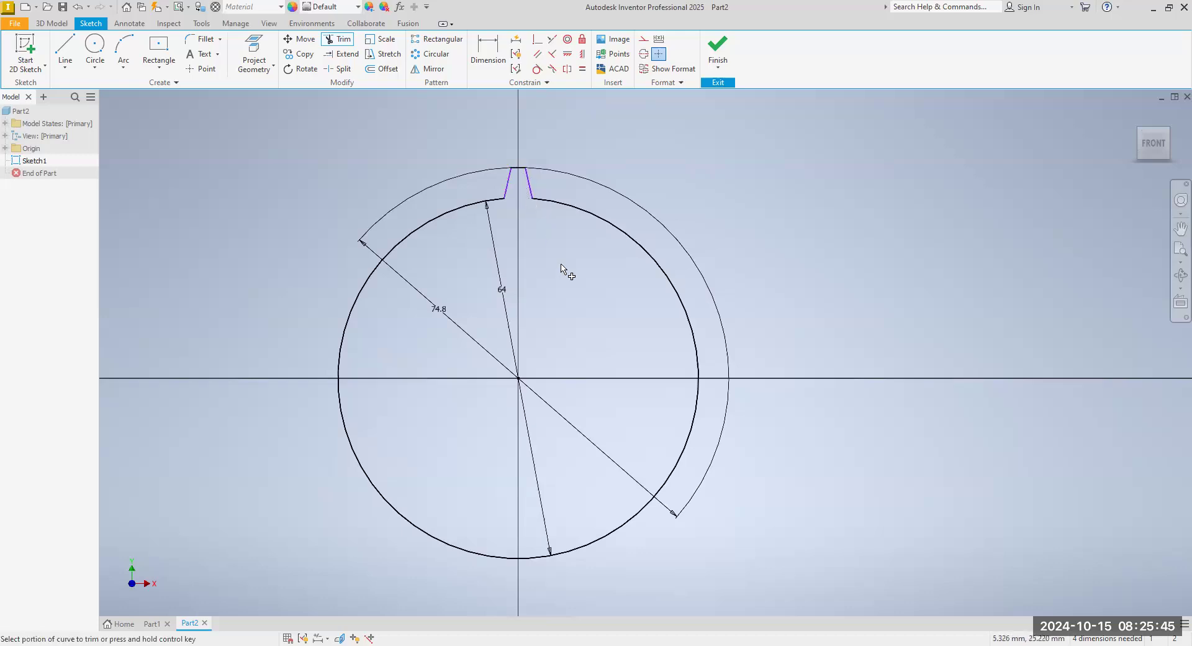
left_click(432, 56)
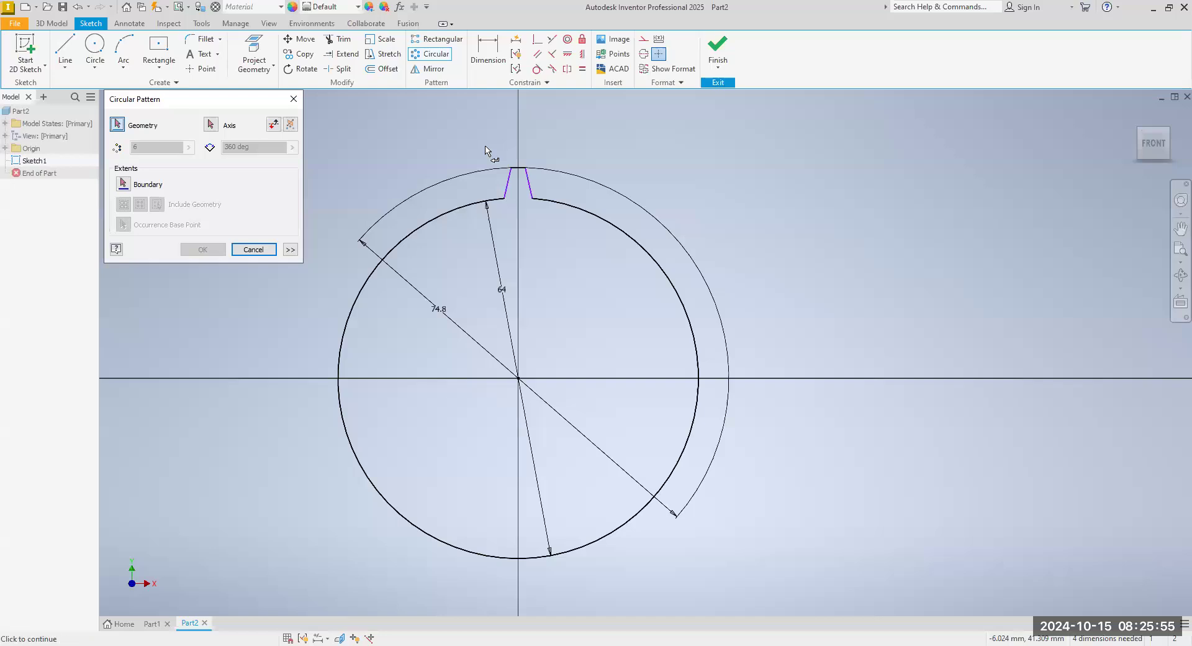
mouse_move(485, 145)
left_mouse_down()
mouse_move(524, 207)
mouse_move(552, 217)
left_mouse_up()
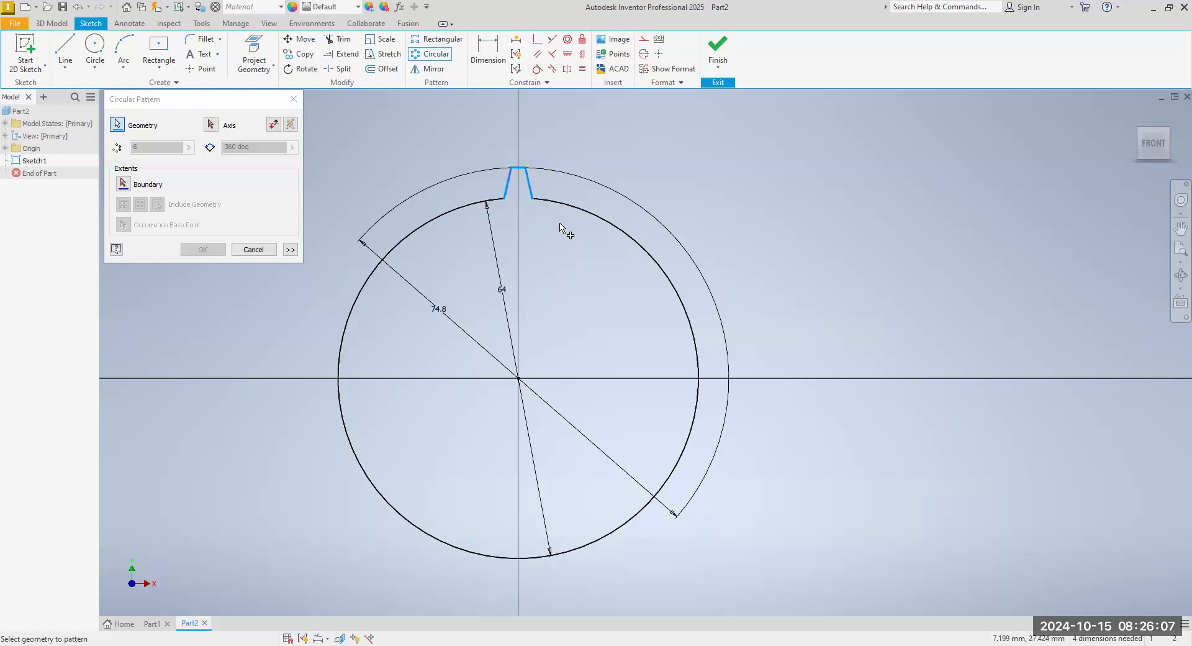
left_click(211, 125)
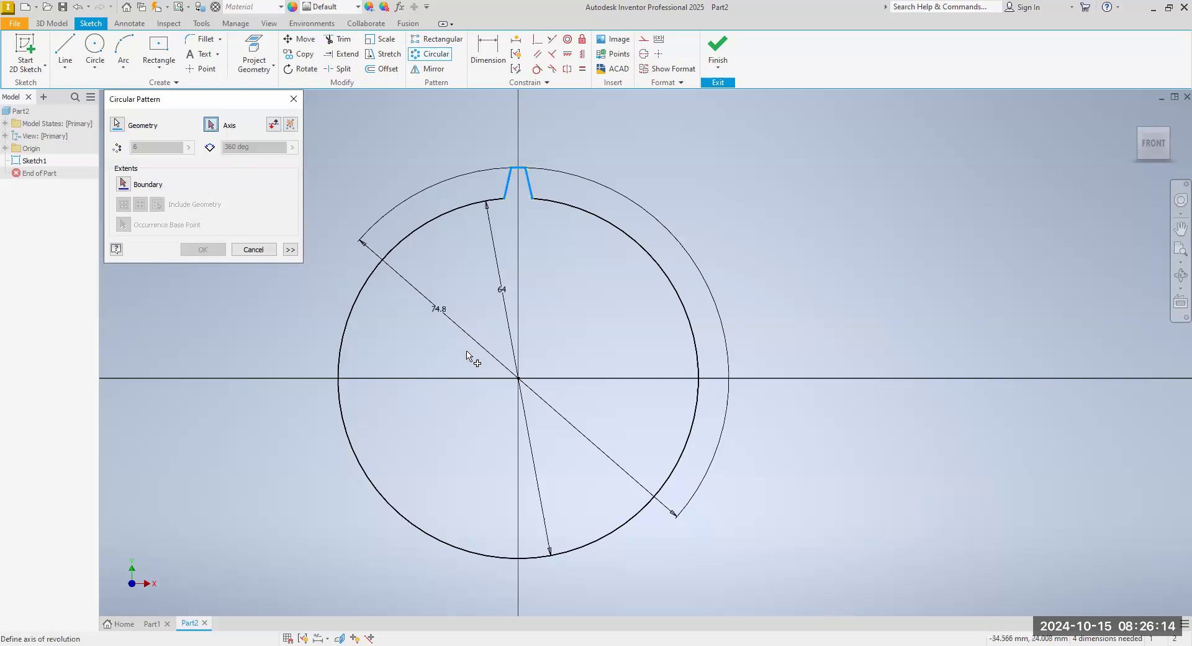
left_click(518, 377)
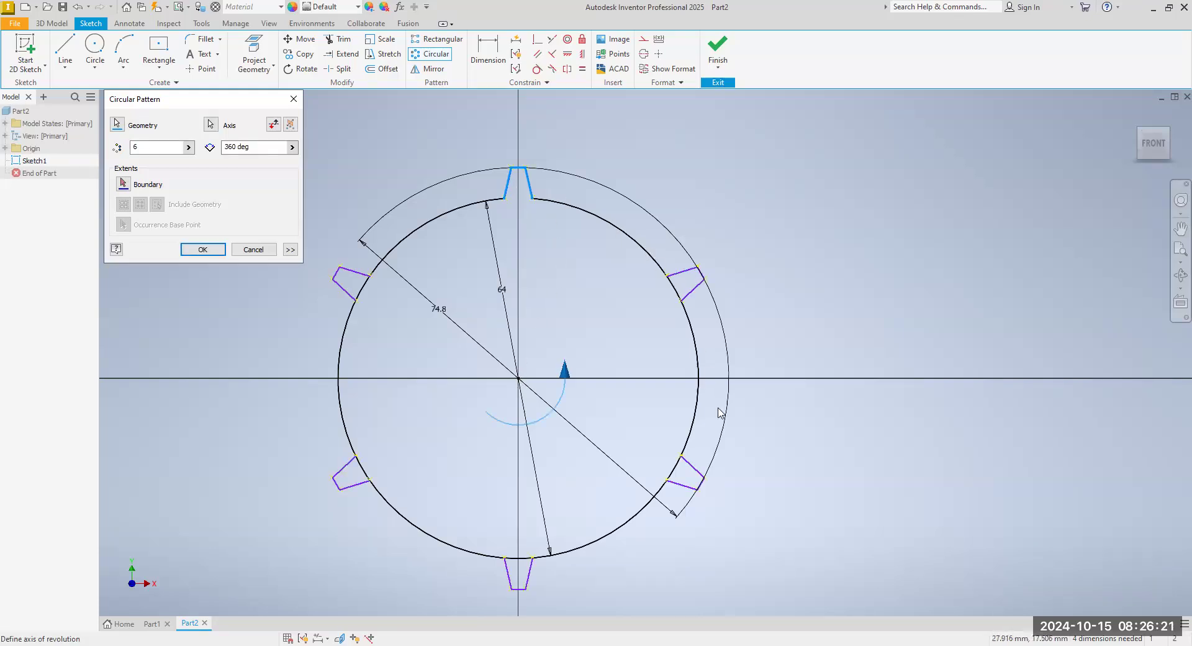
left_click(133, 147)
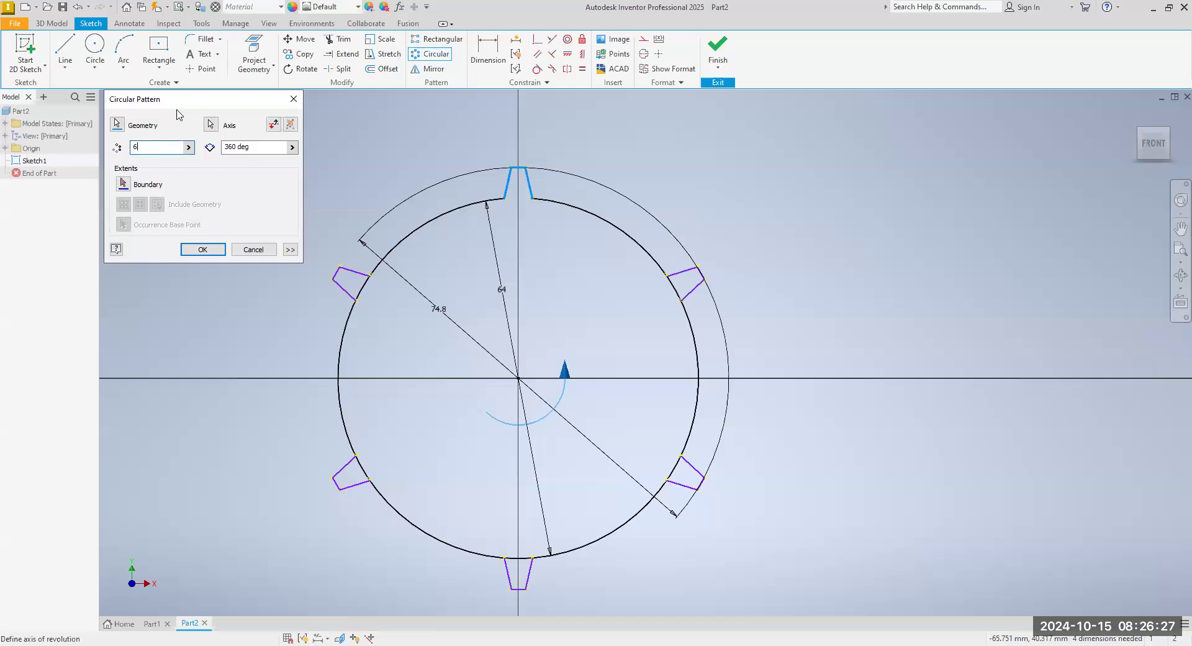
key("BackSpace")
type("28")
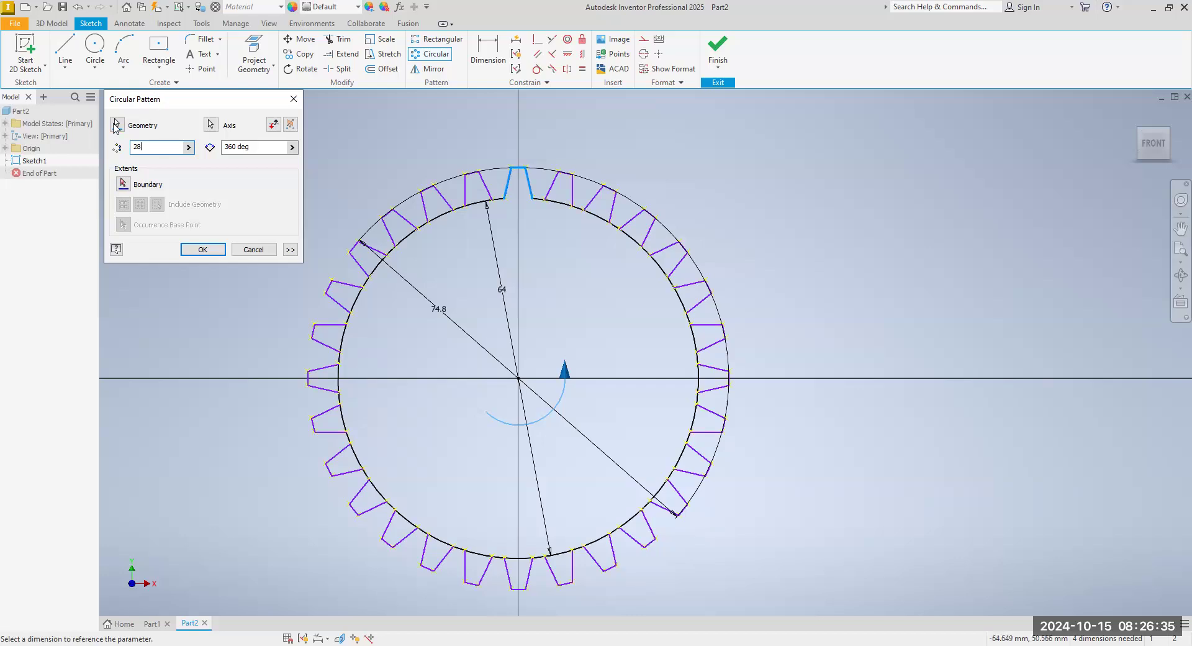
left_click(203, 250)
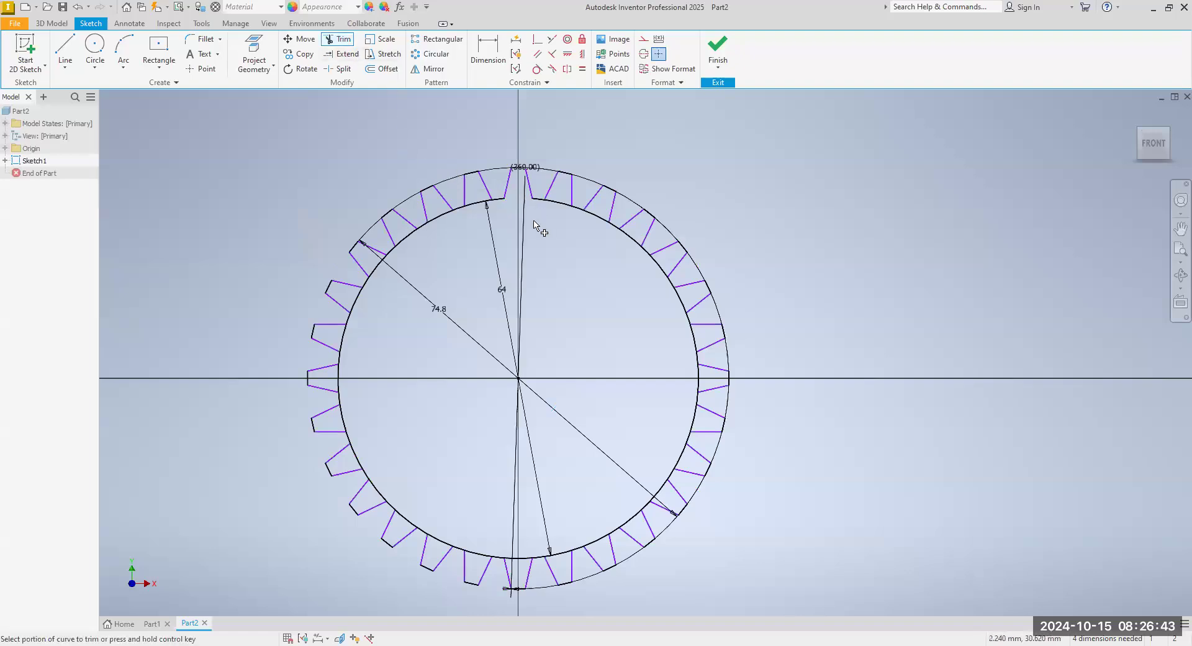
Trim the root circle arcs under the patterned teeth from beside the top tooth round to the positive X axis.
scroll(538, 220, "down", 2)
scroll(538, 220, "up", 3)
scroll(534, 204, "up", 2)
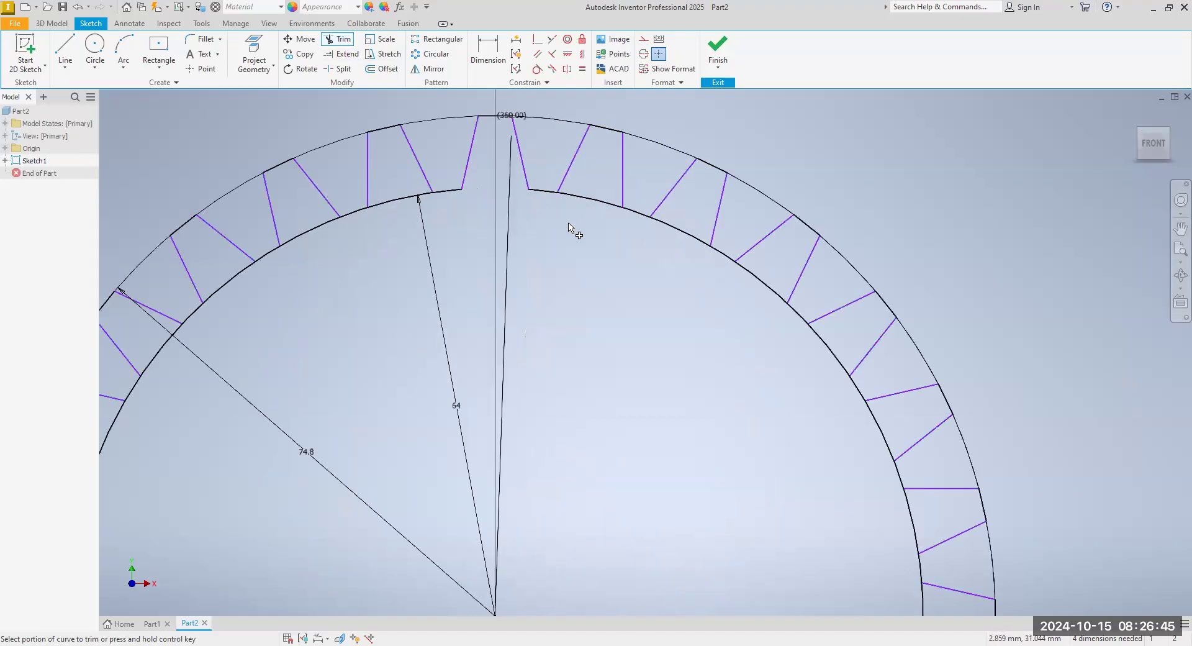
left_click(589, 204)
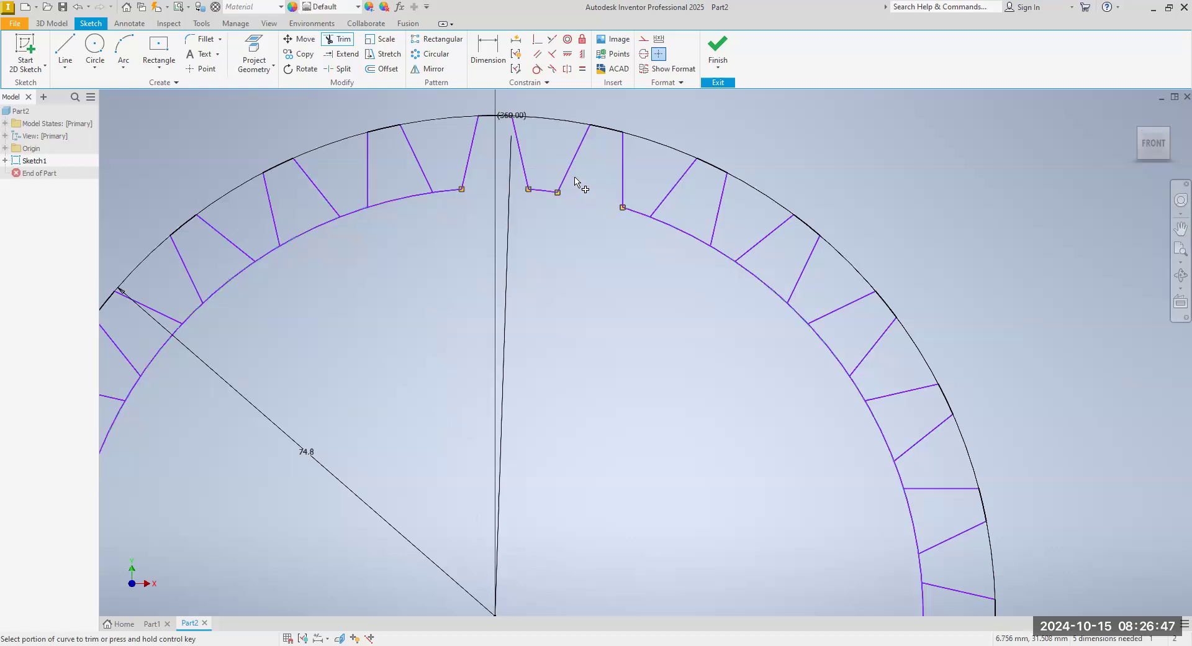
middle_click_drag(582, 240, 499, 179)
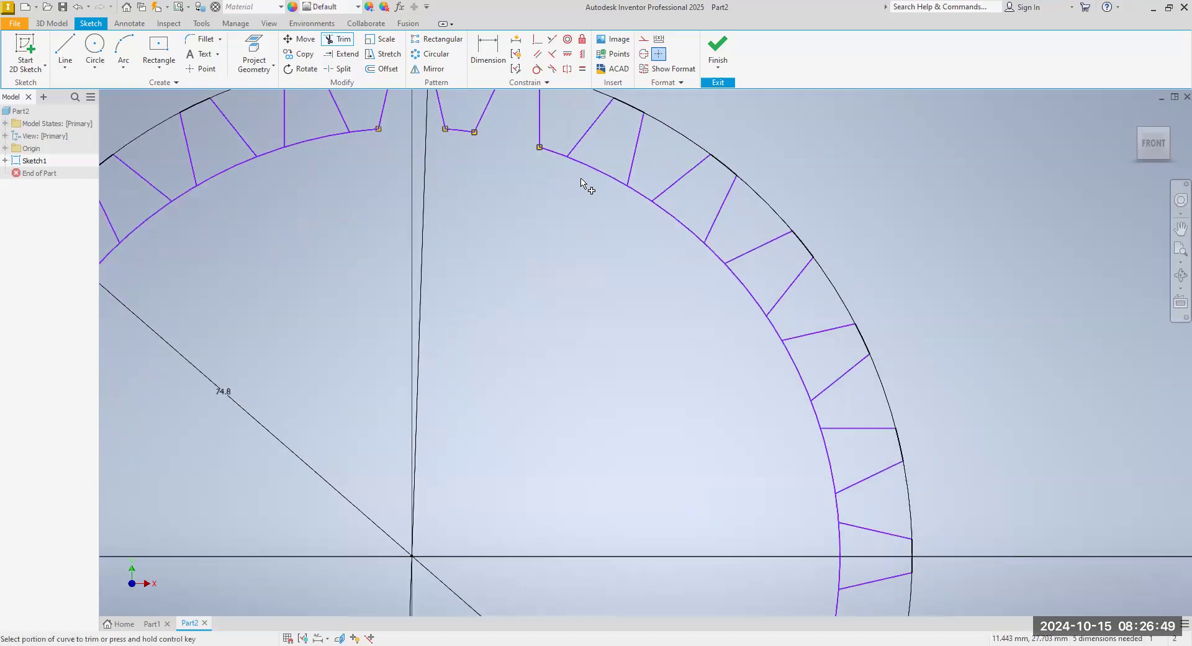
left_click(595, 171)
mouse_move(590, 267)
middle_mouse_down()
mouse_move(530, 224)
mouse_move(572, 272)
middle_mouse_up()
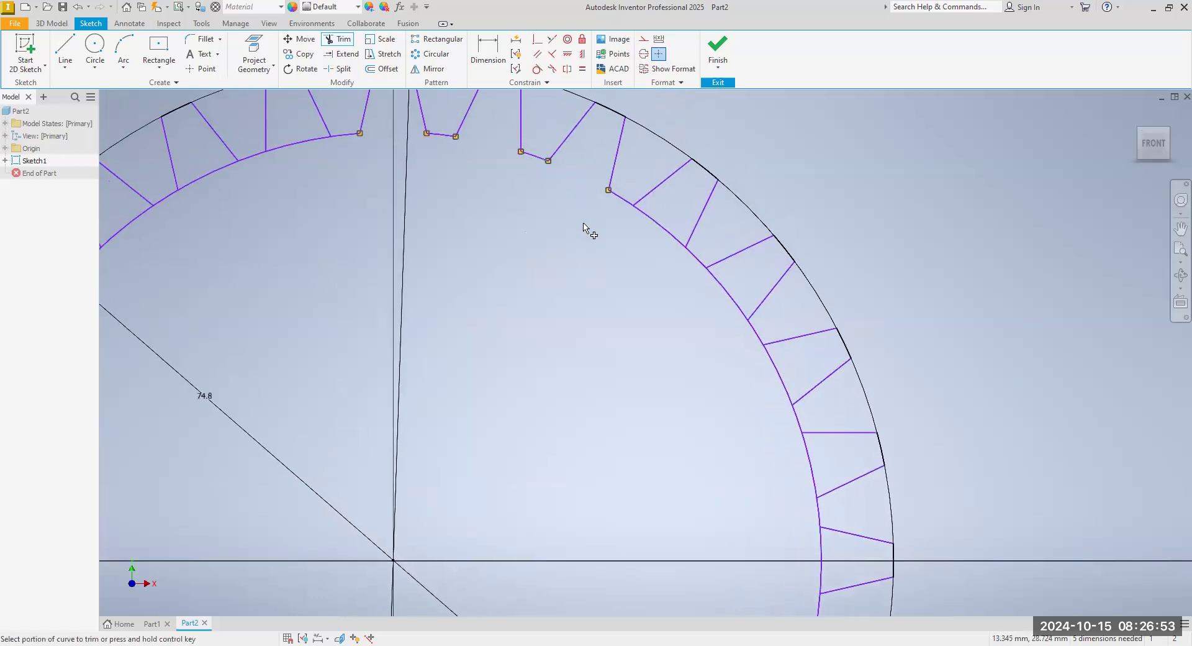
middle_click_drag(645, 251, 581, 179)
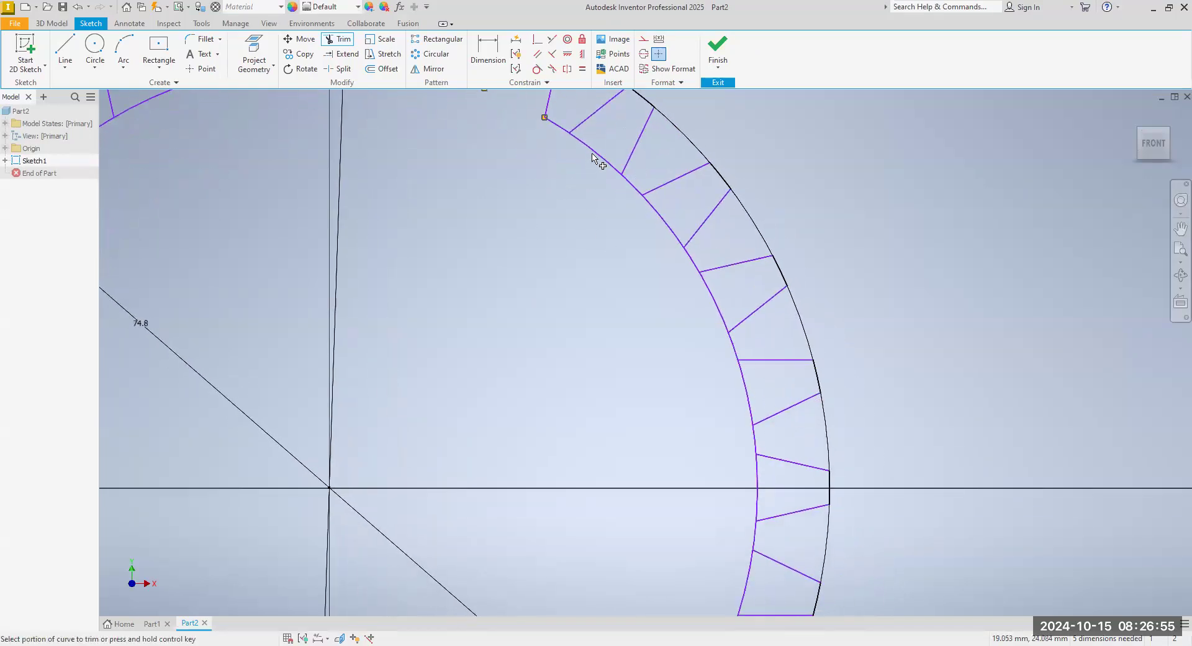
left_click(595, 153)
middle_click_drag(648, 232, 605, 189)
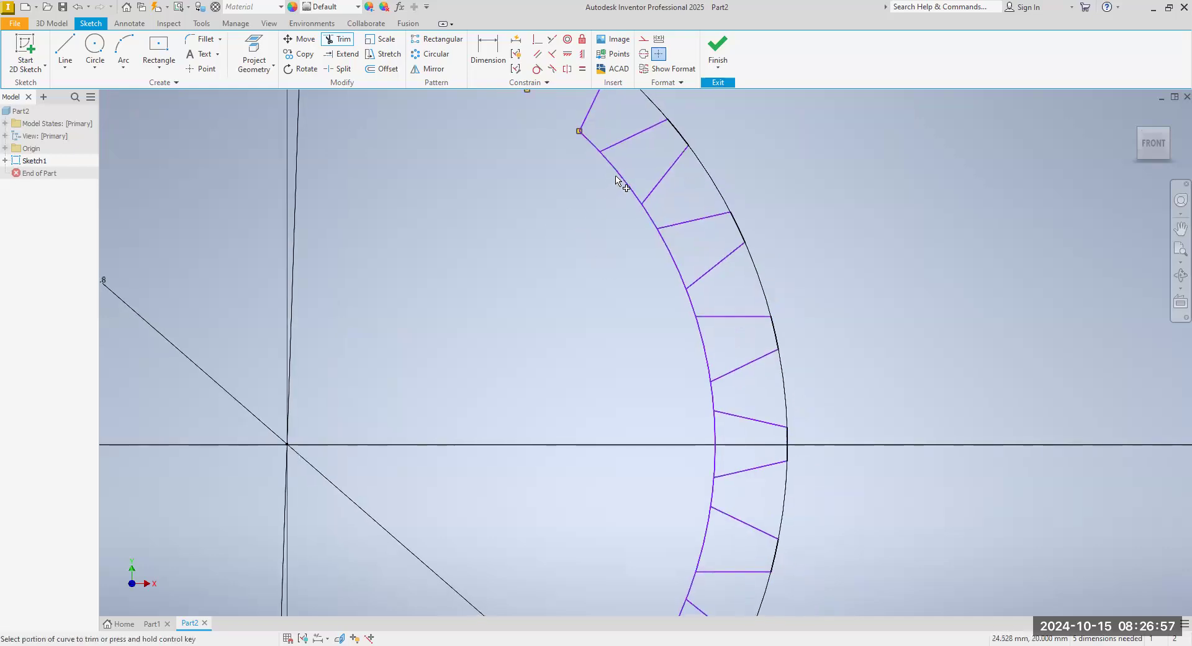
left_click(621, 182)
middle_click_drag(561, 269, 575, 200)
left_click(633, 192)
middle_click_drag(643, 273, 612, 198)
left_click(634, 207)
middle_click_drag(540, 234, 508, 167)
left_click(610, 225)
Trim the root circle arcs under the teeth between the positive X axis and the bottom tooth, including the bottom one.
middle_click_drag(558, 246, 505, 187)
left_click(585, 248)
middle_click_drag(541, 329, 547, 232)
middle_click_drag(527, 310, 546, 192)
left_click(544, 189)
mouse_move(428, 215)
middle_mouse_down()
mouse_move(479, 179)
mouse_move(485, 139)
mouse_move(544, 113)
middle_mouse_up()
left_click(519, 233)
left_click(504, 251)
middle_click_drag(412, 165, 458, 113)
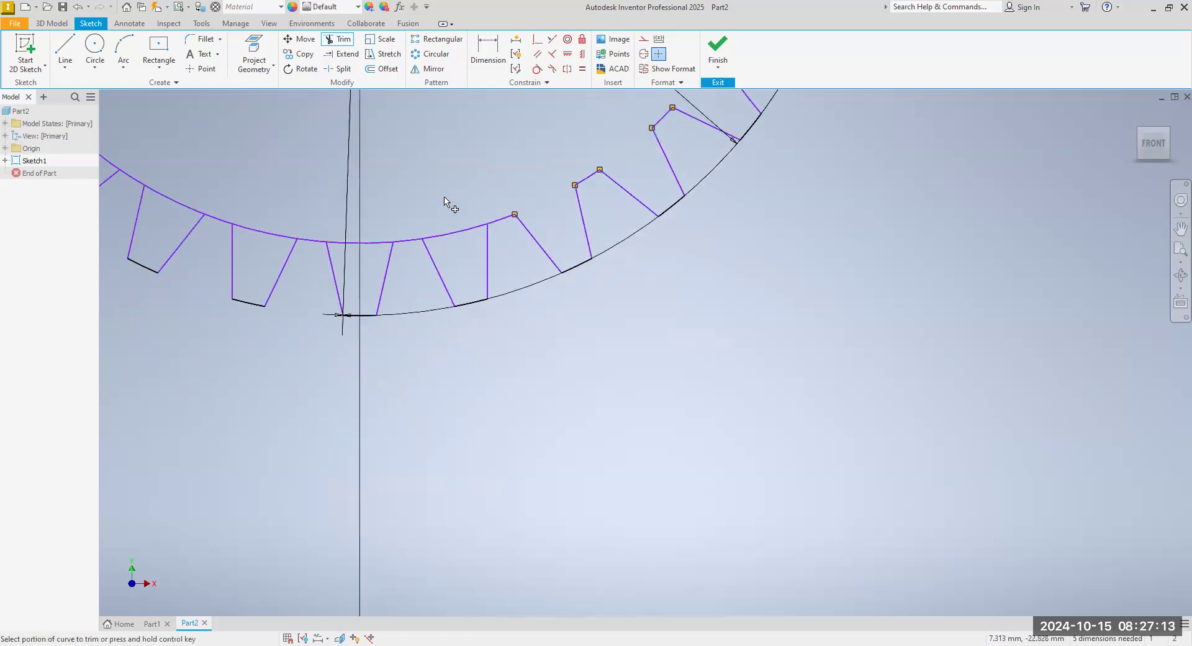
left_click(458, 233)
middle_click_drag(391, 193, 453, 153)
left_click(434, 202)
Trim the root circle arcs under the teeth from the bottom tooth round to the negative X axis.
middle_click_drag(339, 185, 408, 191)
left_click(403, 200)
middle_click_drag(386, 141, 481, 135)
left_click(401, 164)
middle_click_drag(400, 120, 471, 180)
left_click(398, 165)
mouse_move(416, 137)
middle_mouse_down()
mouse_move(516, 205)
mouse_move(557, 264)
middle_mouse_up()
left_click(427, 169)
left_click(443, 188)
middle_click_drag(450, 132, 482, 229)
left_click(441, 194)
Trim the remaining root circle arcs under the teeth between the negative X axis and the top tooth.
middle_click_drag(458, 113, 466, 232)
left_click(432, 224)
mouse_move(470, 149)
middle_mouse_down()
mouse_move(468, 247)
mouse_move(443, 278)
middle_mouse_up()
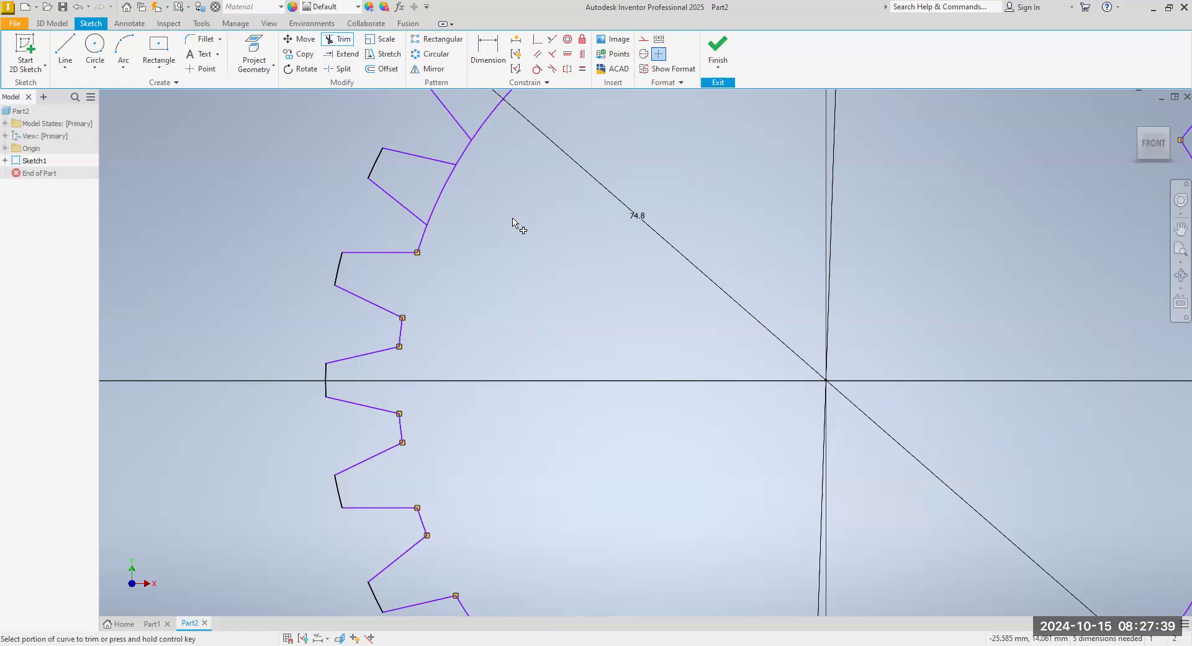
middle_click_drag(515, 223, 484, 317)
left_click(415, 286)
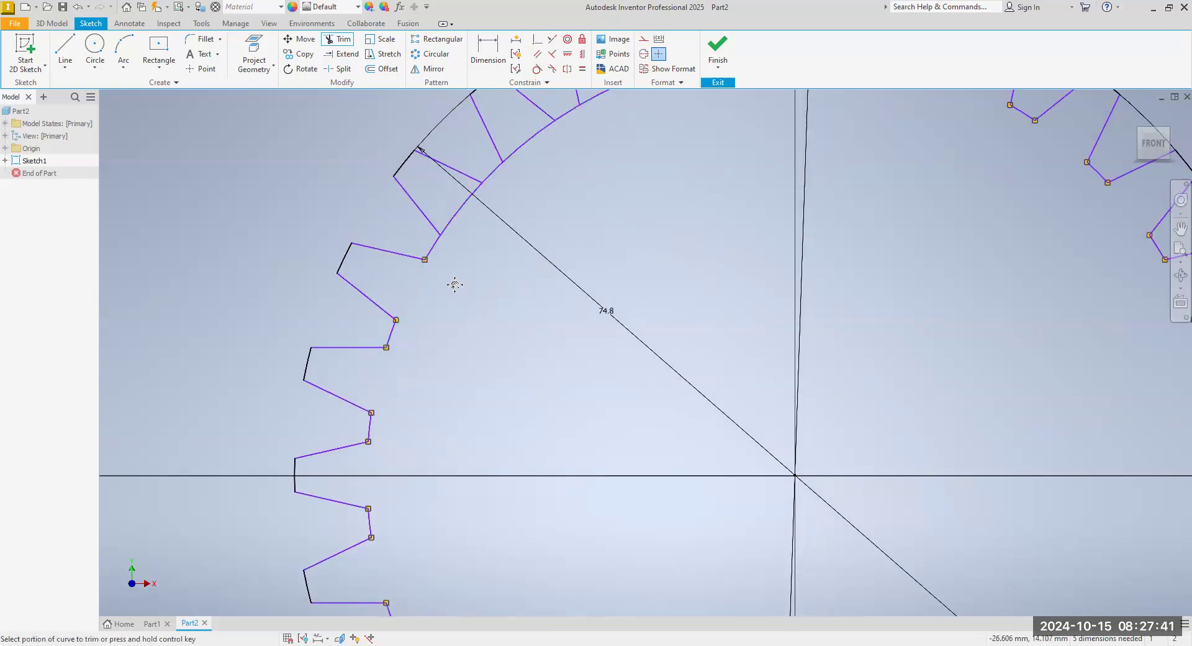
middle_click_drag(467, 226, 439, 292)
middle_click_drag(550, 294, 545, 356)
left_click(490, 272)
middle_click_drag(565, 296, 504, 348)
left_click(519, 274)
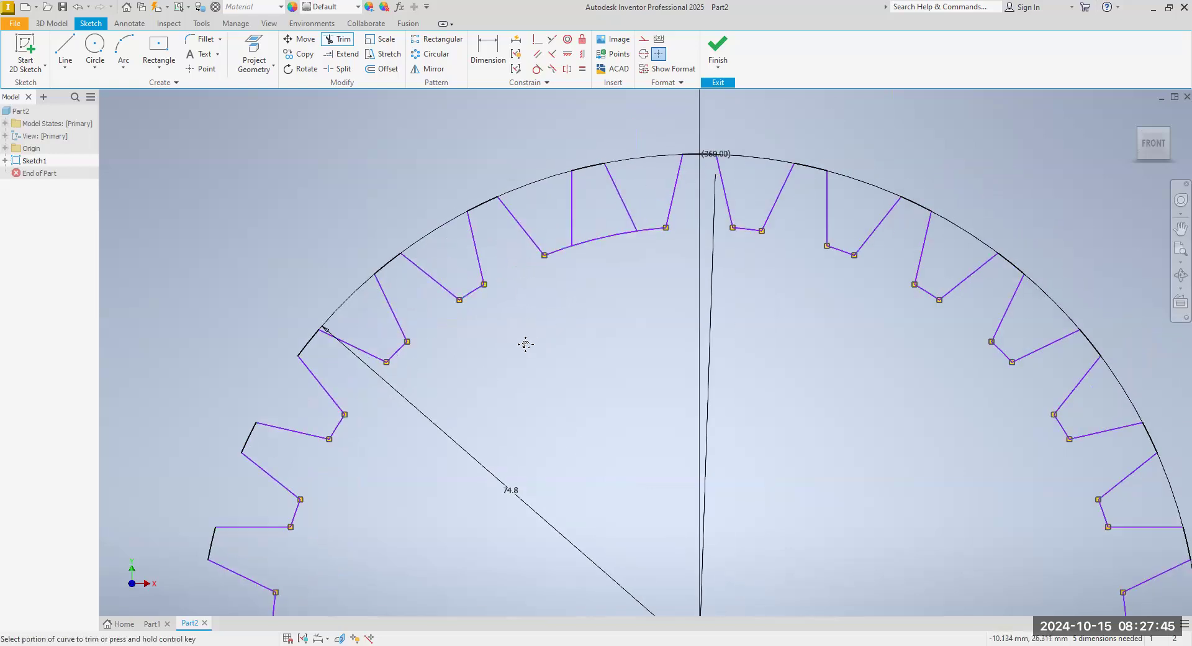
middle_click_drag(606, 248, 568, 288)
left_click(559, 297)
scroll(558, 297, "down", 5)
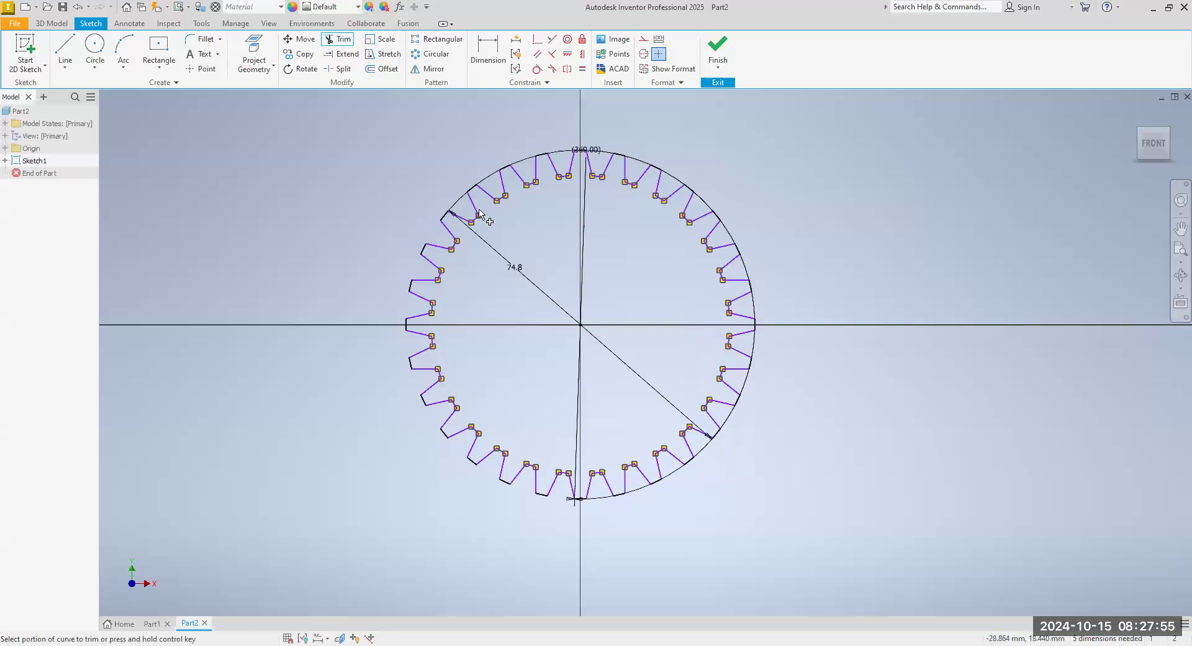
right_click(358, 130)
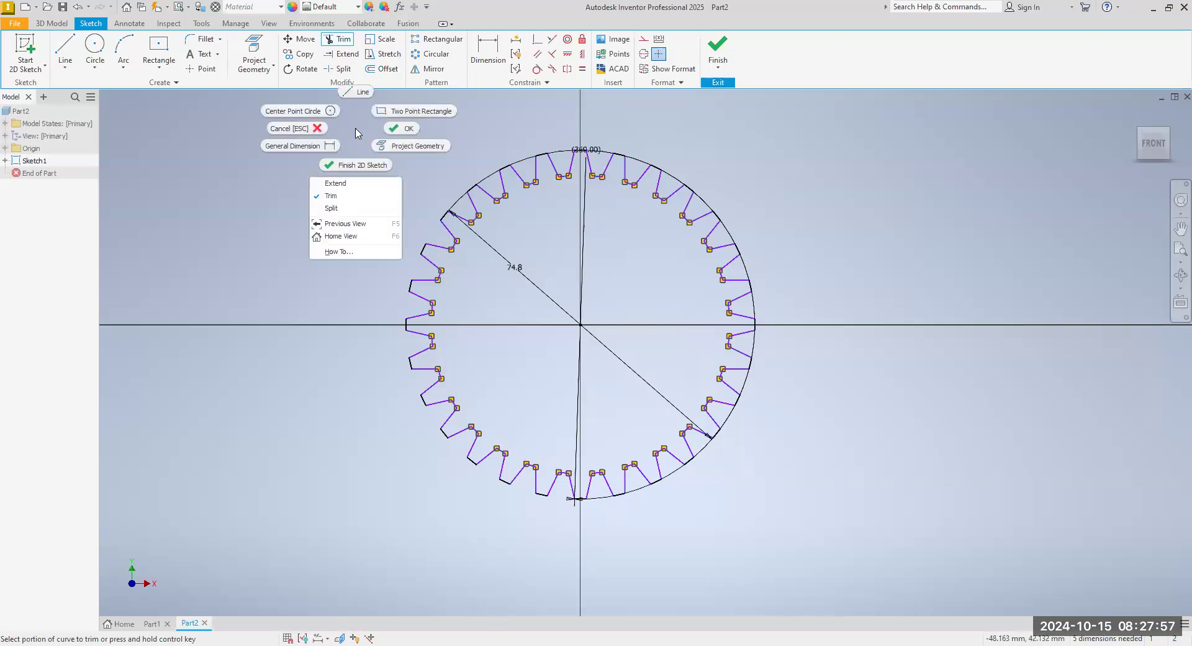
left_click(403, 128)
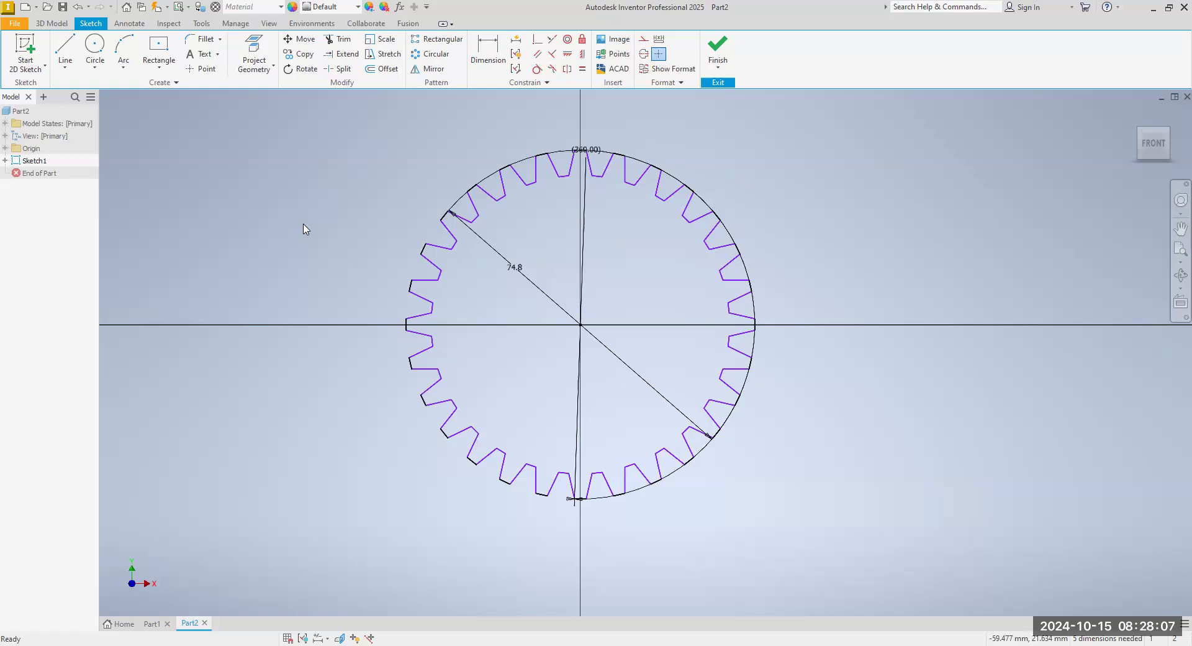
Finish the sketch and extrude the closed gear profile 25.4 mm in the flipped direction.
left_click(716, 54)
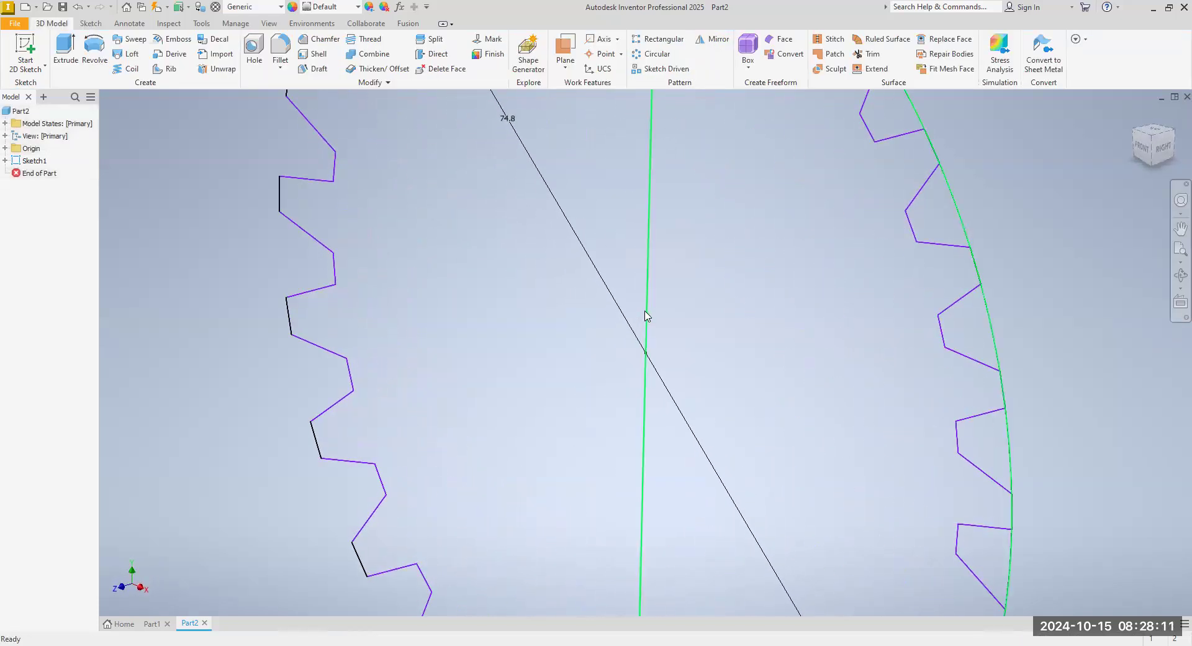
left_click(68, 61)
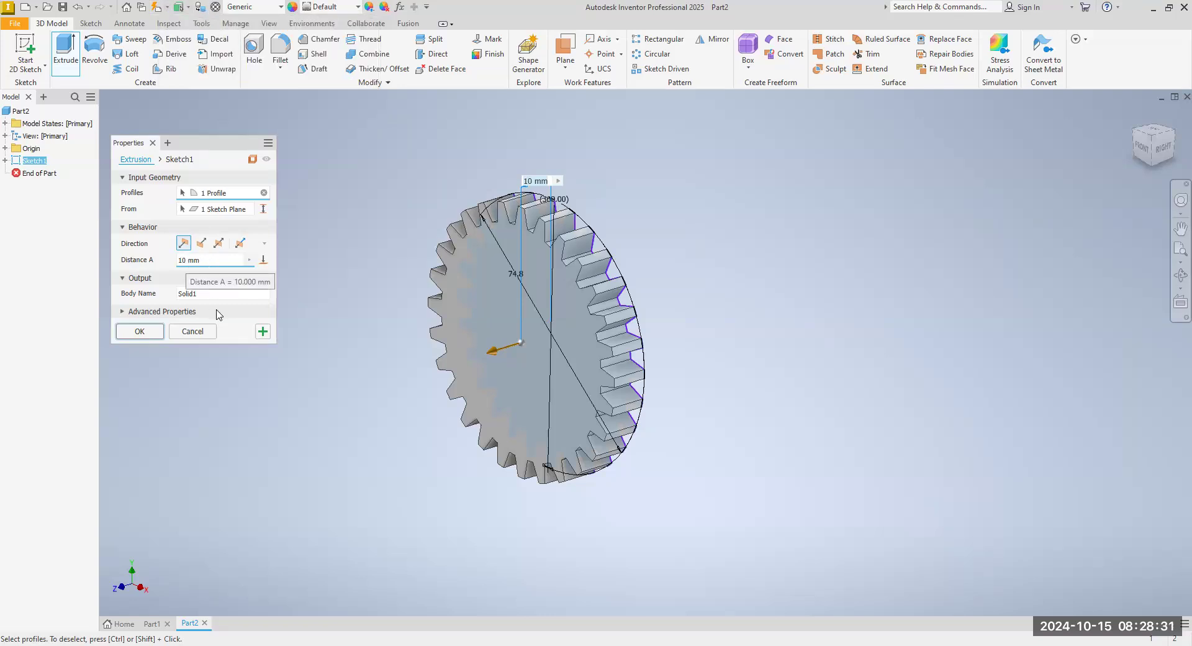
left_click(204, 261)
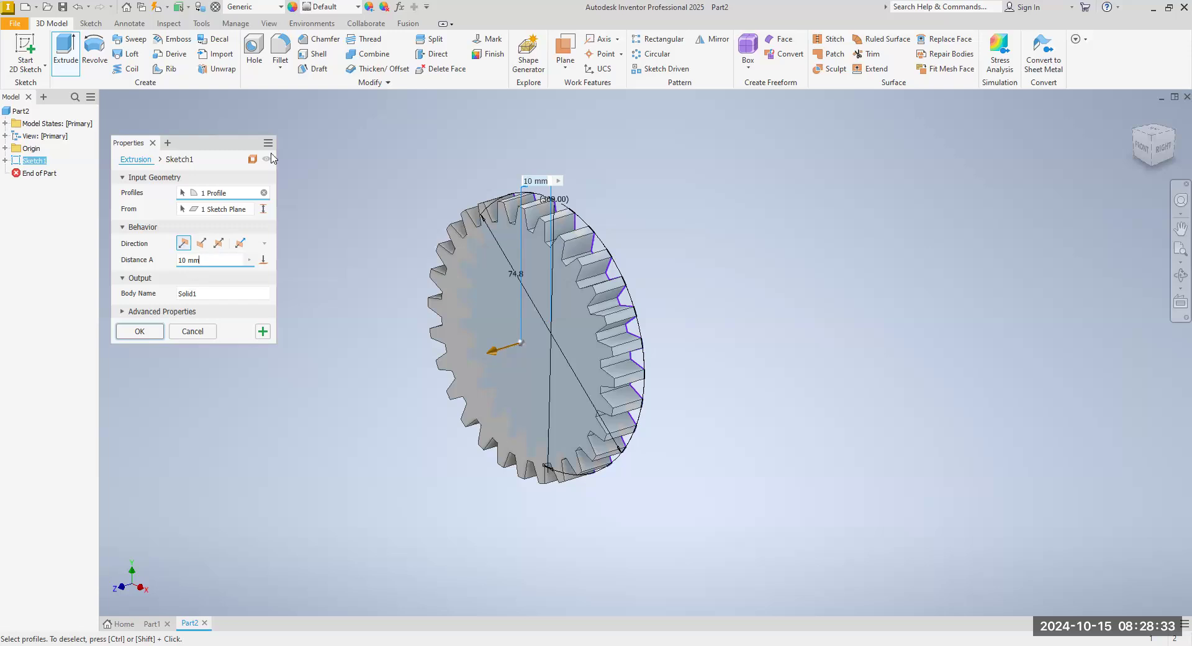
key("BackSpace")
key("BackSpace")
key("BackSpace")
key("BackSpace")
key("BackSpace")
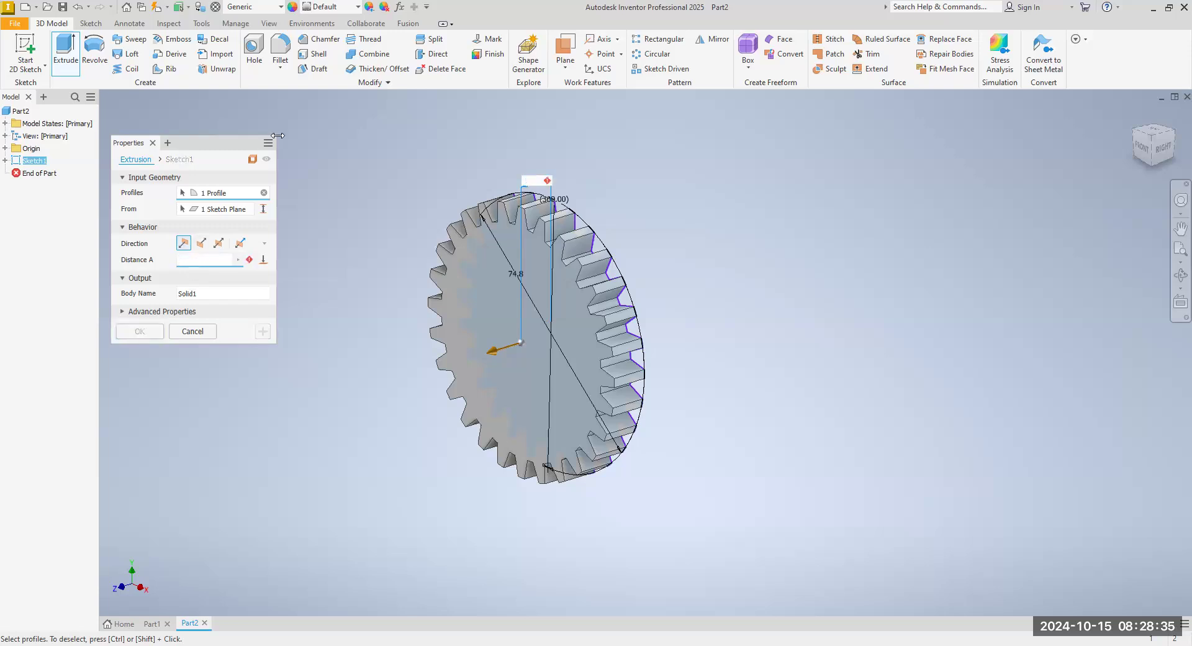
type("25.4")
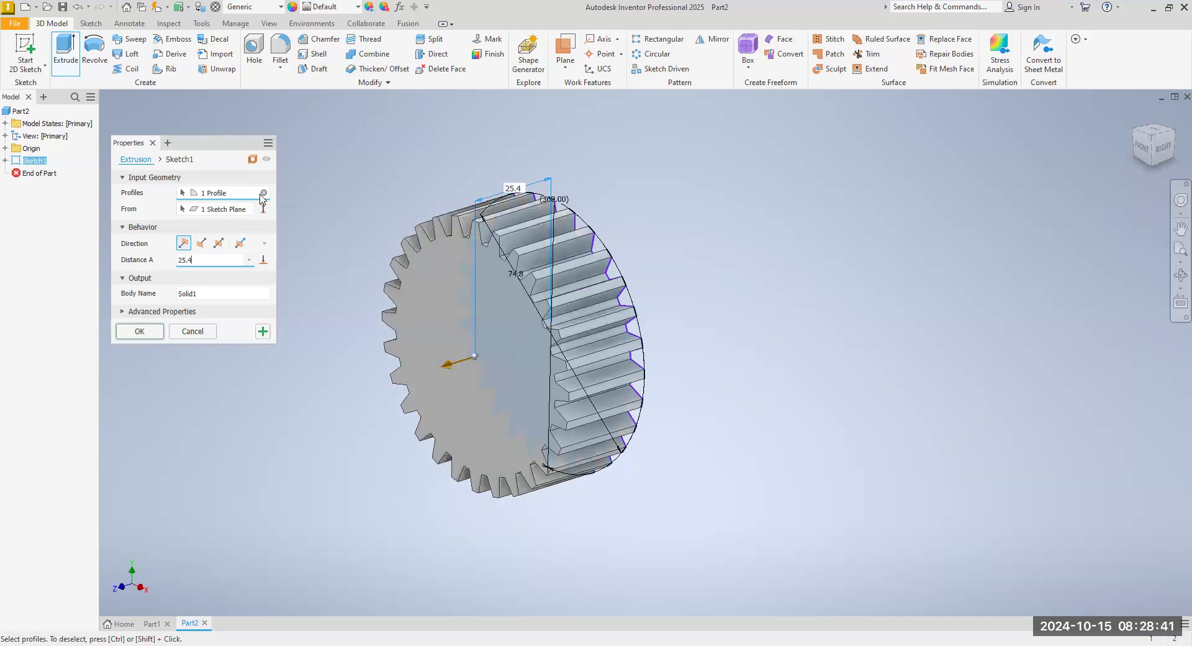
left_click(203, 244)
left_click(202, 243)
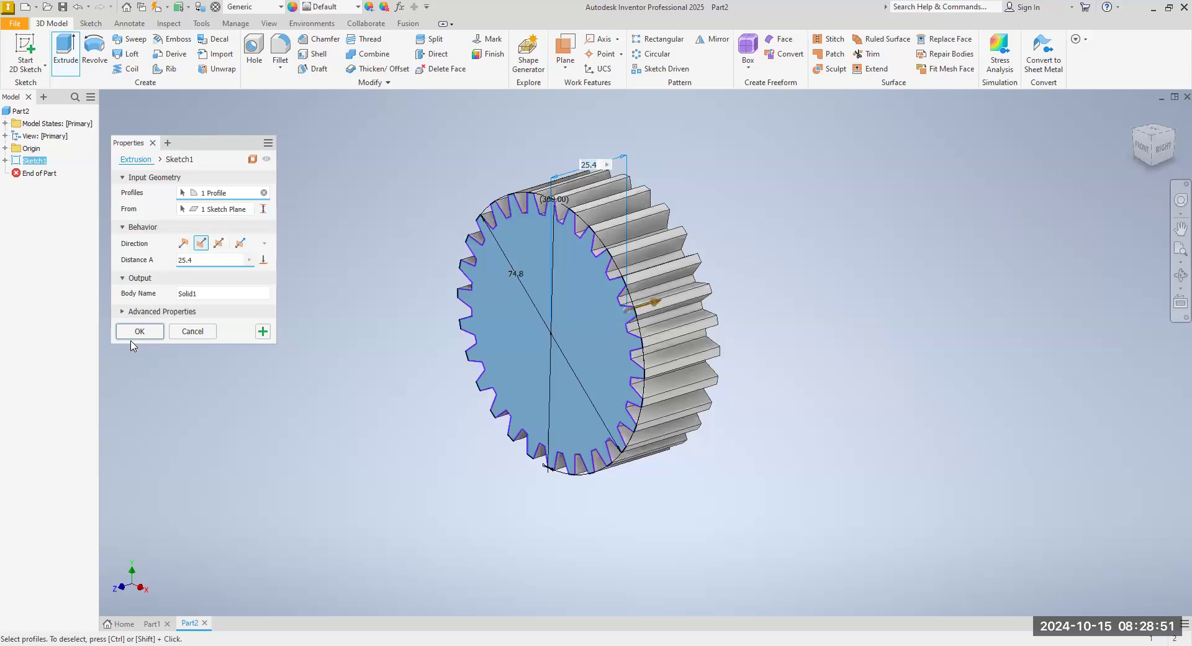
left_click(136, 332)
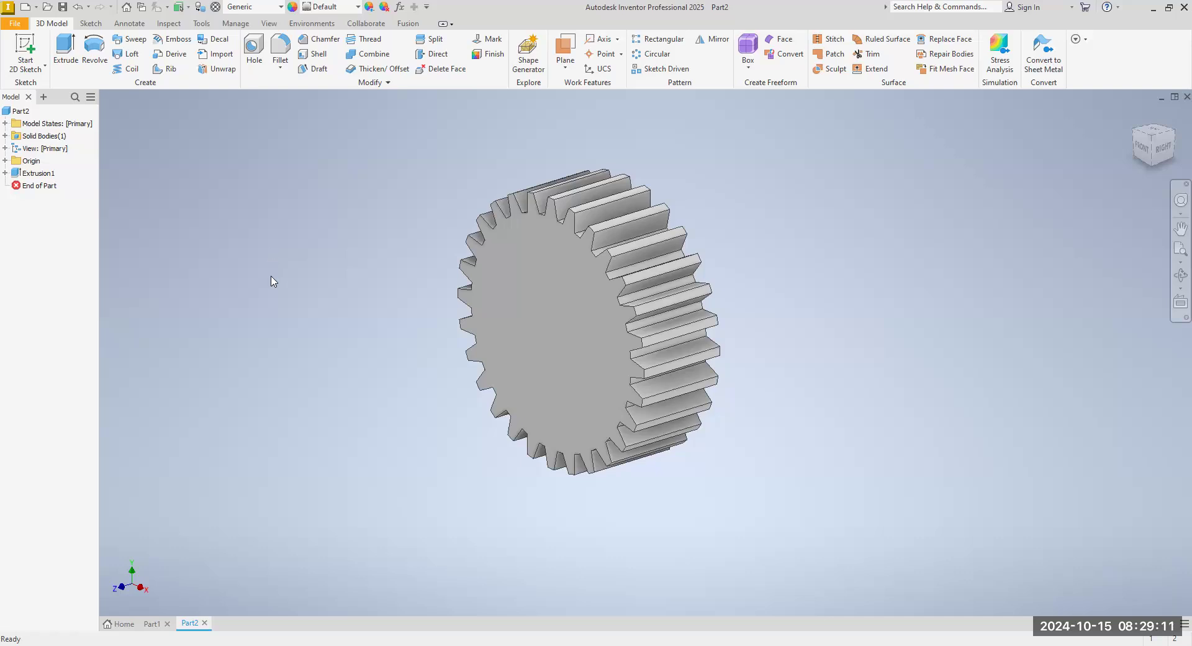
Start a new 2D sketch on the flat front face of the gear.
left_click(26, 71)
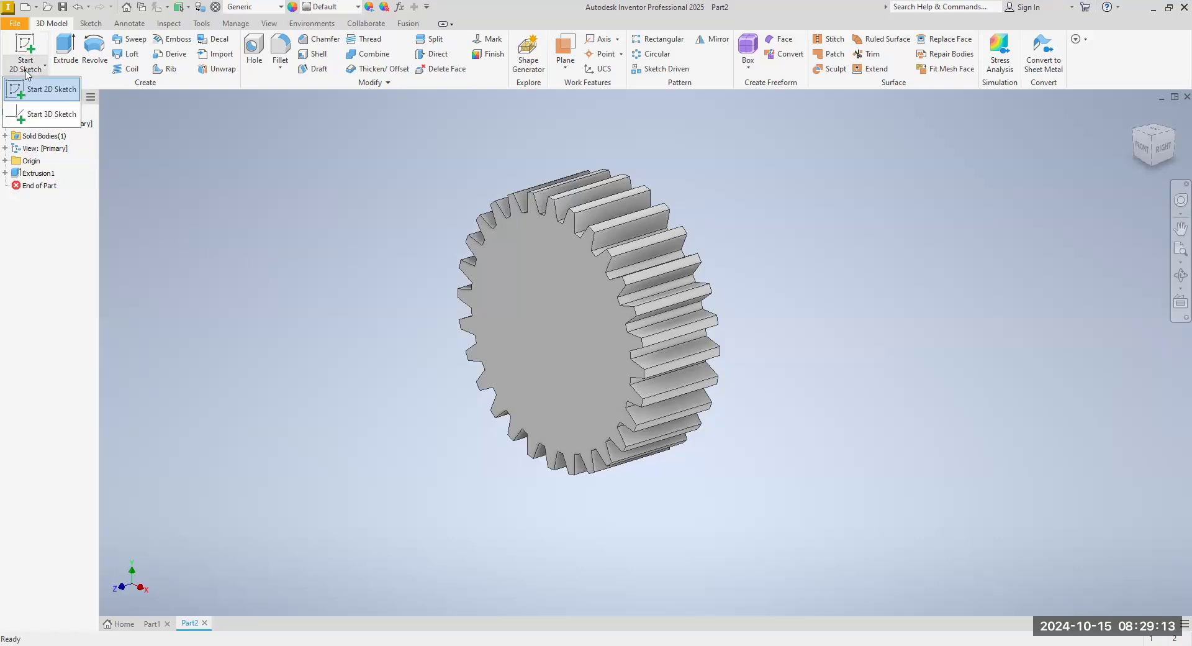
left_click(31, 97)
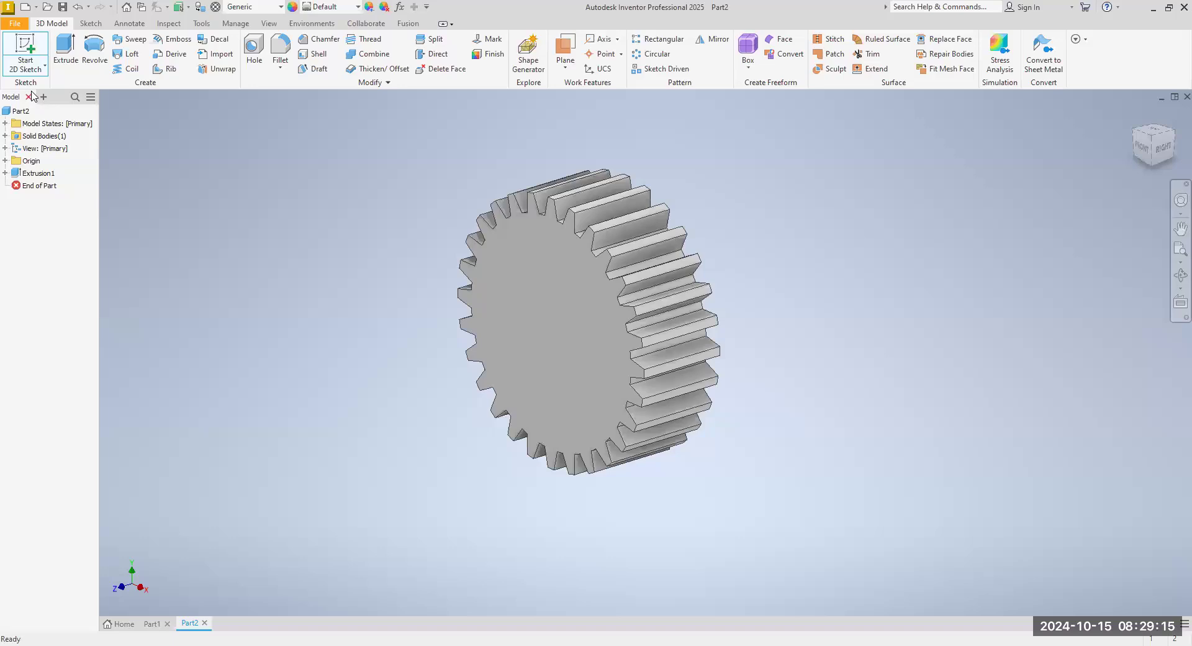
left_click(541, 331)
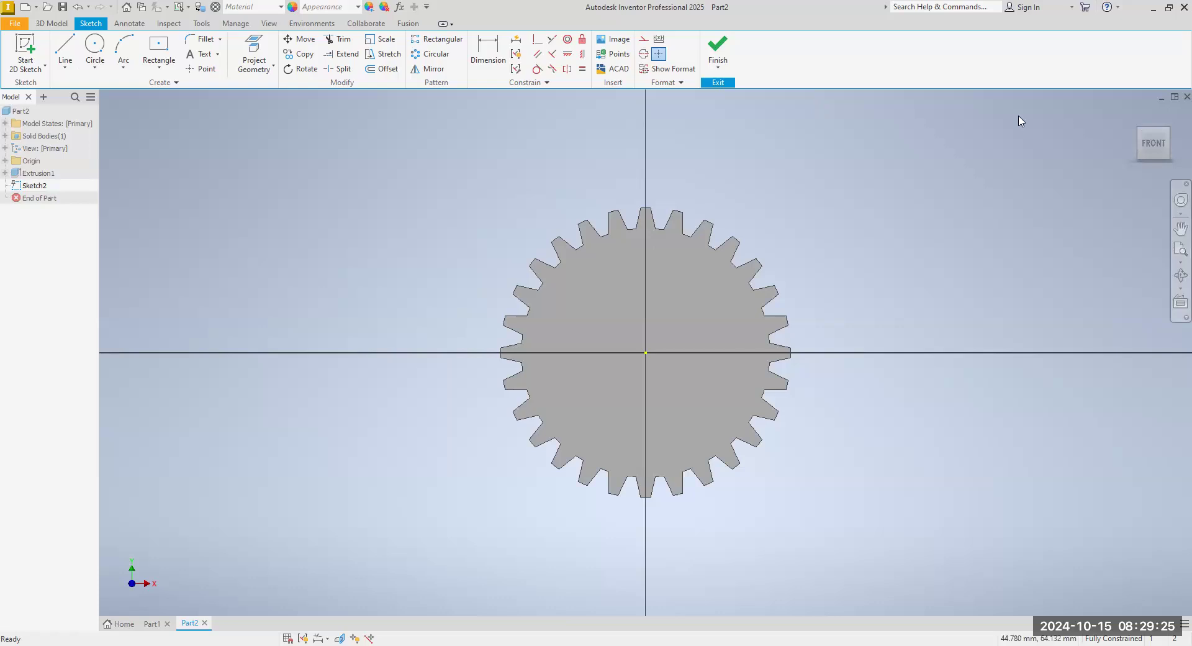
key("F2")
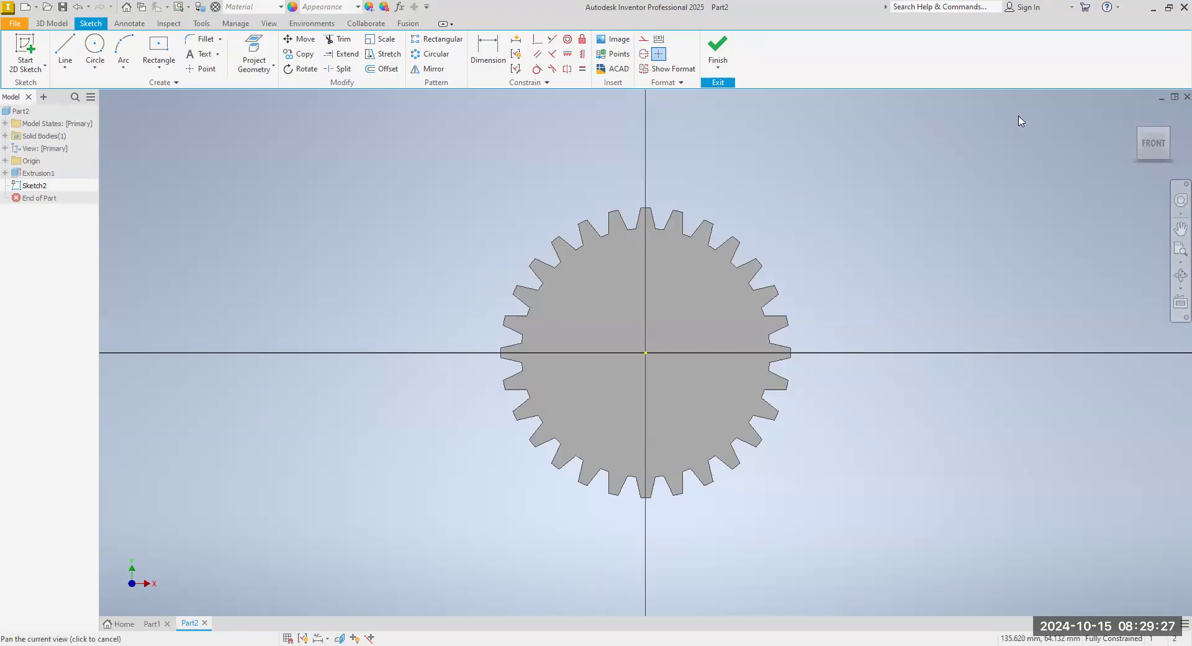
key("F6")
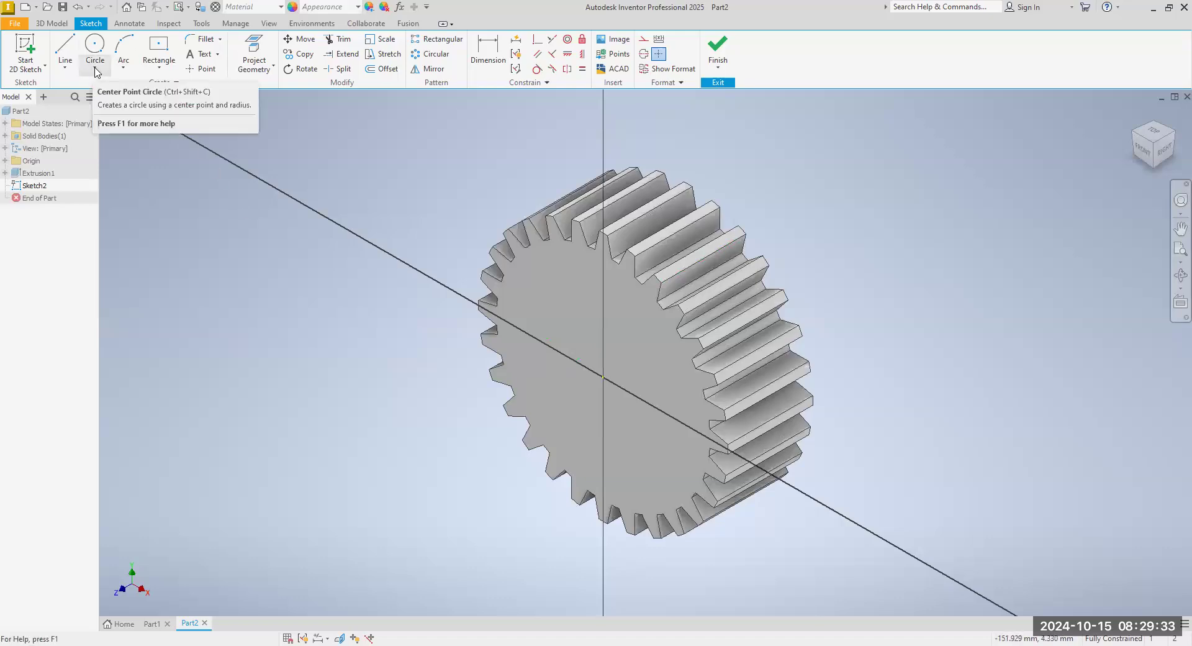
Sketch a 35 mm diameter center-point circle at the gear's center on its front face and finish the sketch.
left_click(95, 68)
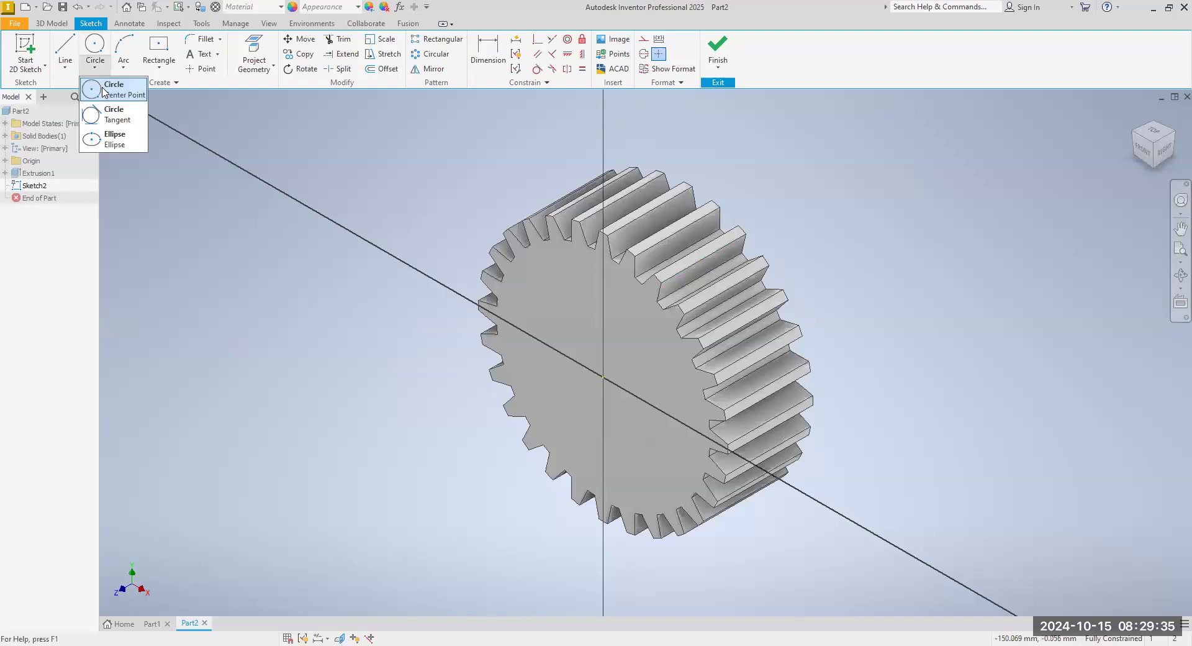
left_click(104, 93)
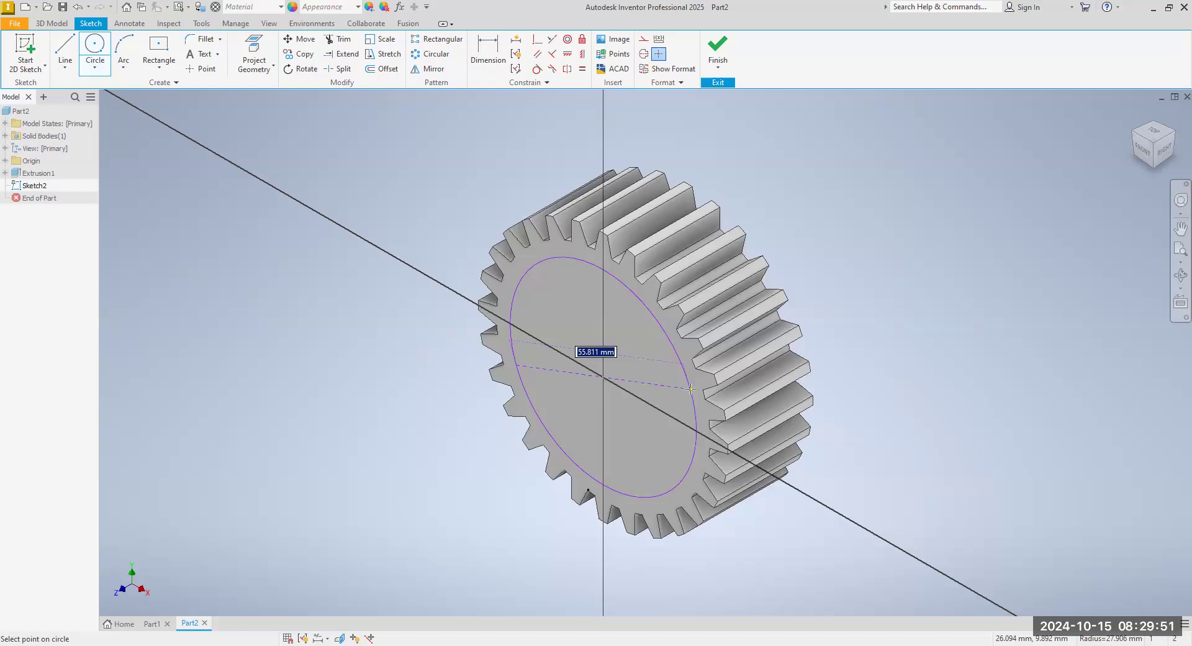
type("35")
key("Return")
right_click(842, 239)
left_click(840, 240)
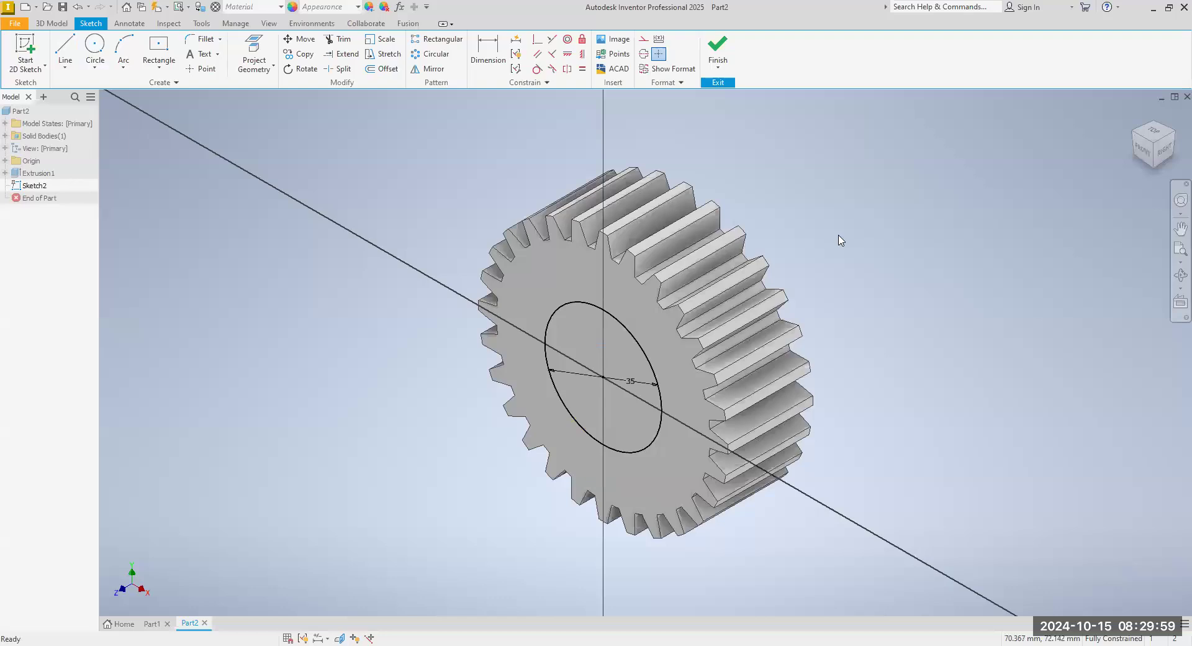
left_click(719, 49)
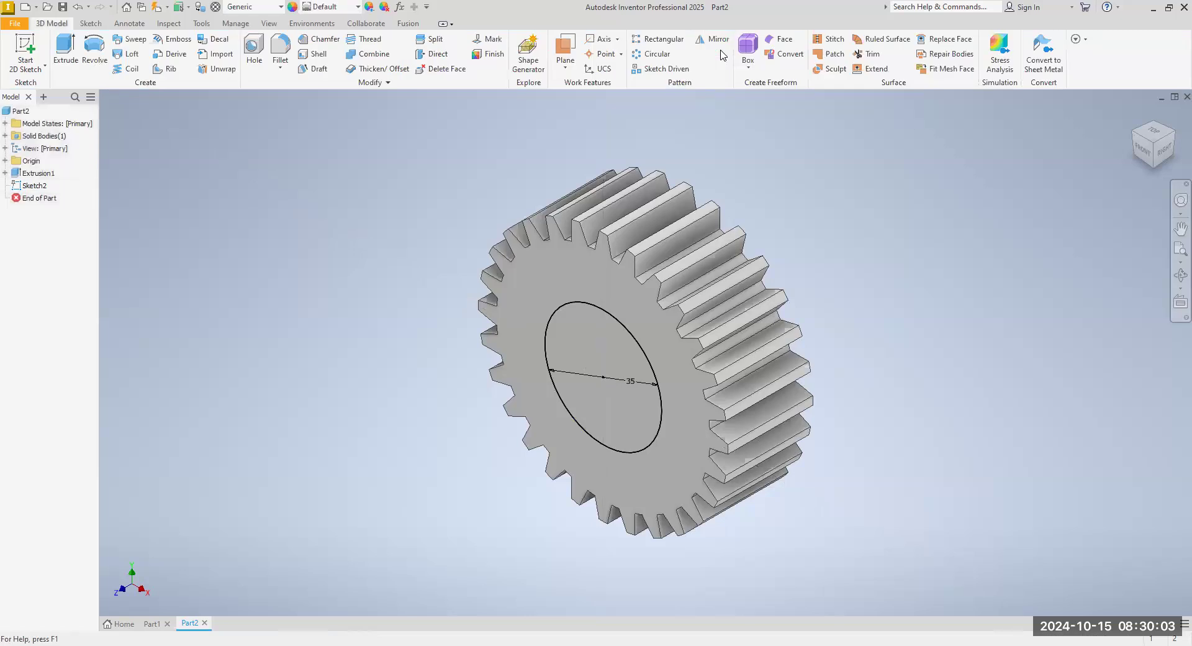
Extrude the 35 mm circle outward 12.5 mm from the gear's front face, joined to the body as a hub.
left_click(64, 54)
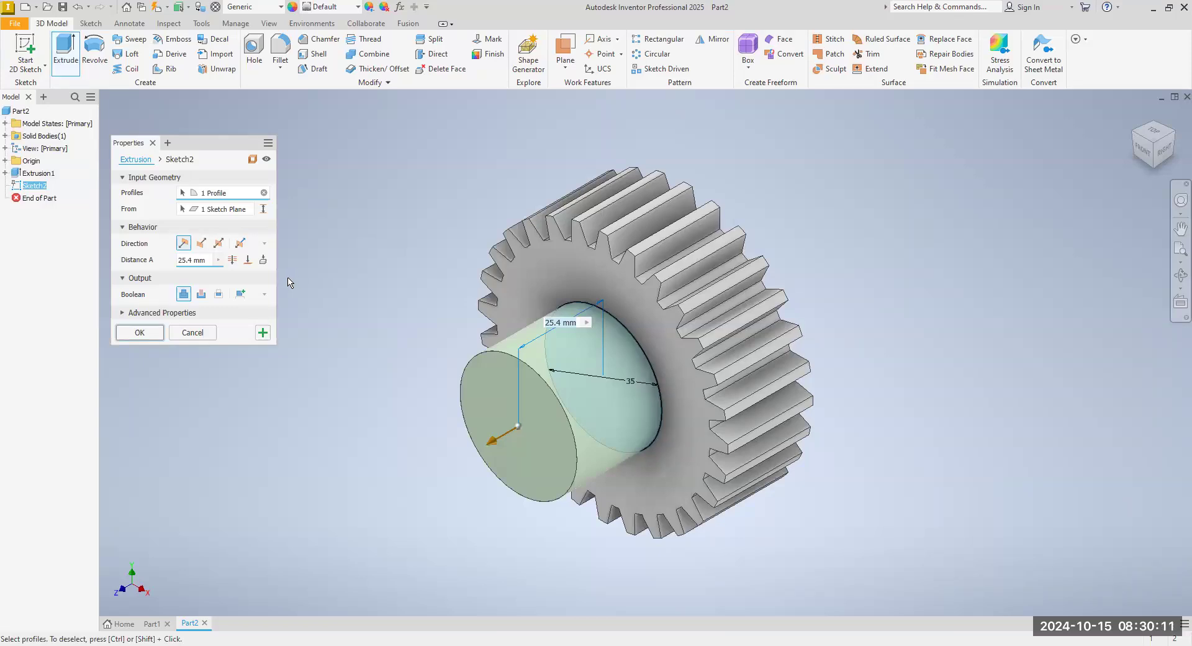
left_click(206, 262)
key("BackSpace")
type("12.")
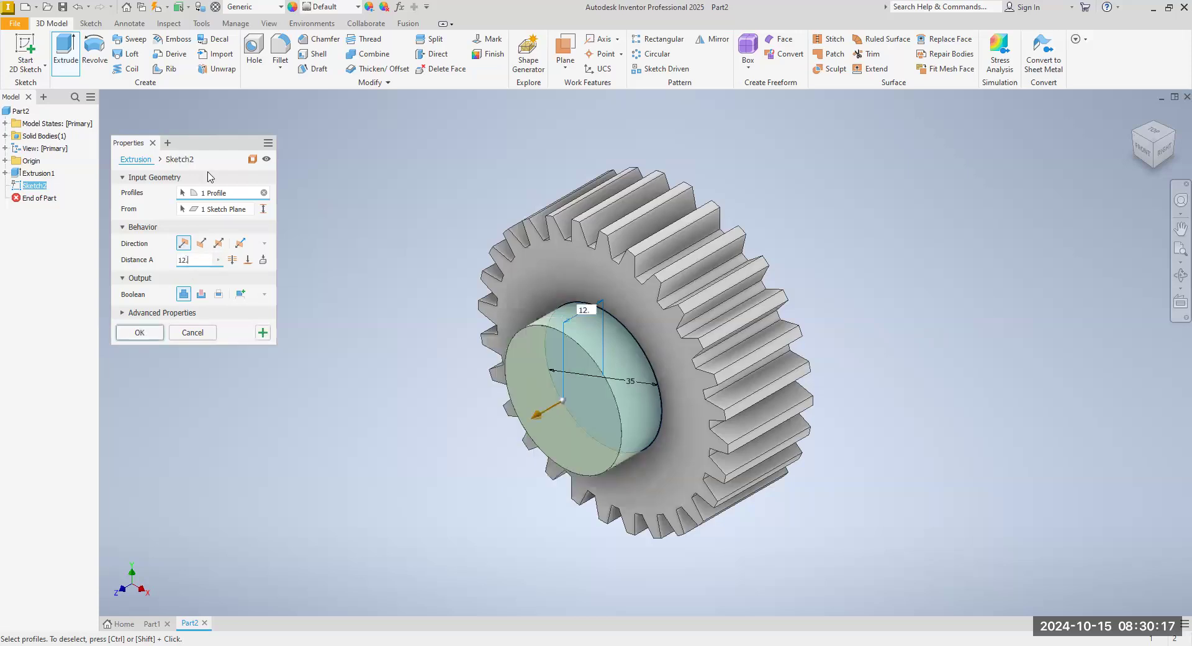
type("5")
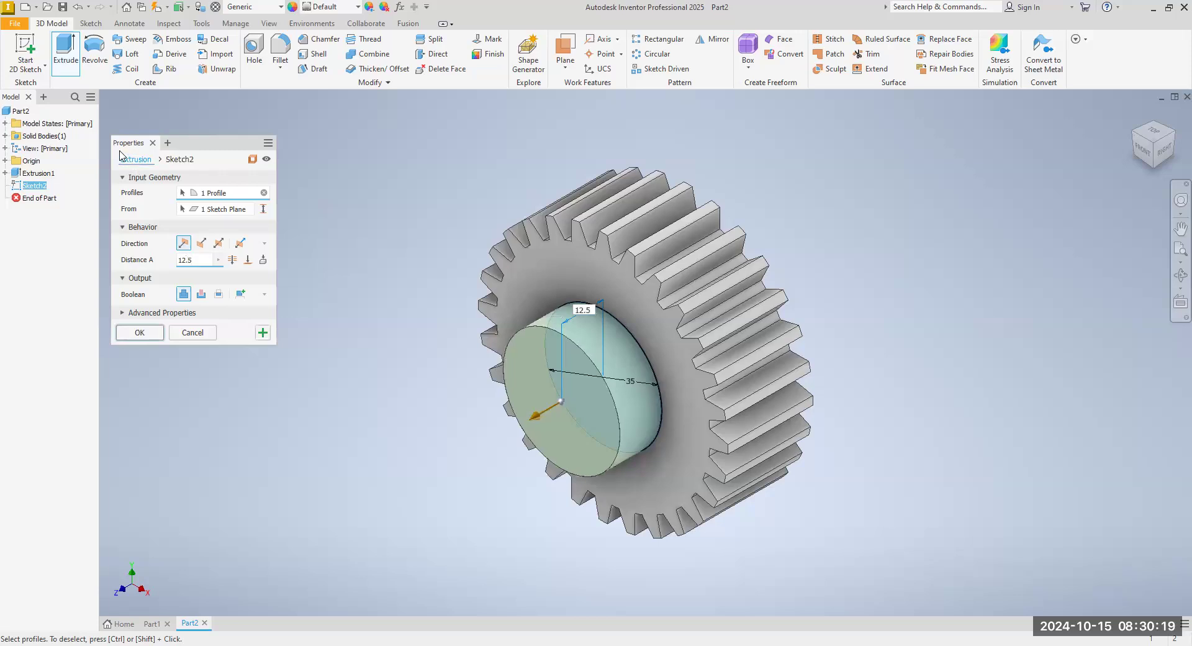
left_click(139, 336)
Start a new 2D sketch on the hub's flat end face and return to the isometric view.
middle_click_drag(351, 385, 289, 345)
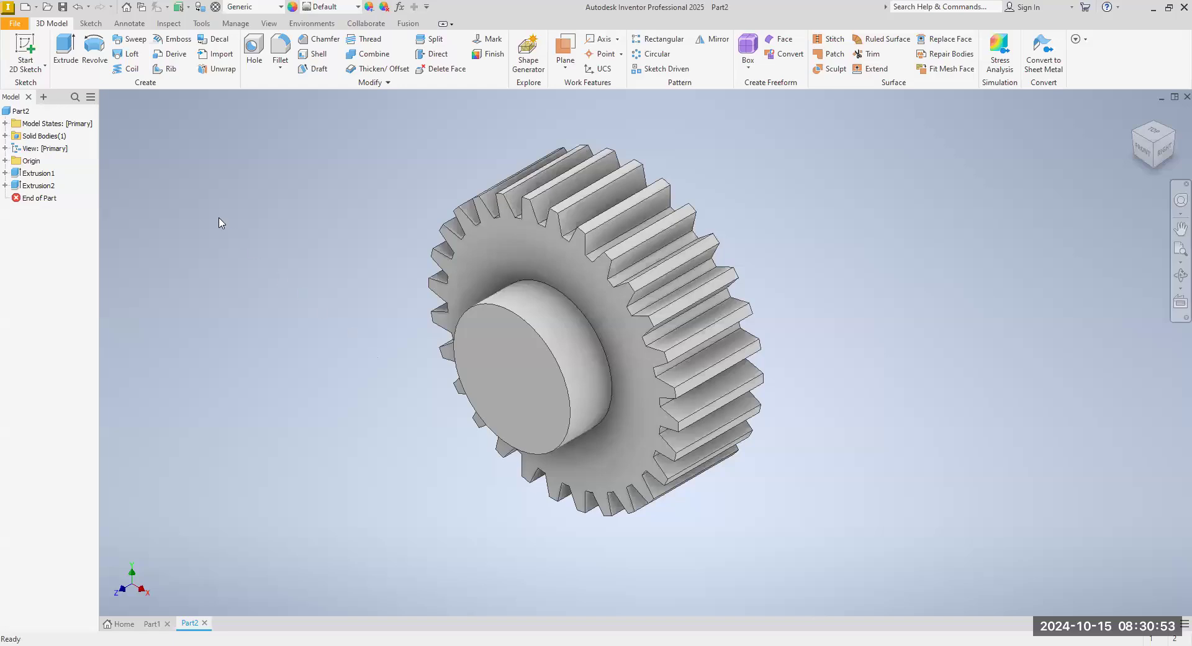
left_click(25, 66)
left_click(527, 376)
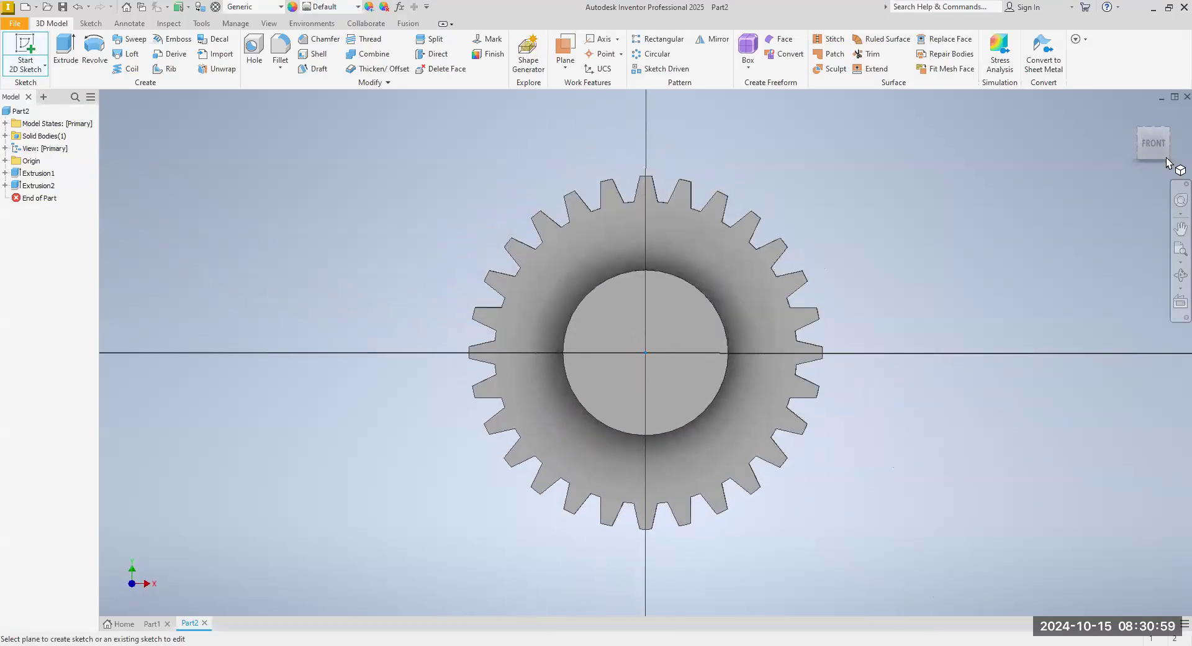
left_click(1170, 137)
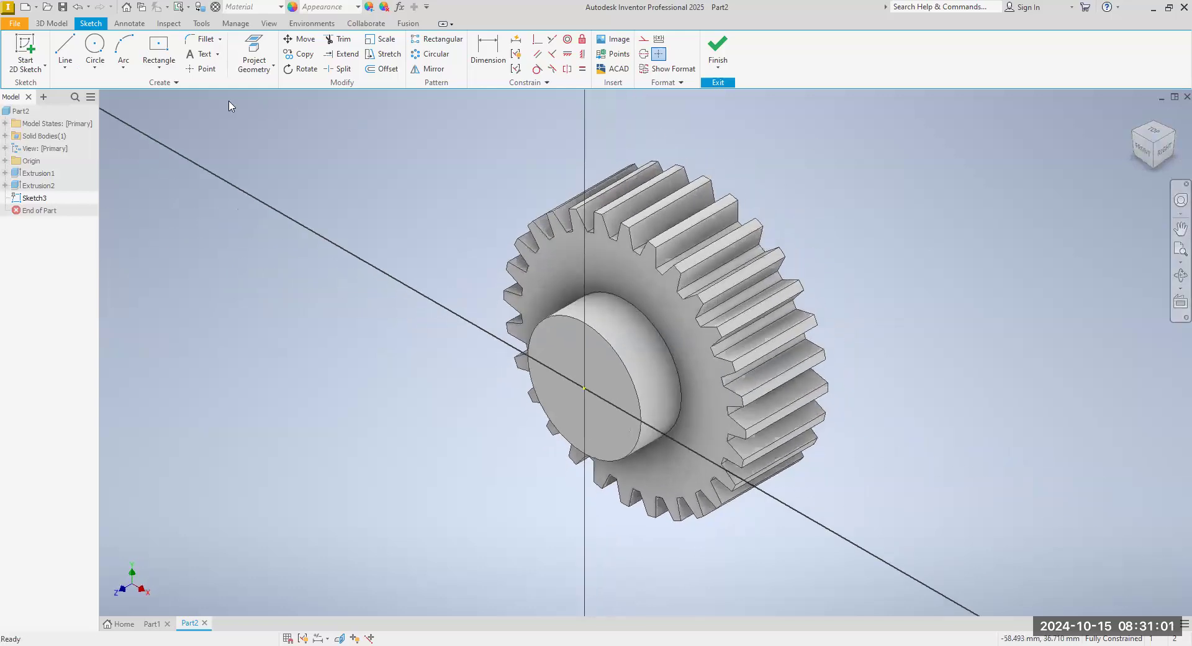
Sketch a 20.83 mm diameter circle at the center of the hub's end face and finish the sketch.
left_click(92, 71)
left_click(110, 92)
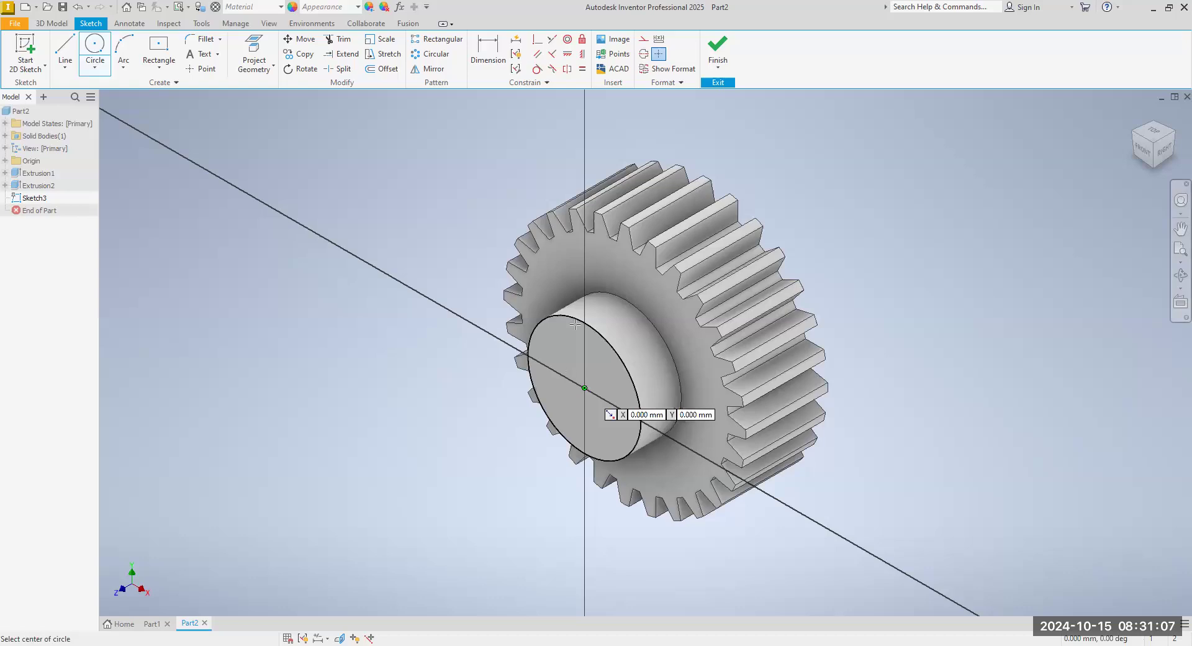
key("Return")
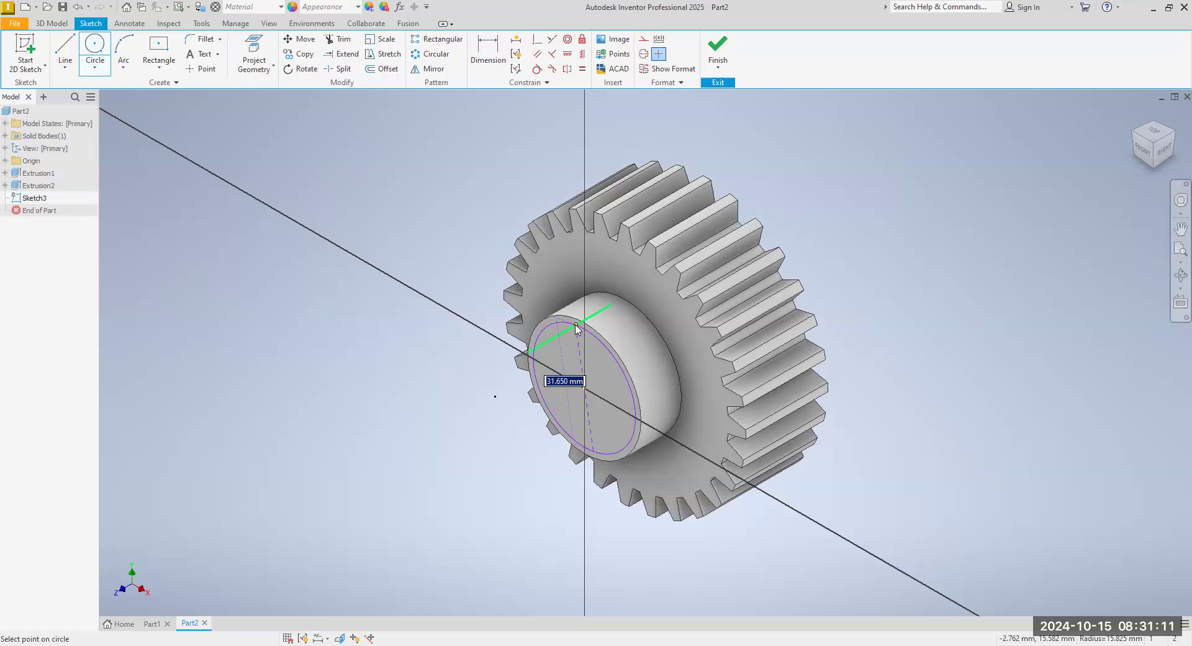
type("20.83")
key("Return")
right_click(813, 180)
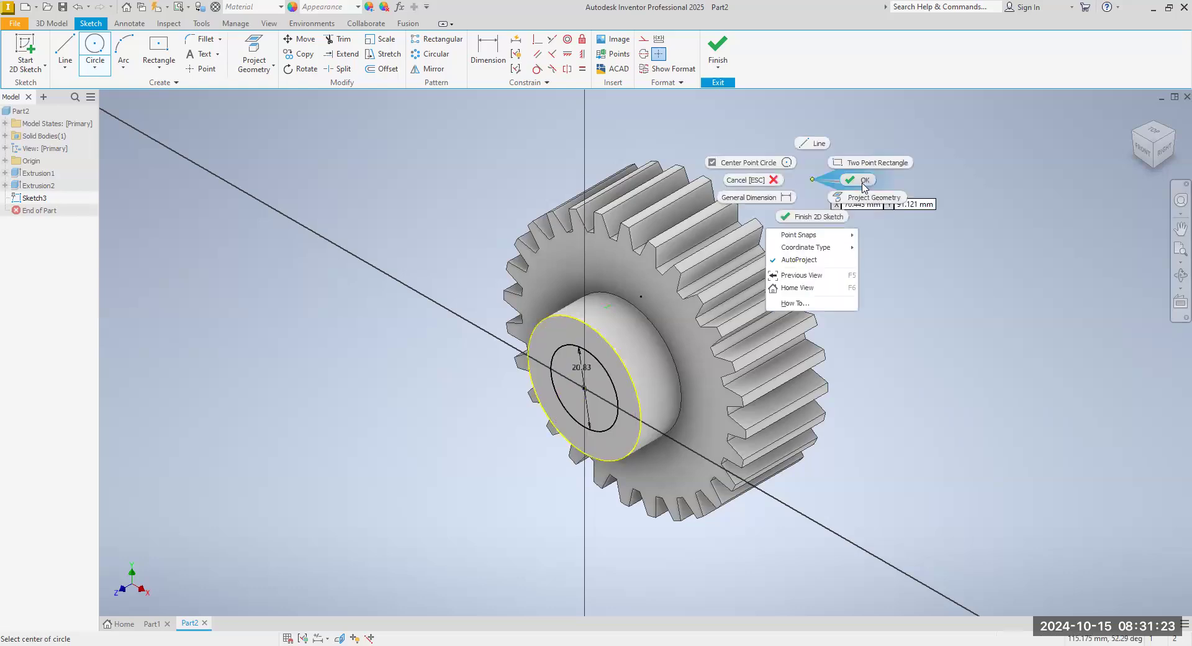
left_click(864, 187)
left_click(717, 50)
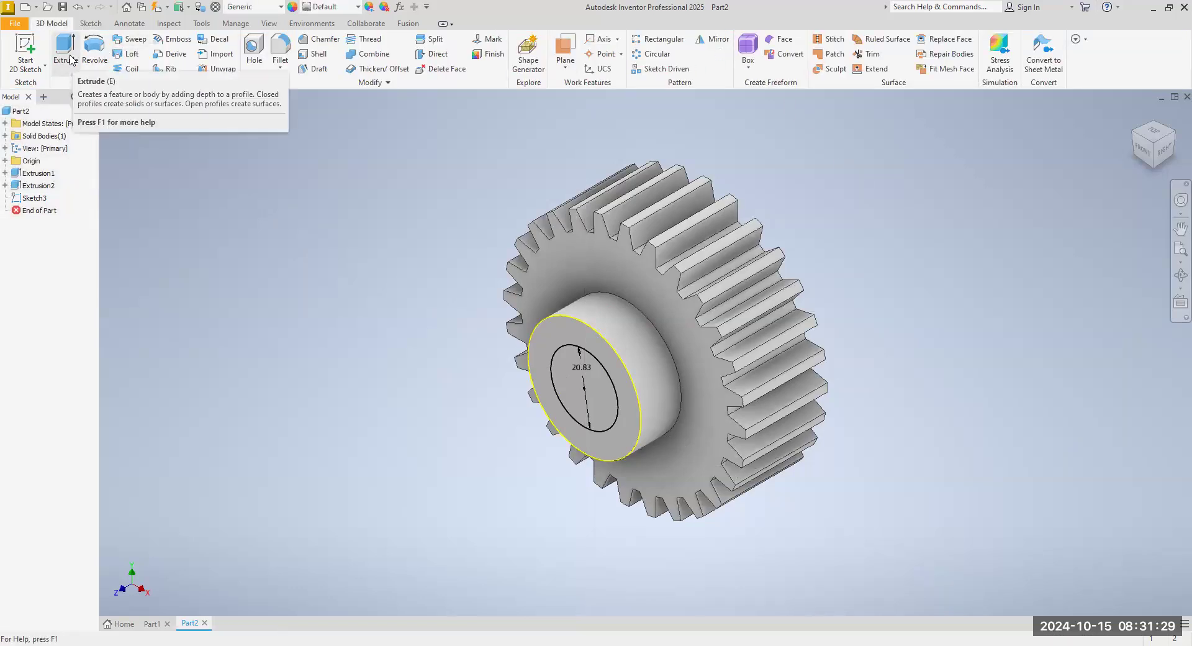
Cut the 20.83 mm circle 50 mm deep in the flipped direction to bore through the hub and gear.
left_click(71, 59)
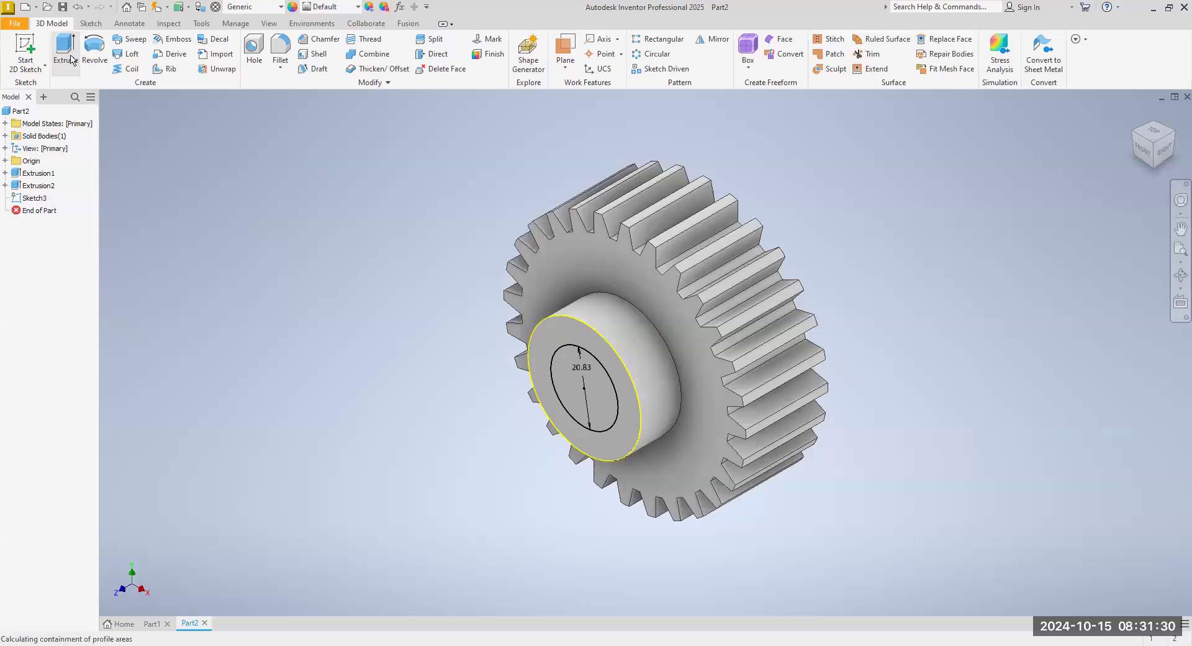
left_click(567, 392)
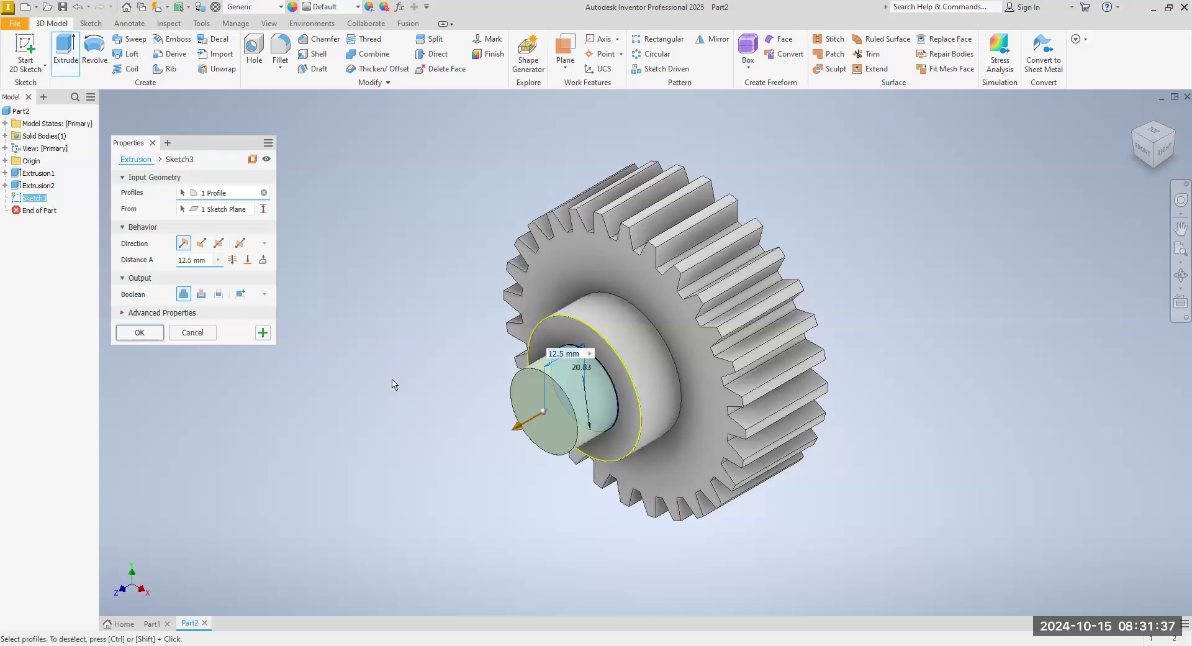
left_click(202, 244)
left_click_drag(209, 263, 149, 263)
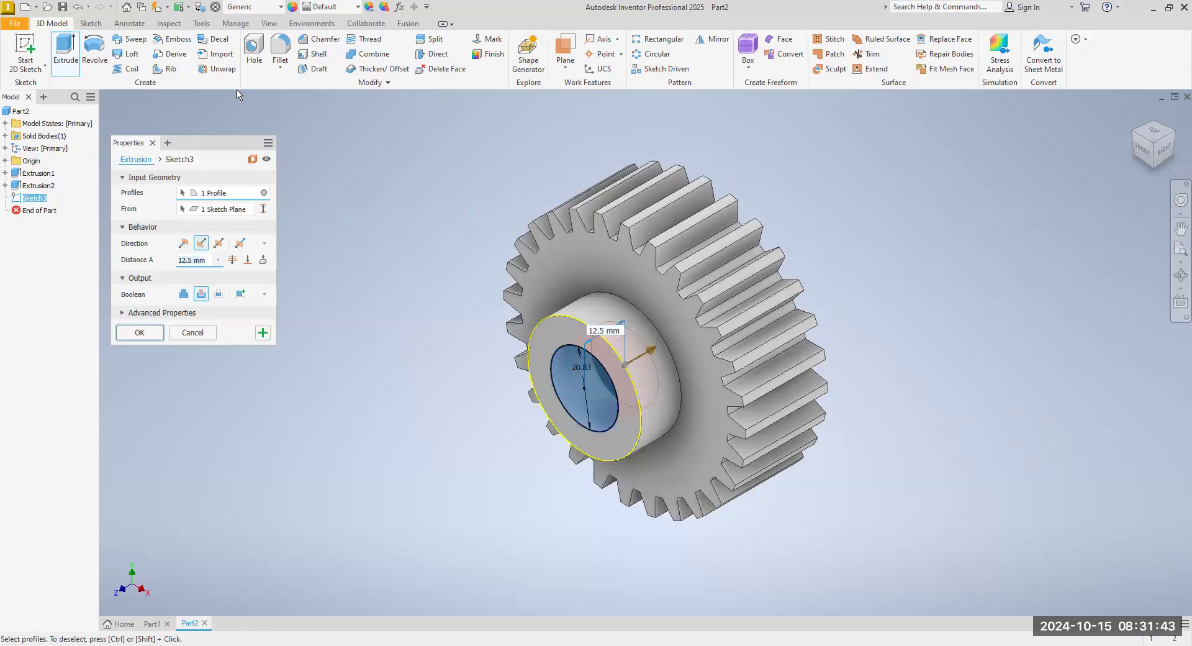
key("BackSpace")
type("50")
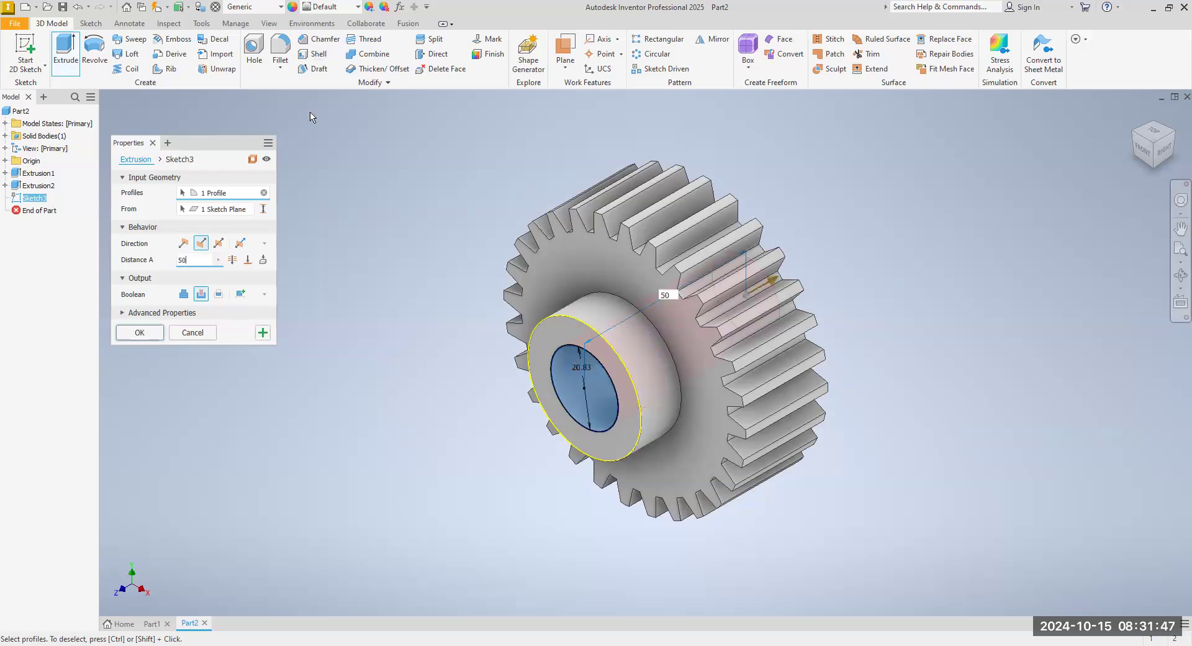
left_click(147, 335)
Examine the bored gear from the side, the rear and the hub end.
left_click(1163, 148)
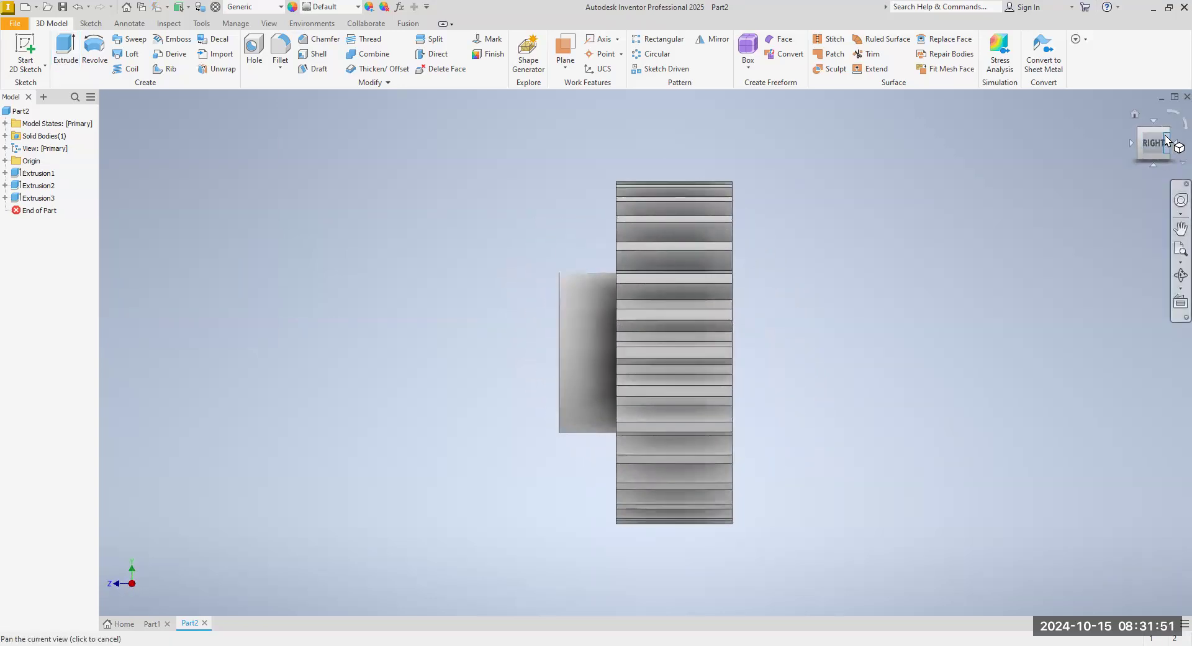
left_click(1168, 134)
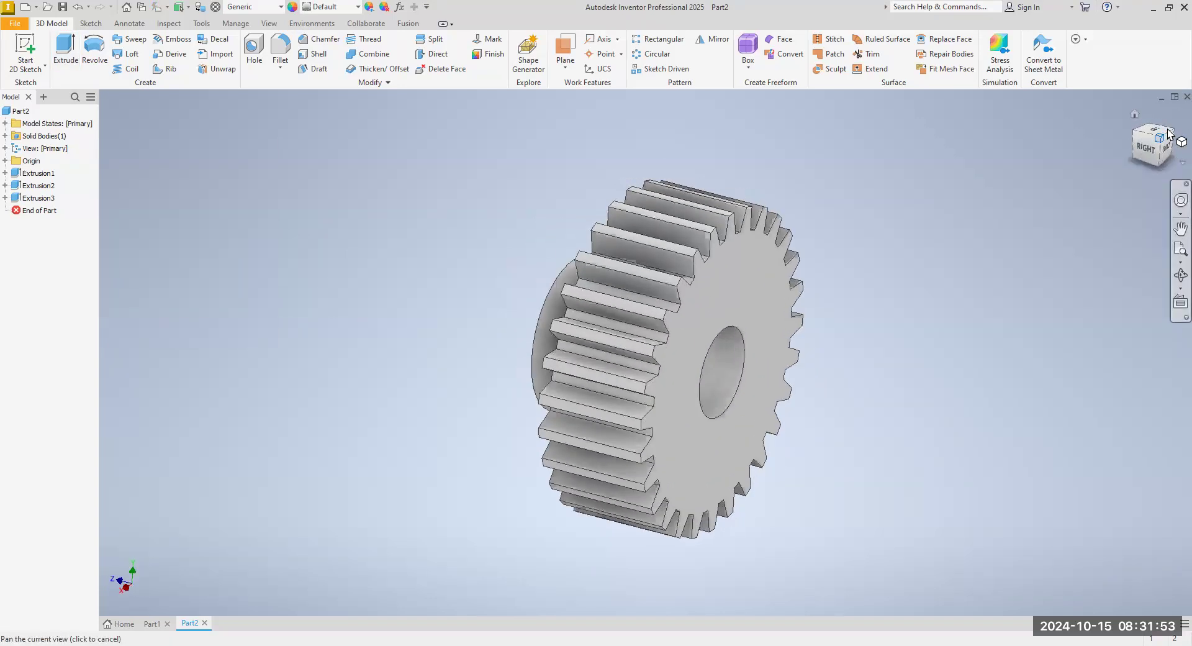
left_click(1145, 139)
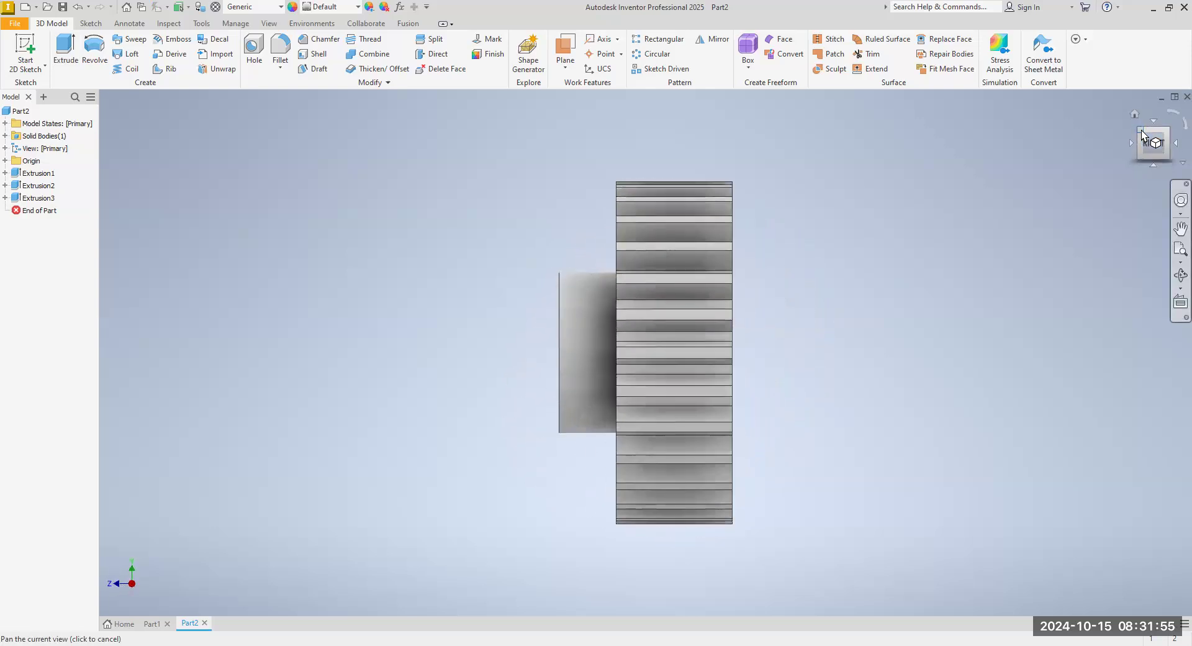
left_click(1139, 132)
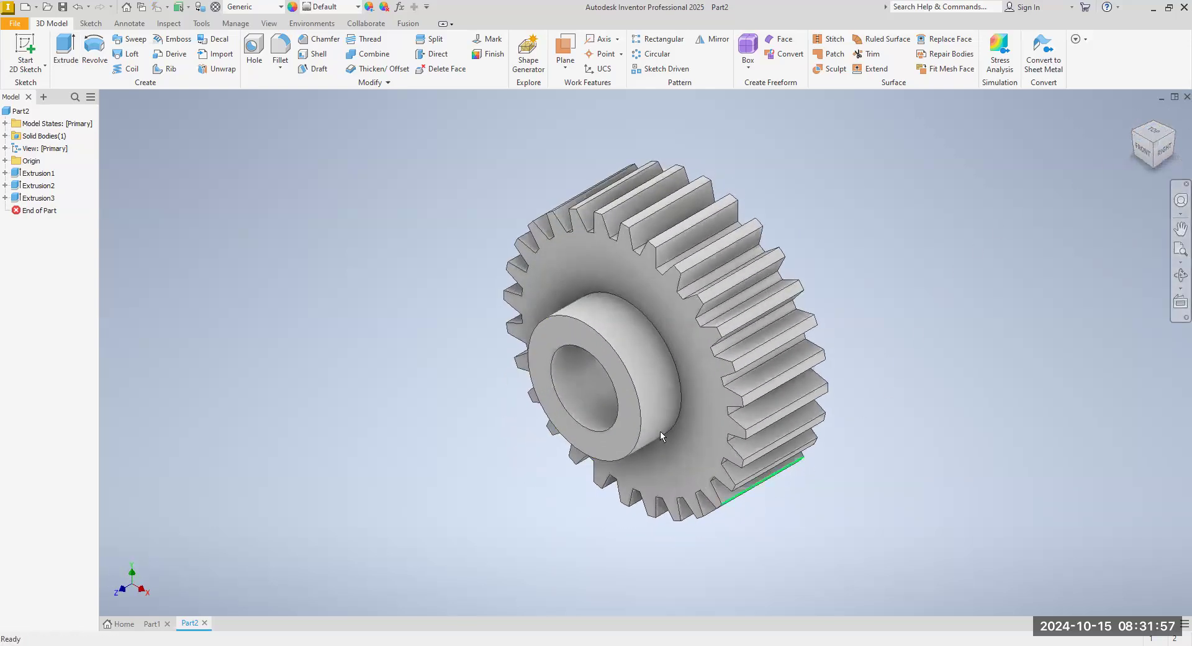
scroll(571, 311, "up", 4)
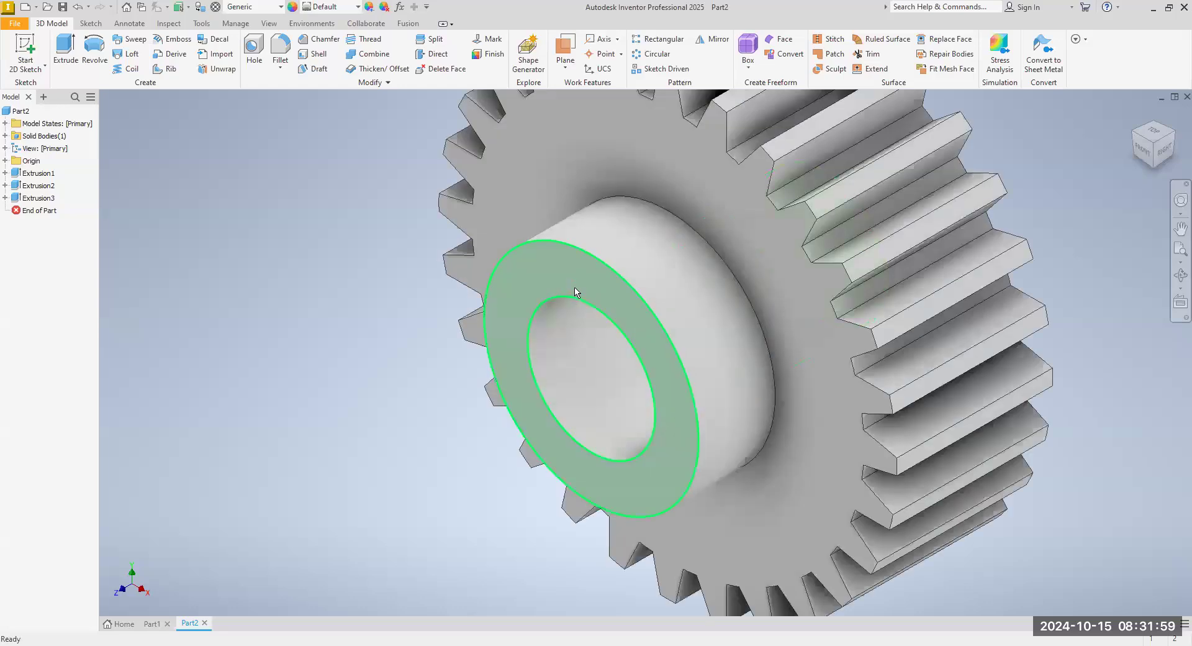
scroll(577, 373, "down", 3)
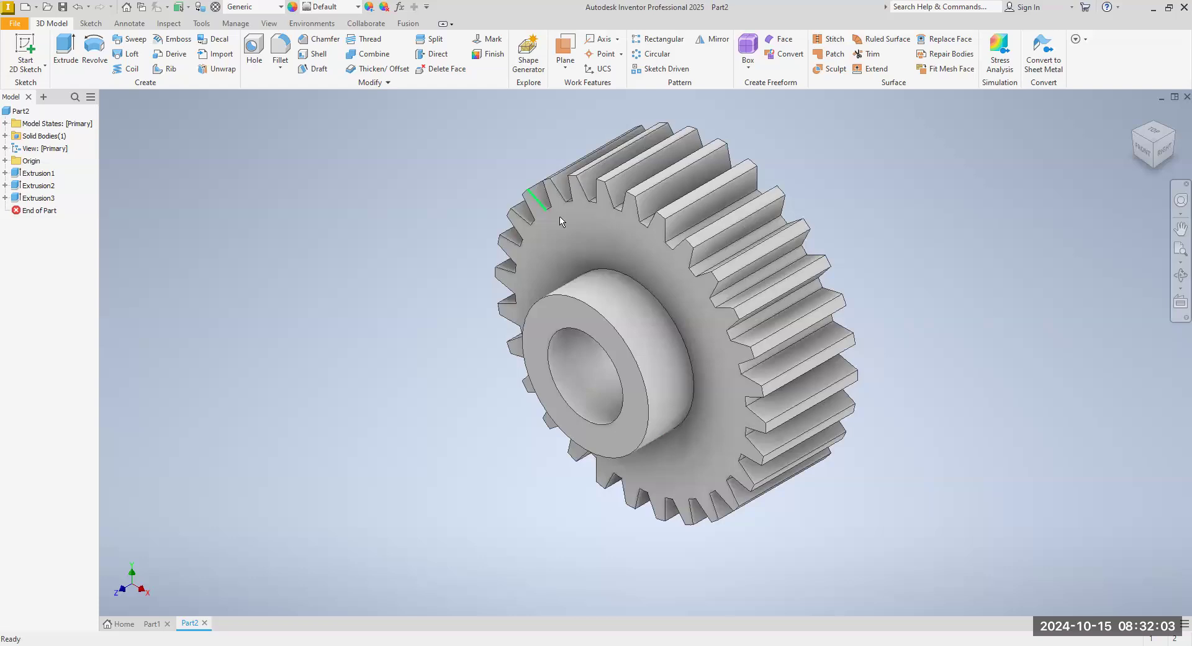
mouse_move(562, 220)
Start a new 2D sketch on the ring-shaped end face of the hub.
left_click(22, 71)
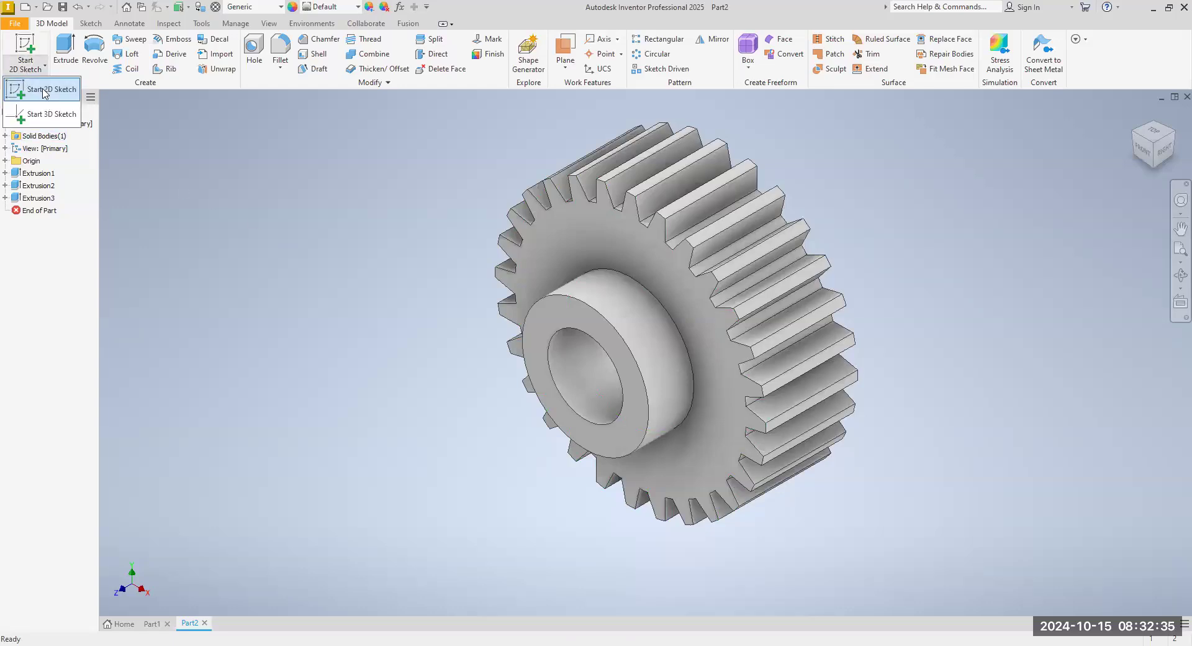
left_click(37, 90)
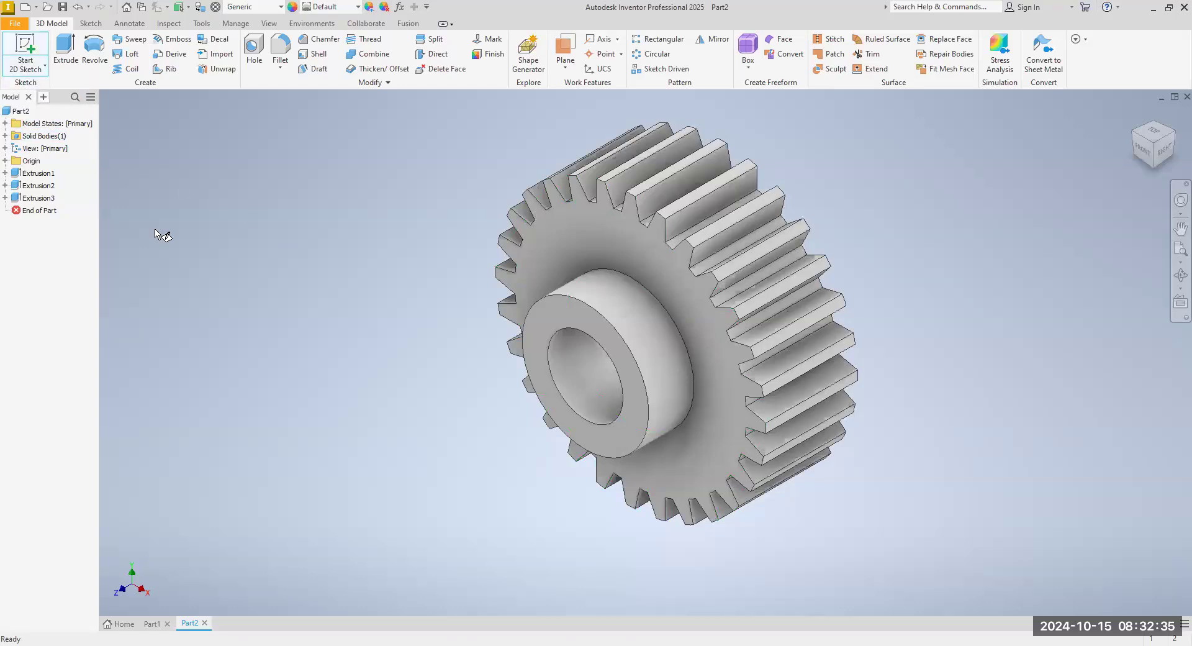
left_click(577, 313)
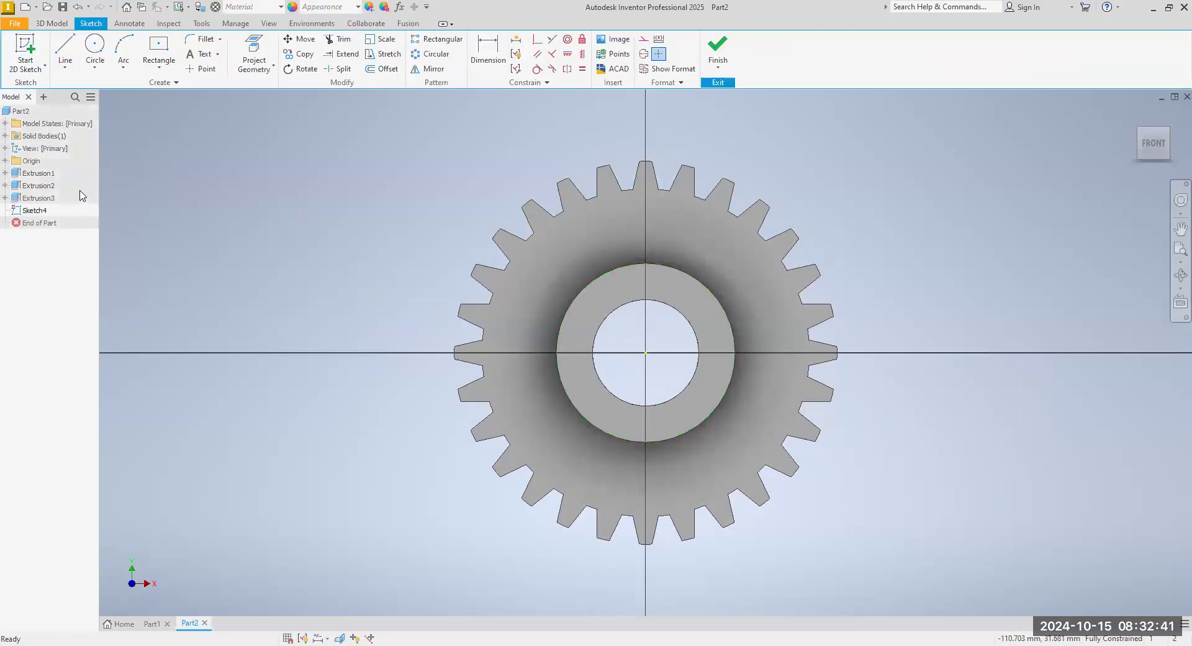
Draw a vertical line about 12.7 mm long from the bore's center up past the bore edge.
left_click(65, 67)
left_click(86, 90)
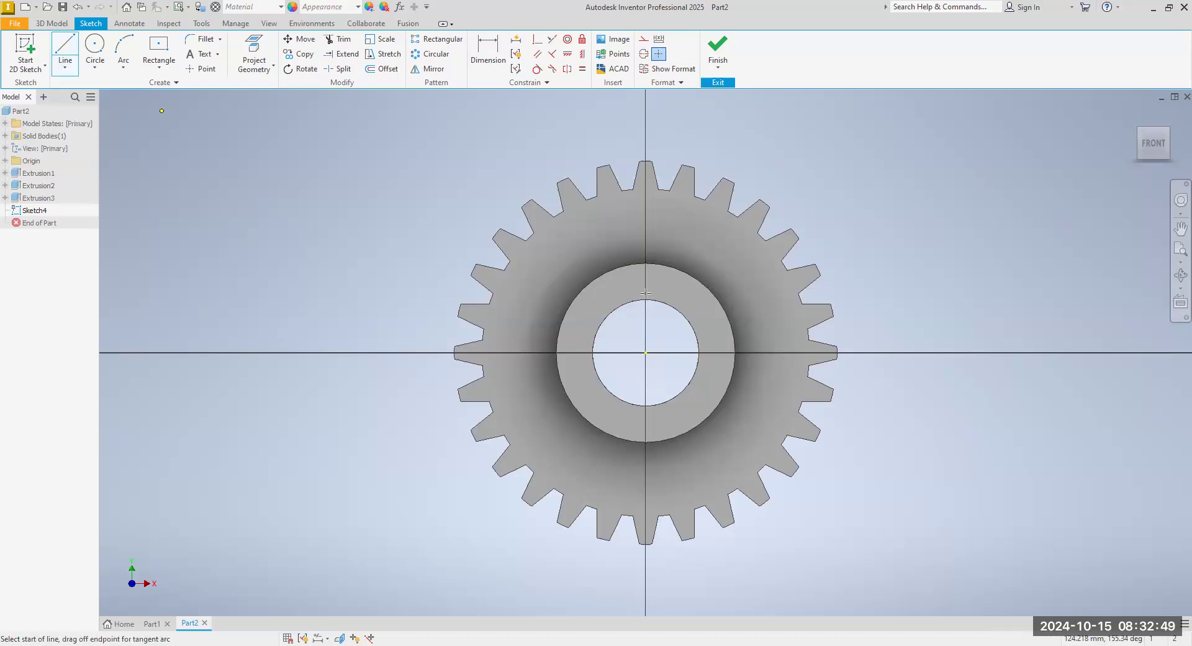
left_click(646, 353)
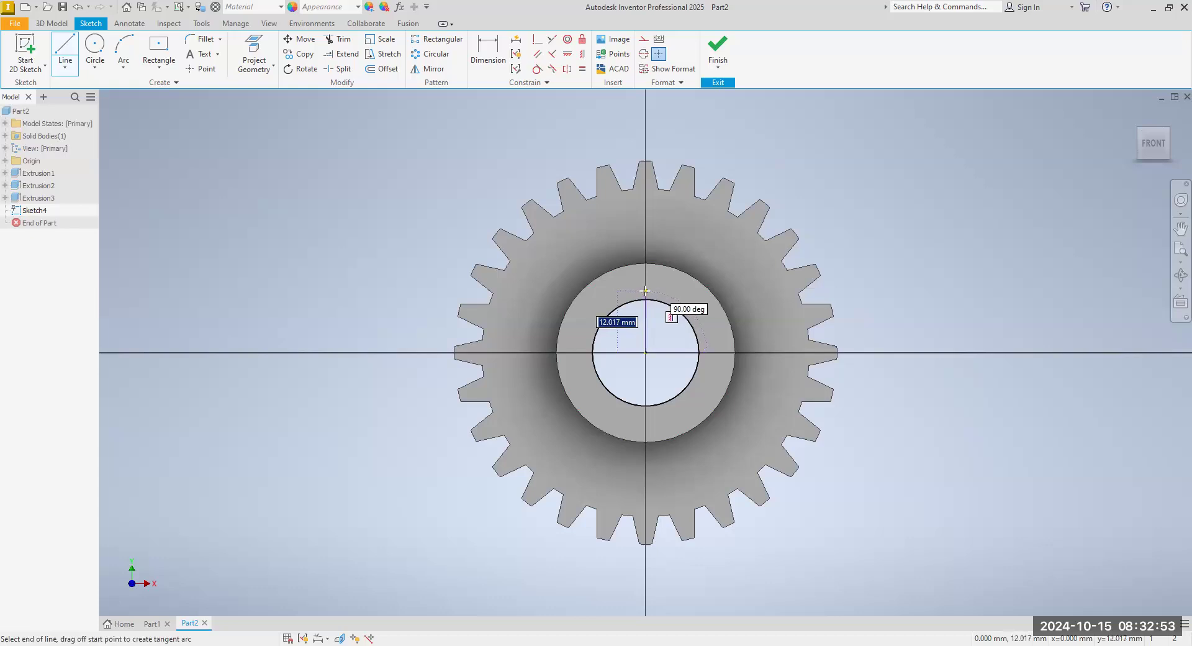
left_click(644, 289)
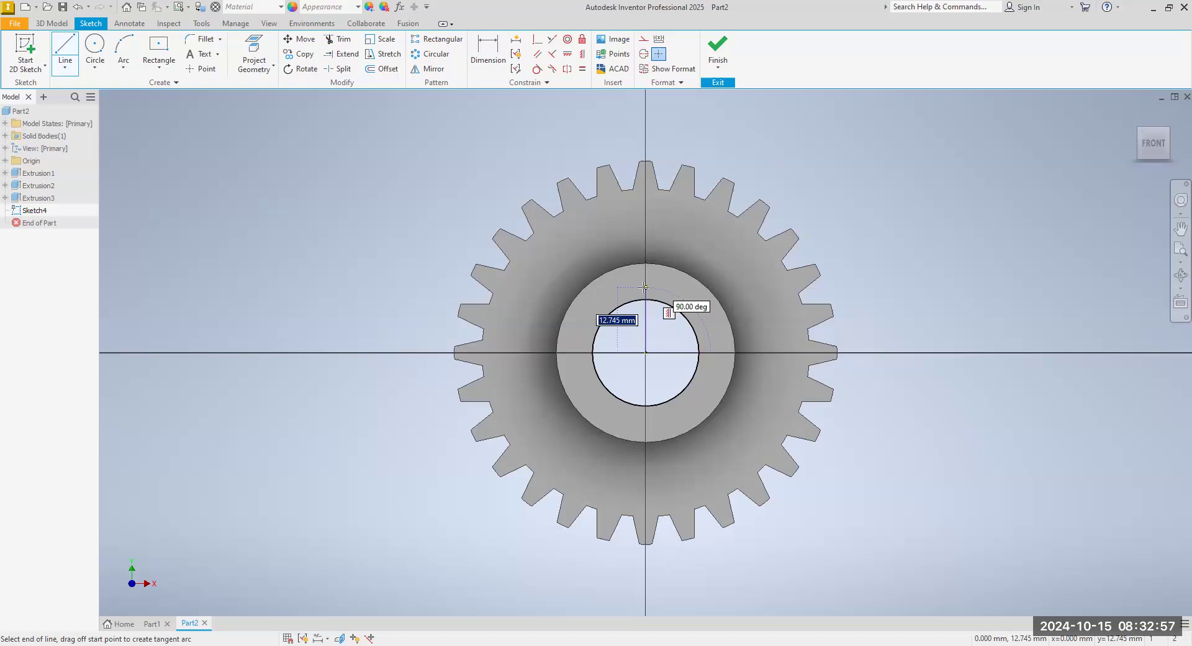
right_click(645, 289)
left_click(660, 321)
scroll(650, 319, "up", 3)
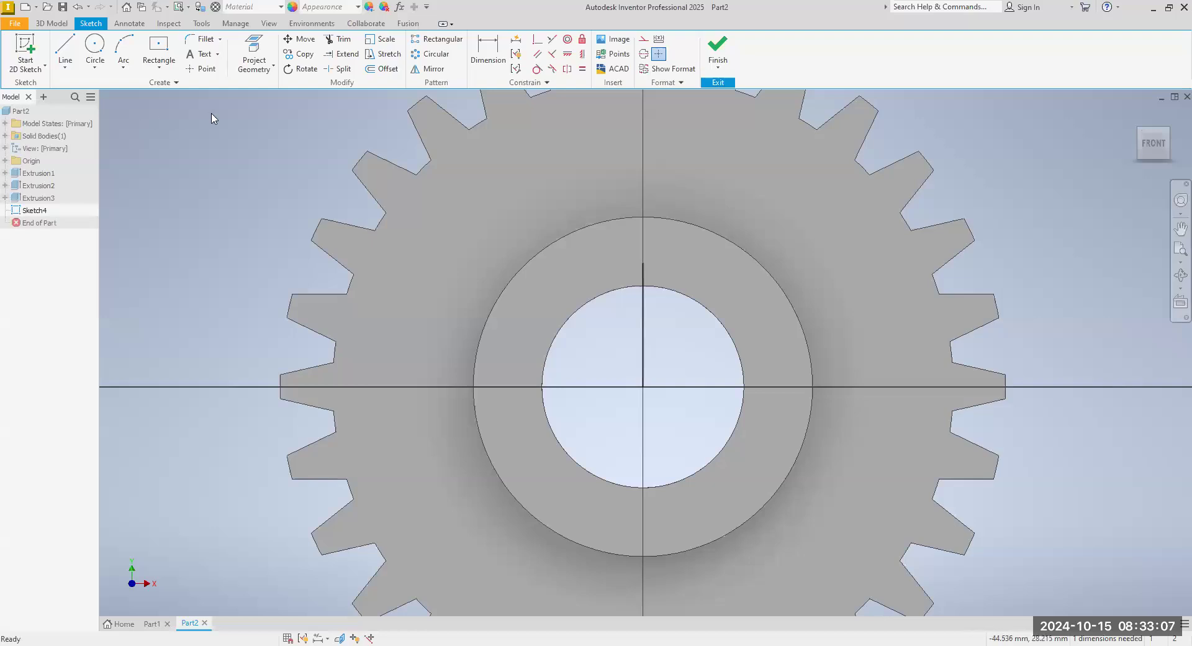
Project the circular edge of the bore into the sketch.
left_click(251, 70)
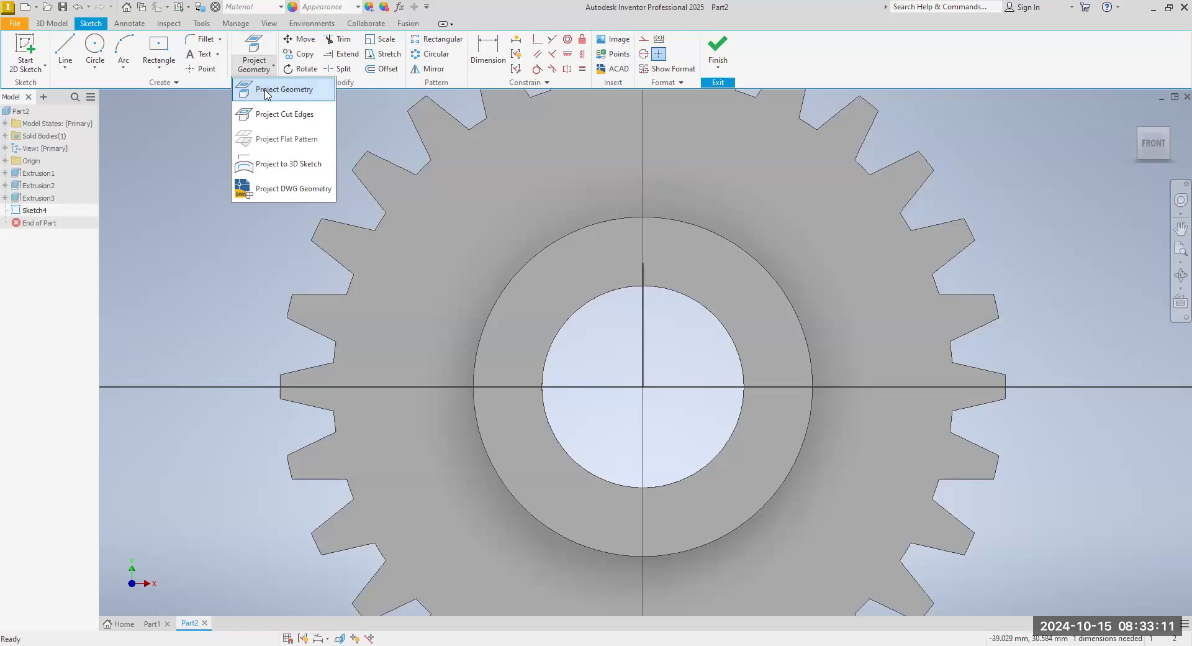
left_click(266, 91)
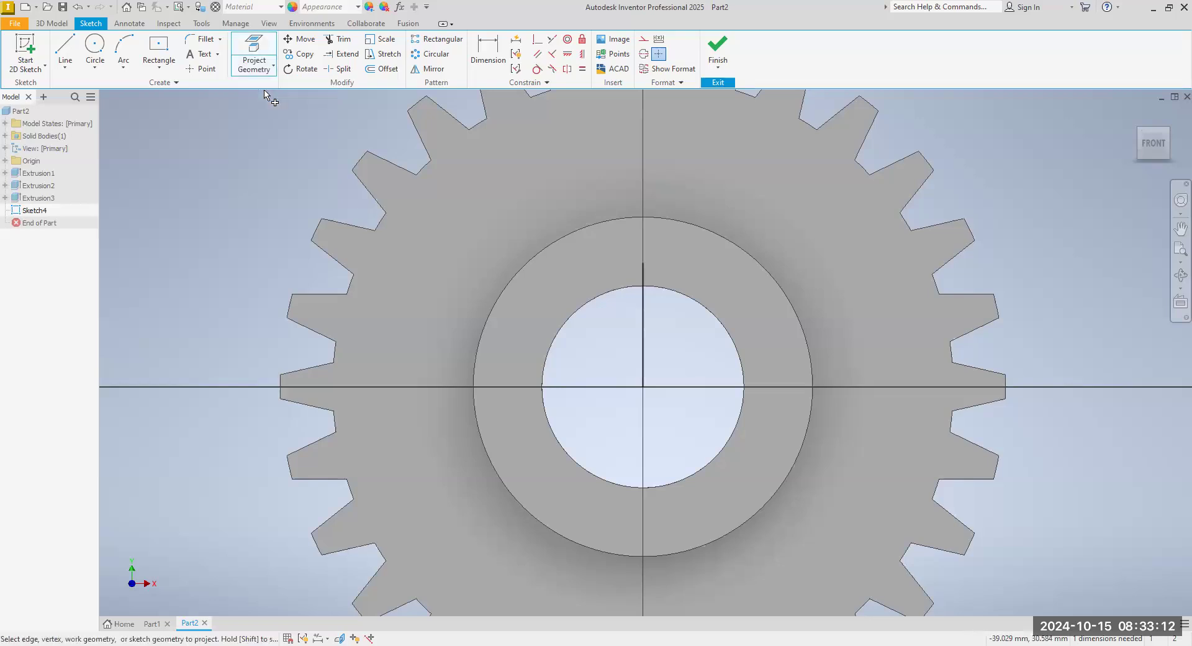
left_click(586, 305)
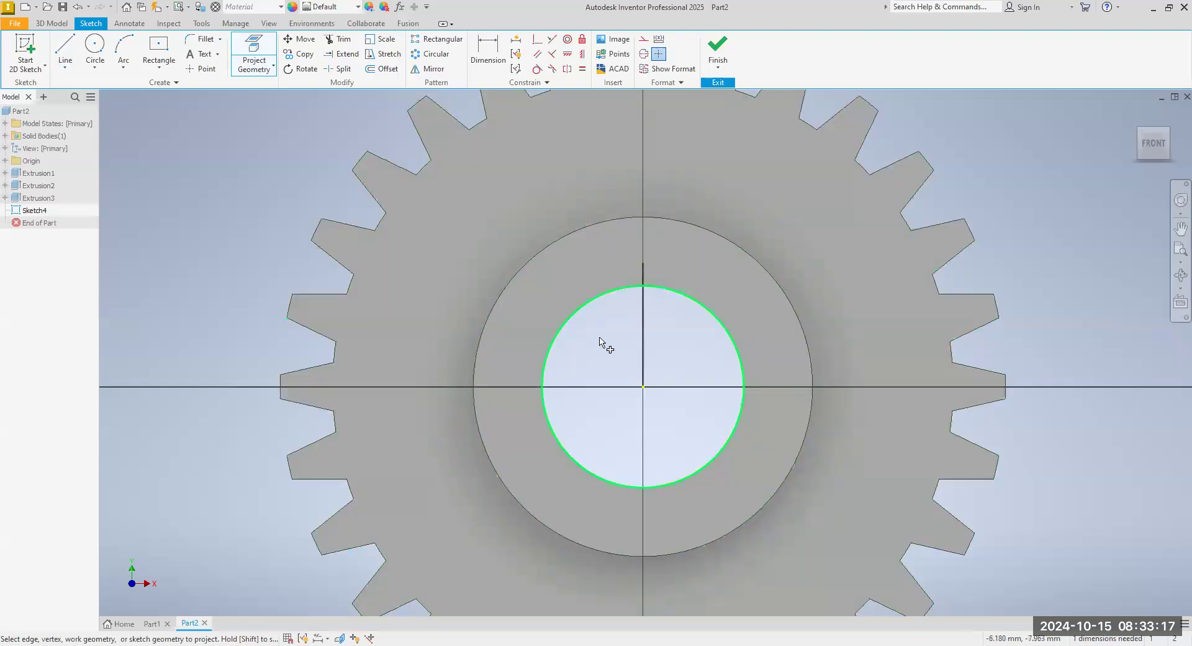
scroll(638, 423, "down", 2)
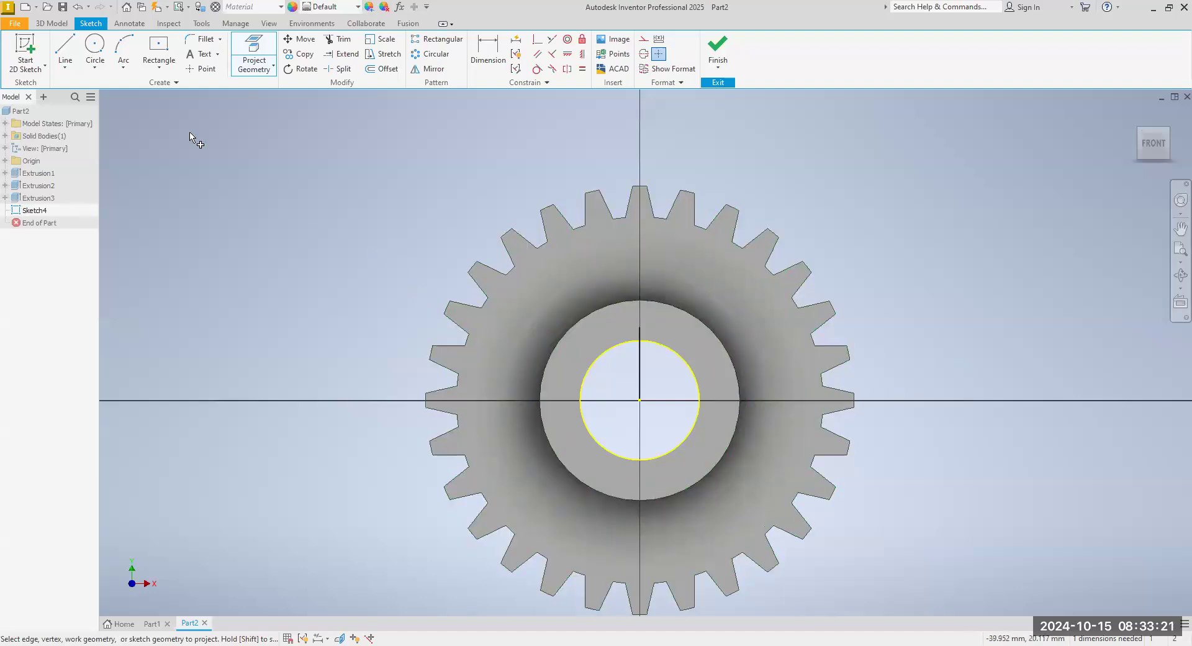
Draw a center-point rectangle about 5 mm wide, centered where the vertical line crosses the upper edge of the bore.
left_click(162, 72)
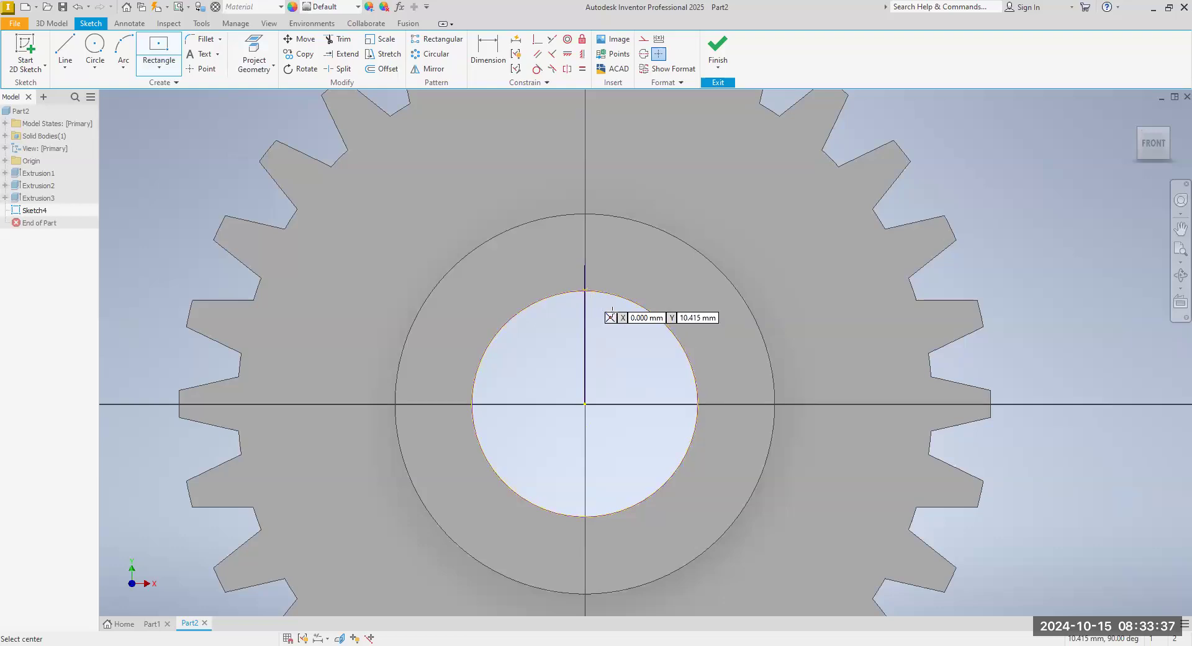
left_click(584, 290)
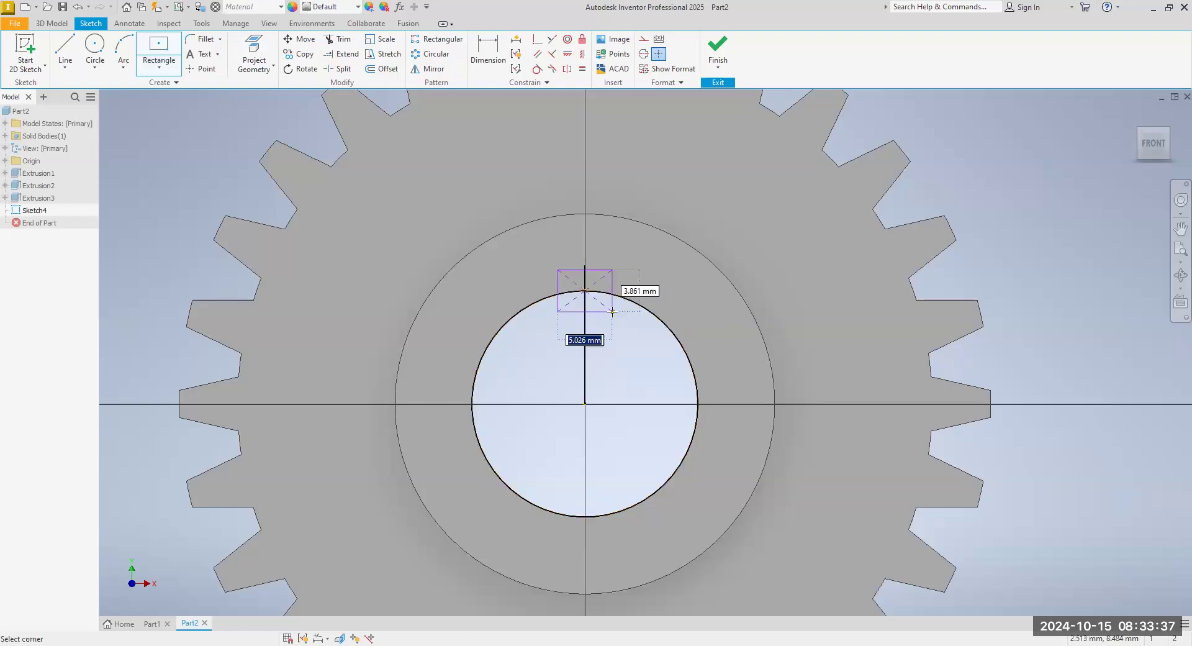
right_click(610, 271)
left_click(667, 270)
scroll(643, 385, "down", 2)
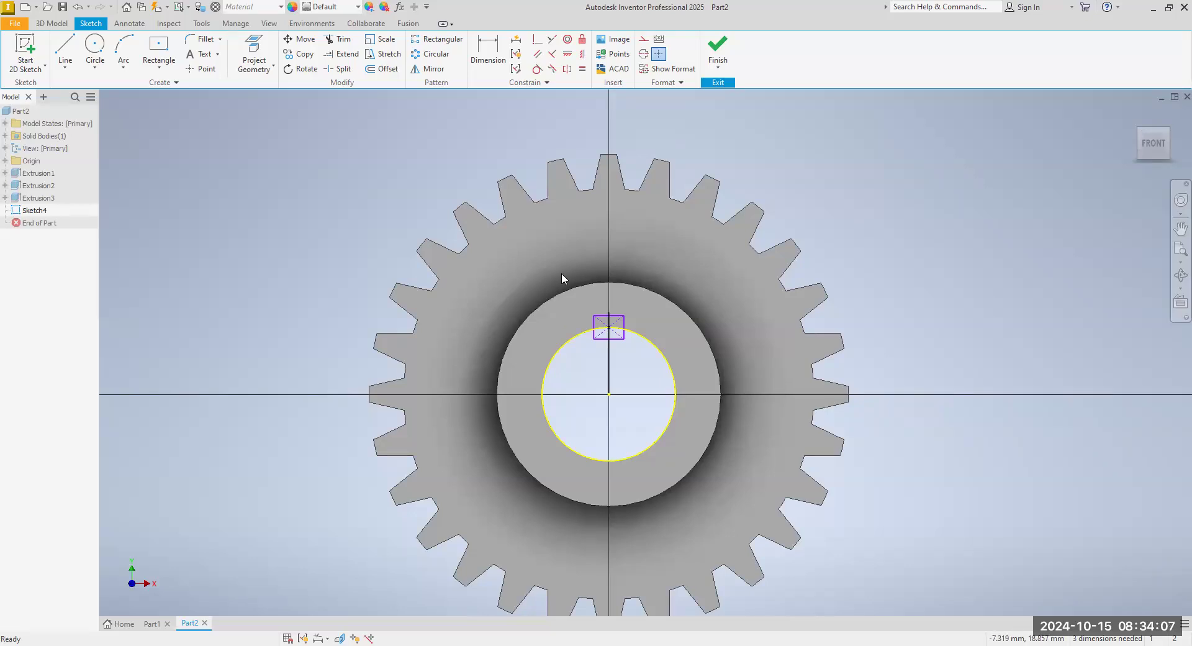
Dimension the height from the bore center to the rectangle's upper edge and set it to 12.52 mm.
scroll(619, 367, "down", 2)
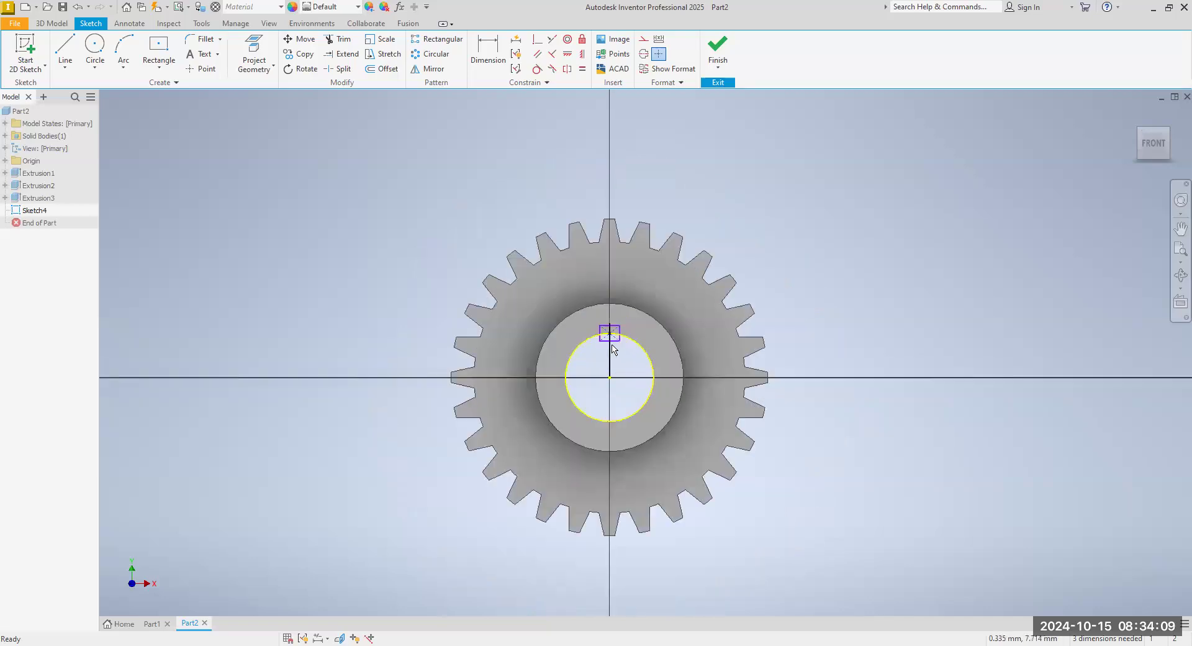
scroll(612, 349, "up", 5)
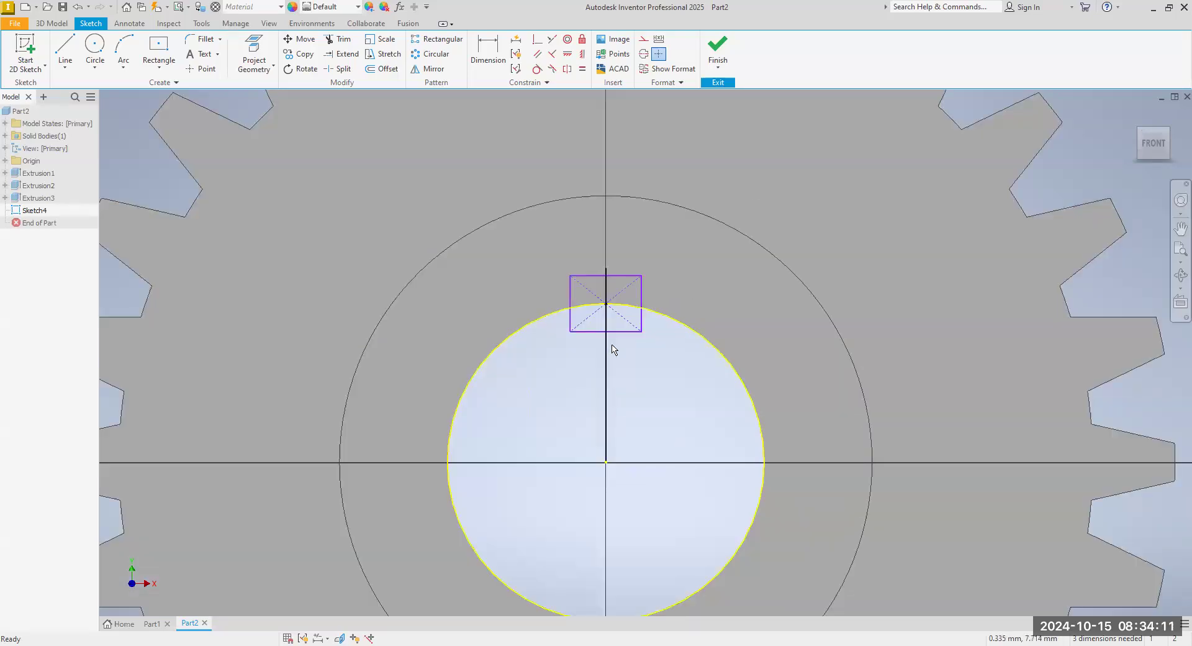
scroll(612, 348, "down", 2)
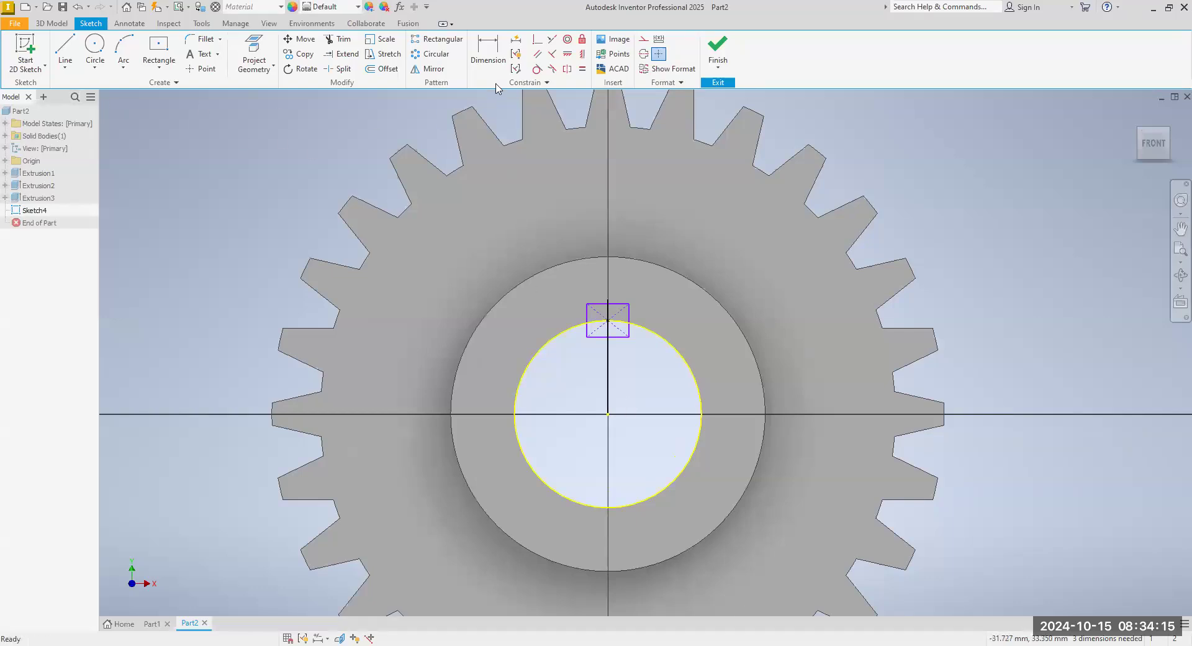
left_click(488, 52)
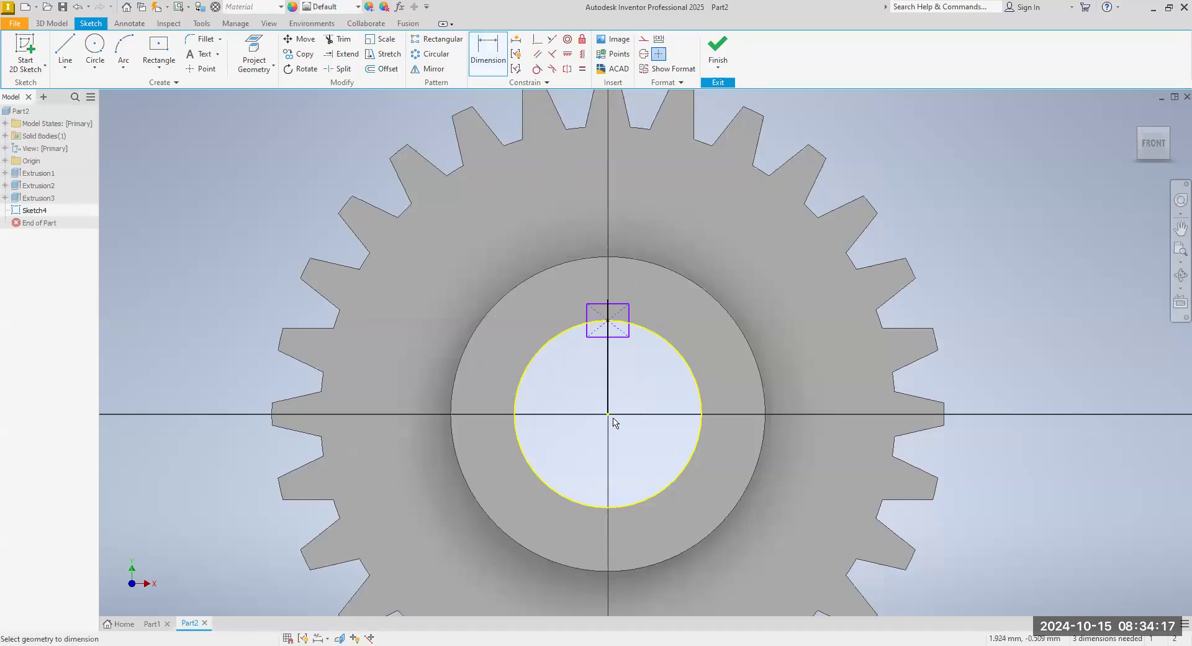
left_click(614, 305)
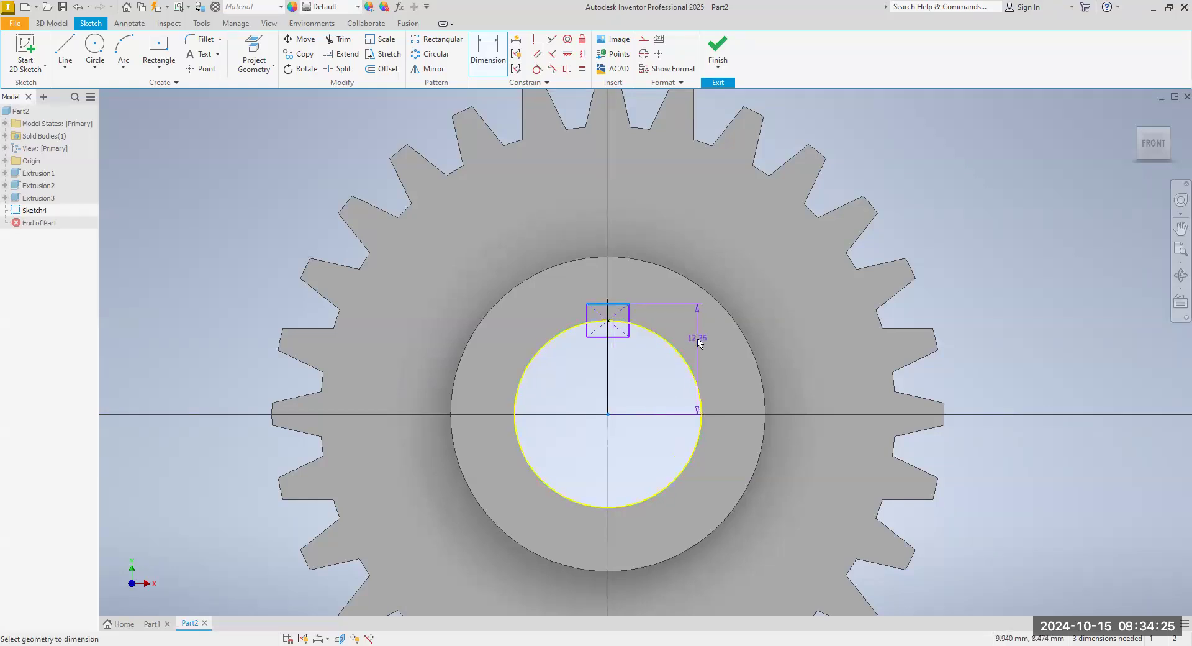
left_click(698, 338)
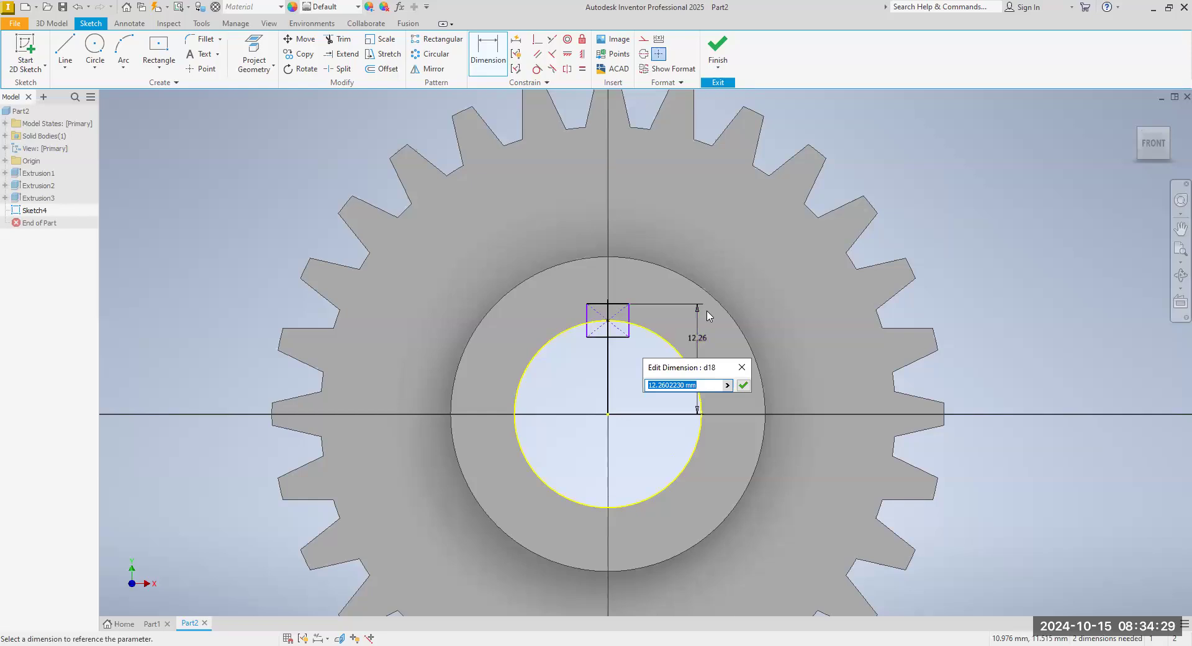
type("12.52")
left_click(743, 385)
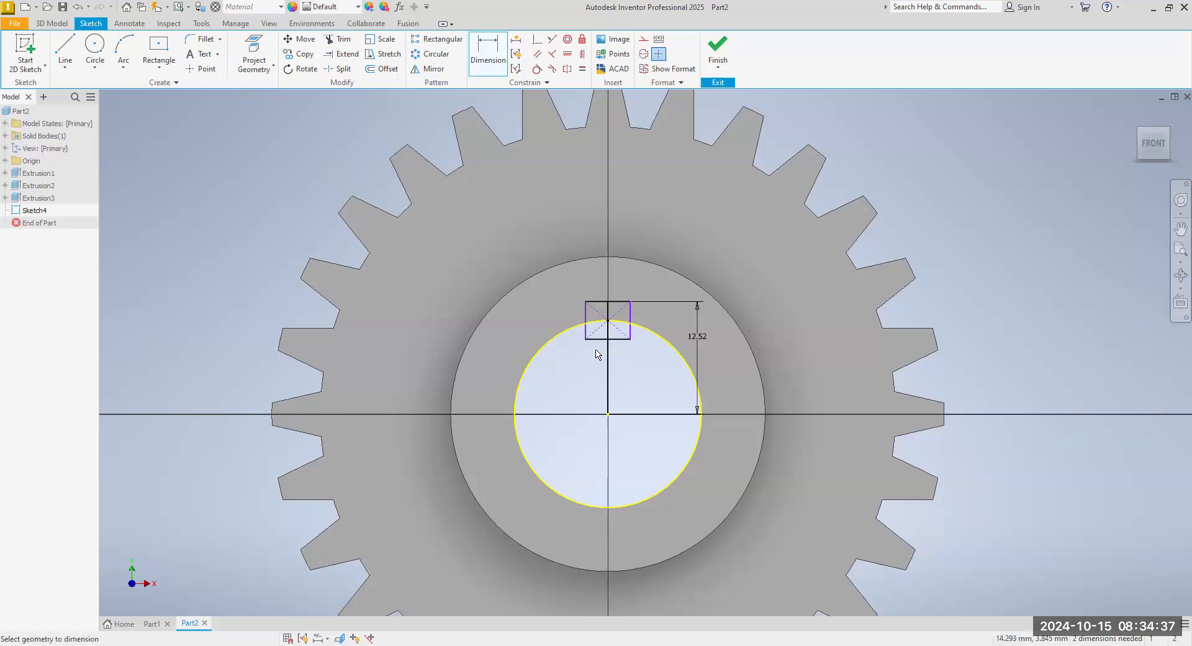
Dimension the rectangle's width between its two vertical sides as 5.01 mm and finish the sketch.
scroll(535, 289, "down", 5)
scroll(536, 289, "up", 4)
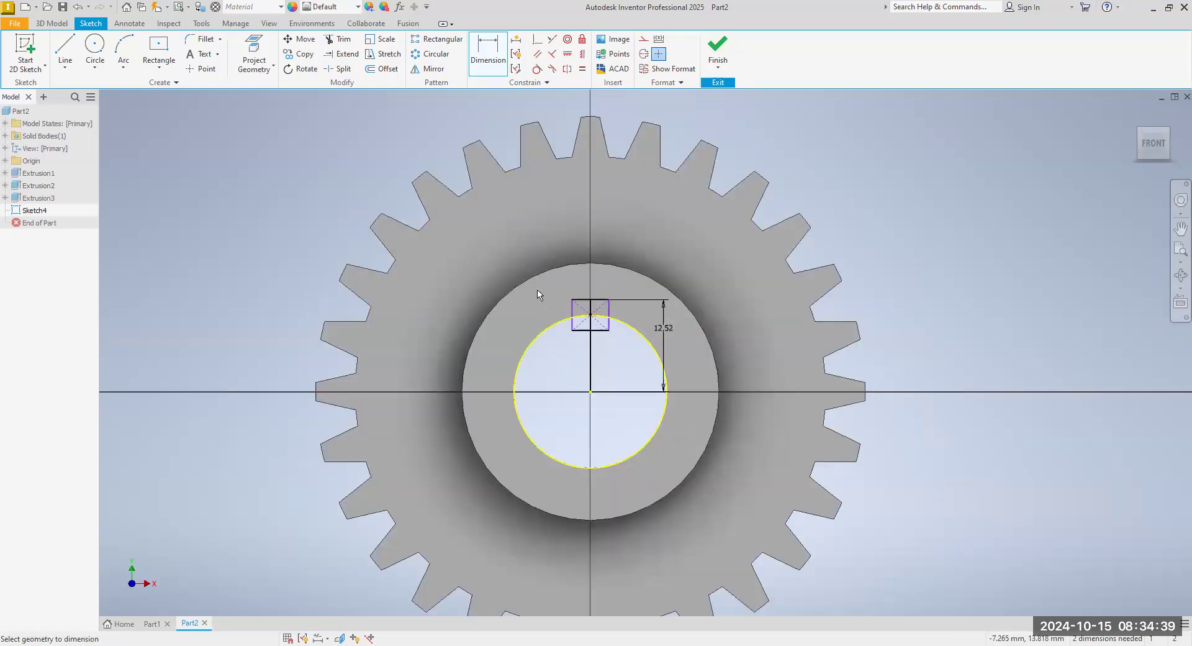
key("Escape")
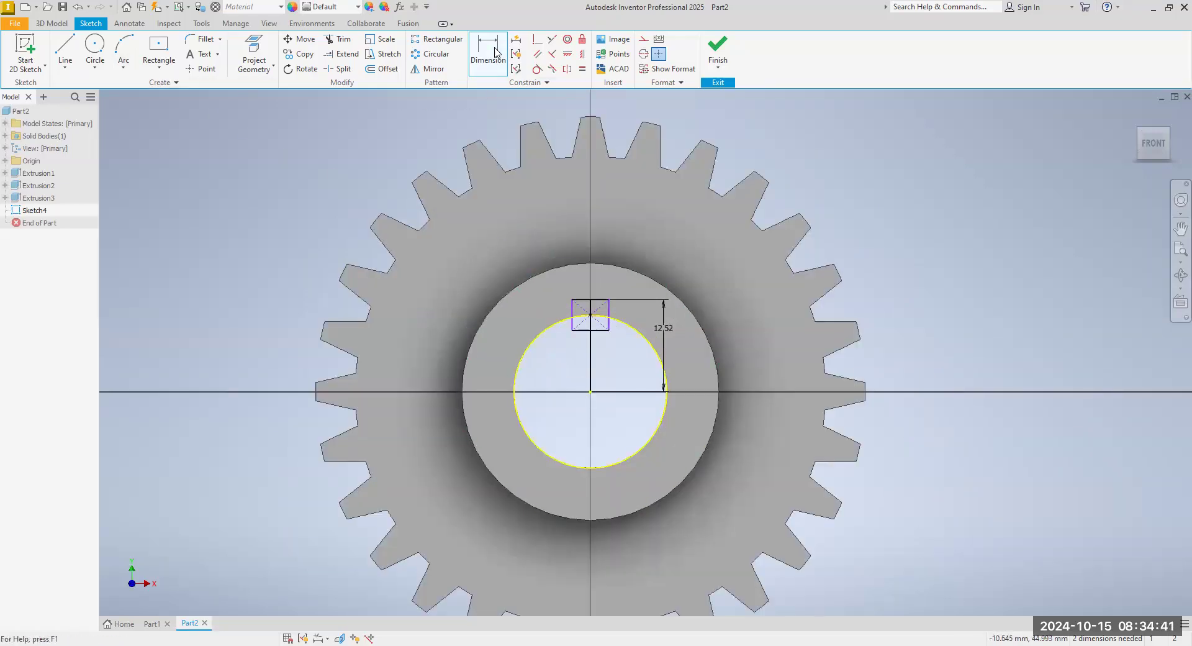
key("d")
scroll(575, 227, "up", 3)
left_click(556, 373)
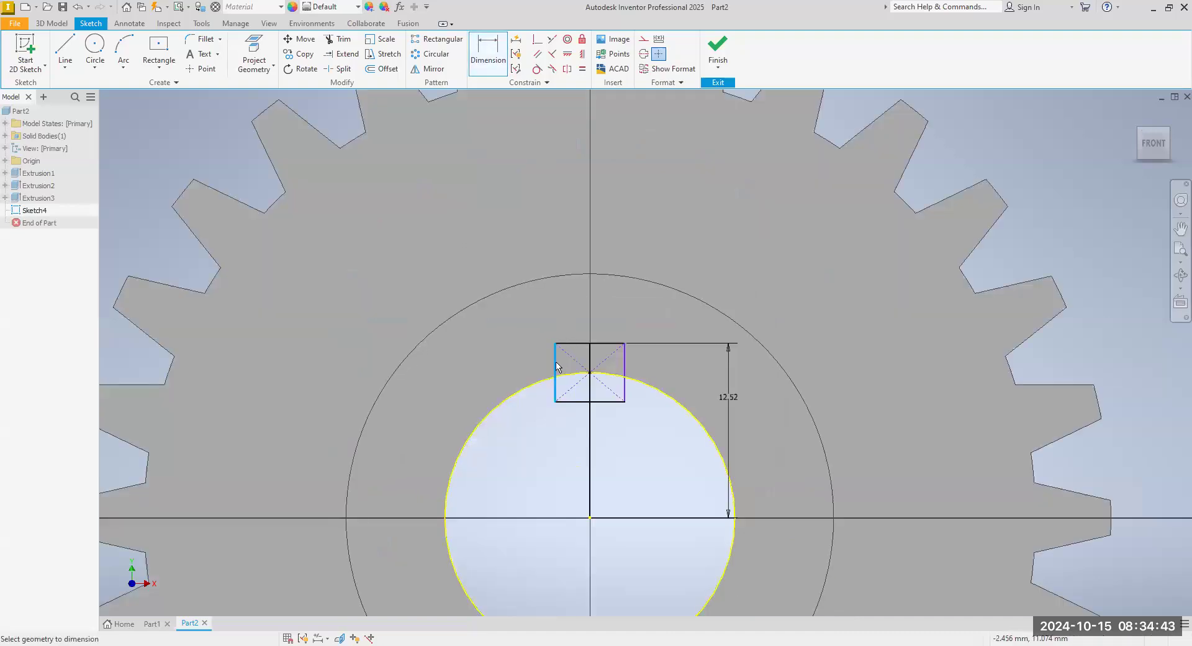
left_click(625, 367)
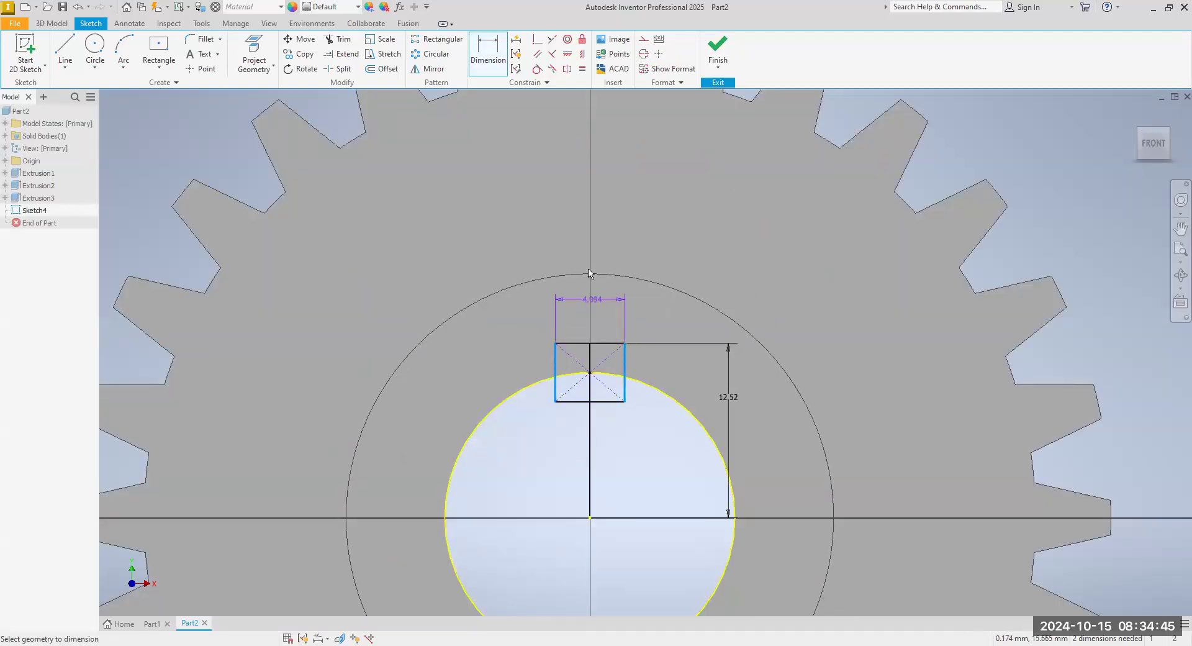
left_click(681, 256)
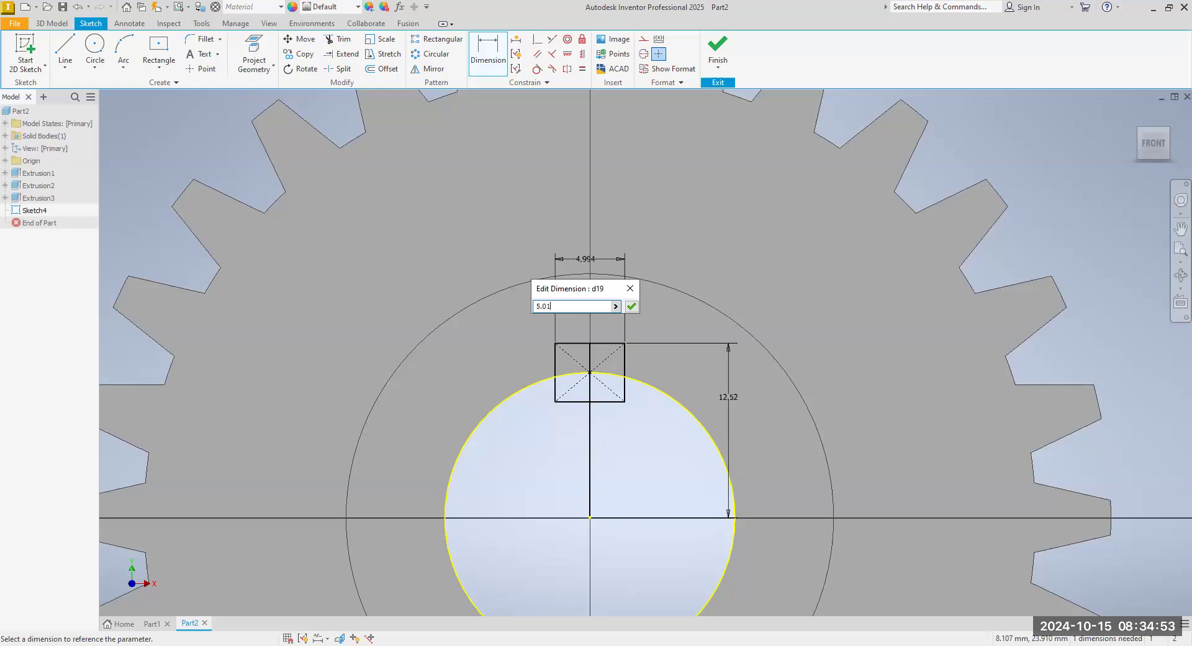
left_click(633, 307)
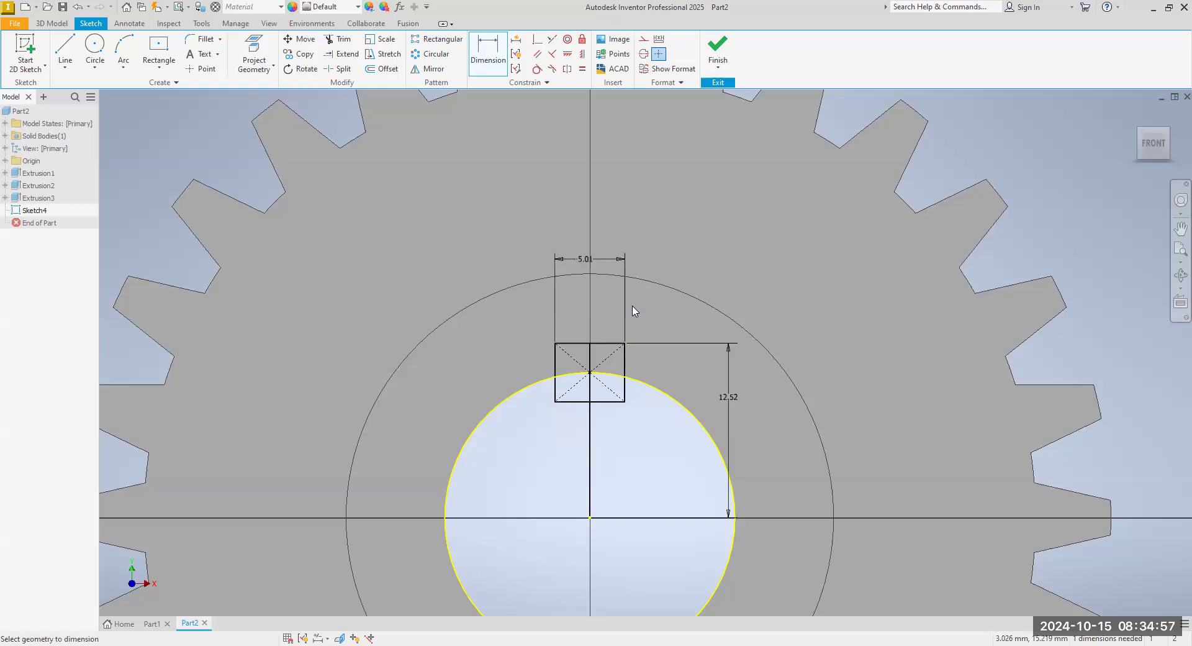
left_click(717, 52)
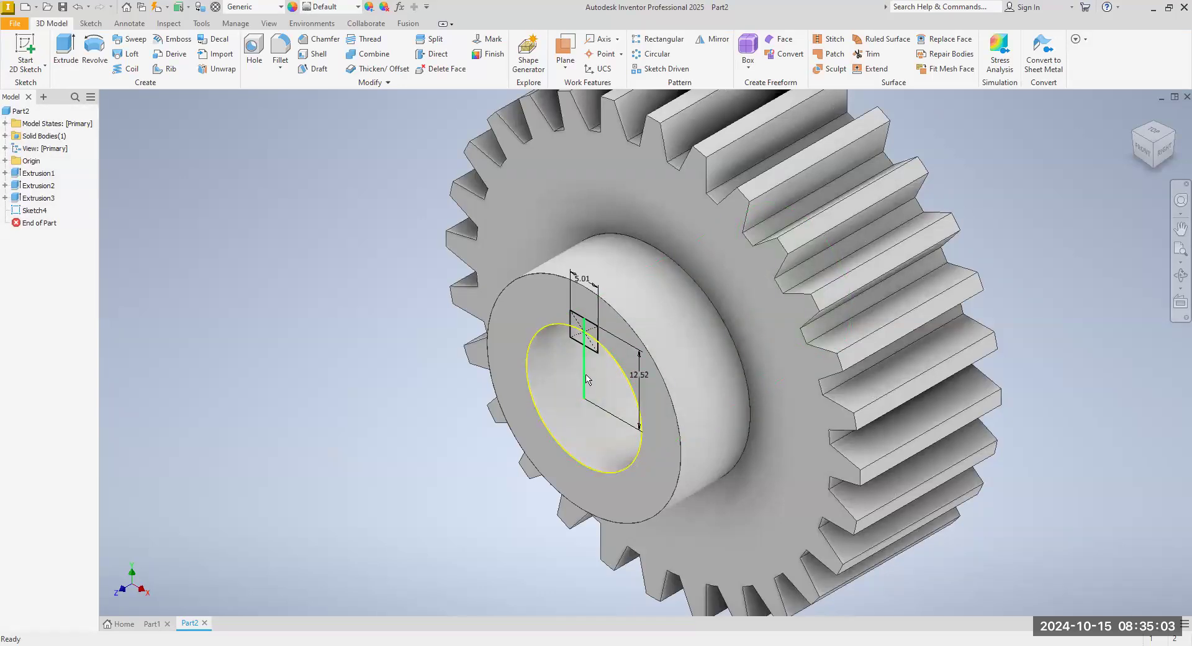
right_click(587, 377)
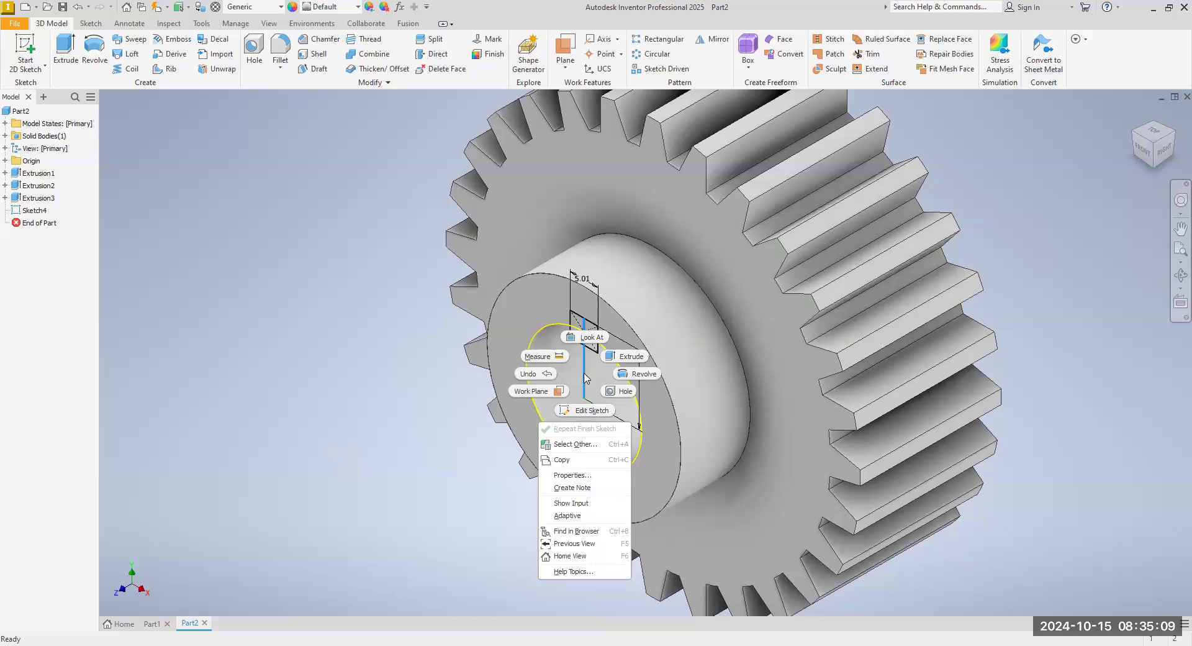
left_click(346, 371)
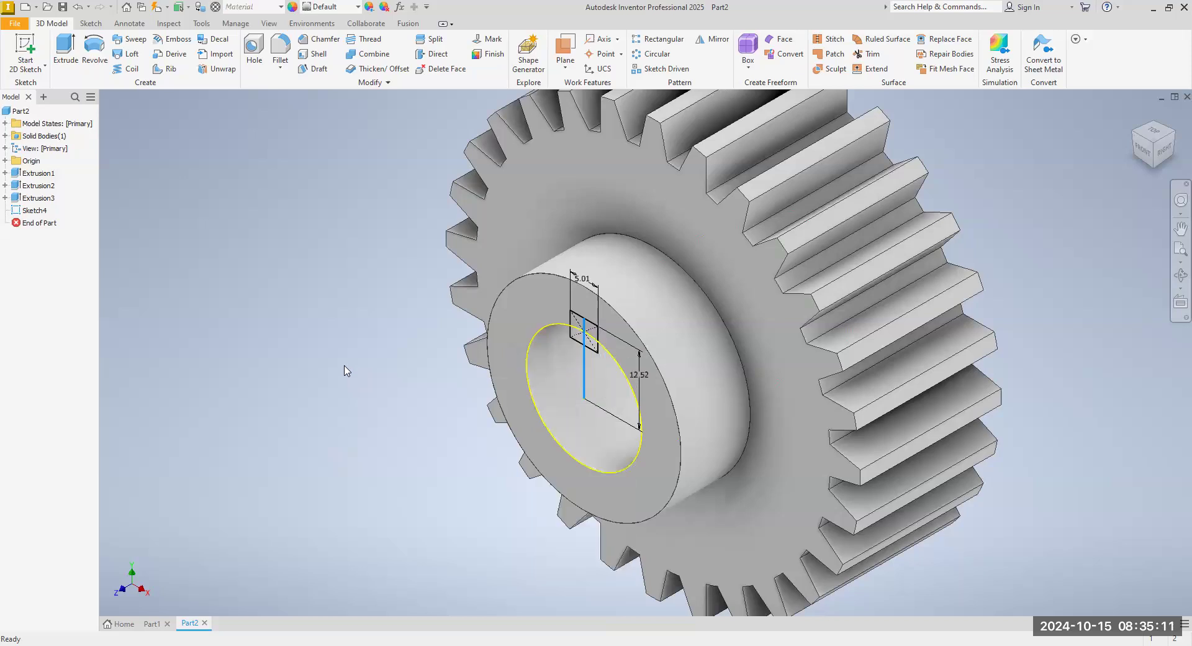
left_click(370, 380)
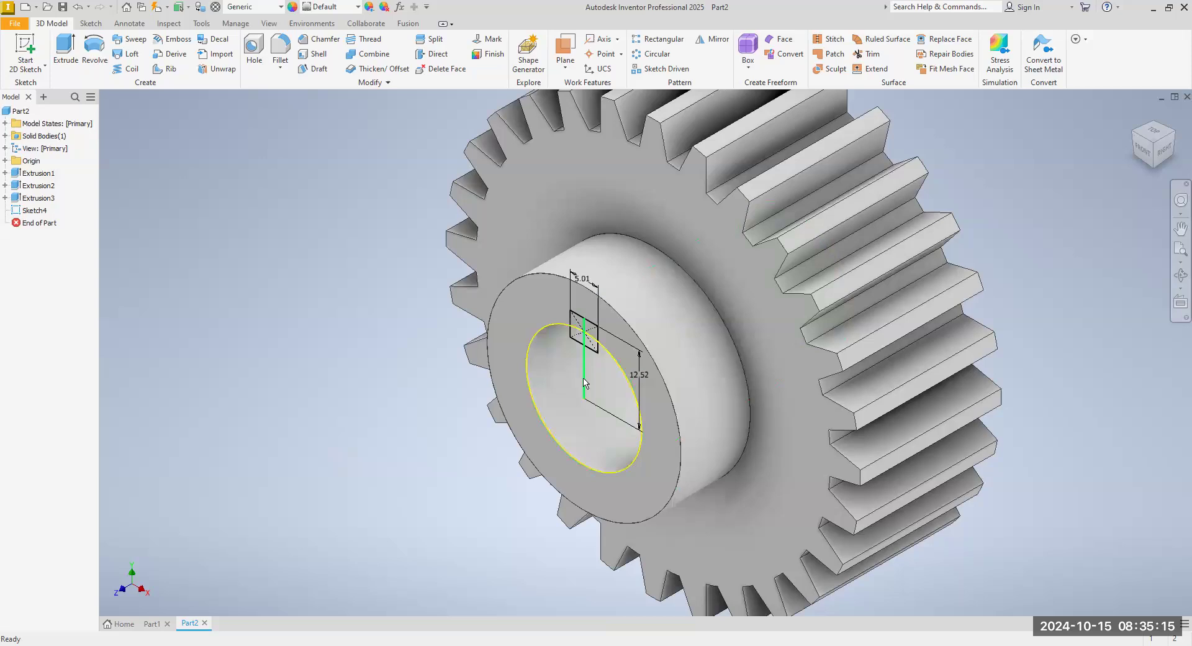
Reopen the keyway sketch on the hub face, delete the vertical line from the bore center, and finish the sketch.
right_click(42, 213)
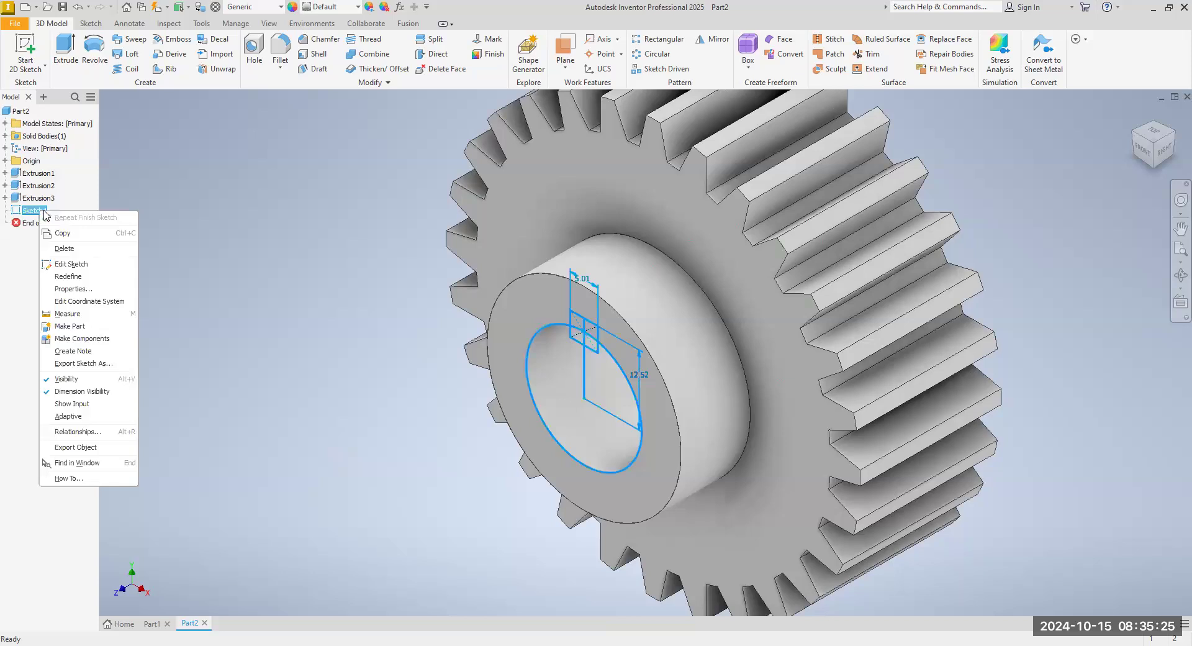
left_click(71, 264)
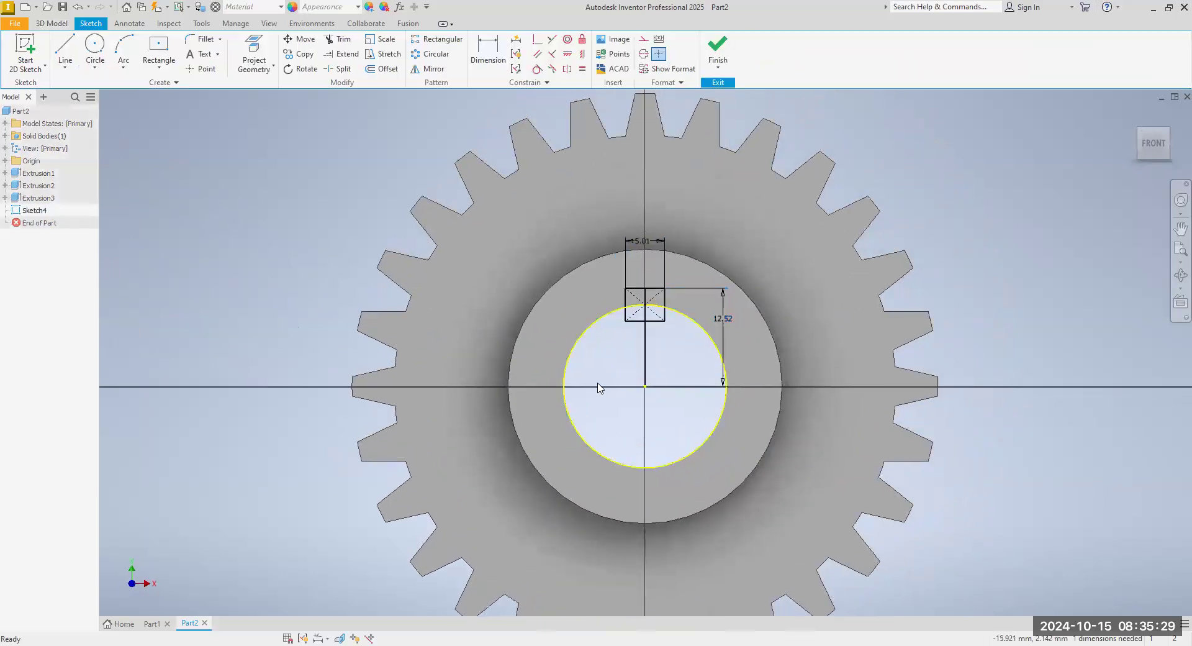
right_click(647, 355)
left_click(643, 312)
left_click(718, 56)
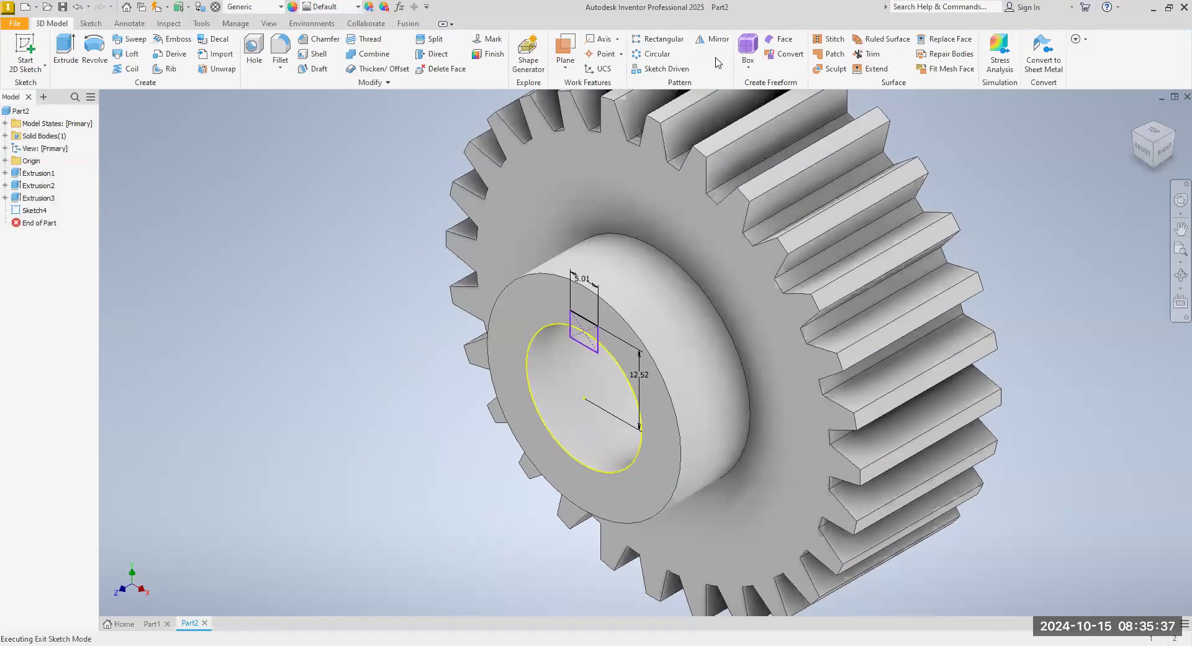
Extrude both regions of the keyway rectangle as a 50 mm cut into the hub and gear.
left_click(64, 50)
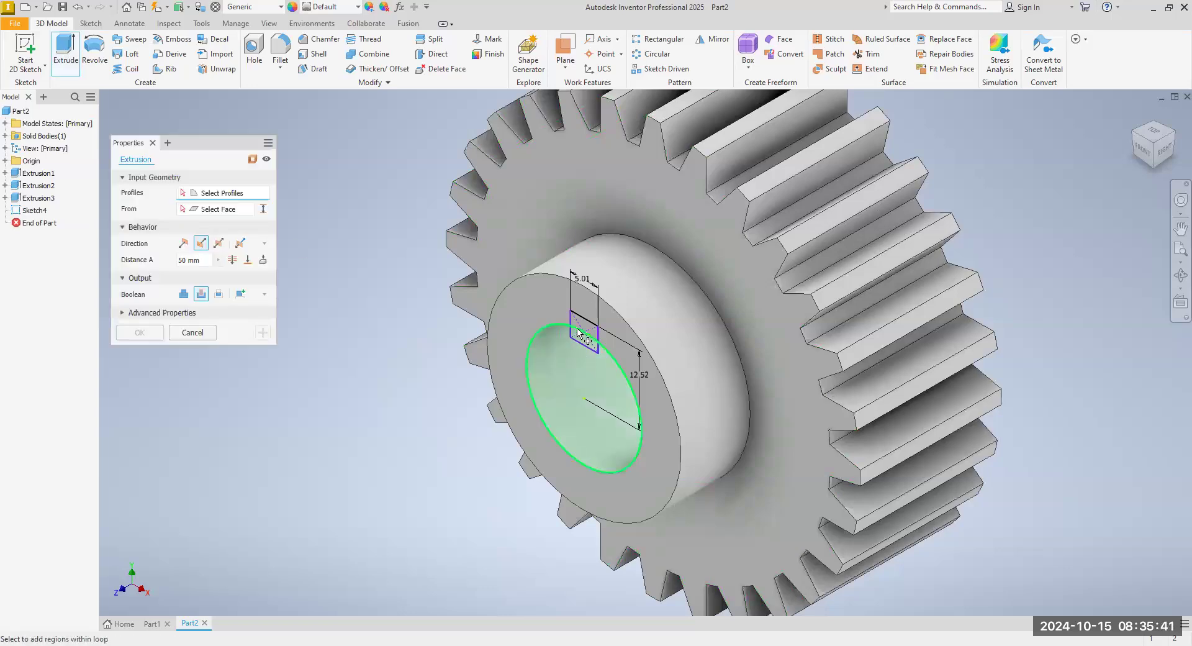
scroll(583, 329, "up", 4)
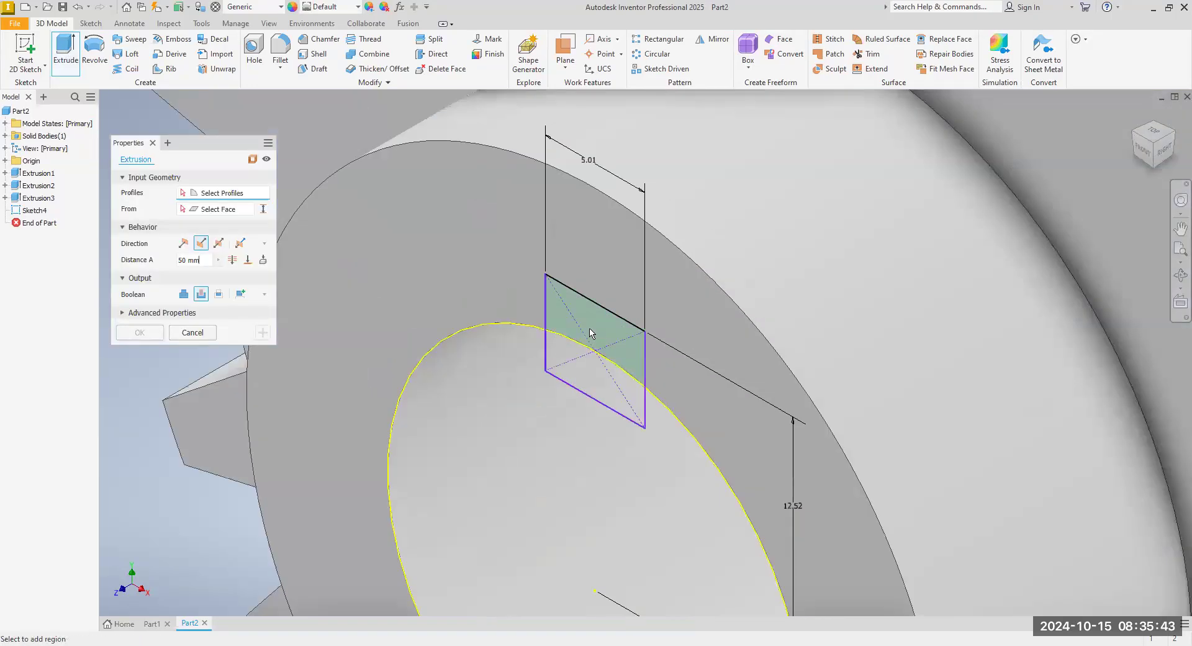
left_click(590, 333)
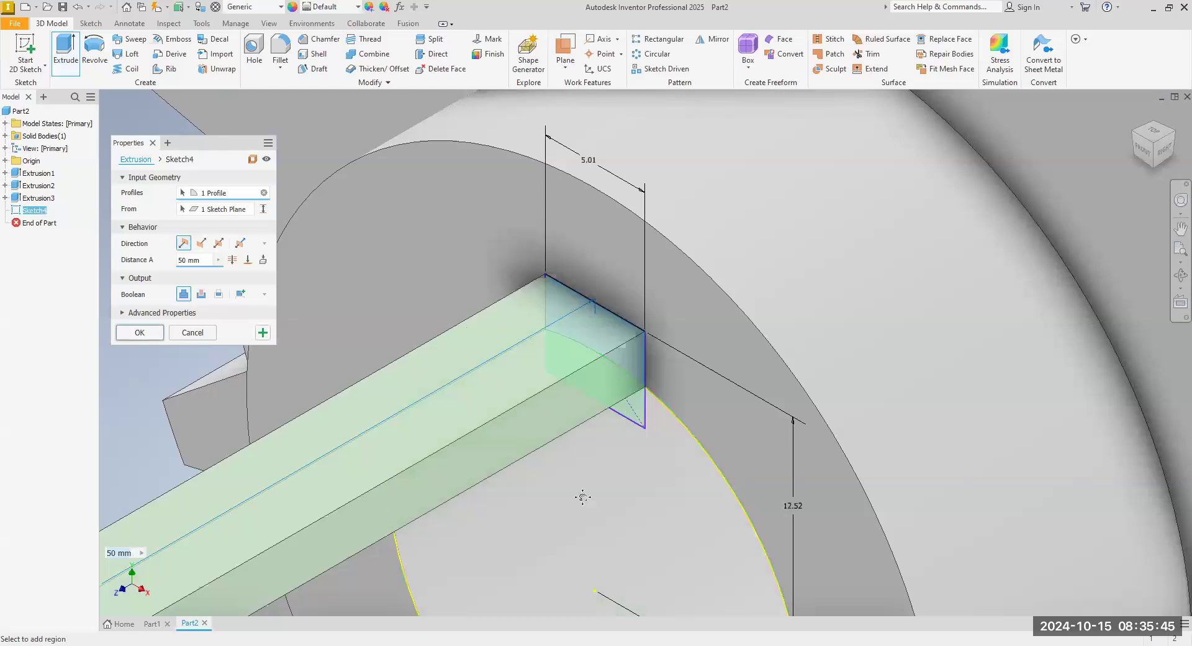
left_click(647, 379)
scroll(495, 426, "down", 5)
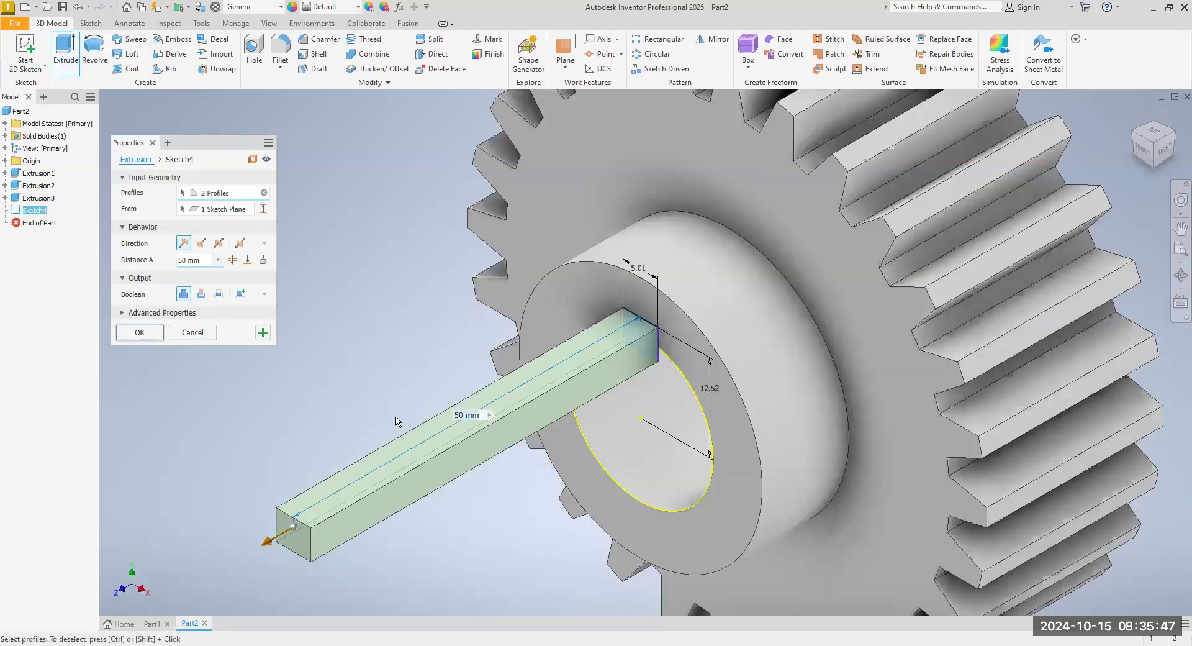
left_click(199, 243)
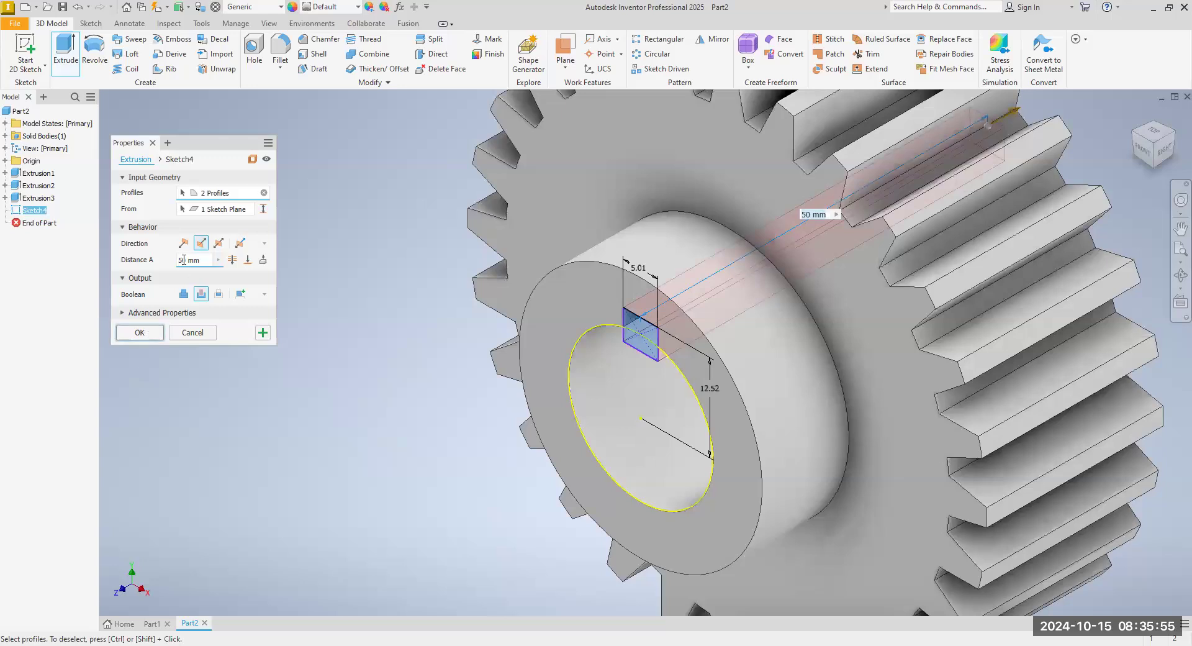
left_click(147, 333)
Examine the keyed gear from the front and at an angle, then inspect the tooth roots up close.
scroll(331, 355, "up", 5)
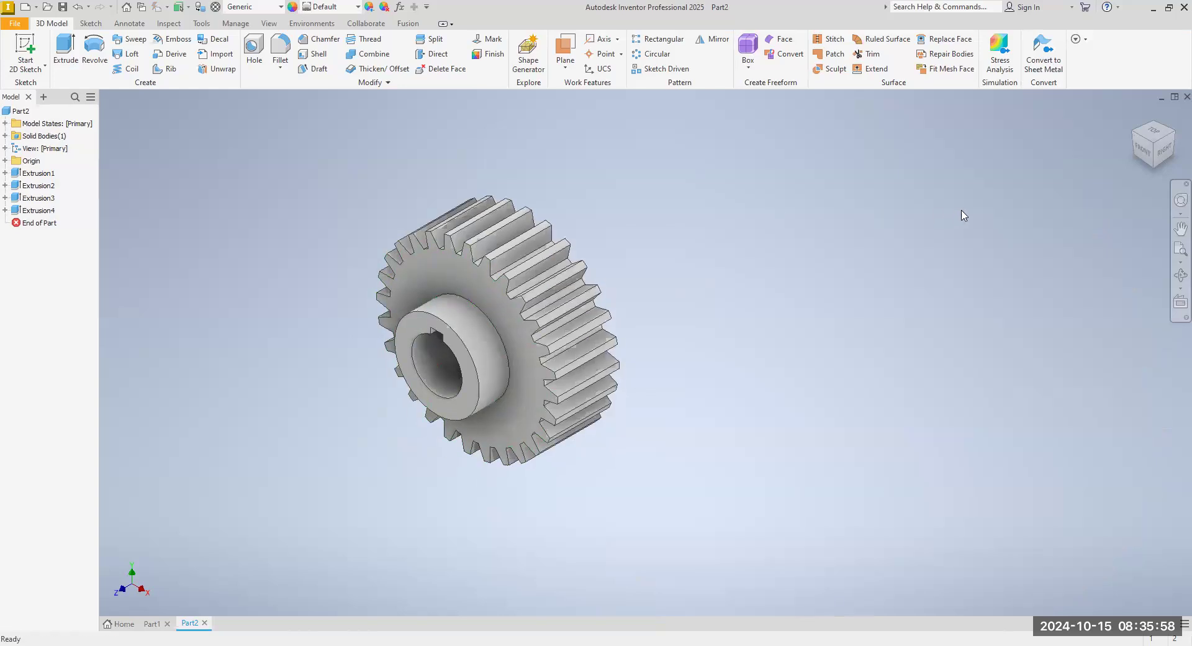
left_click(1146, 155)
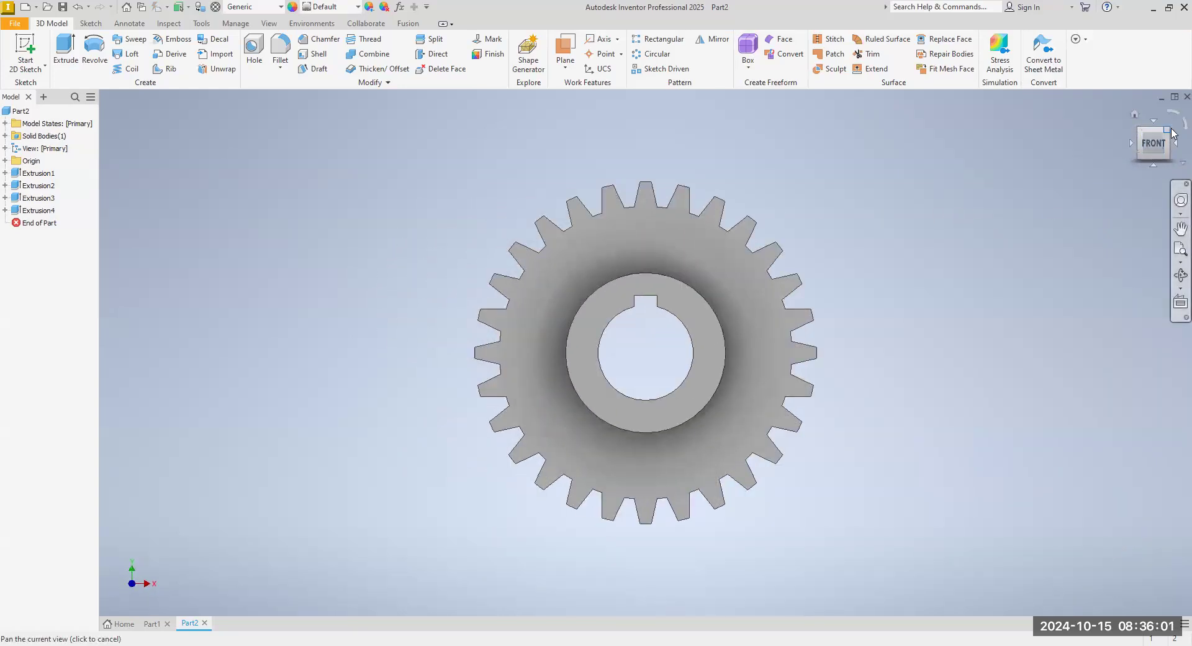
left_click(1171, 131)
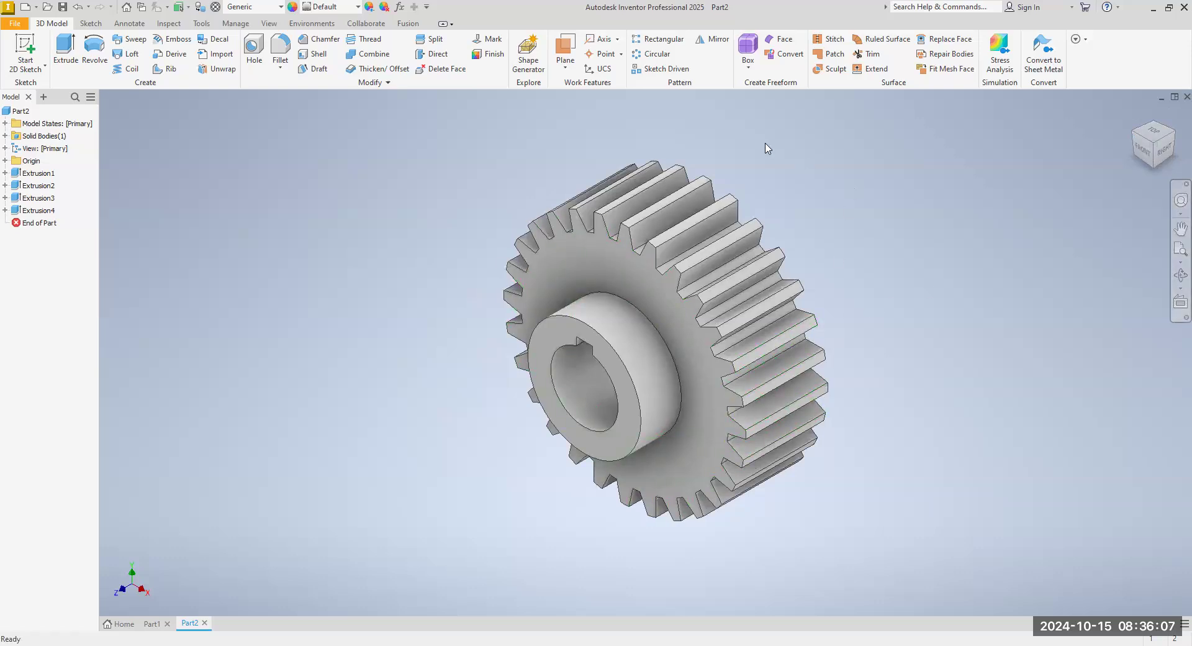
scroll(658, 223, "up", 4)
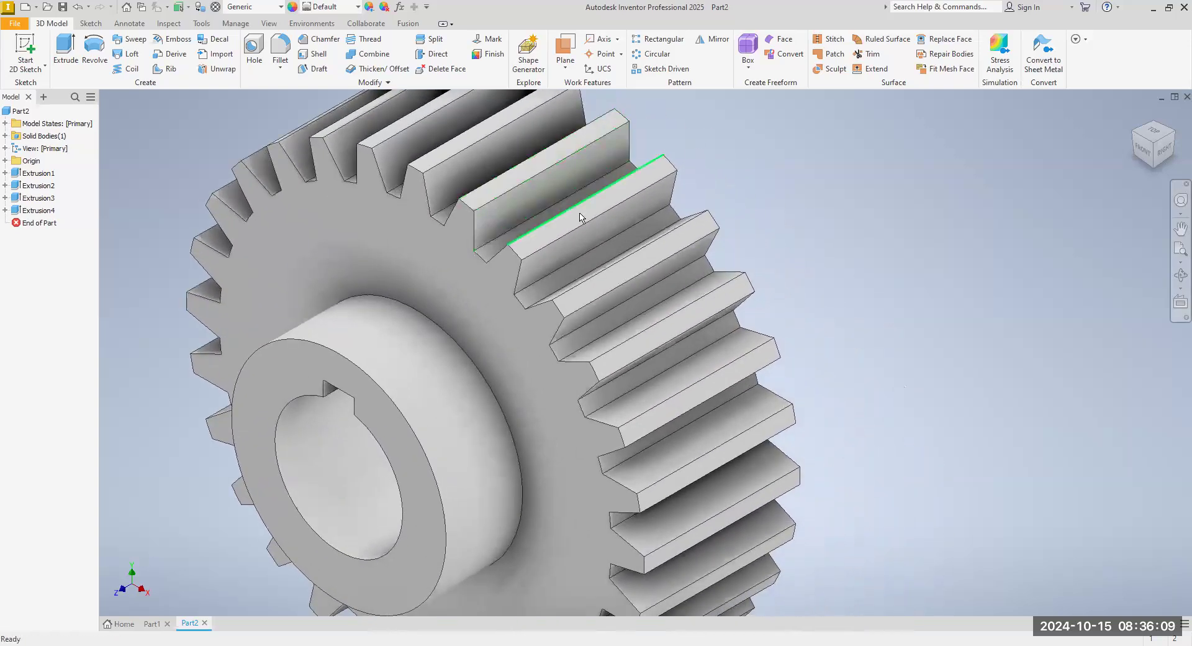
scroll(546, 164, "down", 3)
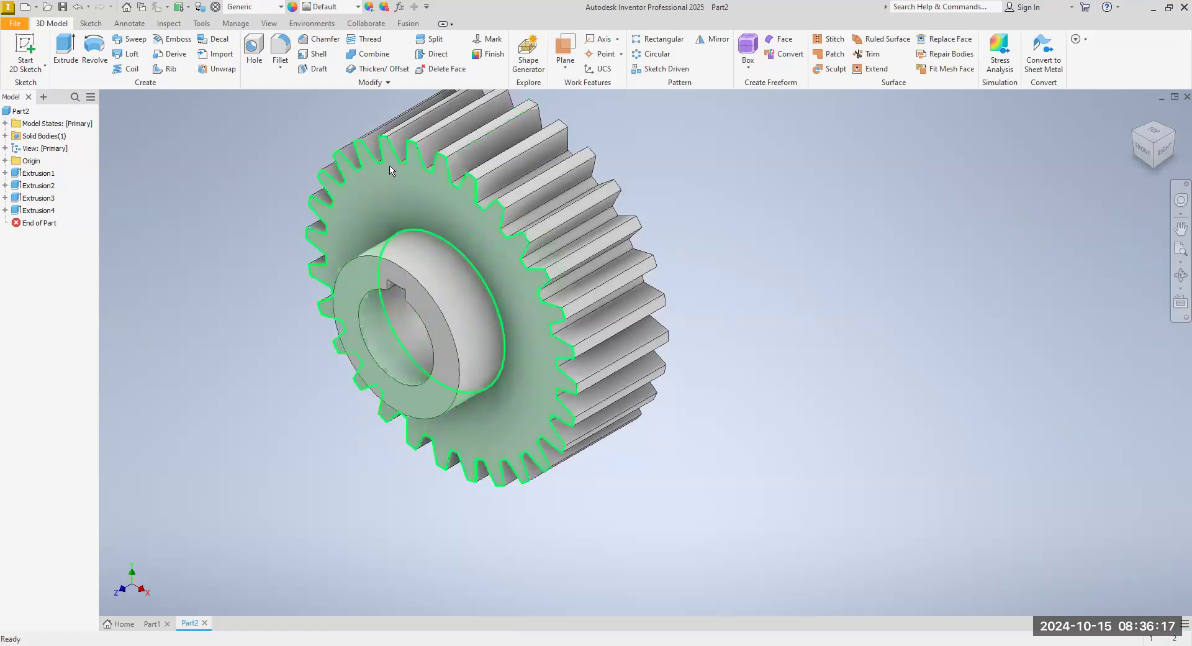
scroll(429, 173, "up", 5)
scroll(435, 165, "up", 5)
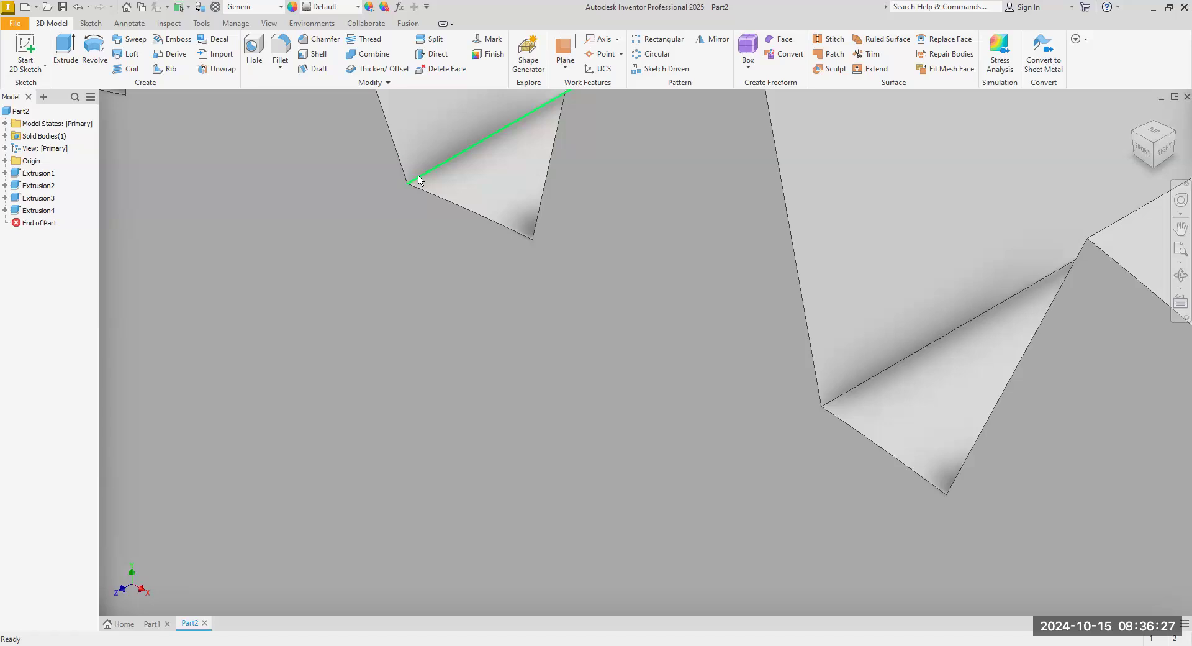
scroll(404, 258, "down", 5)
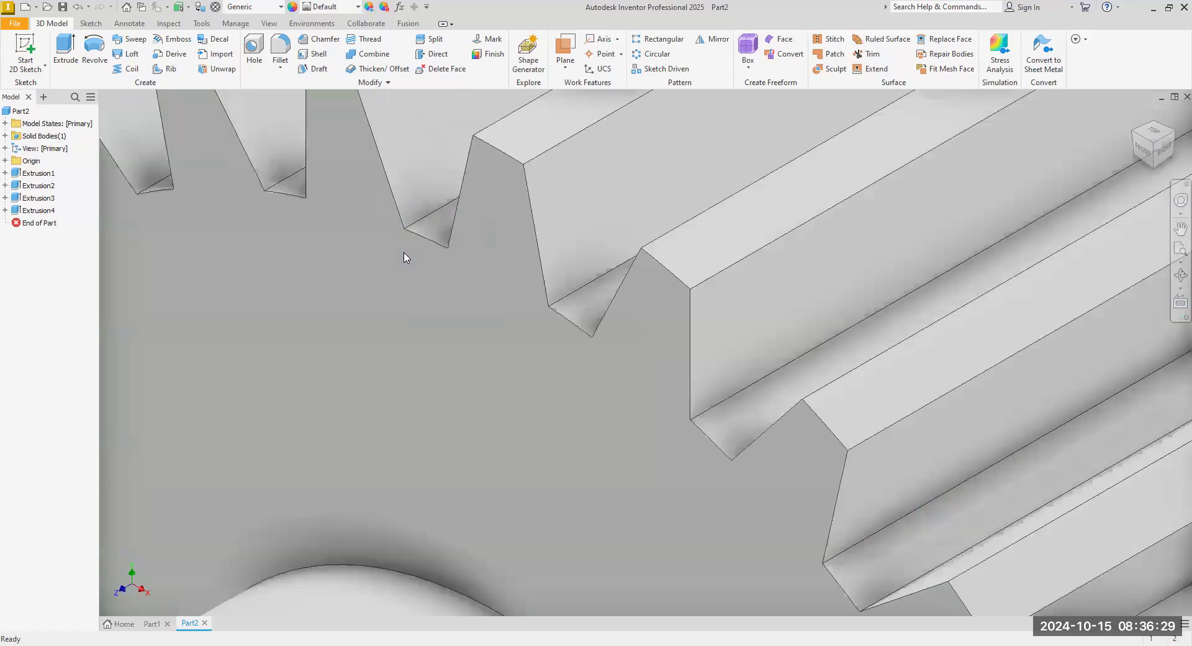
Start a constant-radius fillet of .25 mm and select both root edges of a tooth gap near the top of the gear.
left_click(280, 66)
left_click(296, 99)
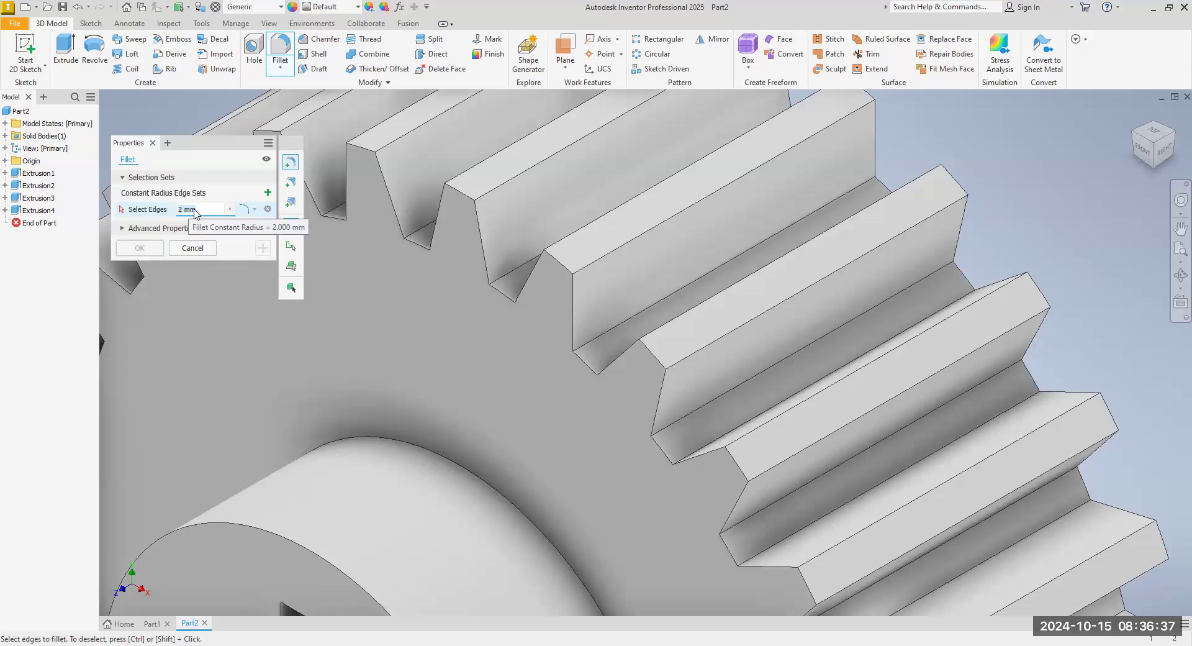
triple_click(210, 208)
key("BackSpace")
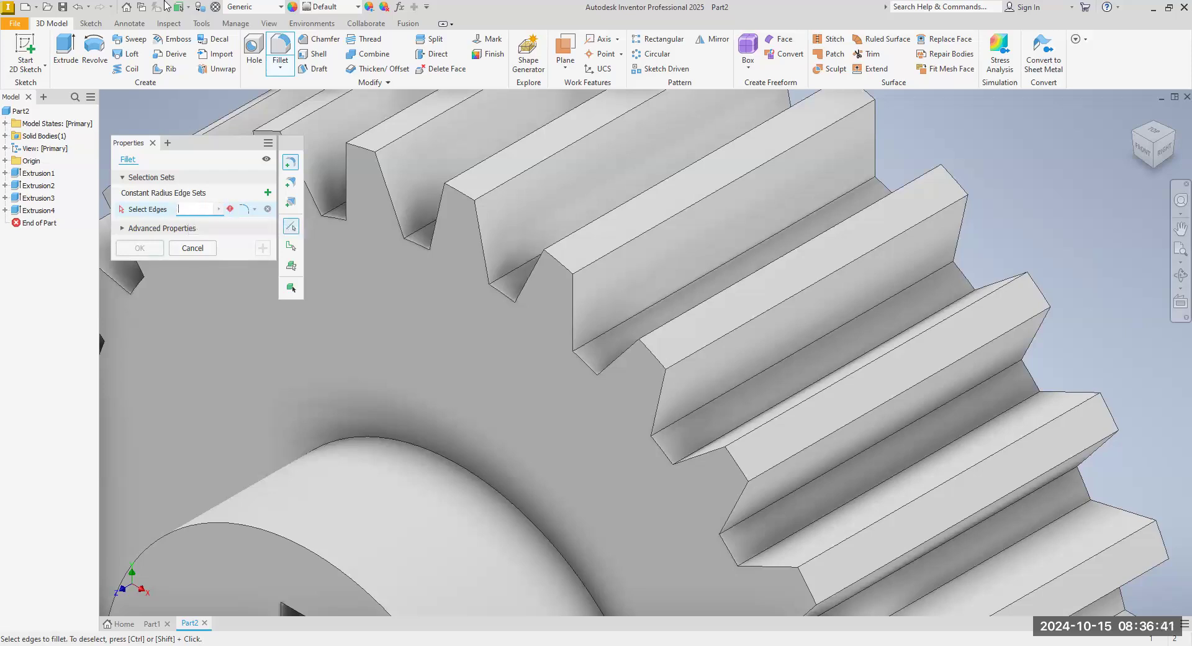
type(".25 mm")
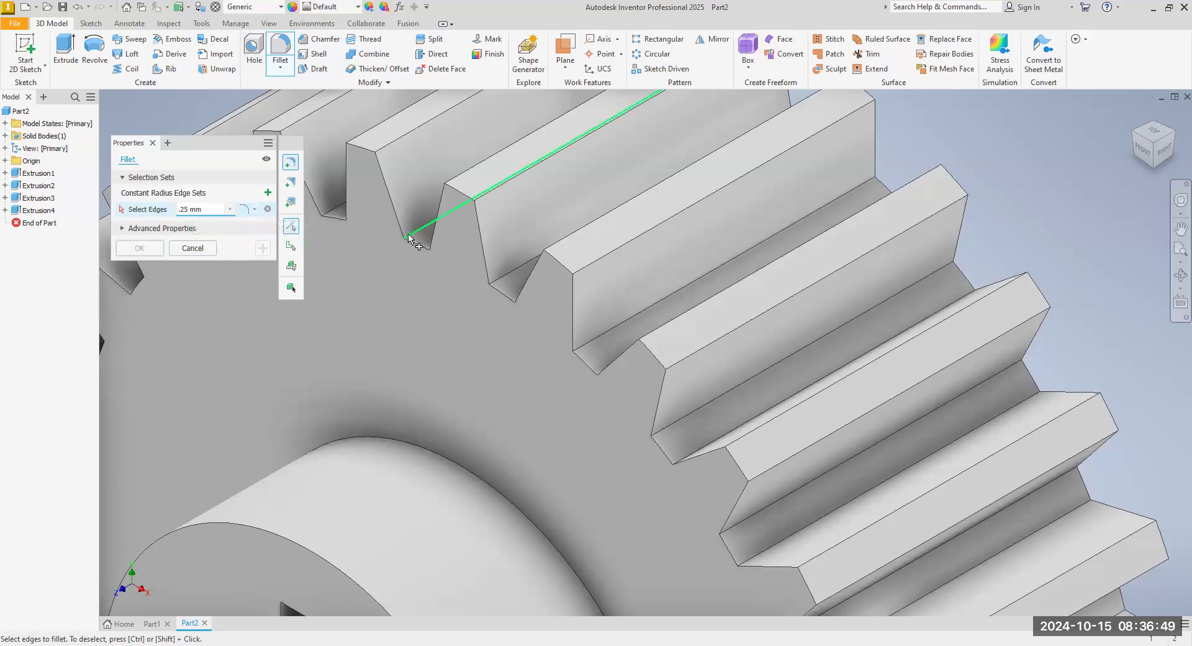
scroll(409, 239, "down", 3)
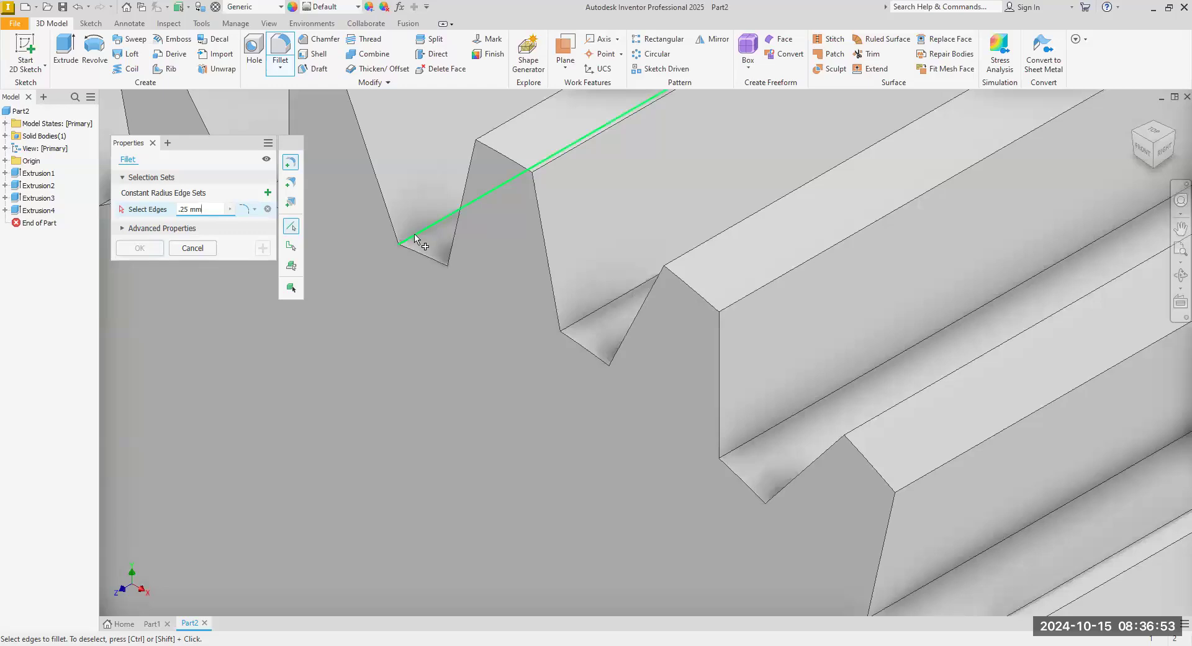
left_click(414, 238)
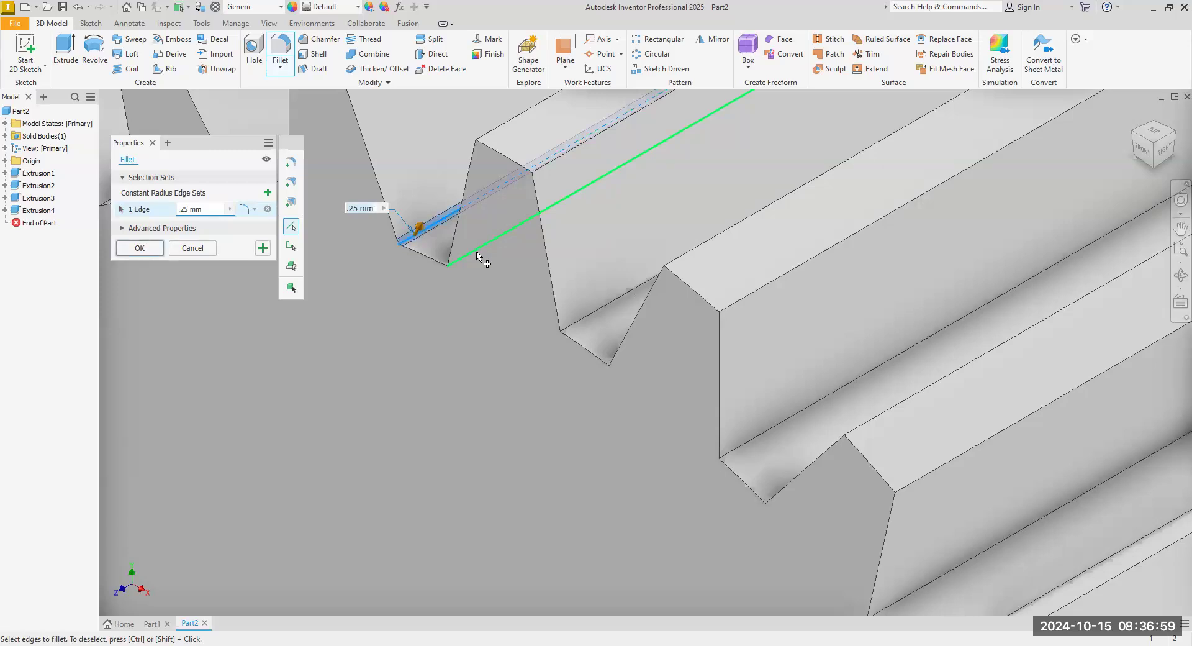
left_click(478, 254)
Add both root edges of the next two tooth gaps clockwise to the .25 mm fillet selection.
scroll(559, 309, "down", 2)
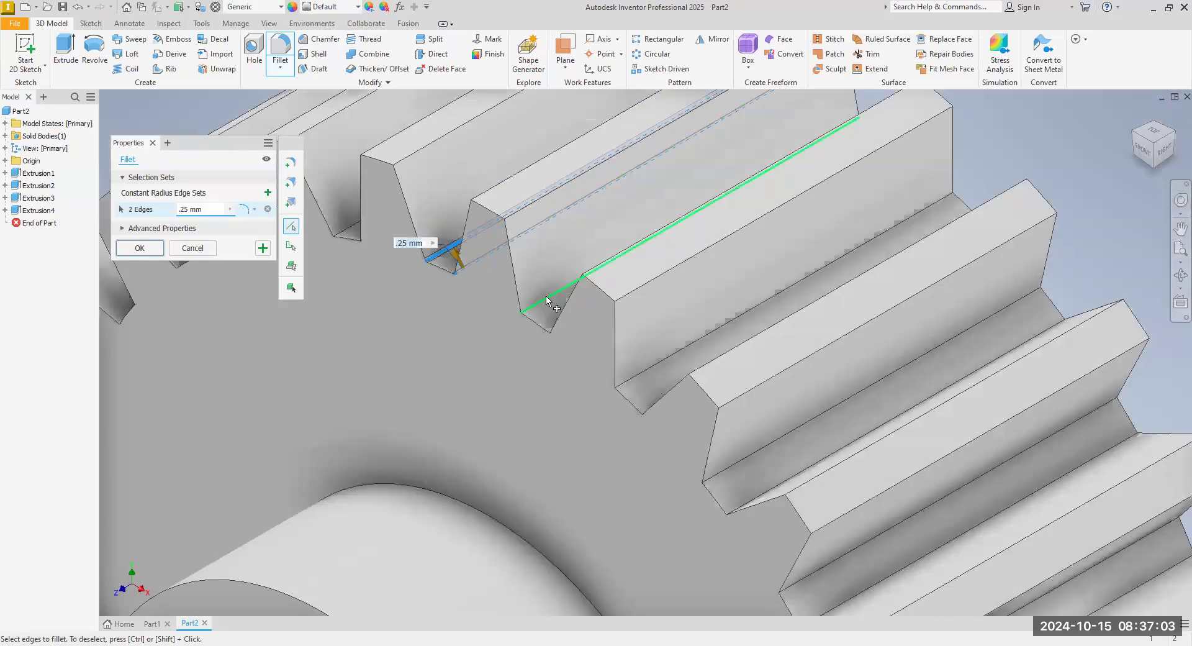
left_click(546, 300)
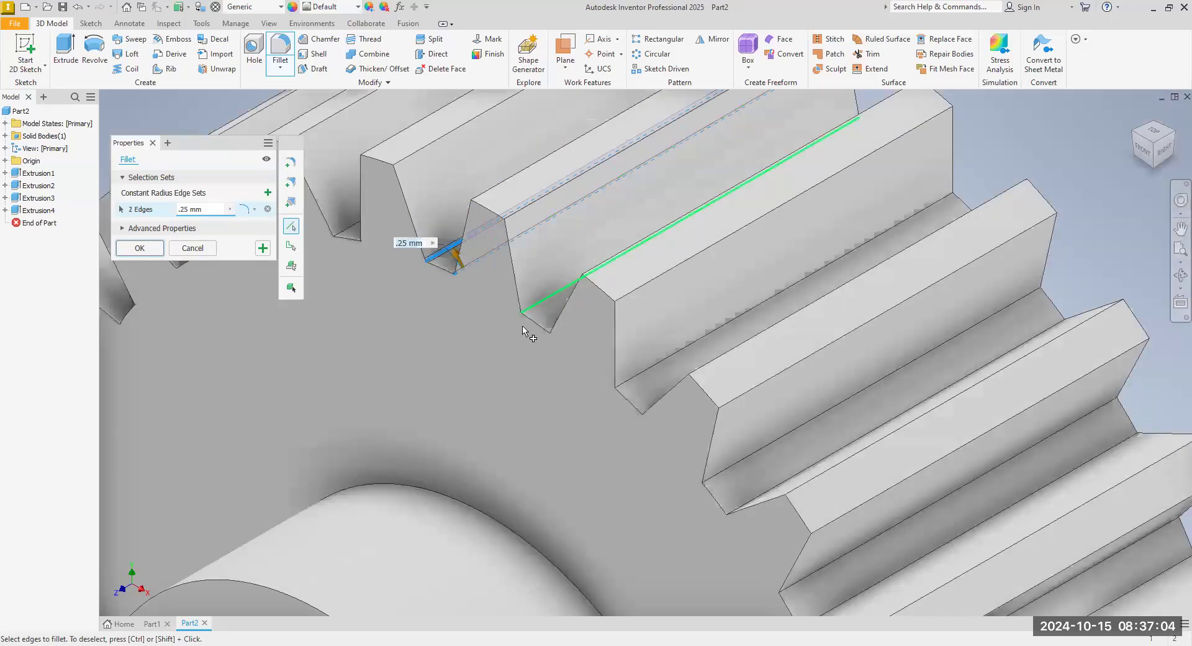
left_click(566, 324)
middle_click_drag(549, 380, 468, 309)
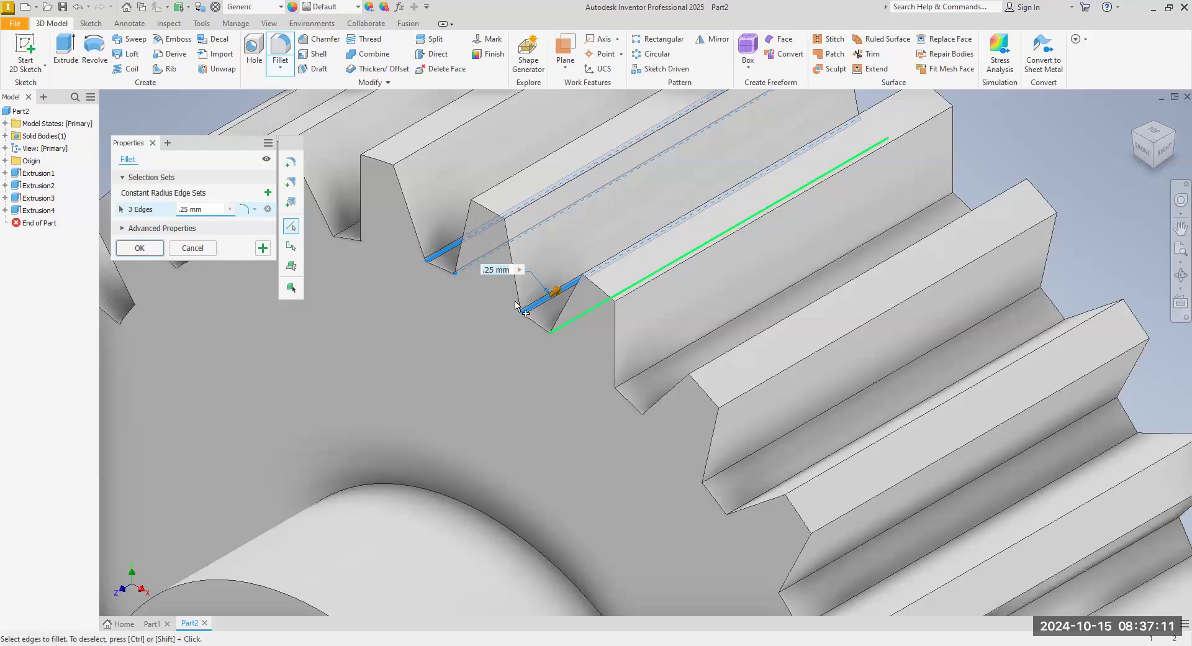
left_click(562, 305)
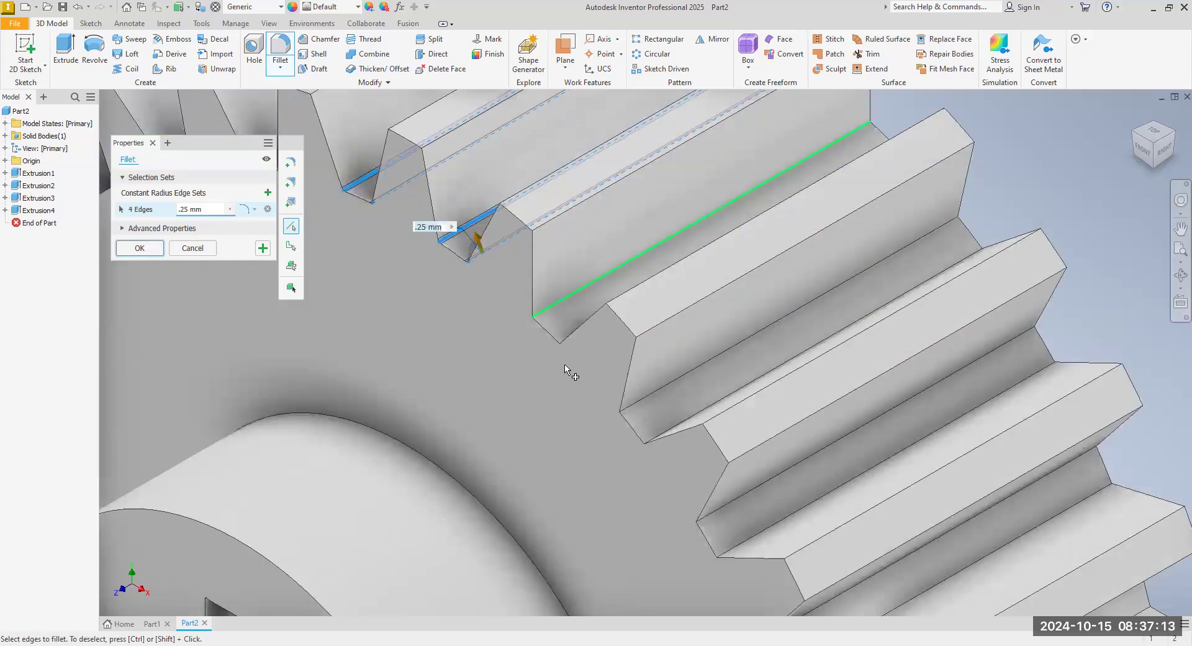
left_click(590, 330)
Add both root edges of the fourth and fifth tooth gaps, continuing clockwise, to the fillet selection.
middle_click_drag(572, 380, 537, 312)
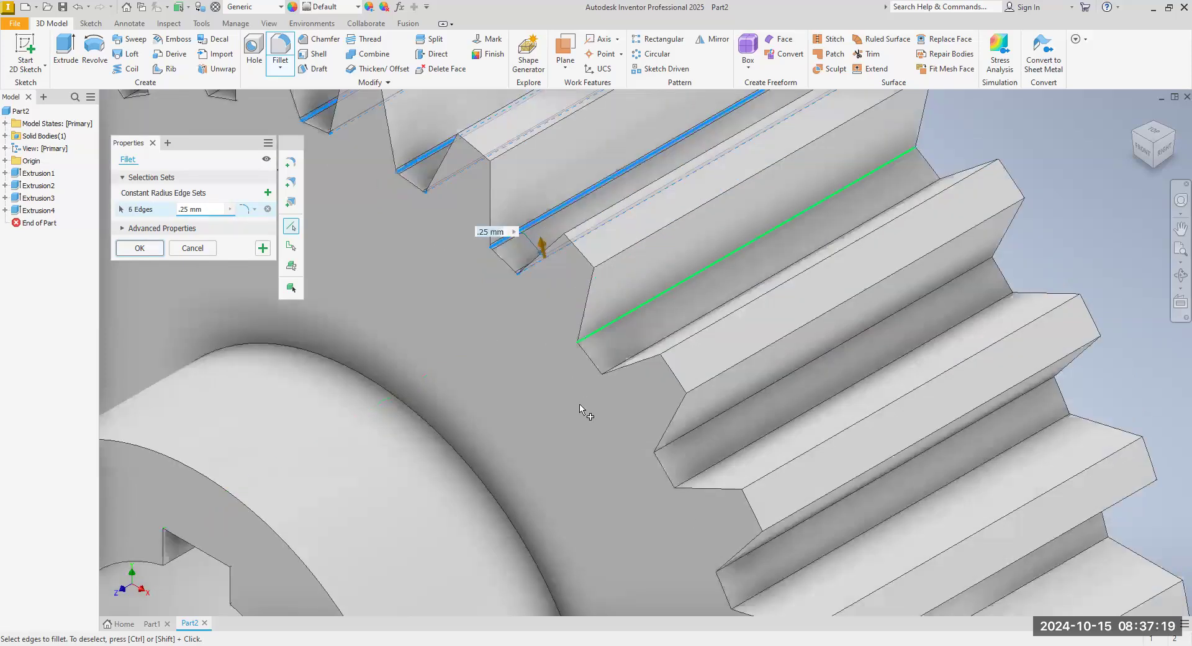
left_click(599, 328)
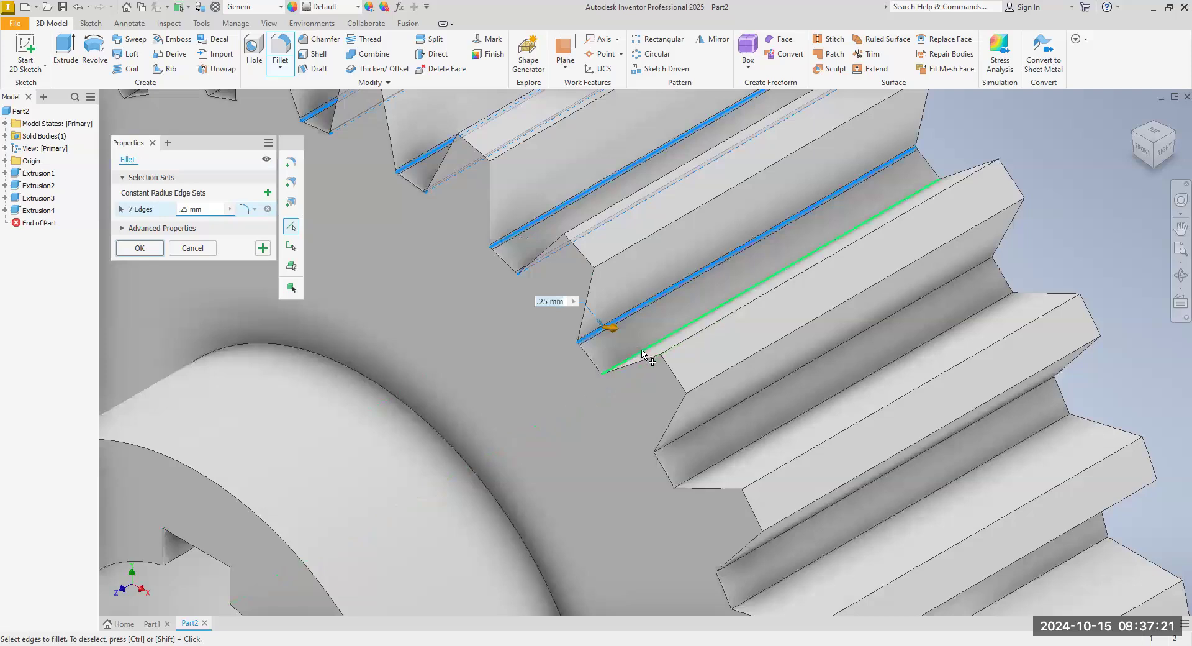
left_click(643, 354)
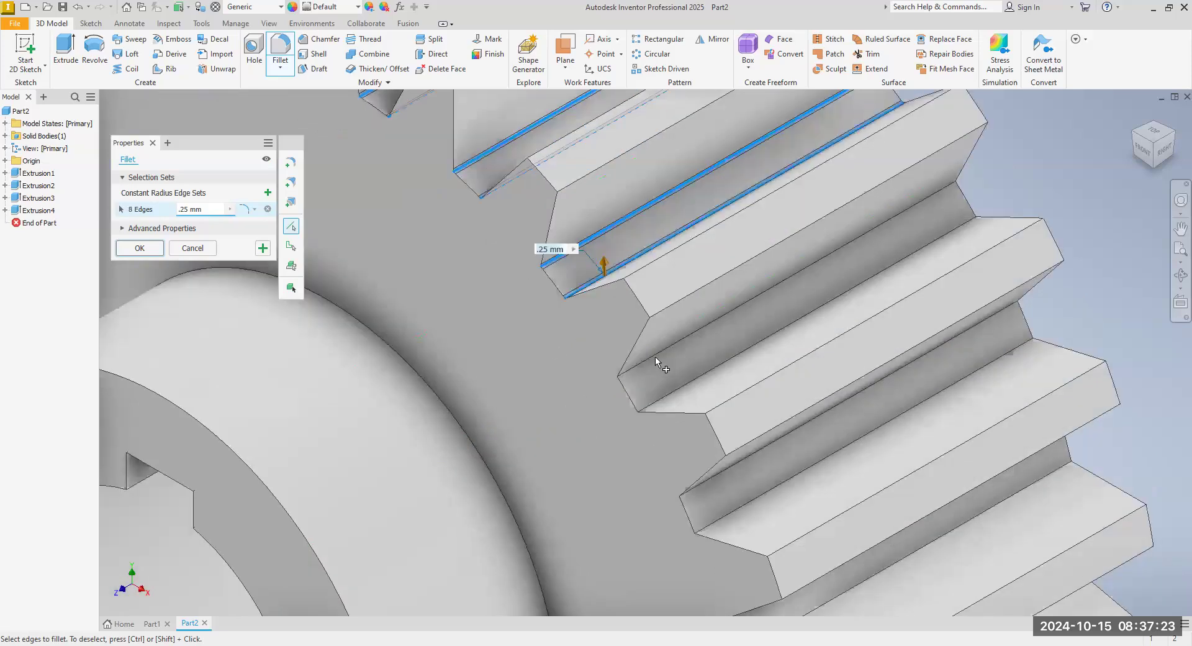
middle_click_drag(693, 435, 656, 359)
left_click(686, 386)
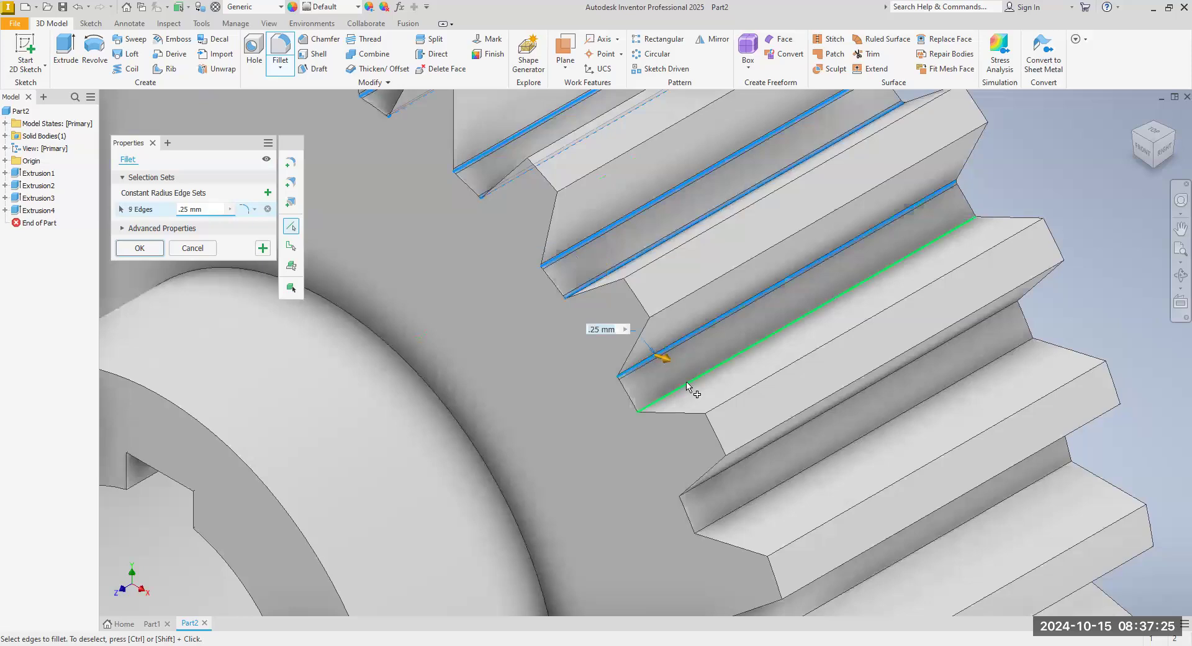
left_click(686, 382)
Add the root edges of the sixth to eighth tooth gaps and the upper root edge of the ninth to the fillet selection.
middle_click_drag(646, 476, 596, 390)
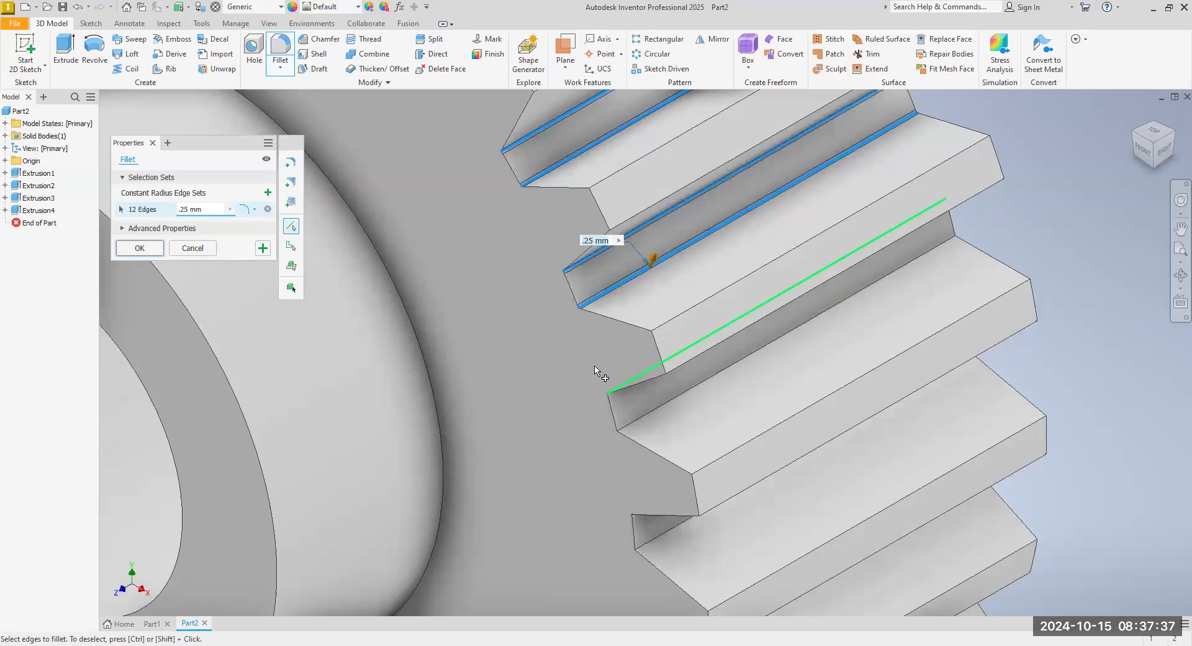
left_click(641, 374)
left_click(681, 399)
middle_click_drag(540, 385, 491, 263)
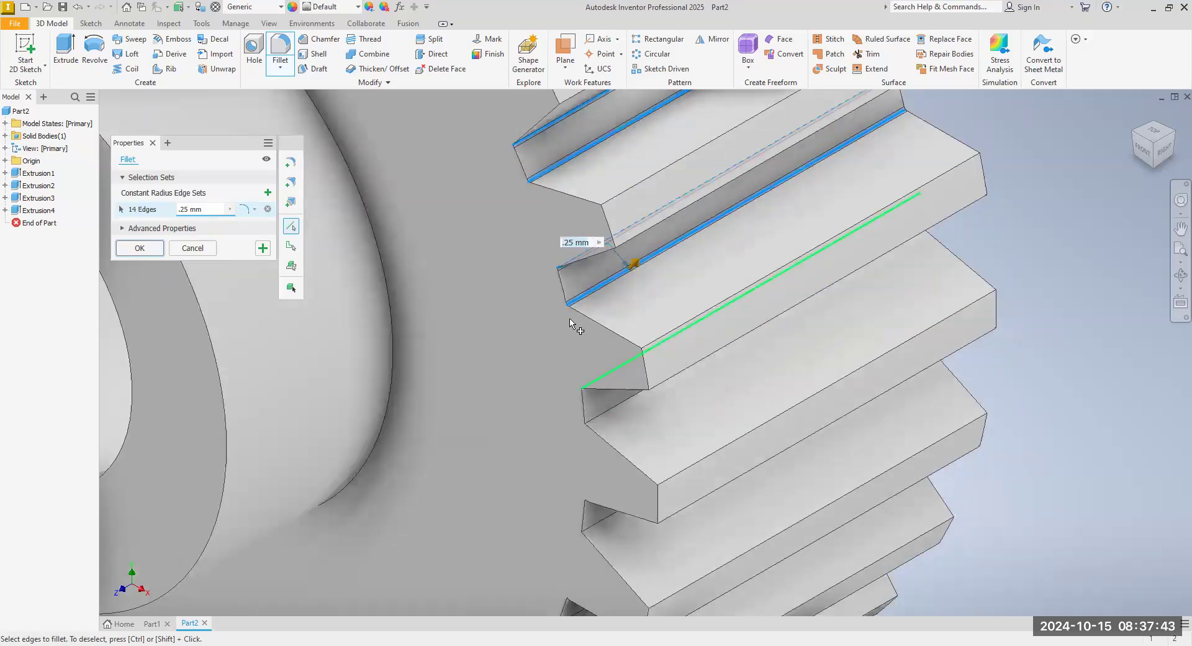
left_click(597, 379)
middle_click_drag(608, 415, 570, 319)
left_click(569, 317)
left_click(566, 391)
Add the lower root edge of the ninth tooth gap and both root edges of the tenth to the fillet selection.
middle_click_drag(558, 426, 520, 329)
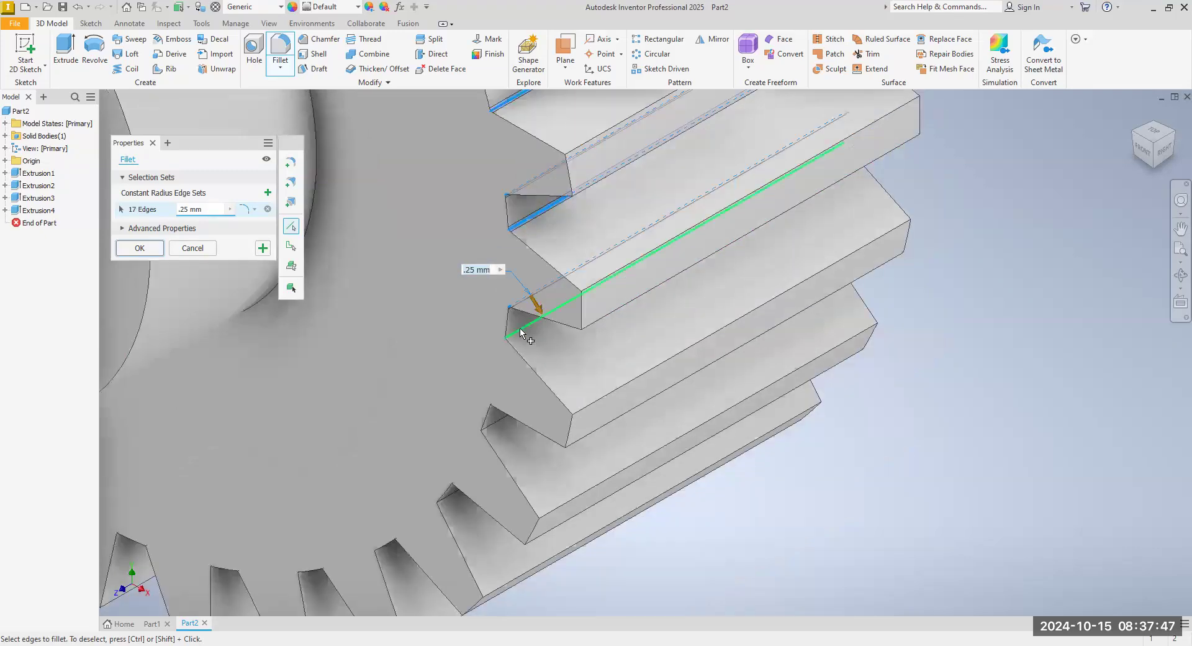
left_click(507, 398)
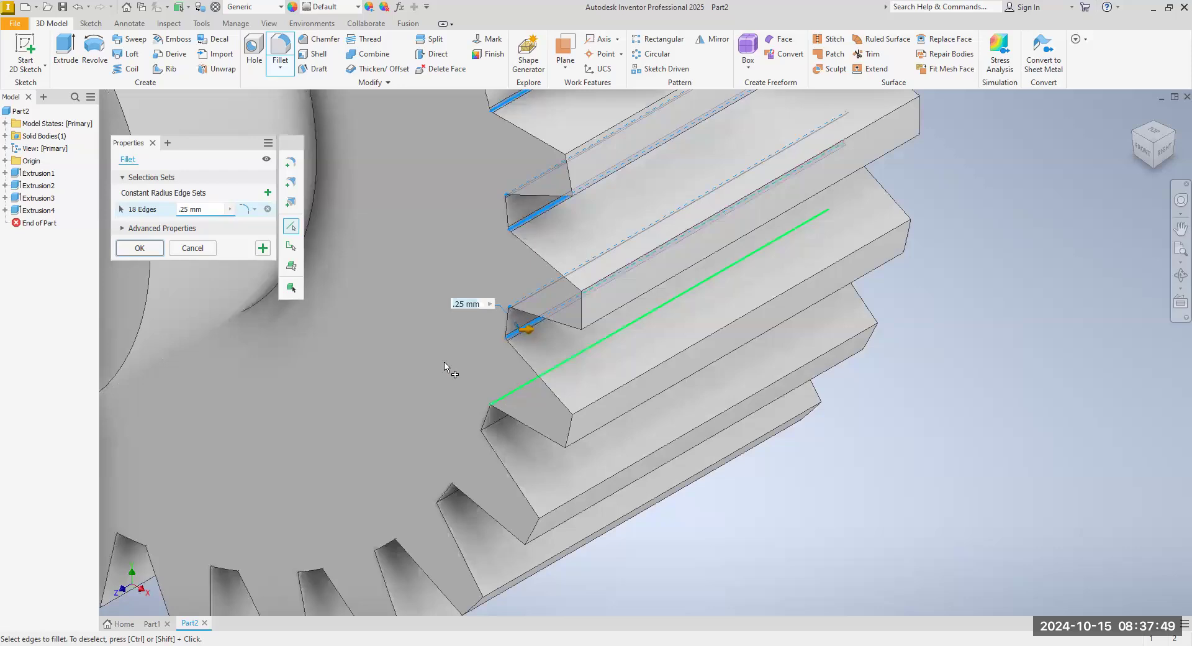
middle_click_drag(537, 343, 603, 271)
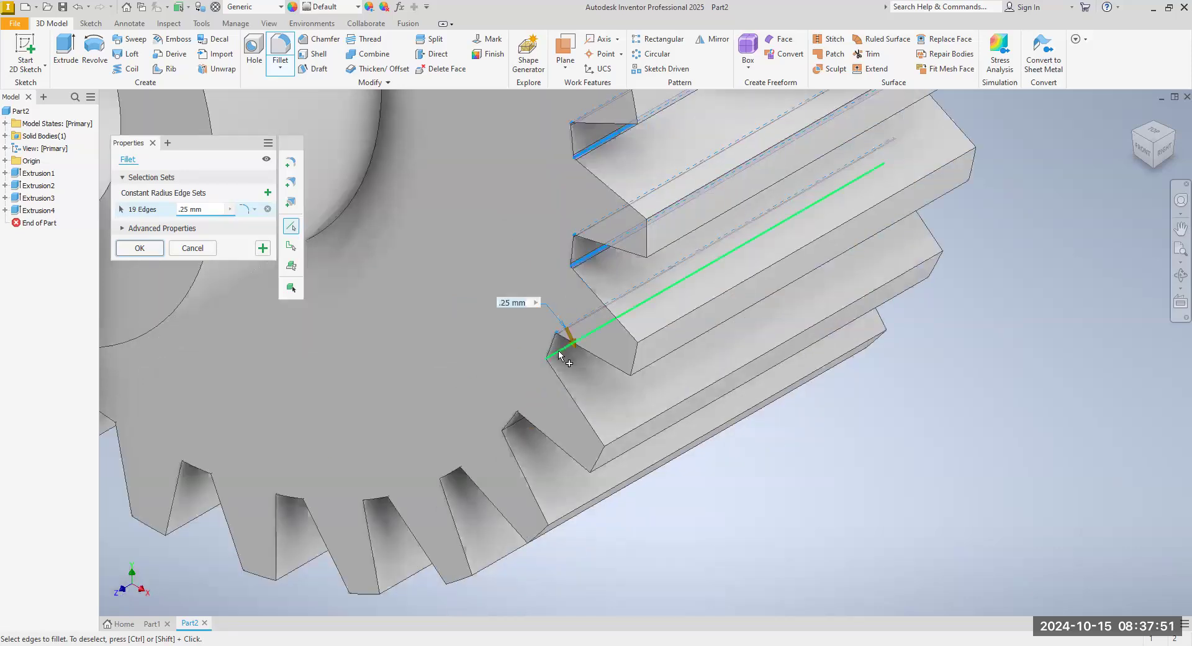
left_click(558, 351)
Add both root edges of the eleventh tooth gap and the upper edge of the twelfth, and apply the .25 mm fillet.
middle_click_drag(476, 319, 507, 256)
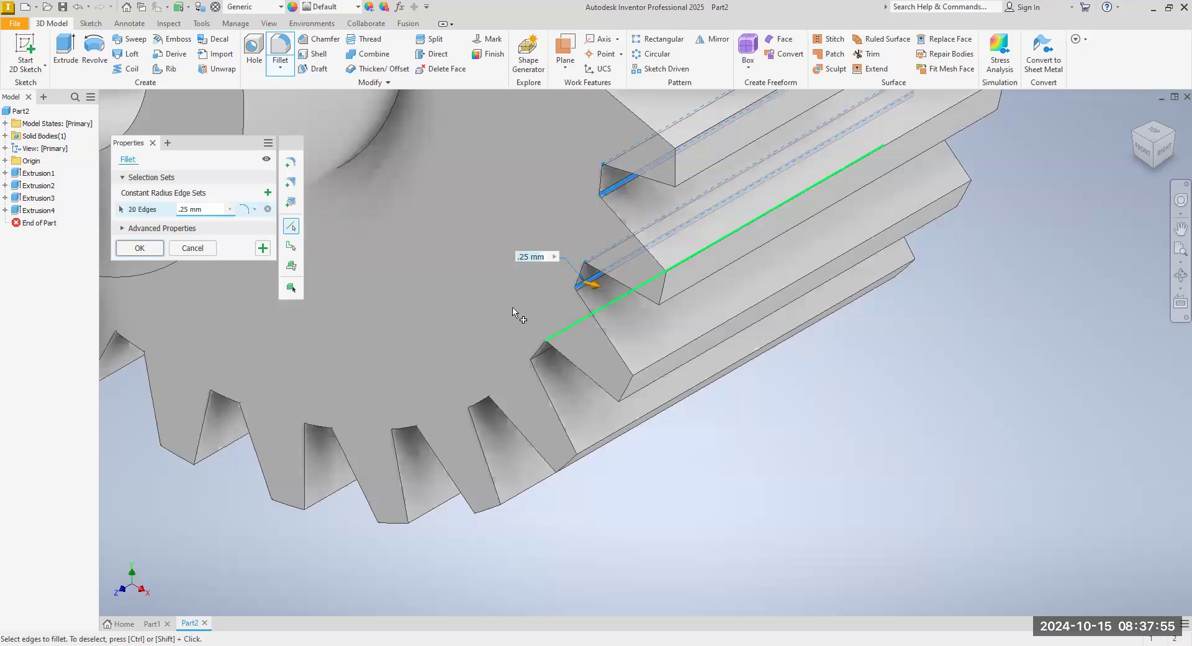
left_click(548, 339)
middle_click_drag(514, 347, 530, 273)
scroll(556, 283, "down", 3)
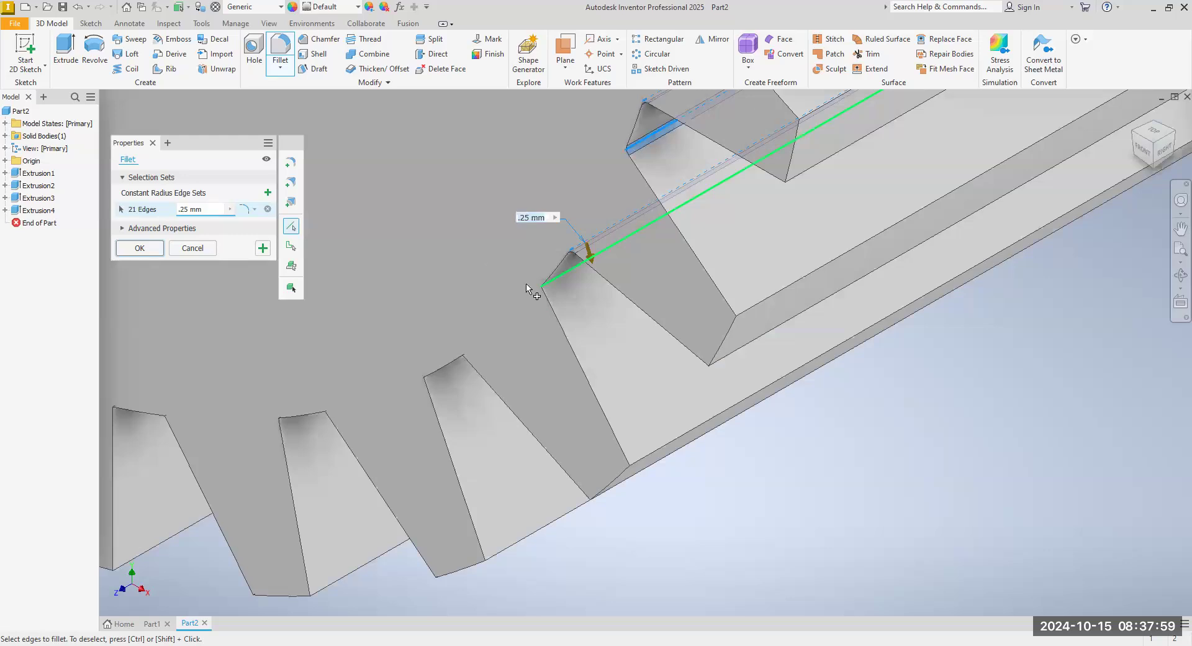
left_click(553, 279)
middle_click_drag(486, 290, 519, 237)
left_click(498, 301)
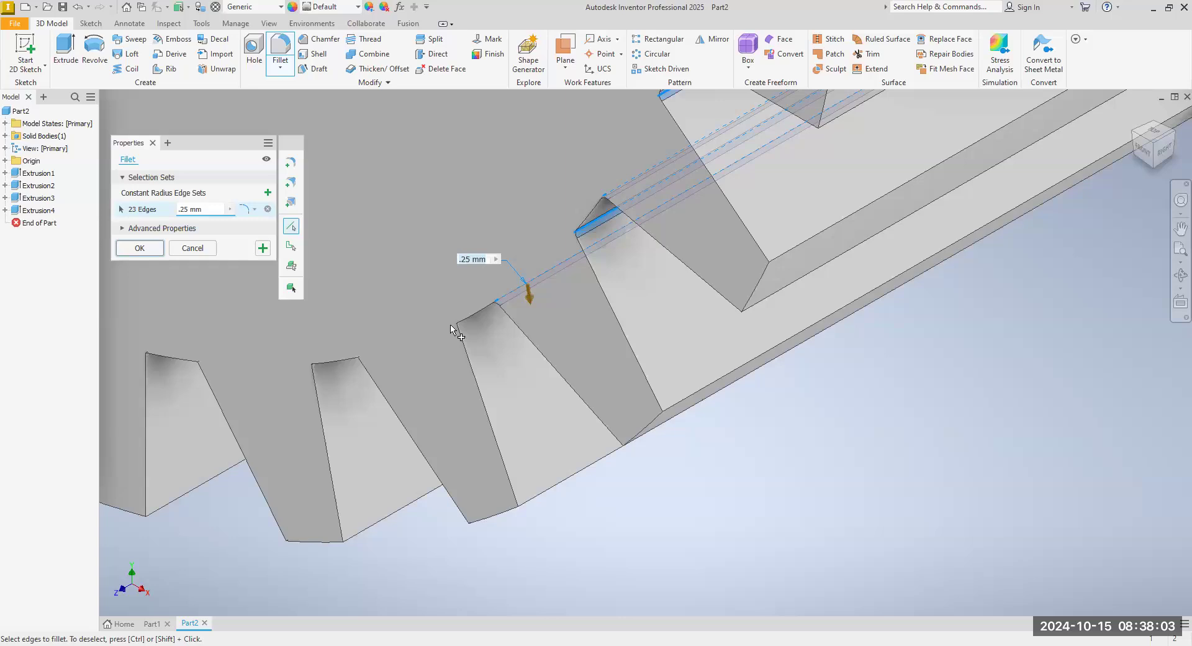
scroll(442, 320, "up", 1)
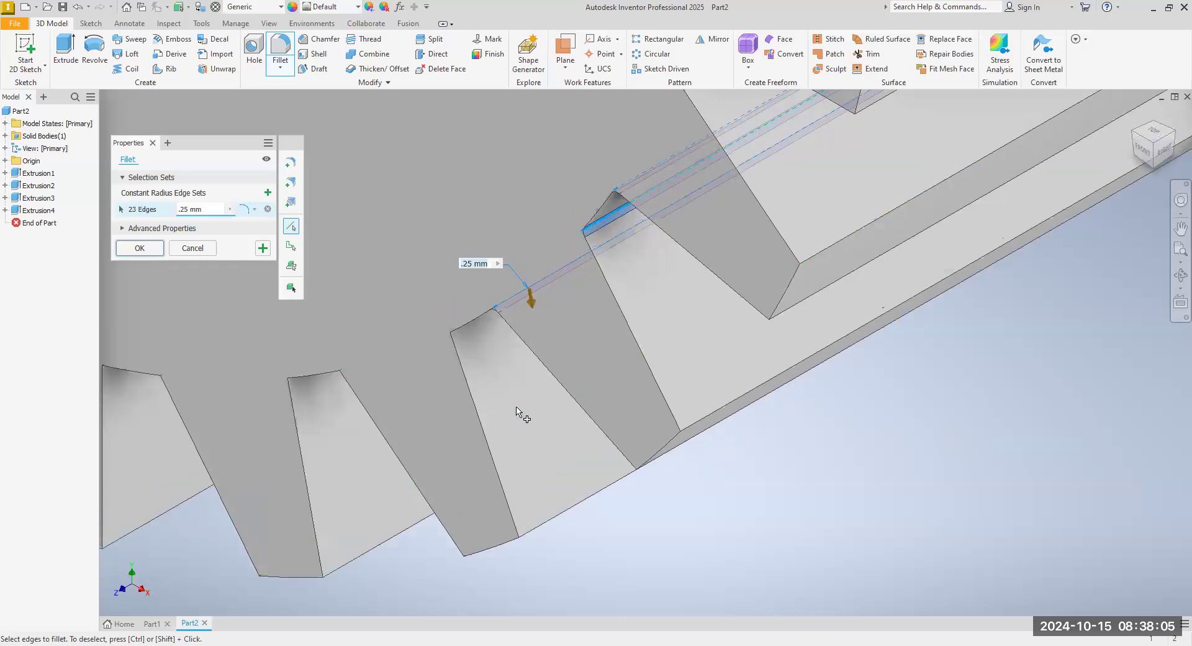
left_click(136, 249)
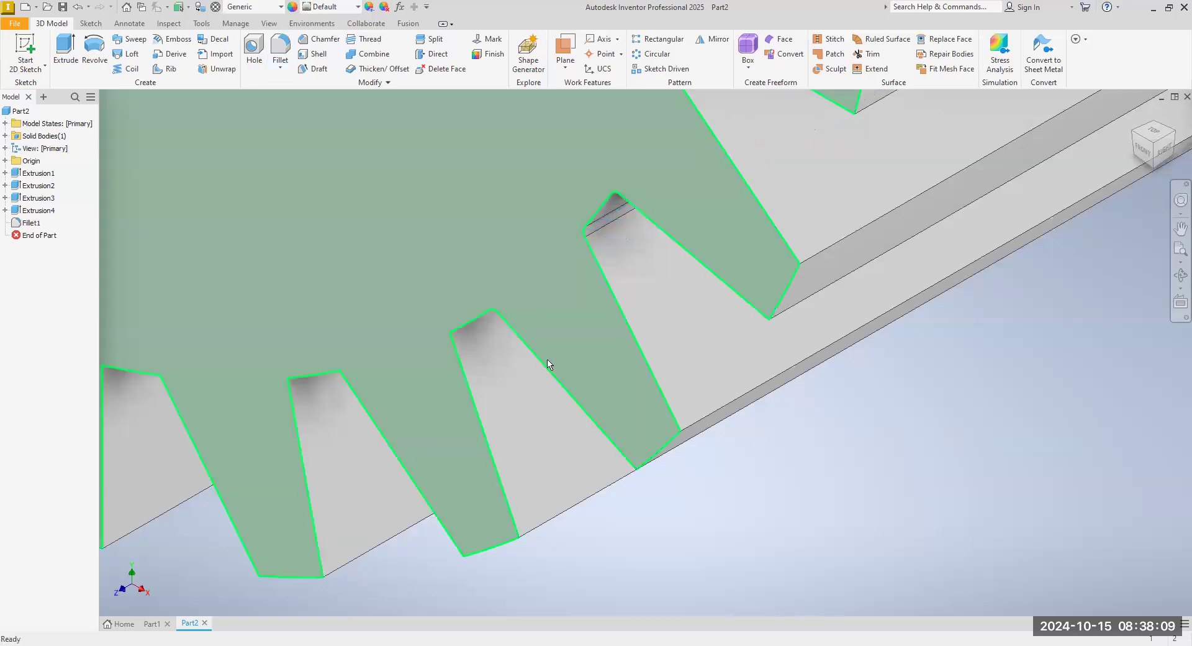
Start another .25 mm fillet and select the half-filleted gap's remaining root edge plus both root edges of the next two gaps clockwise.
scroll(633, 353, "down", 5)
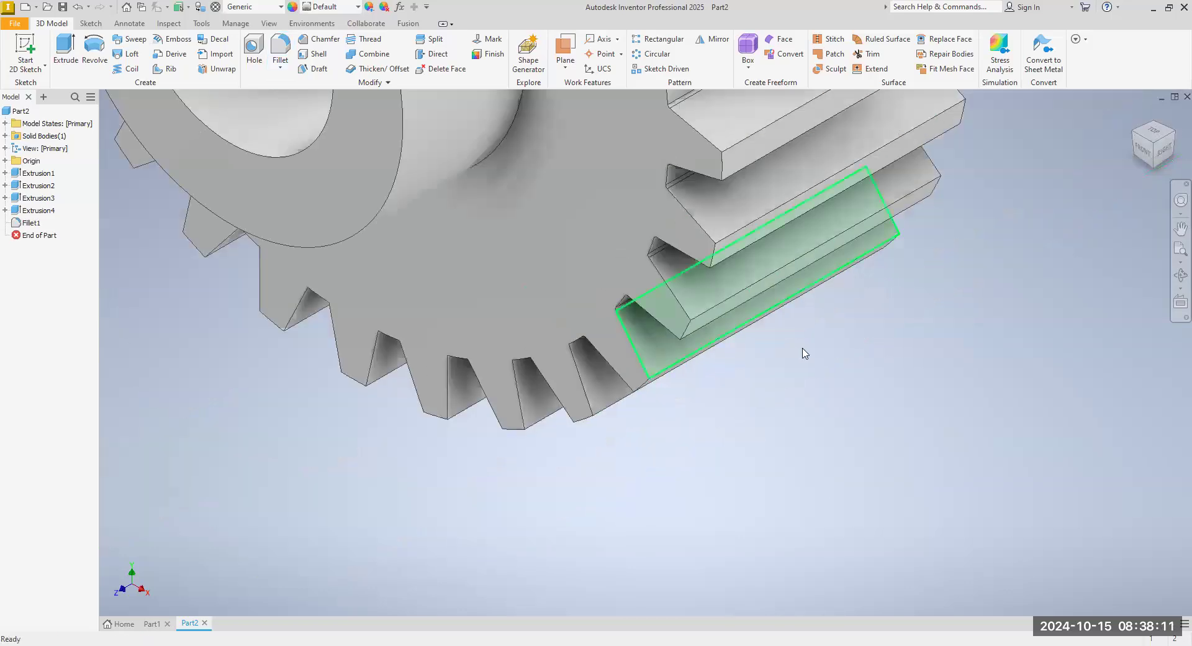
left_click(1180, 275)
left_click_drag(615, 434, 669, 261)
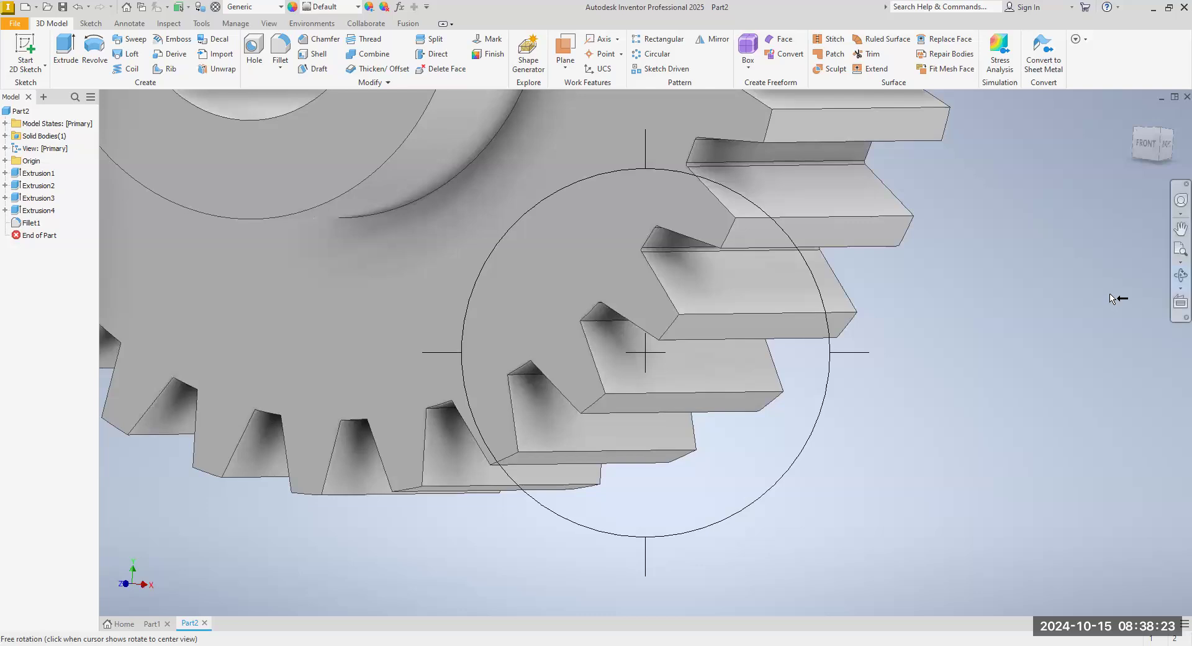
left_click(1178, 274)
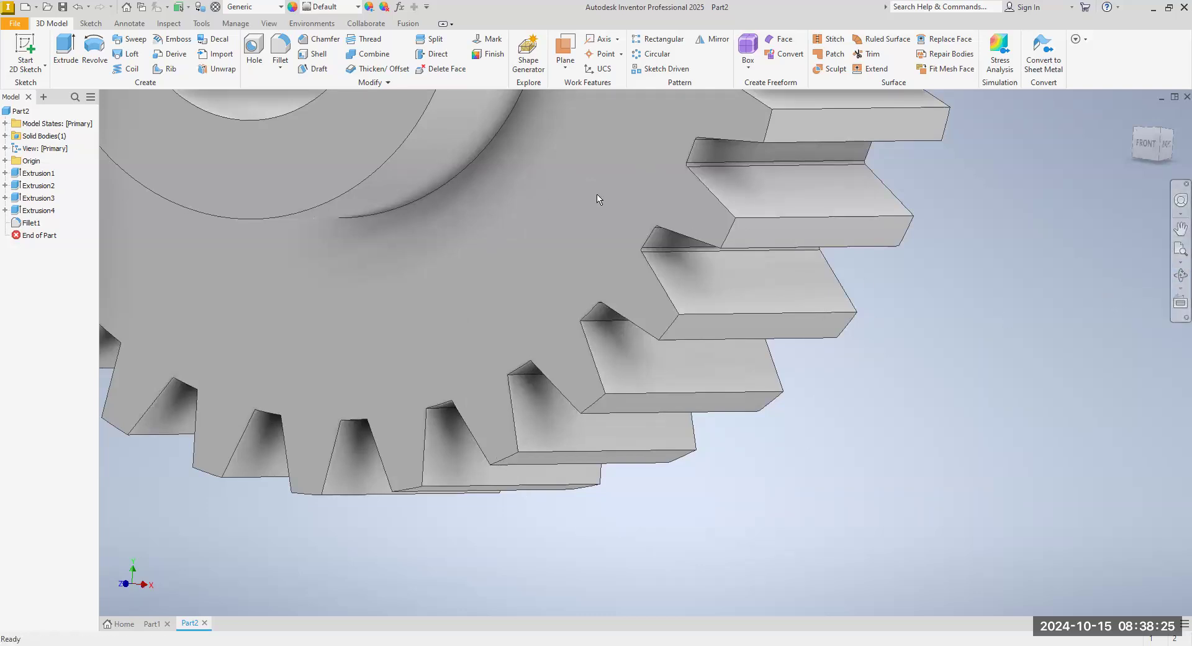
left_click(281, 69)
left_click(288, 88)
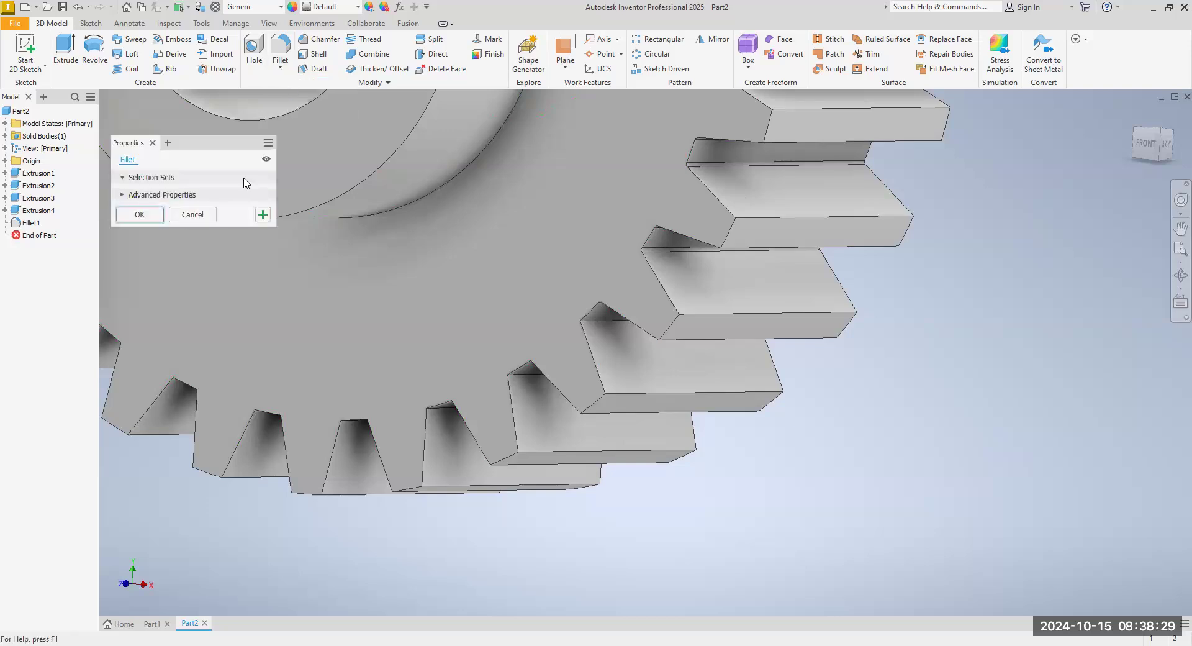
scroll(414, 336, "down", 2)
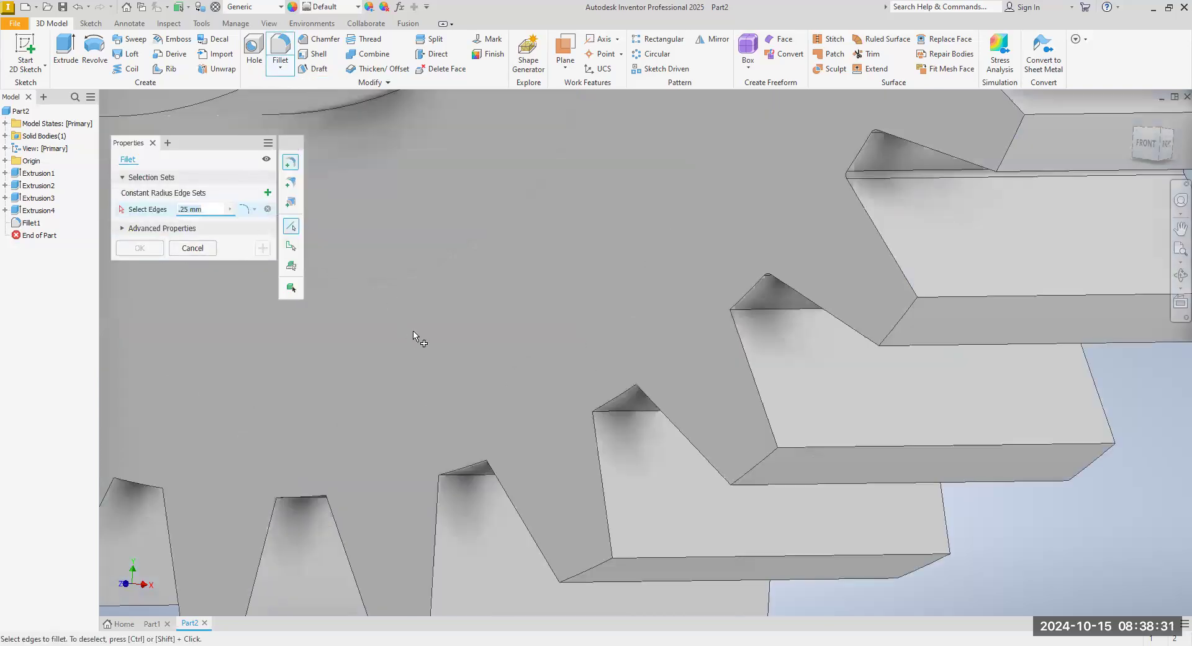
left_click(751, 317)
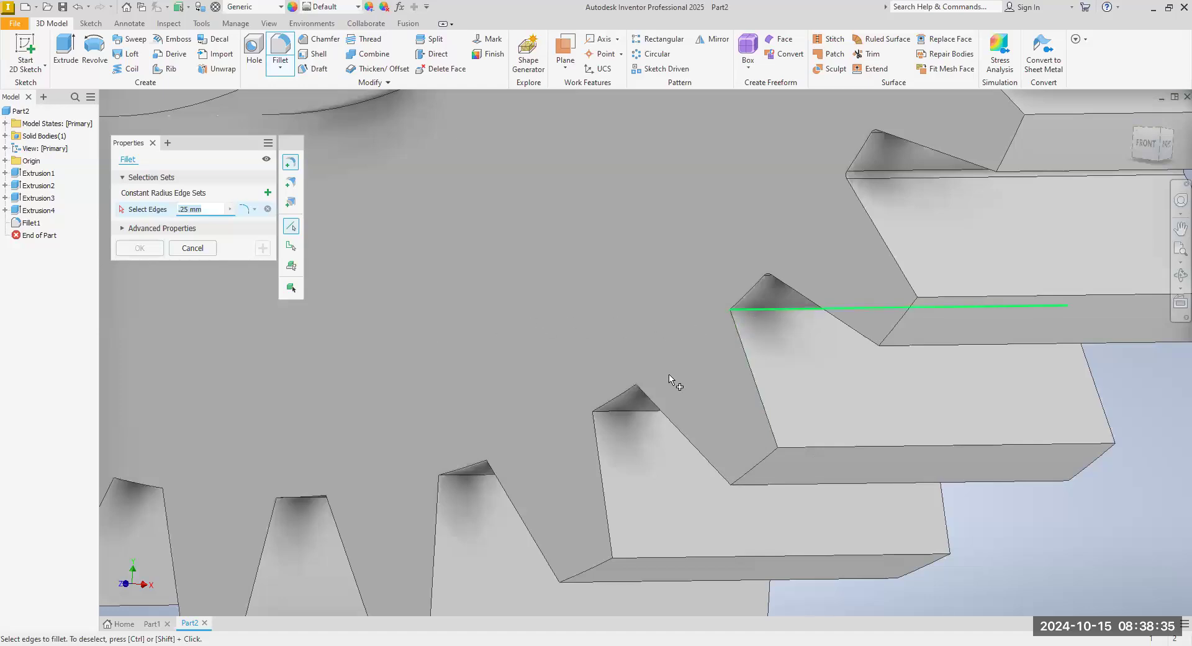
left_click(621, 417)
left_click(511, 464)
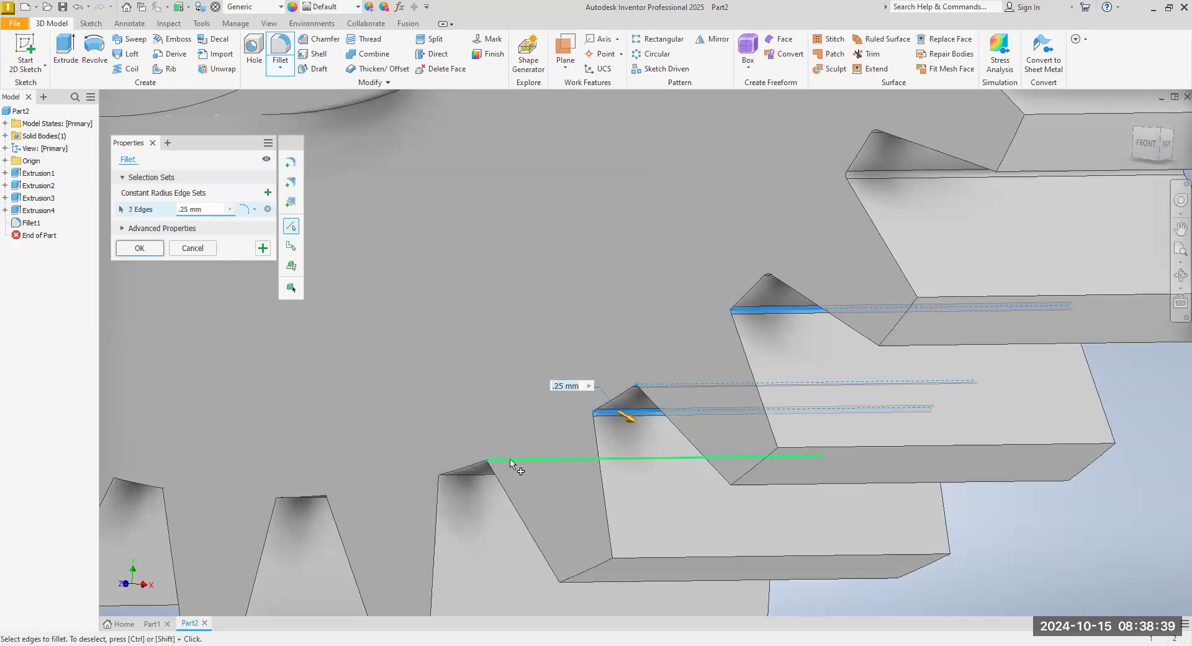
left_click(466, 477)
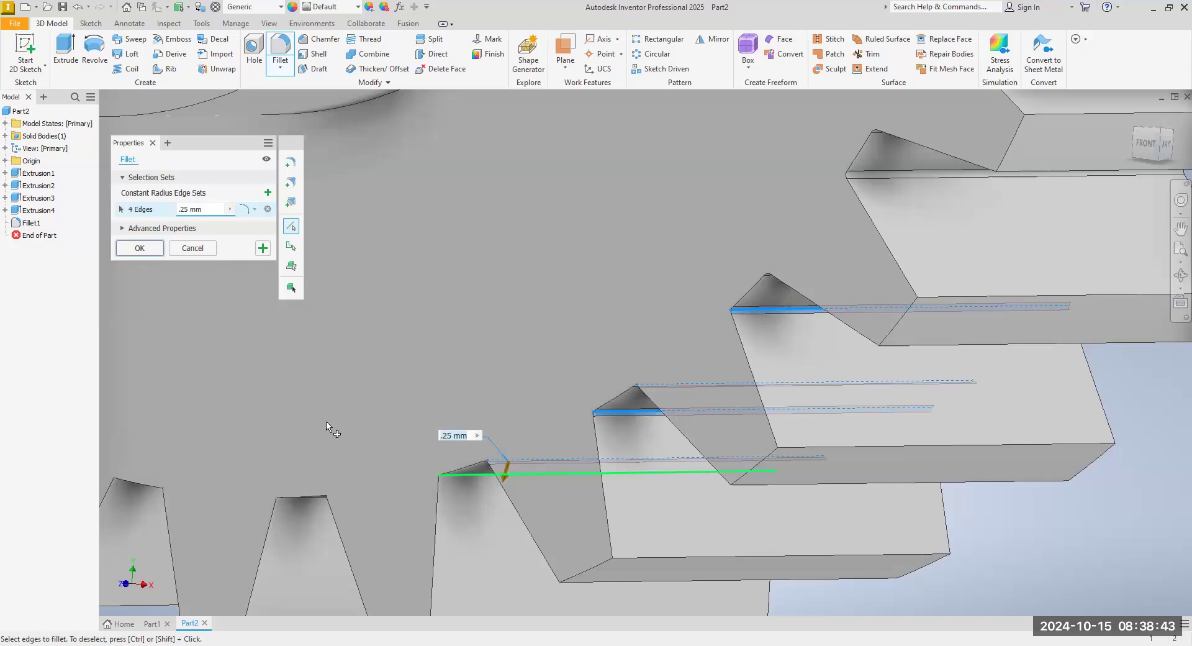
Add both root edges of the following two tooth gaps at the bottom of the gear to the second fillet selection.
scroll(443, 340, "up", 5)
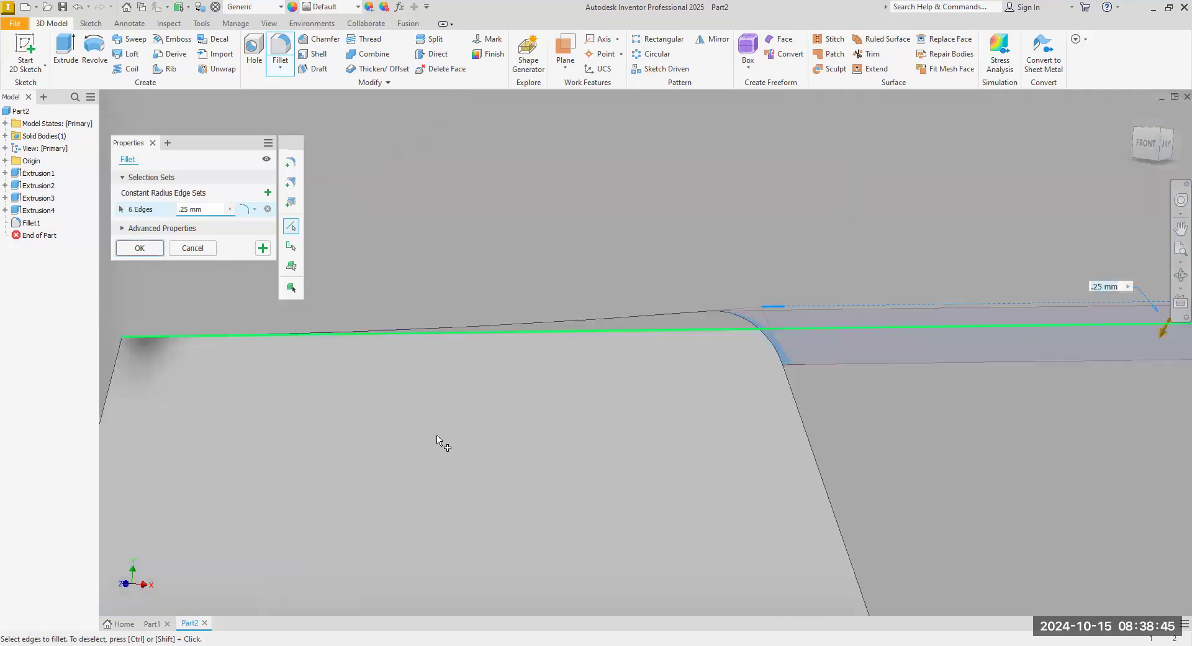
left_click(362, 320)
scroll(354, 320, "down", 3)
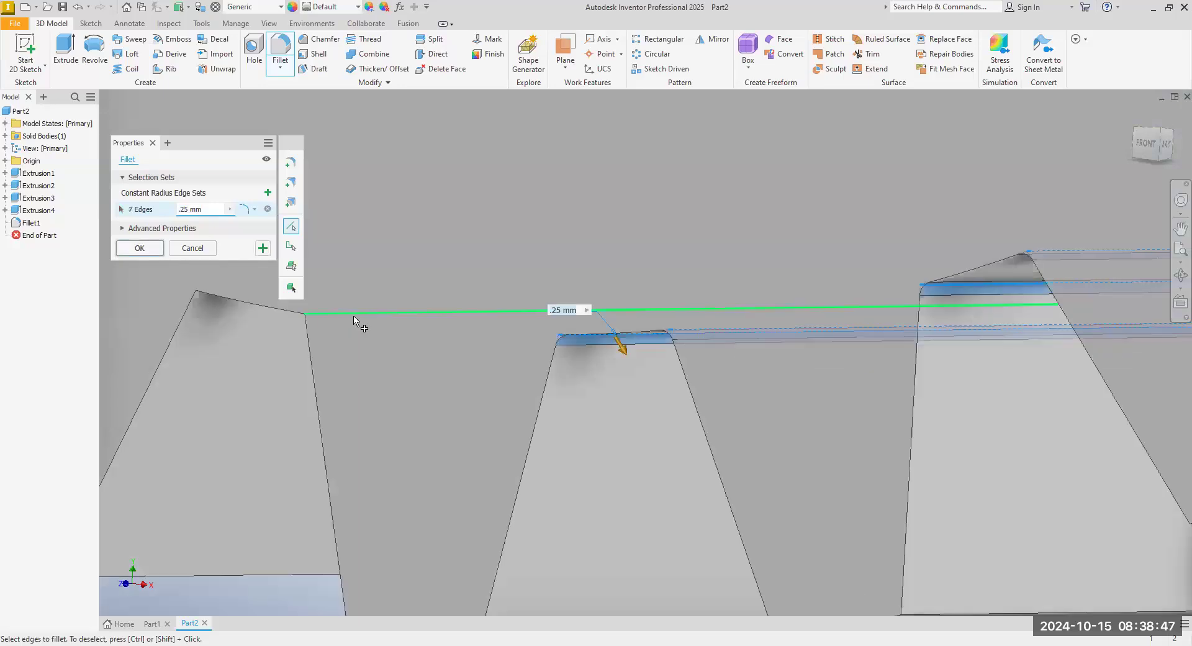
left_click(360, 313)
scroll(213, 288, "up", 3)
middle_click_drag(213, 289, 437, 250)
left_click(437, 255)
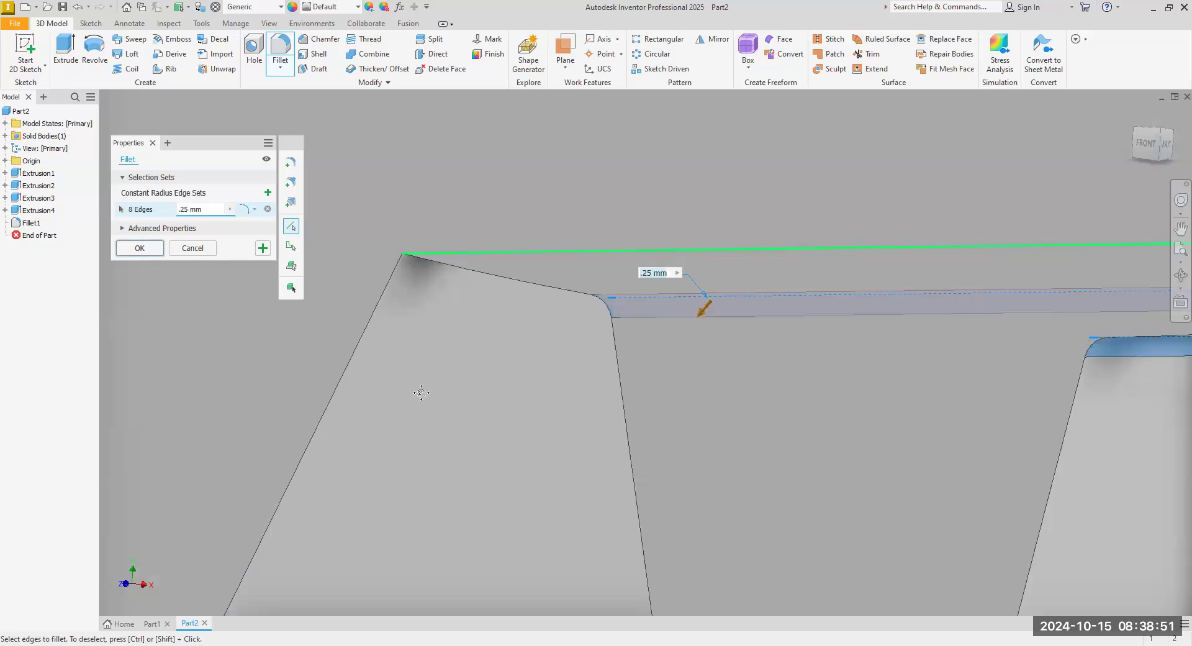
scroll(498, 338, "down", 3)
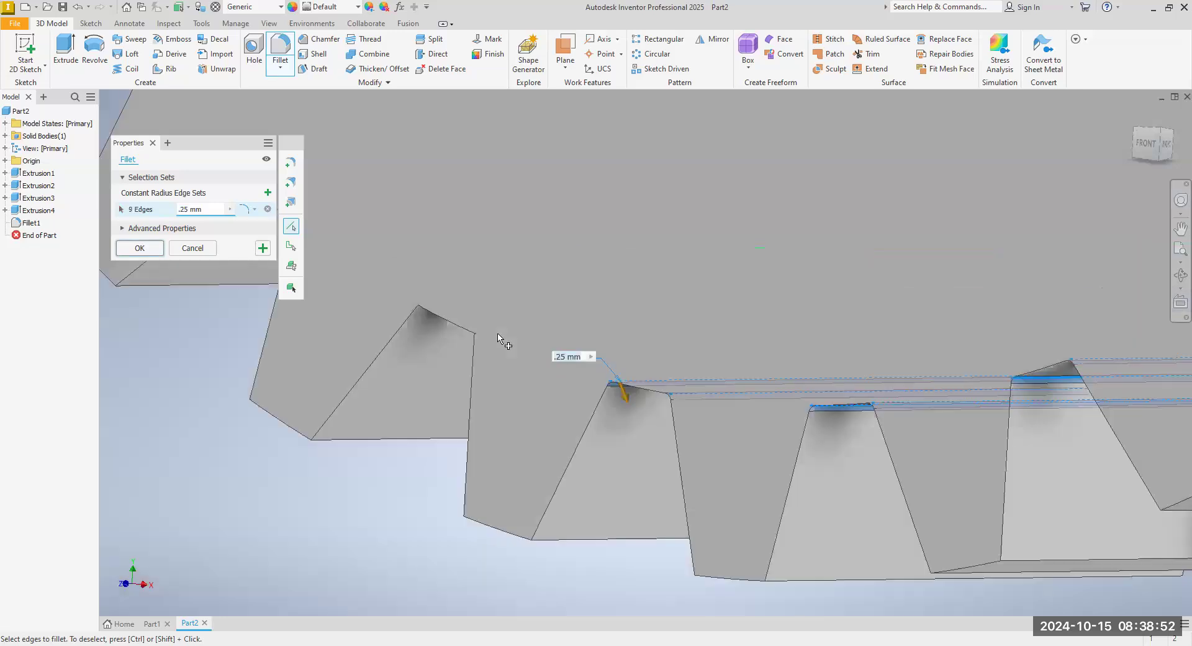
Add both root edges of the next two tooth gaps clockwise along the gear's lower left to the fillet selection.
left_click(453, 319)
scroll(442, 326, "up", 1)
left_click(431, 318)
middle_click_drag(446, 299, 612, 358)
scroll(612, 359, "down", 3)
left_click(485, 284)
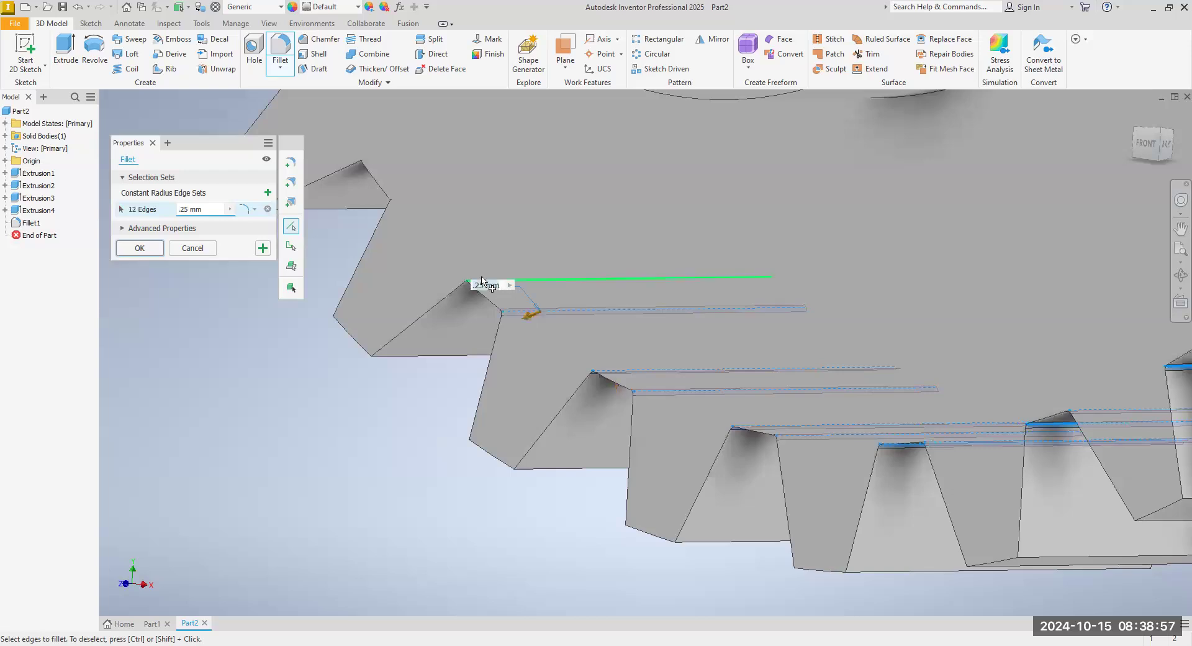
left_click(481, 277)
Continue clockwise, adding both root edges of each tooth gap up the gear's left side to the .25 mm fillet selection.
middle_click_drag(447, 220, 482, 290)
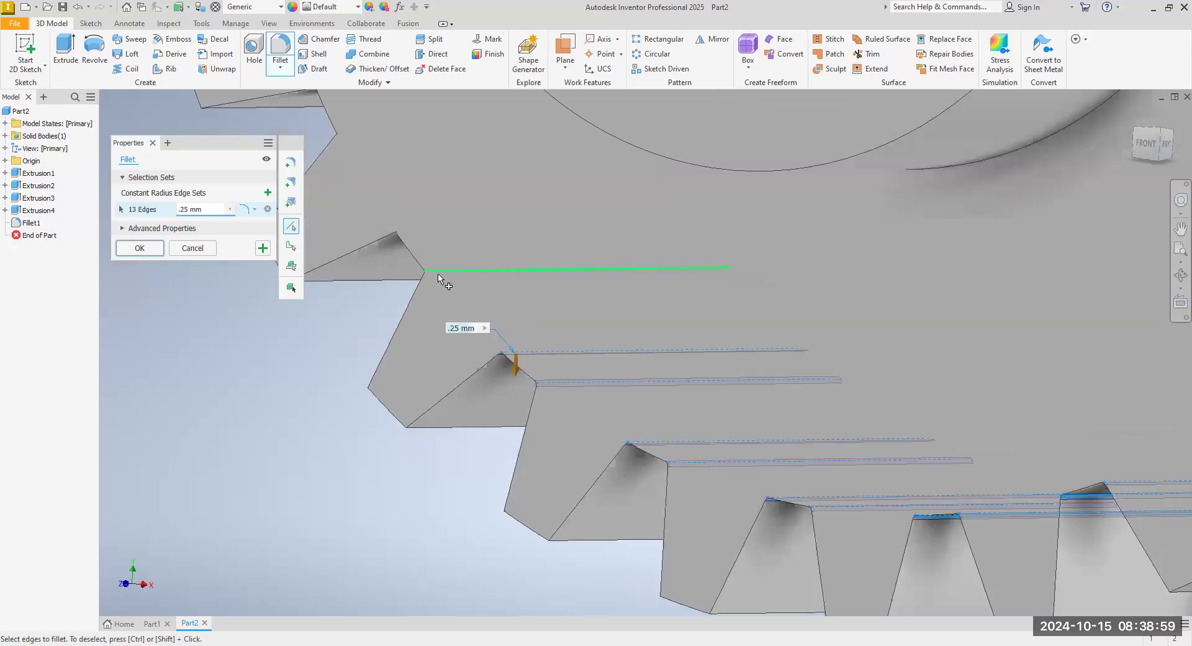
left_click(435, 264)
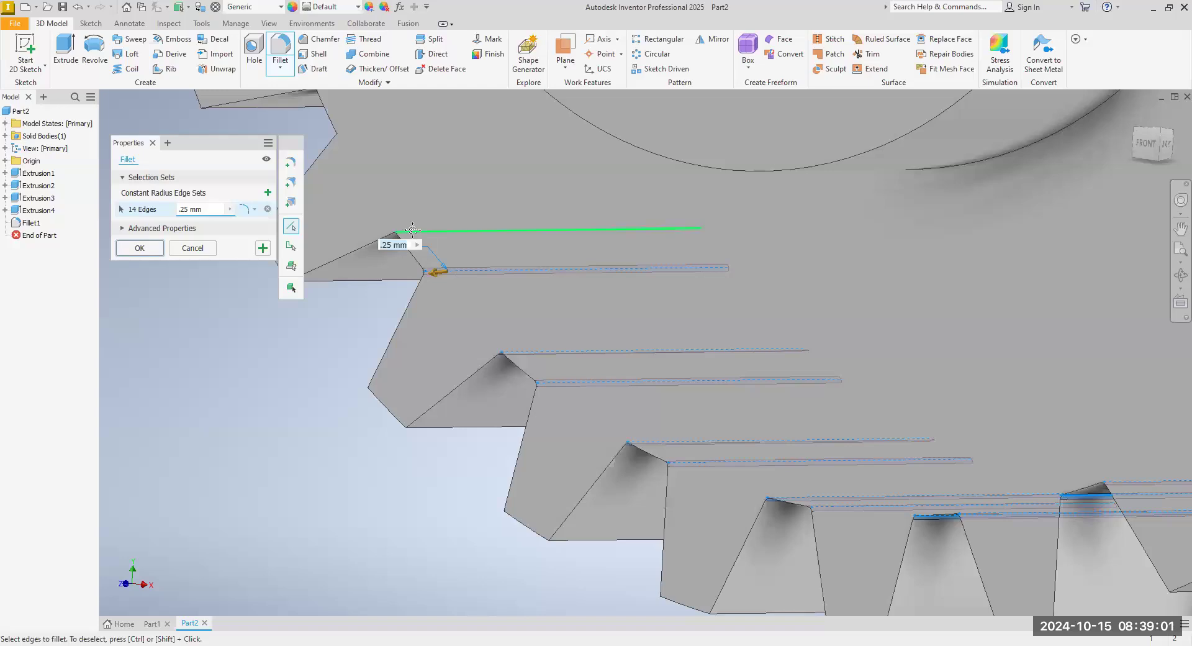
left_click(431, 232)
middle_click_drag(447, 181, 507, 289)
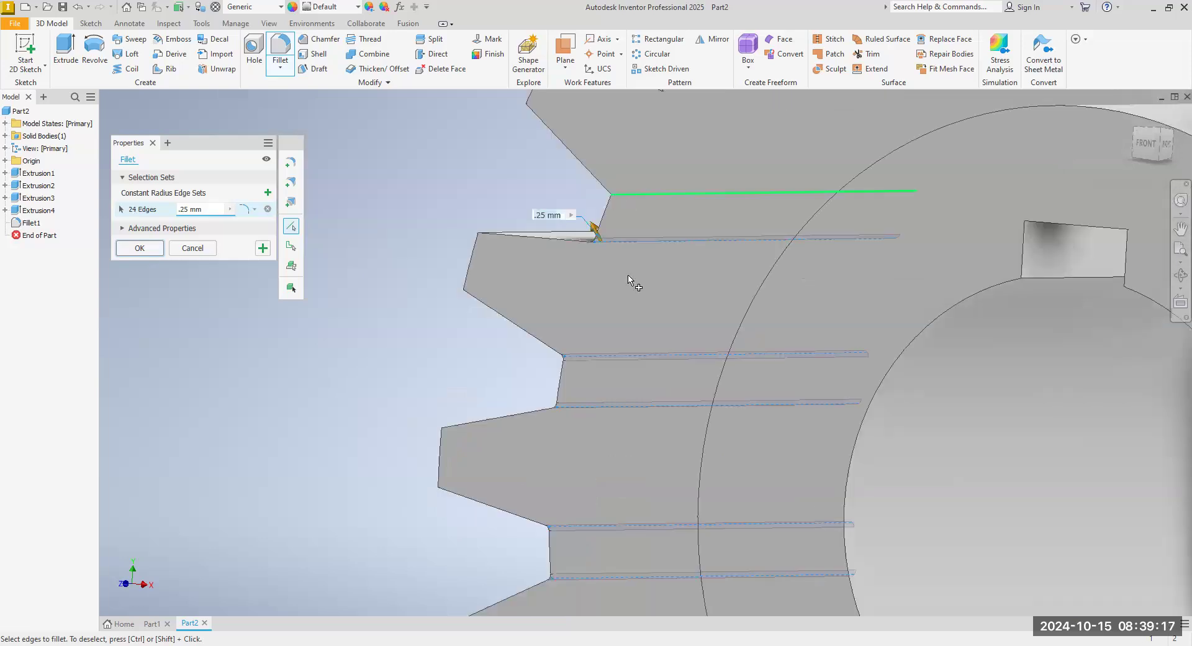
left_click(655, 242)
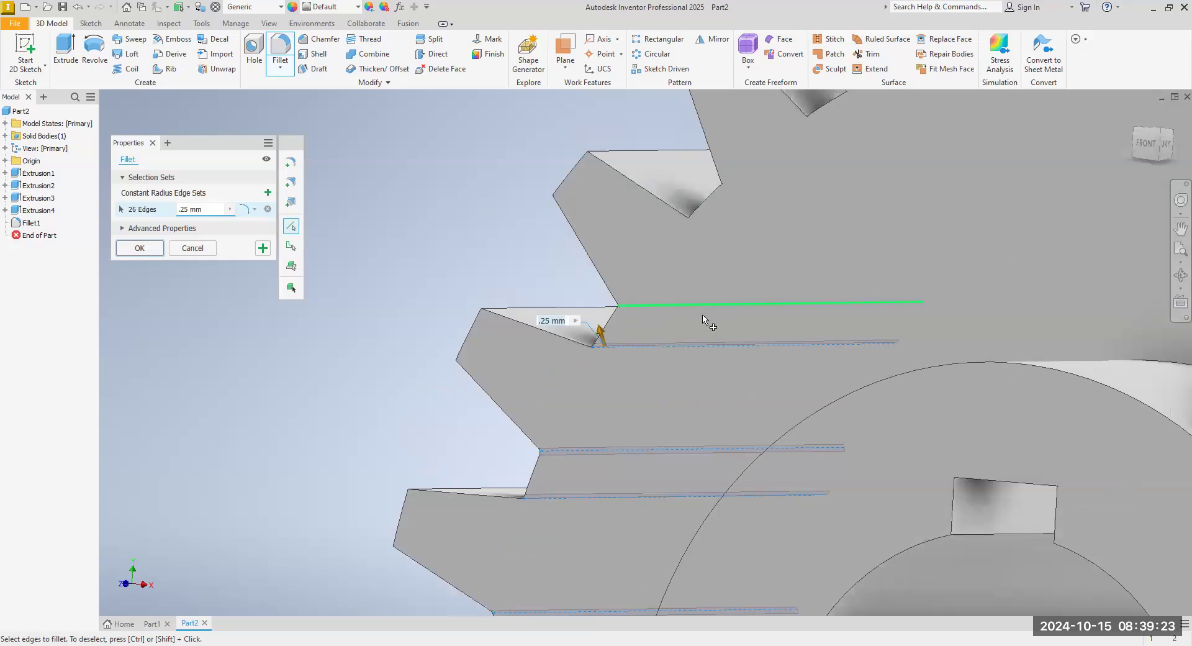
left_click(698, 341)
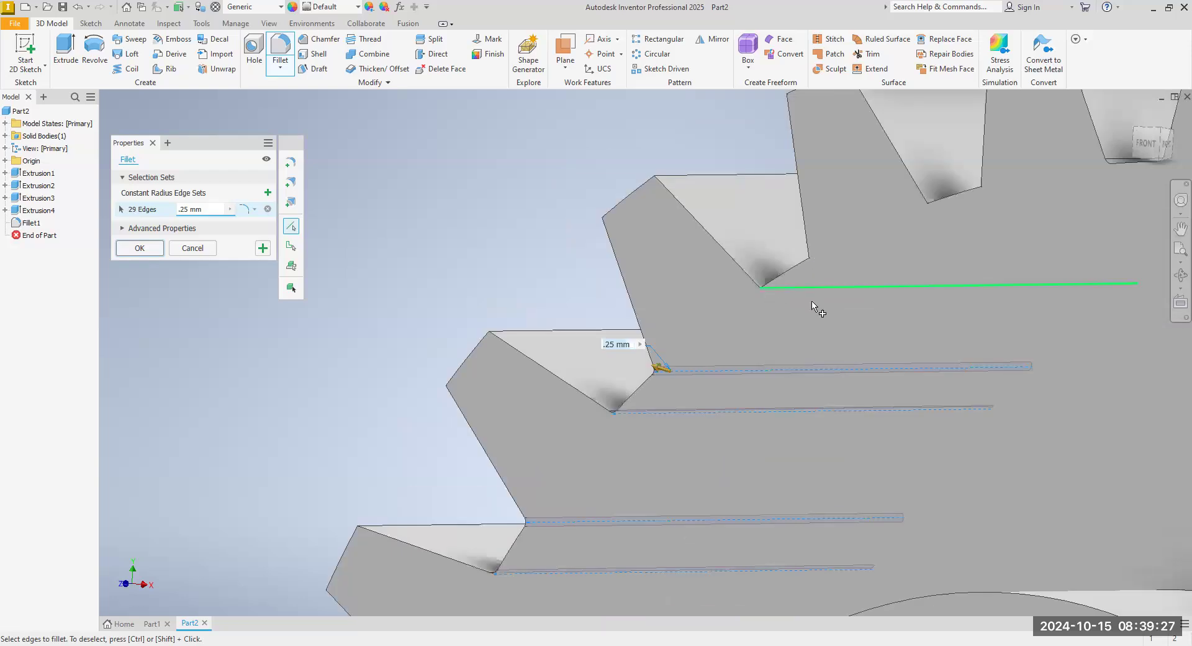
Add the remaining root edges of the upper-left tooth gaps to the selection and apply the .25 mm fillet.
left_click(847, 344)
left_click(839, 342)
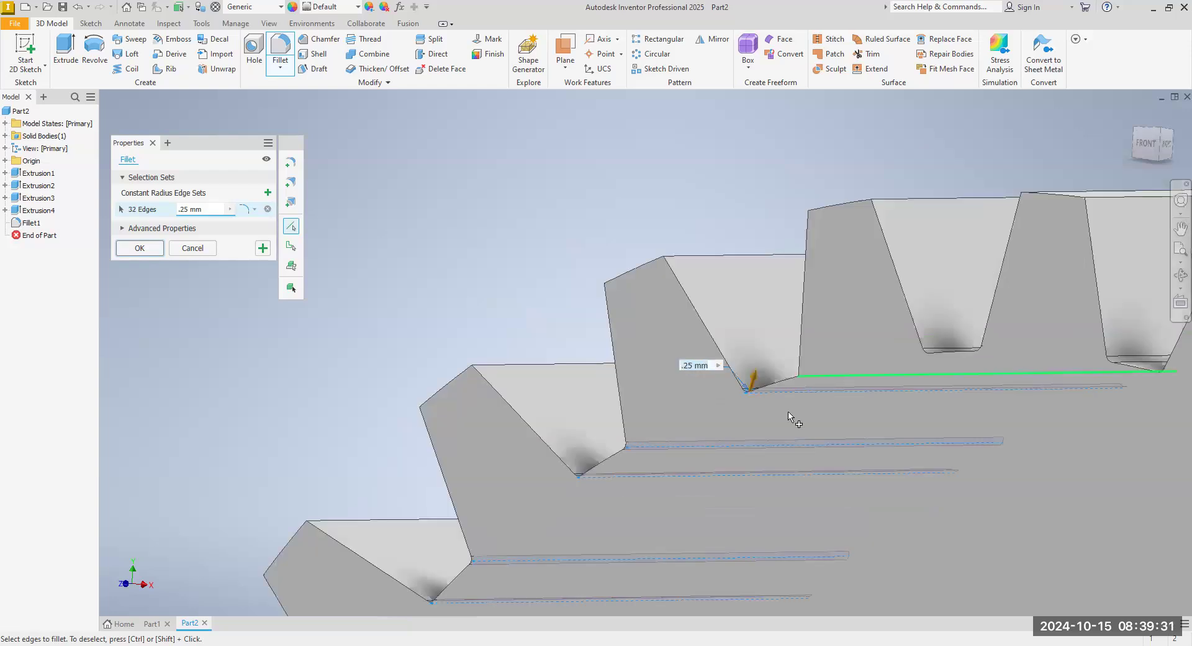
scroll(789, 413, "down", 3)
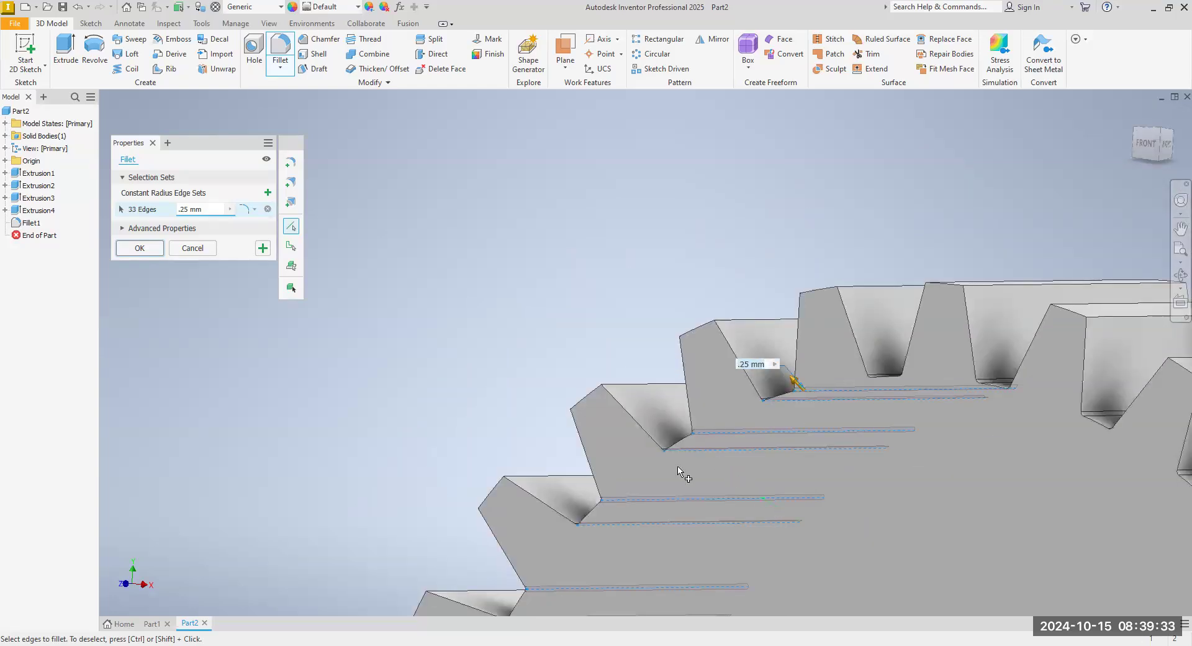
scroll(366, 363, "down", 3)
left_click(139, 247)
Examine a filleted tooth root up close, as well as the whole gear from the front and in isometric view.
scroll(599, 279, "up", 5)
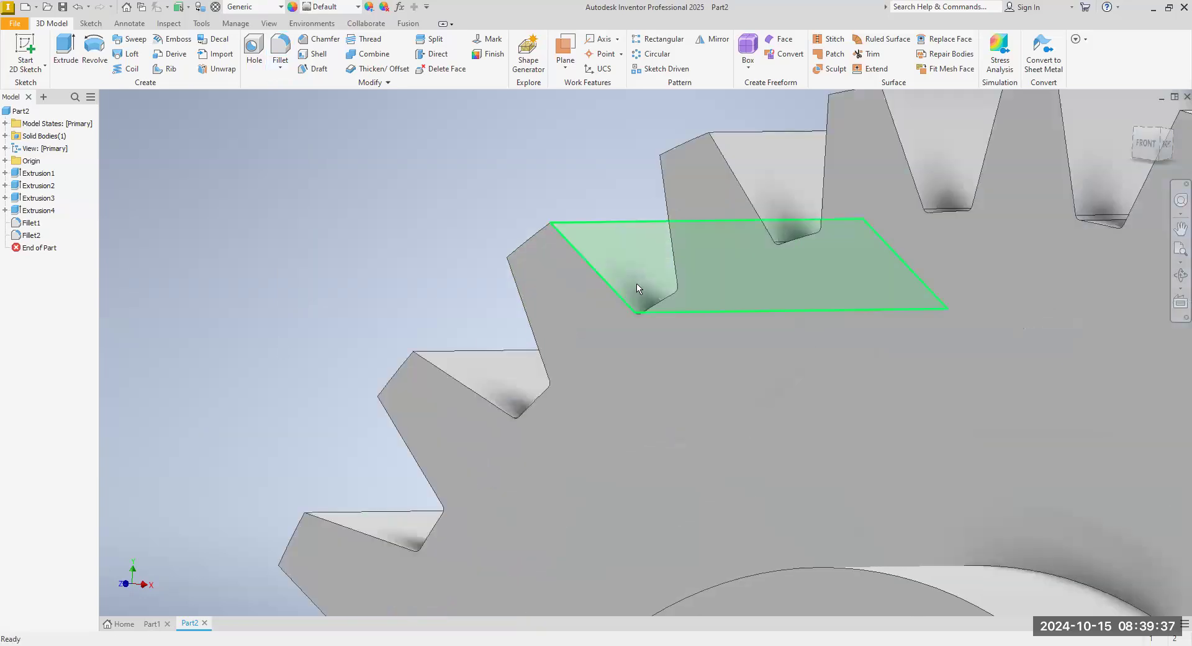
scroll(631, 317, "up", 5)
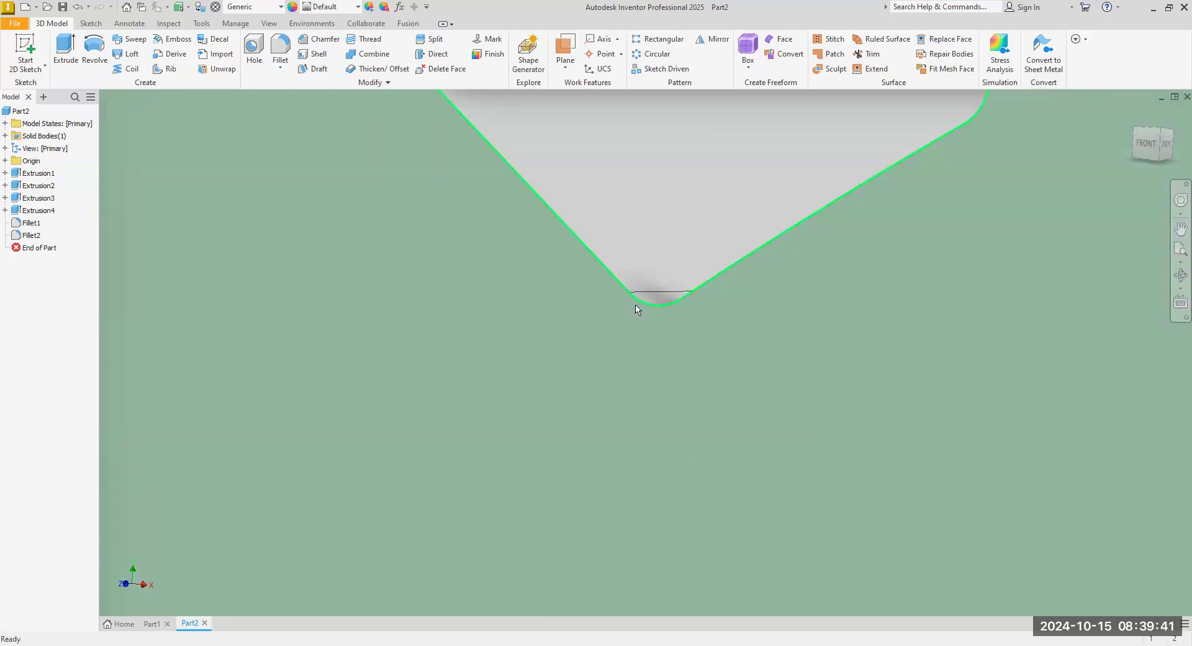
scroll(631, 322, "down", 10)
middle_click_drag(607, 340, 526, 238)
scroll(572, 303, "down", 3)
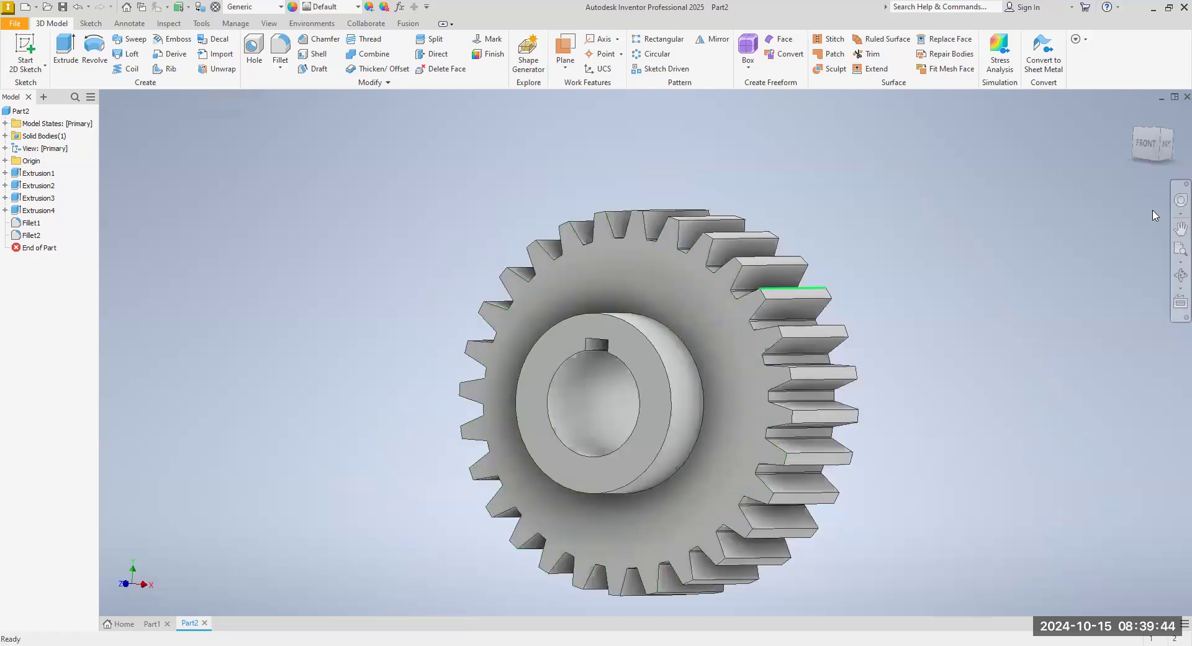
left_click(1141, 153)
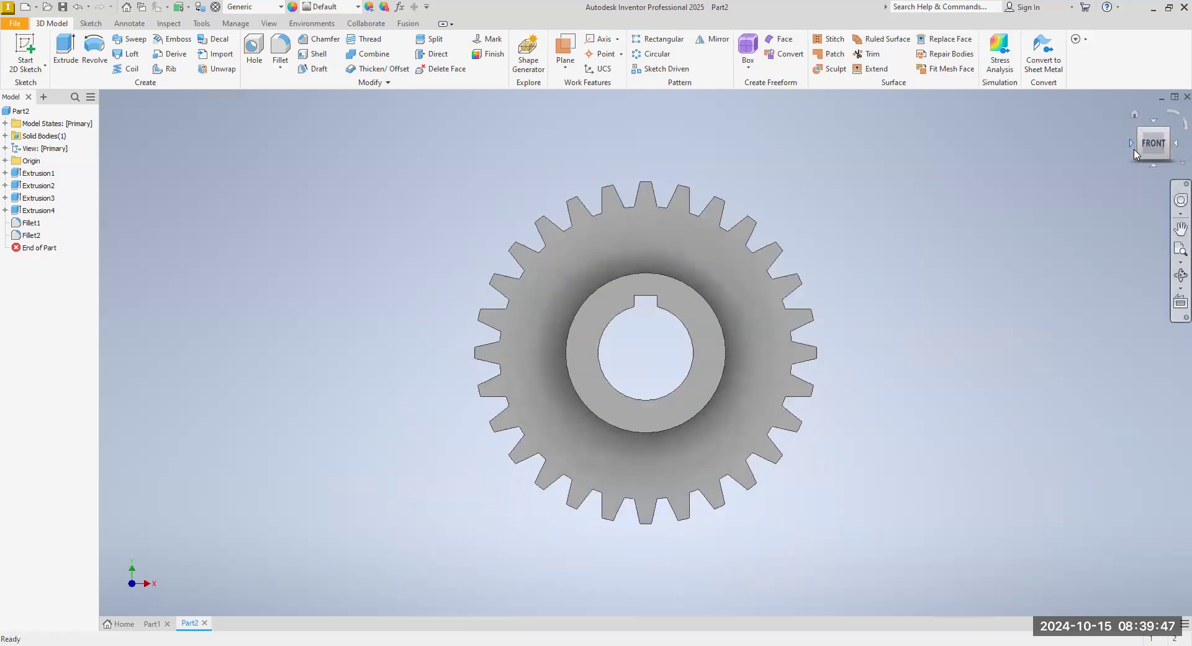
left_click(1168, 135)
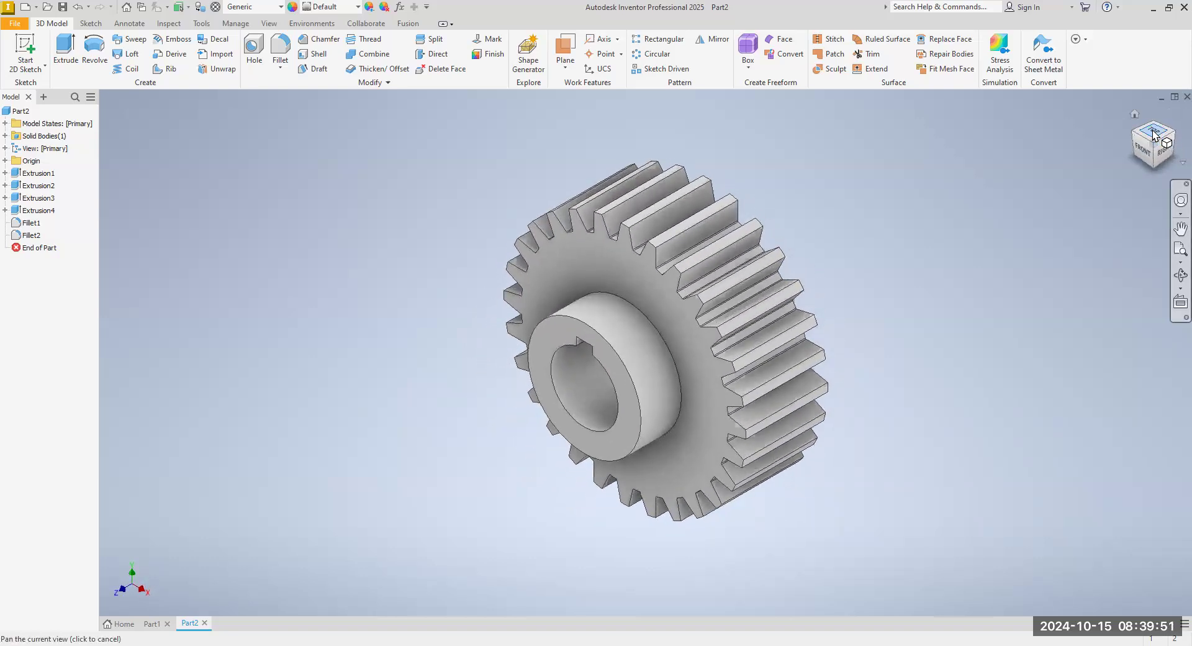
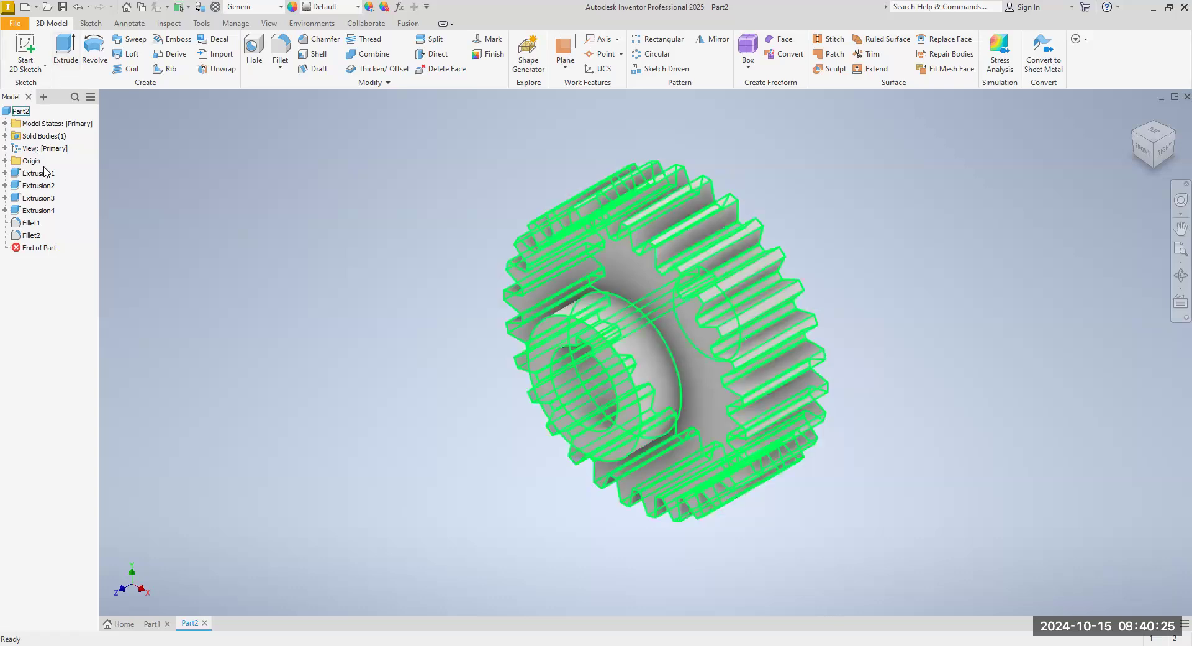
Make the origin XZ plane visible in the model.
left_click(6, 161)
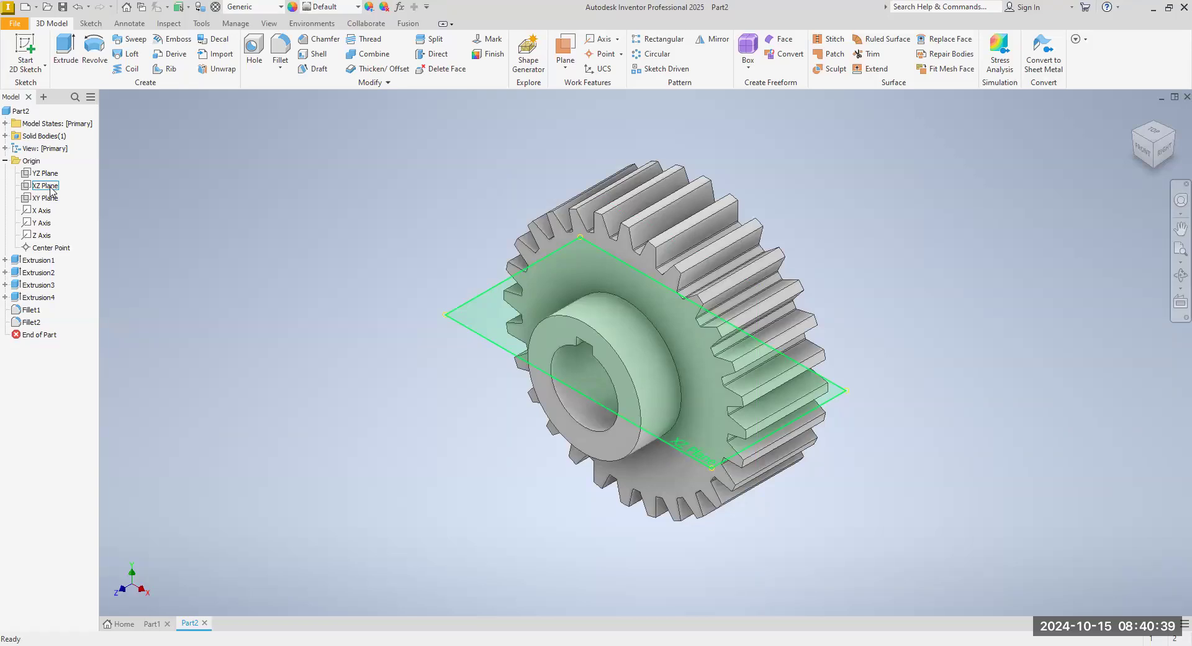
right_click(52, 189)
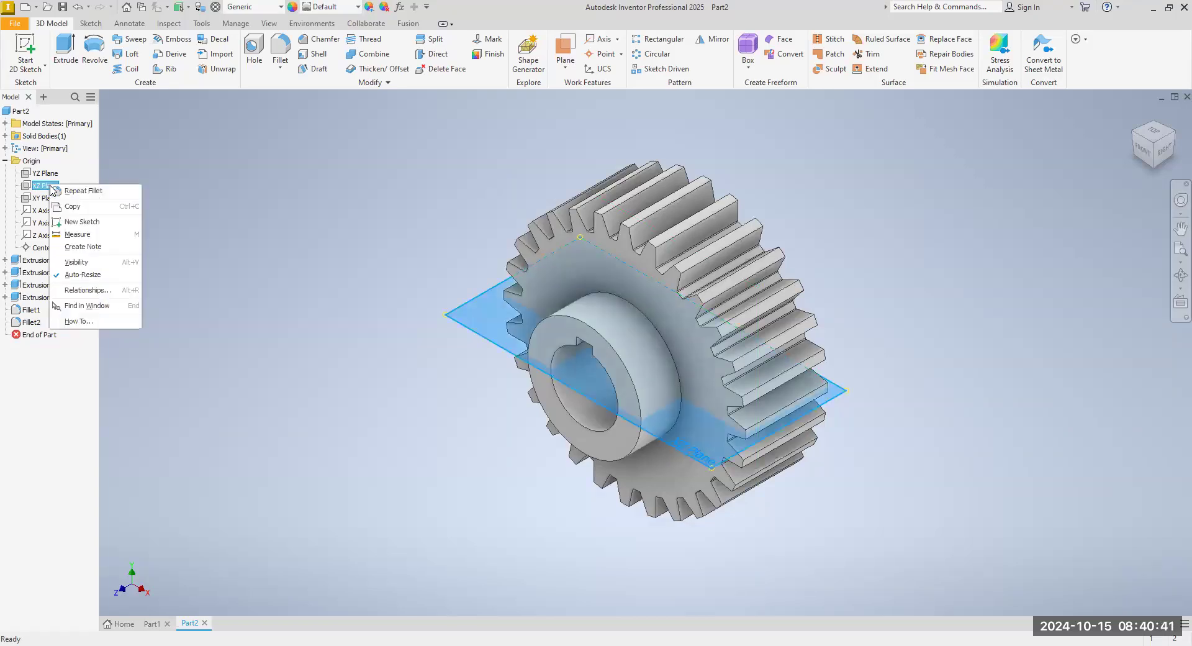
left_click(77, 262)
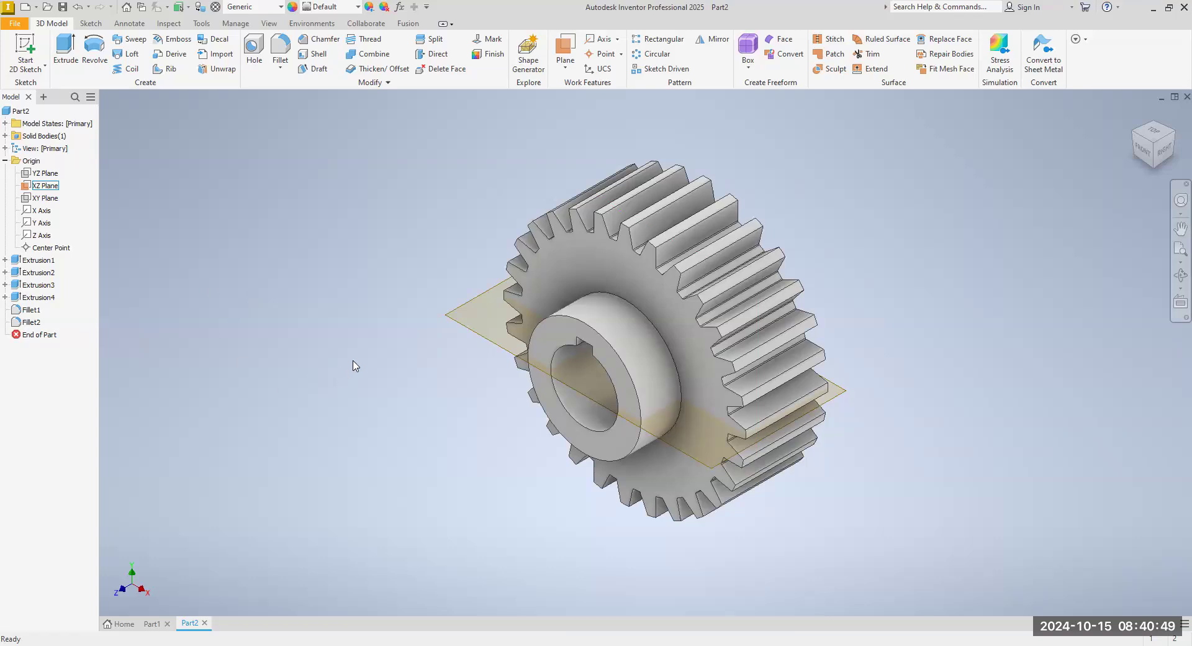
Start a new 2D sketch on the XZ plane.
middle_click_drag(354, 364, 207, 377)
scroll(213, 378, "up", 2)
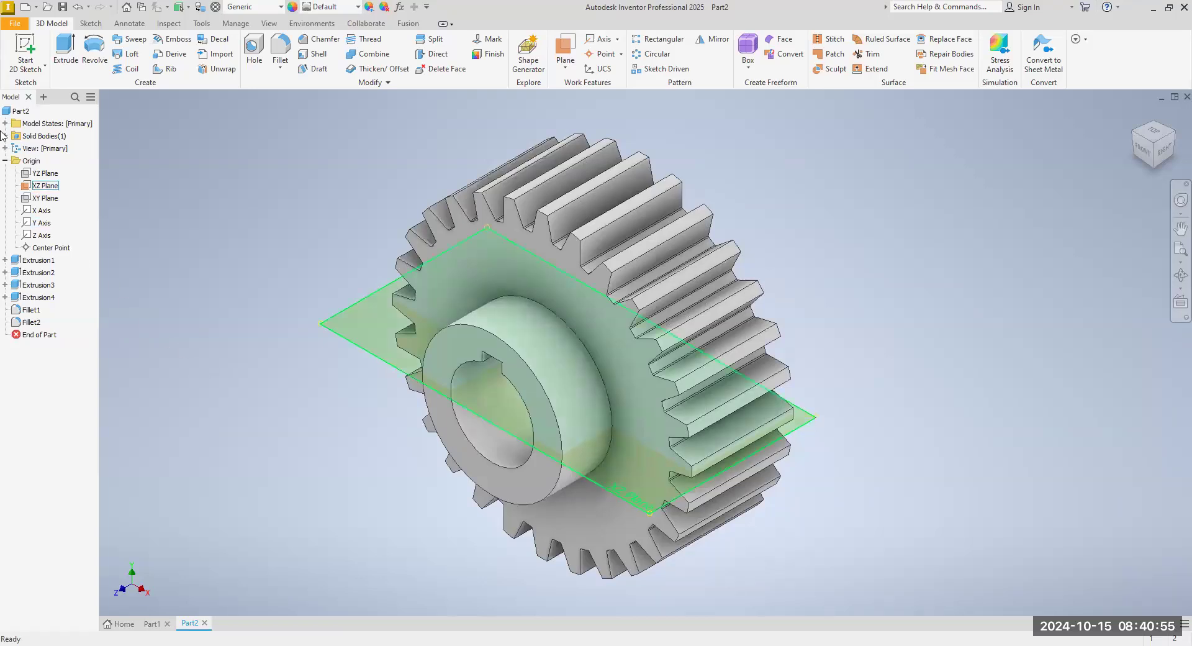
left_click(31, 69)
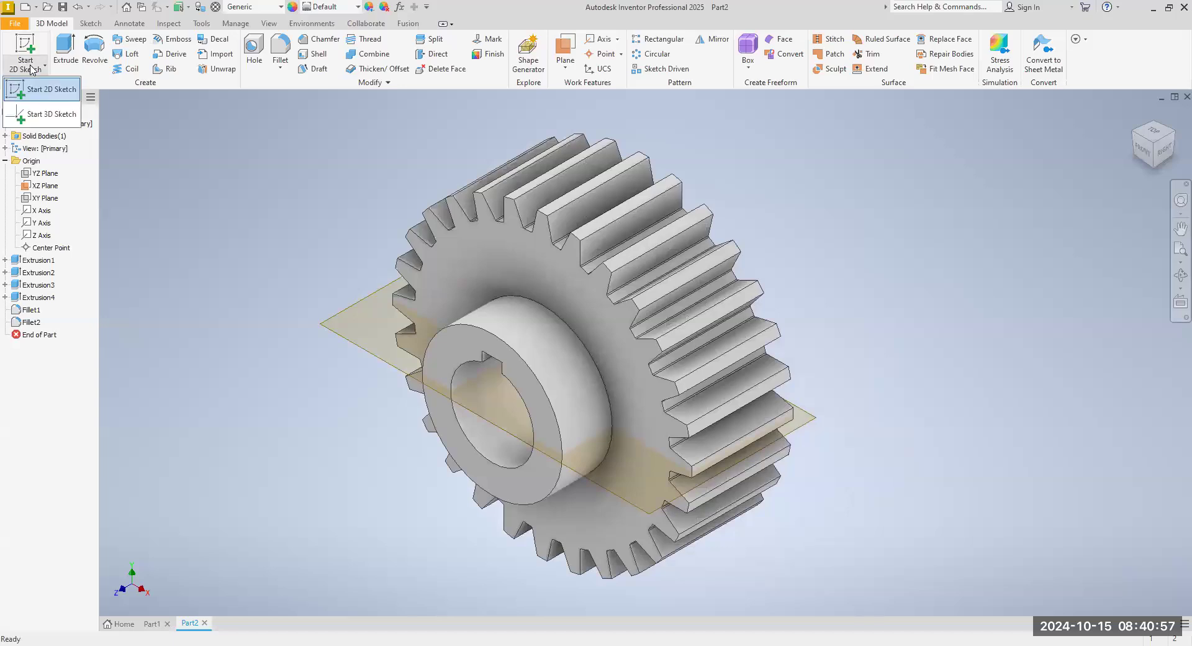
left_click(32, 91)
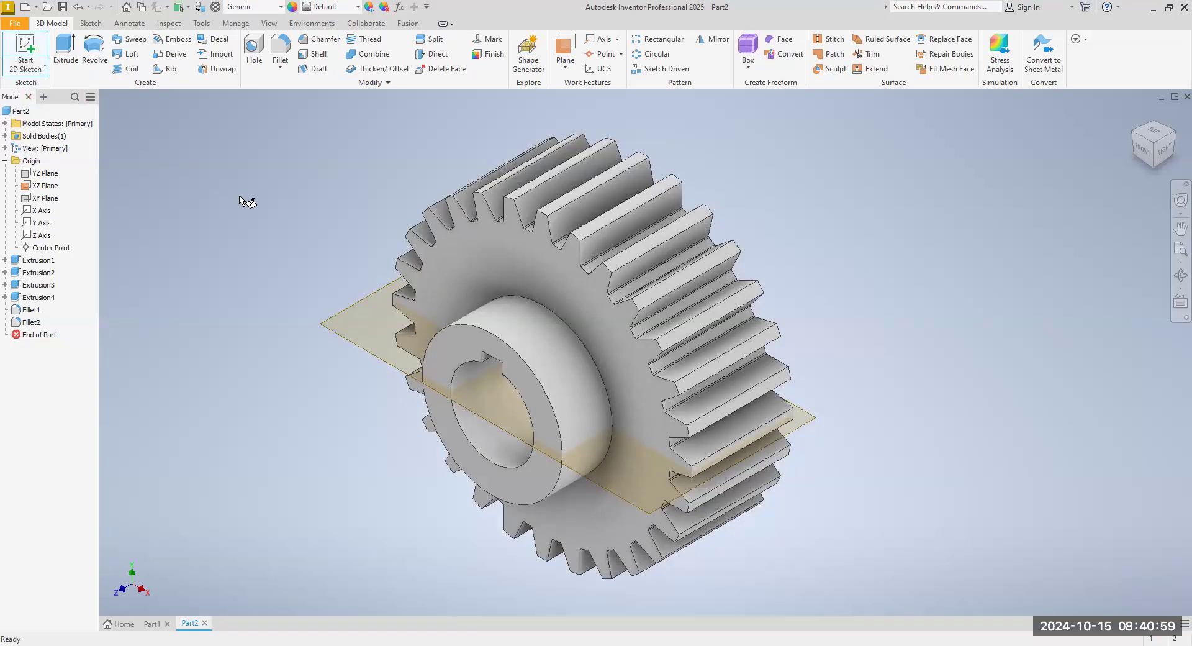
left_click(339, 316)
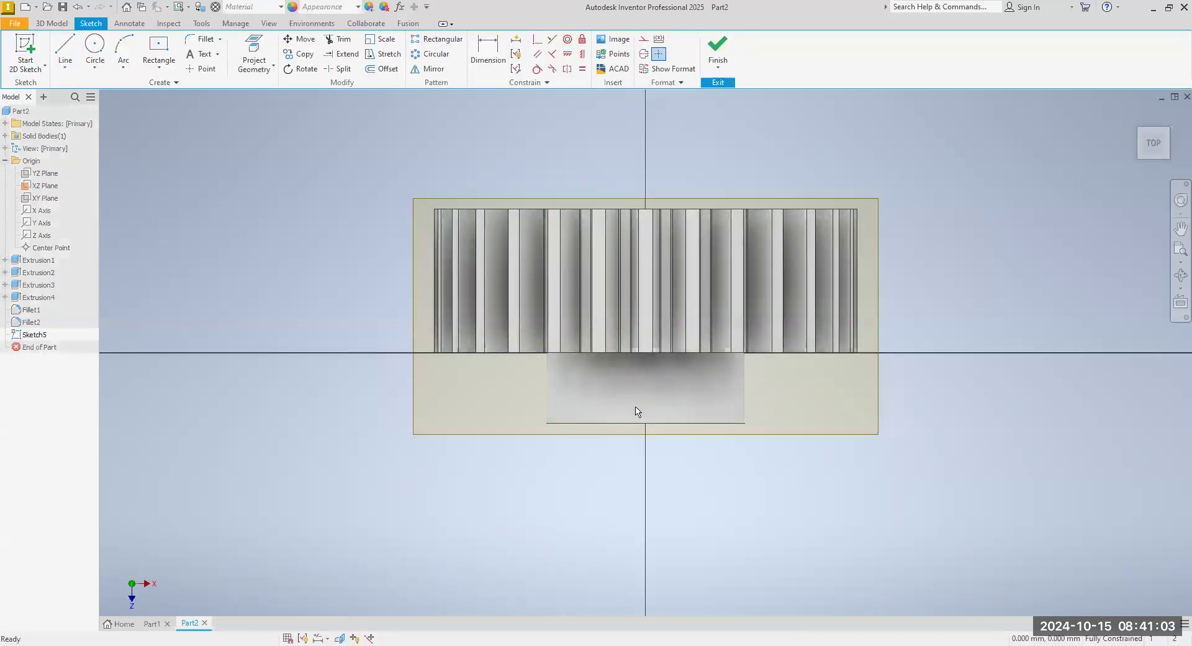
Project the keyway edges inside the bore into the XZ plane sketch with Project Geometry.
scroll(584, 486, "down", 3)
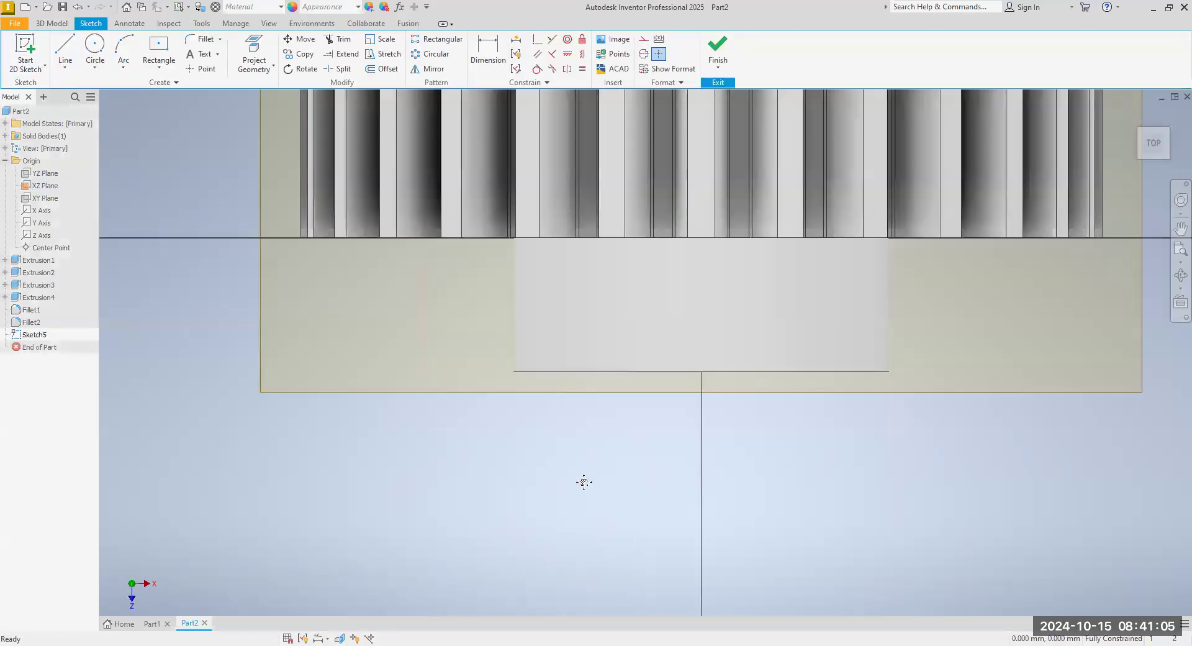
scroll(584, 484, "up", 1)
scroll(586, 483, "up", 3)
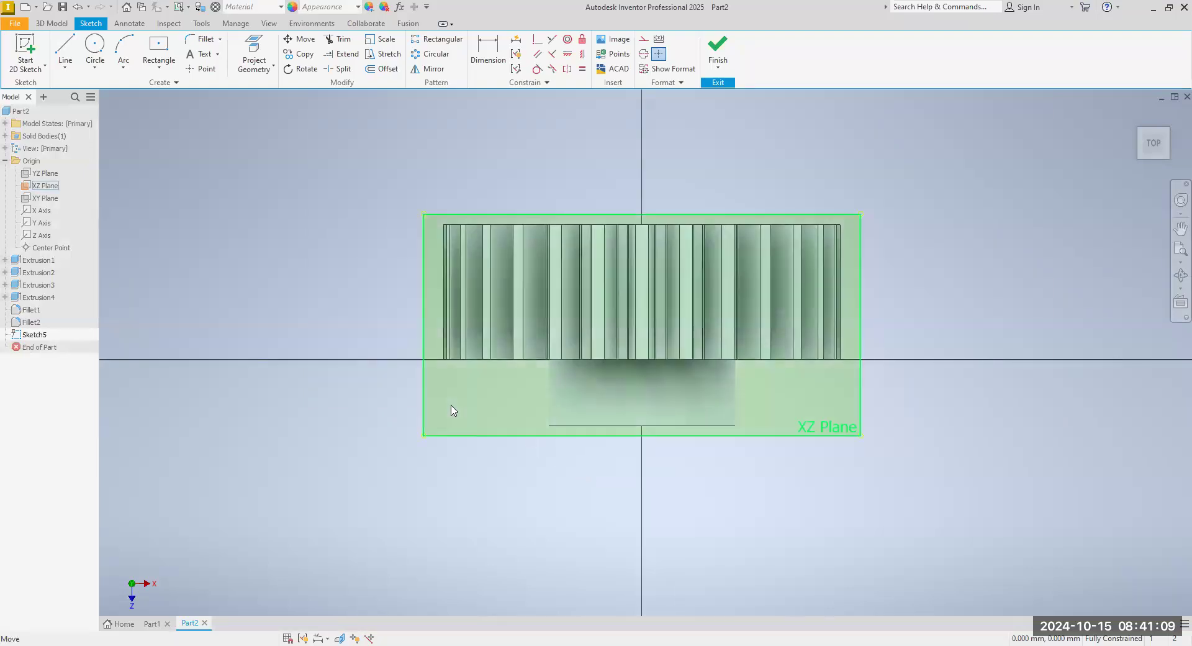
left_click(252, 72)
left_click(292, 89)
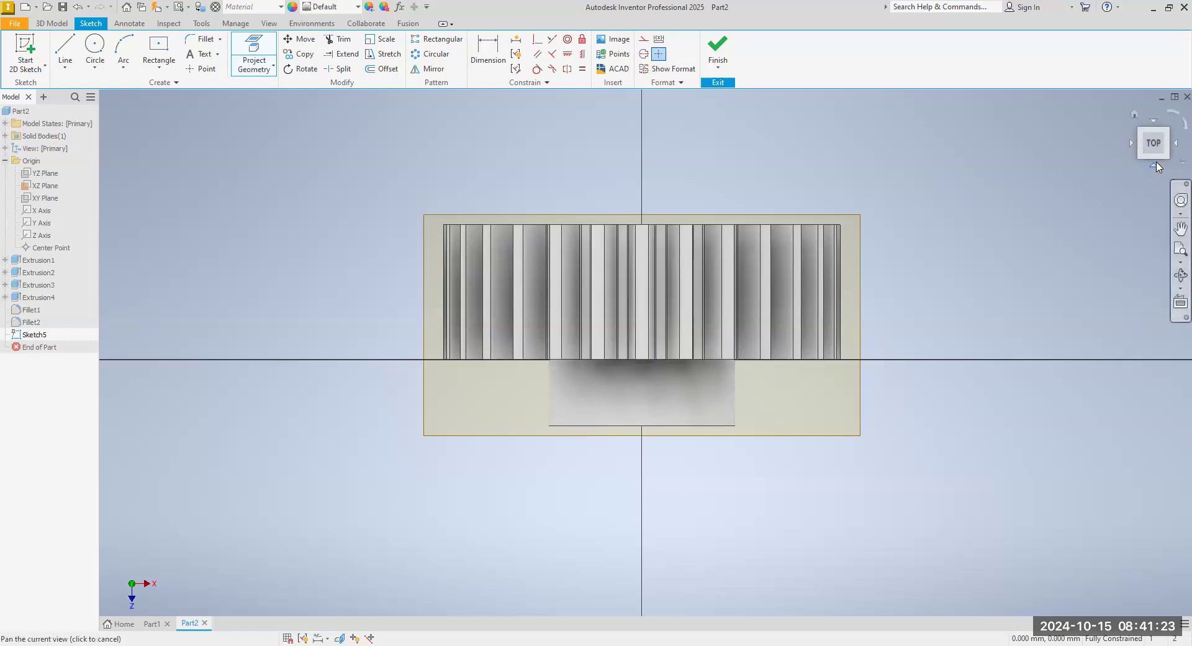
left_click(1155, 162)
left_click(1155, 160)
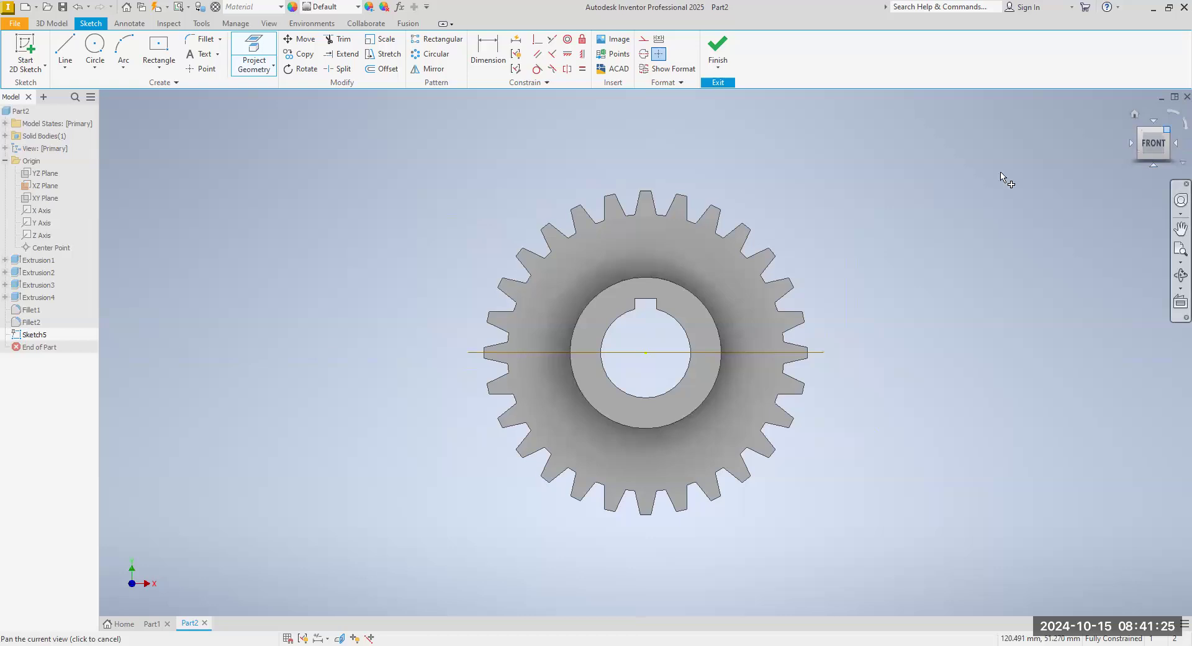
key("F6")
scroll(574, 386, "up", 3)
scroll(577, 428, "down", 3)
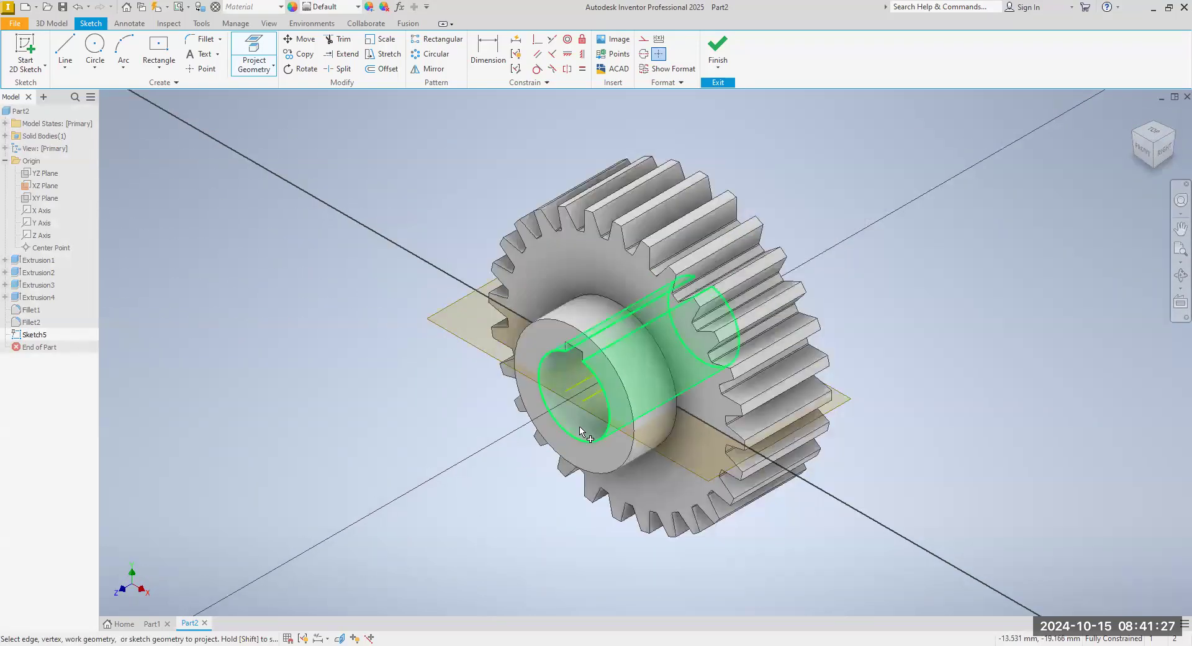
scroll(579, 432, "up", 3)
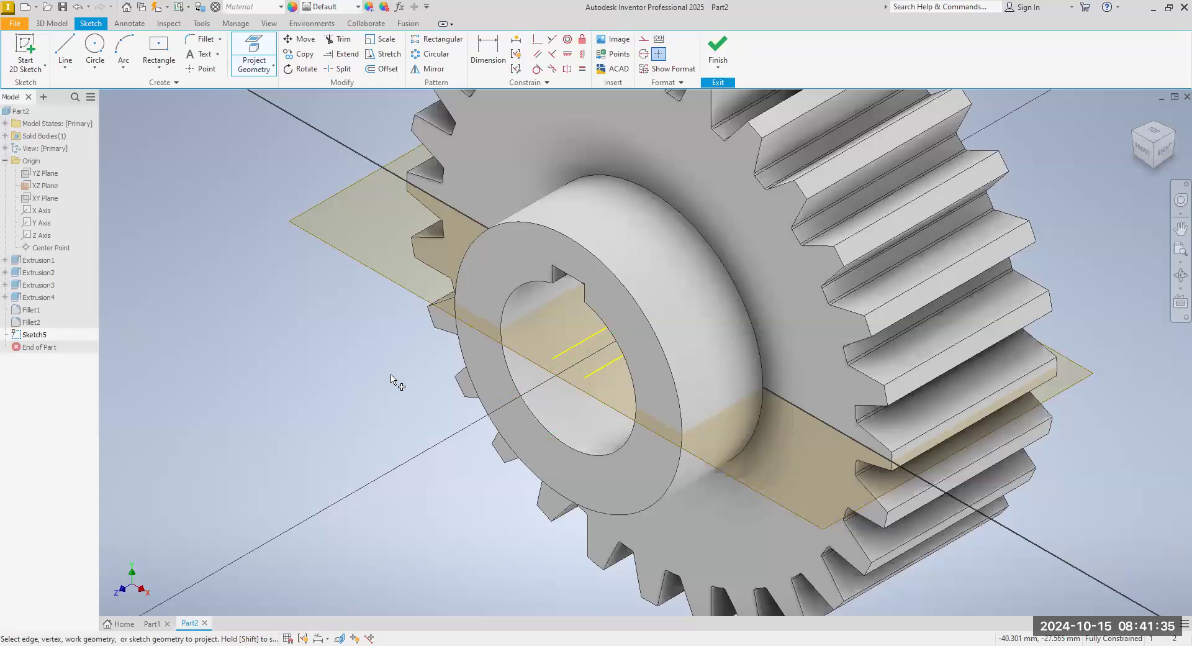
scroll(390, 380, "down", 3)
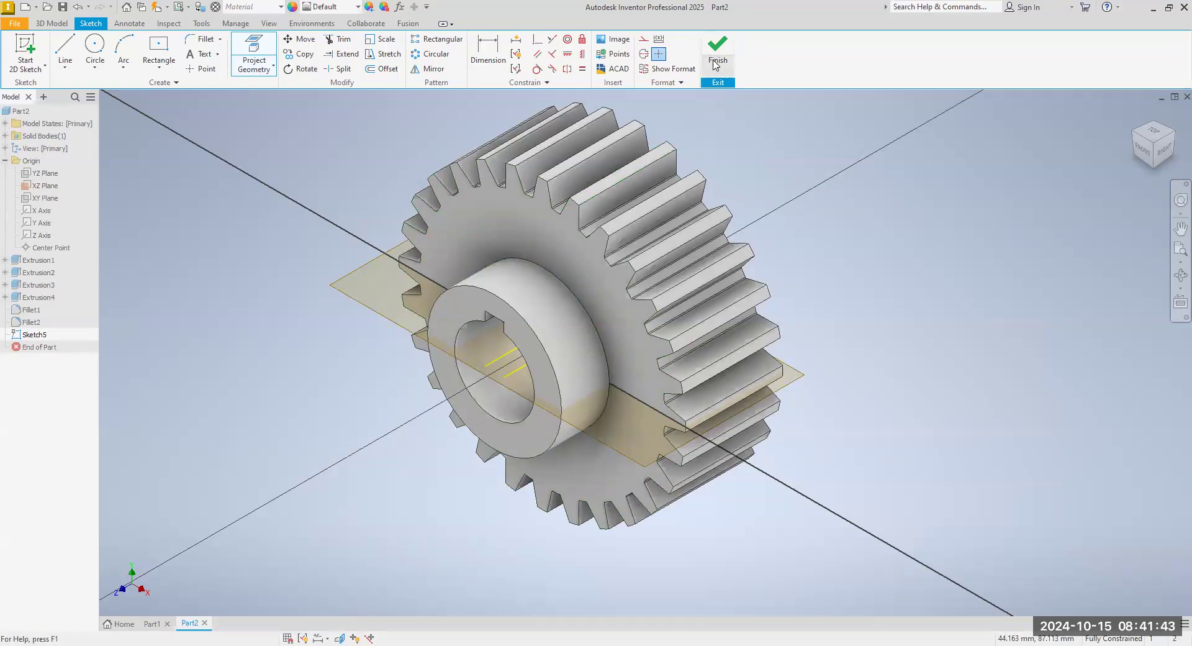
Finish the sketch on the XZ plane.
right_click(389, 287)
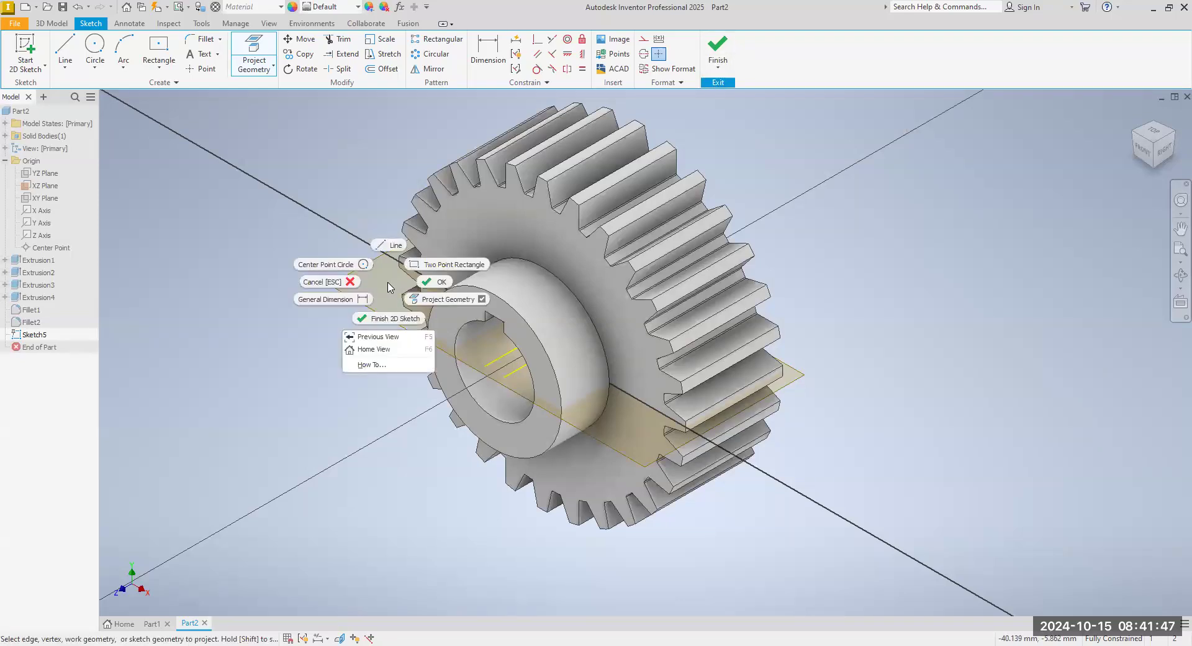
left_click(690, 174)
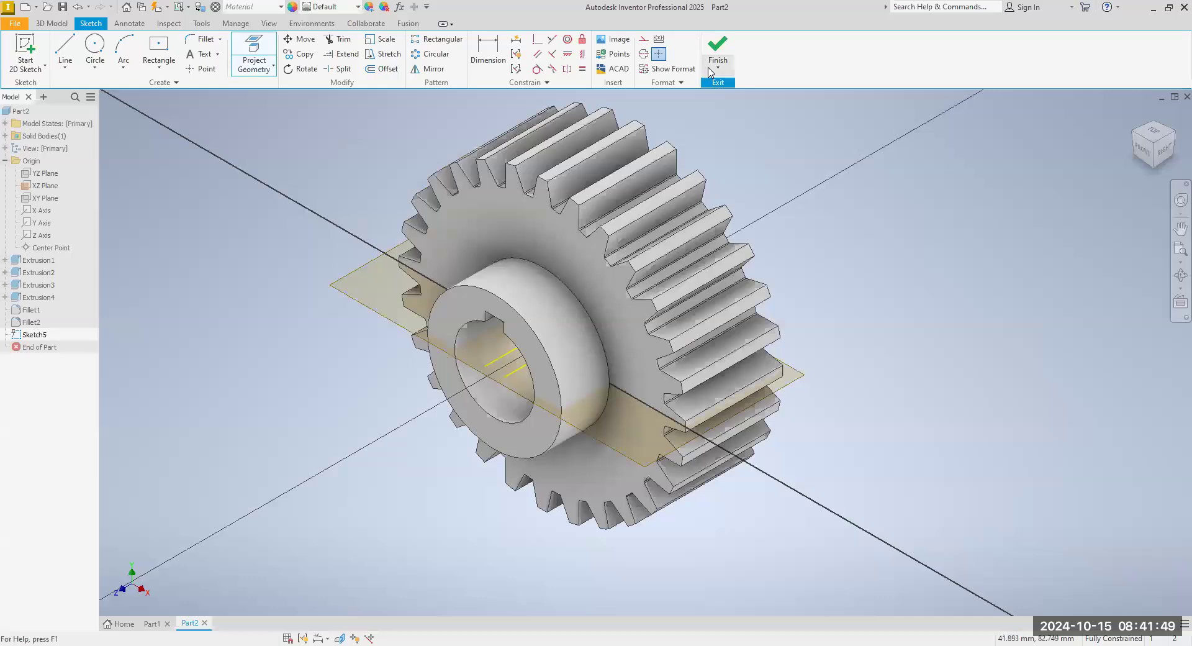
left_click(721, 83)
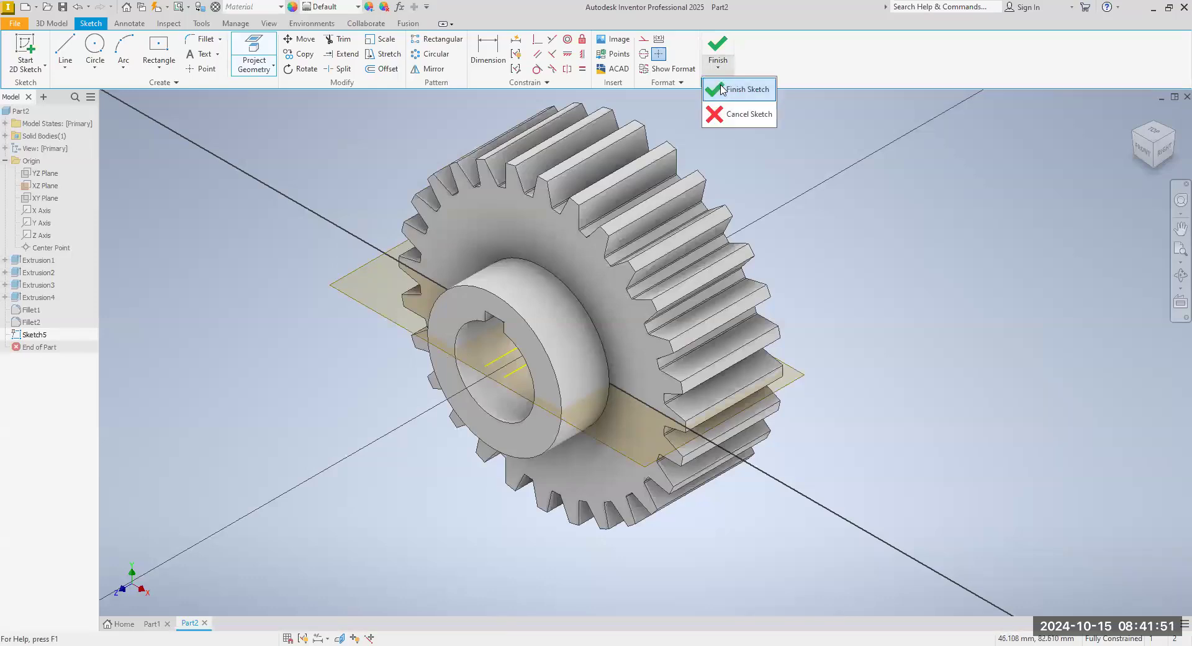
left_click(725, 88)
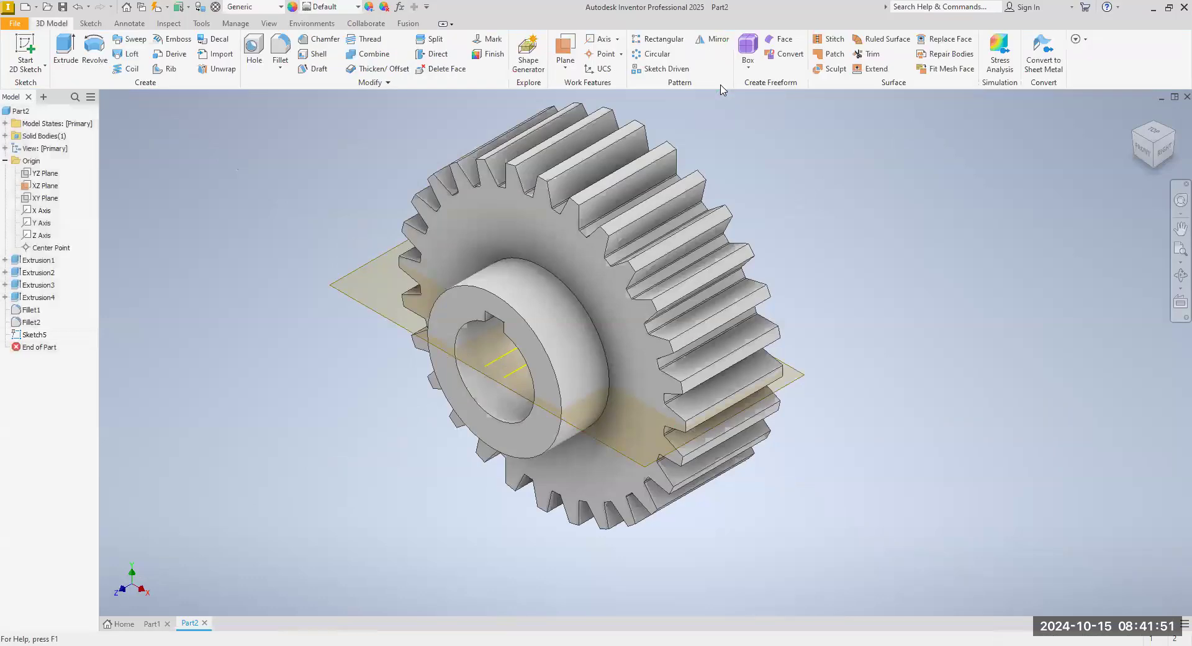
right_click(393, 296)
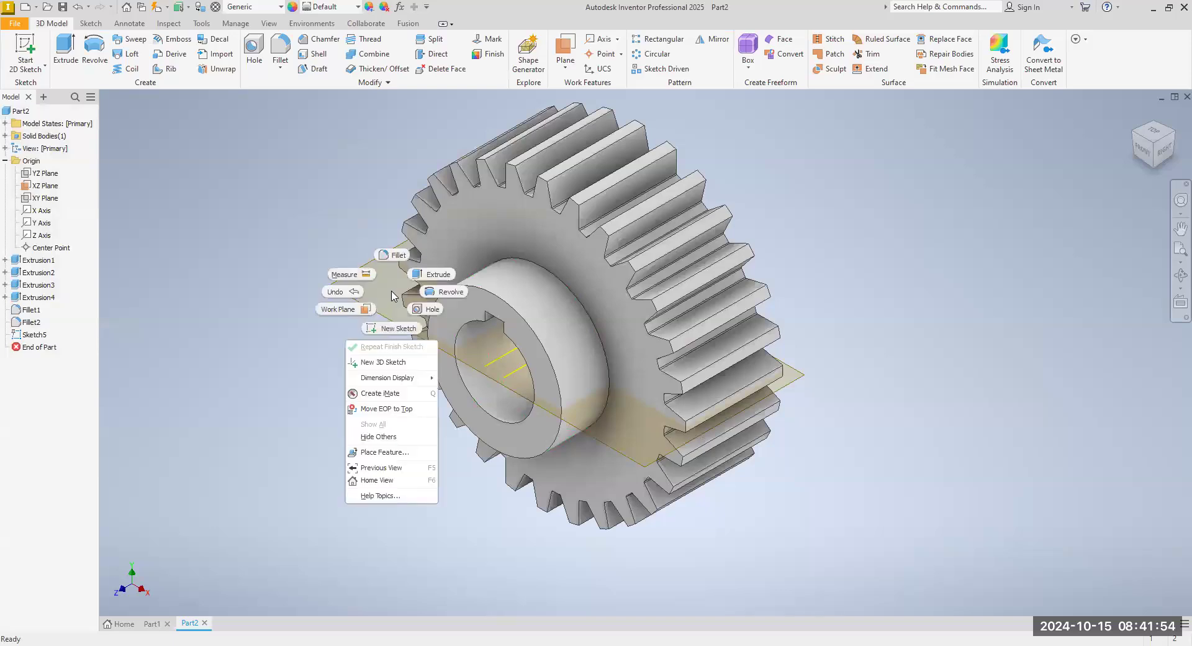
left_click(342, 261)
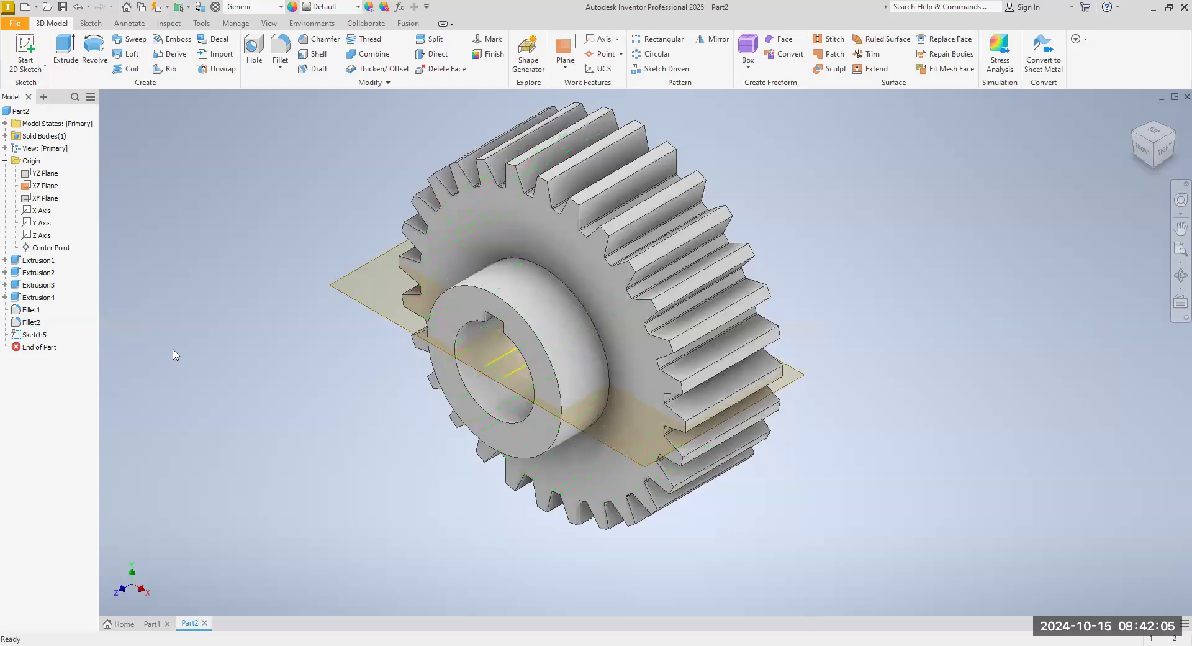
right_click(55, 187)
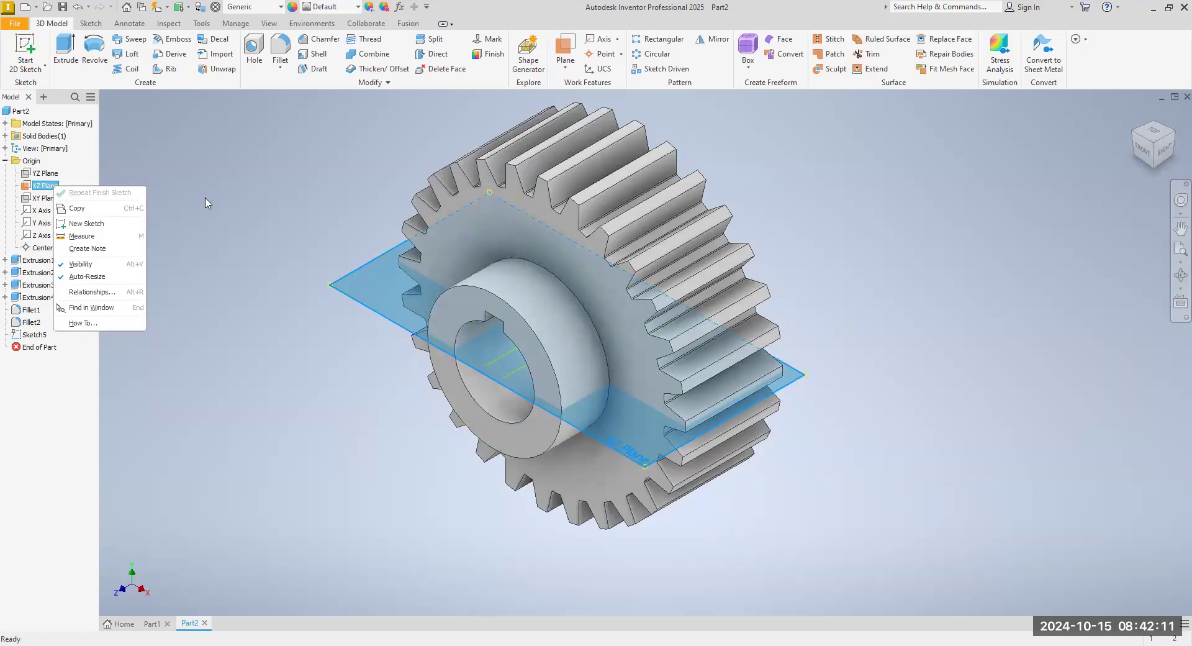
key("Escape")
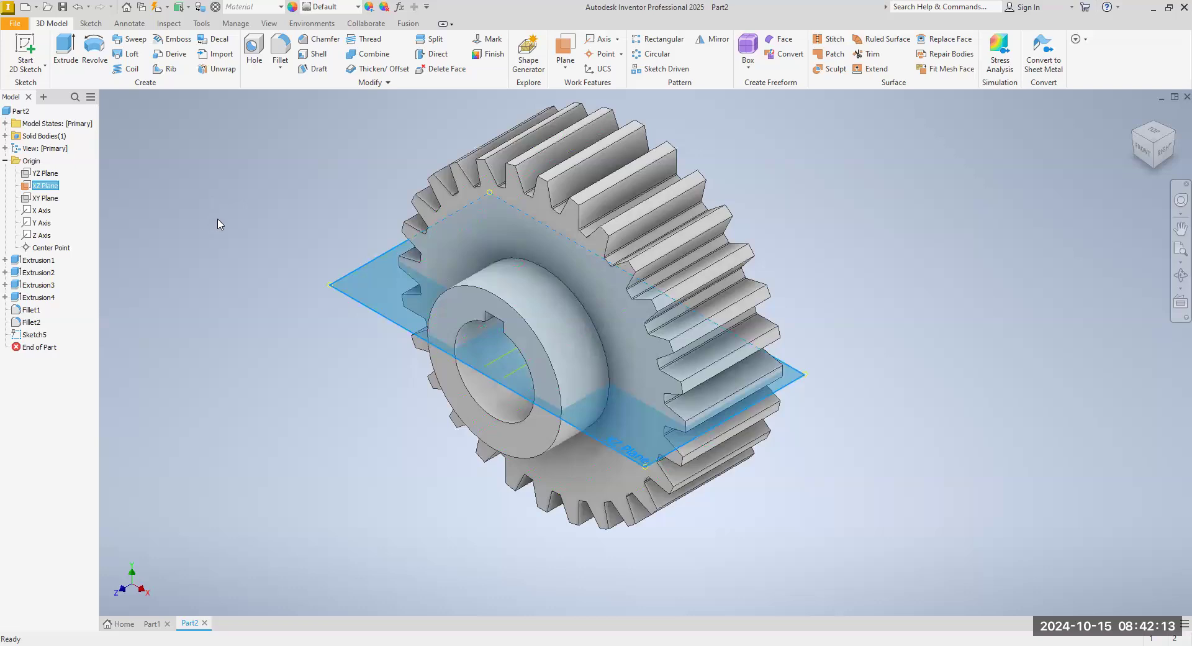
left_click(217, 223)
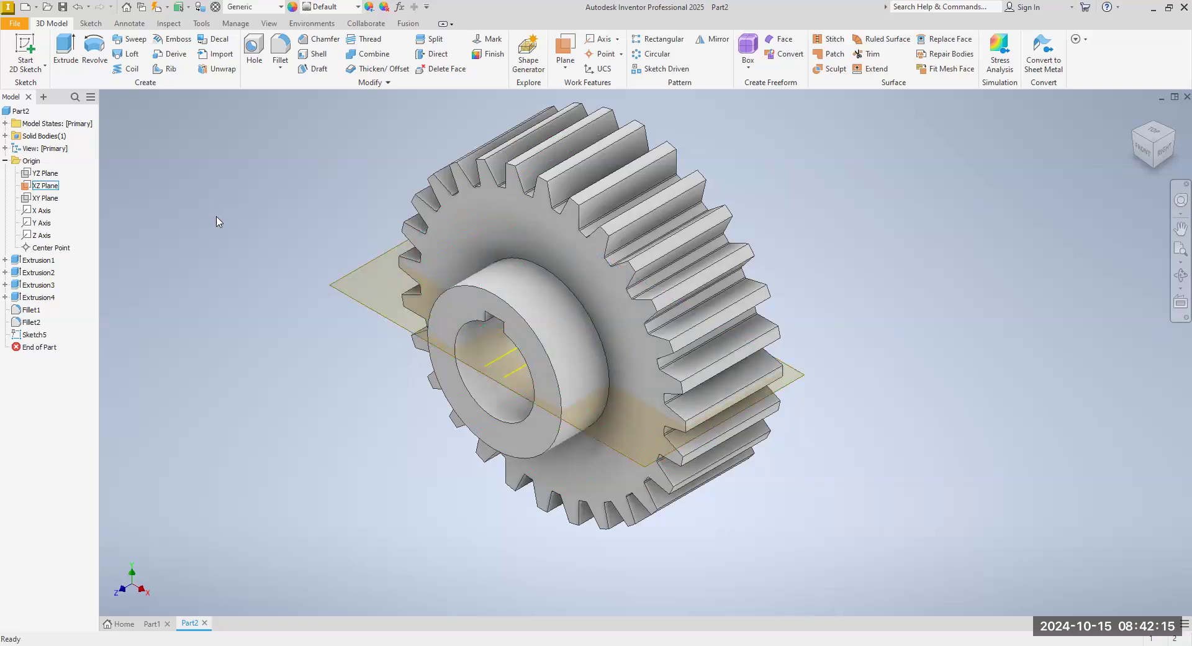
left_click(1151, 131)
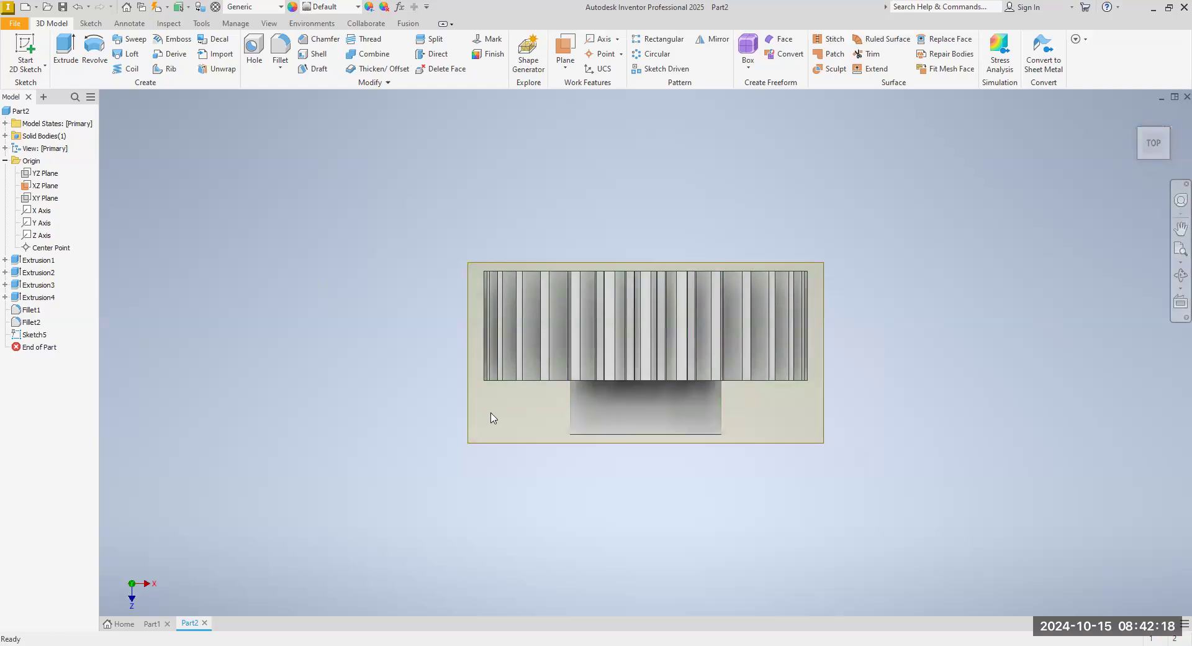
right_click(648, 416)
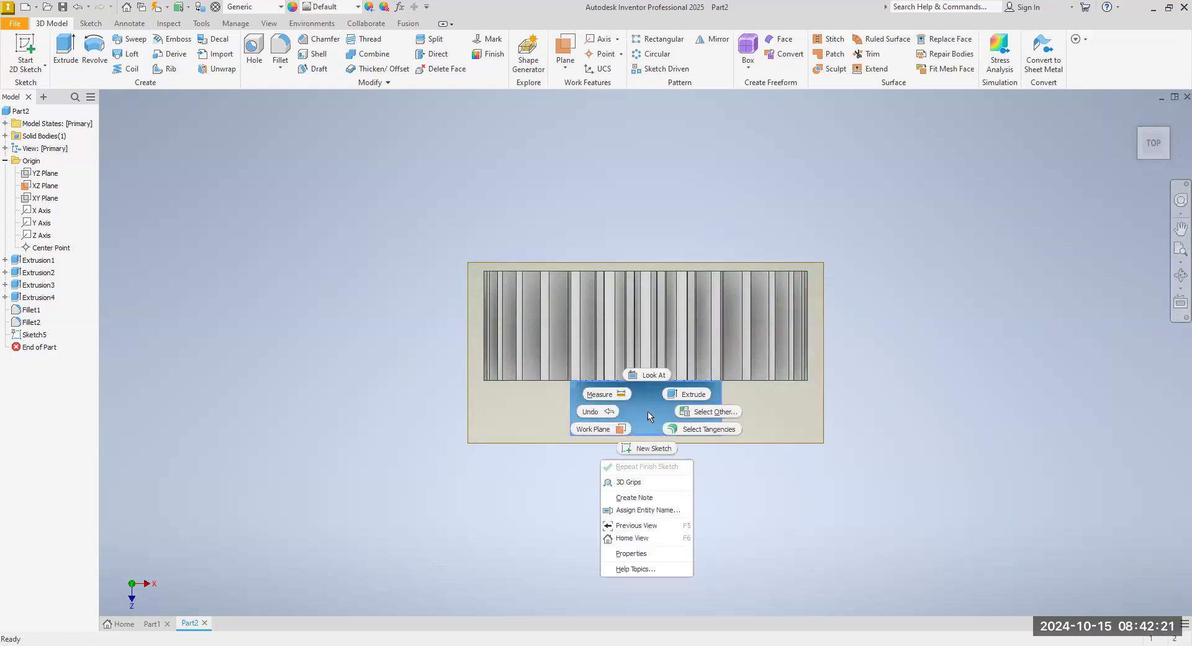
left_click(648, 416)
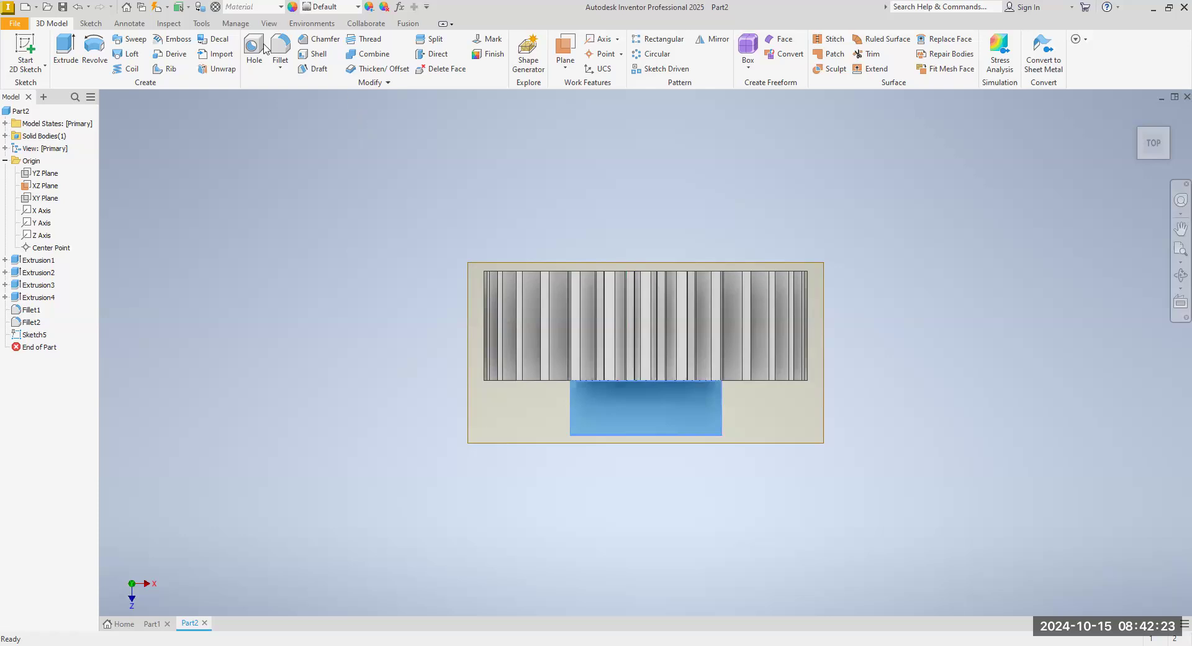
left_click(266, 23)
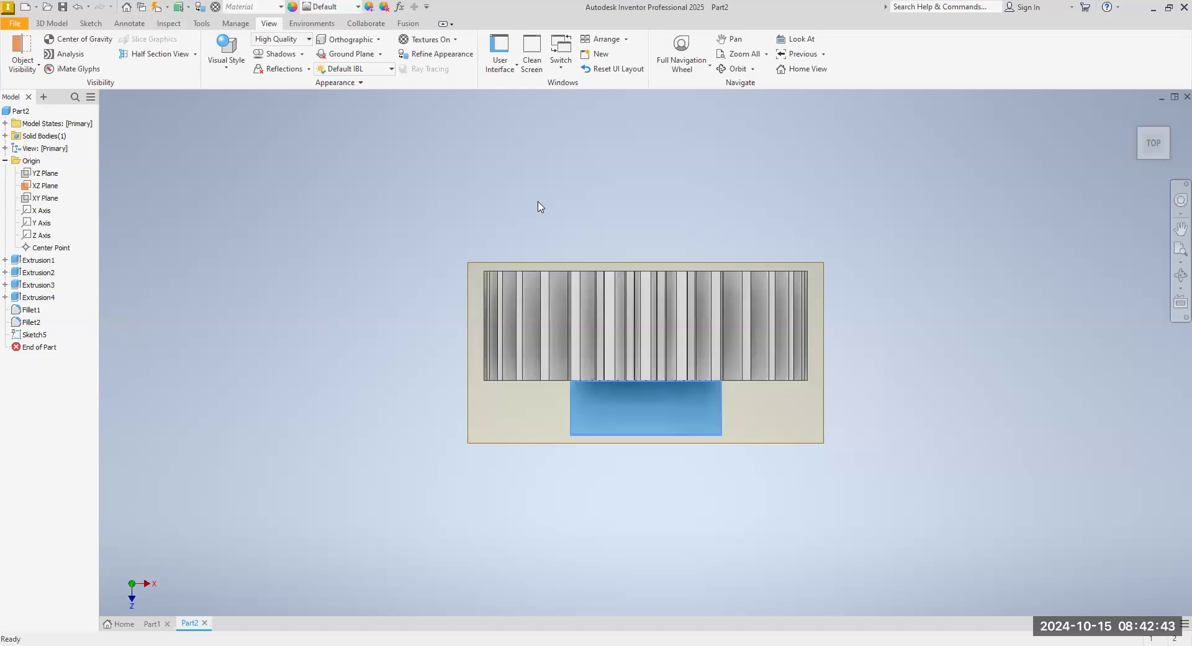
left_click(56, 24)
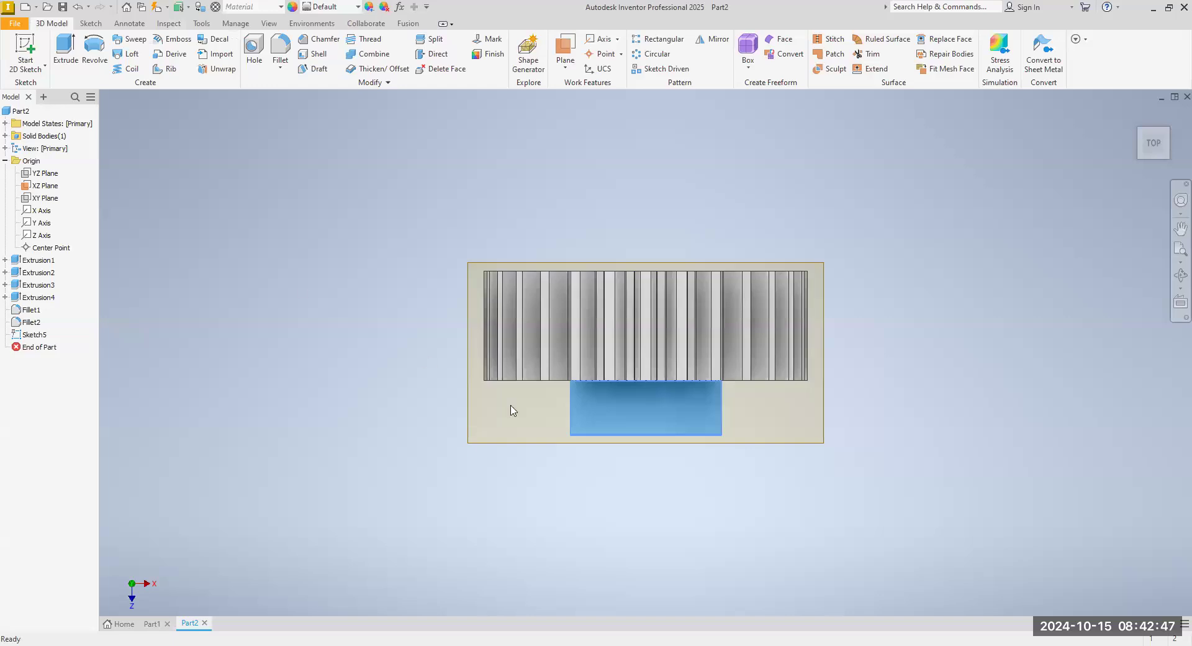
Reopen the XZ plane sketch and draw a diagonal line about 13.47 mm long between the projected keyway edges, from hub face to gear face.
right_click(36, 337)
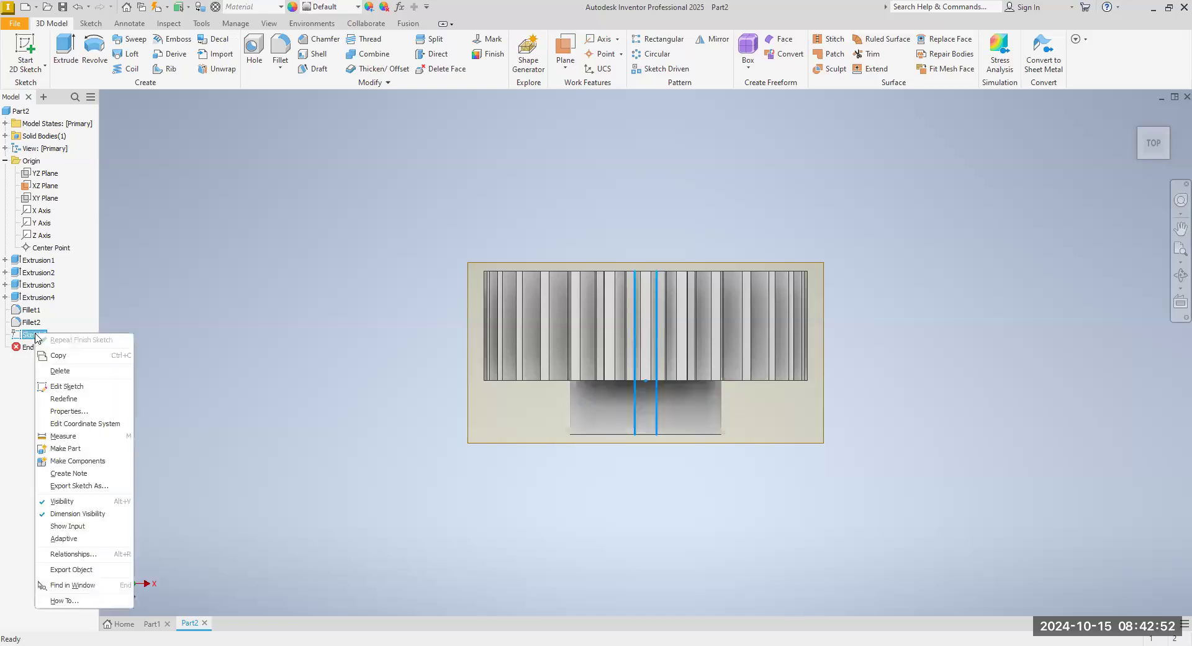
left_click(88, 389)
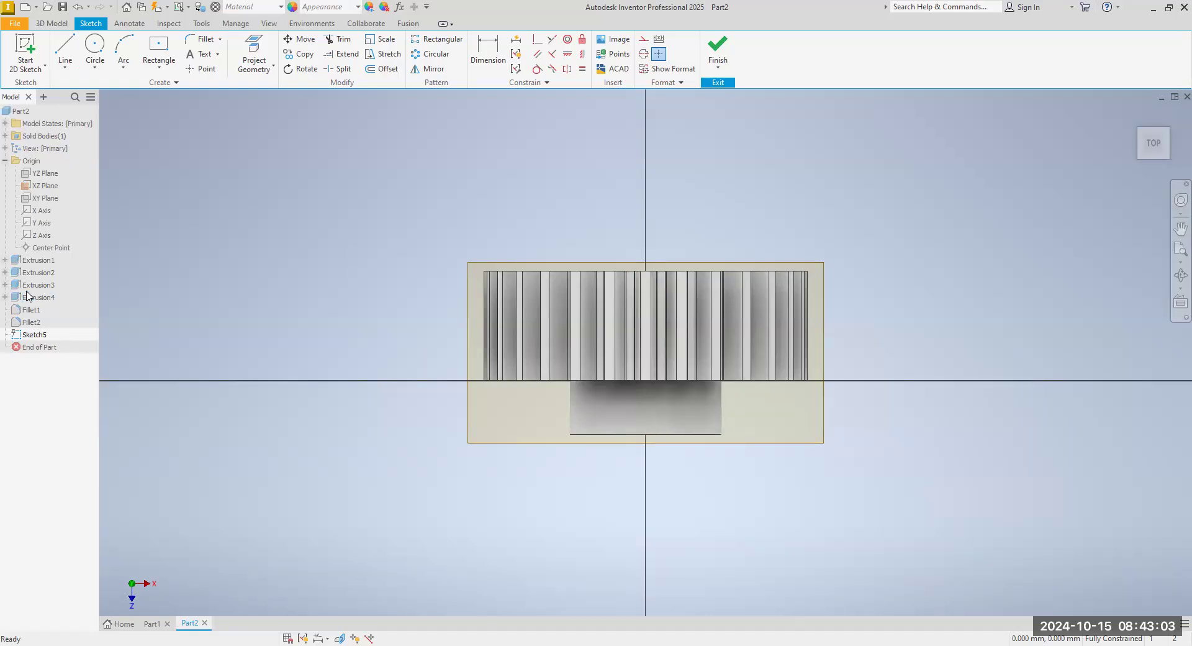
left_click(65, 74)
left_click(69, 92)
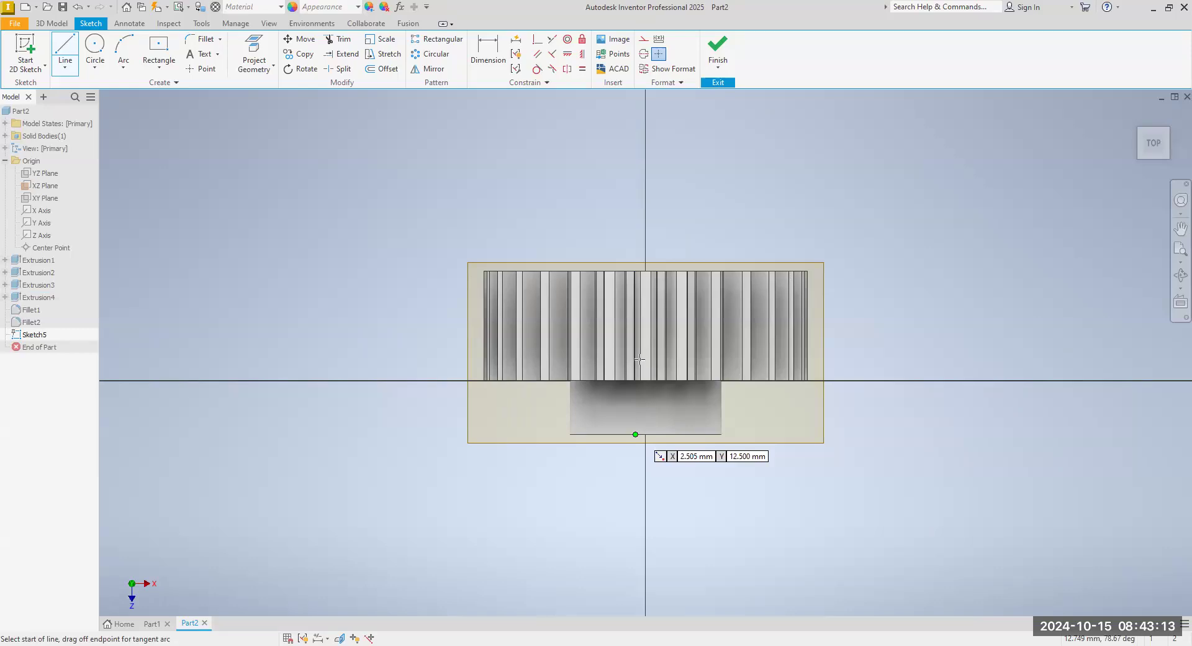
left_click(635, 434)
scroll(640, 359, "down", 5)
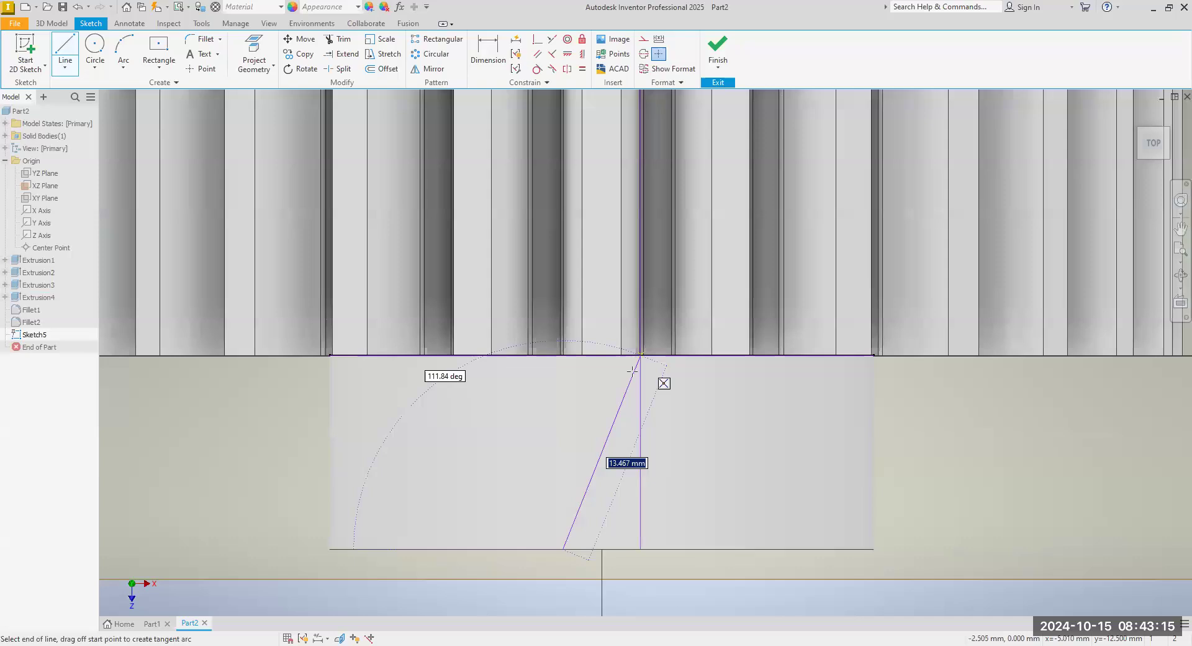
scroll(638, 355, "down", 1)
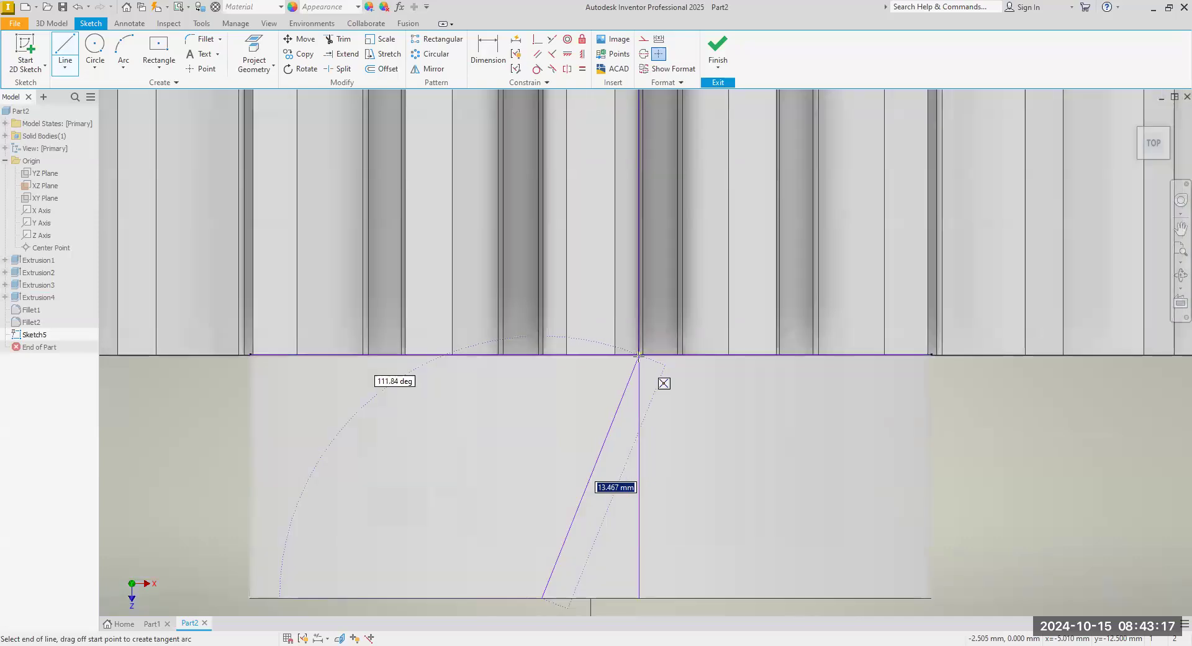
right_click_drag(248, 404, 570, 474)
scroll(608, 477, "up", 5)
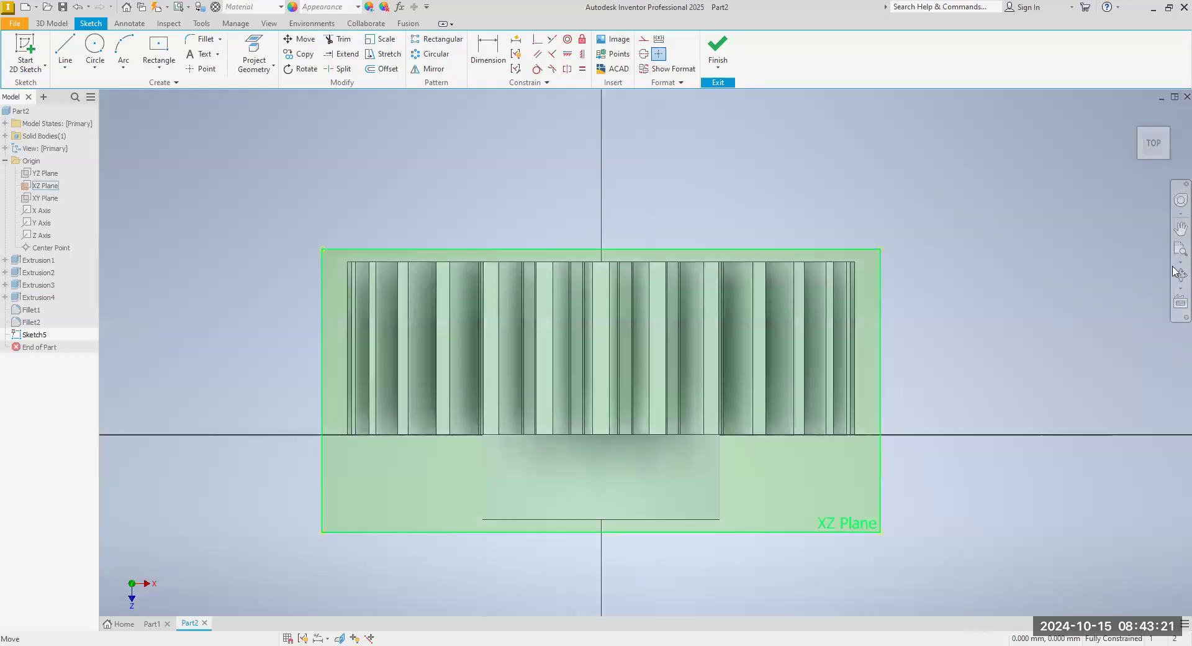
left_click(1153, 168)
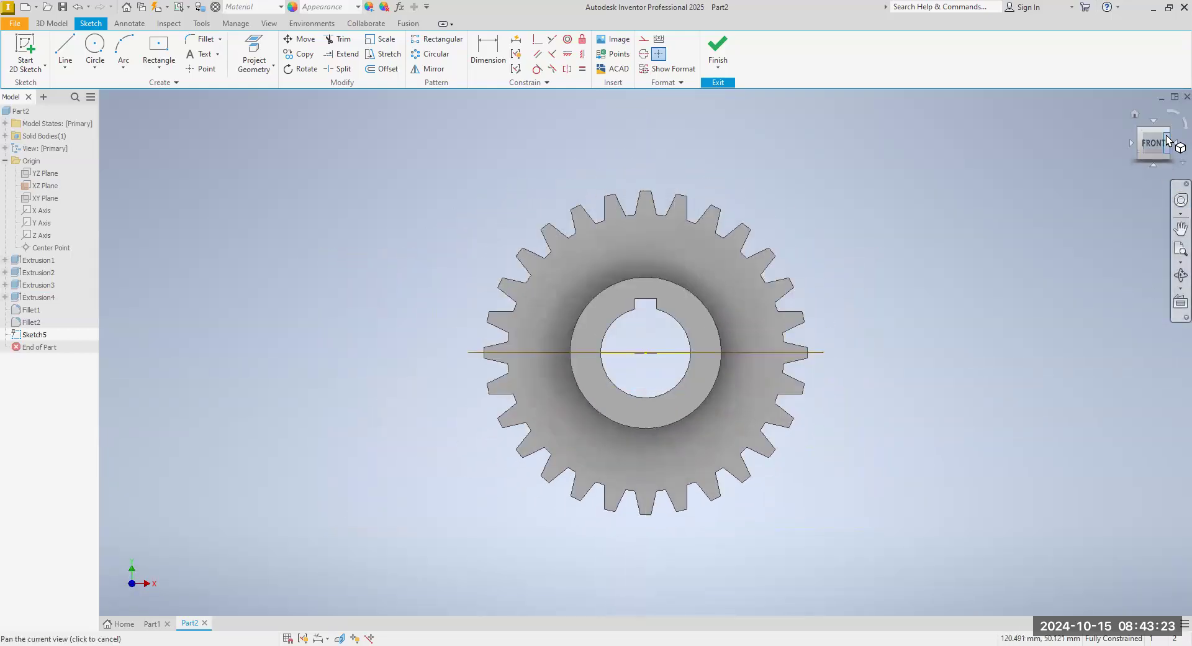
left_click(1168, 139)
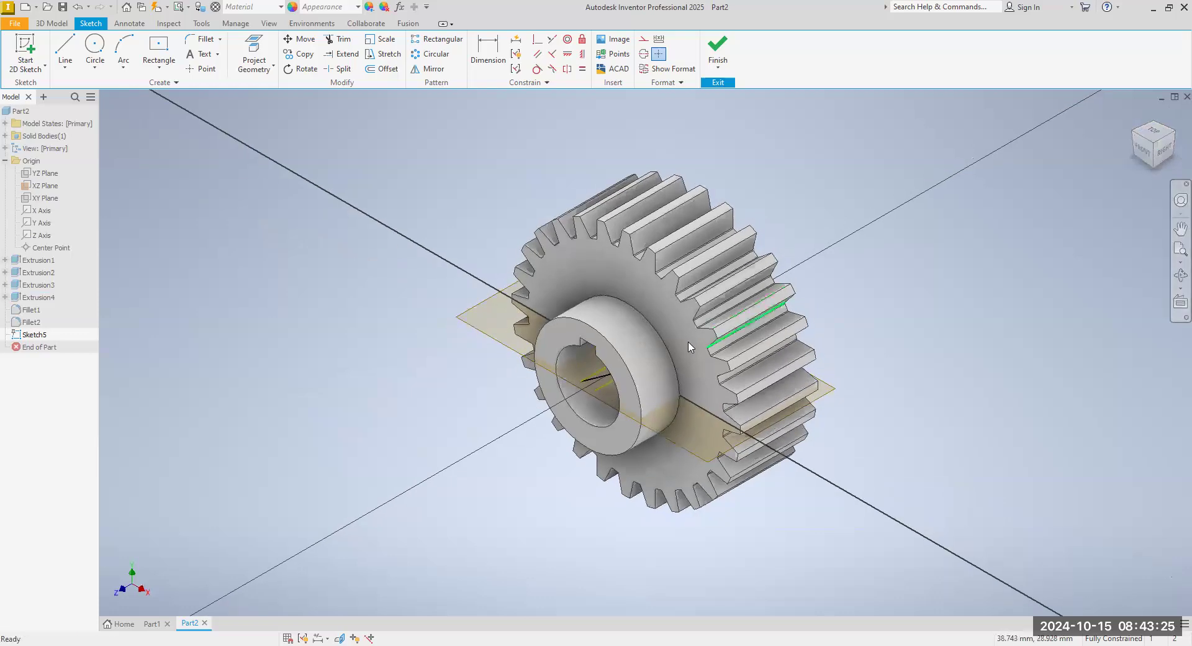
scroll(596, 391, "down", 5)
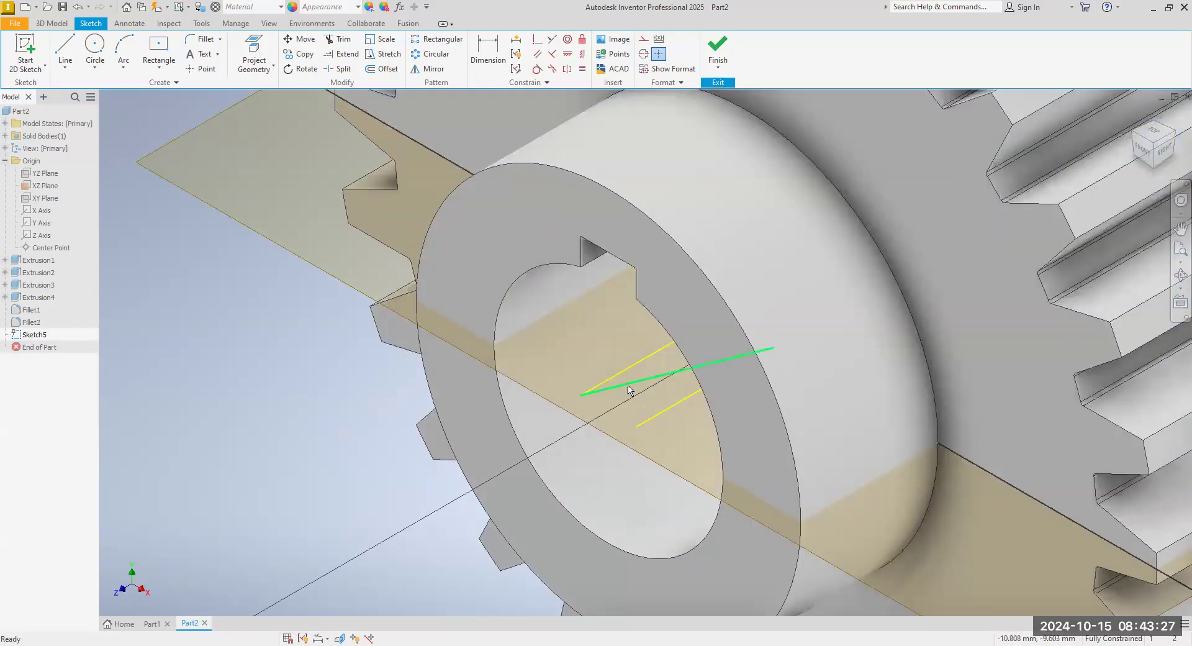
left_click(614, 391)
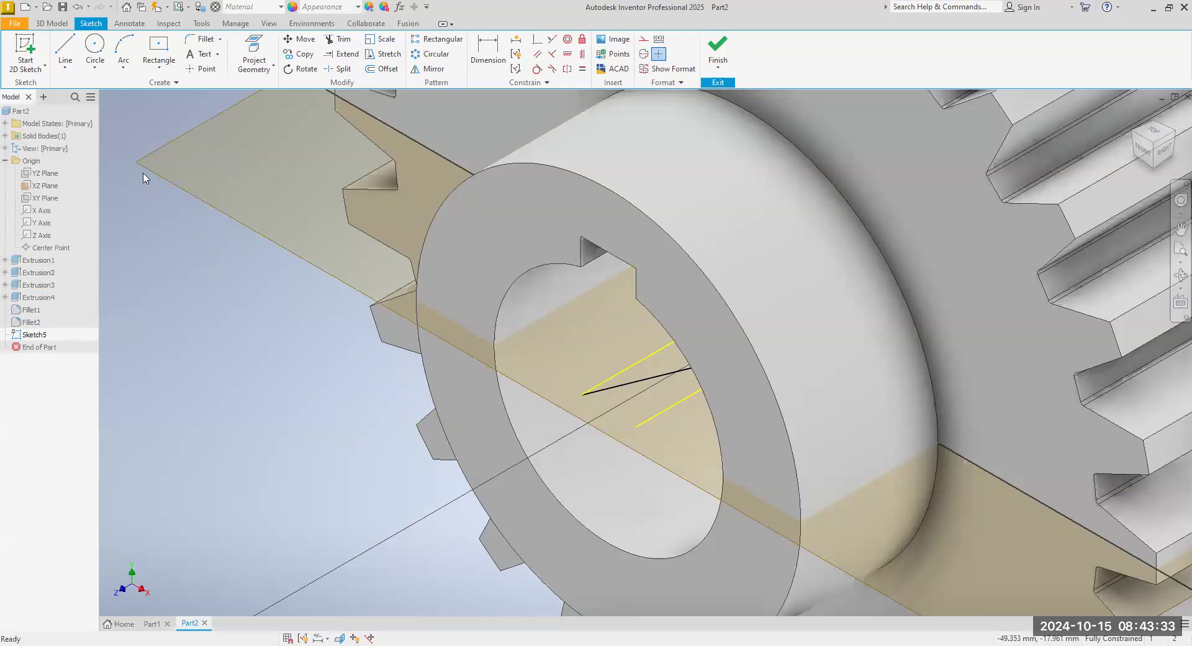
left_click(715, 50)
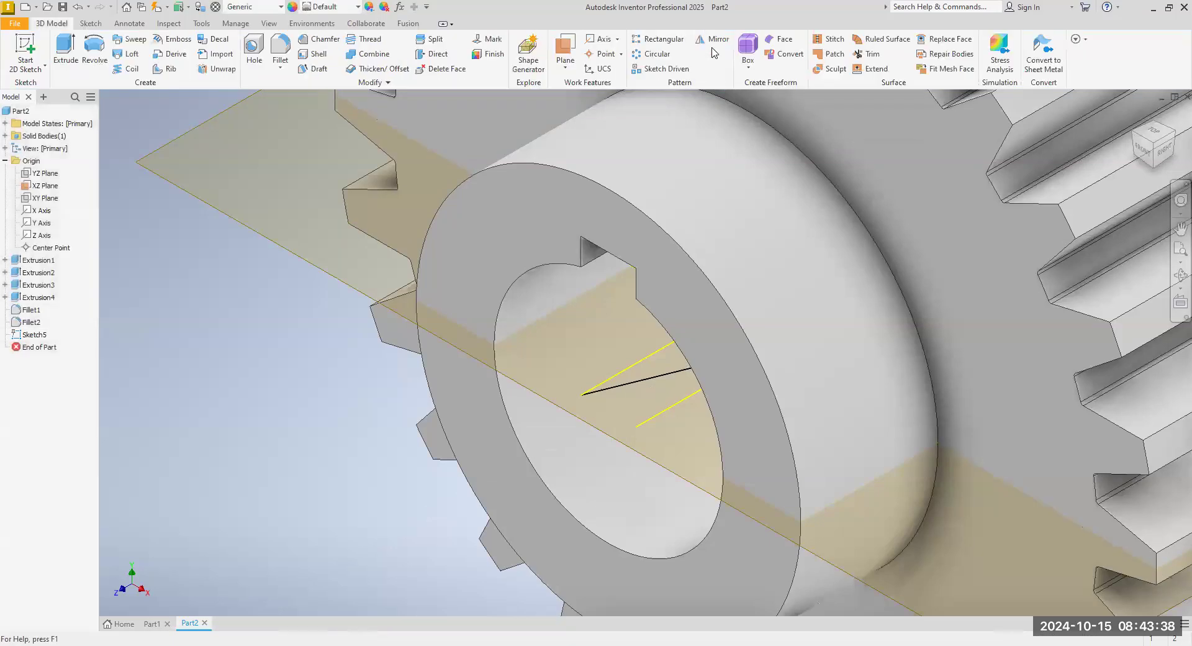
left_click(255, 59)
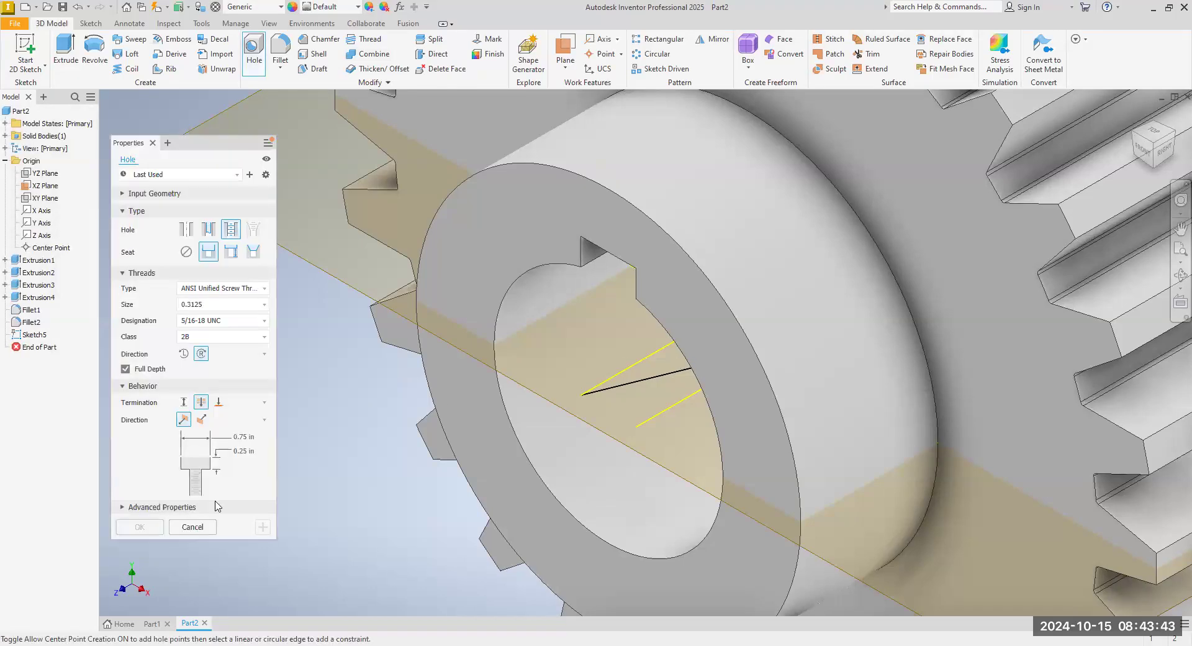
left_click(193, 527)
right_click(35, 337)
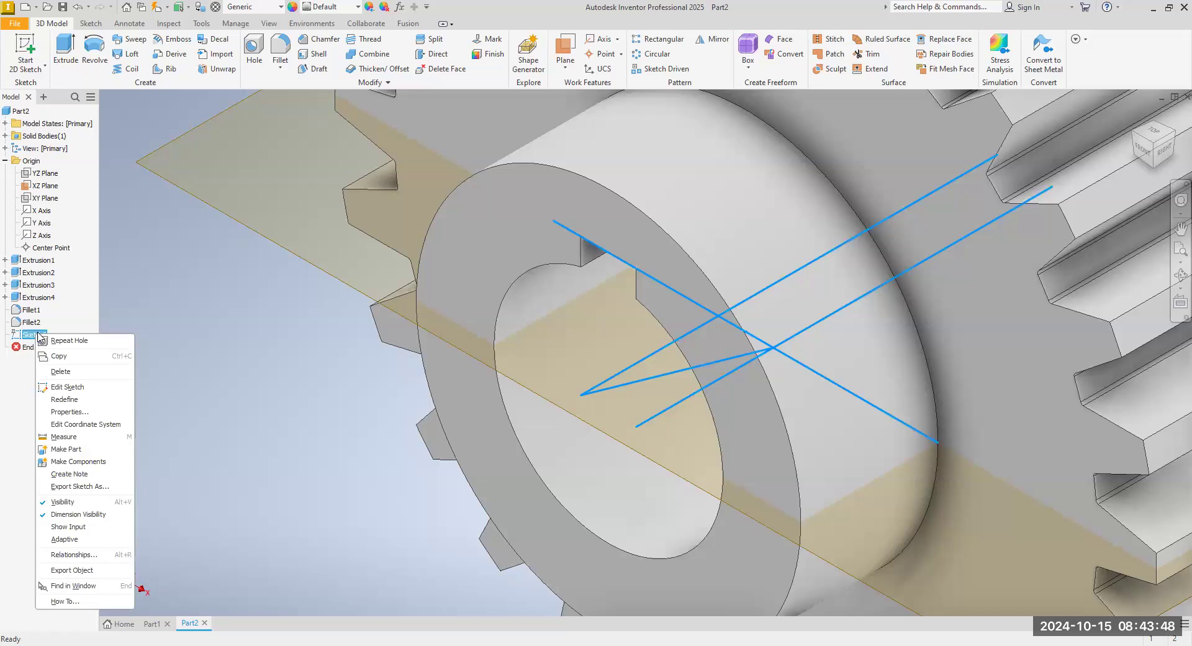
left_click(84, 388)
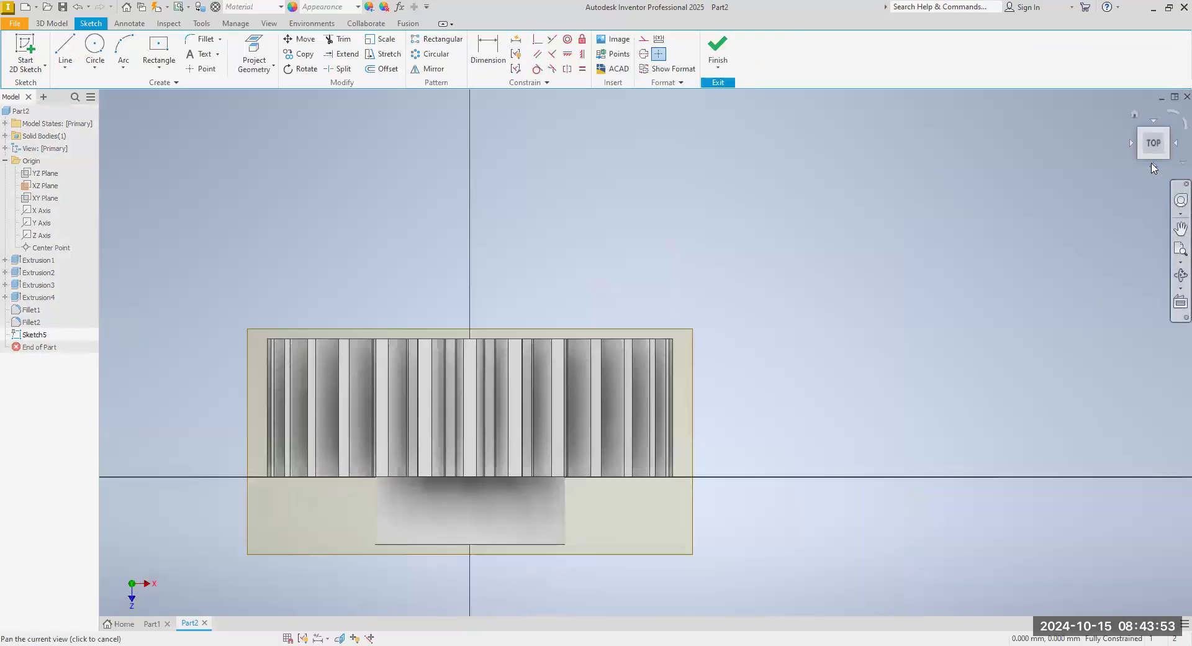
Place a sketch point at the midpoint of the diagonal line inside the bore and finish the sketch.
left_click(1154, 166)
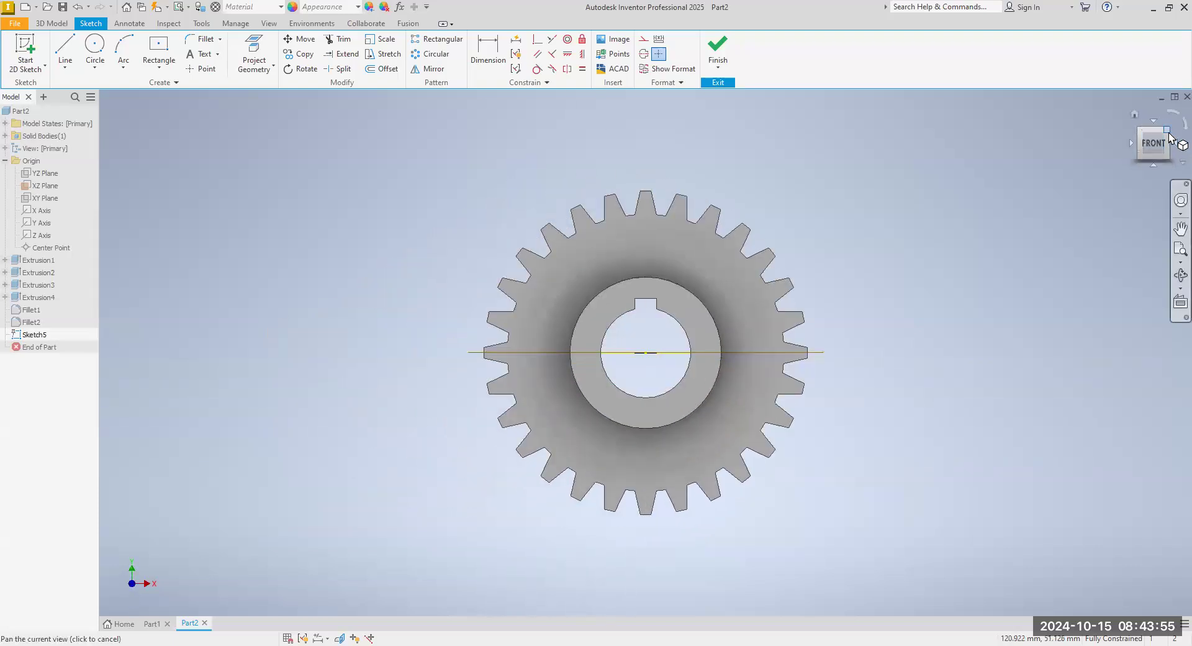
left_click(1168, 133)
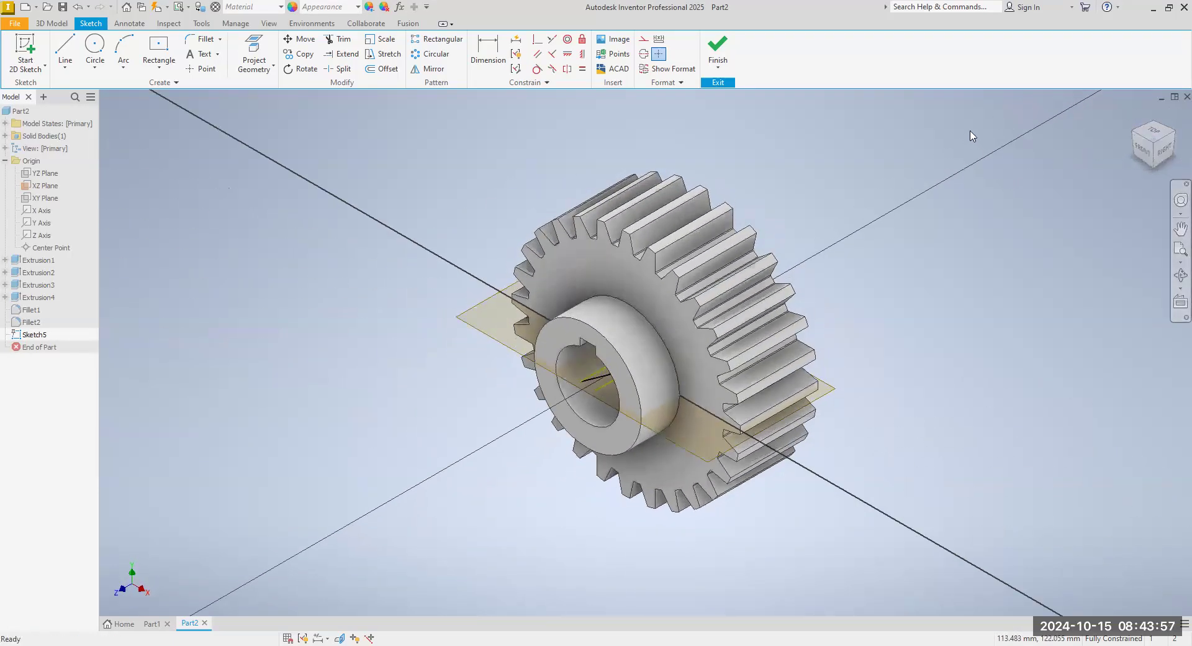
scroll(586, 375, "down", 3)
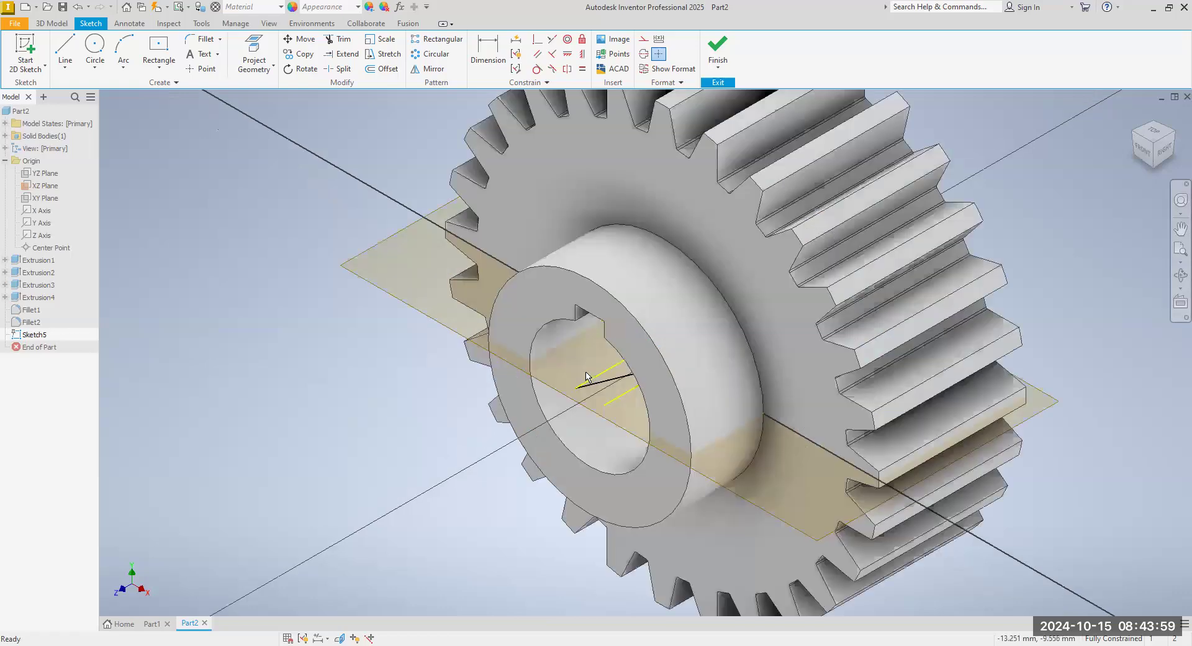
scroll(586, 375, "down", 2)
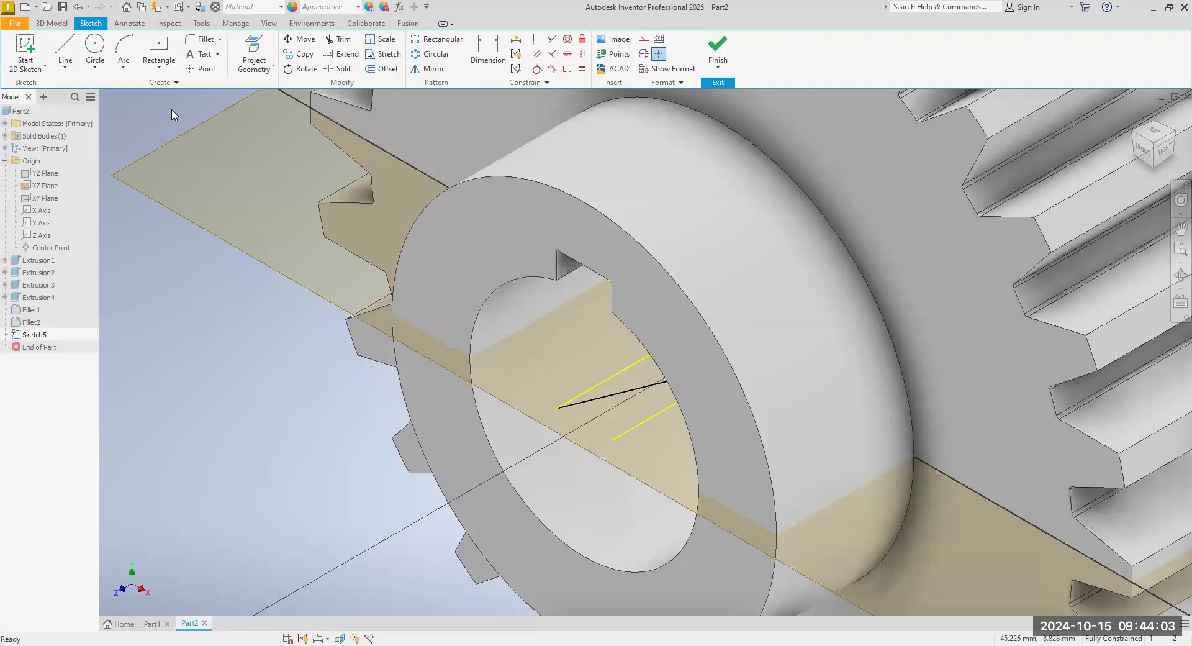
left_click(200, 69)
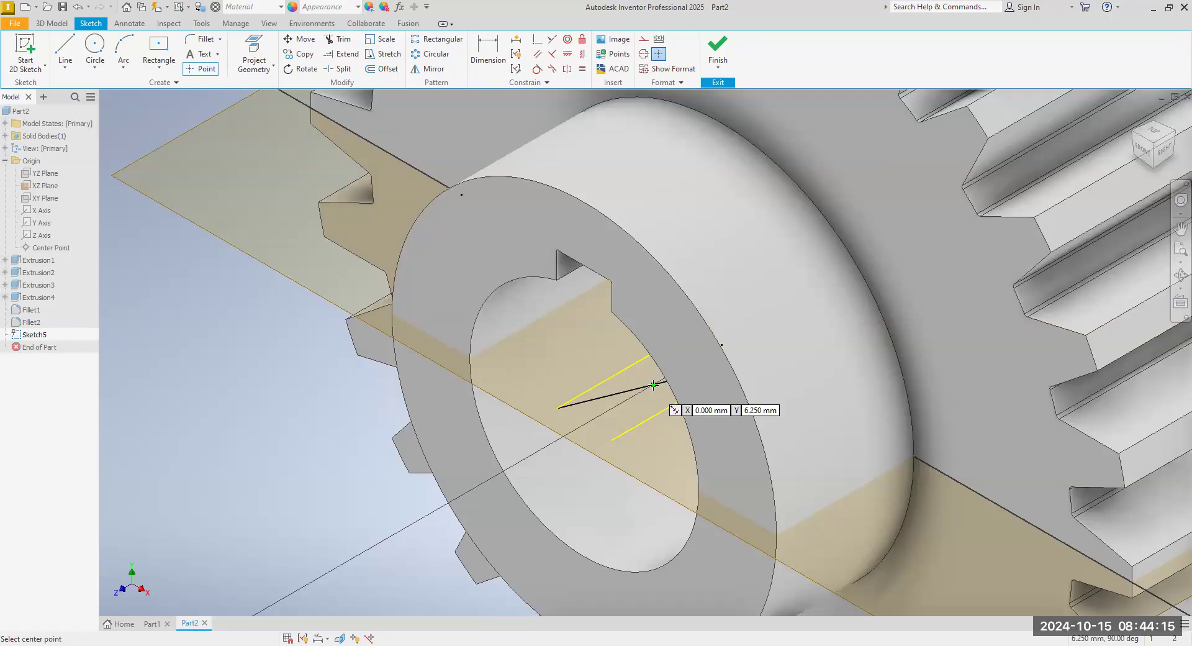
right_click(310, 388)
left_click(324, 380)
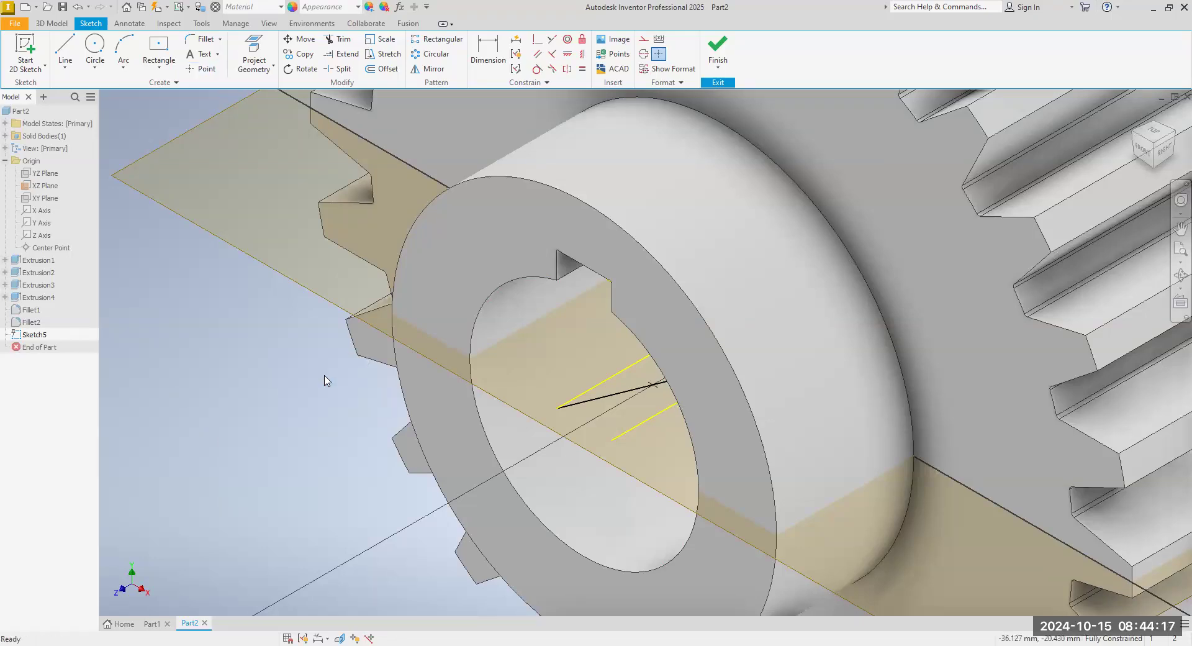
left_click(717, 49)
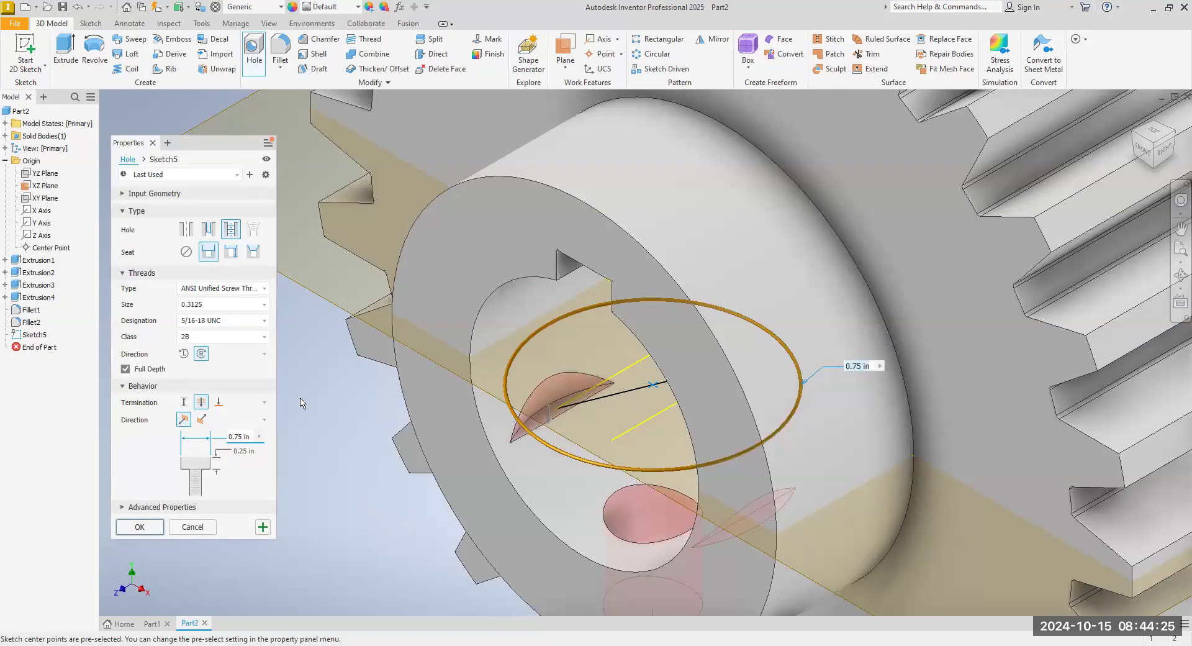
Try to create a counterbored ANSI Metric M Profile tapped hole, size 3, M3x0.5, at the sketch point, and undo it.
left_click(263, 289)
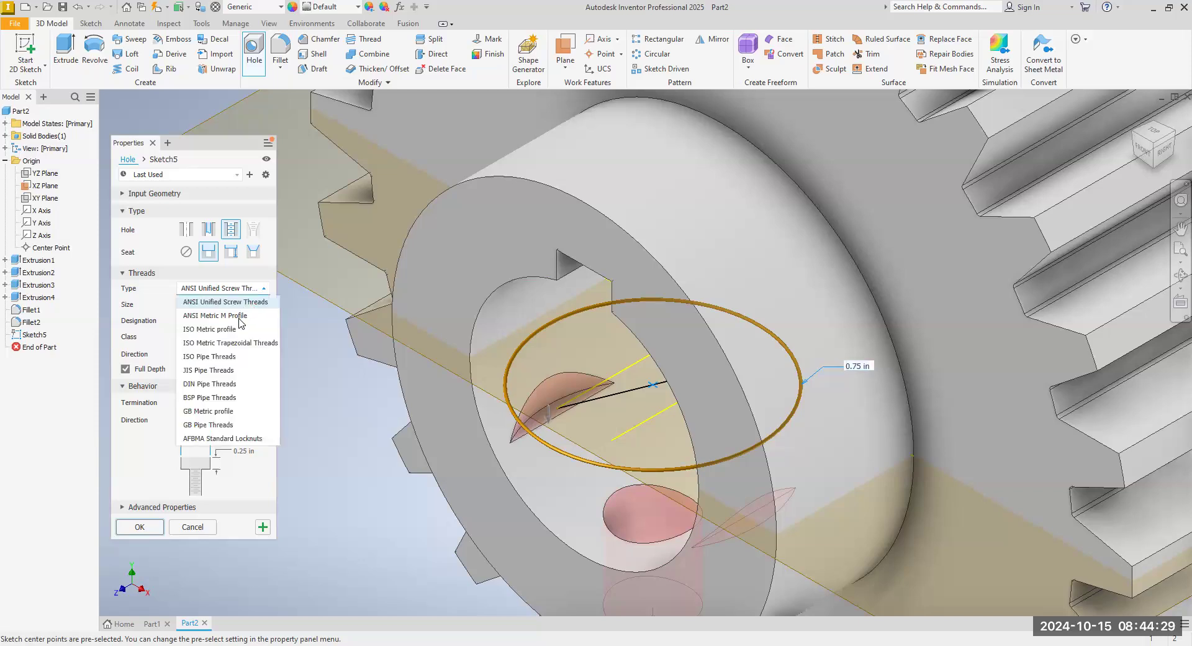
left_click(239, 316)
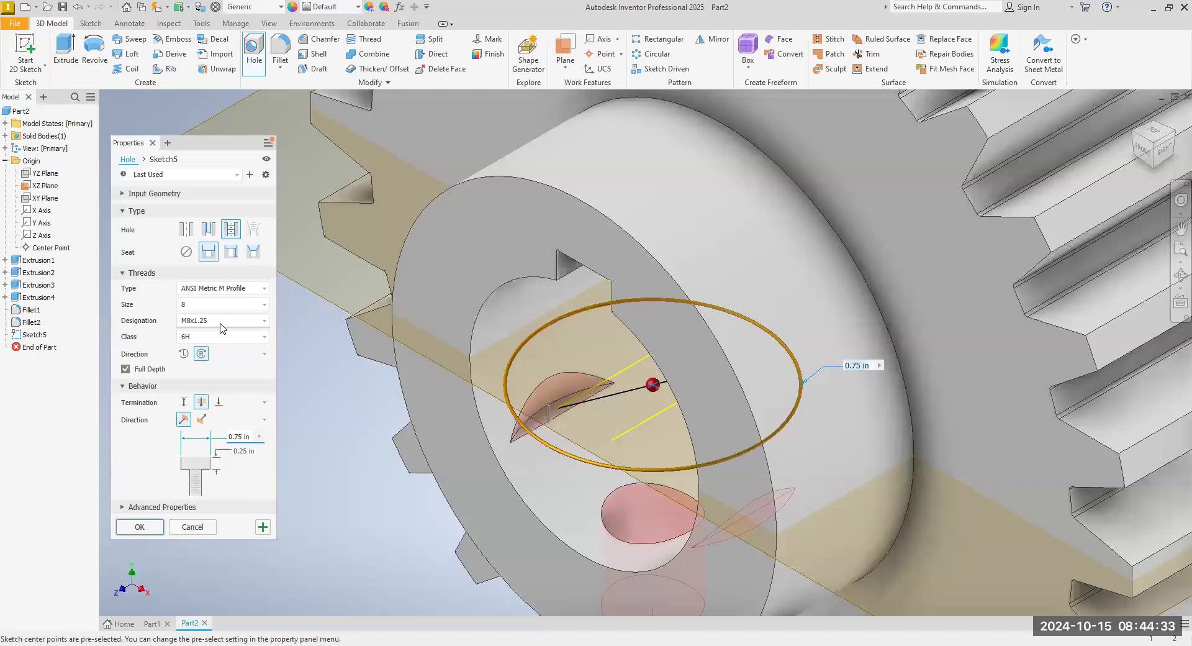
left_click(266, 305)
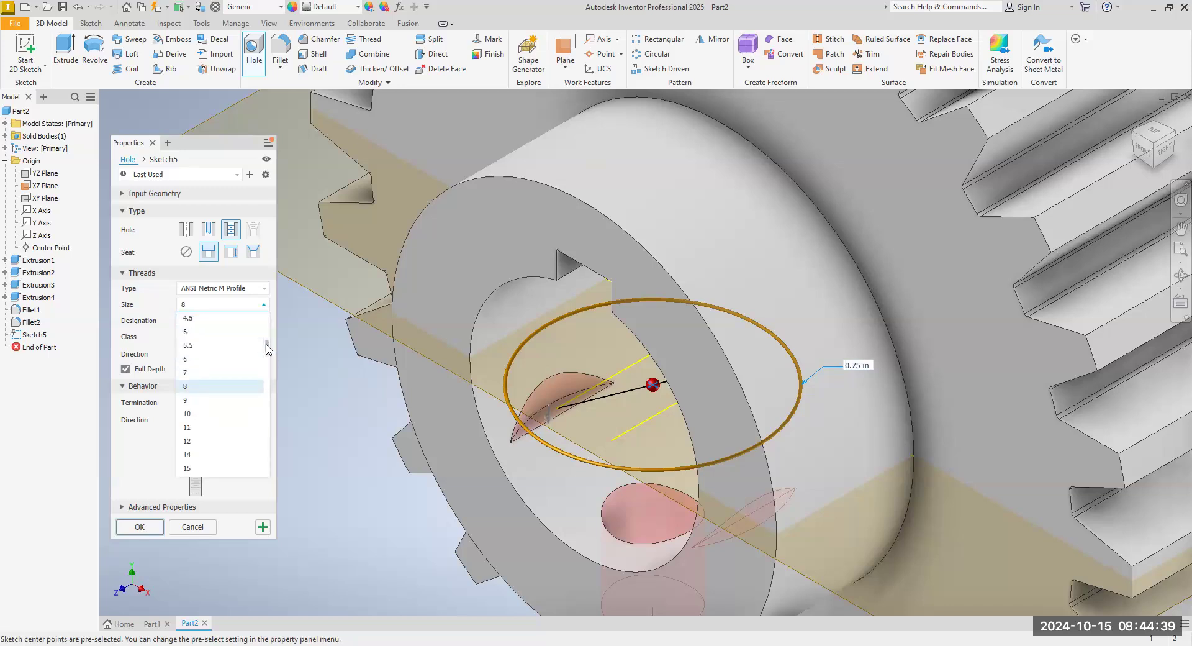
scroll(239, 339, "up", 3)
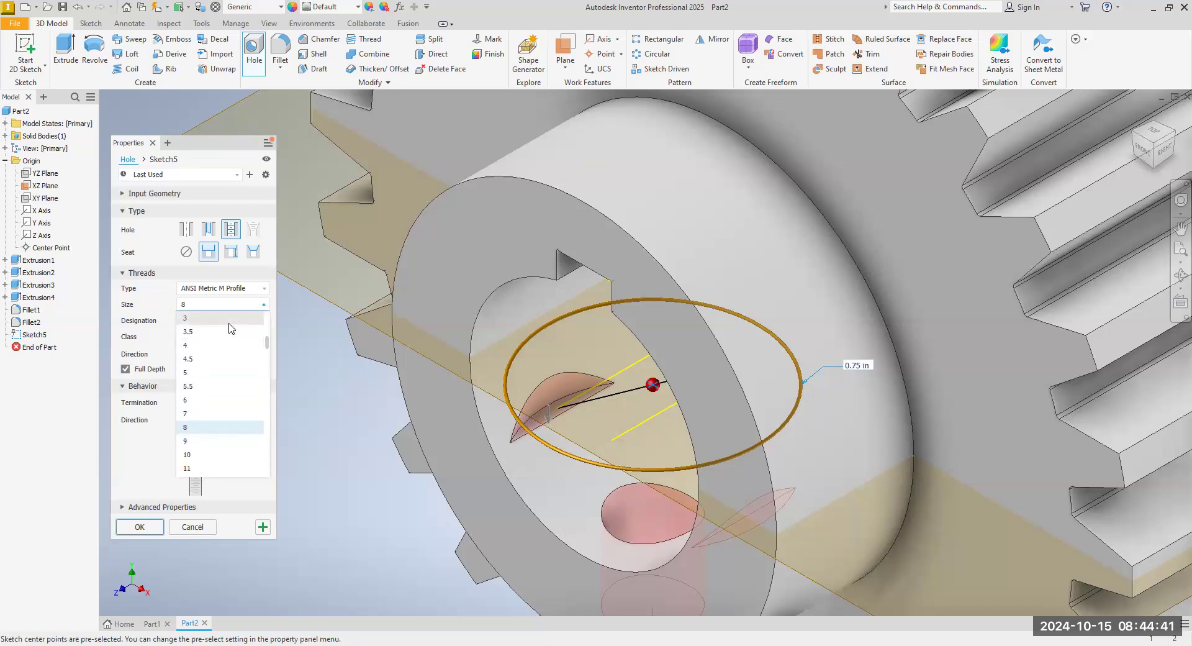
left_click(229, 320)
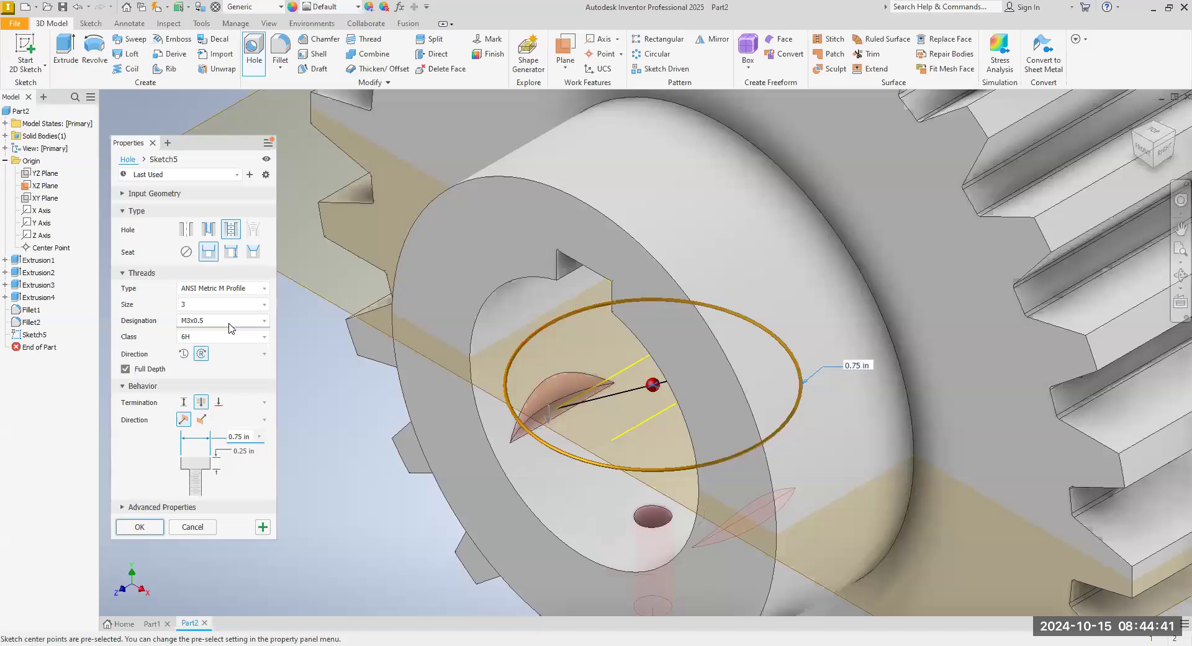
left_click(139, 526)
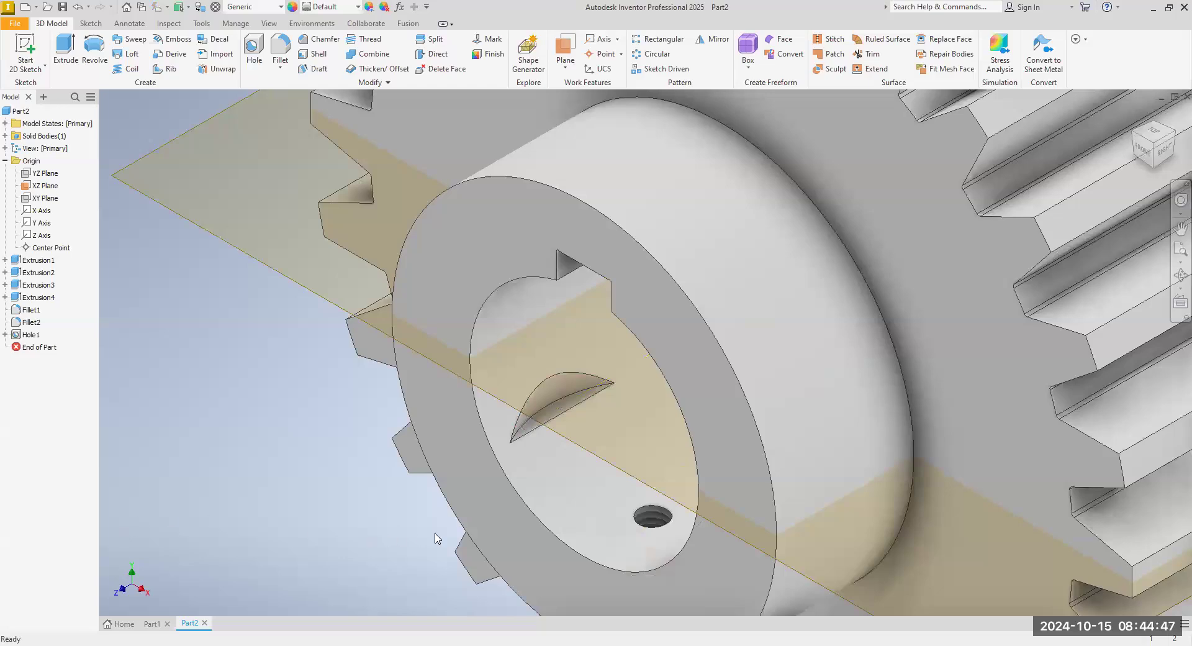
scroll(587, 494, "up", 5)
scroll(588, 493, "down", 6)
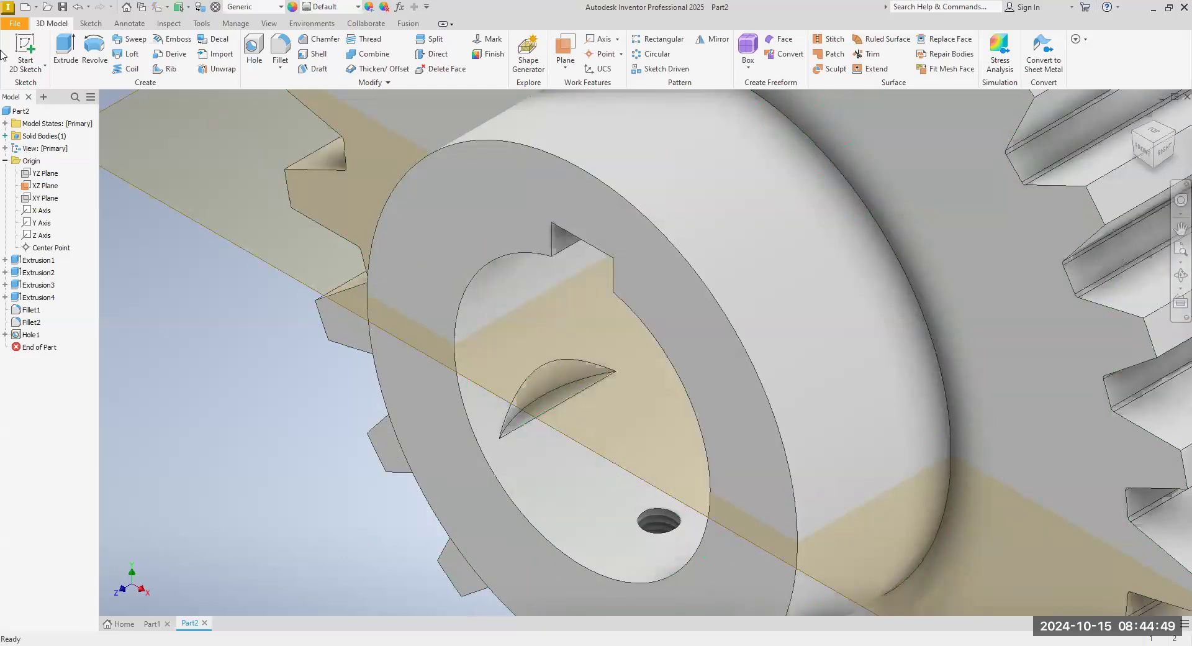
left_click(77, 7)
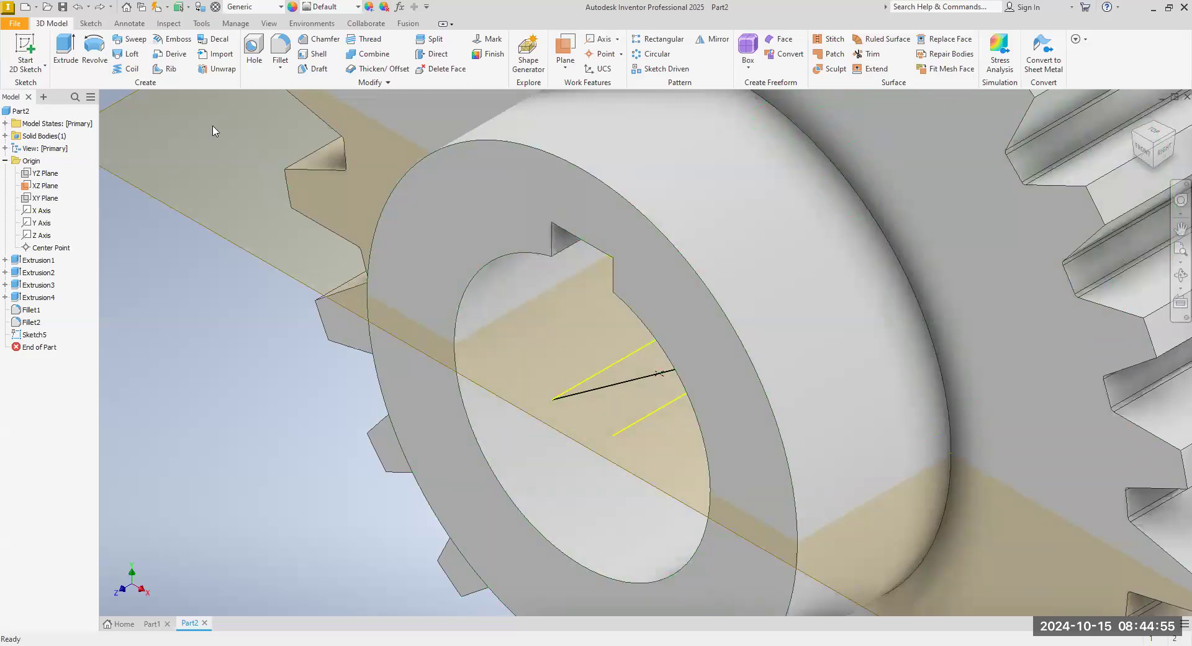
left_click(254, 62)
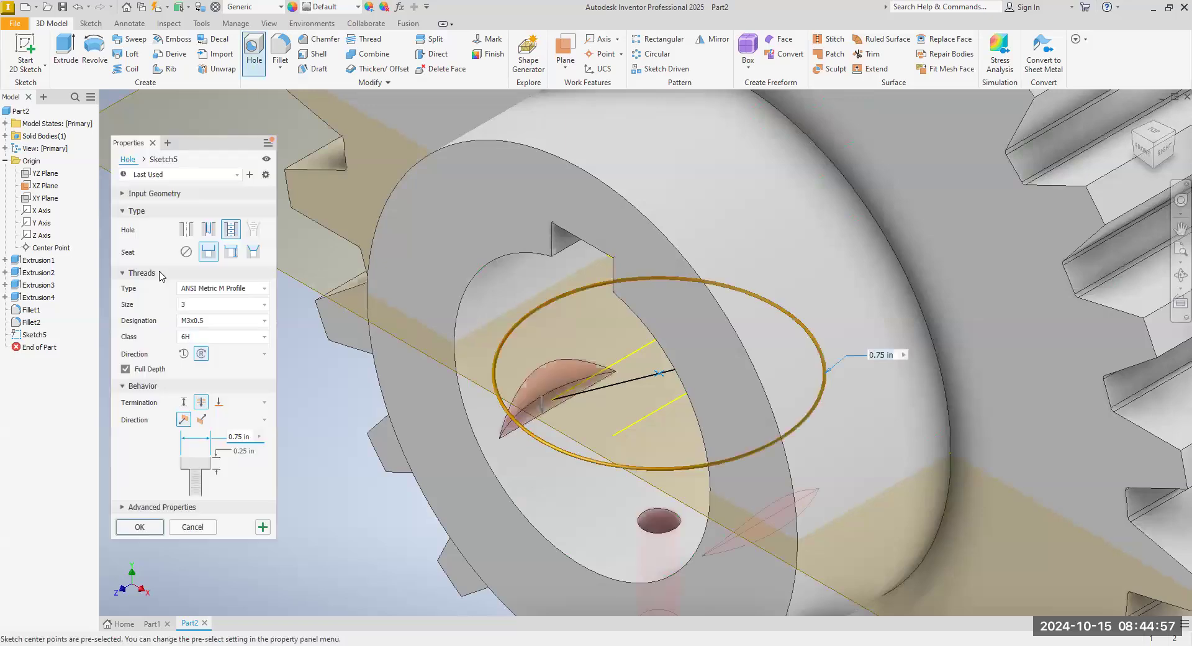
left_click(195, 309)
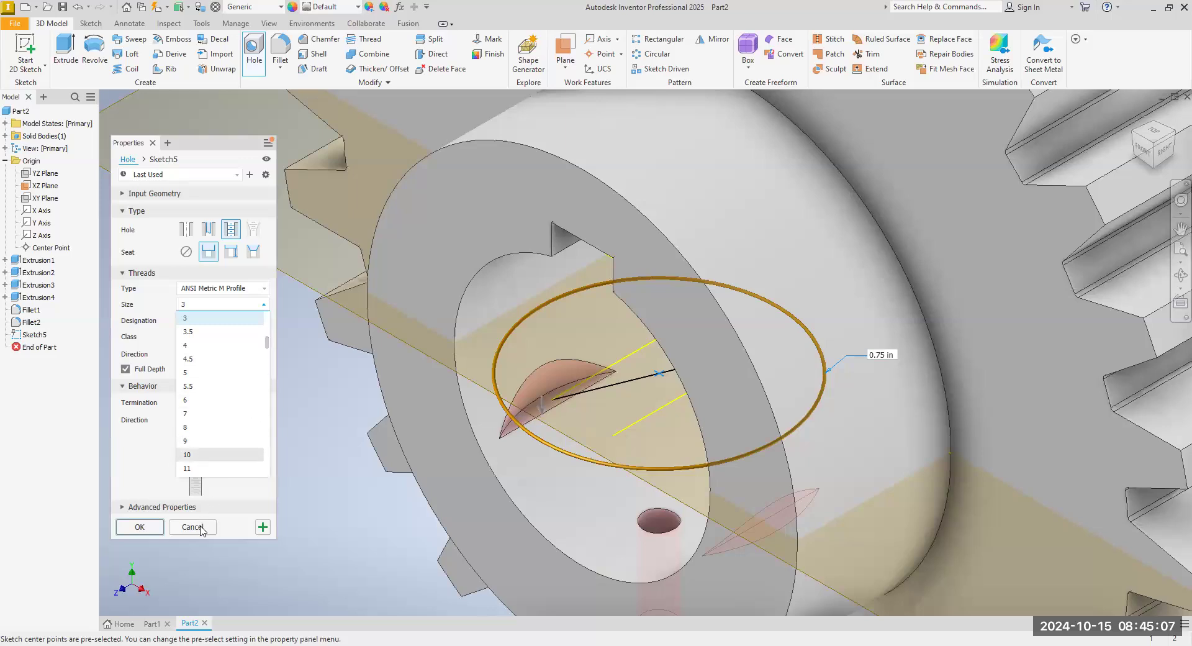
left_click(249, 470)
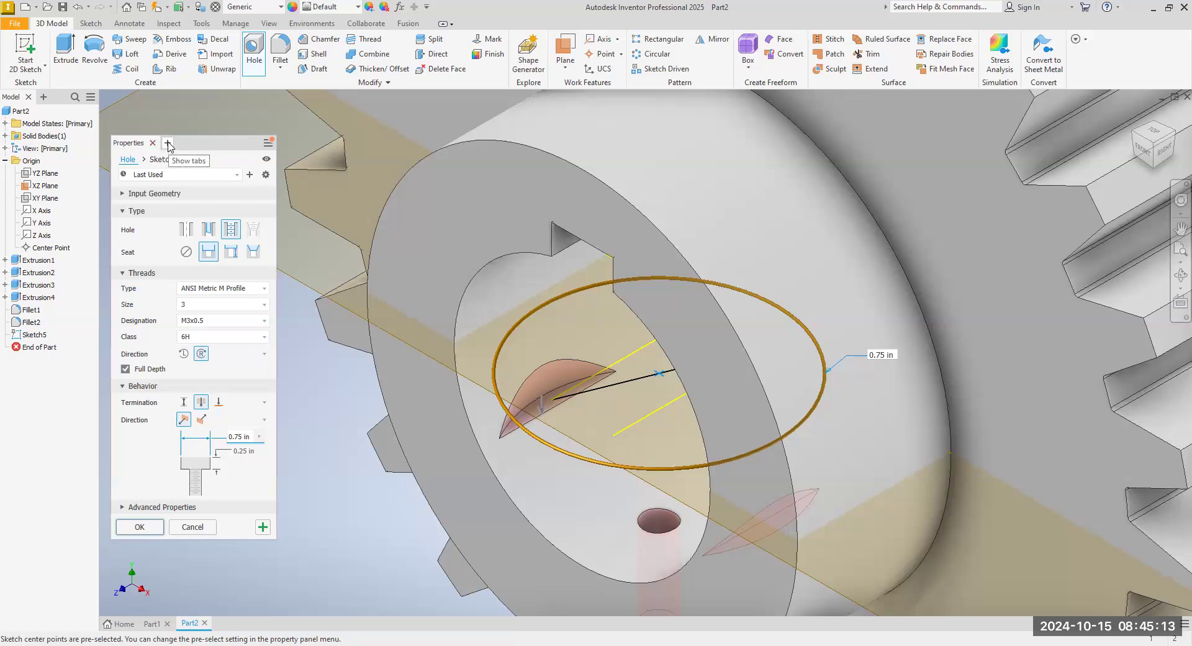
key("Escape")
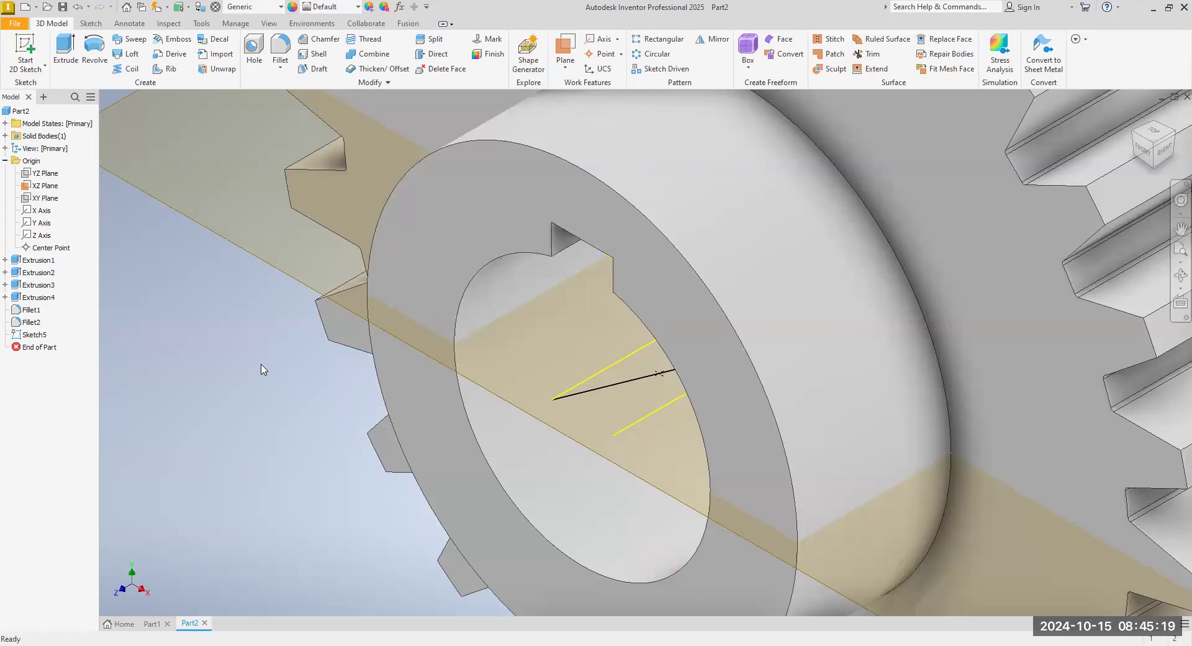
scroll(304, 412, "down", 2)
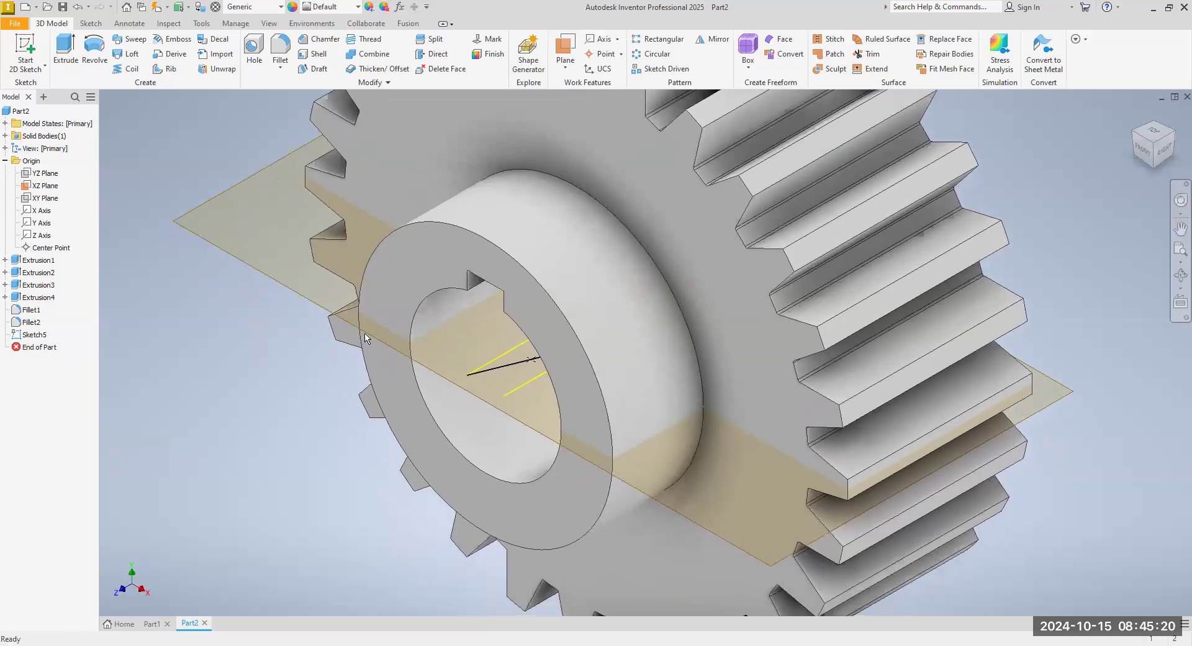
right_click(281, 268)
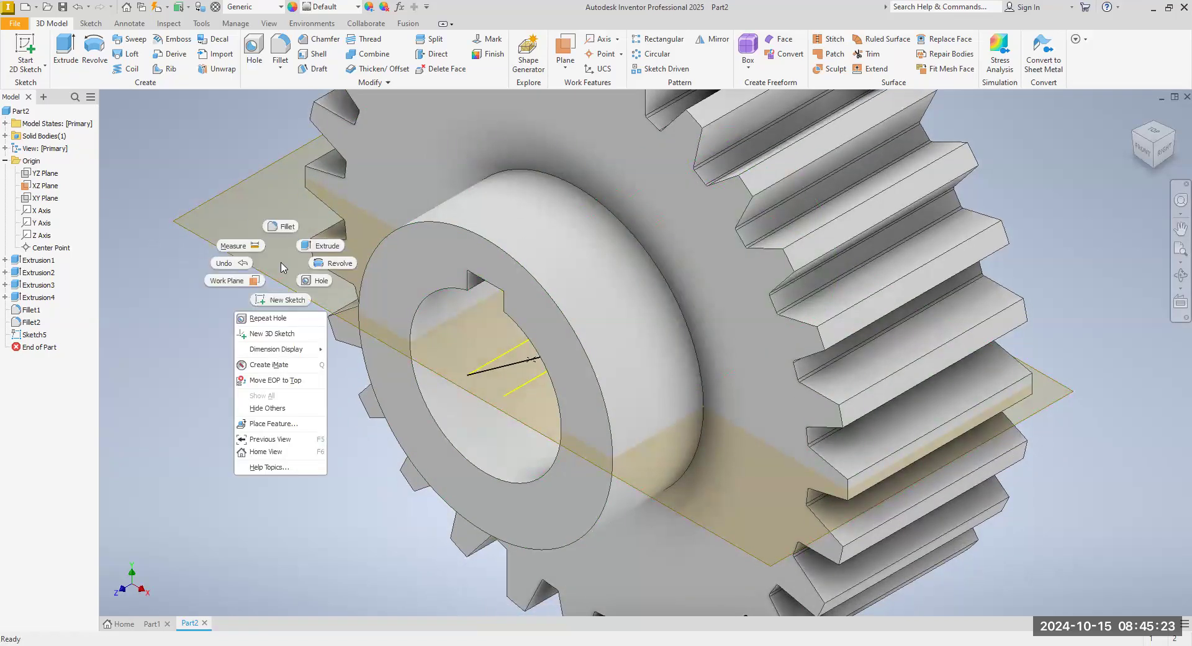
key("Escape")
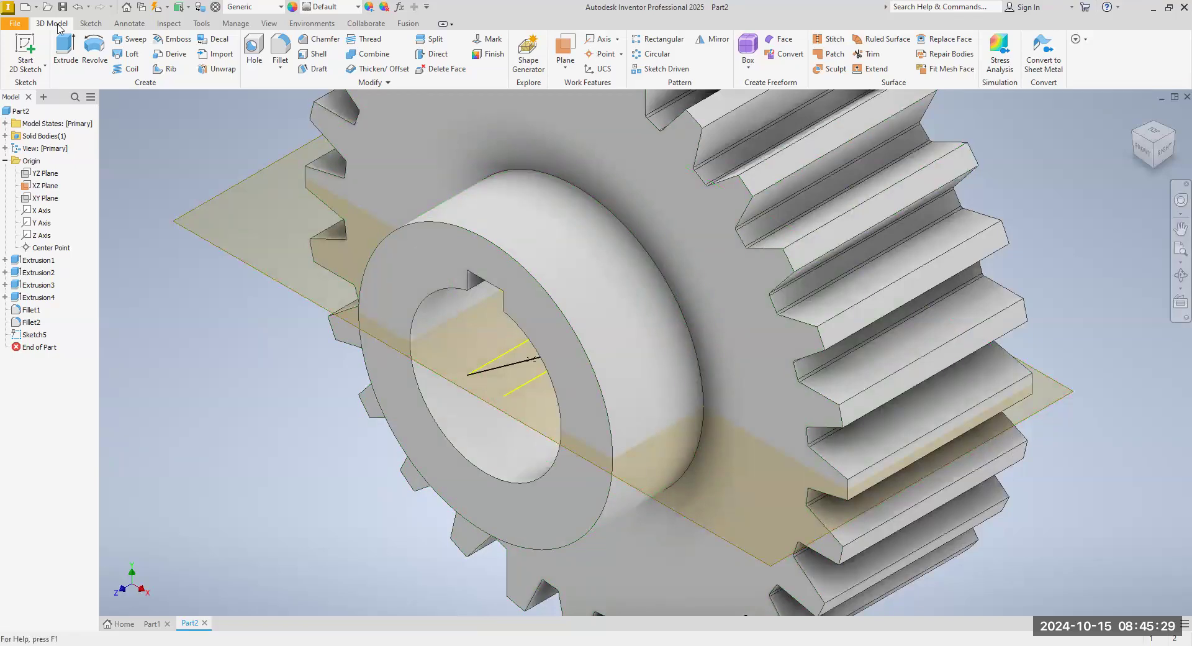
left_click(98, 25)
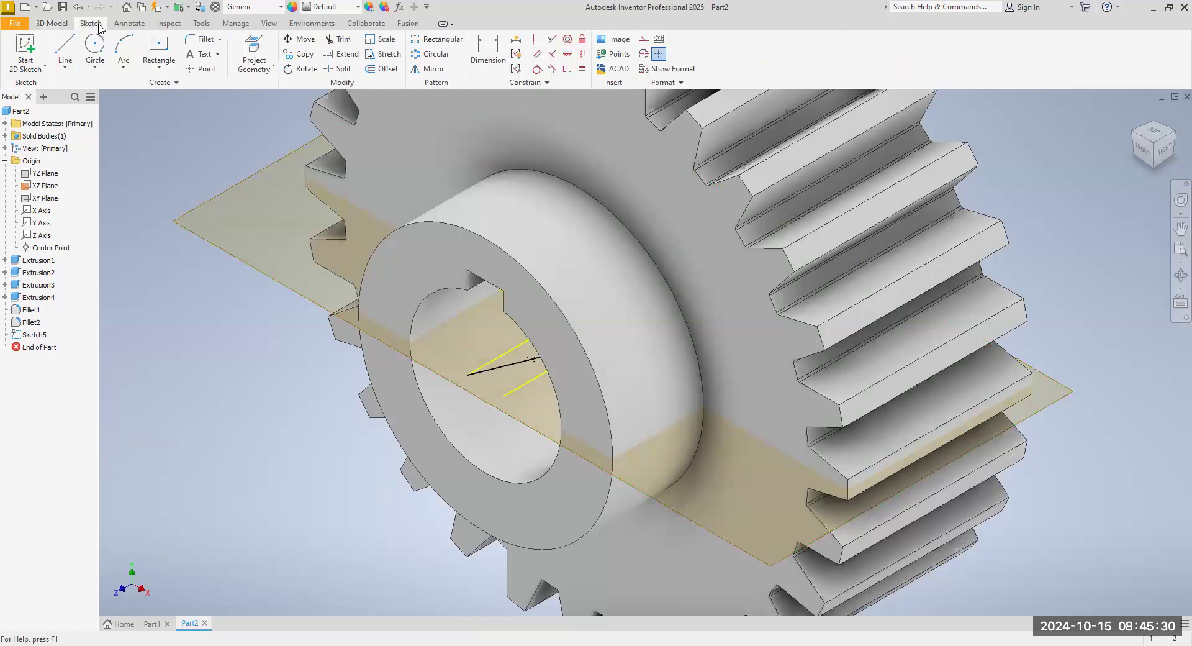
left_click(60, 24)
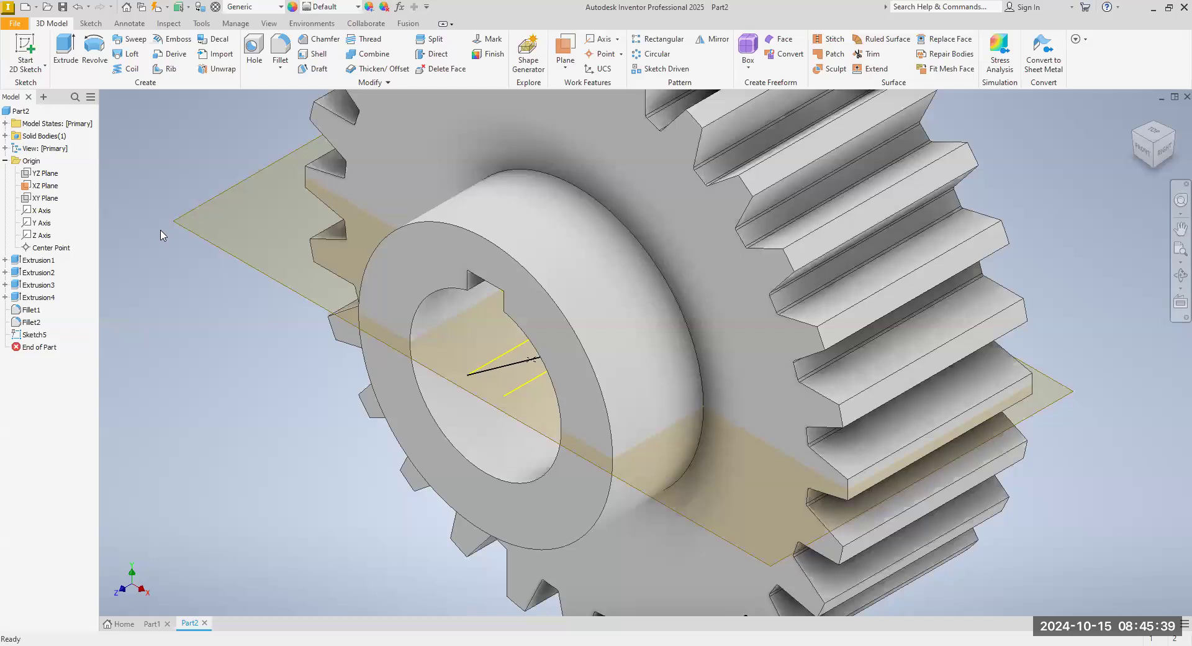
right_click(40, 189)
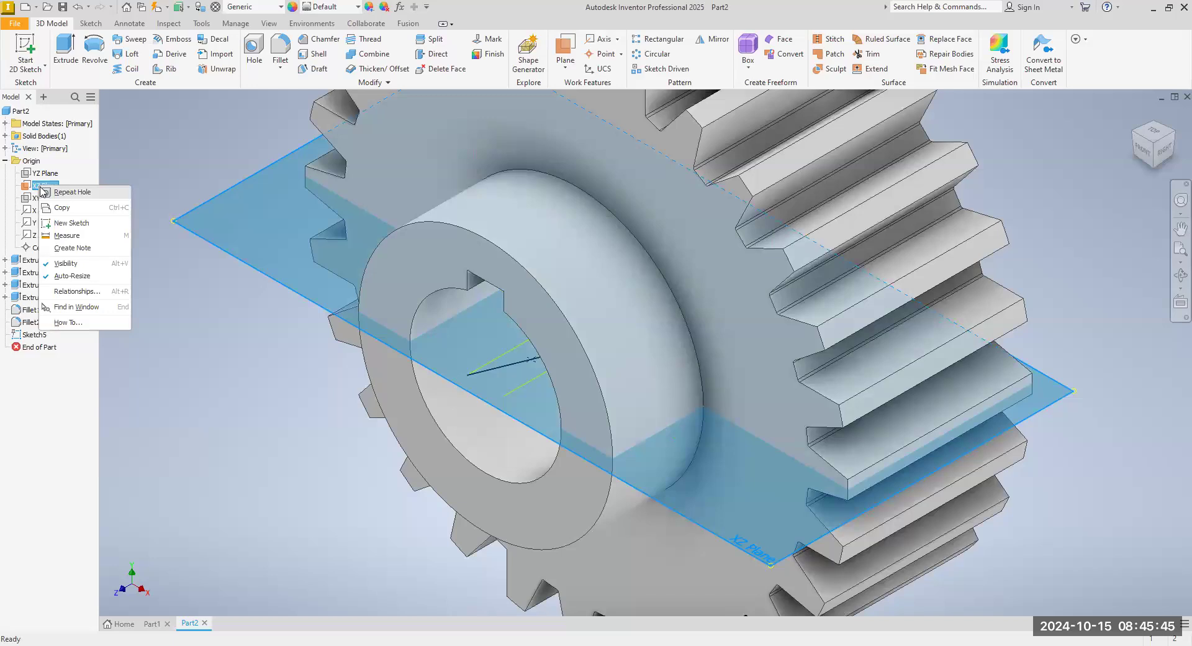
left_click(116, 147)
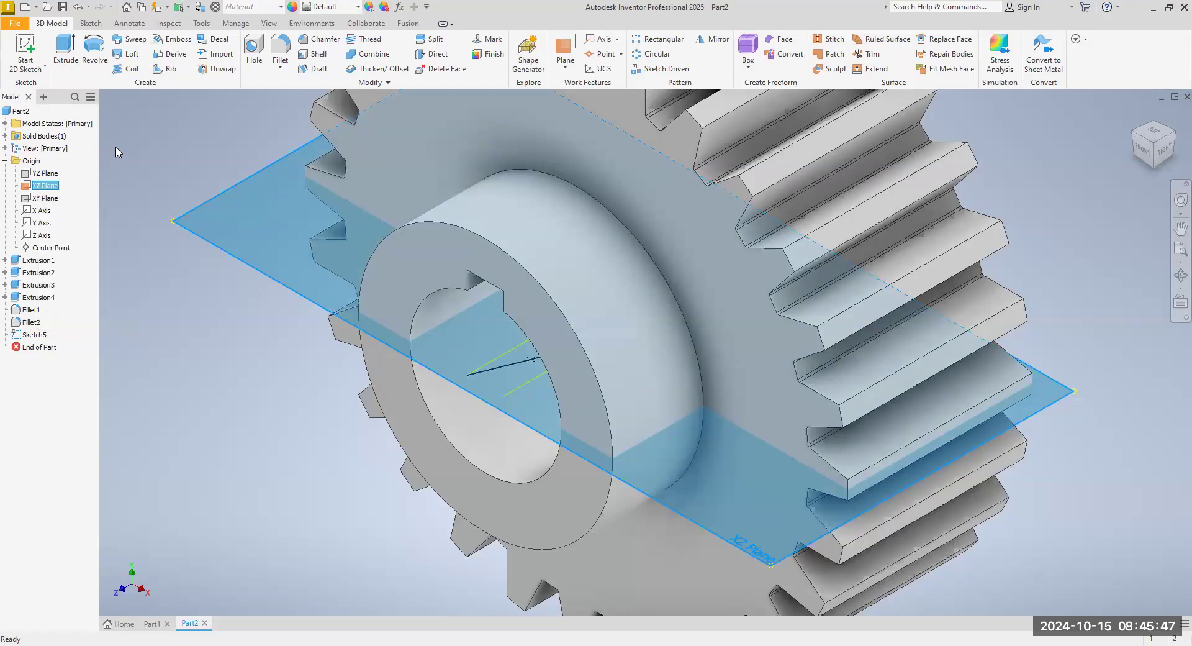
left_click(312, 413)
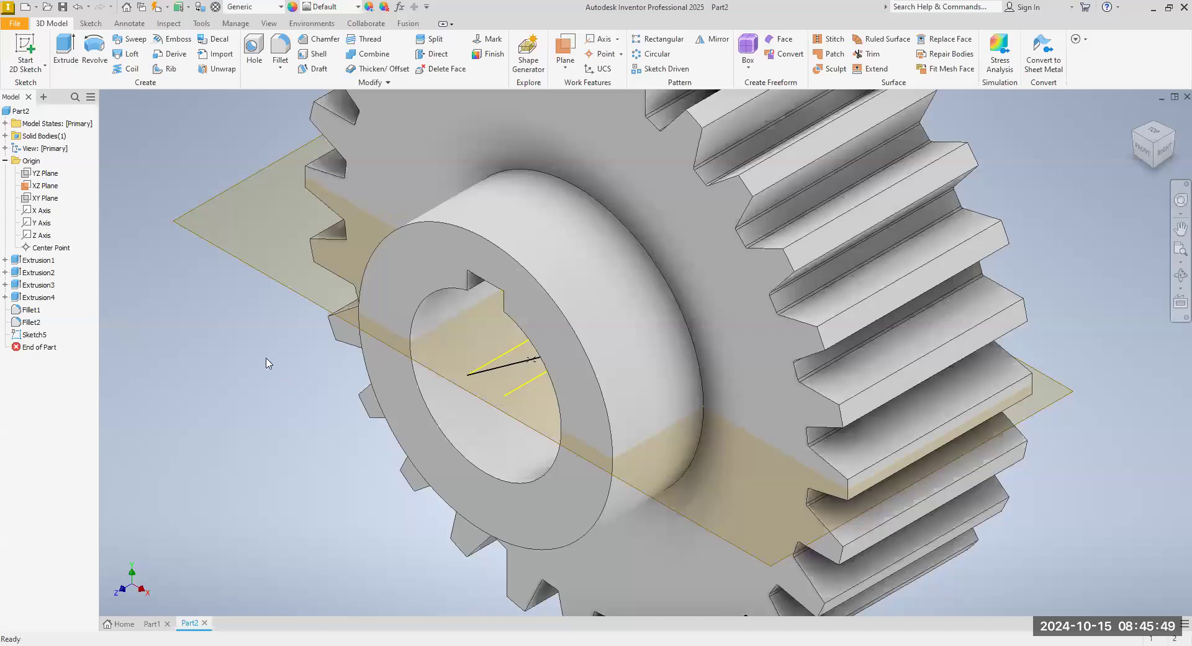
middle_click_drag(245, 387, 207, 366)
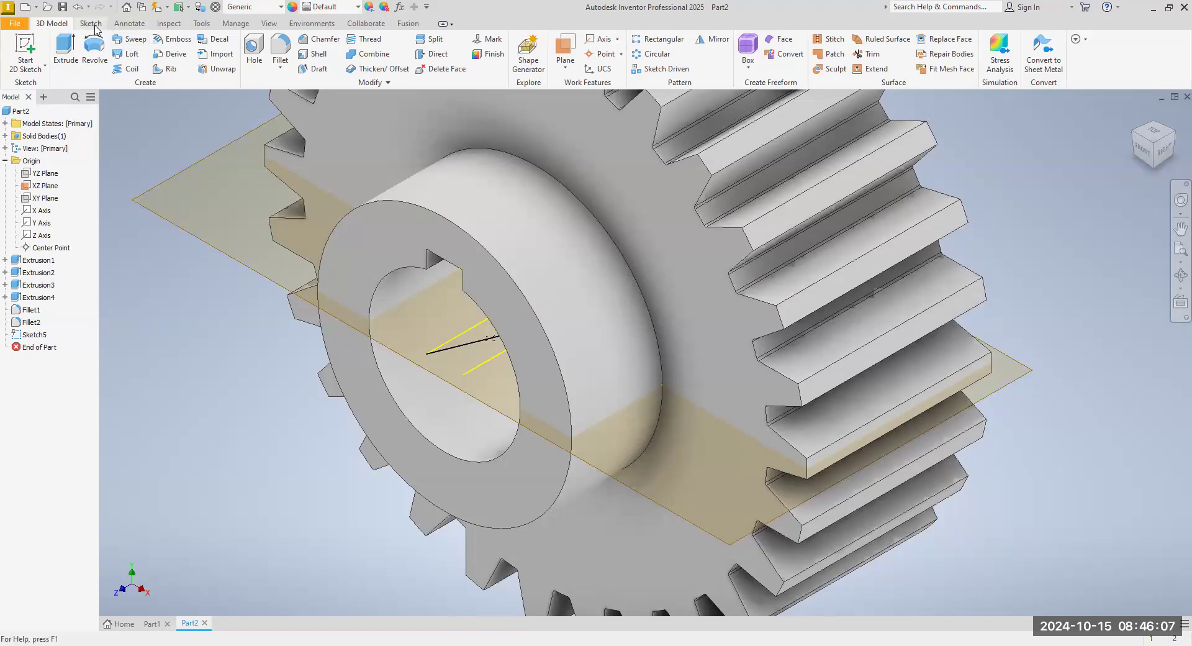
Reopen the XZ plane sketch, draw a 3 mm diameter circle centred on the sketch point inside the bore, and finish the sketch.
right_click(41, 340)
left_click(84, 390)
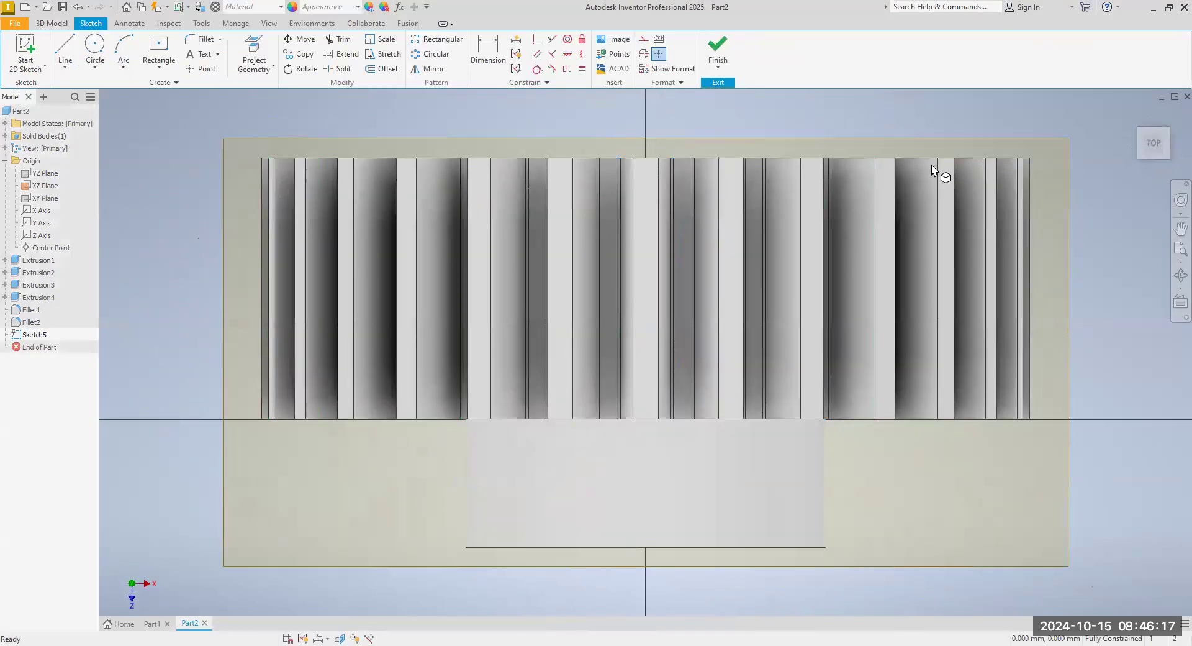
left_click(1154, 163)
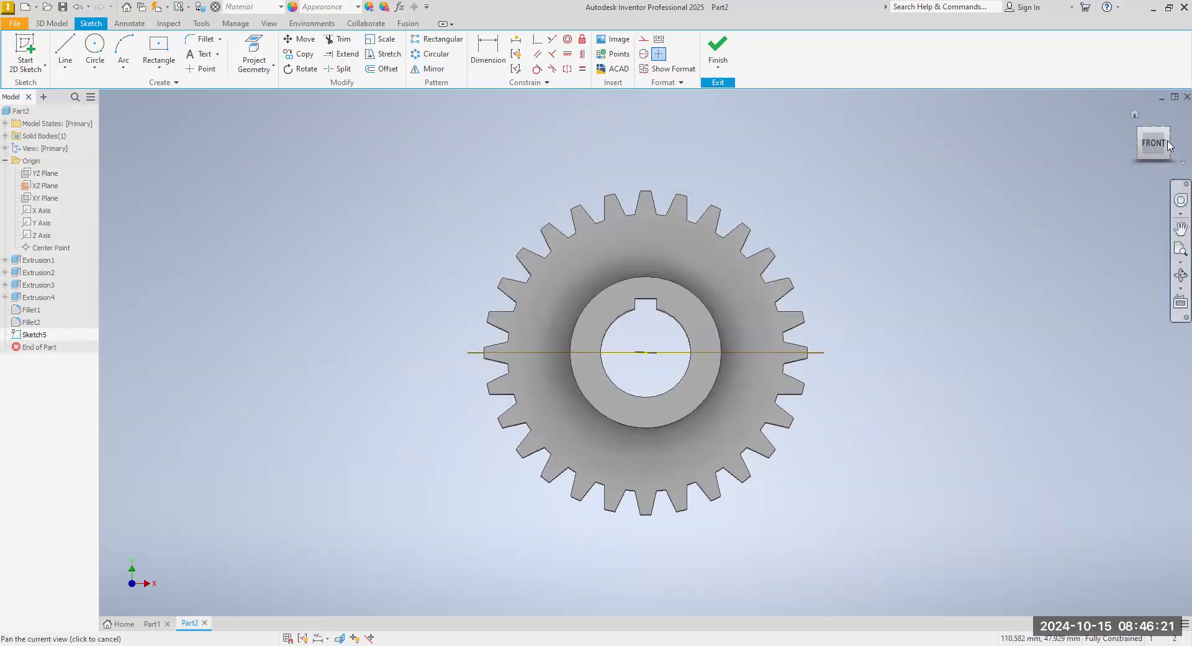
key("F6")
scroll(583, 380, "down", 5)
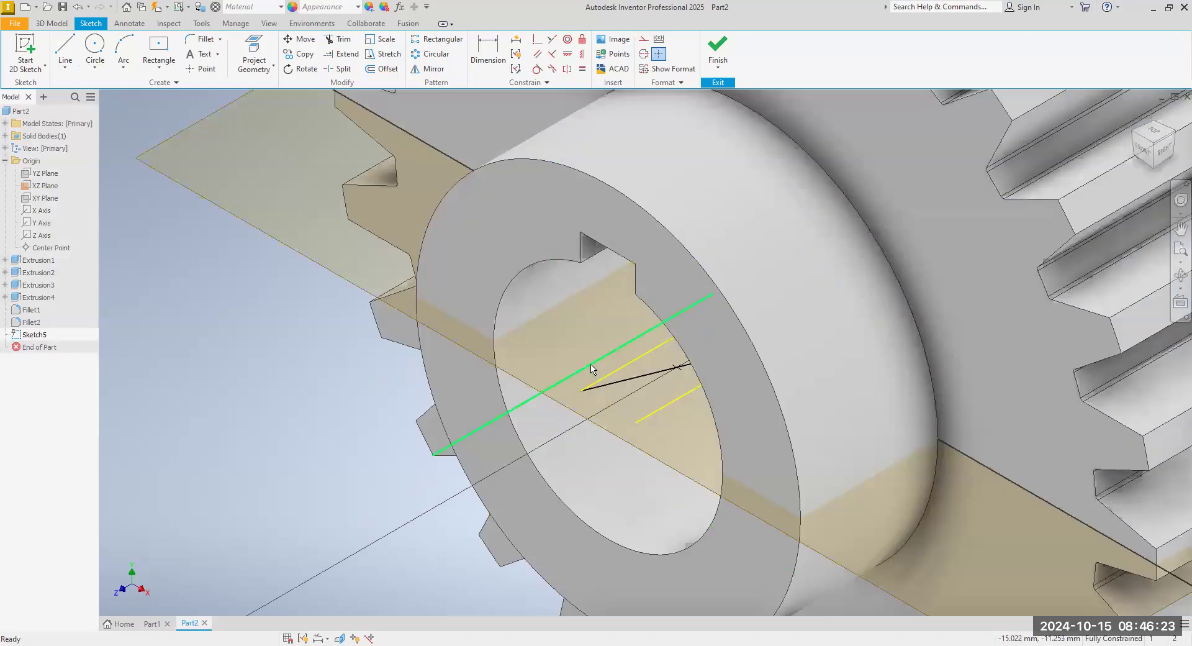
left_click(96, 68)
left_click(103, 89)
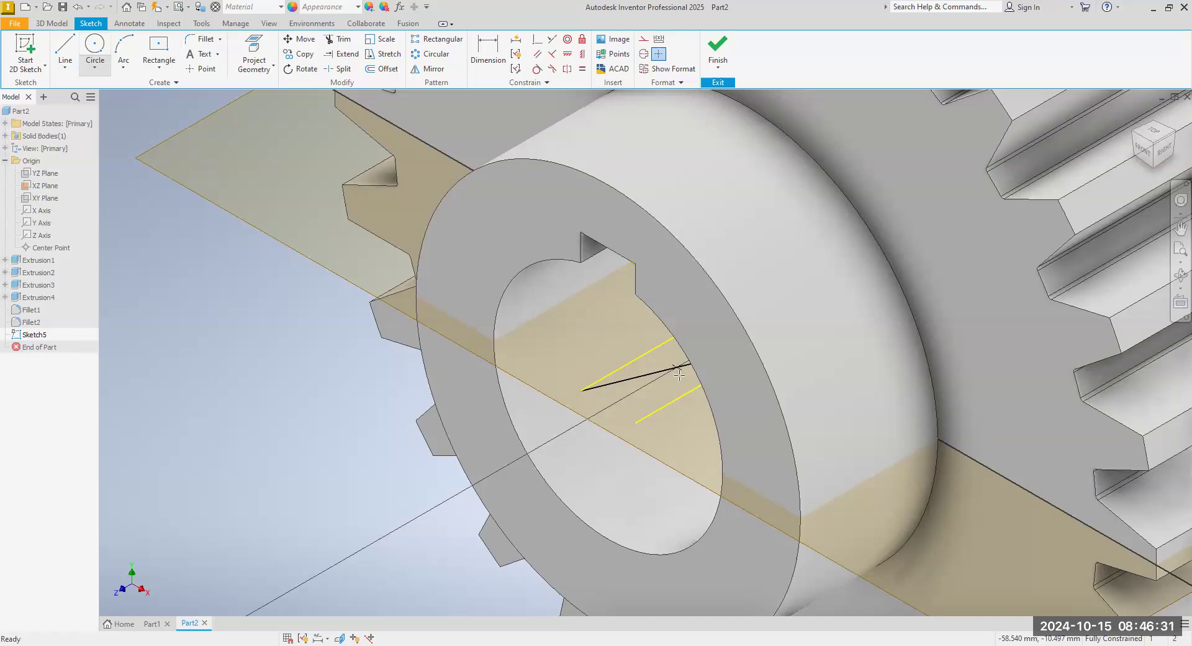
left_click(684, 343)
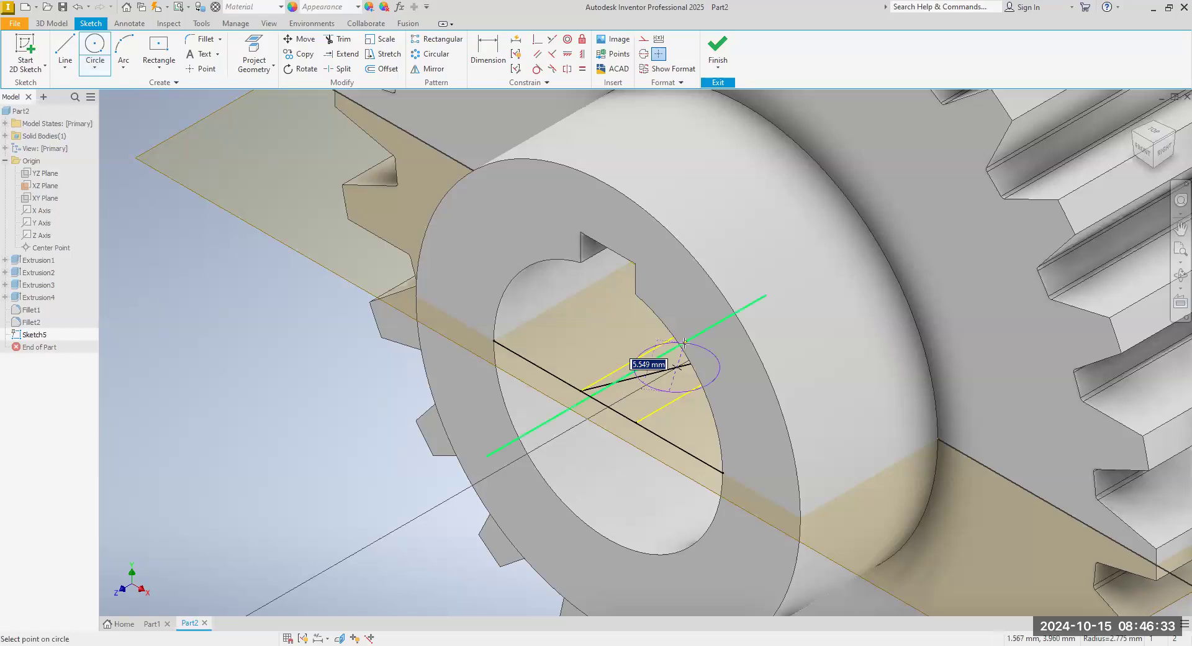
left_click(681, 354)
right_click(175, 325)
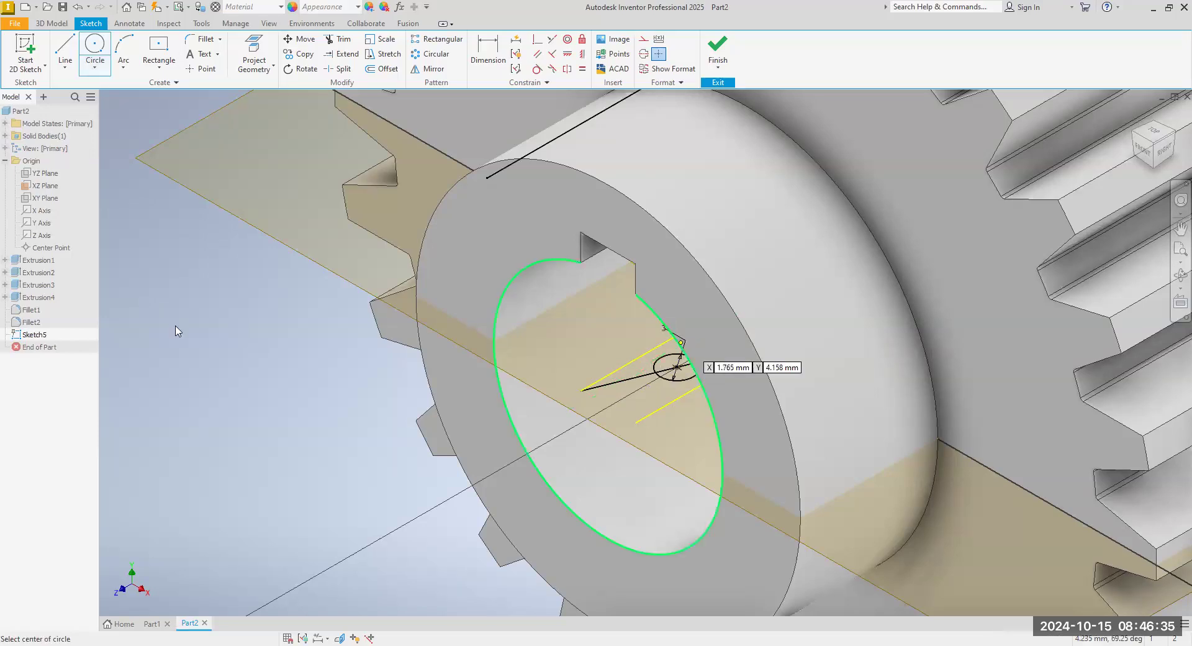
left_click(216, 327)
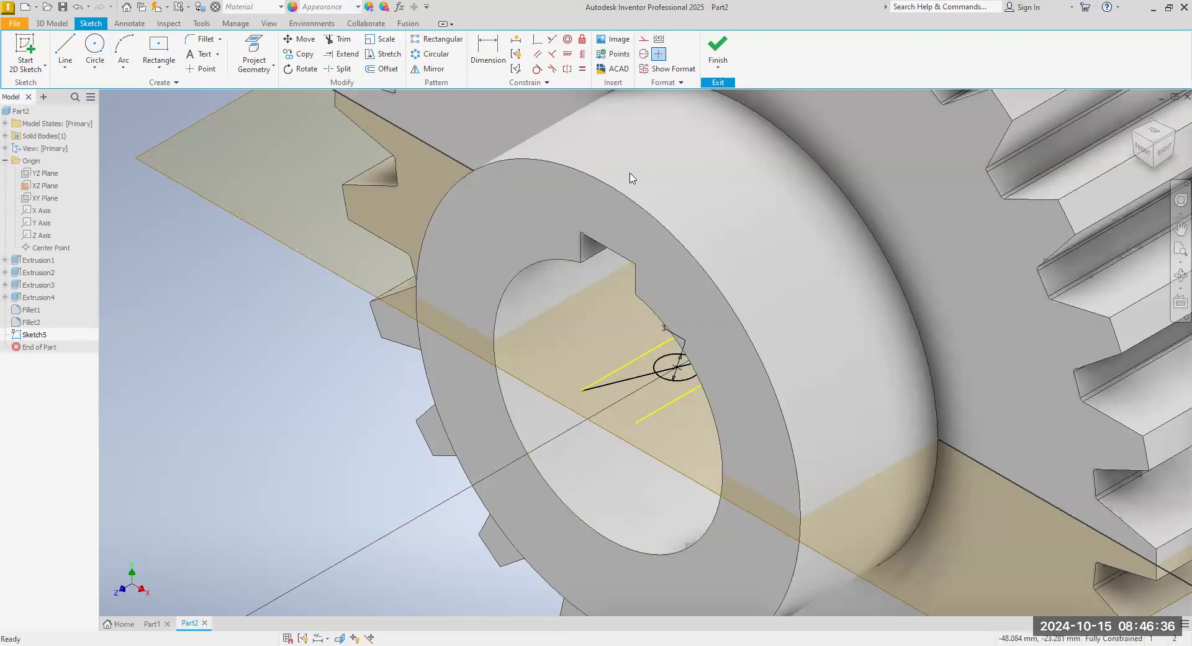
left_click(718, 67)
left_click(726, 90)
Extrude both halves of the 3 mm circle 25 mm in the default direction as a cut through the hub wall.
left_click(65, 50)
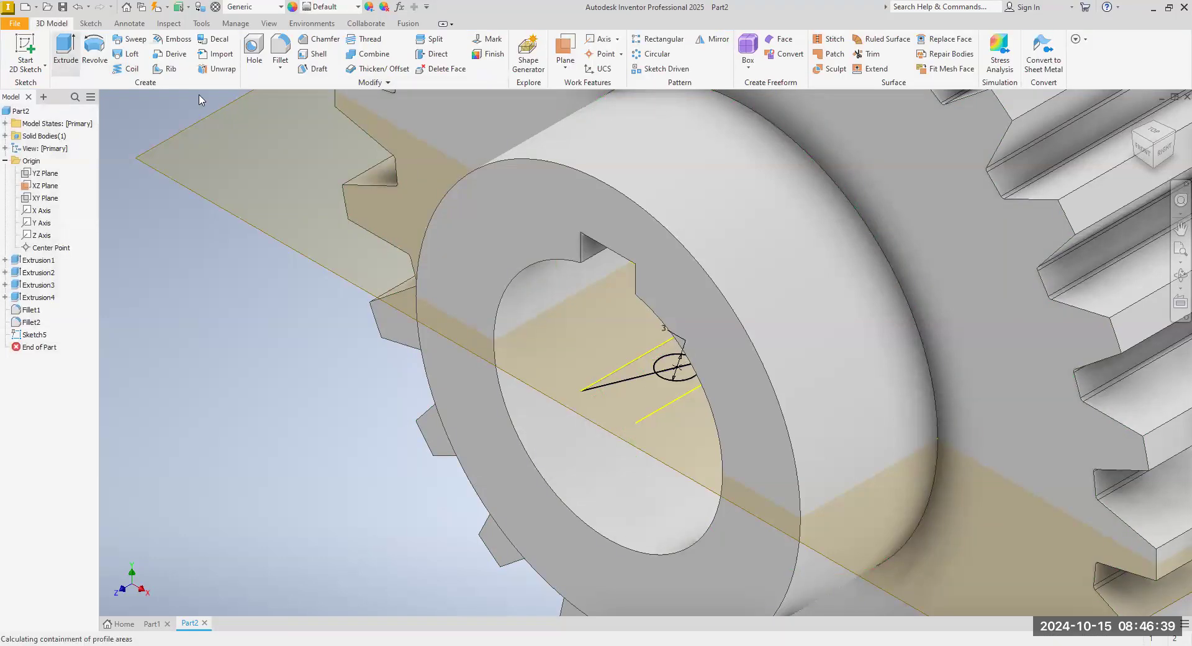
left_click(681, 377)
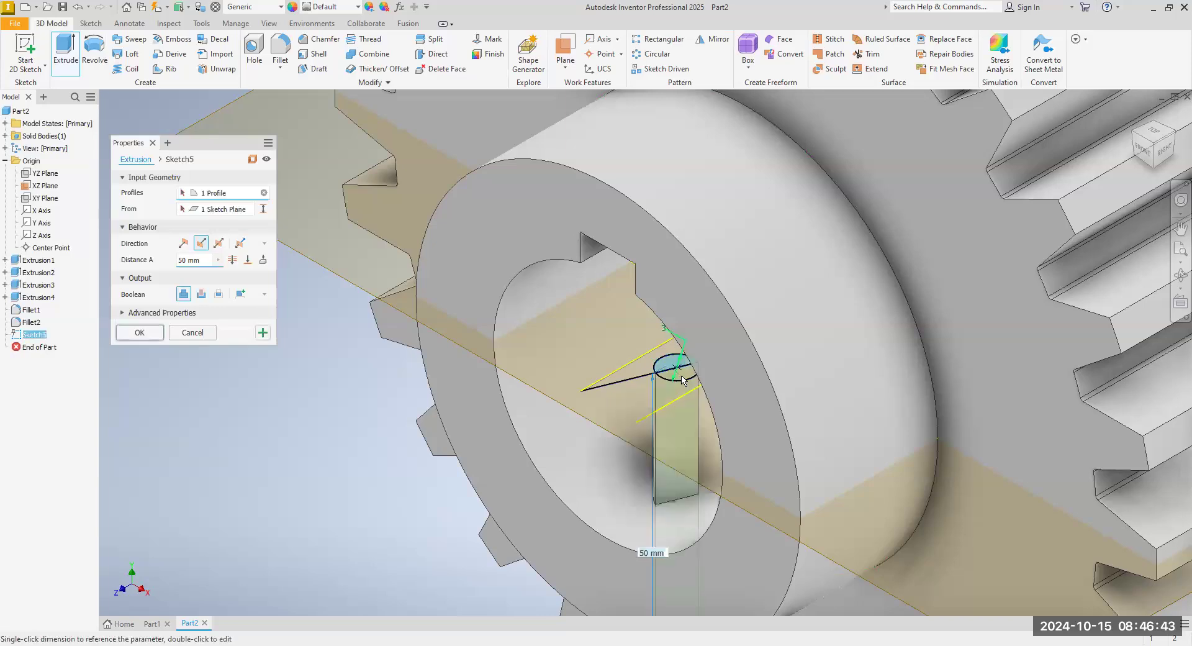
left_click(681, 377)
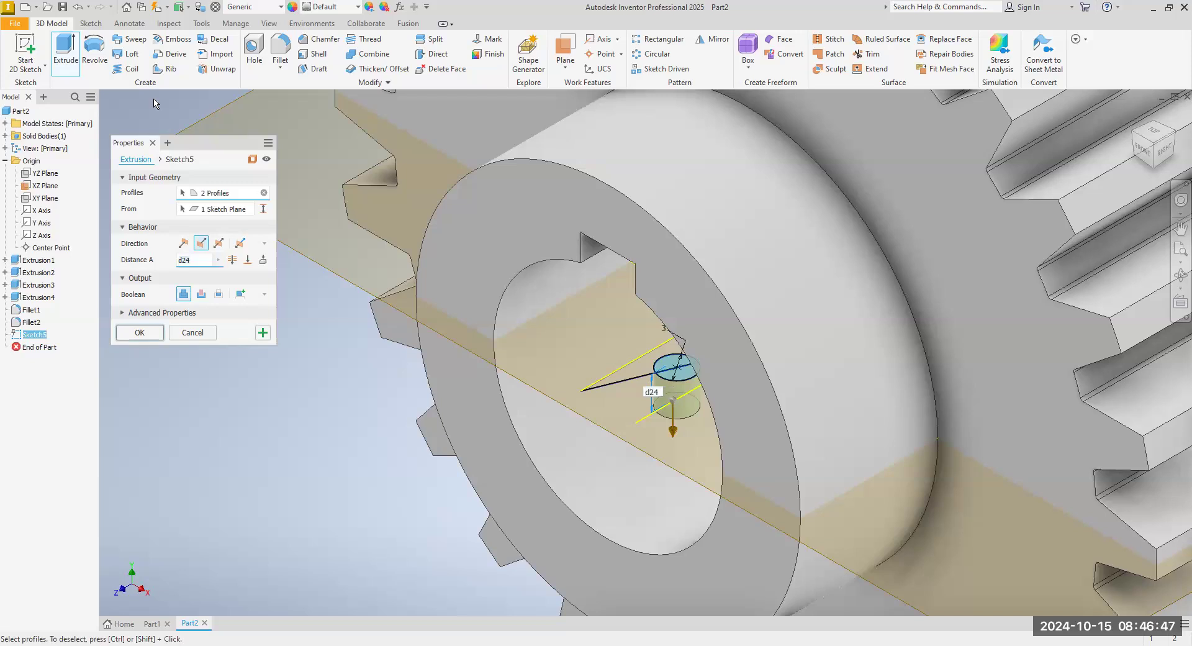
key("BackSpace")
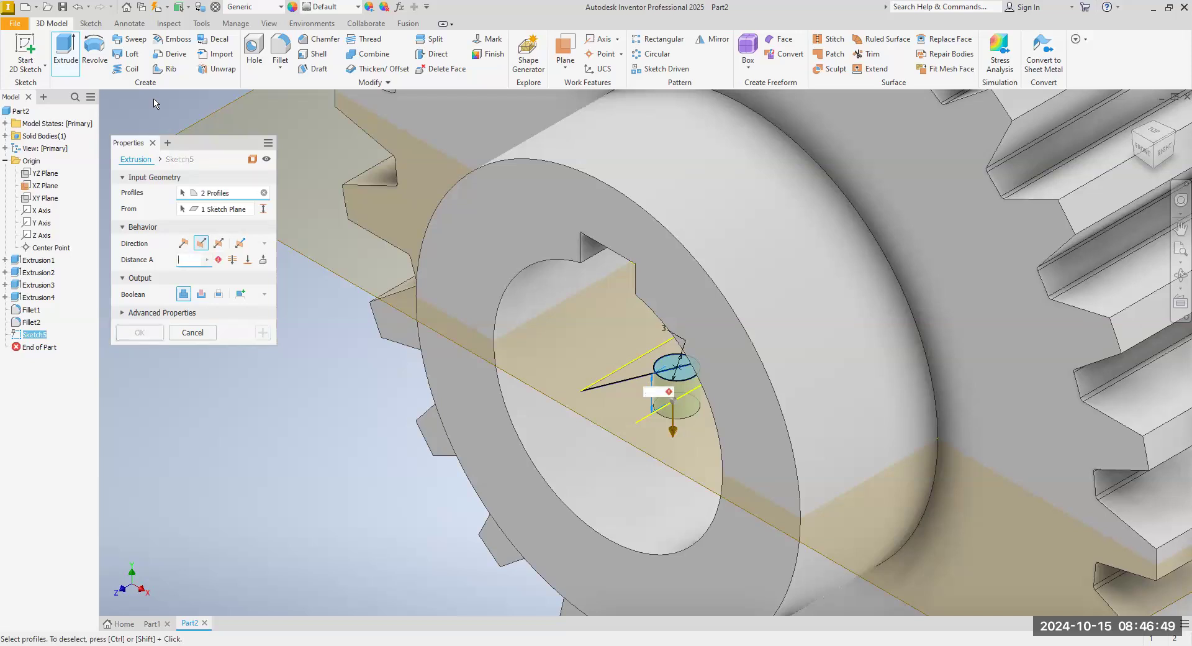
type("25")
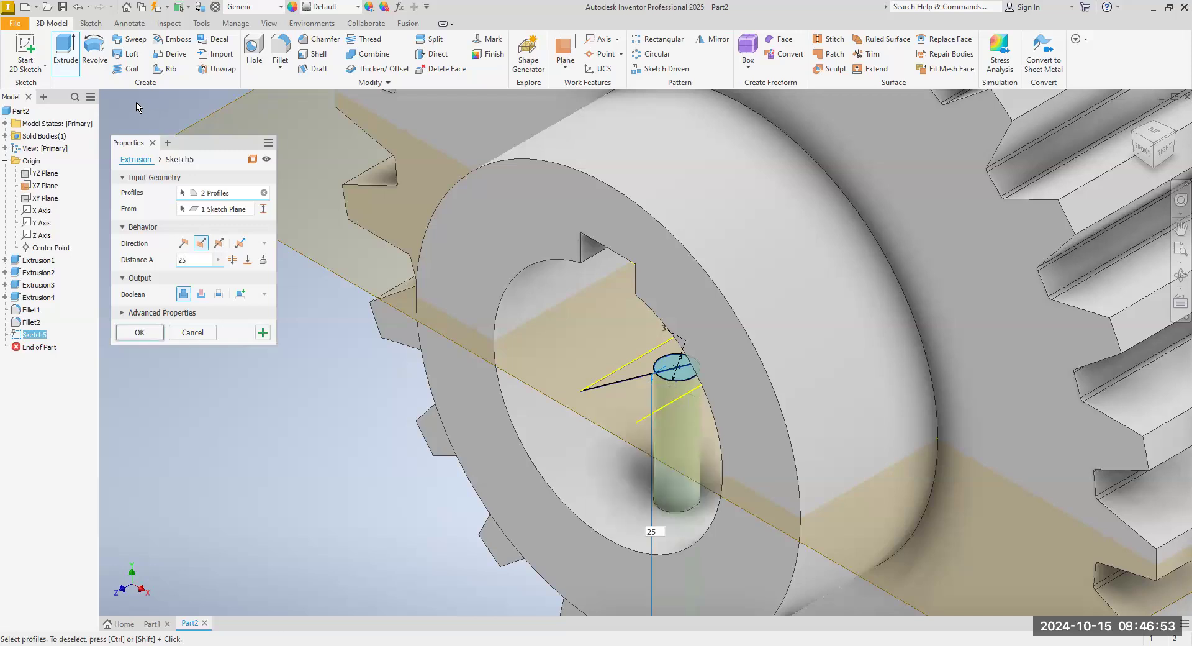
left_click(184, 243)
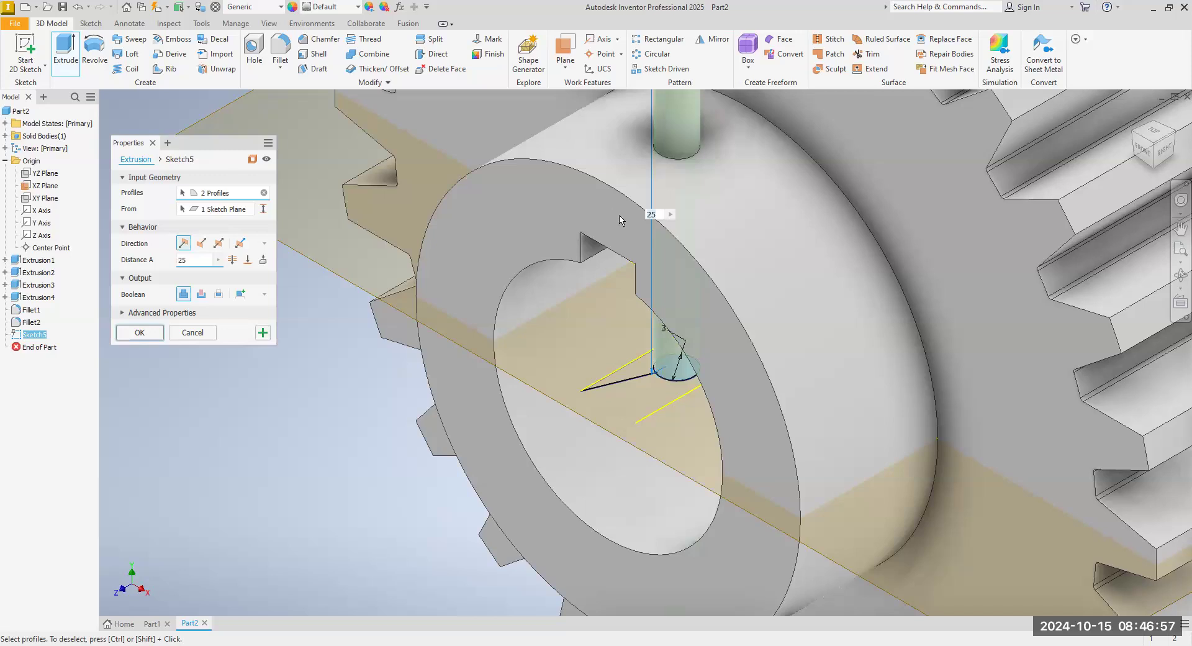
scroll(622, 190, "down", 4)
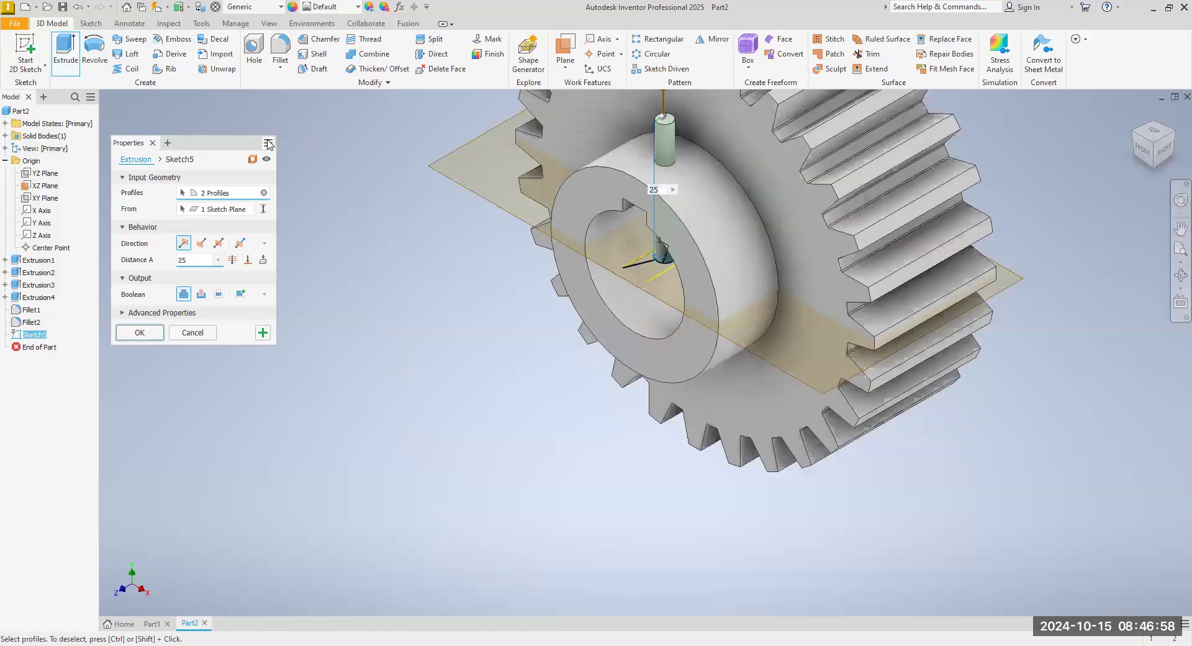
left_click(202, 300)
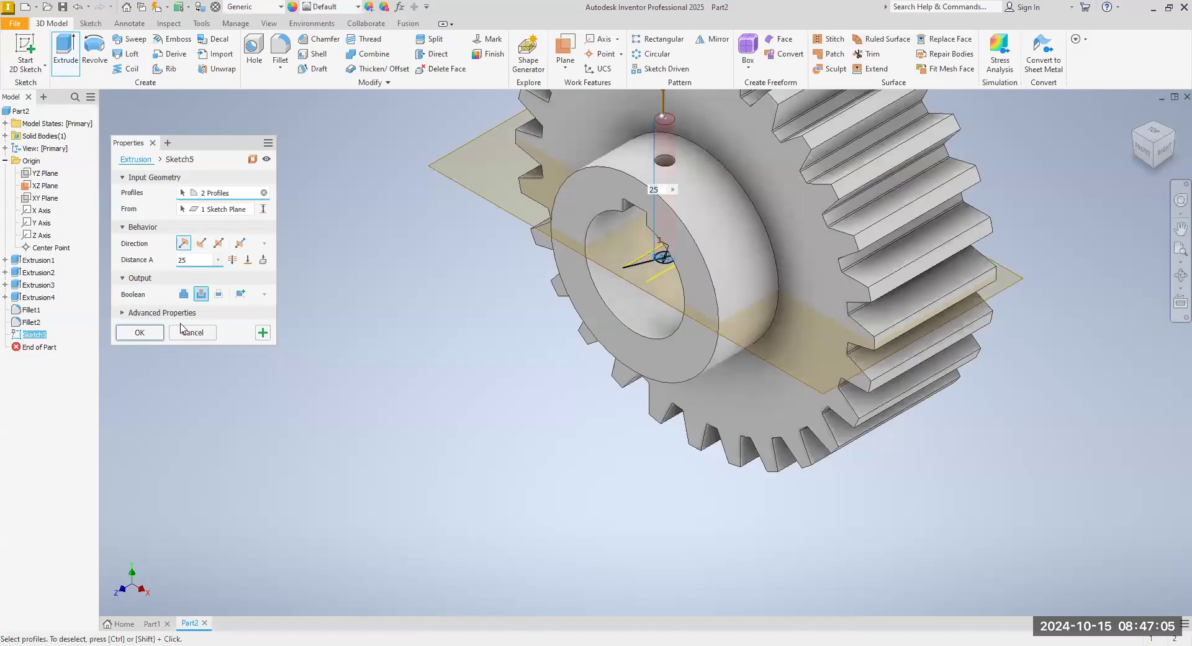
left_click(140, 333)
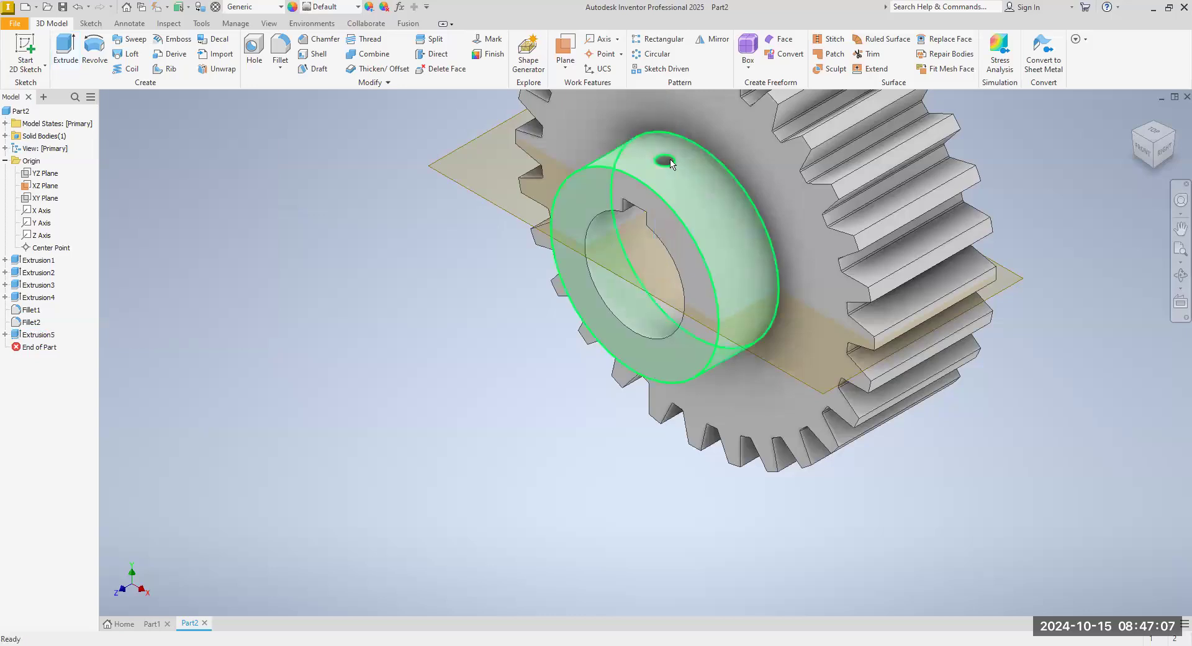
scroll(630, 219, "down", 5)
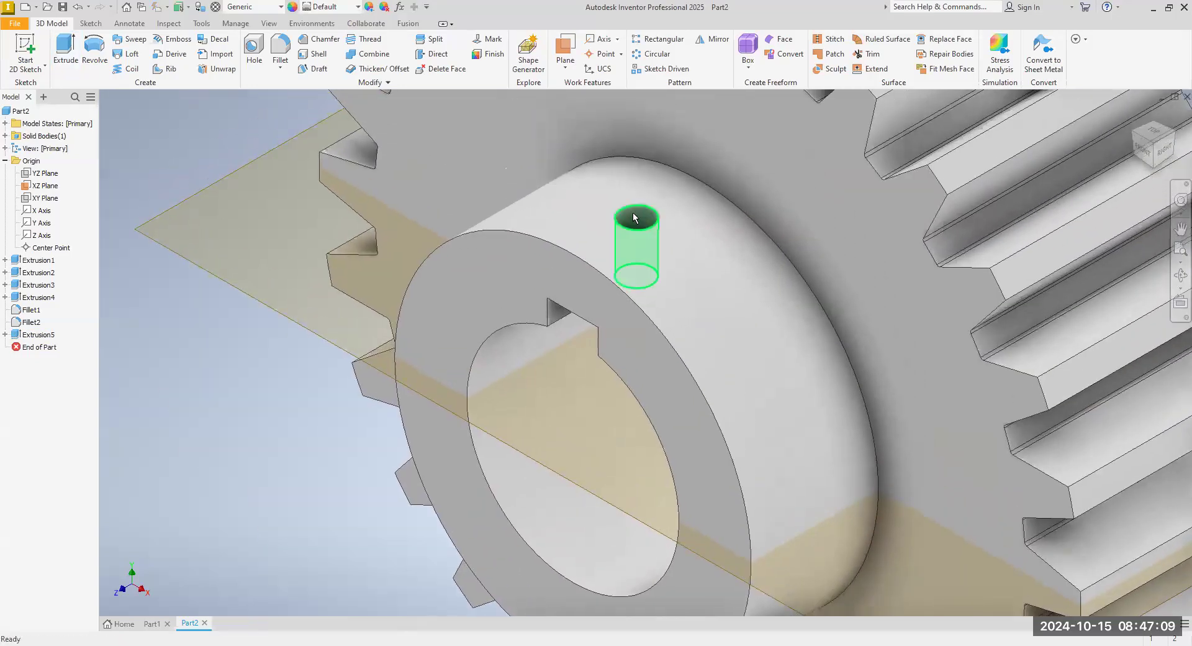
scroll(633, 213, "up", 3)
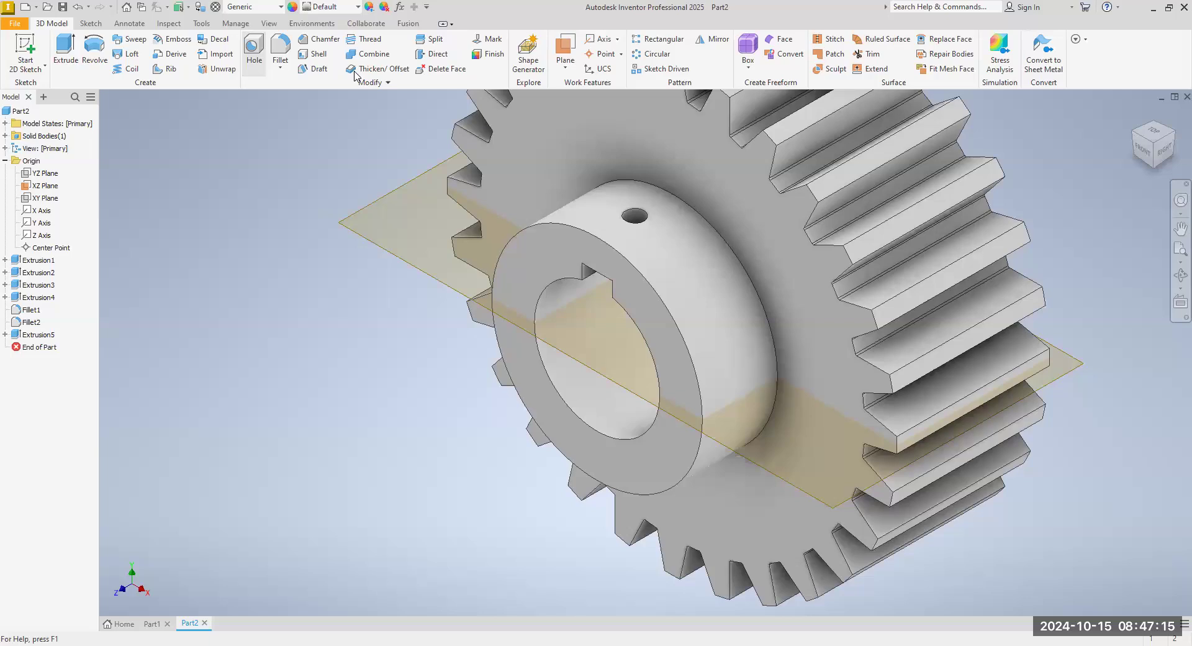
left_click(377, 41)
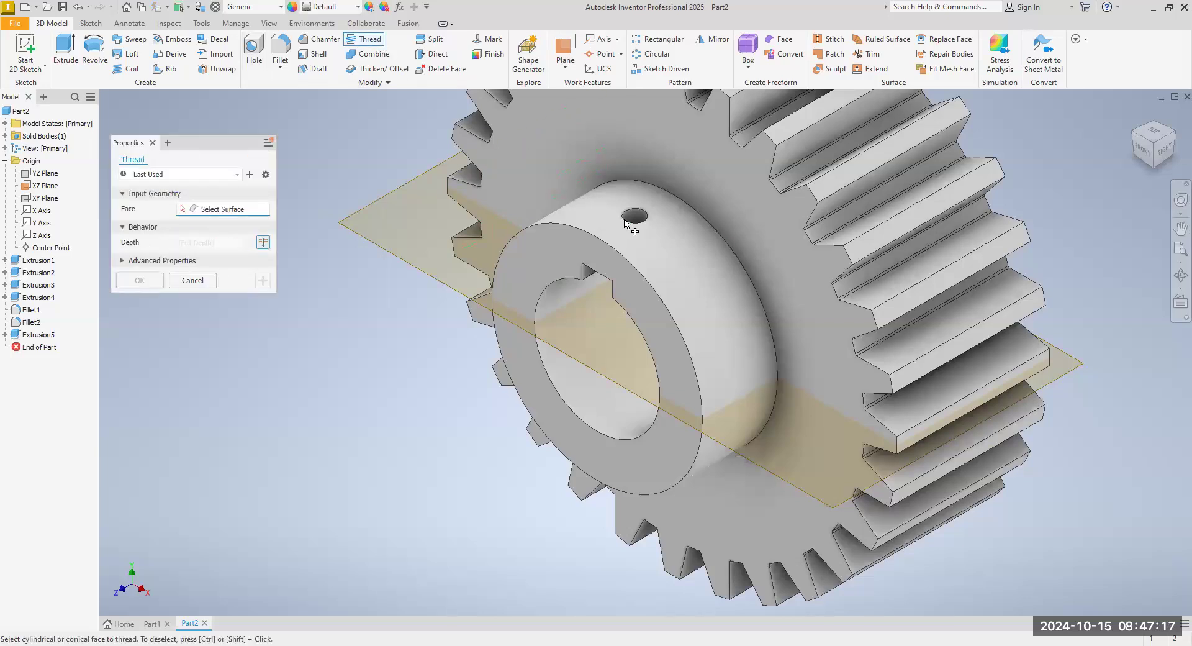
left_click(602, 252)
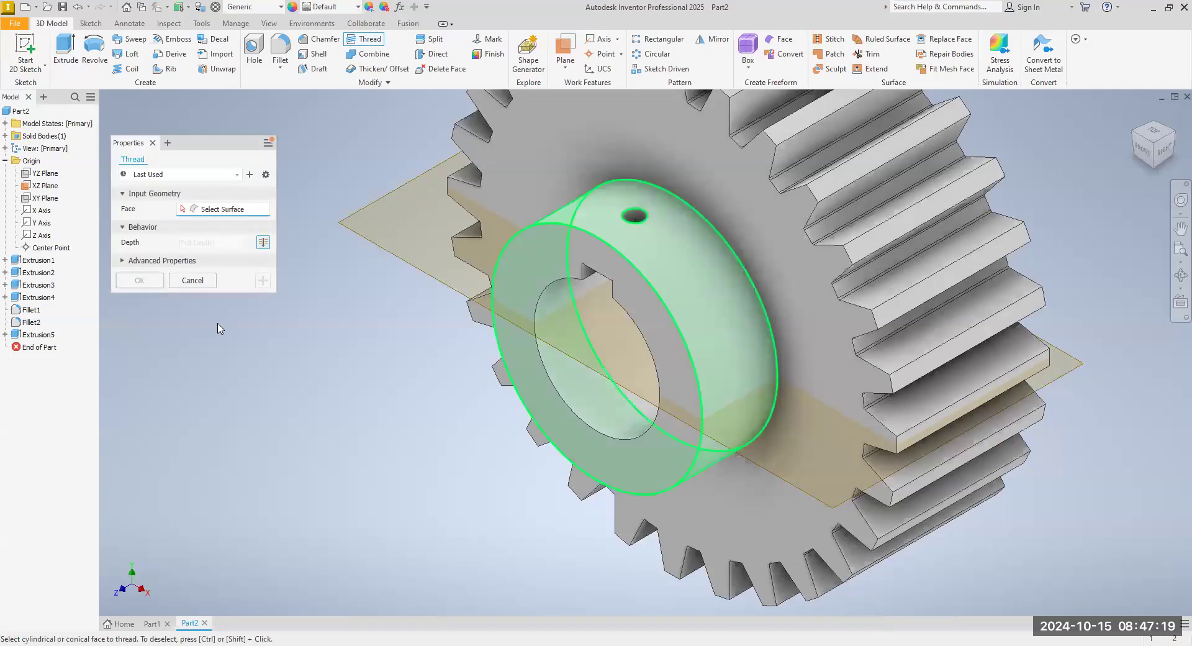
left_click(192, 380)
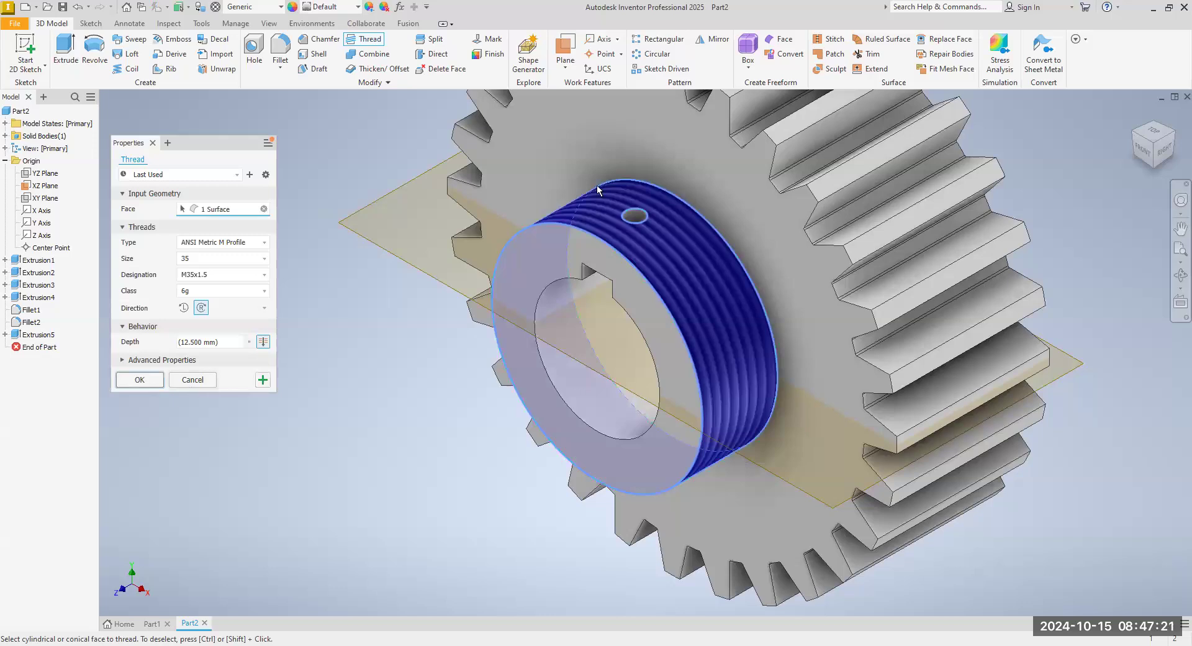
Add a full-depth ANSI Metric M Profile thread, size 3, M3x0.5, class 6H, to the hub hole's cylindrical face.
scroll(575, 239, "up", 5)
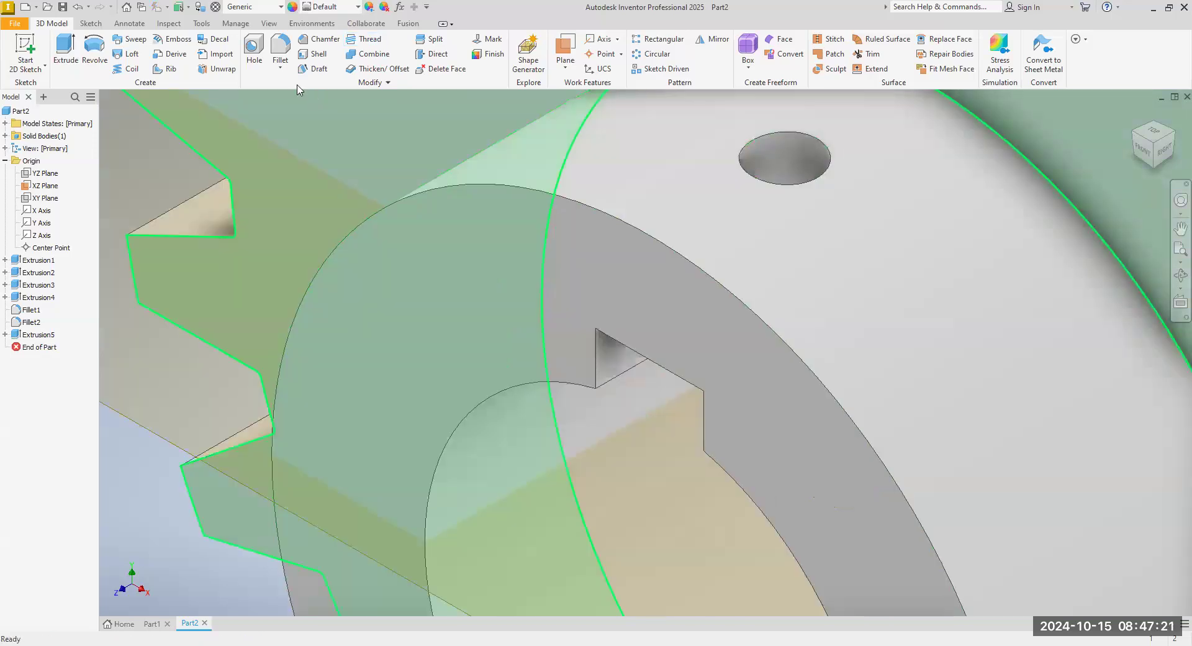
left_click(370, 41)
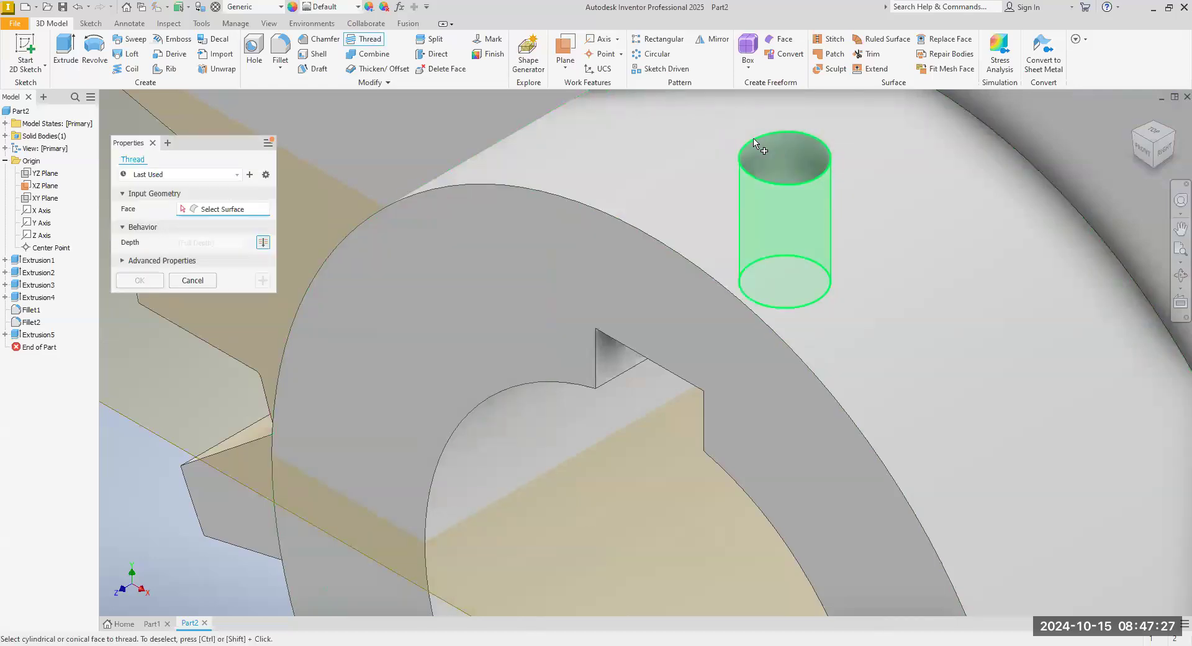
left_click(752, 144)
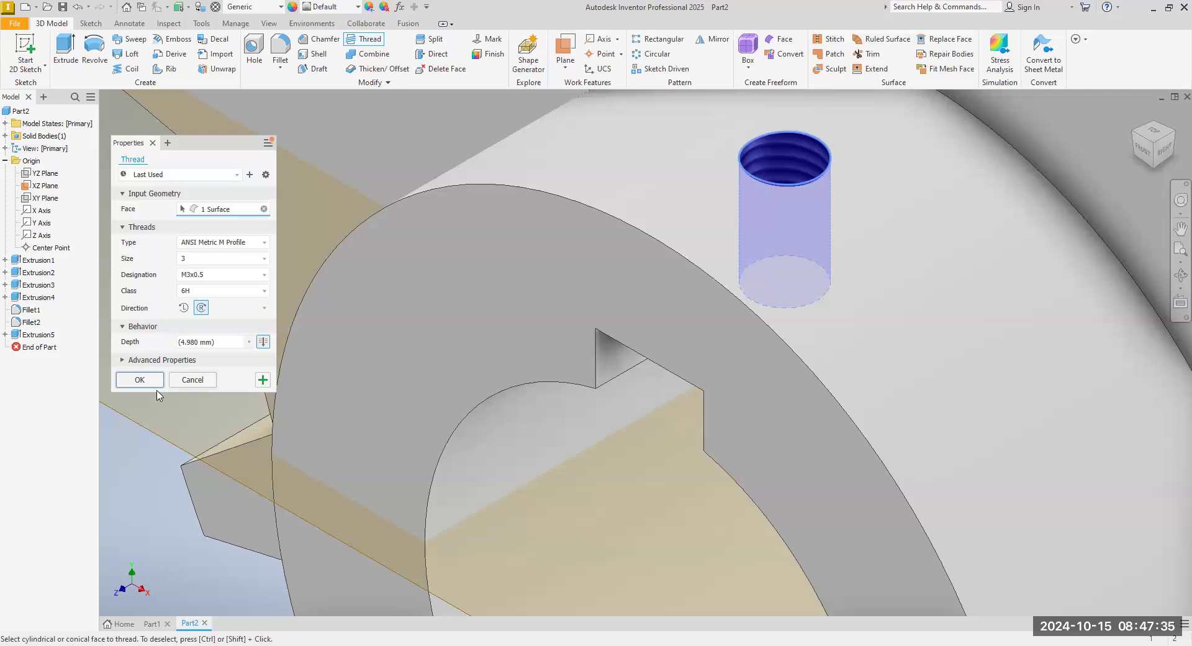
left_click(138, 379)
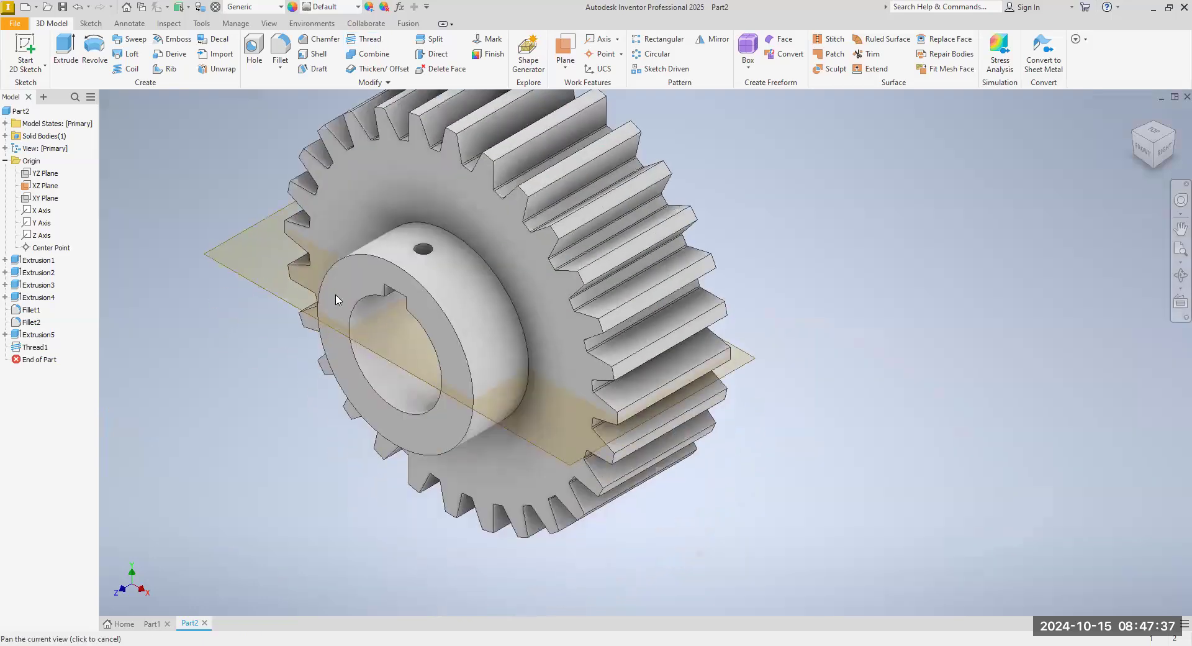
Turn off the visibility of the XZ plane.
middle_click_drag(223, 308, 310, 374)
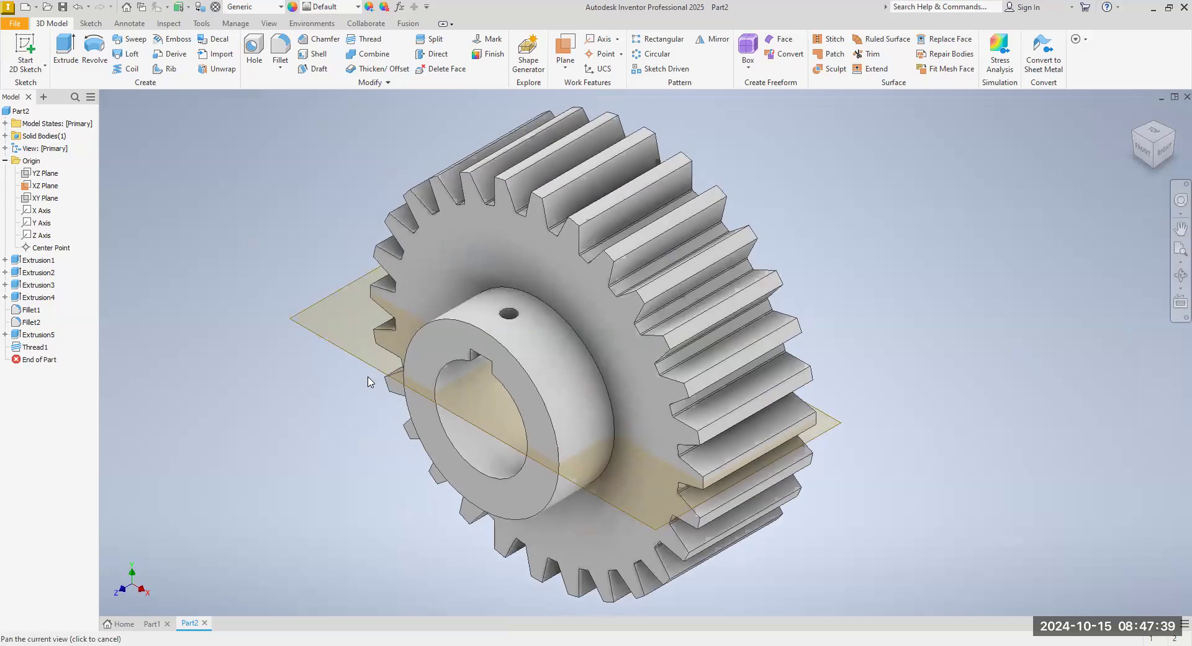
left_click(45, 186)
right_click(47, 191)
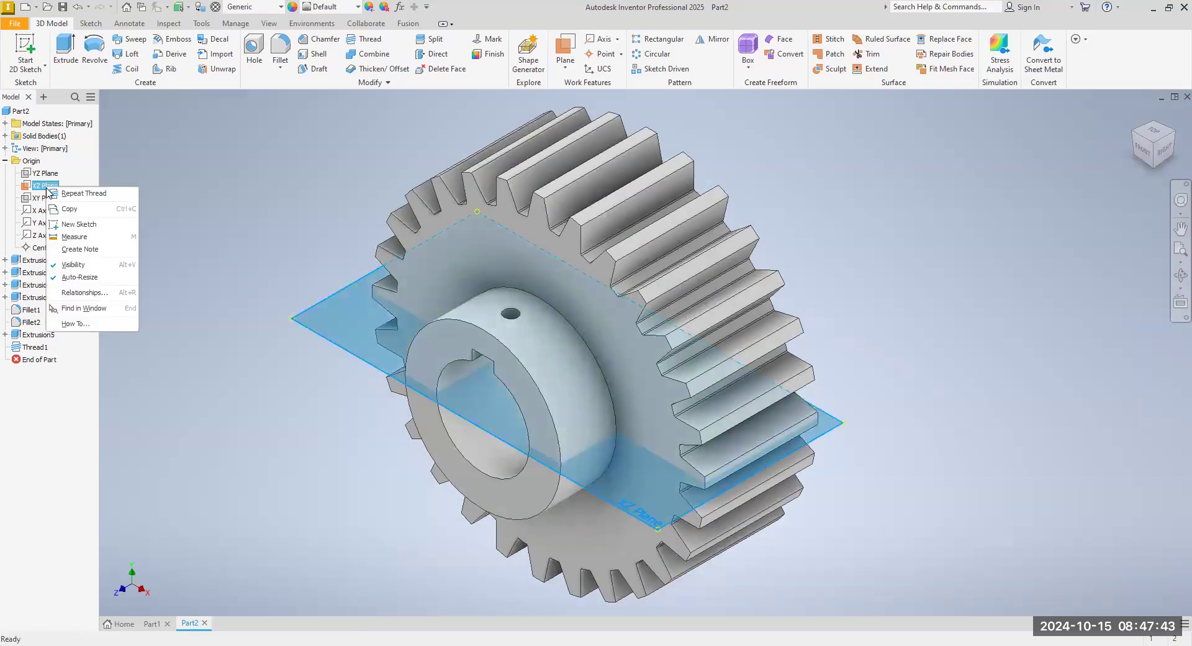
left_click(72, 266)
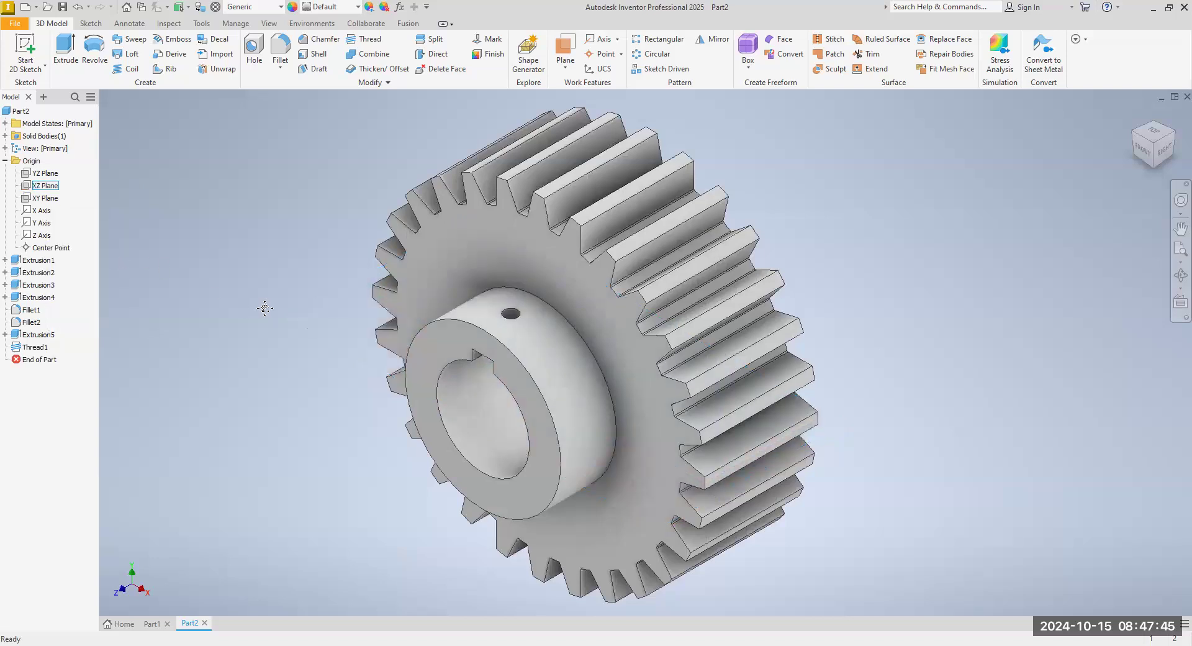
scroll(276, 297, "up", 3)
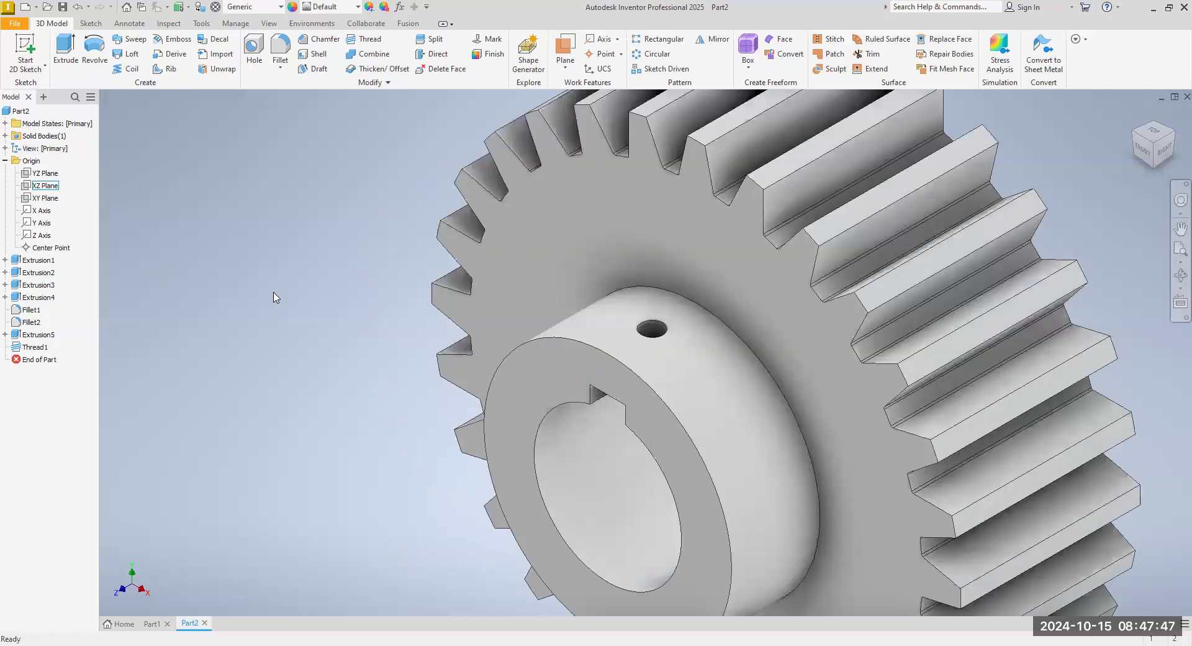
scroll(497, 304, "down", 5)
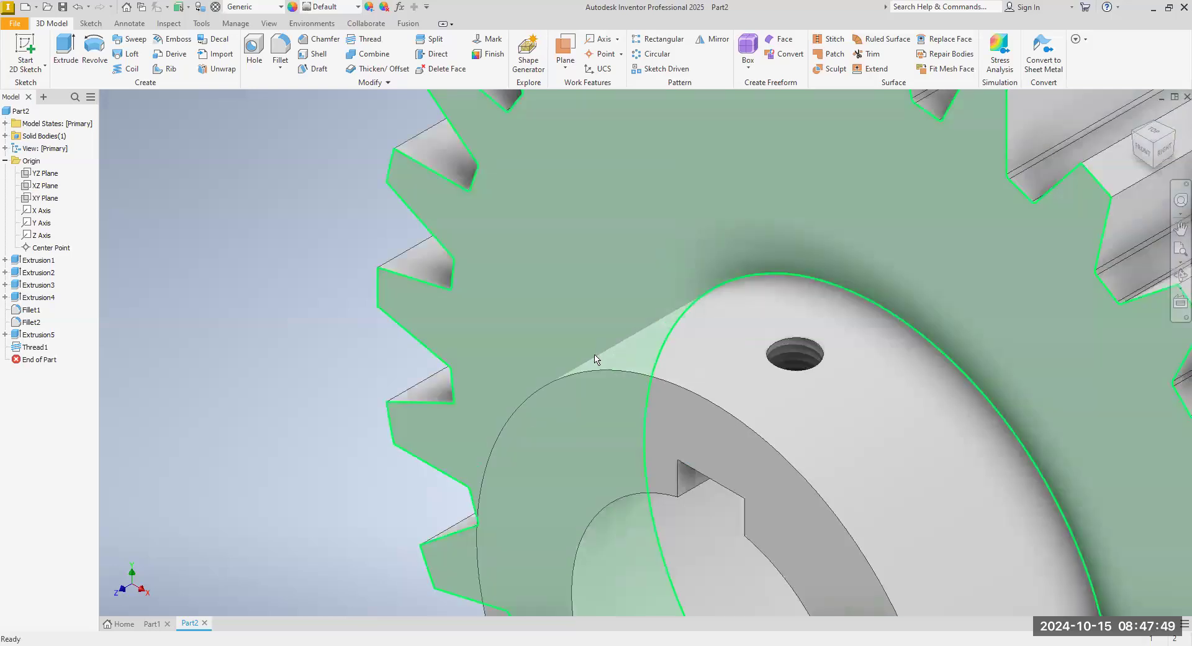
scroll(643, 384, "up", 4)
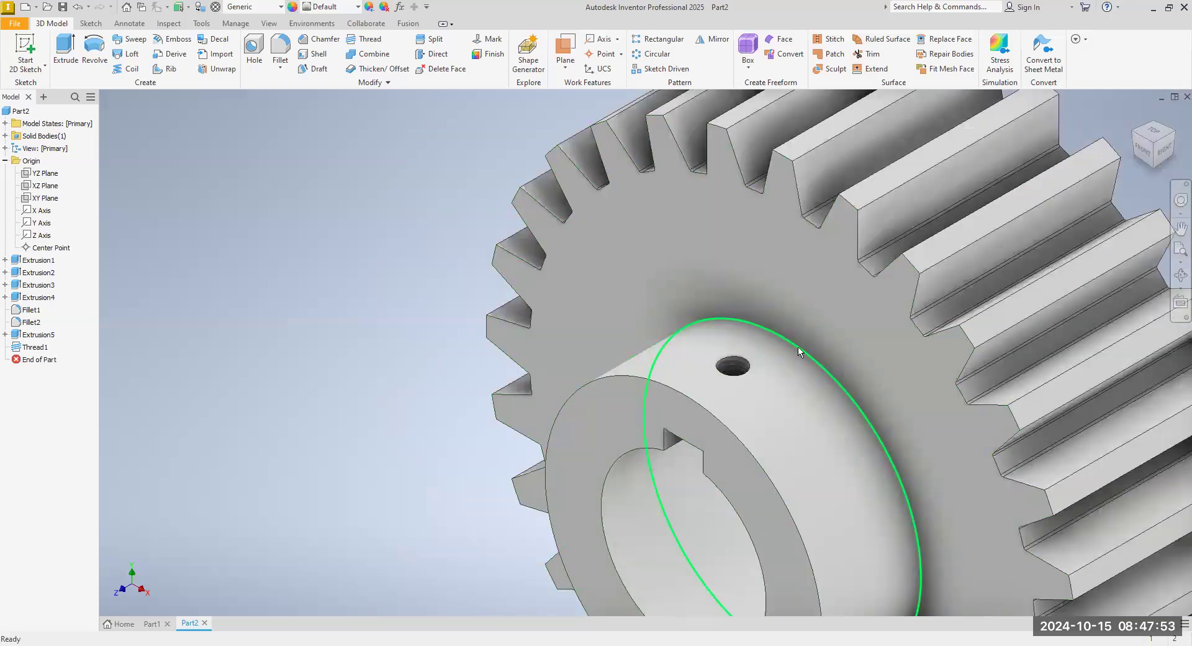
scroll(810, 396, "up", 3)
middle_click_drag(810, 396, 565, 306)
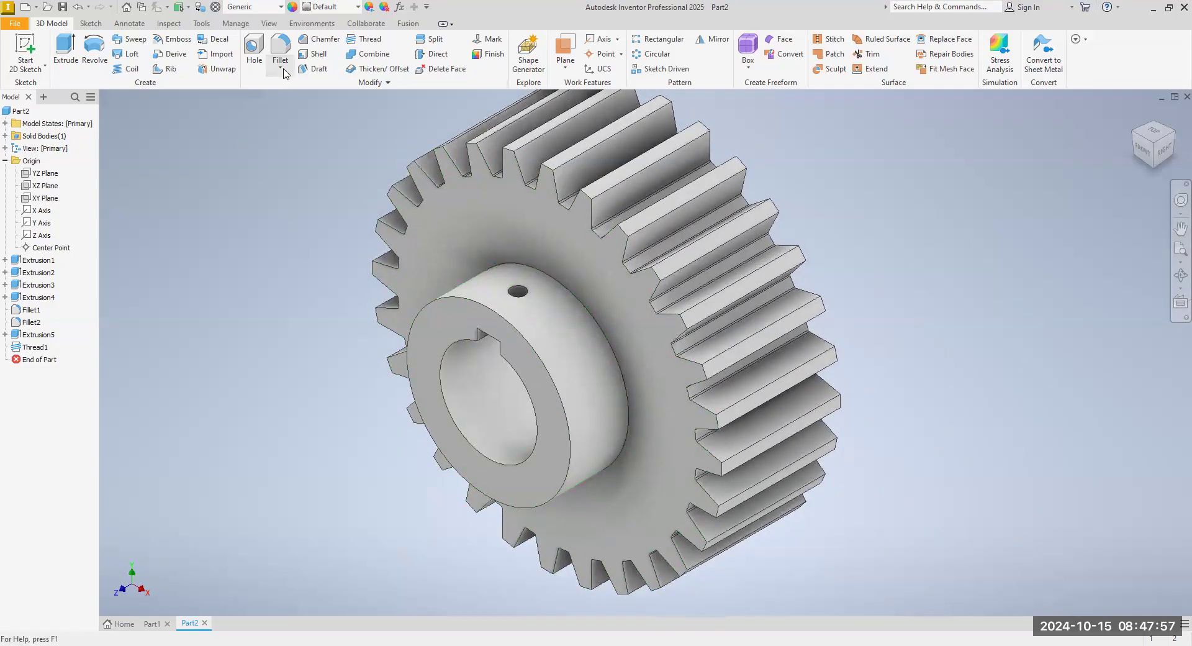
Fillet the edge where the hub meets the gear face with a 1 mm radius.
key("f")
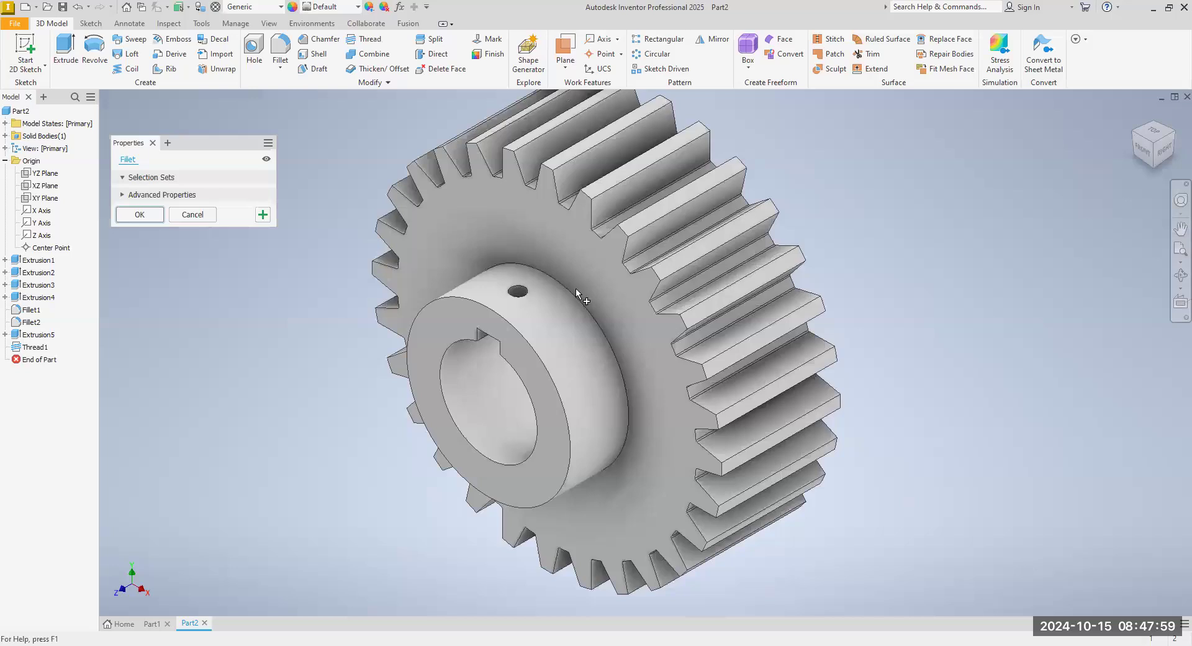
left_click(509, 334)
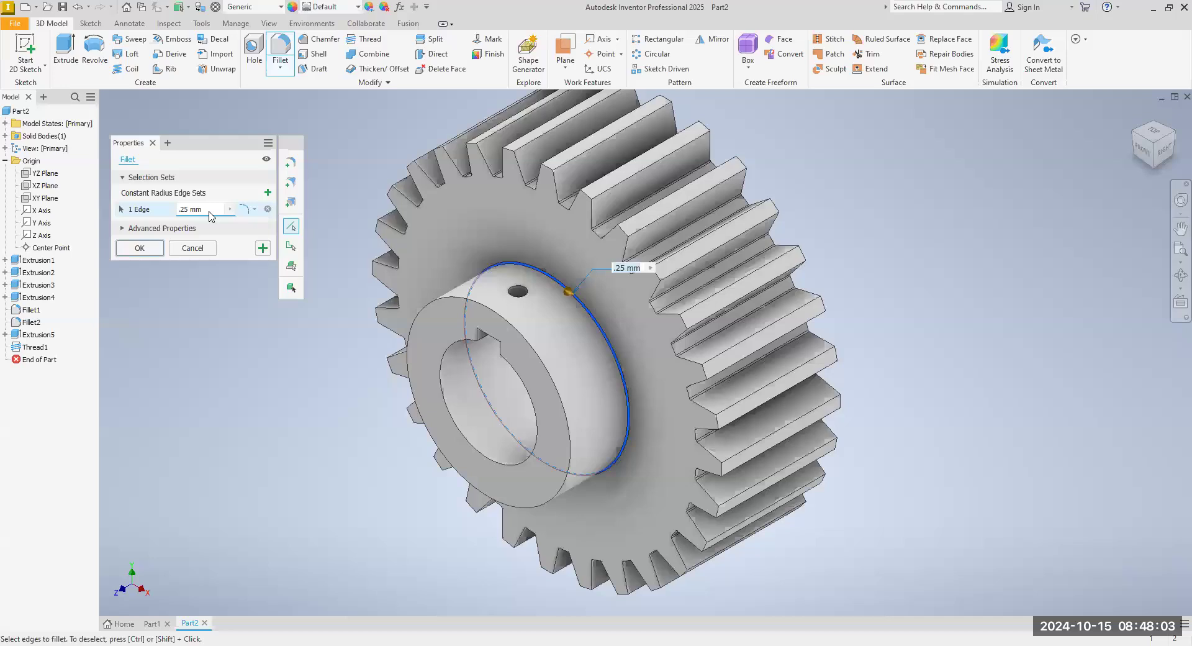
key("BackSpace")
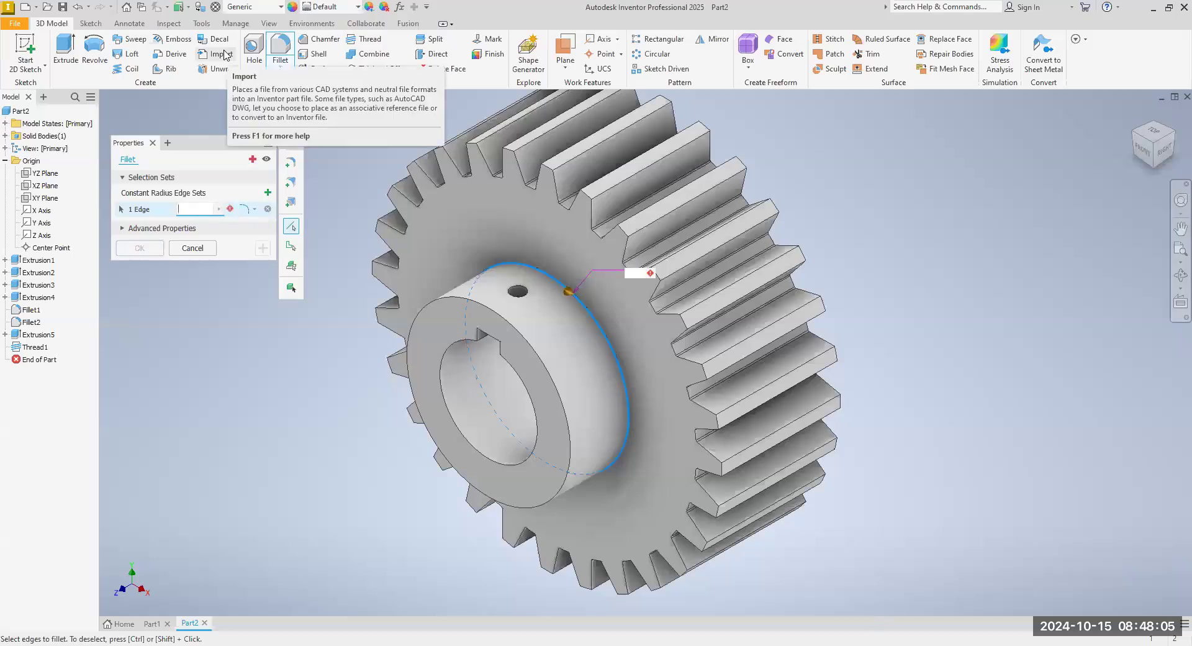
type("2")
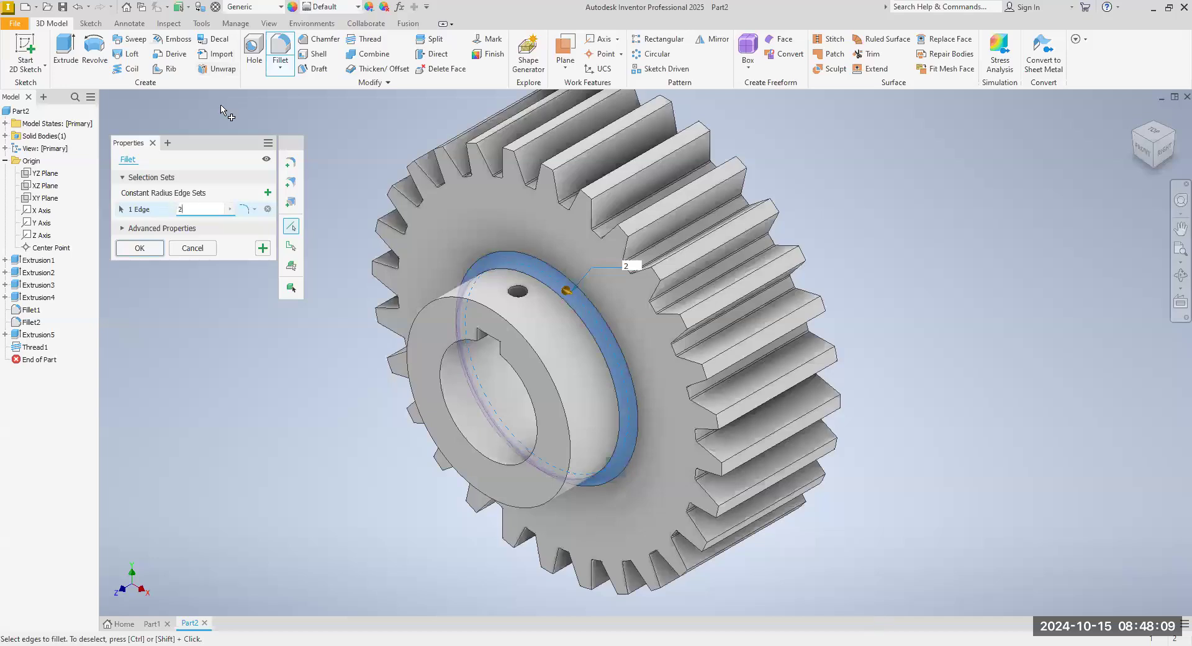
key("BackSpace")
type("1")
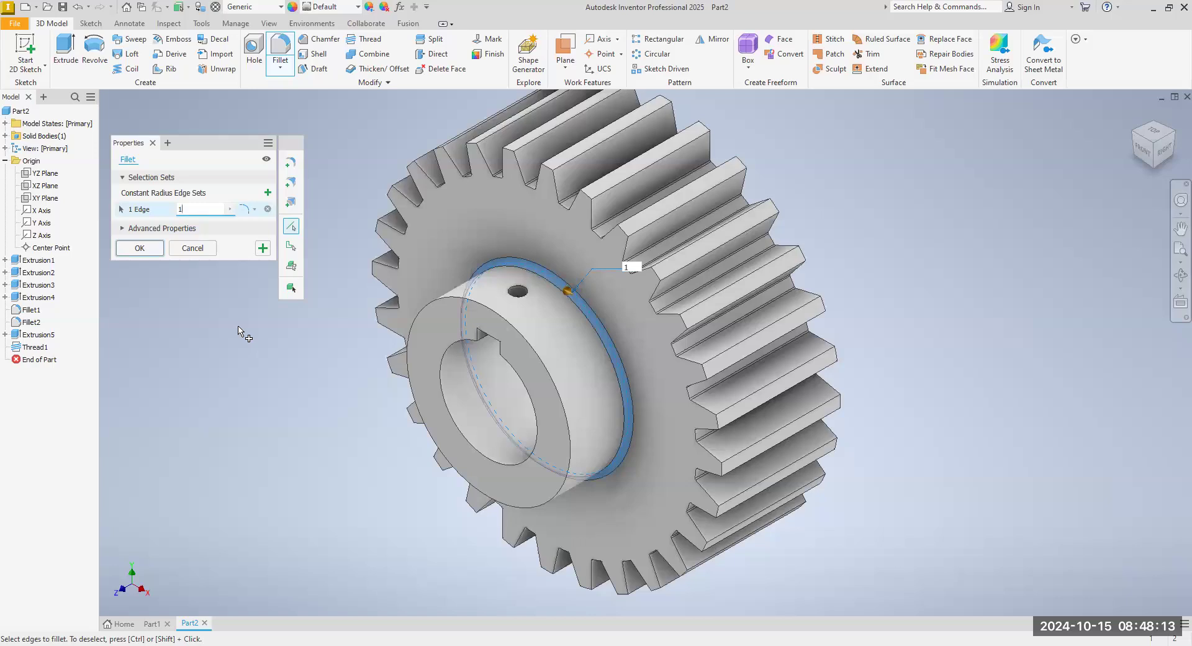
left_click(133, 249)
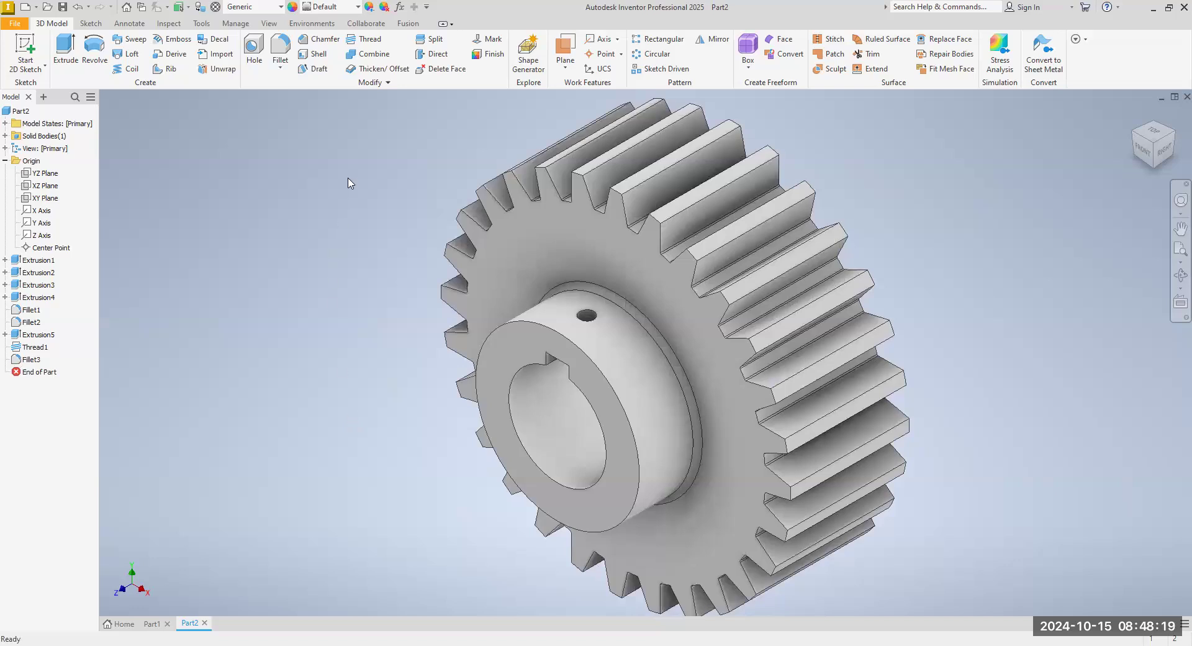
Chamfer the outer edge of the hub's front face with a 1 mm distance.
left_click(328, 42)
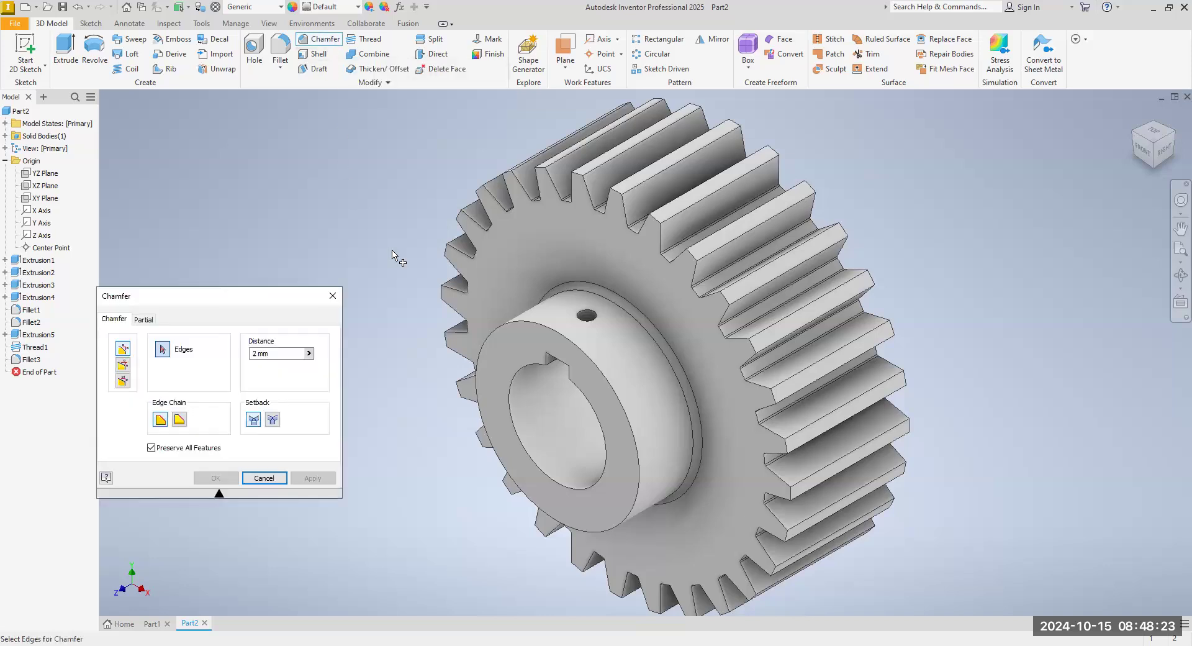
left_click(508, 328)
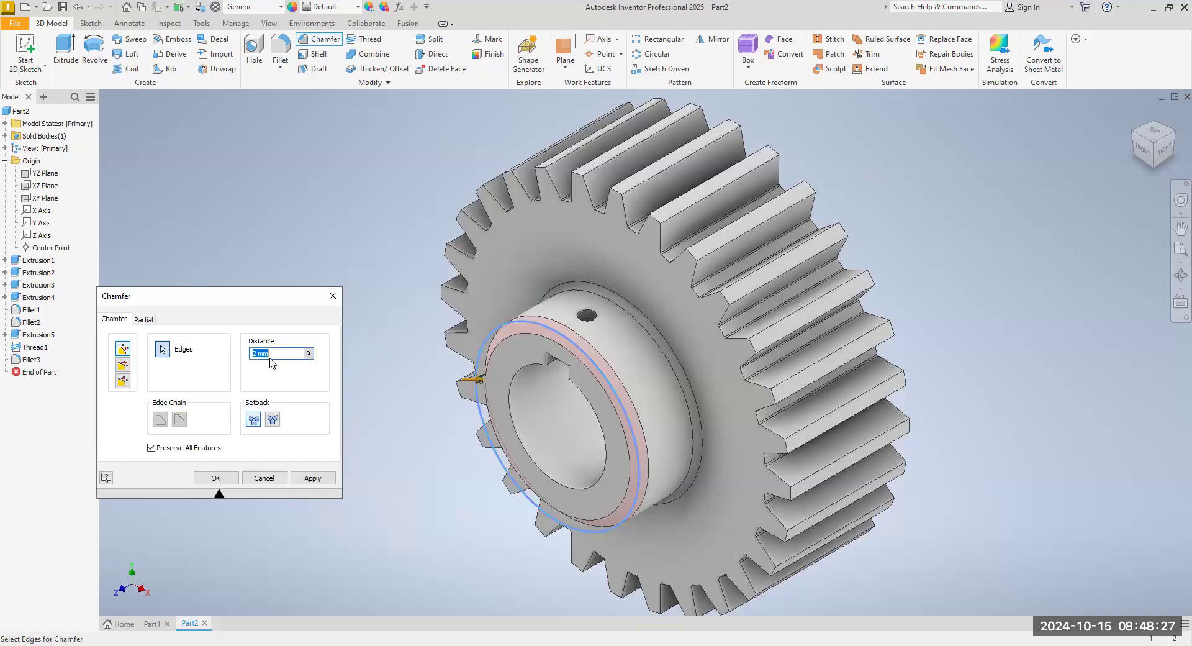
type("1")
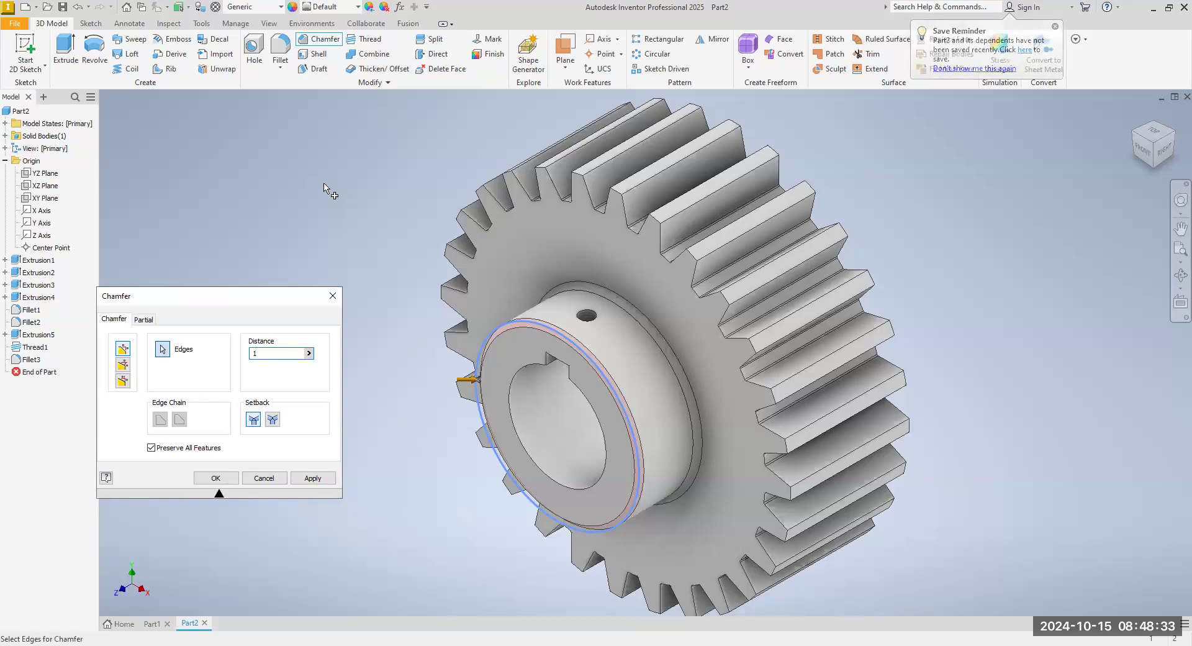
left_click(208, 483)
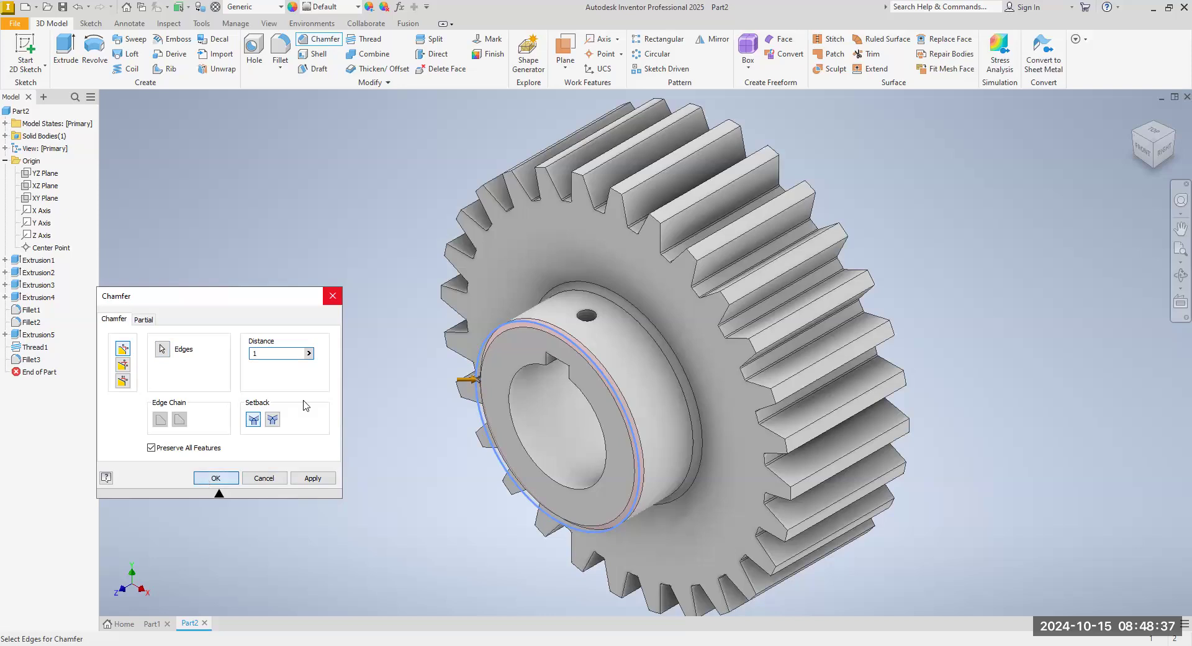
Examine the finished gear from the front, right, back and left sides and in the isometric views.
scroll(627, 257, "up", 5)
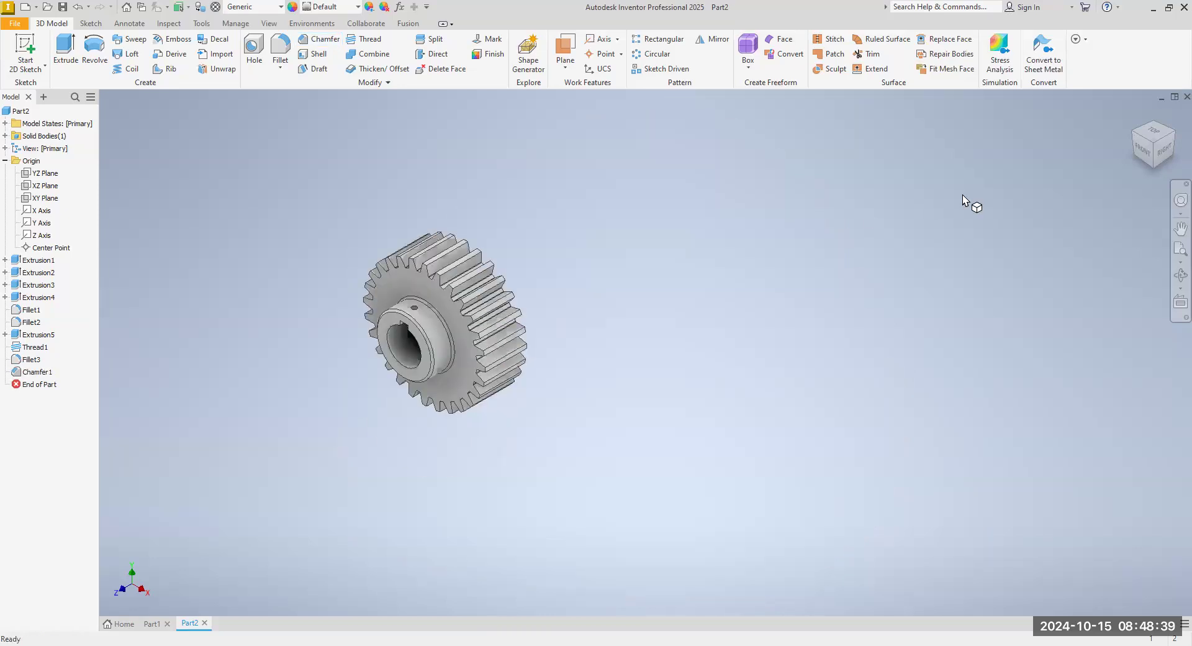
left_click(1145, 149)
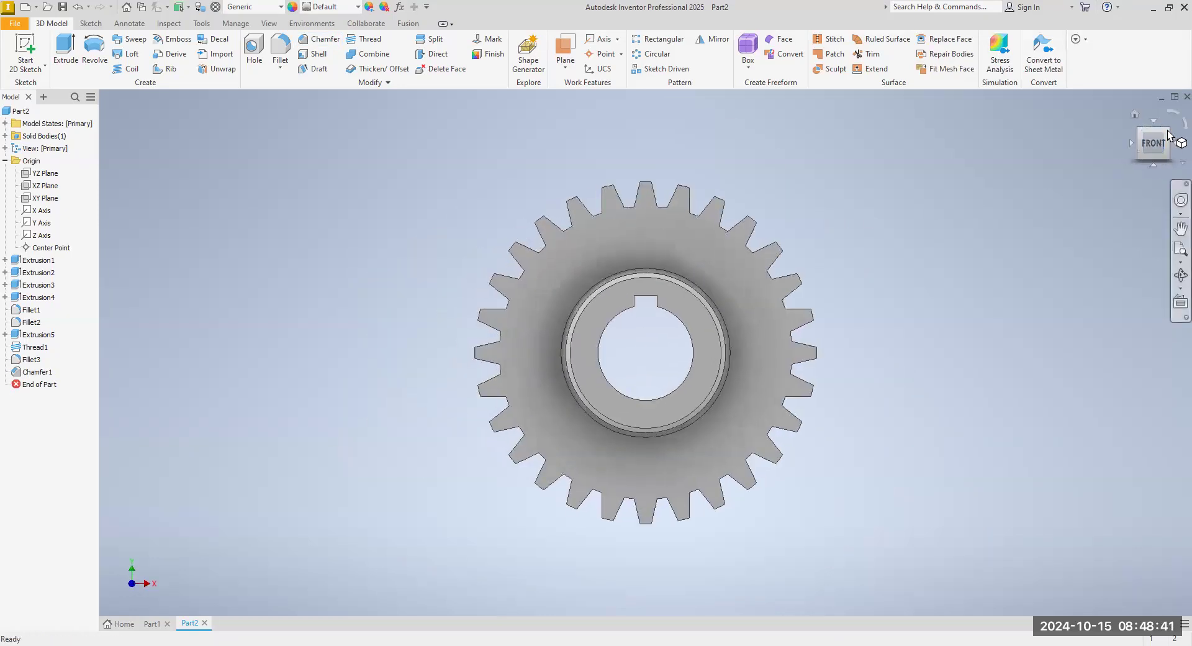
left_click(1165, 138)
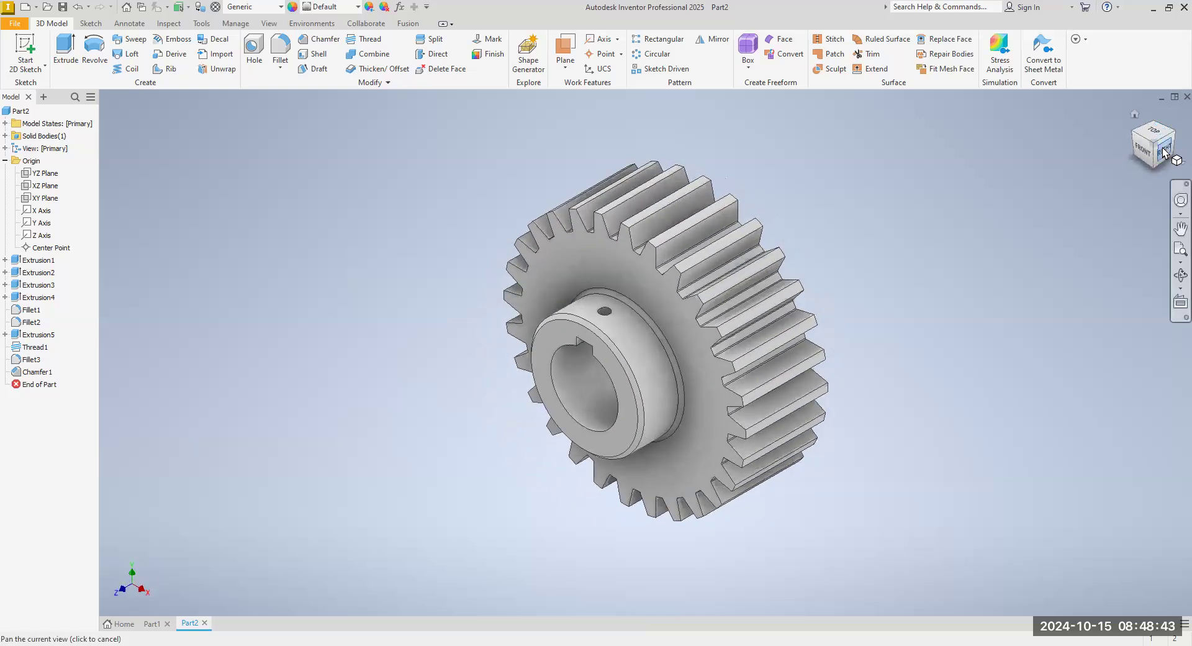
left_click(1168, 140)
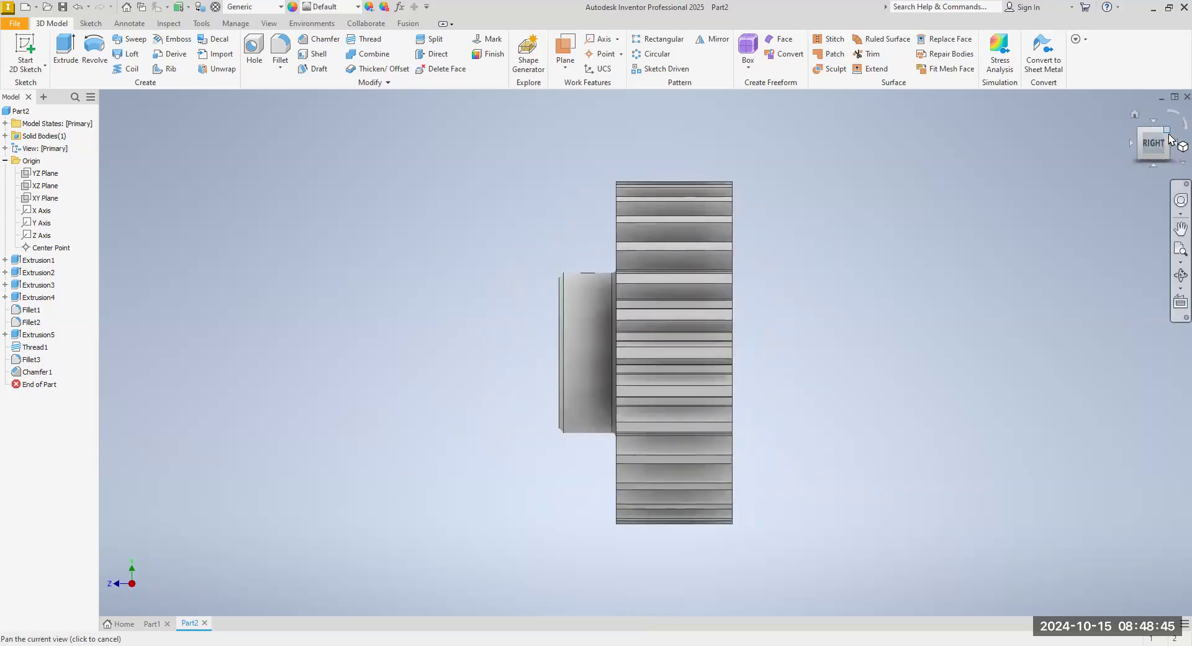
left_click(1170, 143)
left_click(1166, 152)
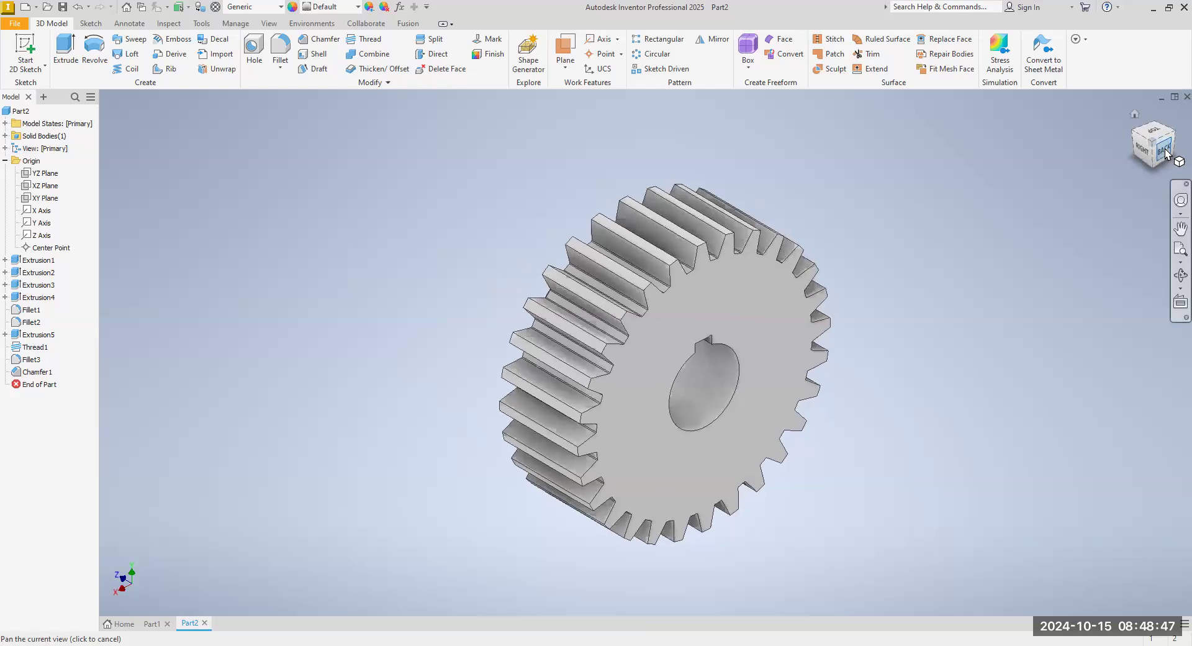
left_click(1166, 138)
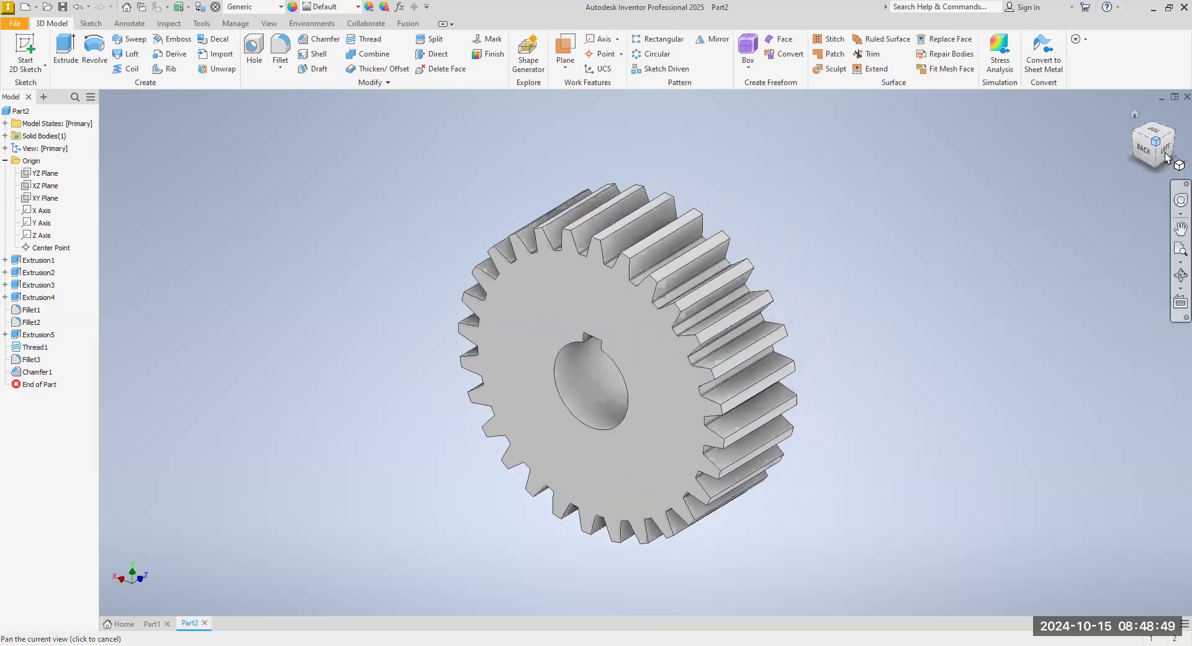
left_click(1171, 138)
left_click(1167, 129)
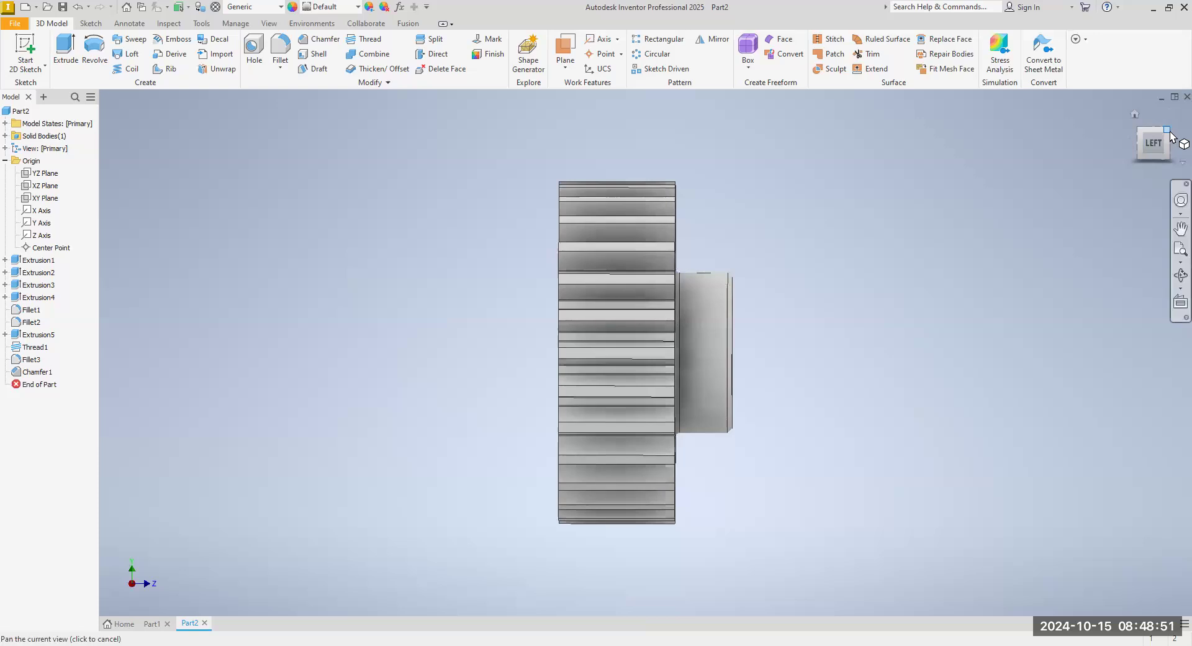
left_click(1165, 149)
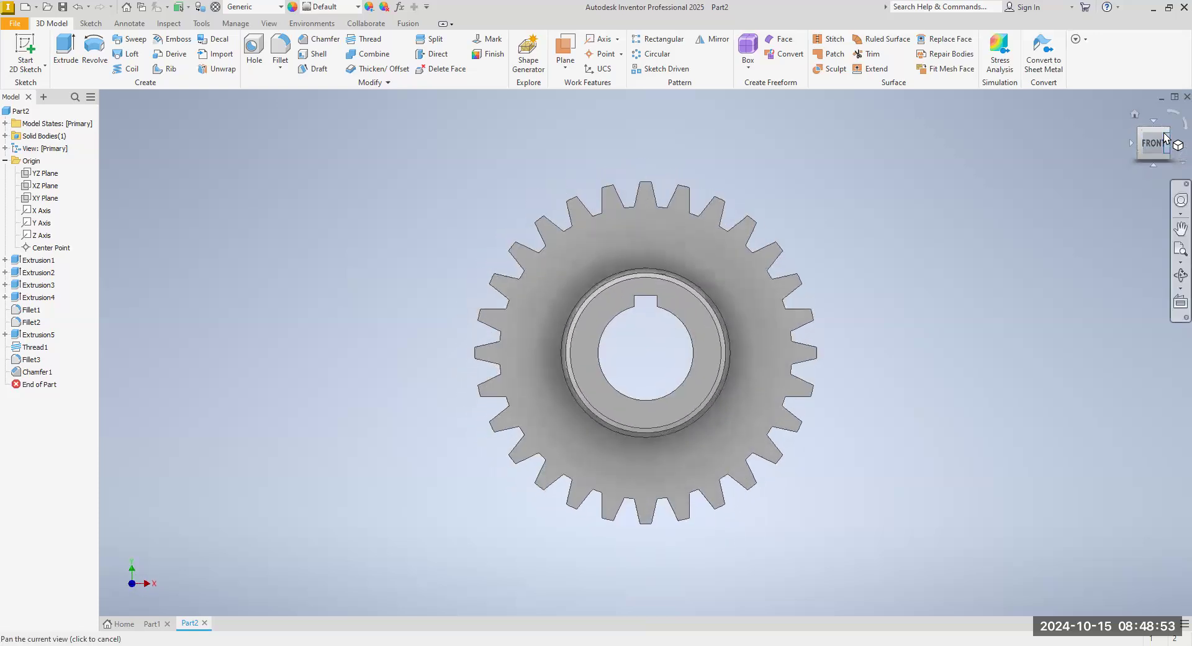
left_click(1128, 150)
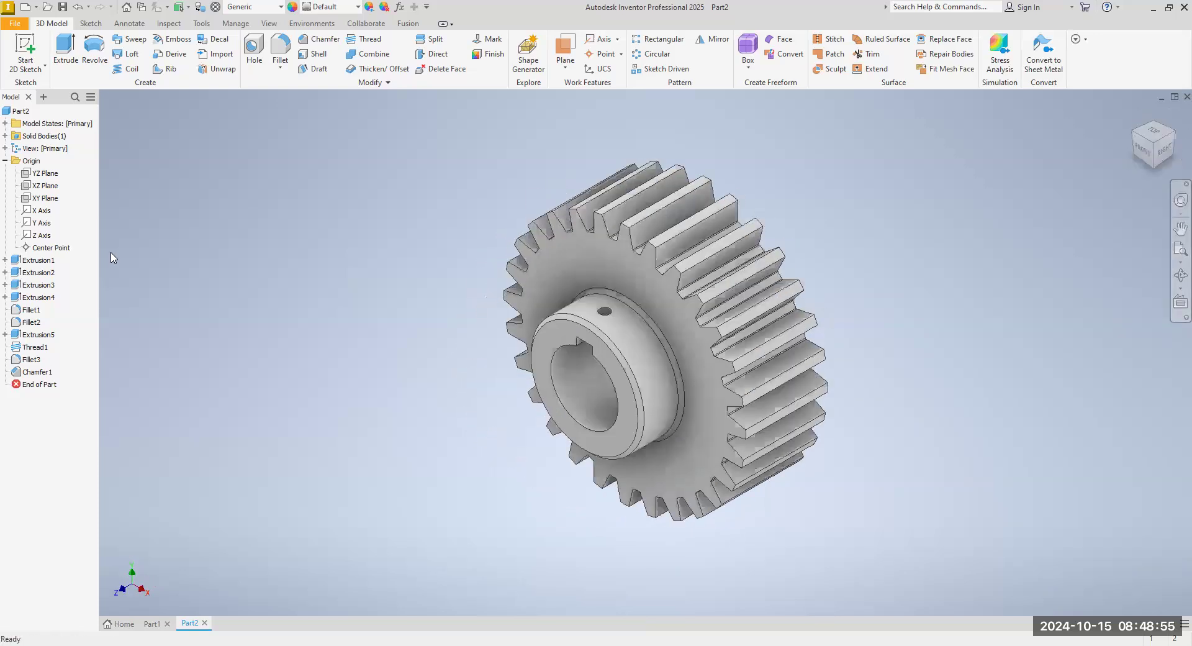
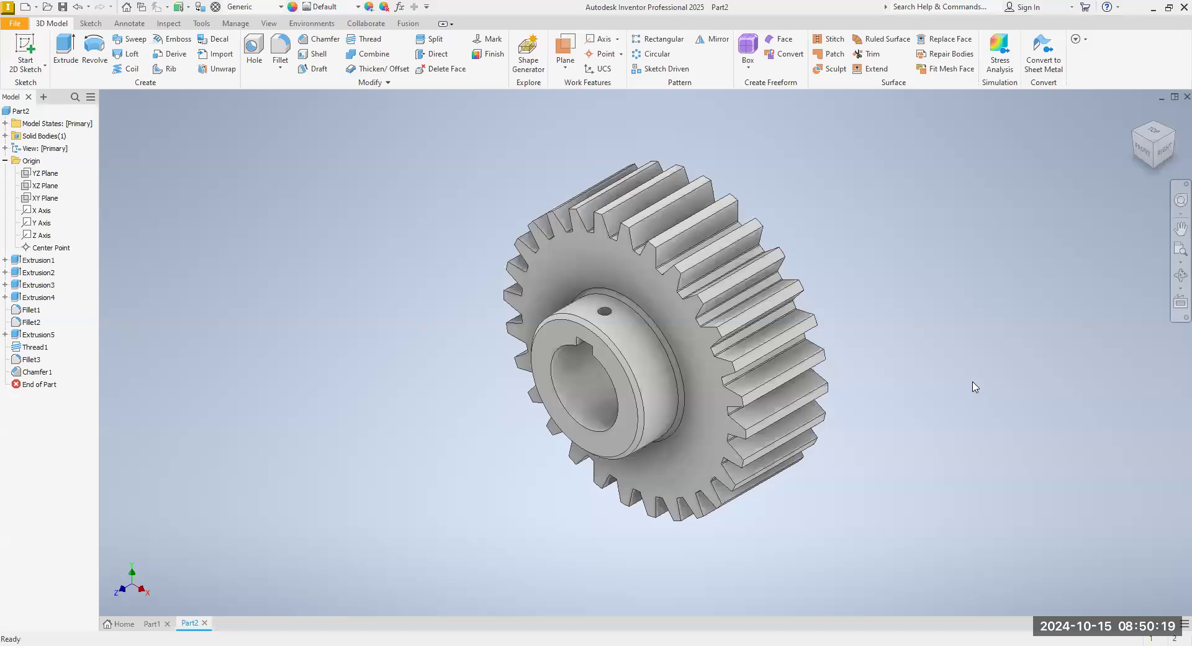
Start saving the gear part under a new name and choose Downloads as the destination folder.
middle_click_drag(973, 385, 886, 385)
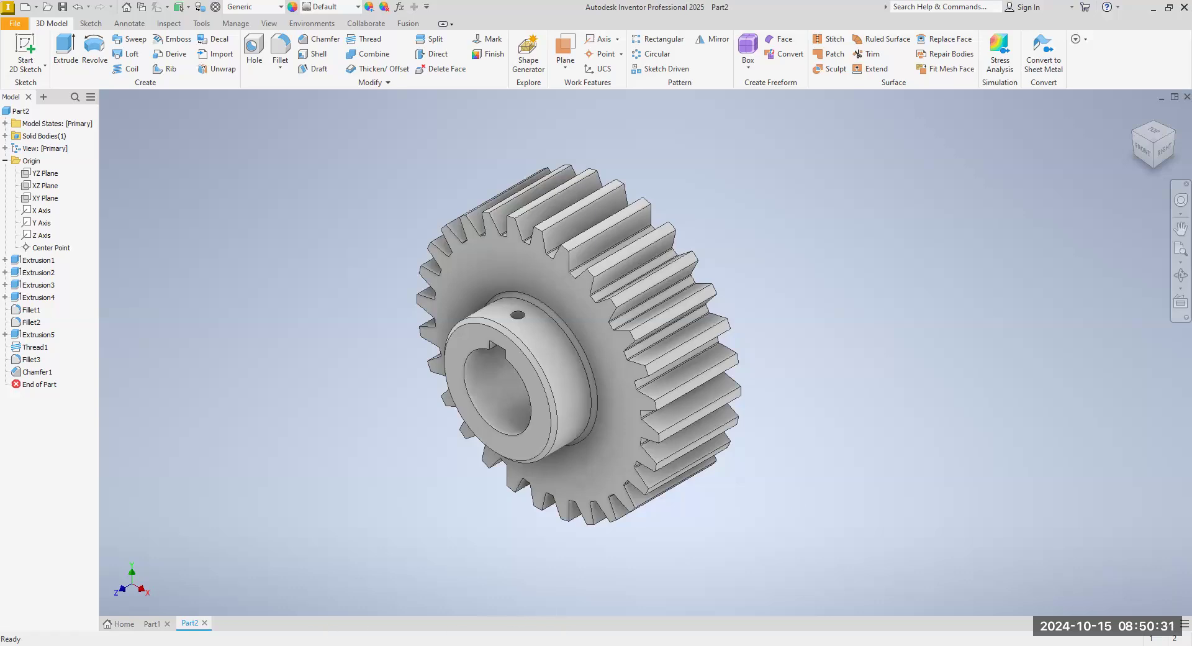
left_click(14, 24)
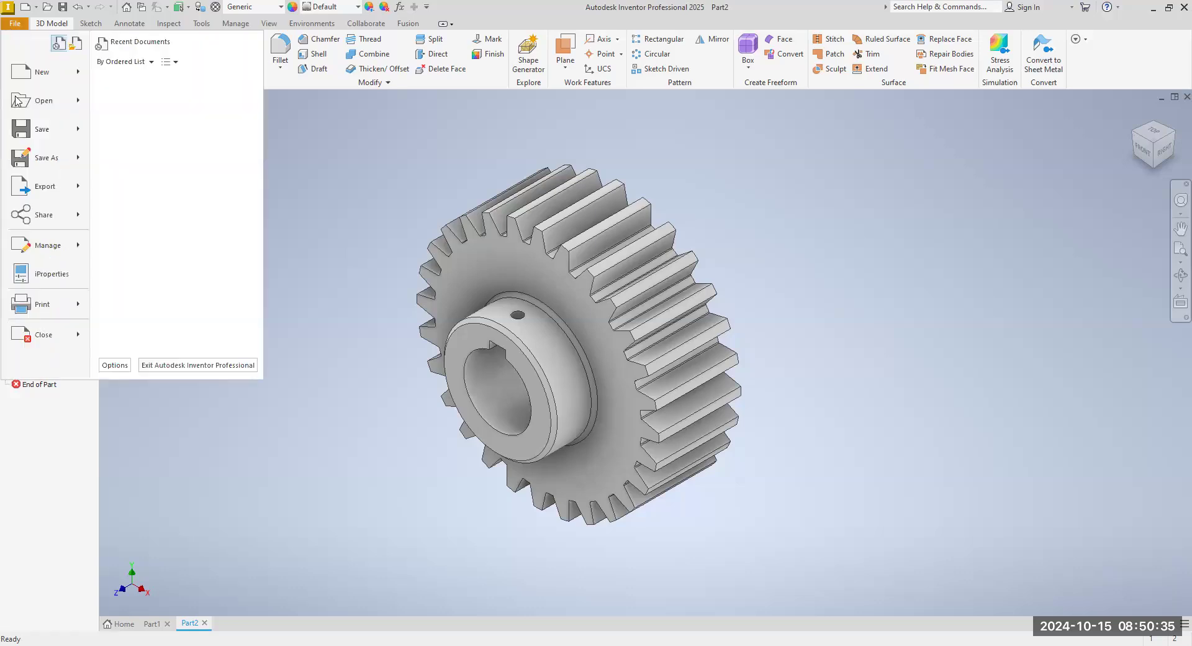
left_click(49, 164)
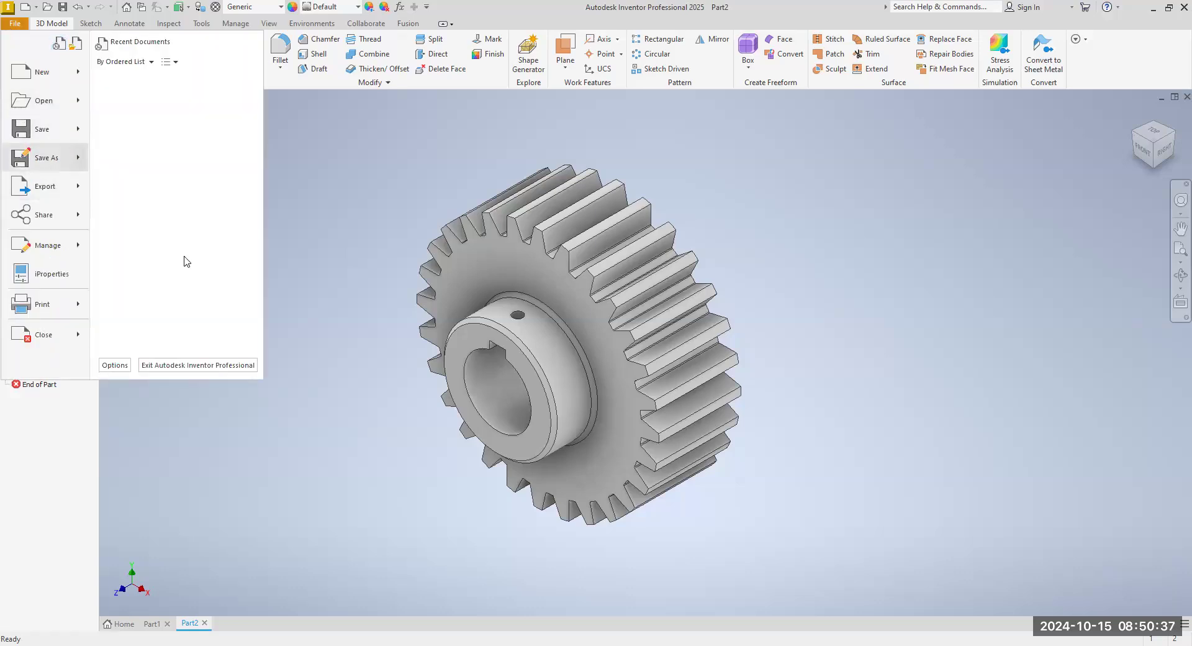
left_click(666, 185)
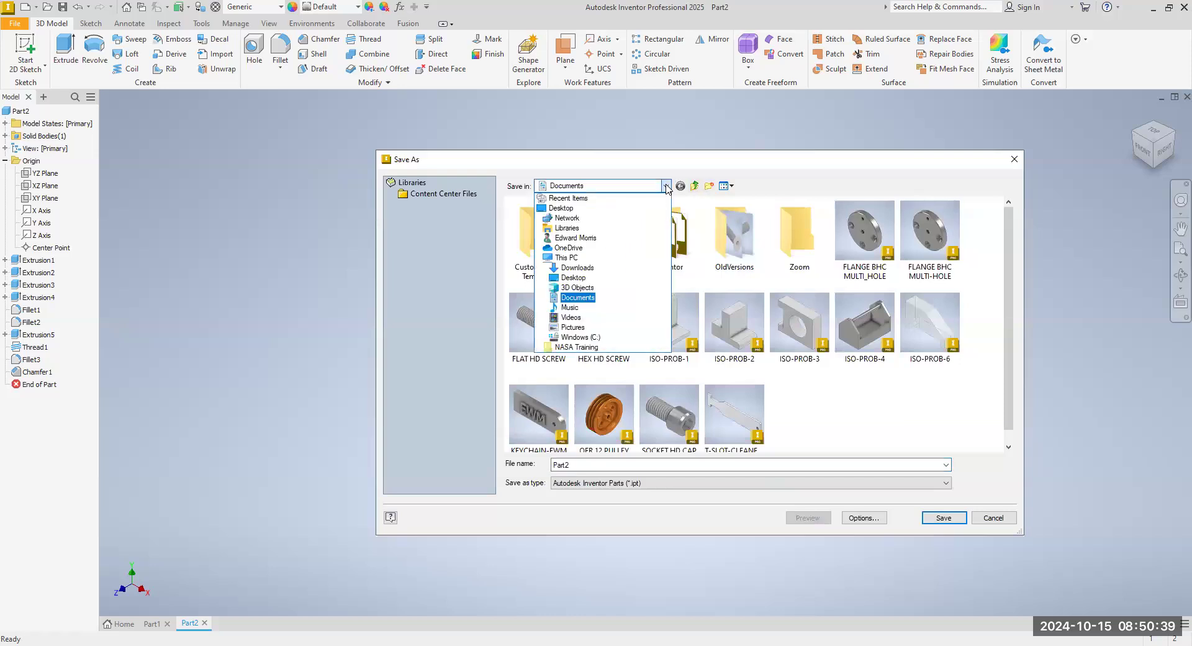
left_click(632, 268)
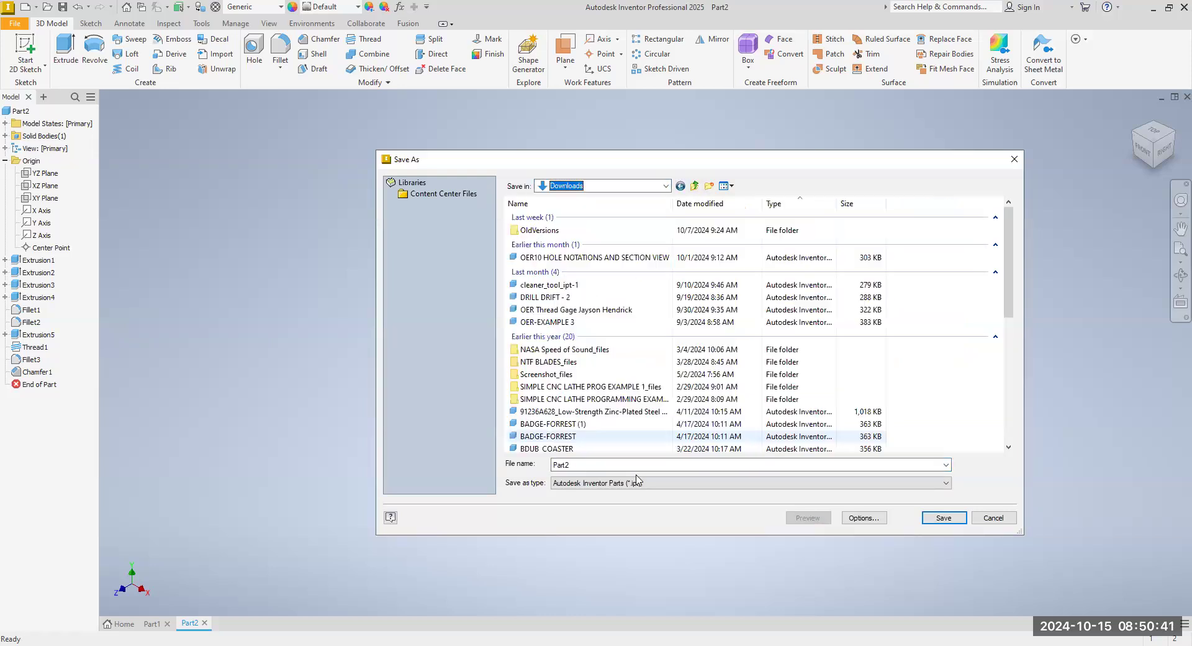
Name the part file OER14 SPUR GEAR and save it as an Inventor part.
type("OER")
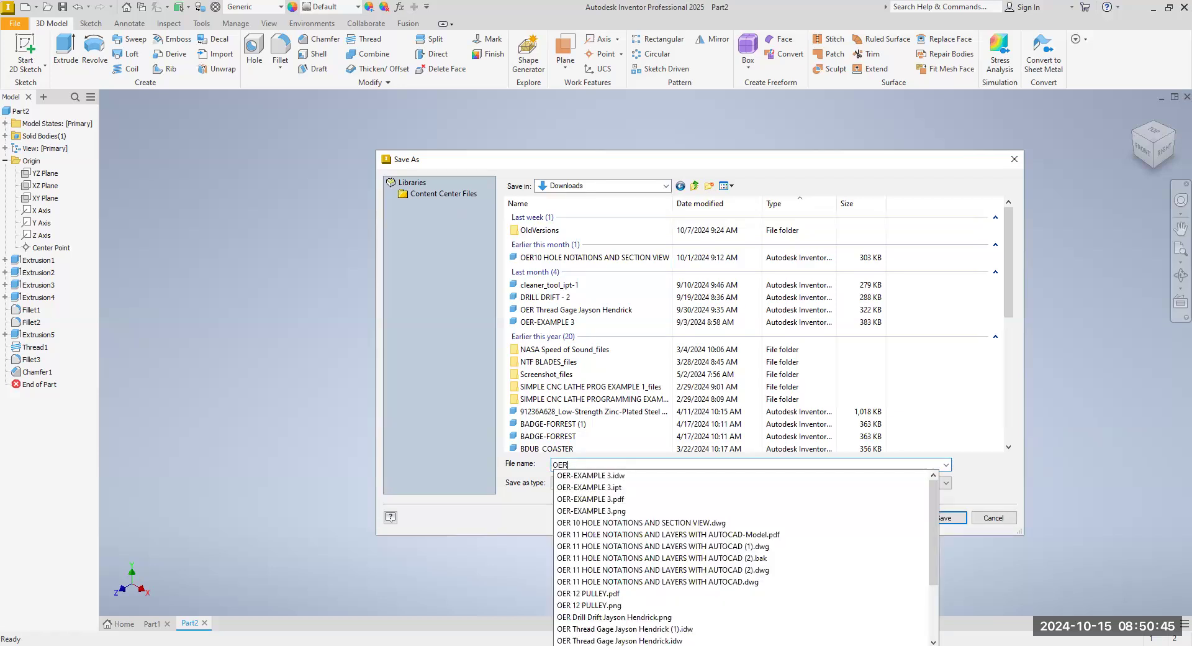
type("1")
type("4")
type(" SP")
type("U")
key("BackSpace")
key("BackSpace")
key("BackSpace")
type("CREATING A")
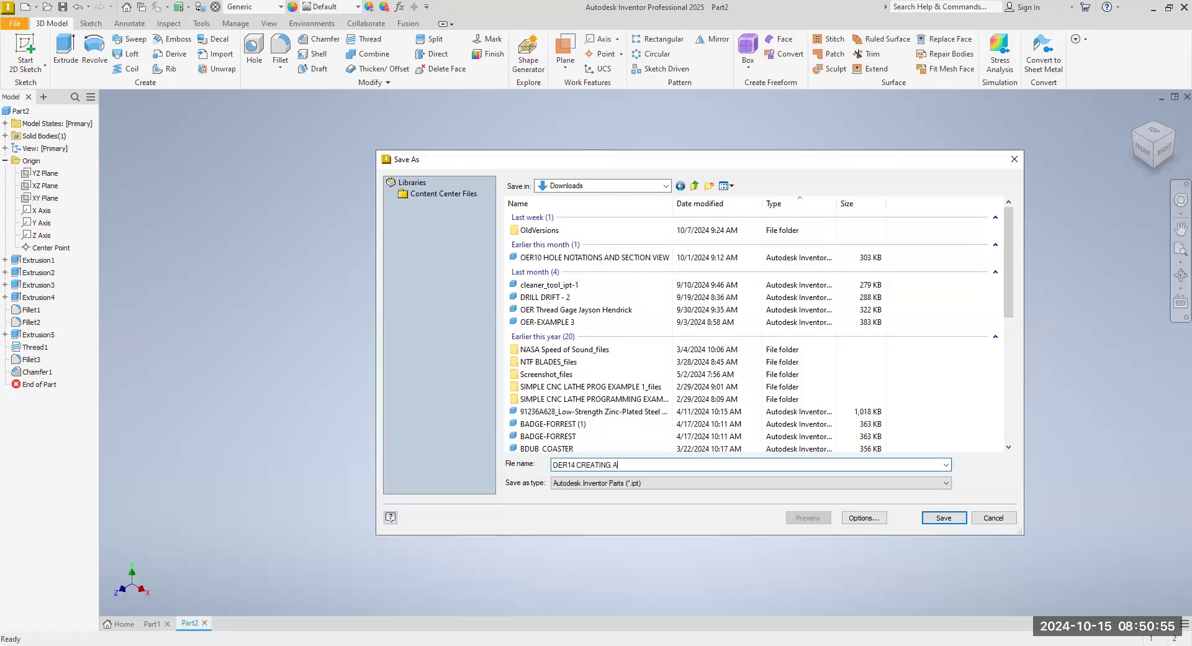
key("BackSpace")
key("BackSpace")
key("BackSpace")
key("BackSpace")
key("BackSpace")
key("BackSpace")
key("BackSpace")
type("reating a Spur Gear Us")
key("BackSpace")
key("BackSpace")
key("BackSpace")
key("BackSpace")
key("BackSpace")
key("BackSpace")
key("BackSpace")
key("BackSpace")
key("BackSpace")
key("BackSpace")
key("BackSpace")
key("BackSpace")
key("BackSpace")
key("BackSpace")
key("BackSpace")
key("BackSpace")
key("BackSpace")
key("BackSpace")
key("BackSpace")
key("BackSpace")
key("BackSpace")
key("BackSpace")
key("BackSpace")
type("UR GRE")
left_click(942, 517)
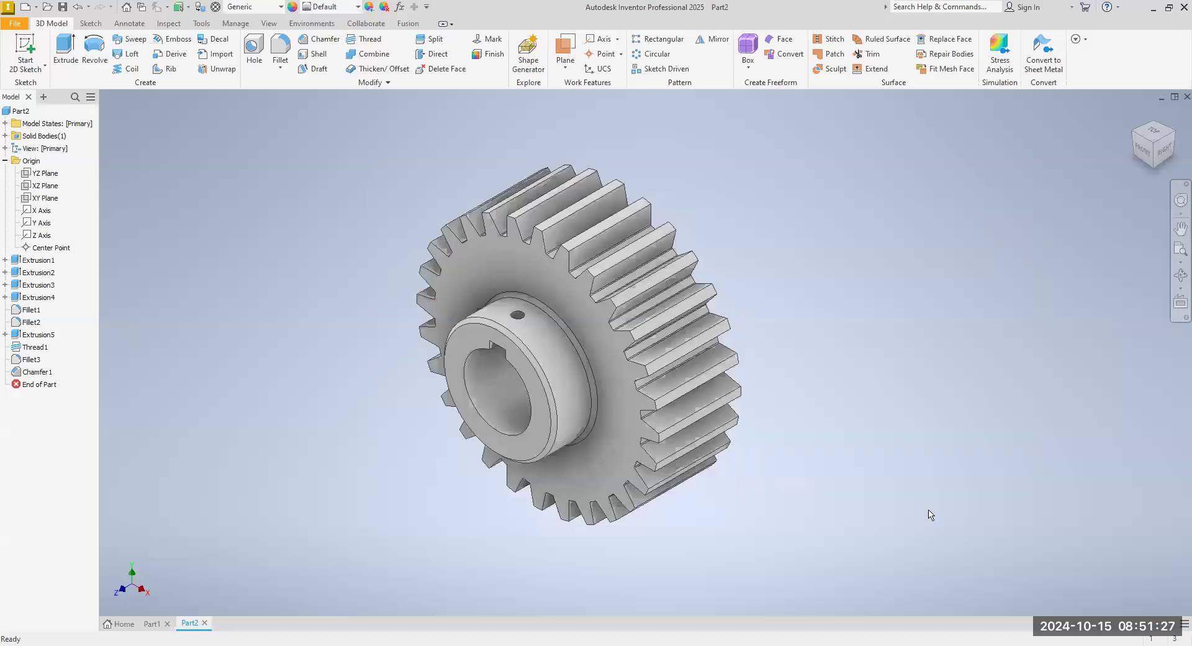
Compare the Part1 gear with the saved OER14 SPUR GEAR part, finishing on the saved part.
middle_click_drag(825, 504, 795, 466)
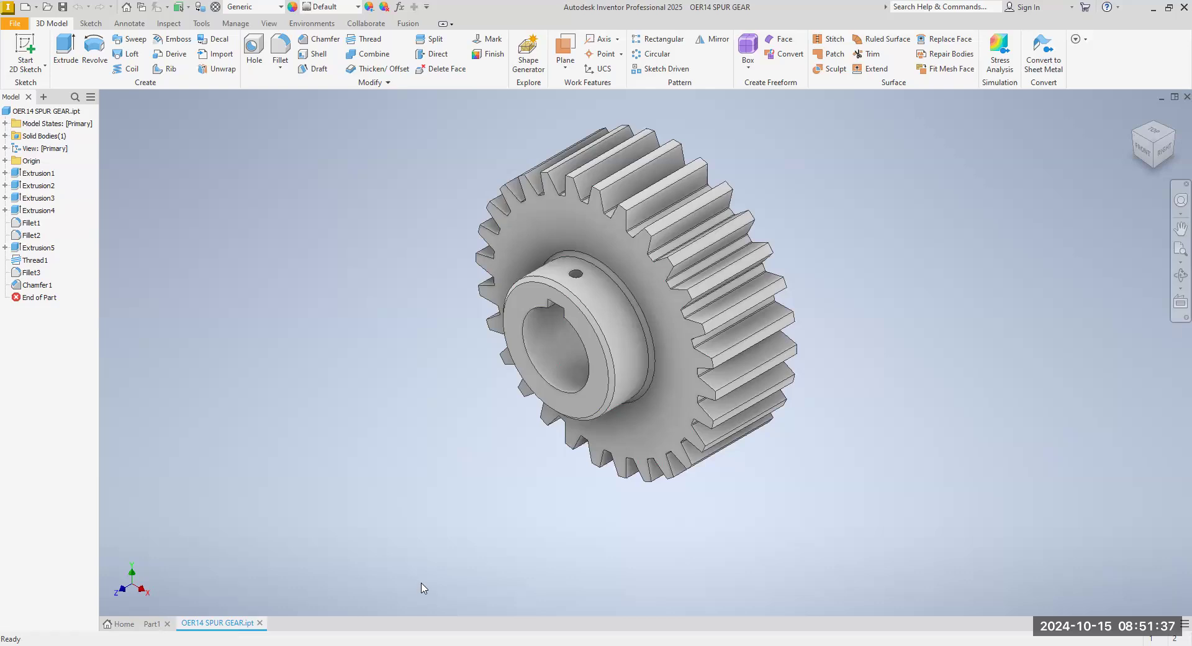
left_click(151, 623)
left_click(219, 624)
left_click(152, 623)
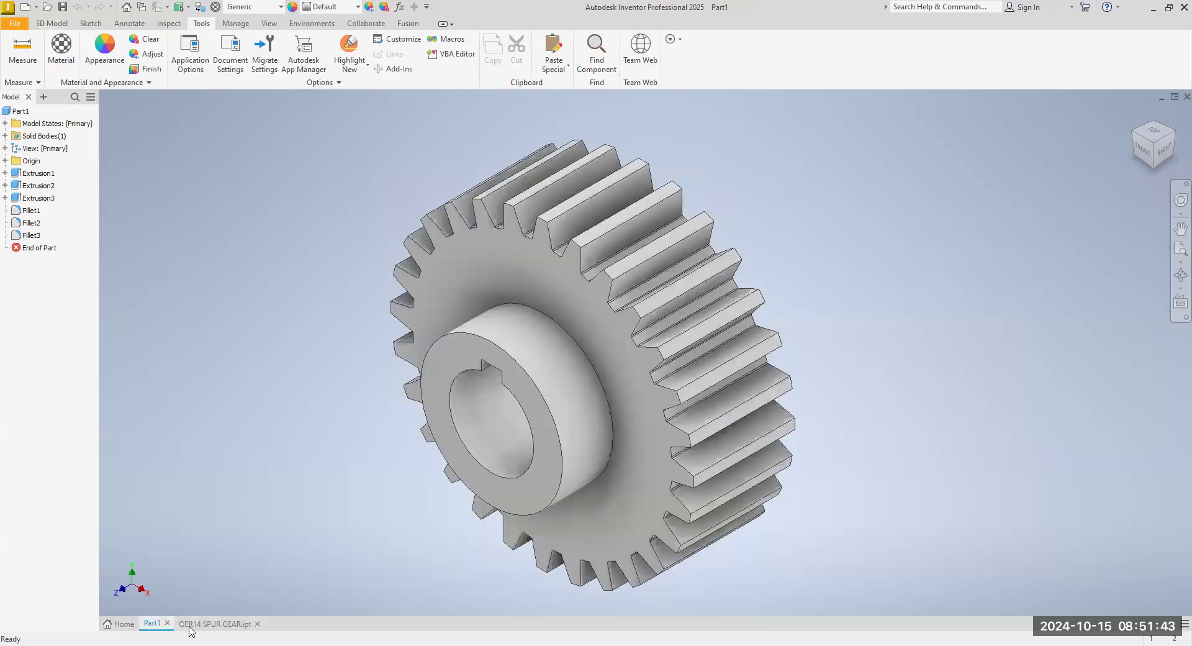
left_click(219, 624)
middle_click_drag(391, 580, 332, 577)
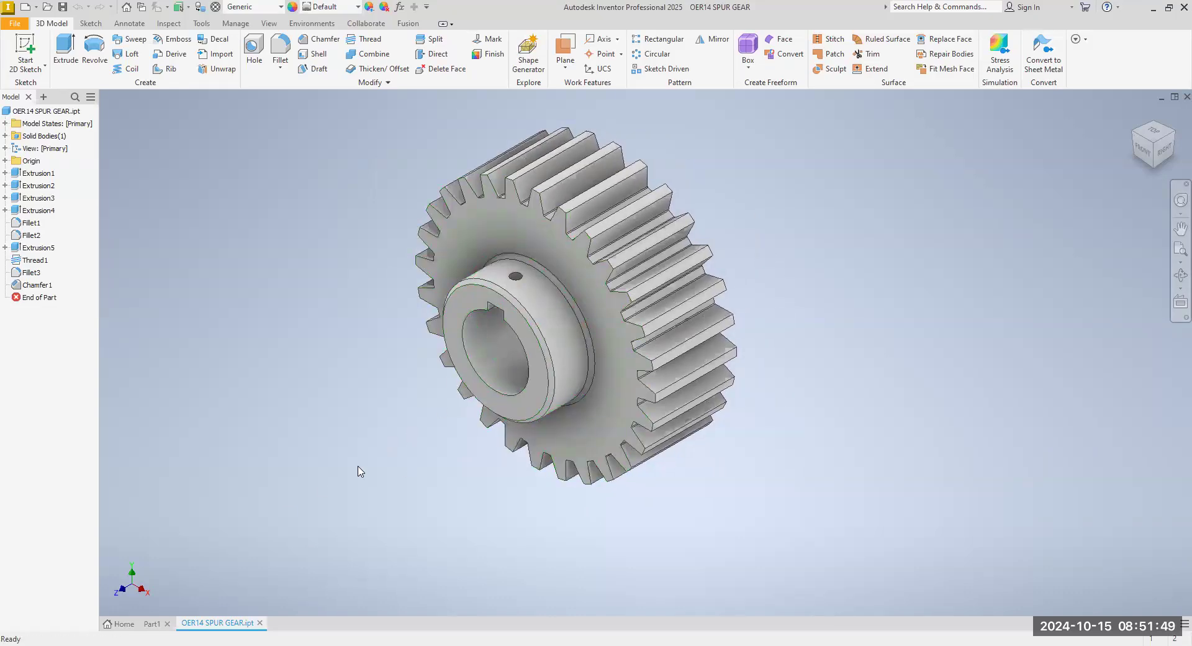
Assign the Steel, Alloy material to the gear in its physical iProperties and apply it.
right_click(49, 116)
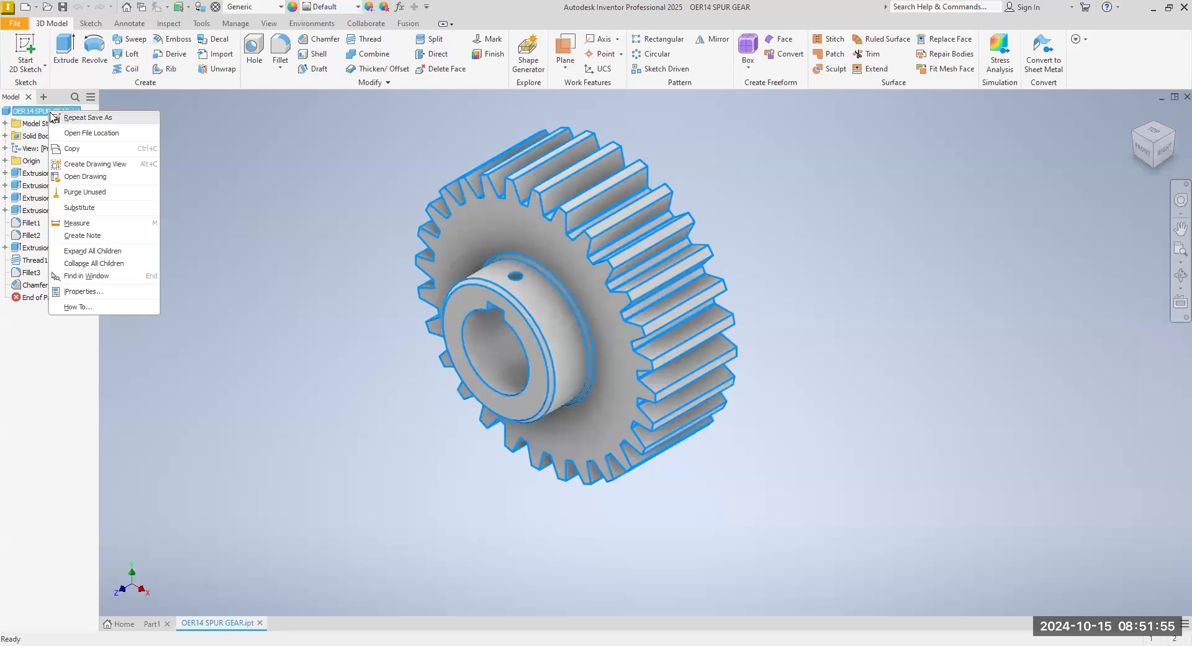
left_click(95, 295)
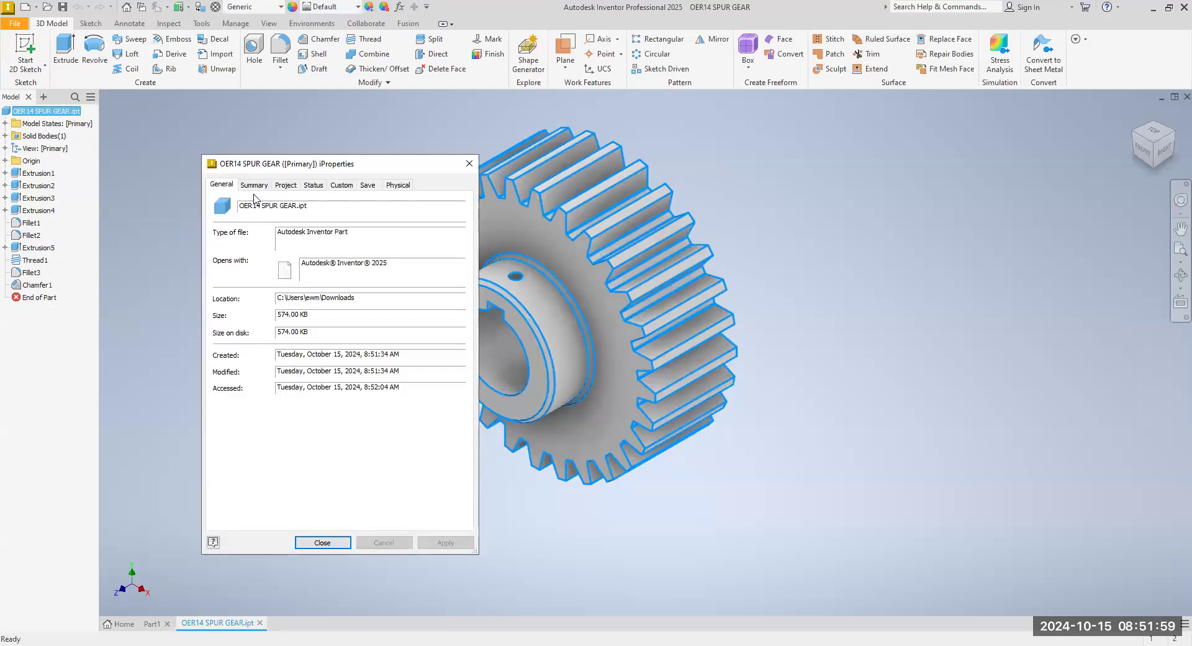
left_click(398, 185)
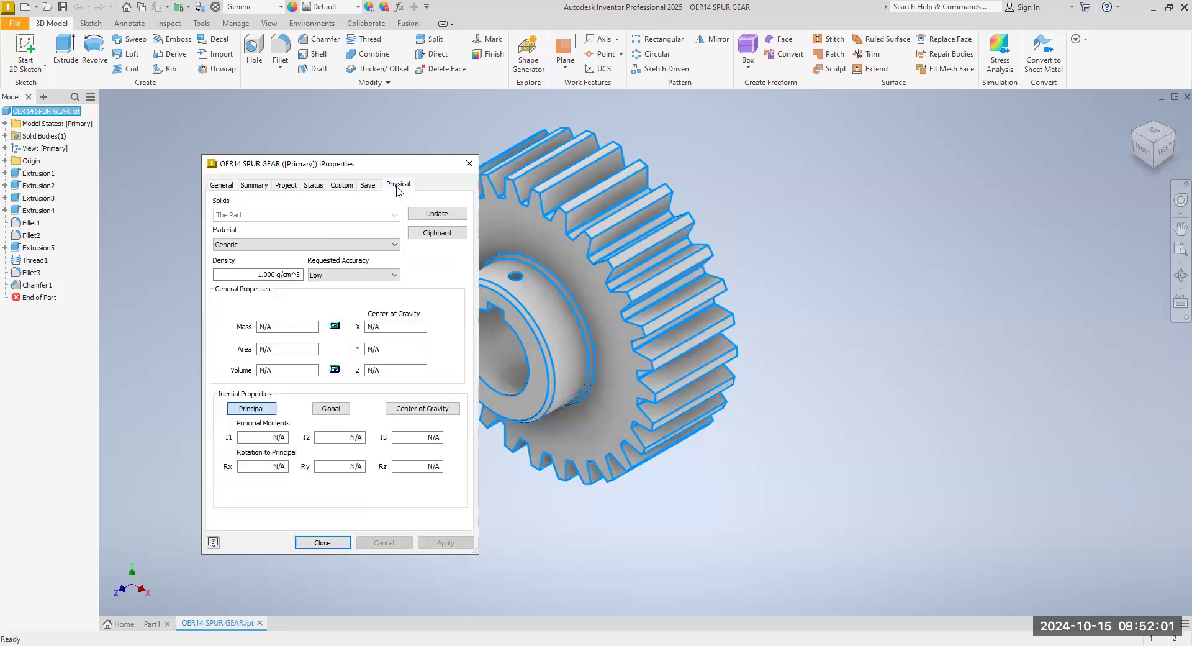
left_click(395, 246)
left_click_drag(400, 326, 395, 429)
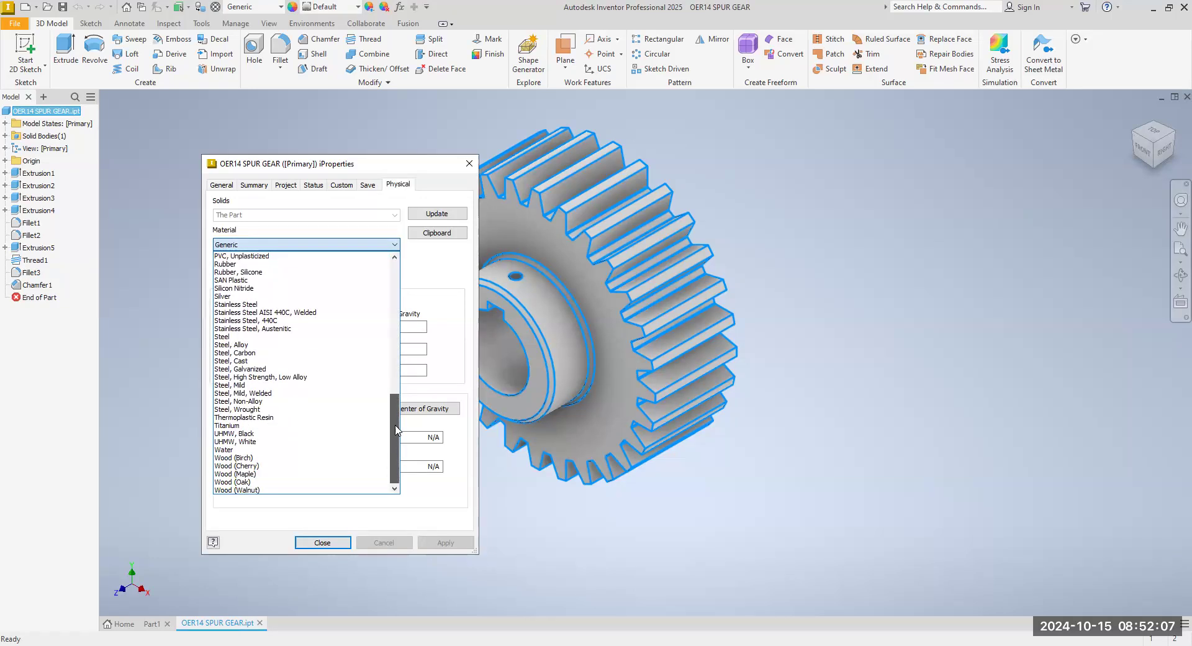
left_click(296, 344)
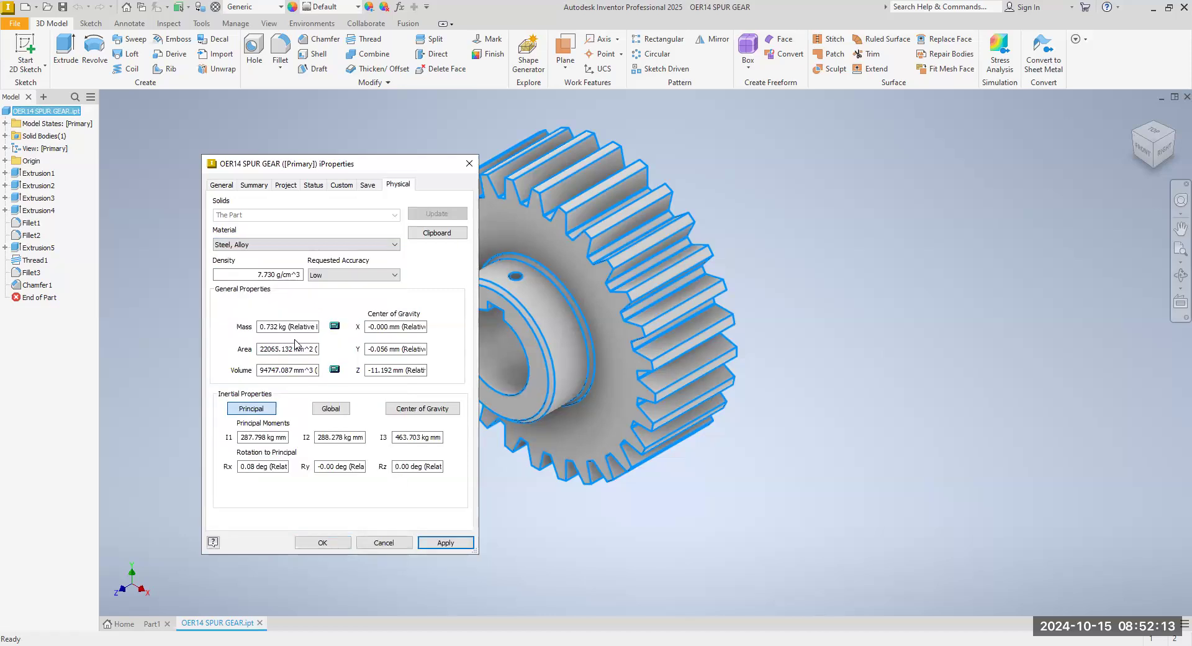
left_click(452, 542)
left_click(321, 542)
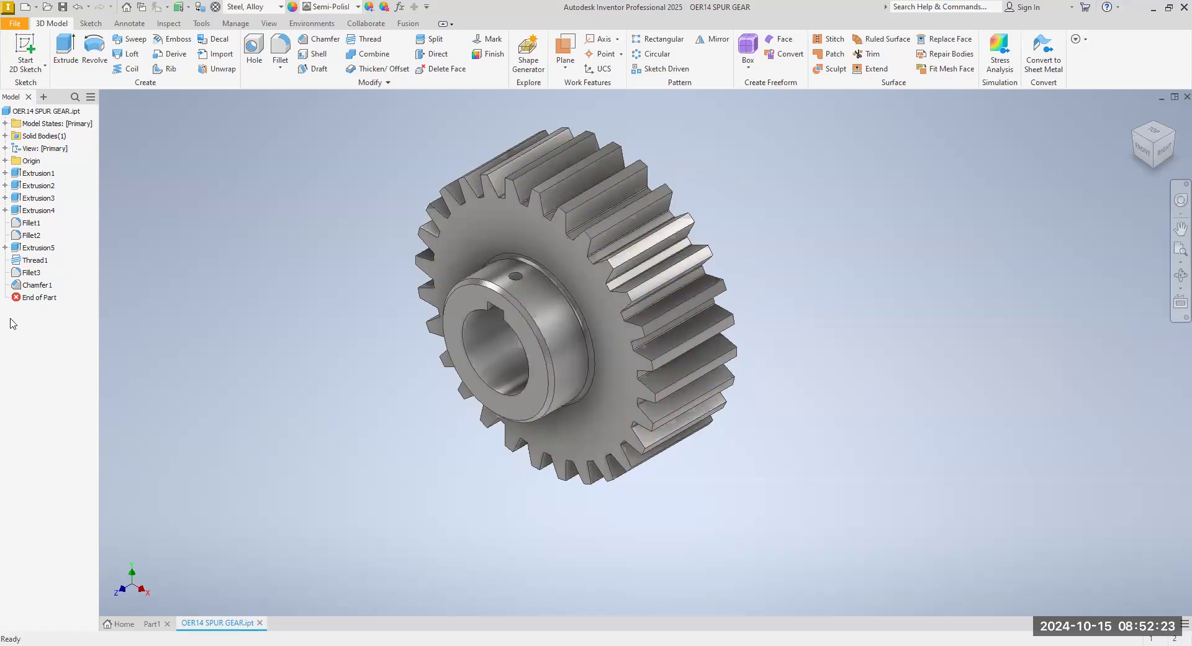
Create a new drawing from the metric ANSI (mm).idw template.
left_click(13, 27)
left_click(312, 340)
left_click(17, 27)
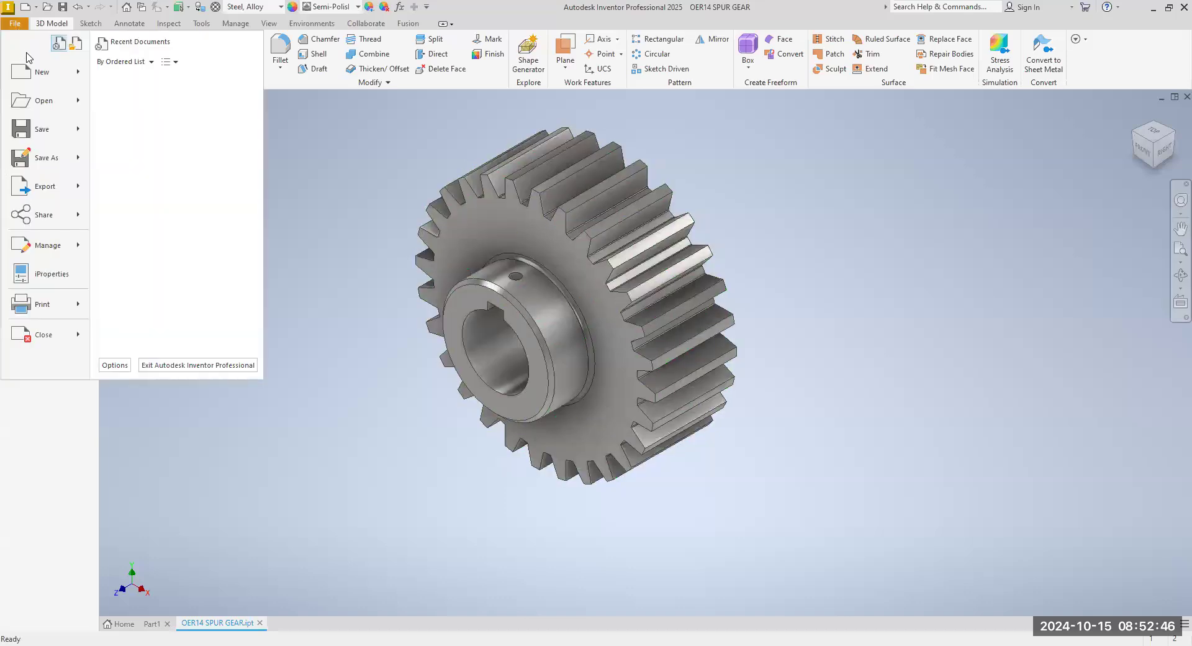
left_click(46, 78)
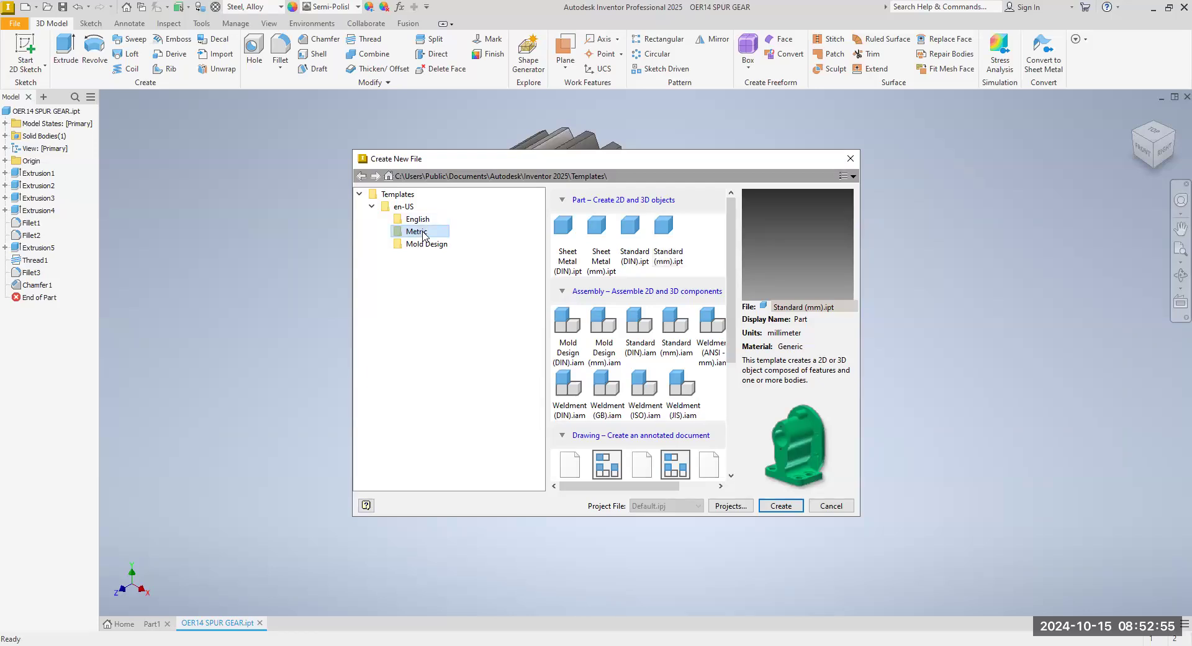
left_click_drag(733, 321, 725, 428)
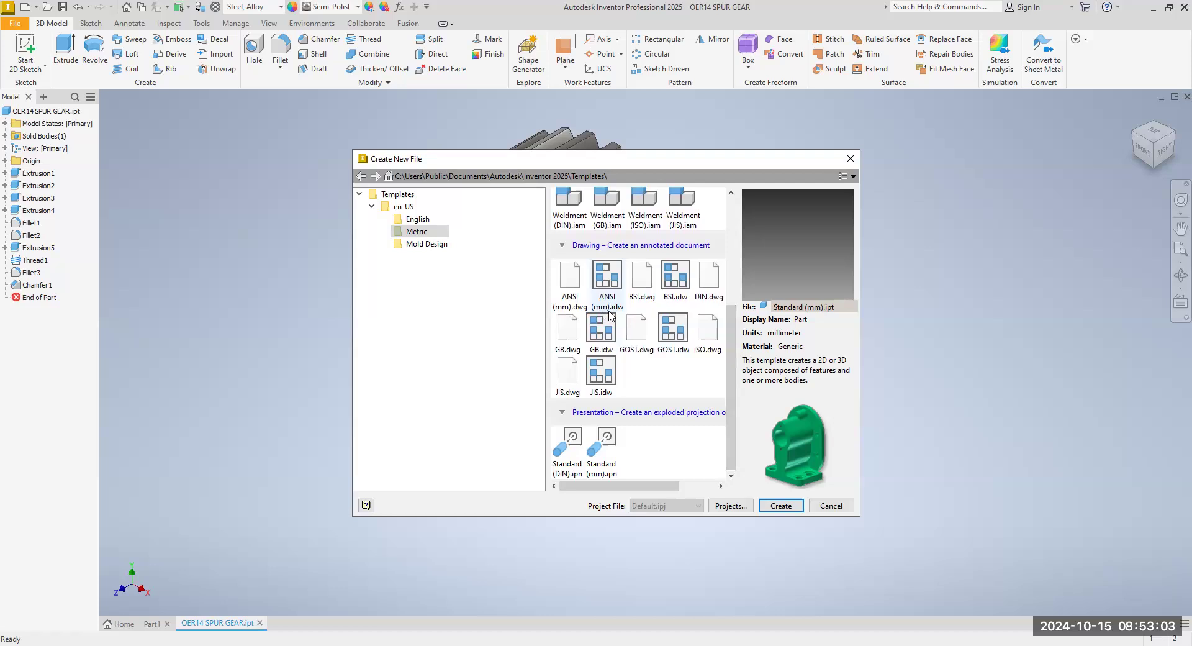
left_click(608, 281)
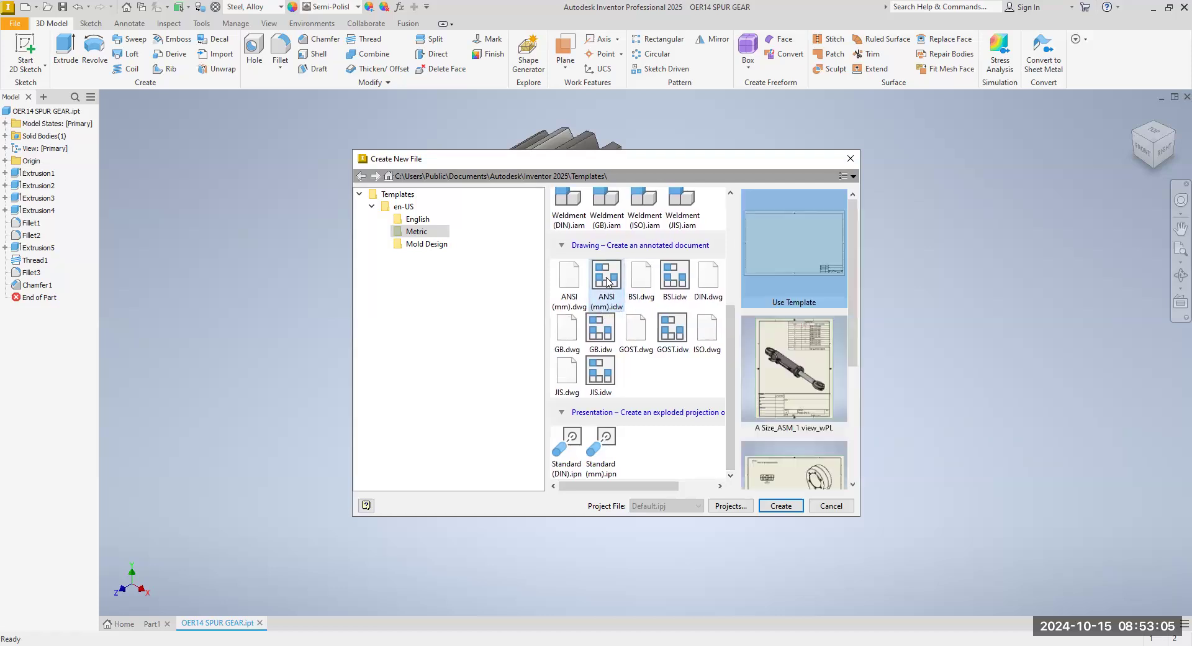
left_click(790, 508)
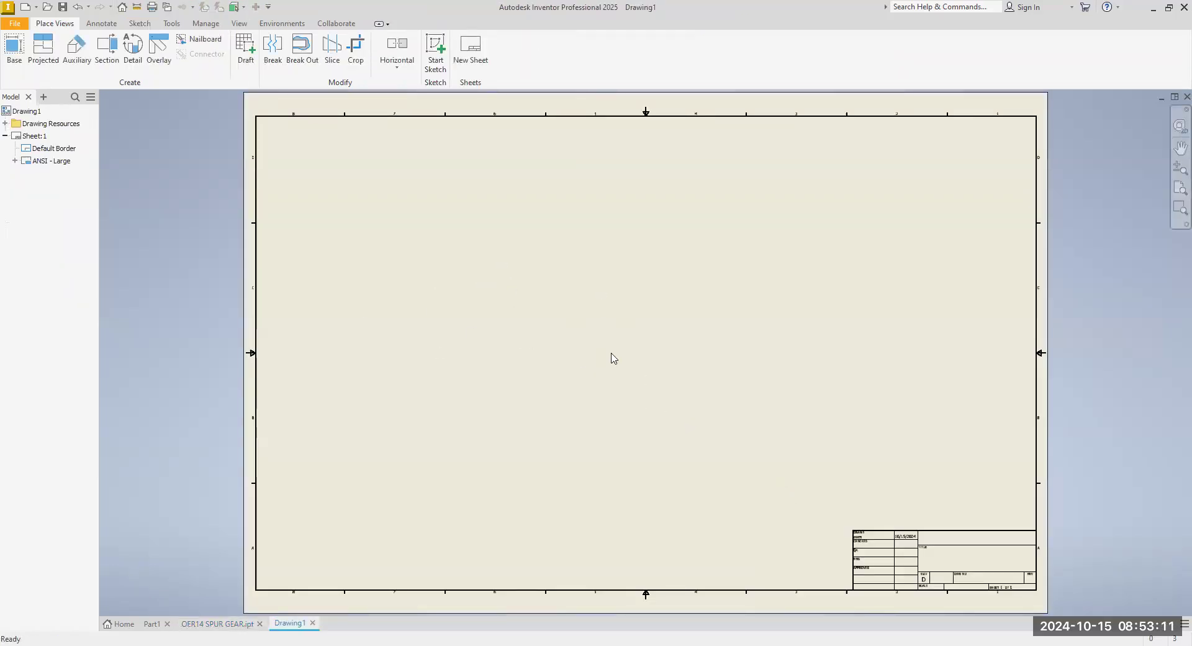
Set the drawing sheet to size A in landscape orientation with the title block in its lower-right corner.
right_click(36, 138)
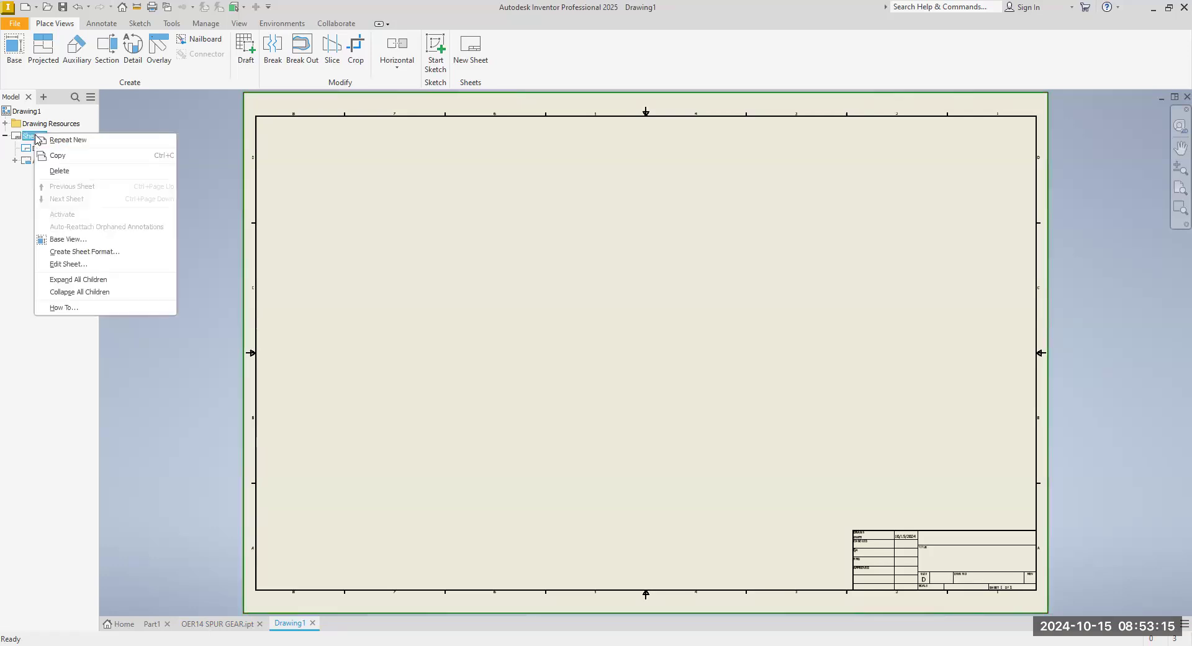
left_click(70, 263)
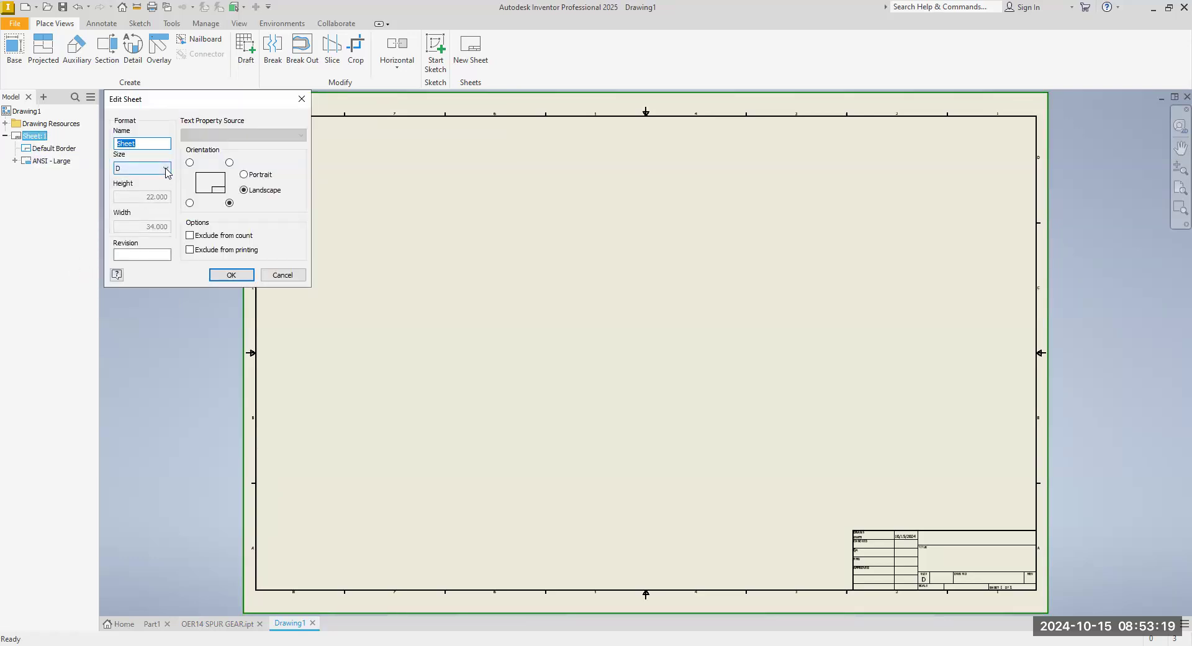
left_click(167, 168)
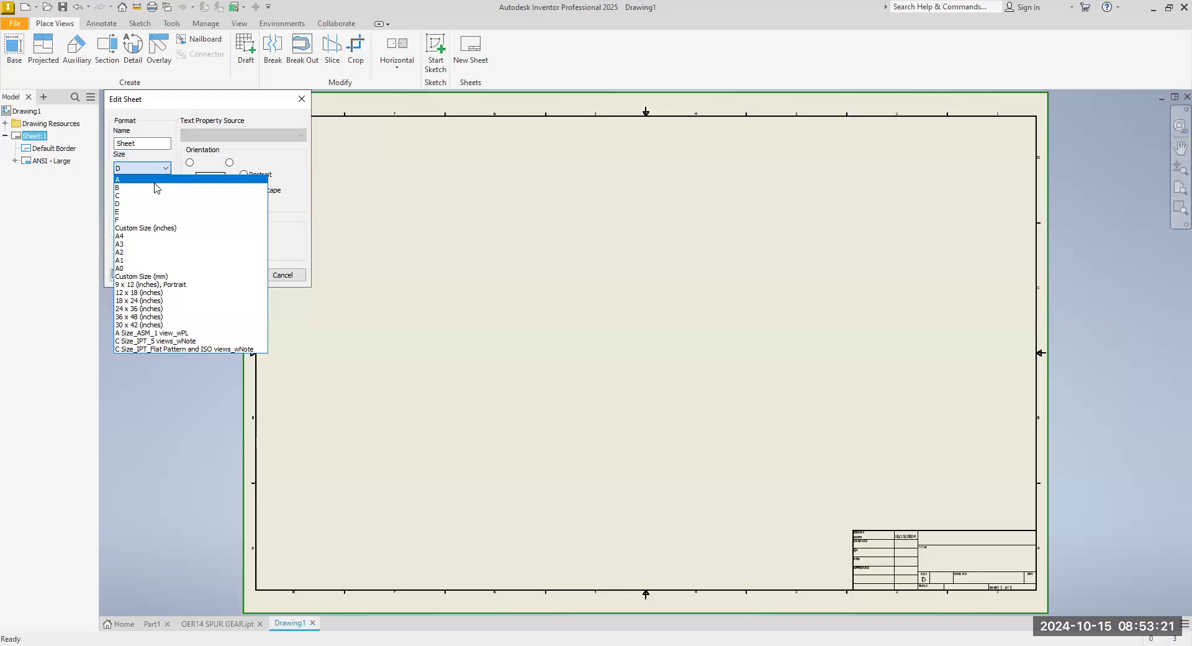
left_click(156, 182)
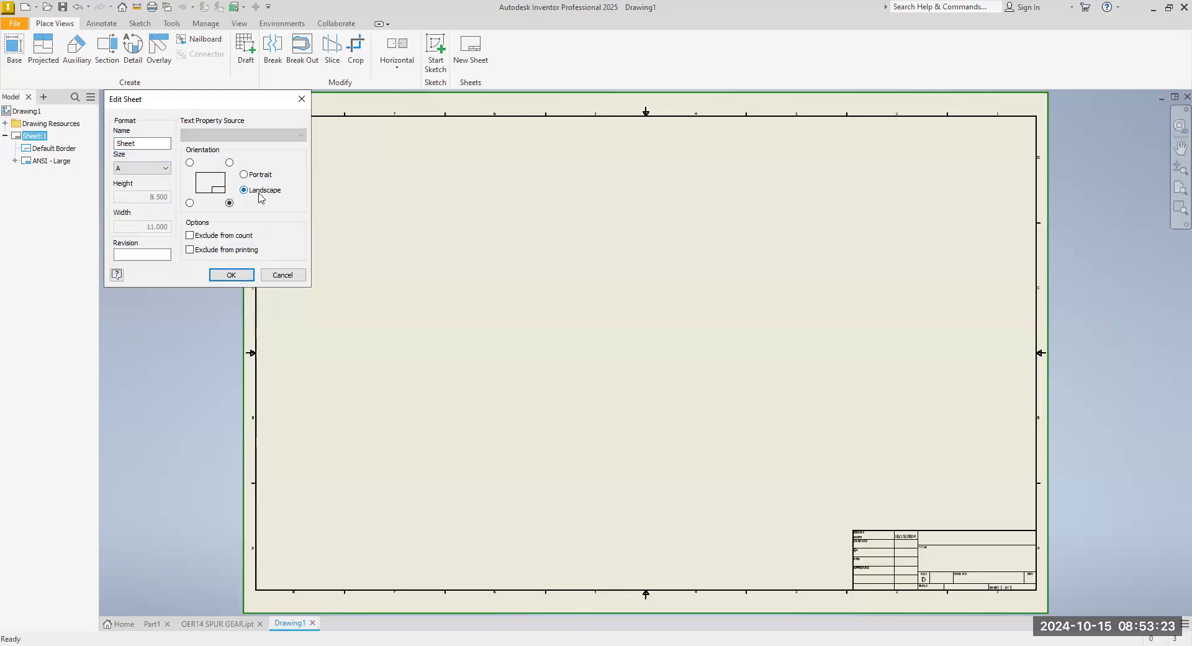
left_click(190, 203)
left_click(190, 163)
left_click(229, 163)
left_click(229, 205)
left_click(231, 275)
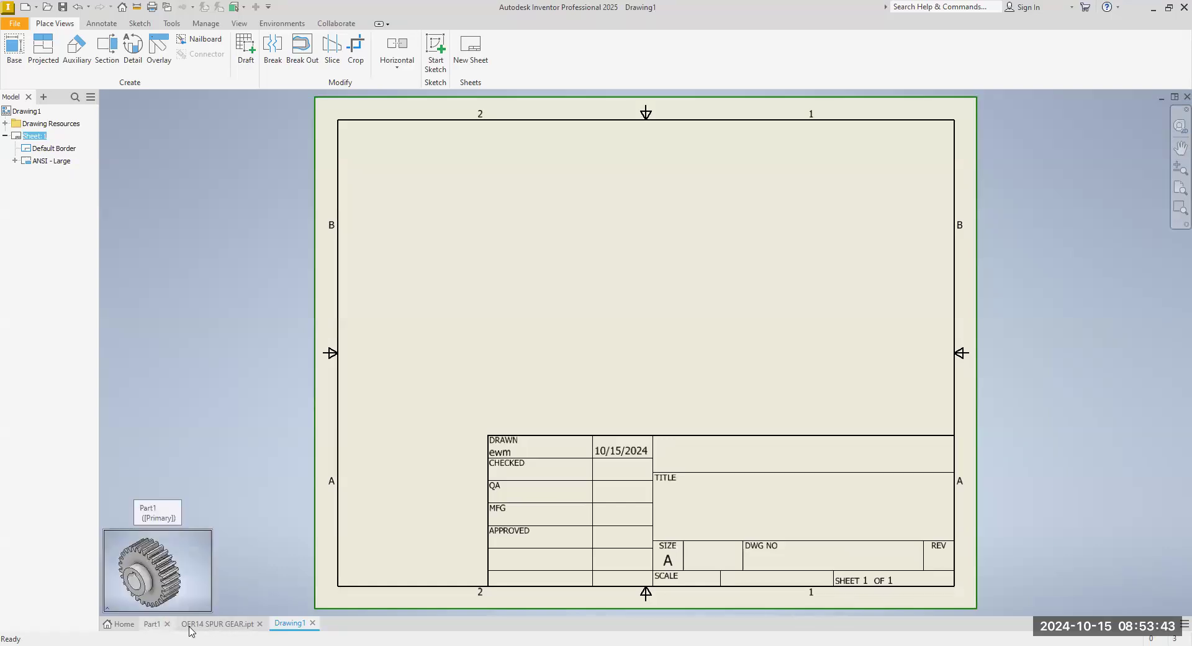
Place a 1:1 front base view of OER14 SPUR GEAR in the upper-left area of the sheet.
left_click(224, 624)
left_click(282, 624)
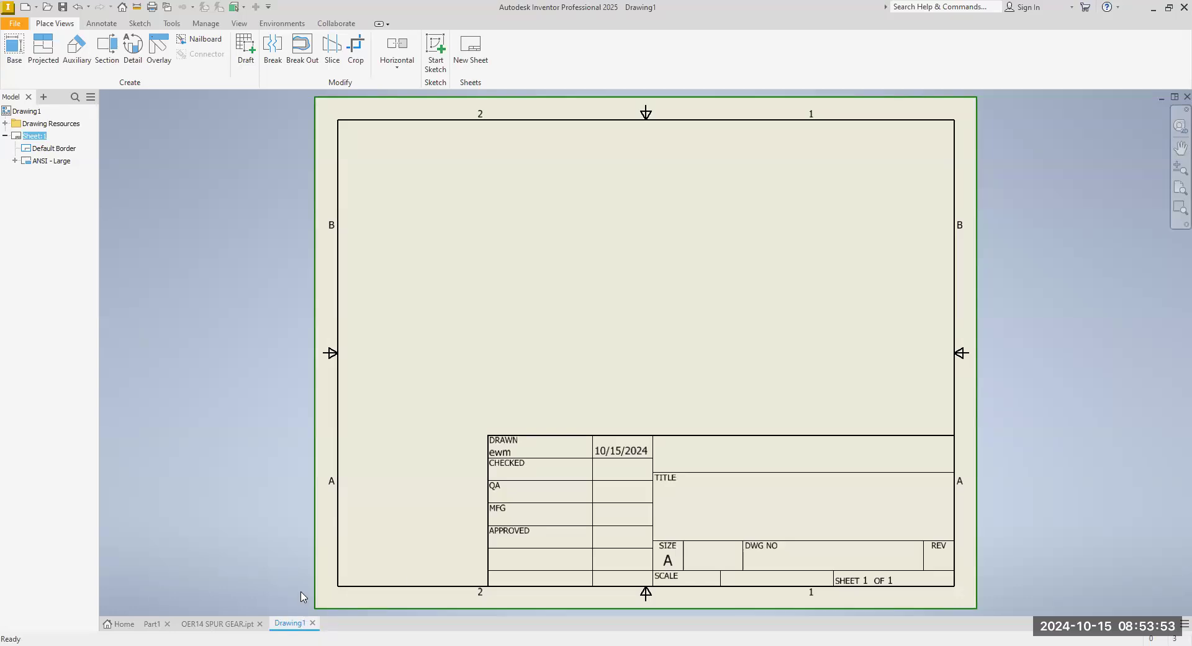
left_click(14, 64)
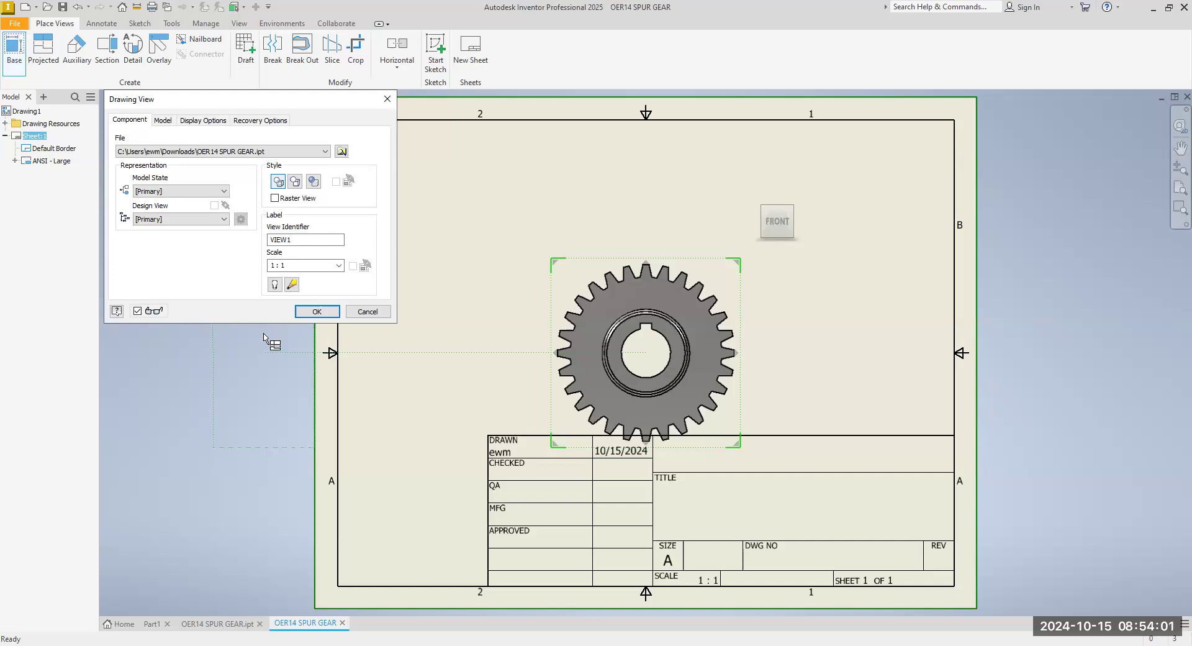
left_click_drag(588, 264, 447, 189)
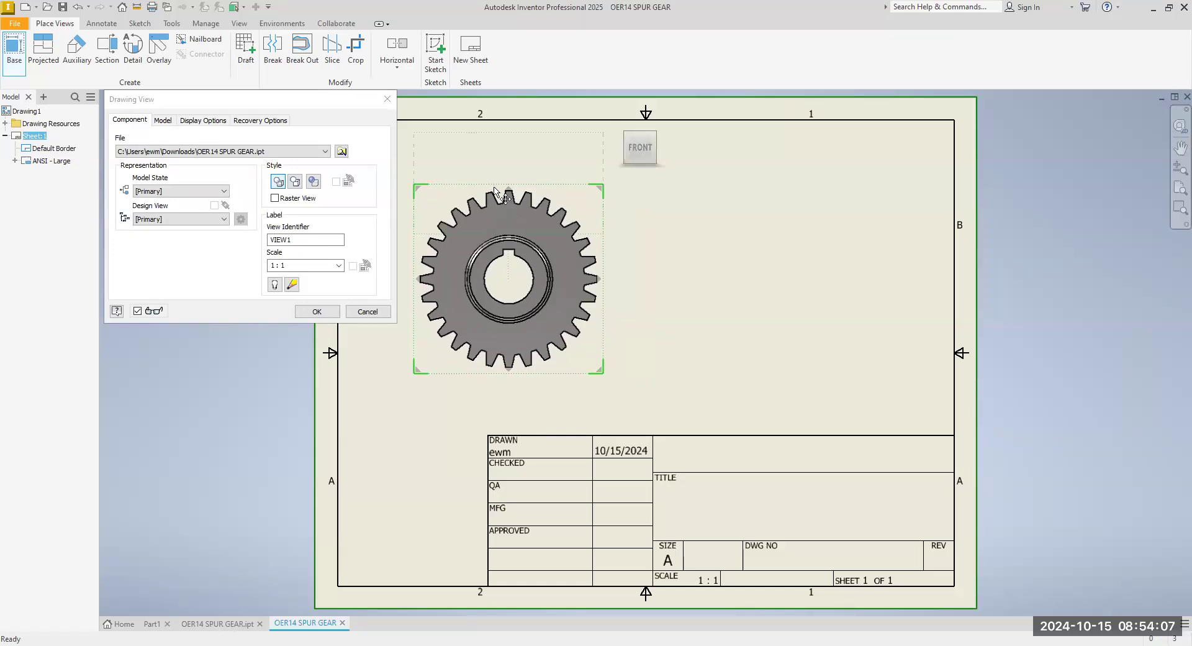
left_click(314, 311)
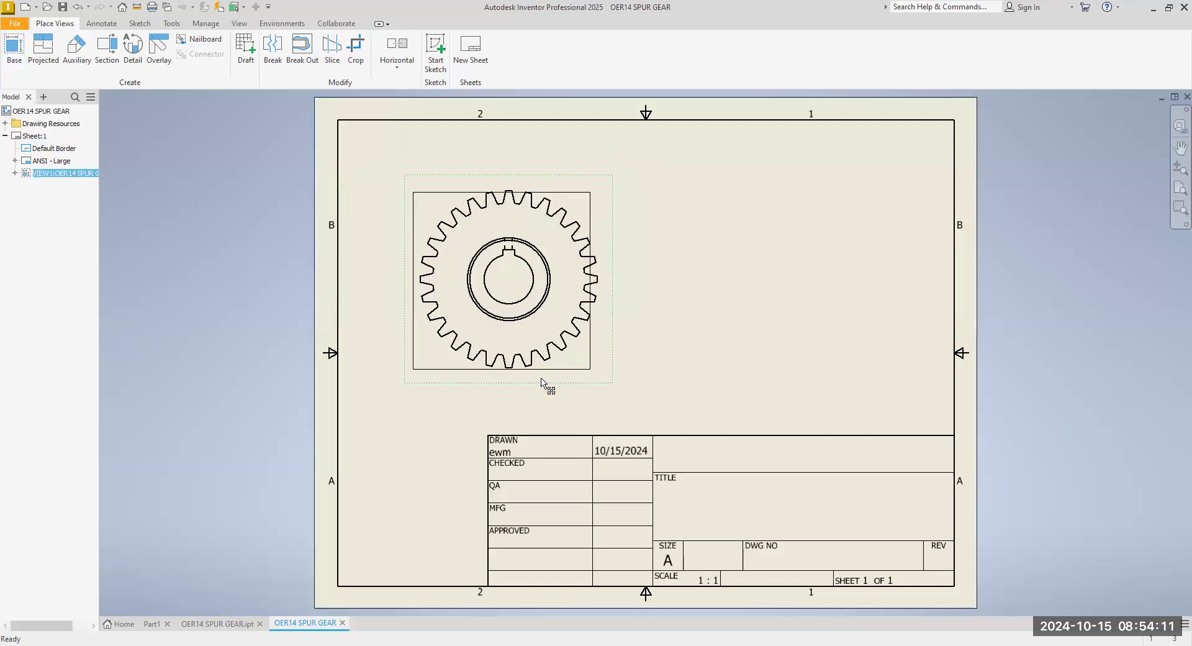
Examine the keyway and hub hole lines in the front gear view up close.
scroll(463, 249, "up", 3)
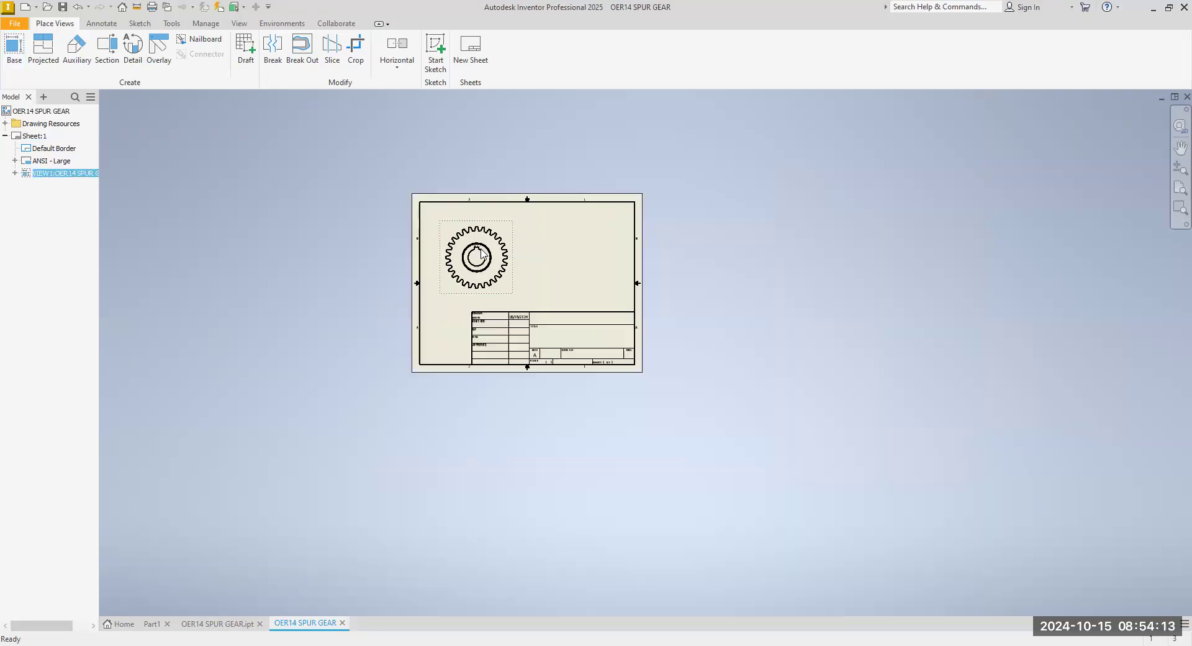
scroll(398, 245, "down", 8)
scroll(398, 245, "down", 10)
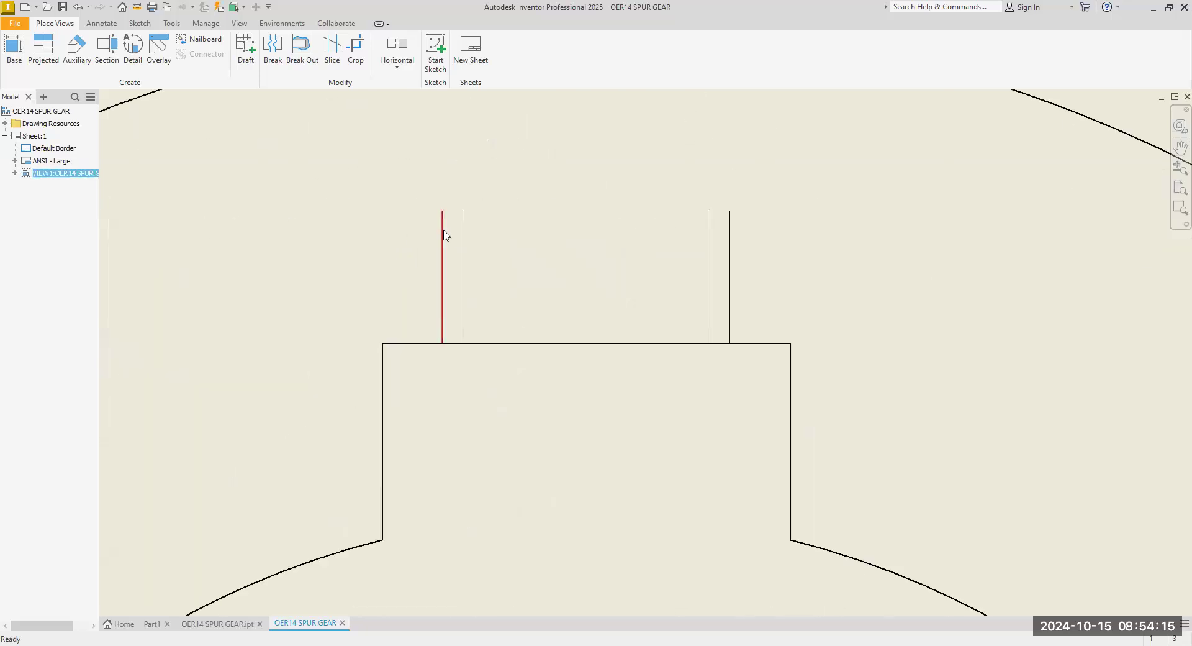
scroll(468, 295, "up", 3)
scroll(470, 295, "up", 6)
scroll(488, 367, "up", 3)
mouse_move(488, 367)
middle_mouse_down()
mouse_move(503, 307)
mouse_move(488, 310)
middle_mouse_up()
scroll(504, 308, "up", 1)
scroll(489, 313, "up", 5)
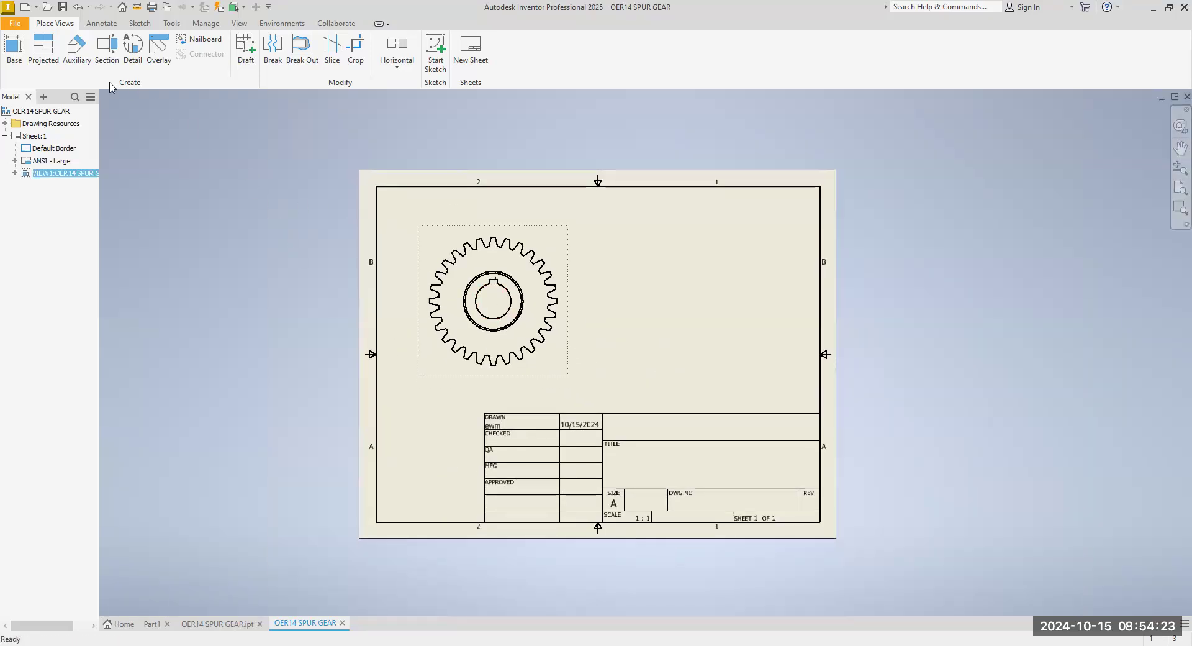
Try projecting a side view to the right of the front gear view and undo it.
left_click(50, 66)
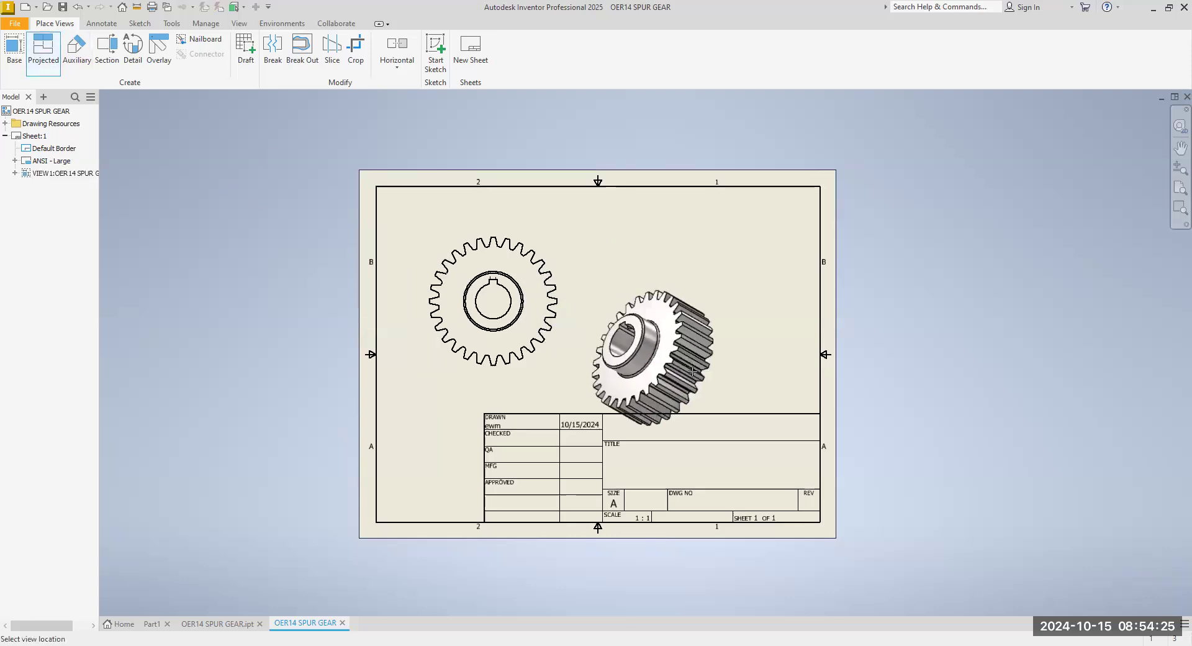
left_click(629, 339)
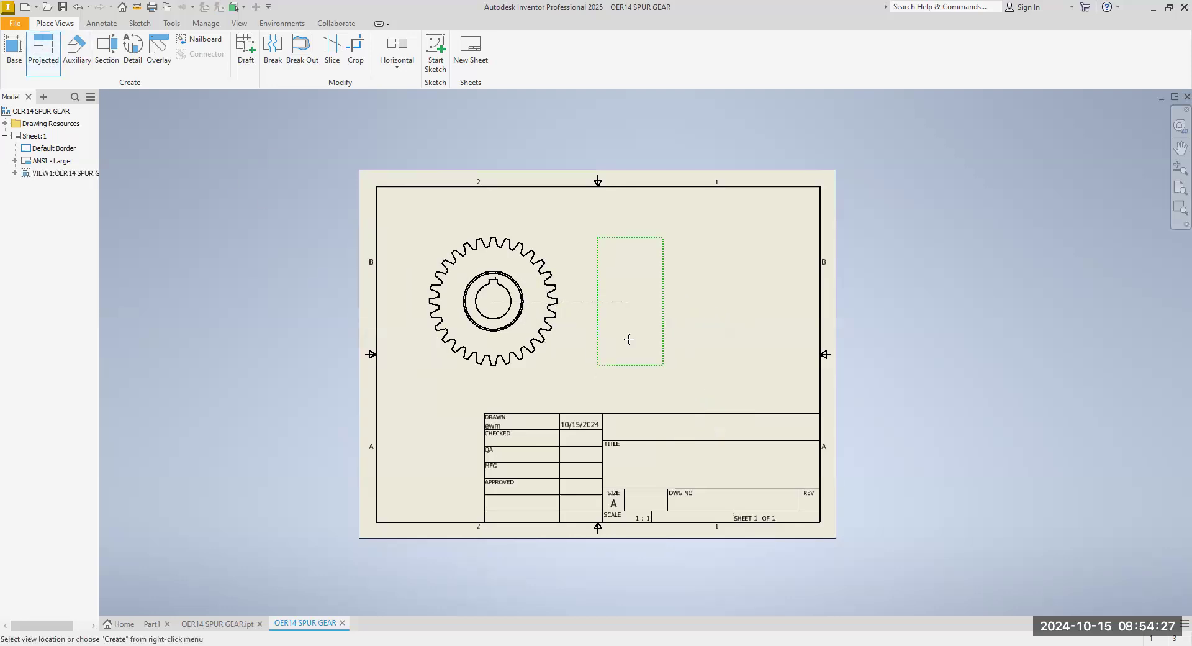
right_click(630, 340)
left_click(673, 339)
left_click(78, 6)
Create a projected side view aligned to the right of the front gear view.
left_click(45, 51)
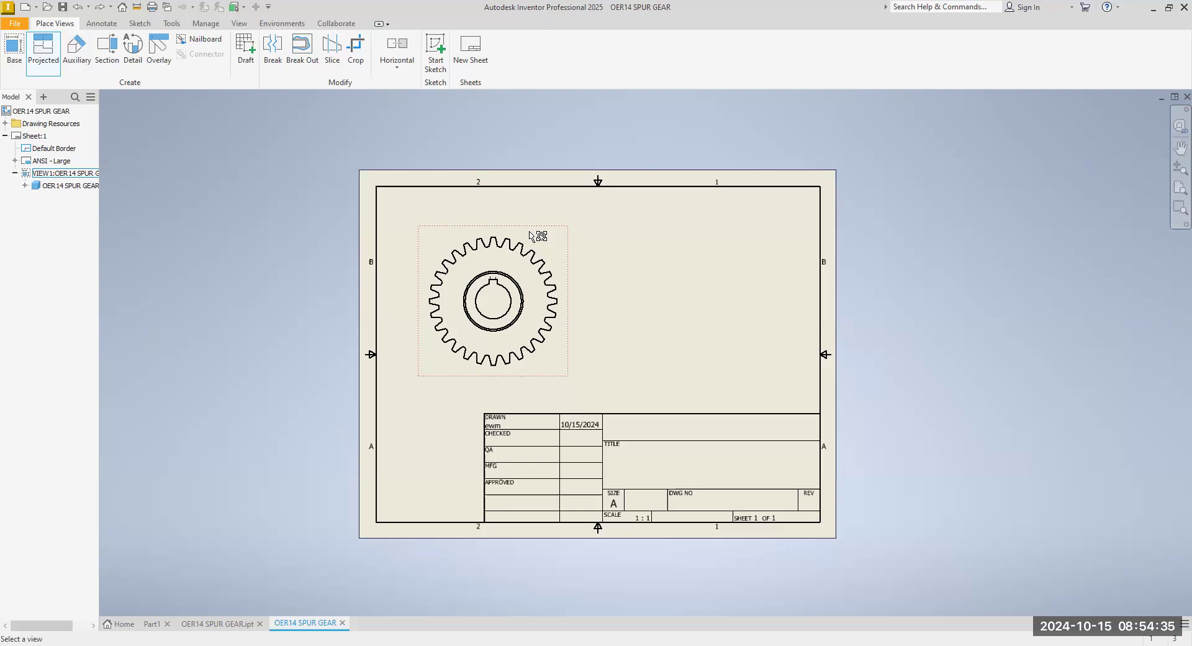
left_click(526, 237)
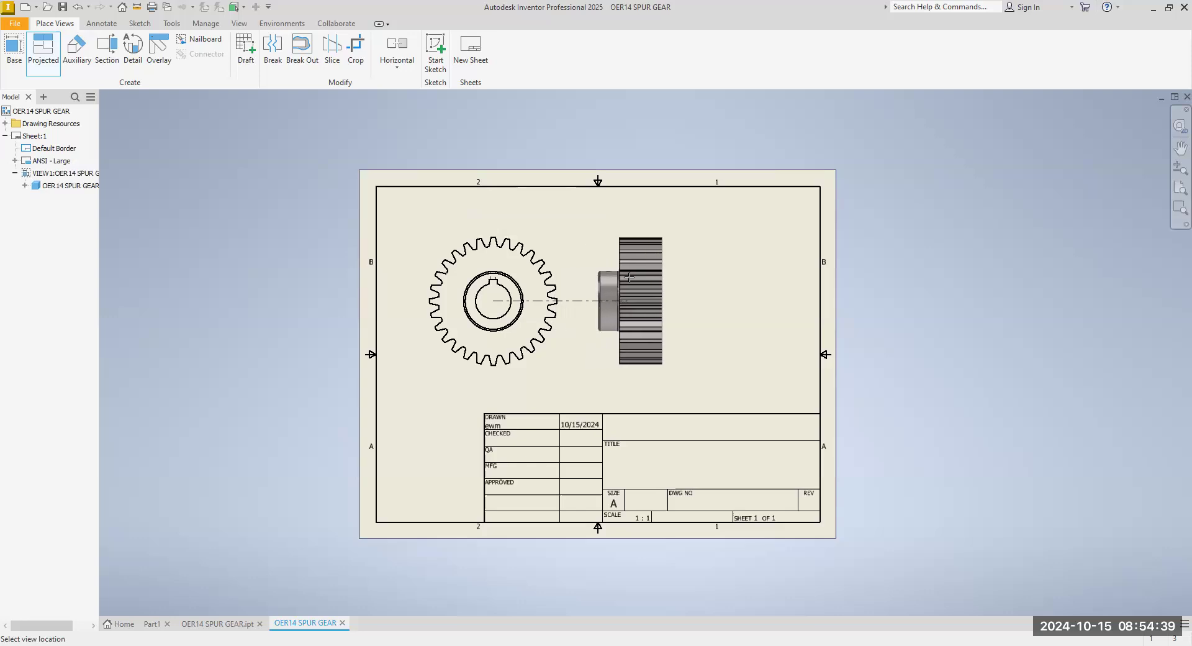
left_click(629, 277)
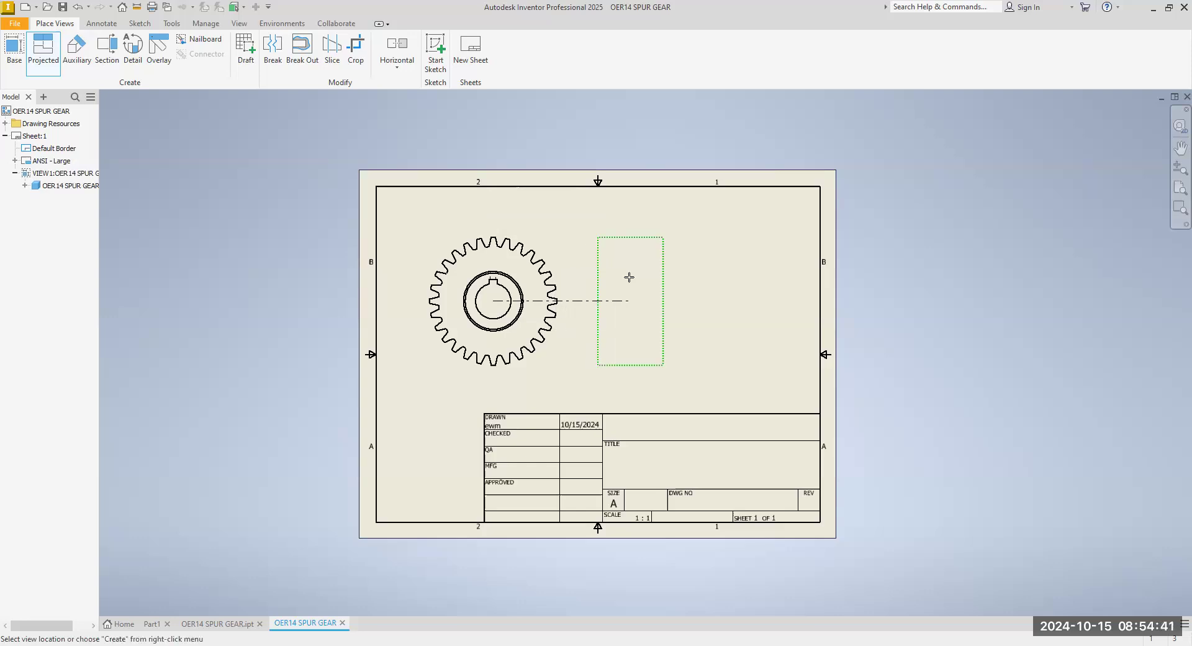
right_click(629, 277)
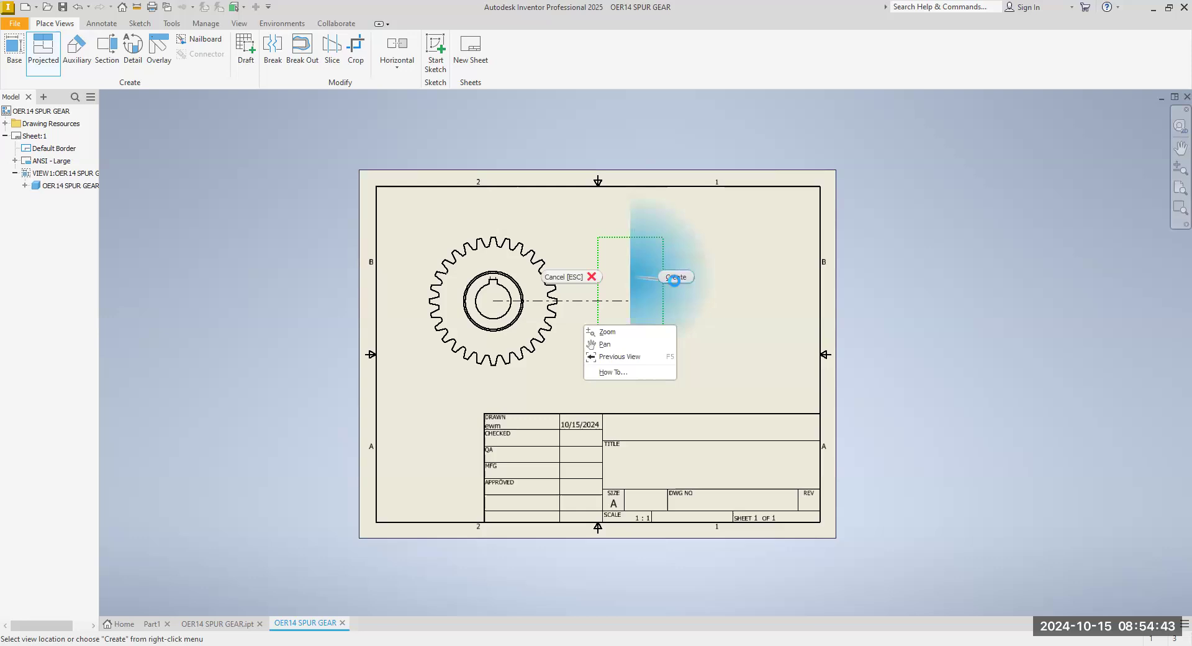
left_click(675, 281)
Delete the projected side view from the sheet.
scroll(590, 324, "down", 4)
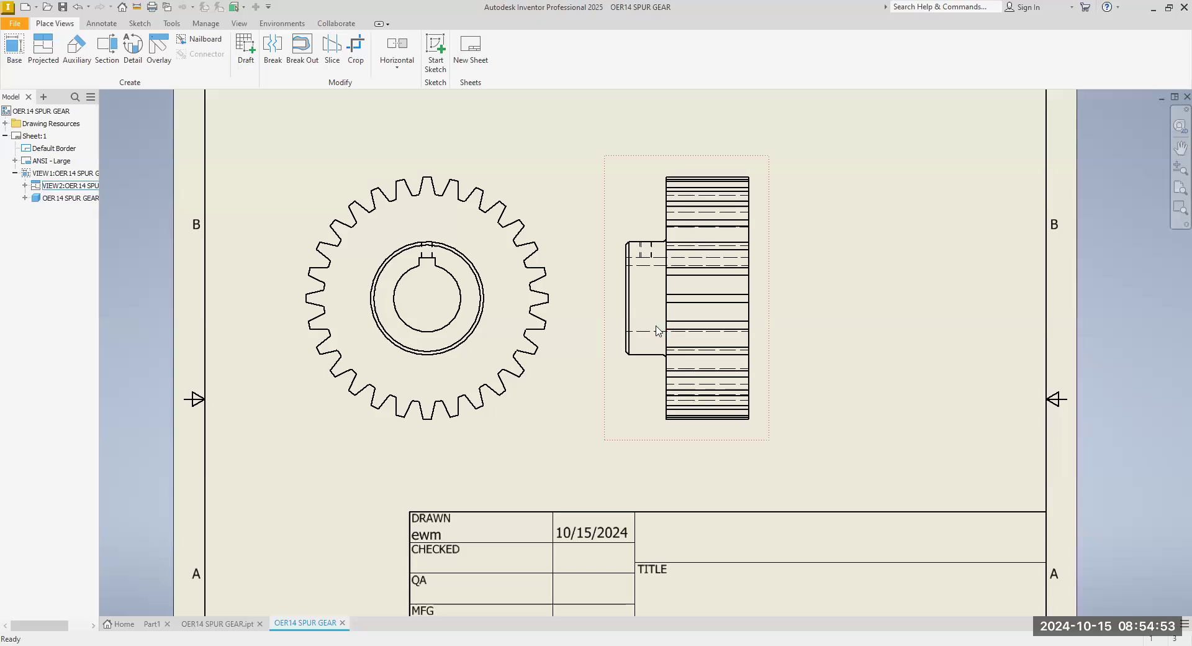
right_click(621, 163)
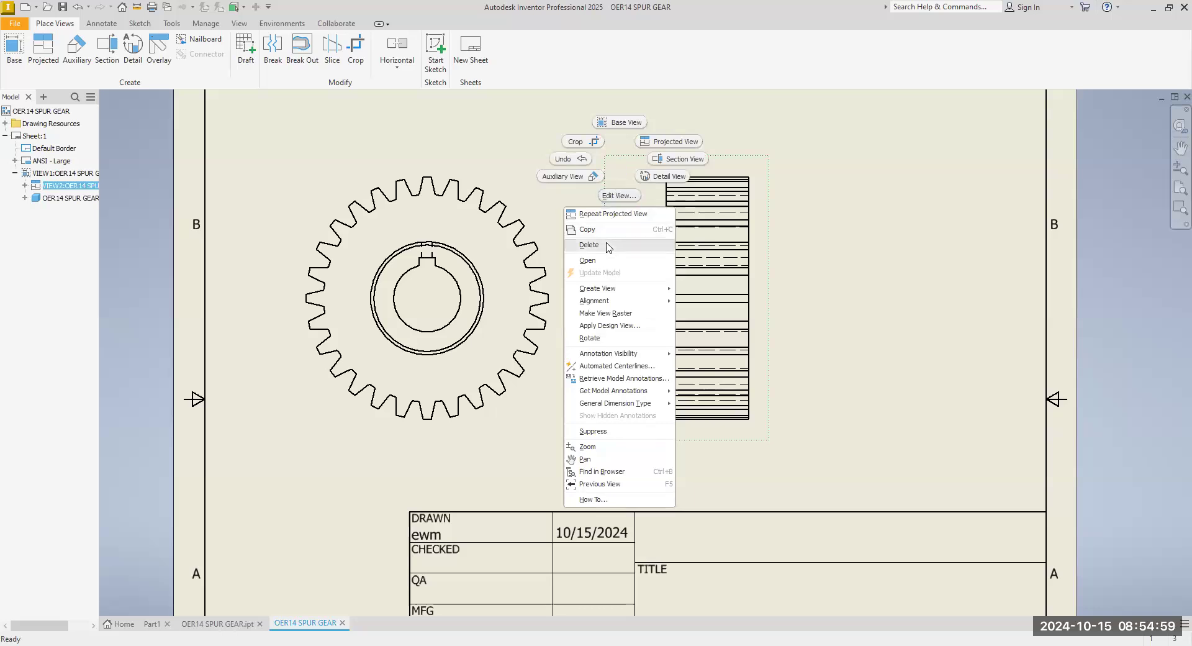
left_click(607, 246)
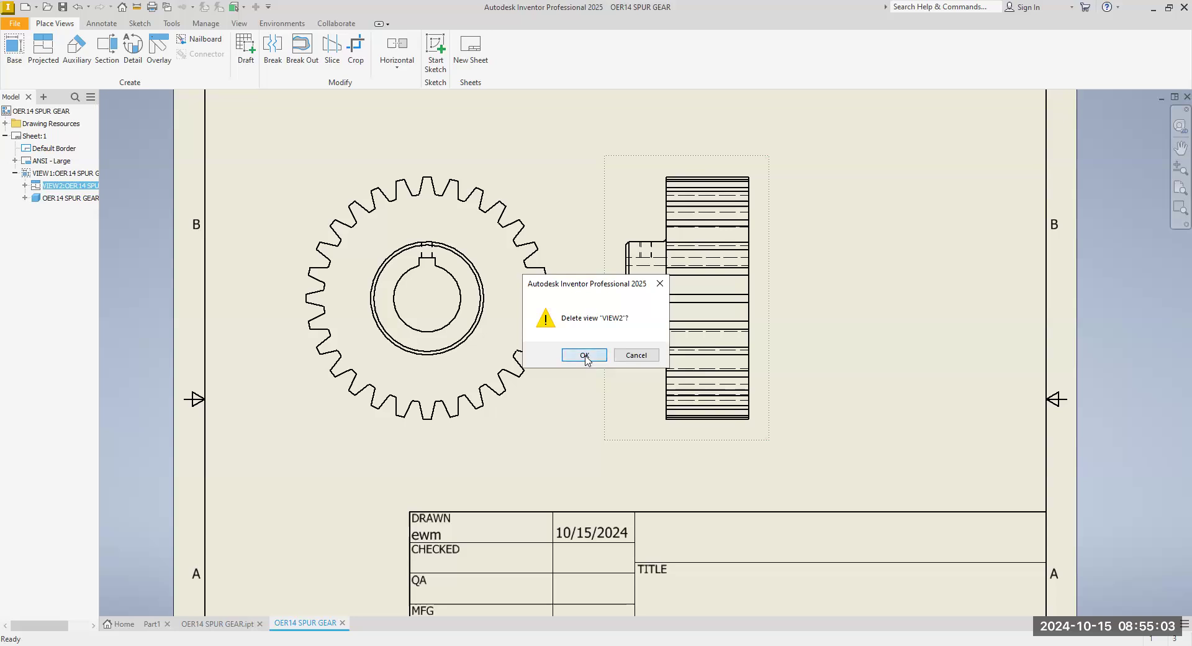
left_click(586, 357)
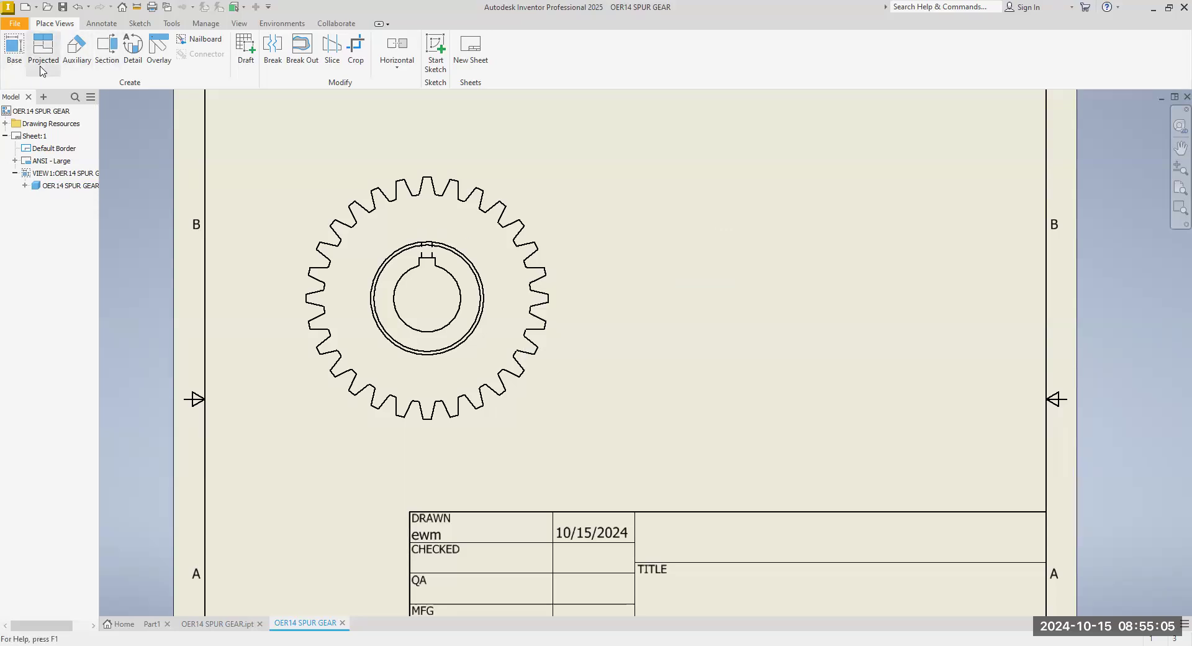
Create a section view of the front gear view, cut along its vertical centre line, and place it to the right of the gear.
left_click(110, 61)
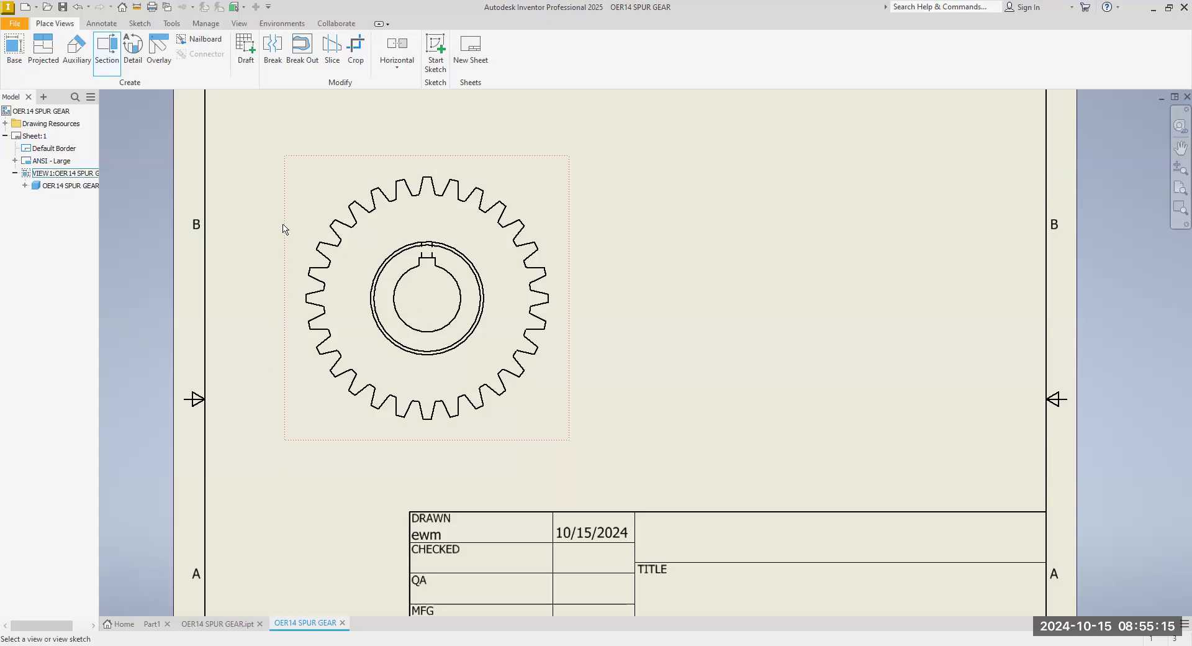
left_click(320, 161)
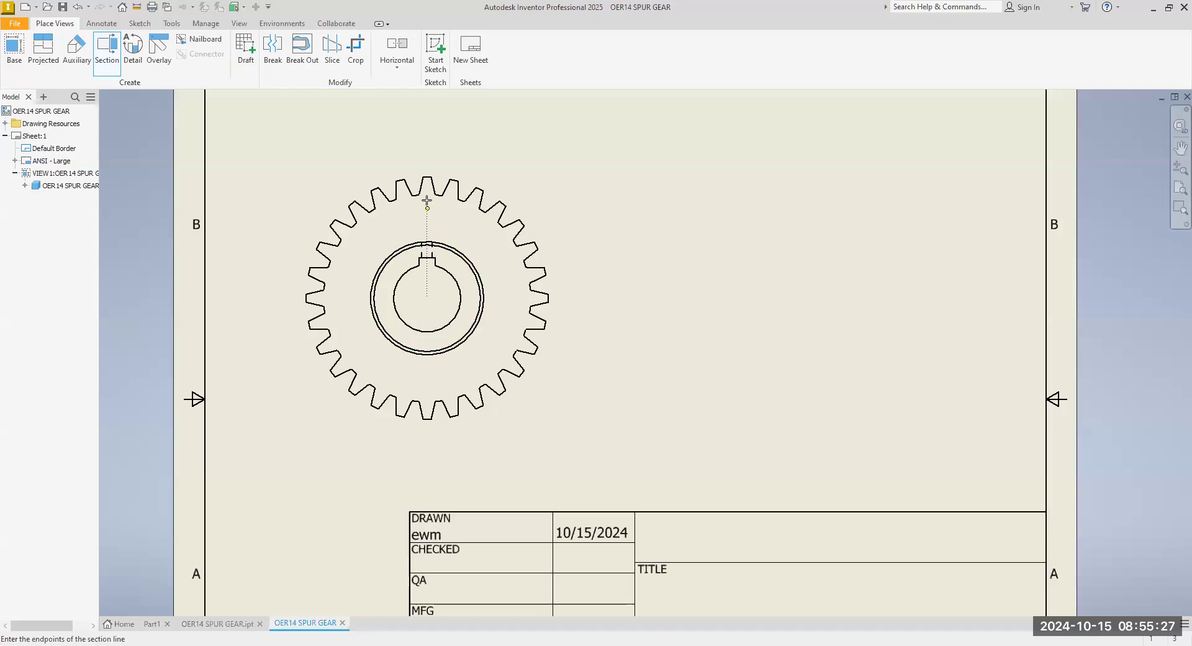
left_click(428, 155)
left_click(428, 444)
right_click(431, 445)
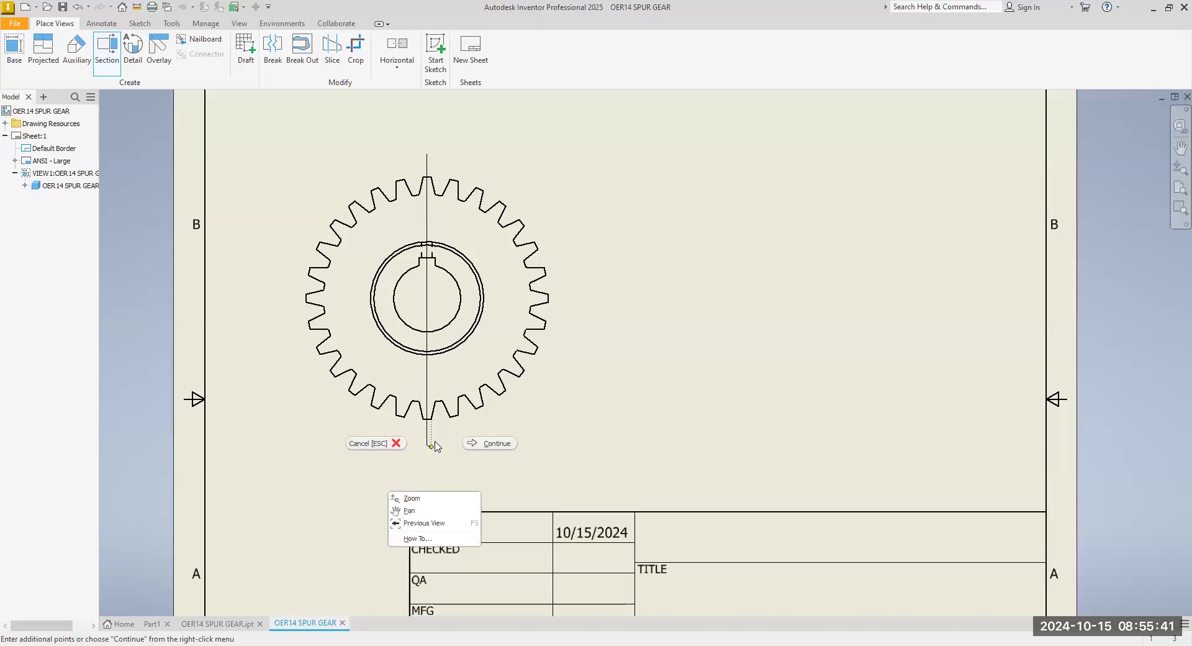
left_click(481, 444)
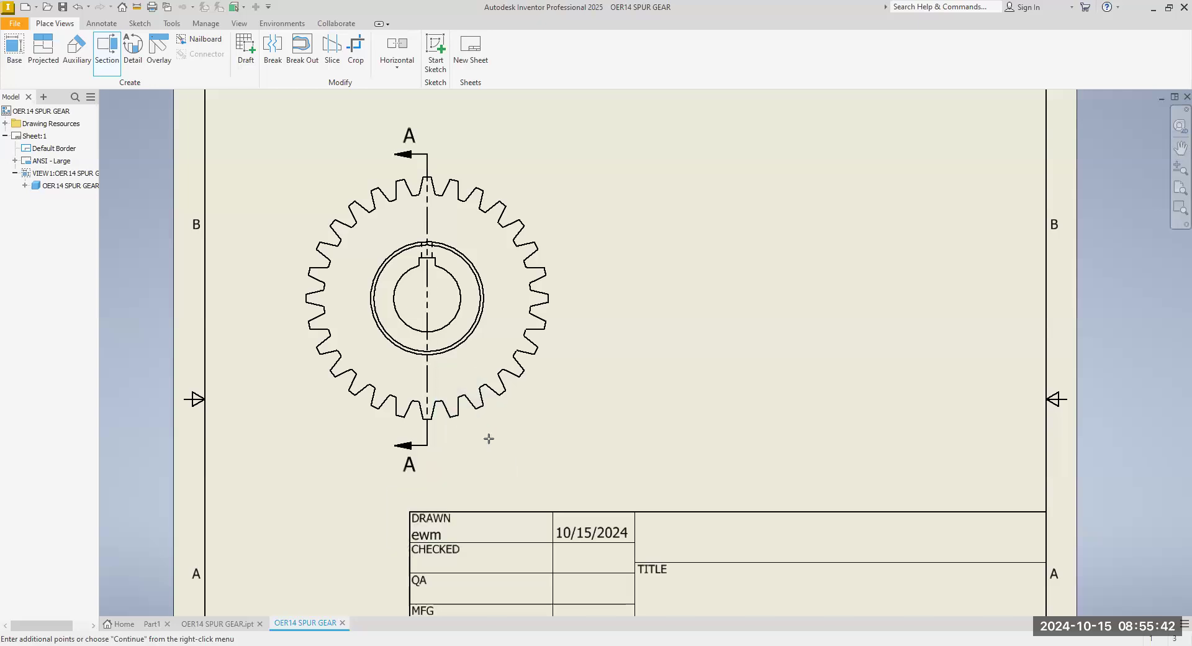
left_click(685, 466)
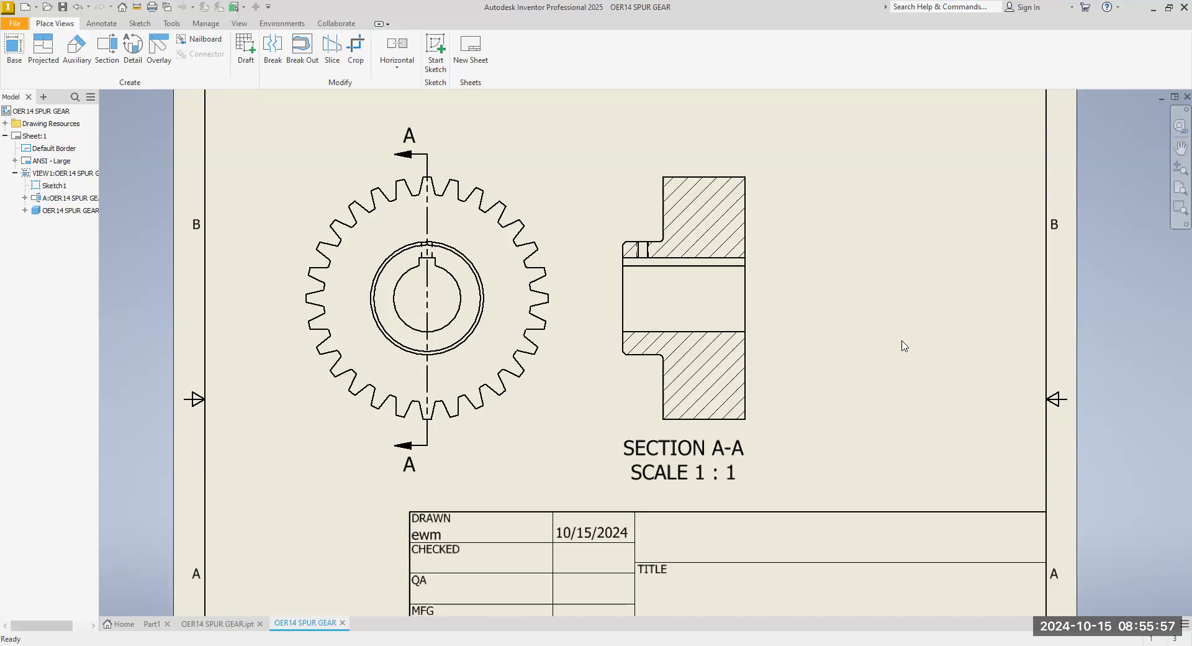
Try projecting an isometric view from the front gear view into the sheet's upper-right area and undo it.
scroll(749, 209, "down", 3)
middle_click_drag(798, 220, 835, 225)
scroll(807, 219, "up", 4)
scroll(645, 286, "up", 3)
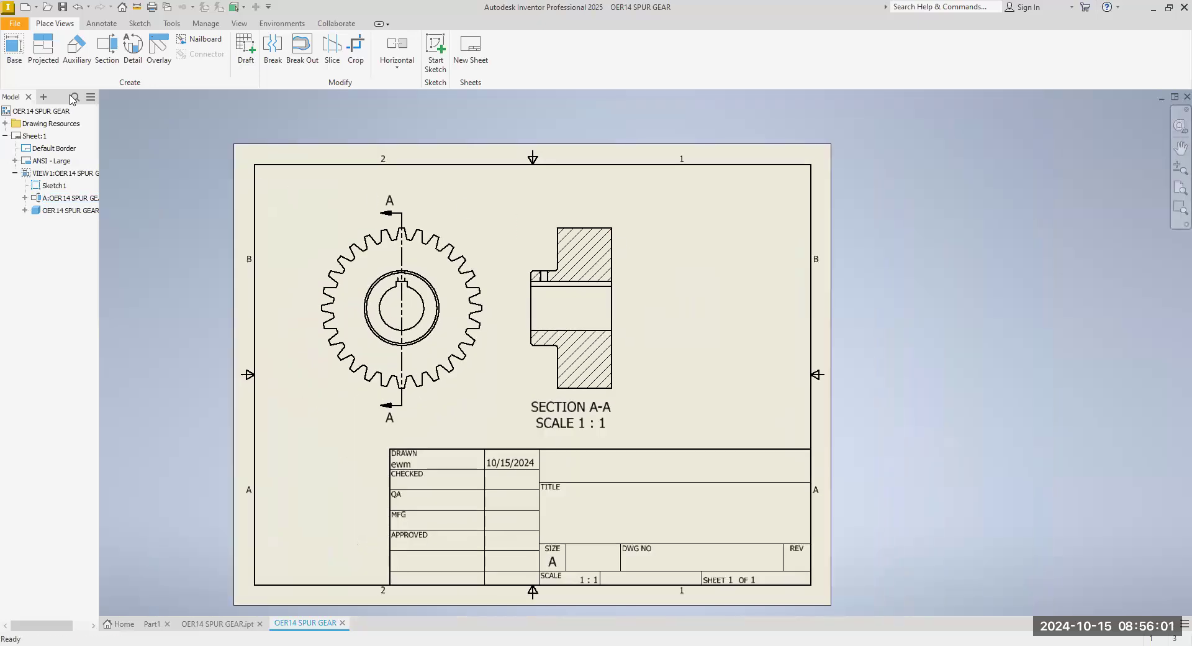
left_click(43, 50)
left_click(483, 247)
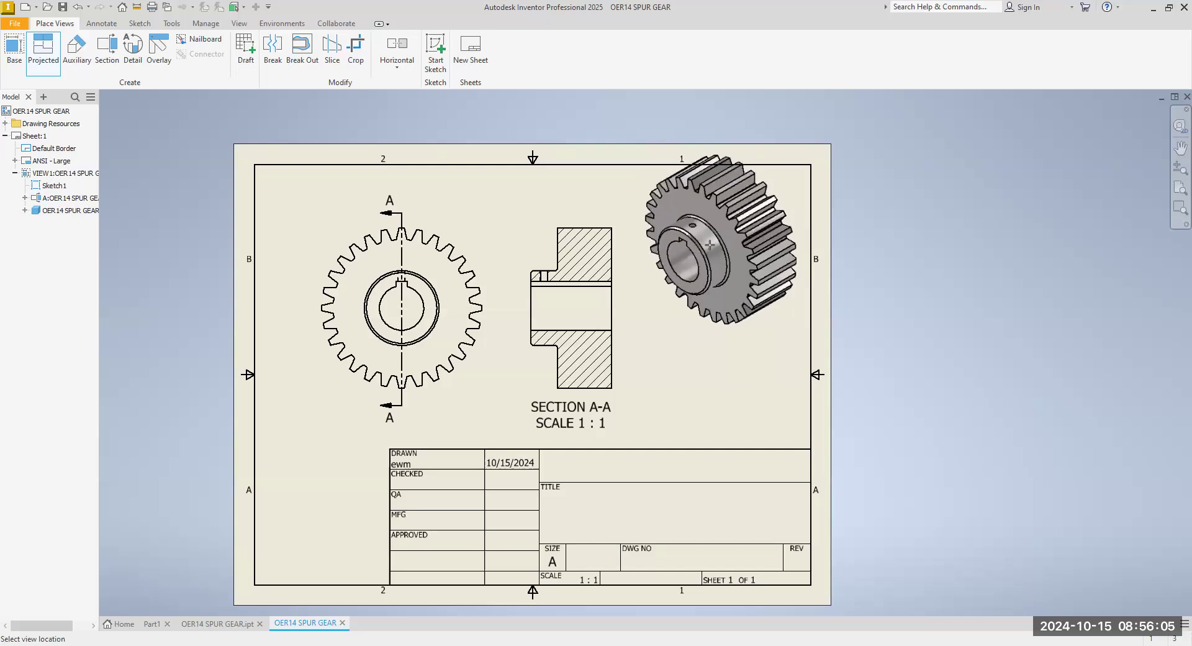
left_click(711, 240)
right_click(711, 239)
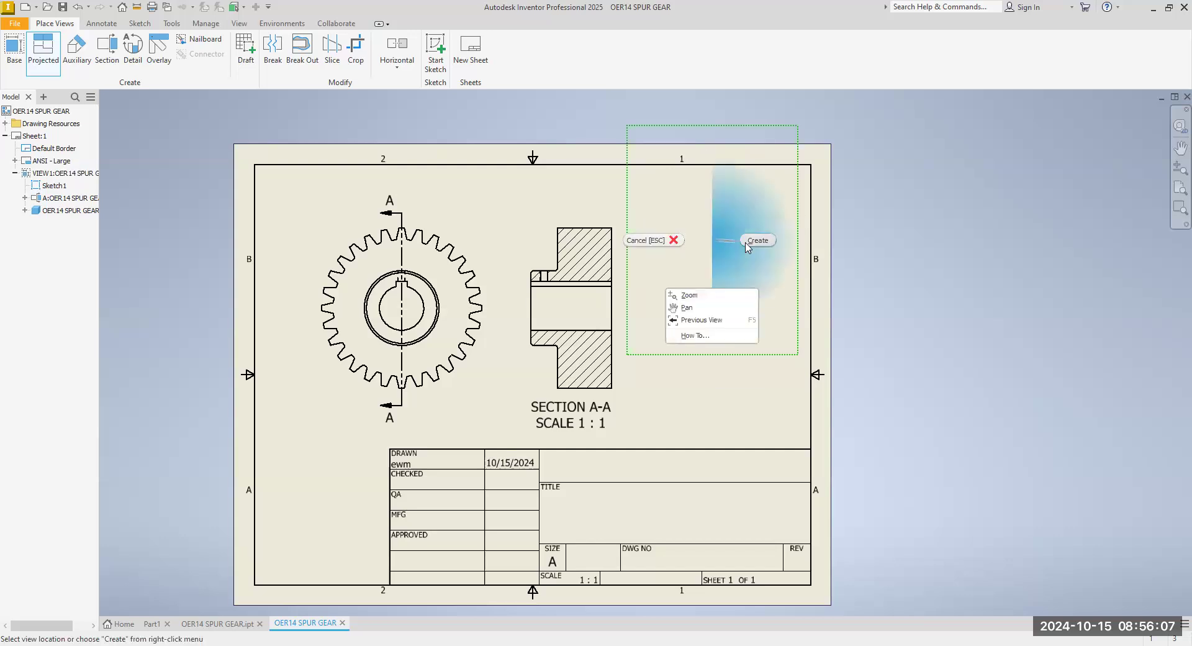
left_click(751, 241)
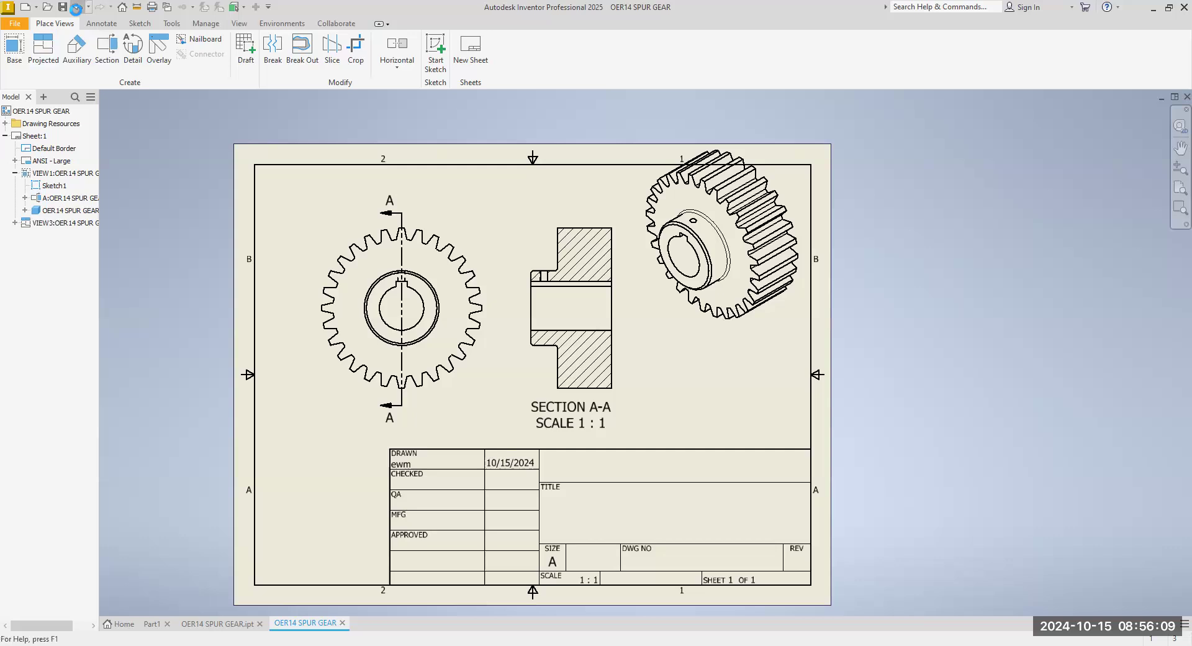
left_click(78, 7)
Project an isometric view from the front gear view, placing it above and to the right of the section view.
left_click(43, 54)
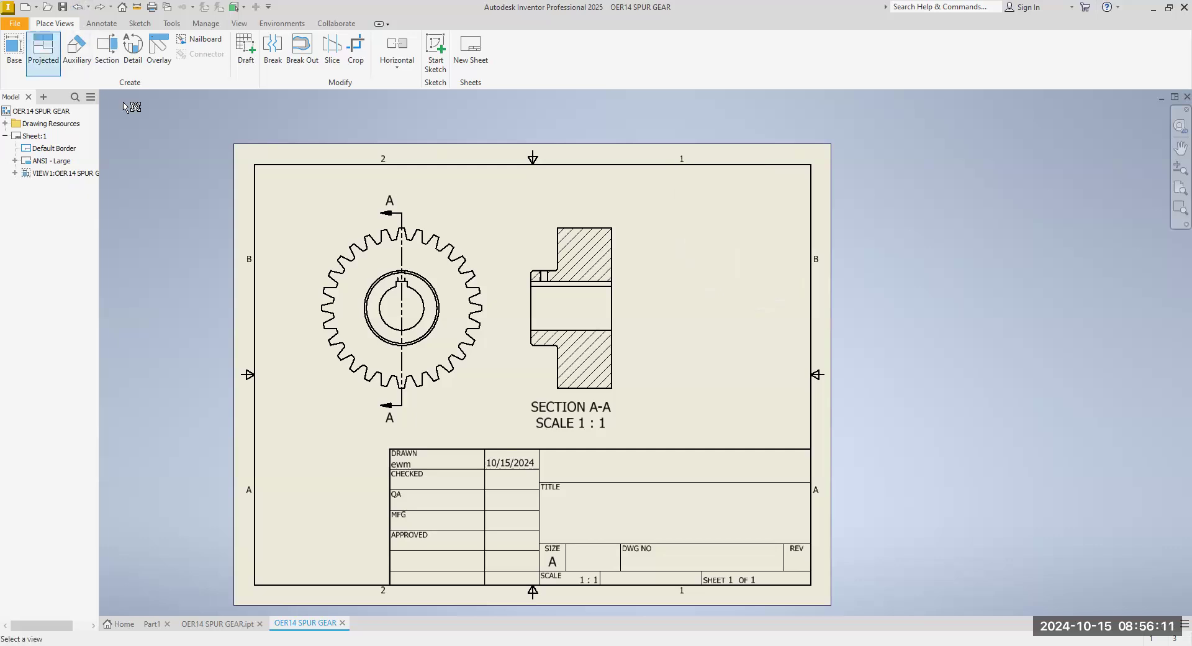
left_click(465, 227)
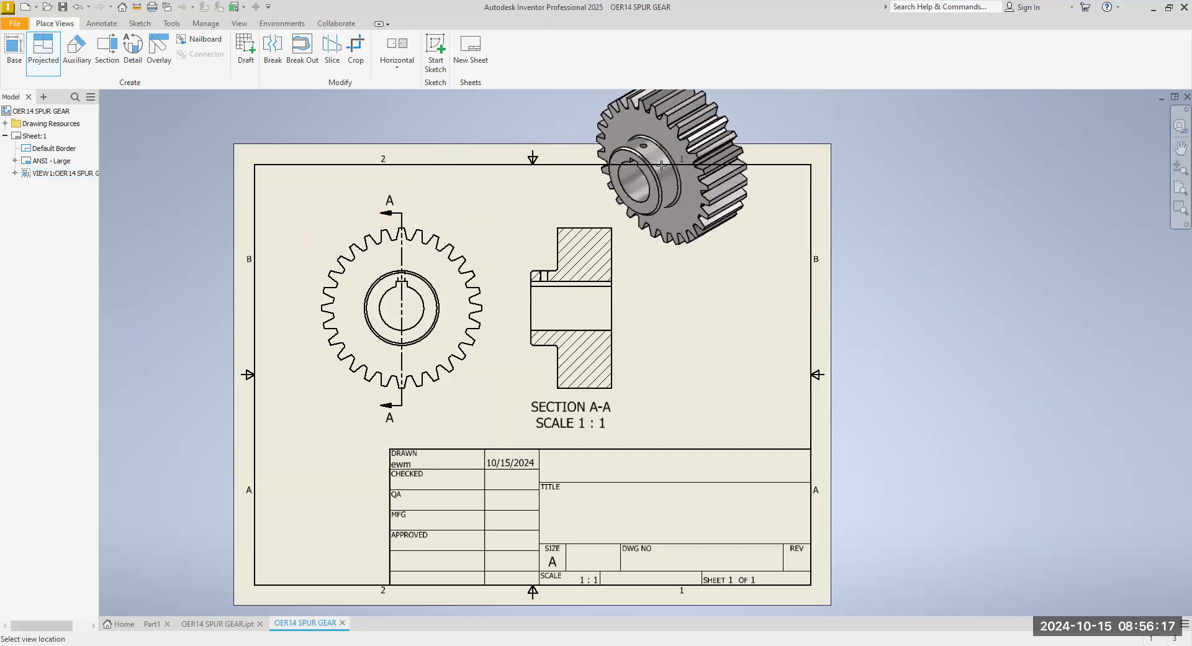
left_click(661, 165)
right_click(662, 166)
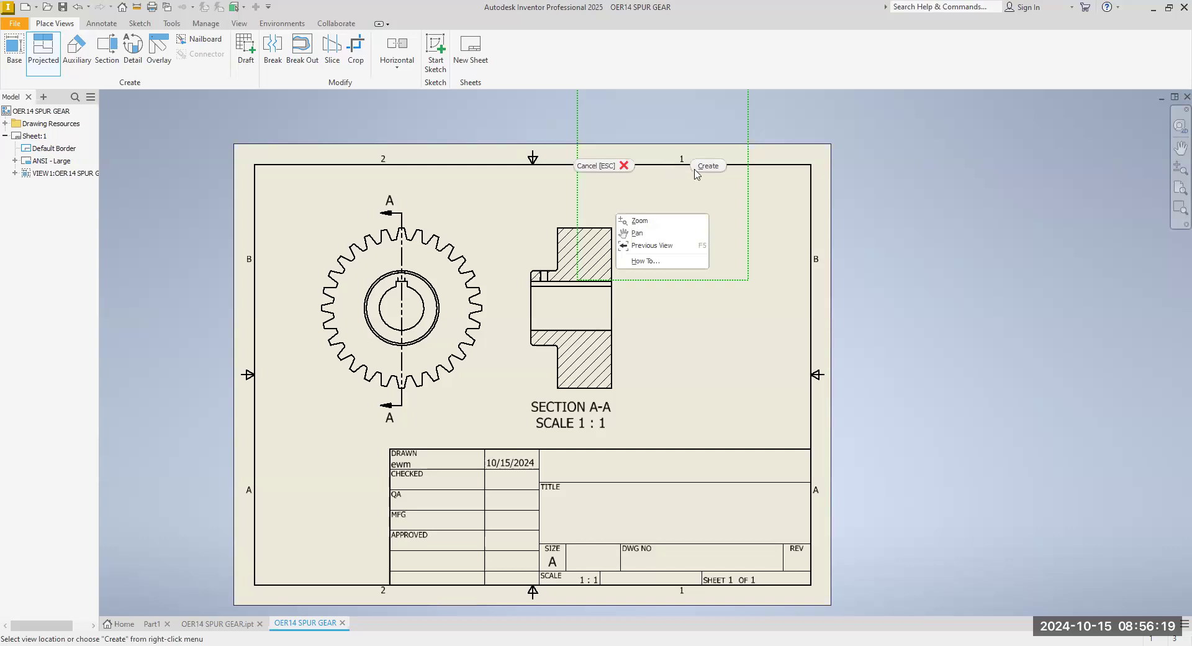
left_click(705, 167)
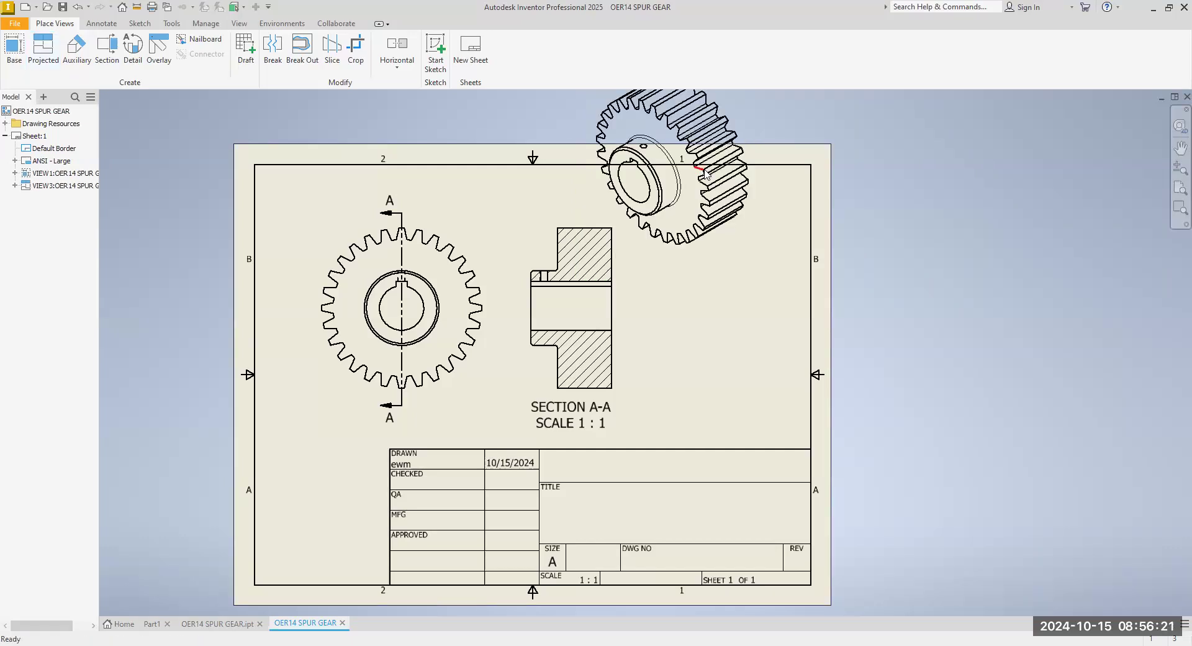
Arrange the views by moving the isometric view inside the upper-right border and shifting the section and front views slightly left.
left_click(714, 262)
left_click_drag(748, 301, 773, 355)
left_click_drag(606, 411, 586, 407)
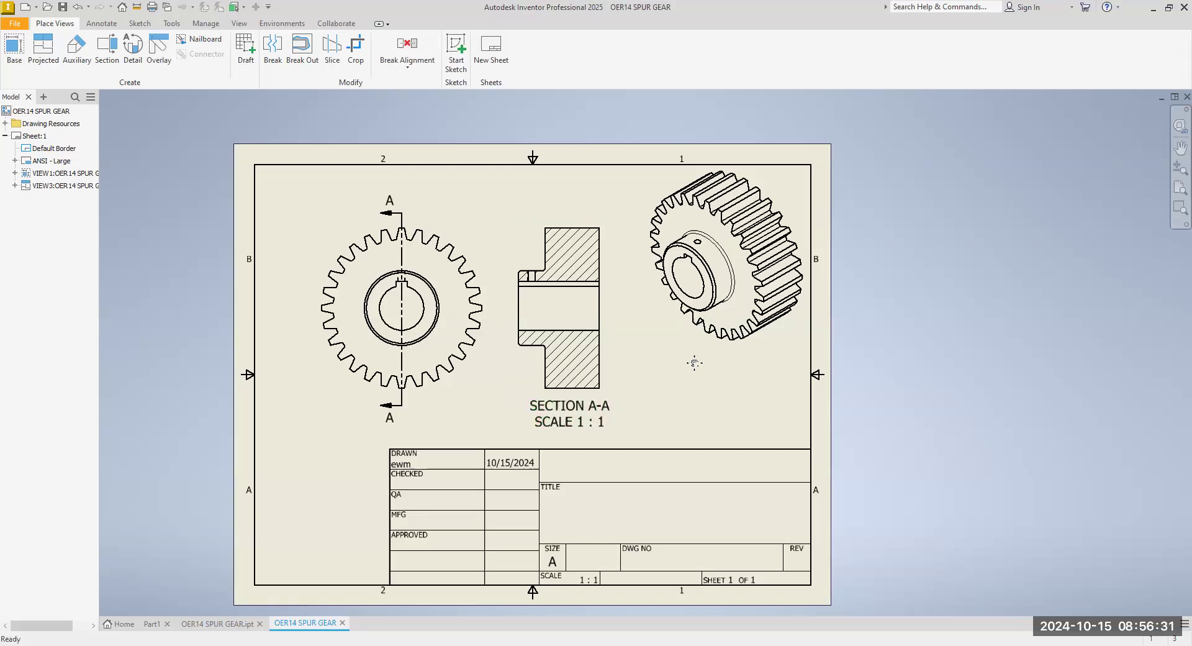
middle_click_drag(694, 363, 693, 356)
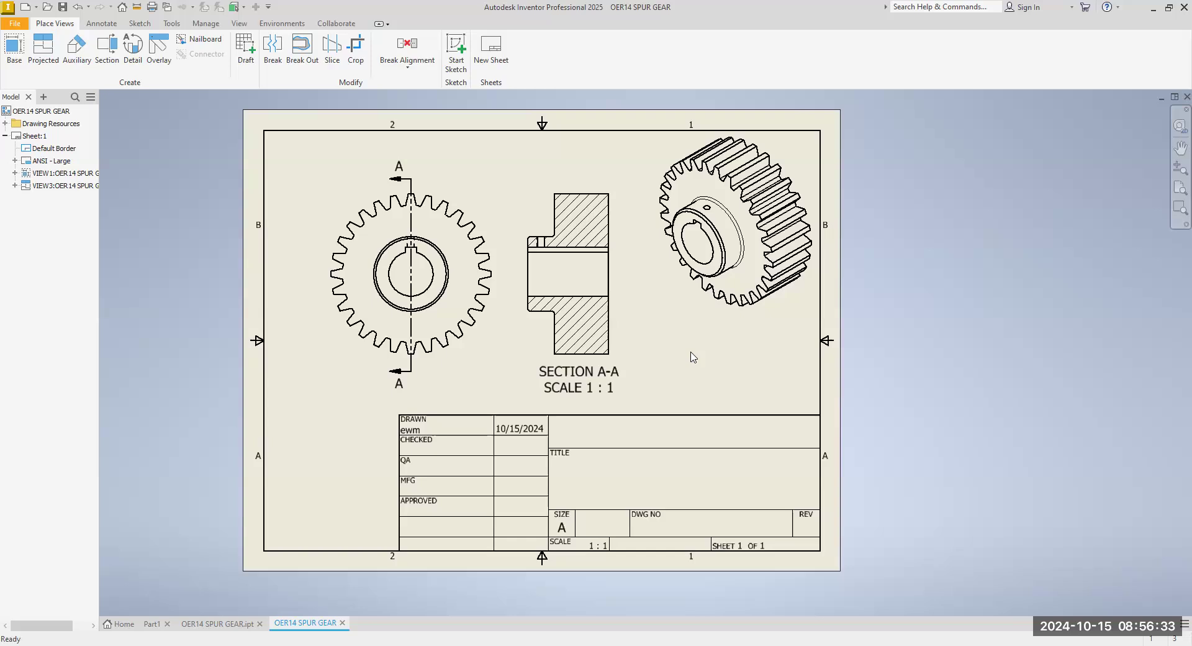
left_click_drag(448, 186, 440, 186)
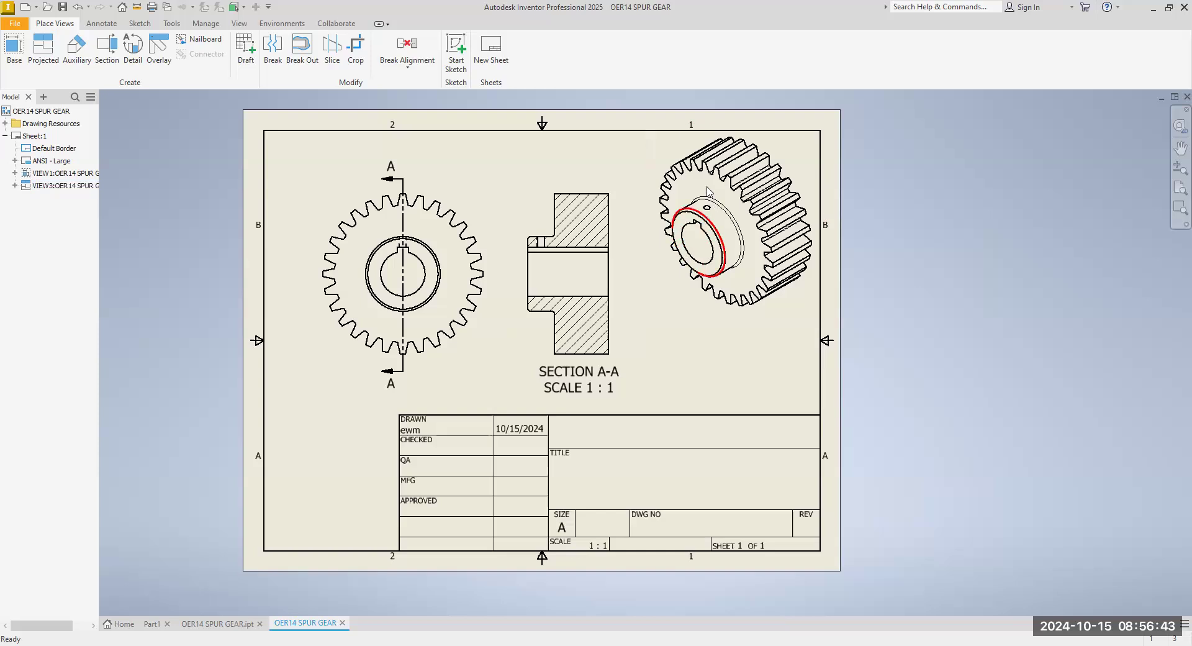
Set the isometric gear view's display style to shaded.
right_click(678, 318)
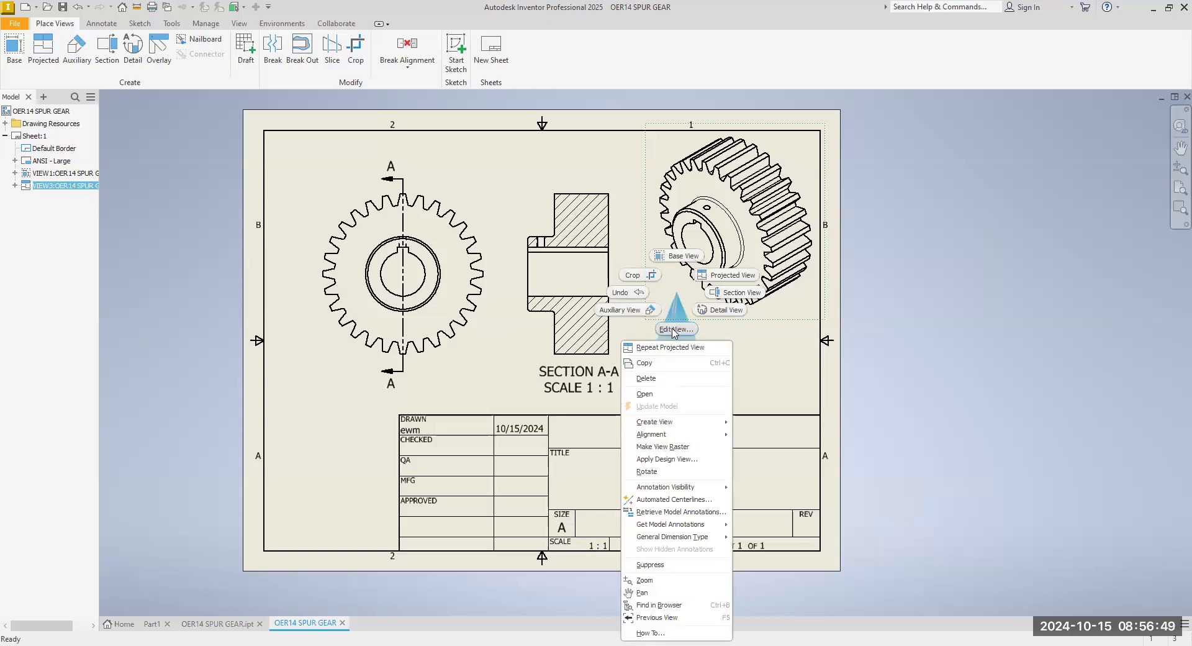
left_click(674, 329)
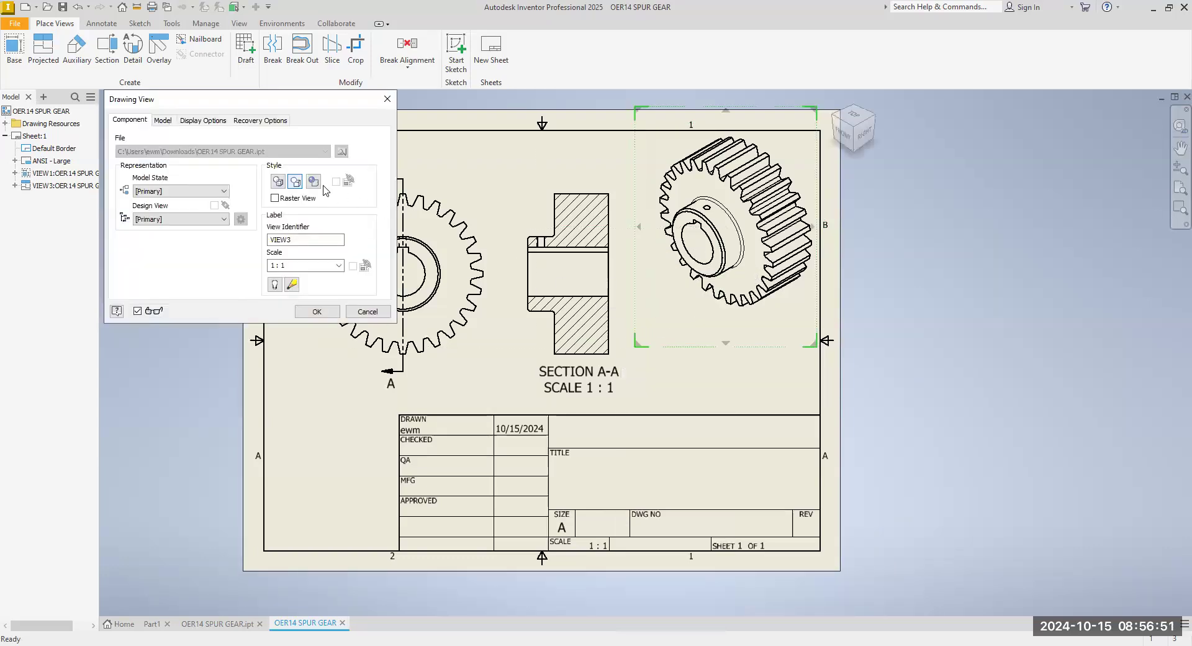
left_click(315, 182)
left_click(333, 315)
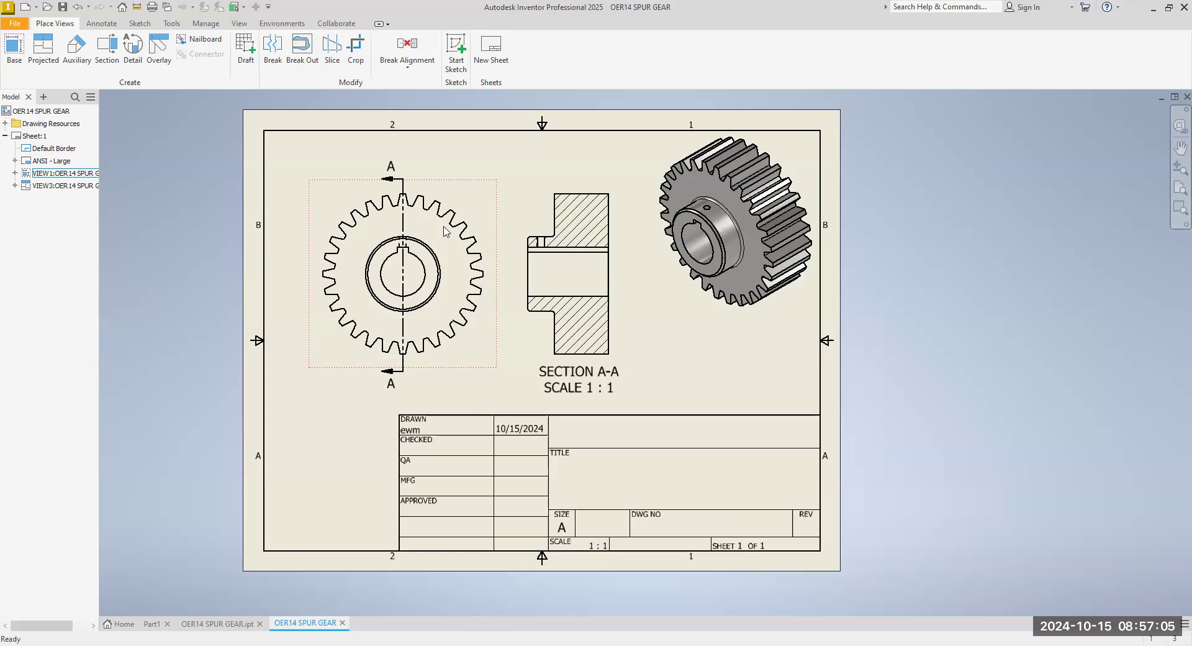
Add a center mark to the bore circle in the front gear view.
scroll(319, 263, "up", 3)
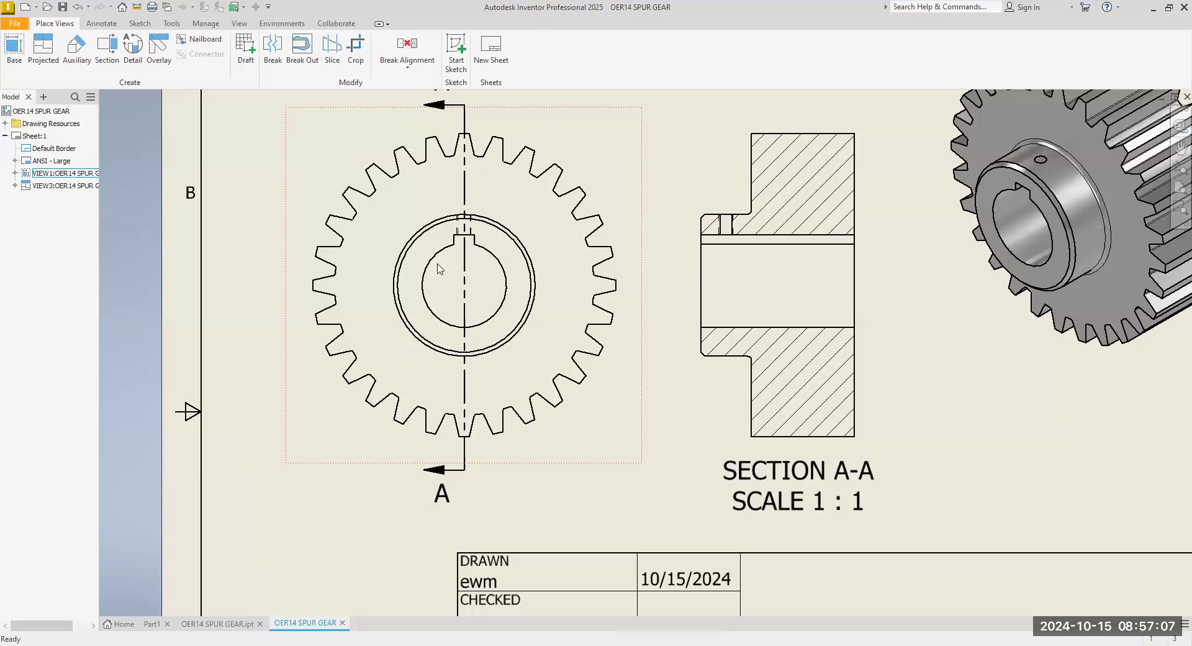
left_click(100, 24)
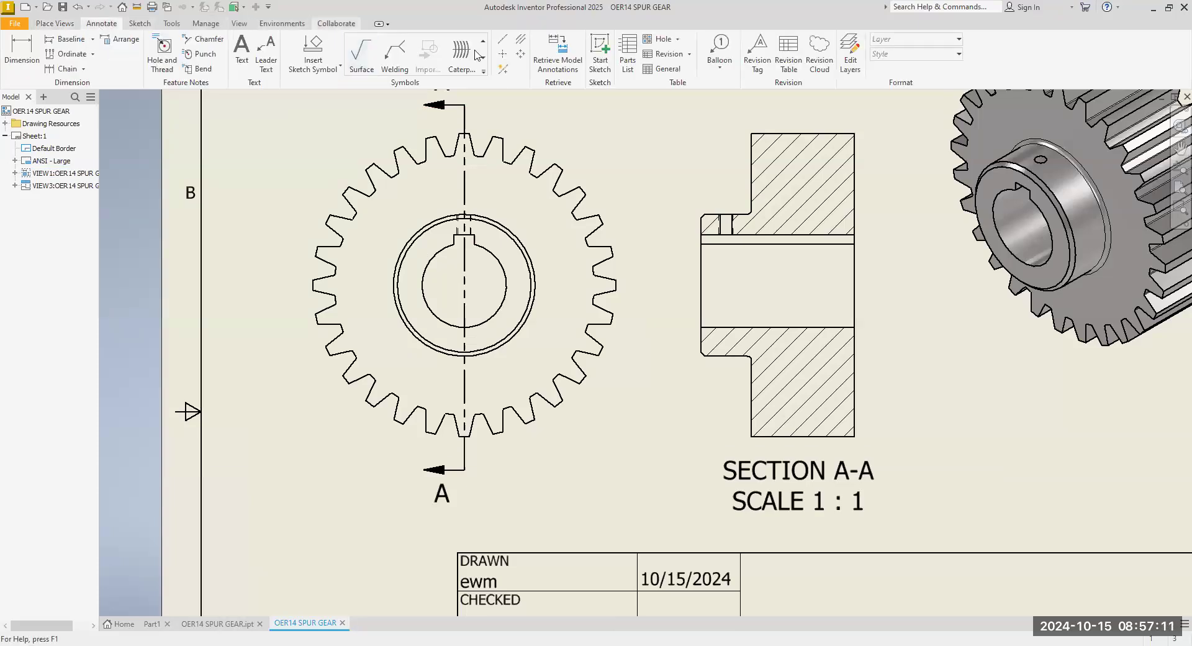
left_click(504, 54)
left_click(438, 251)
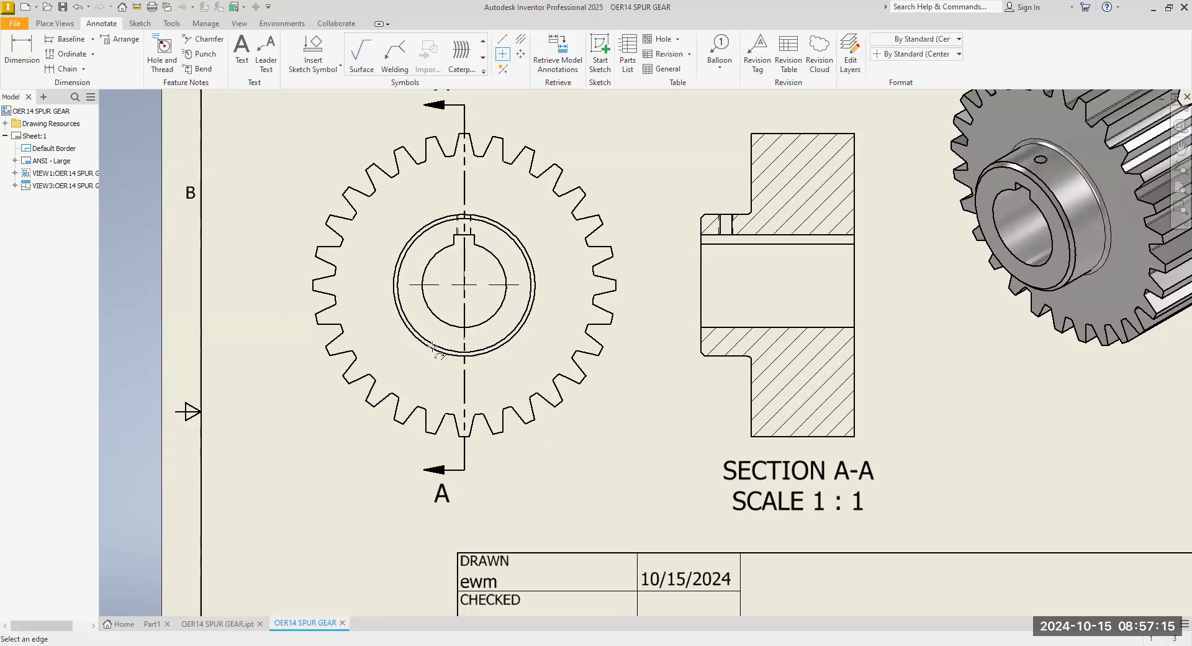
right_click(255, 167)
left_click(301, 166)
Extend the bore center mark's horizontal line past the gear teeth on both sides of the front view.
scroll(381, 254, "down", 3)
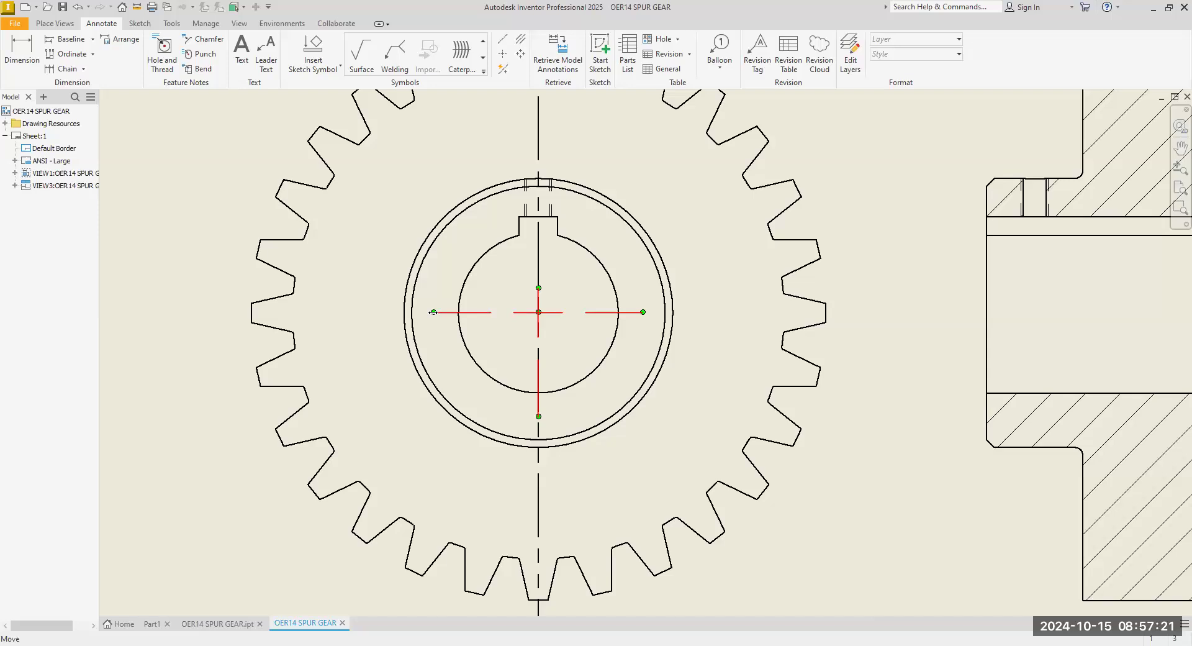
left_click_drag(434, 311, 215, 312)
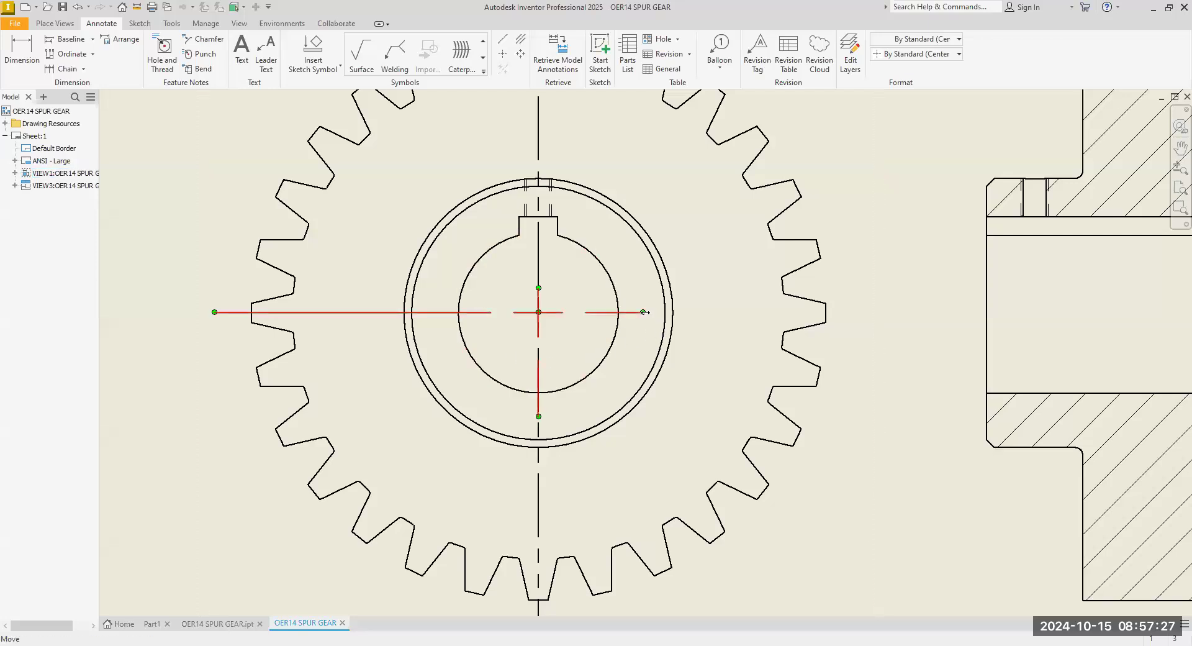
left_click_drag(643, 312, 858, 312)
scroll(758, 506, "down", 3)
middle_click_drag(651, 476, 639, 333)
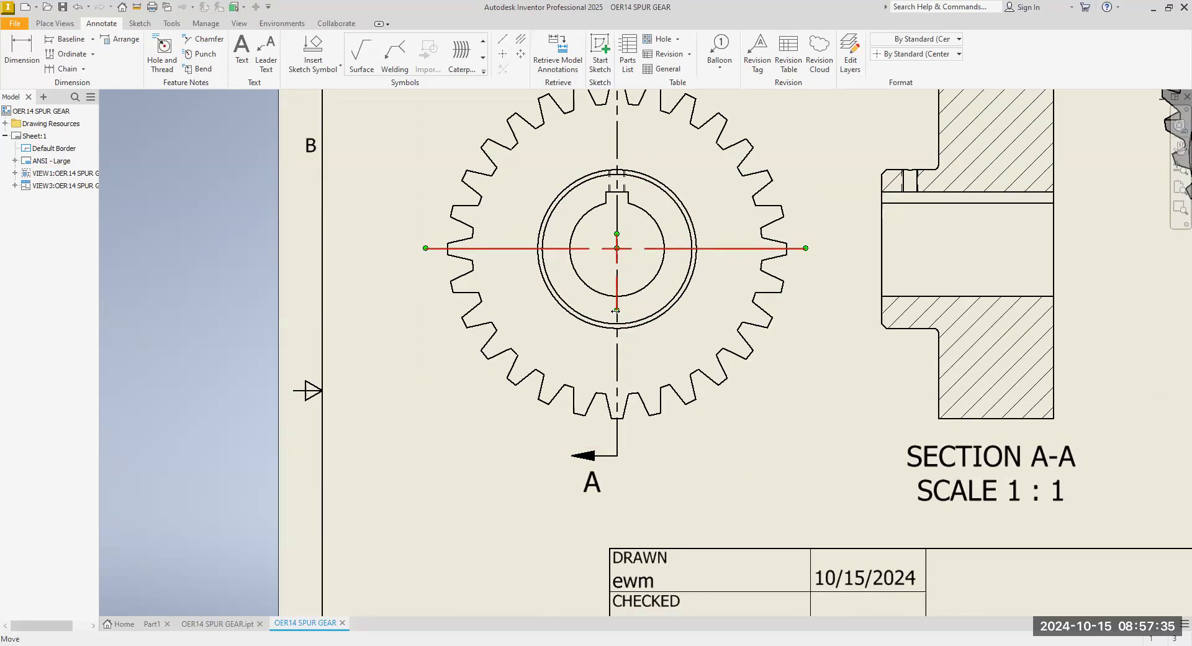
left_click_drag(616, 312, 622, 473)
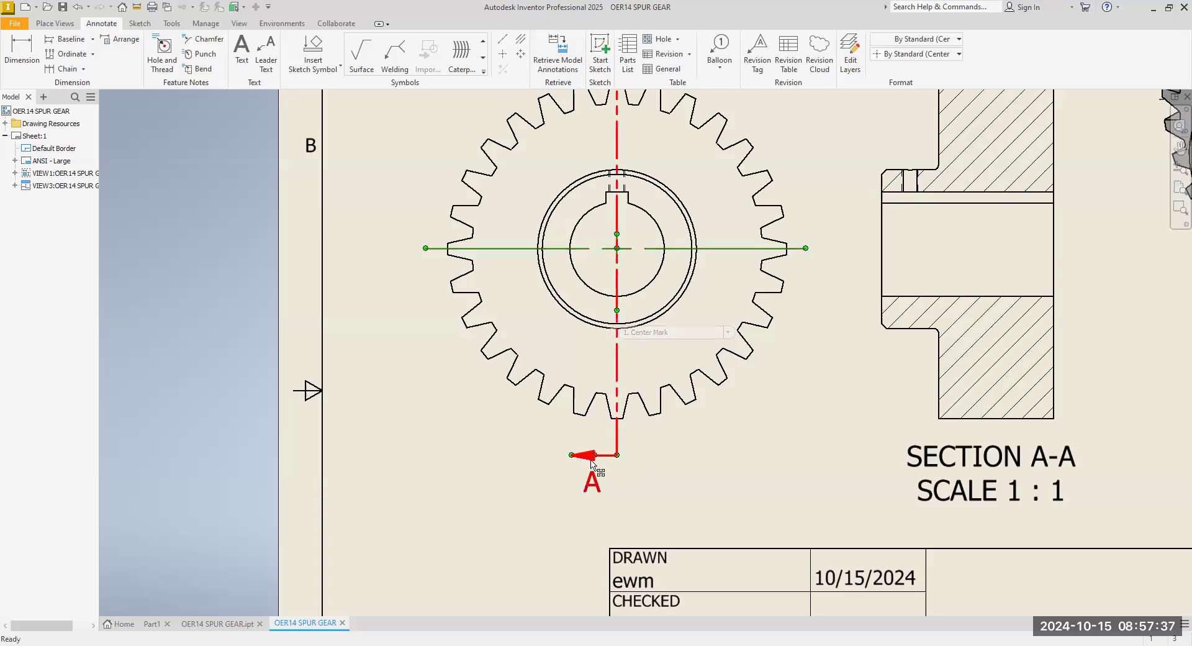
left_click(852, 118)
Add a centerline bisector along the bore axis in section view A-A.
scroll(785, 409, "down", 3)
middle_click_drag(785, 409, 519, 411)
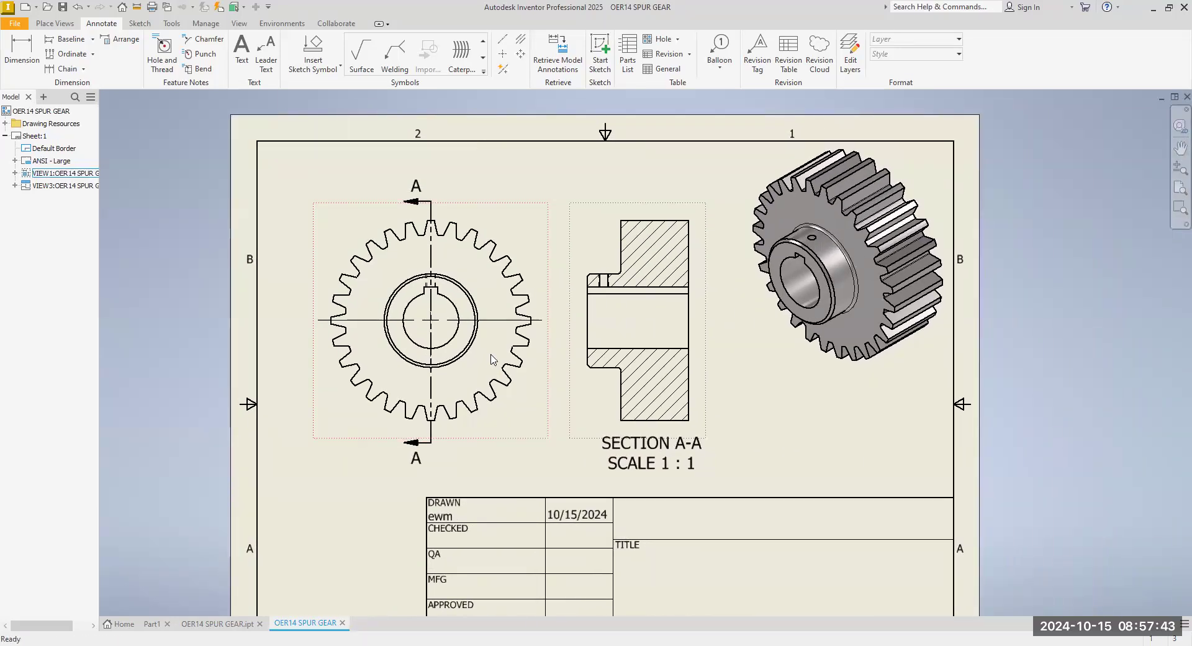
left_click(522, 41)
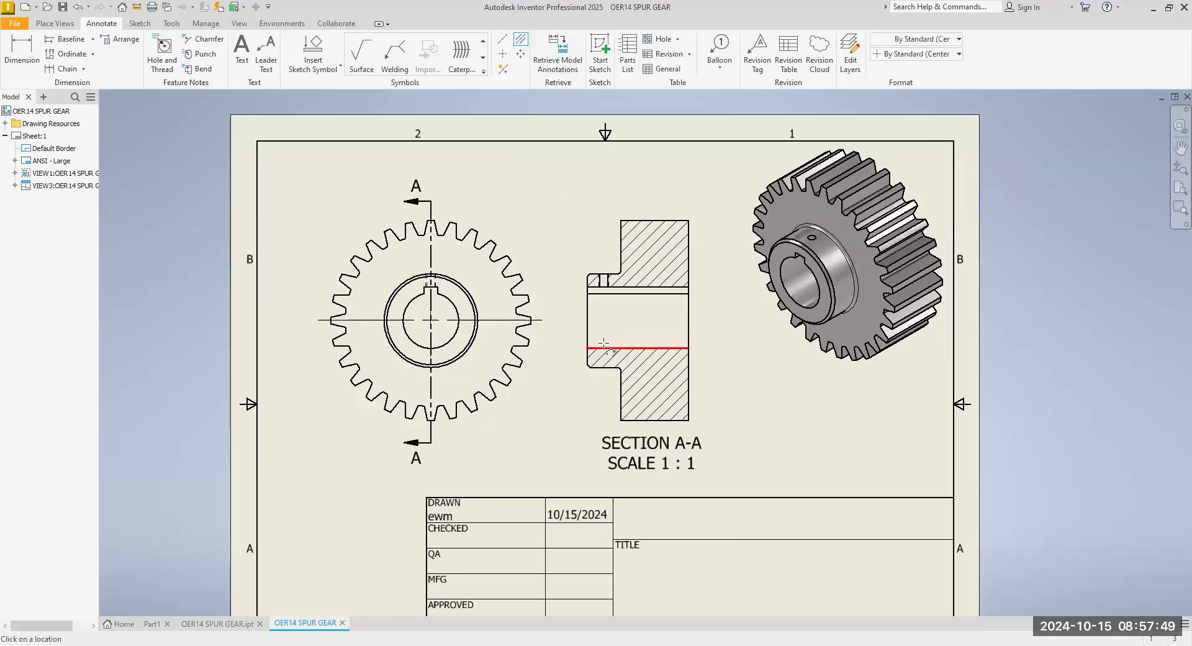
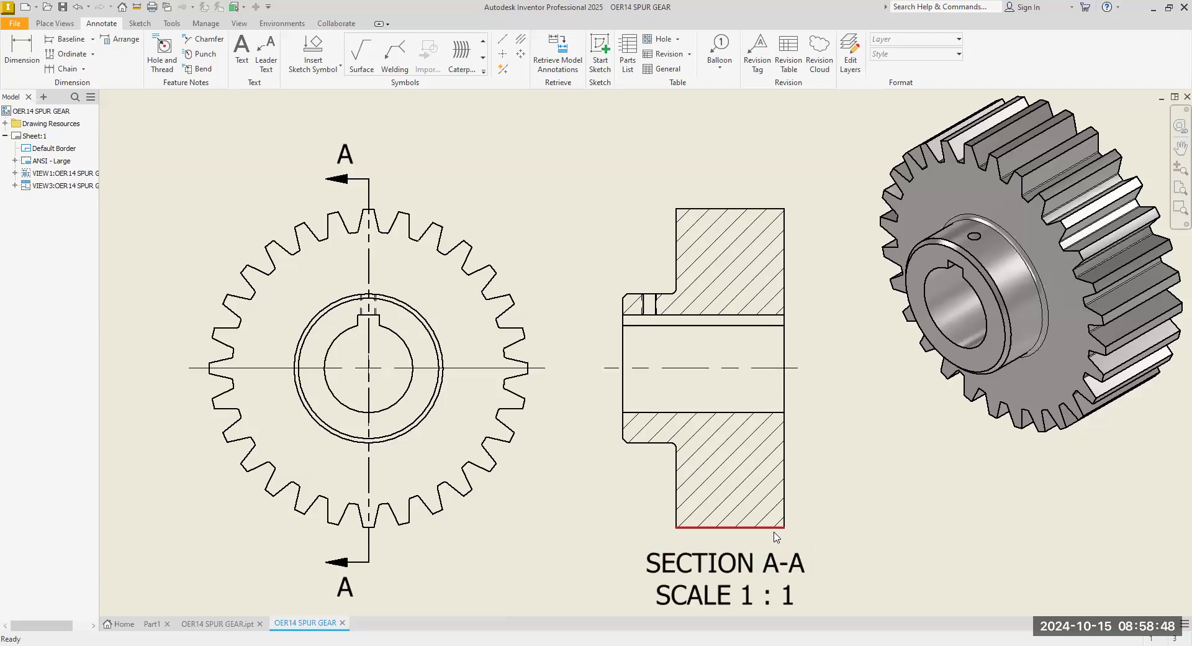
middle_click_drag(460, 350, 514, 446)
scroll(513, 446, "up", 3)
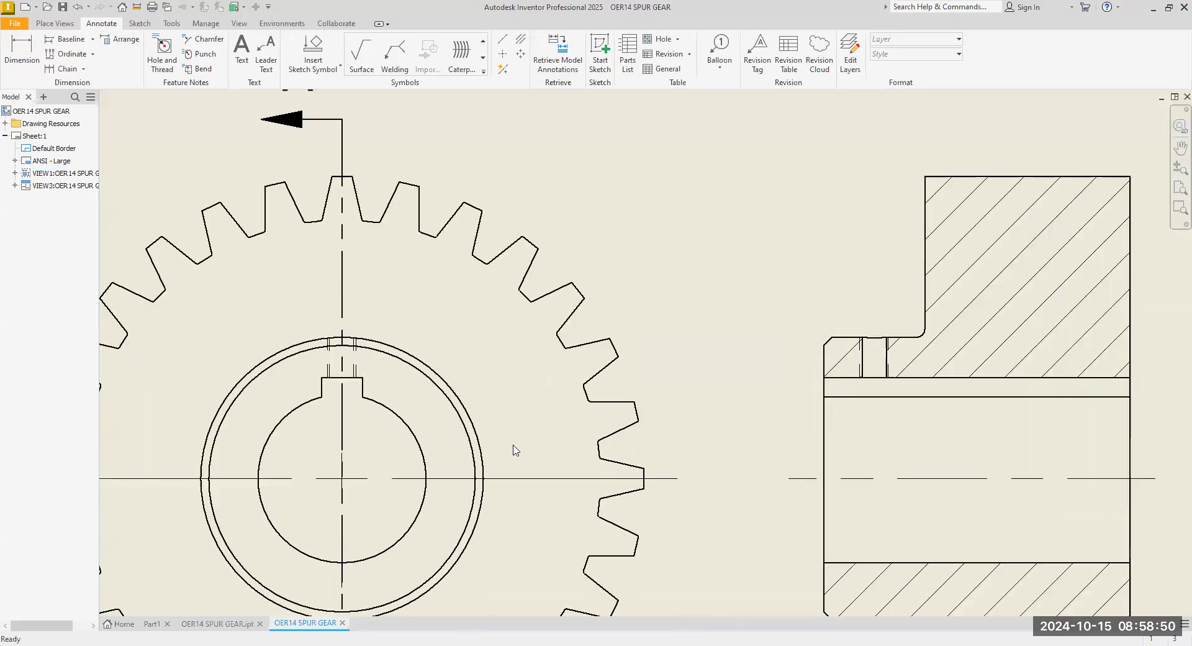
left_click(23, 64)
scroll(494, 330, "up", 3)
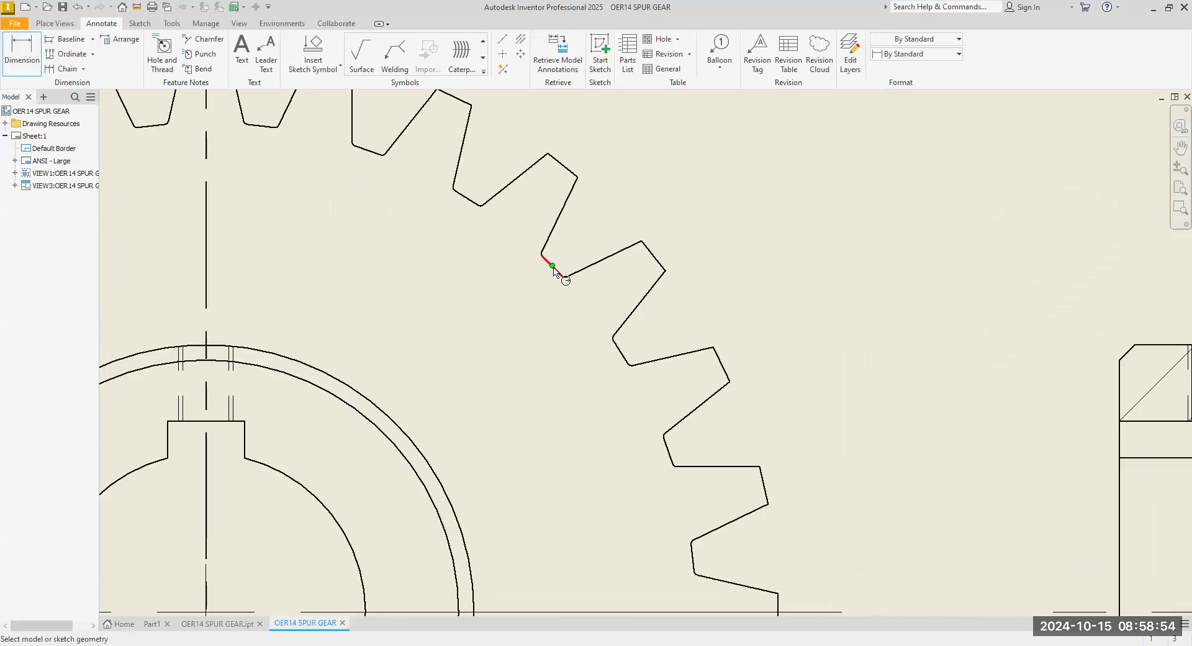
scroll(435, 251, "down", 1)
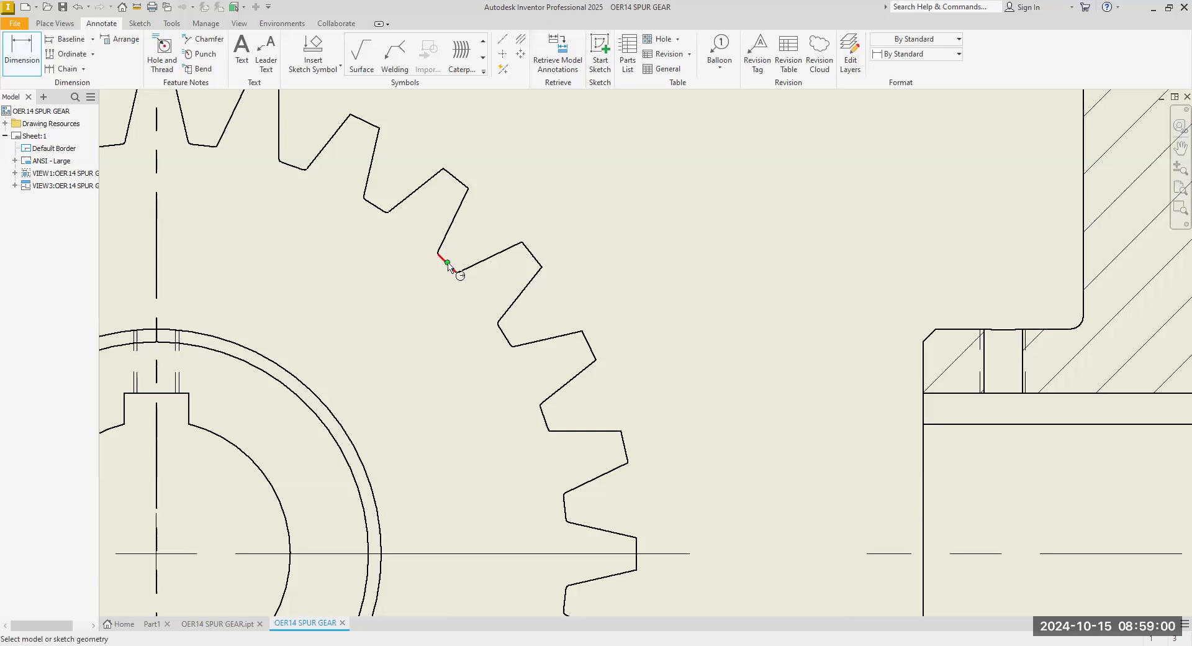
left_click(448, 263)
scroll(478, 243, "down", 5)
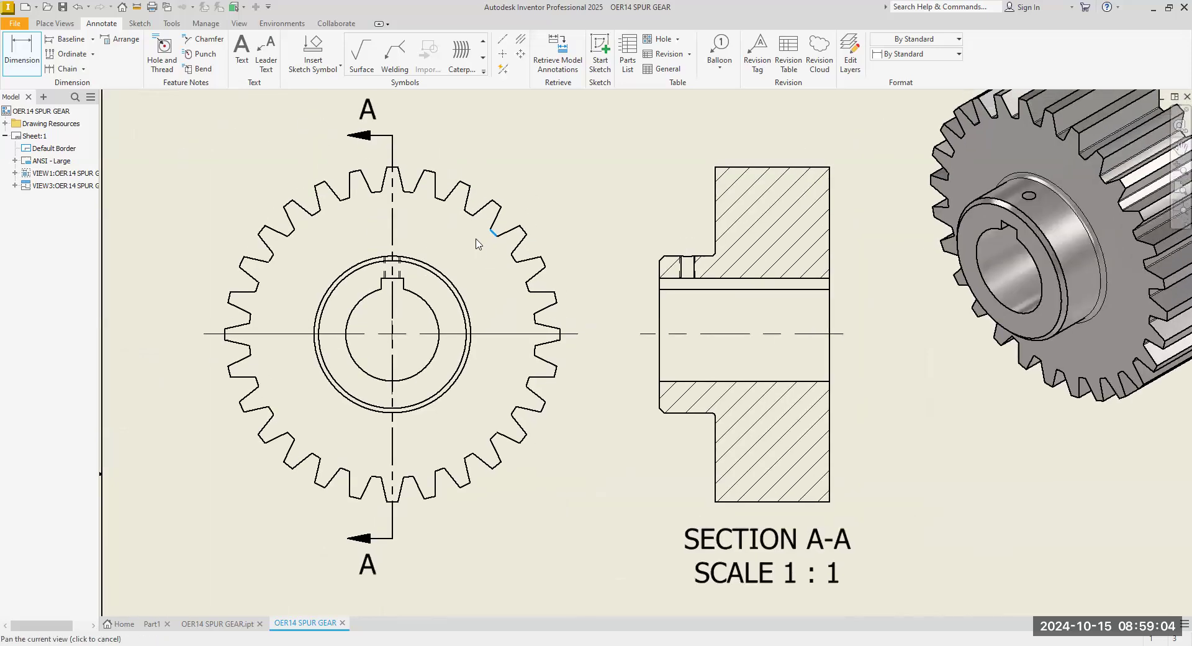
middle_click_drag(479, 244, 429, 271)
right_click(463, 190)
left_click(505, 191)
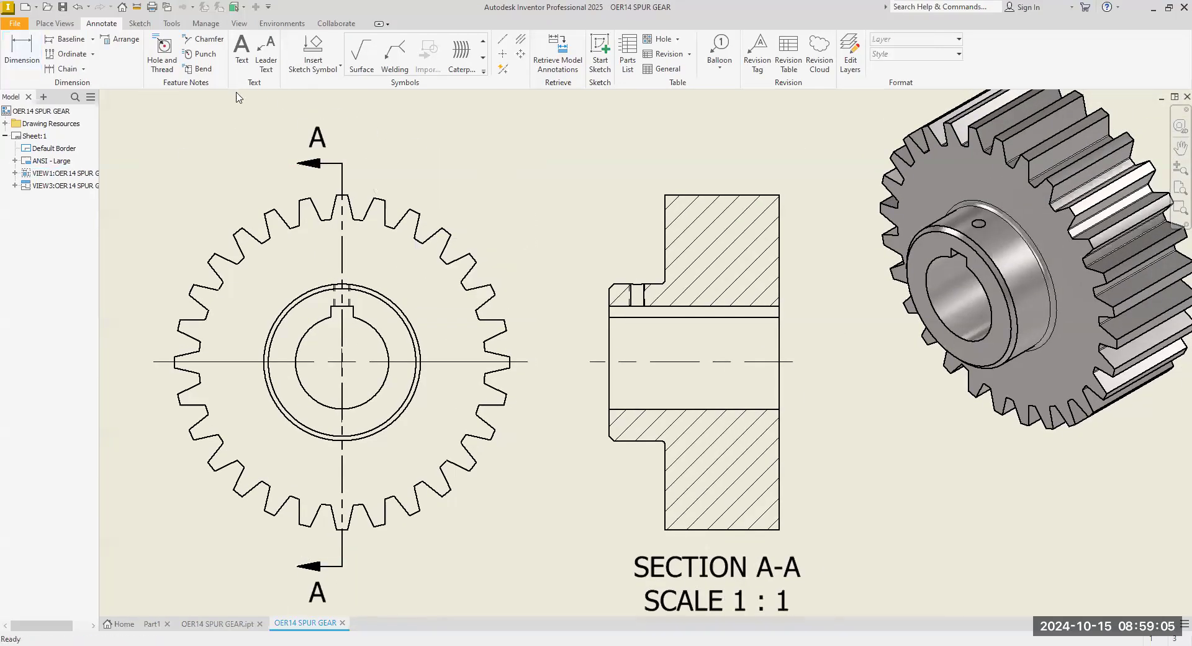
left_click(21, 52)
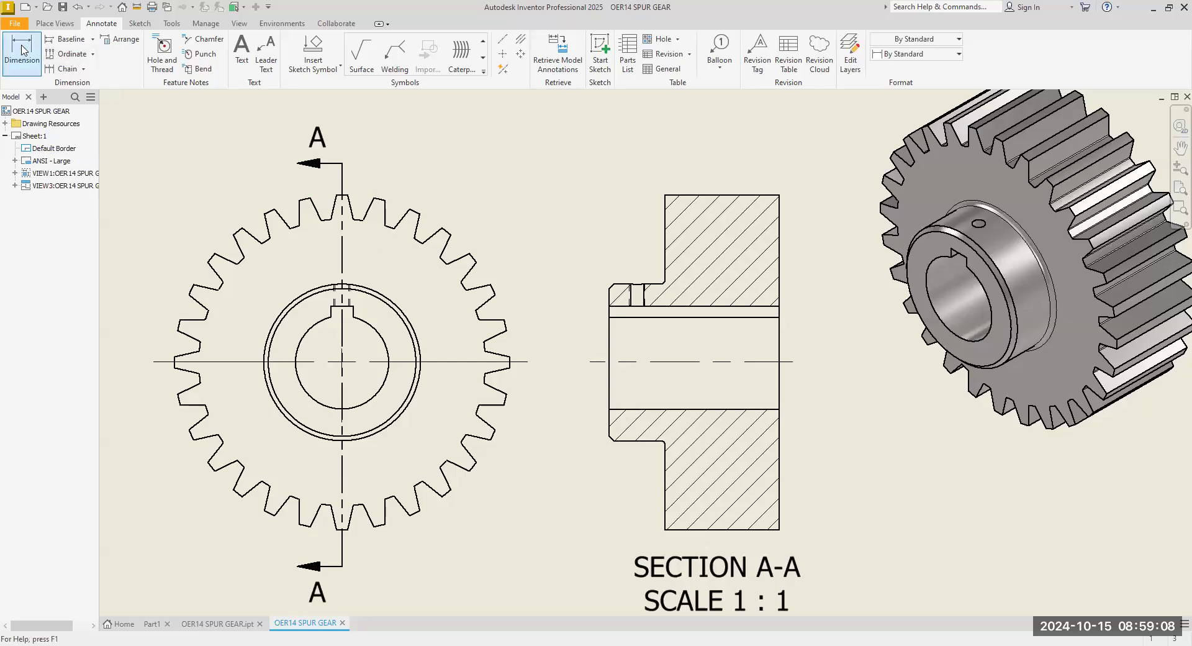
scroll(455, 274, "up", 3)
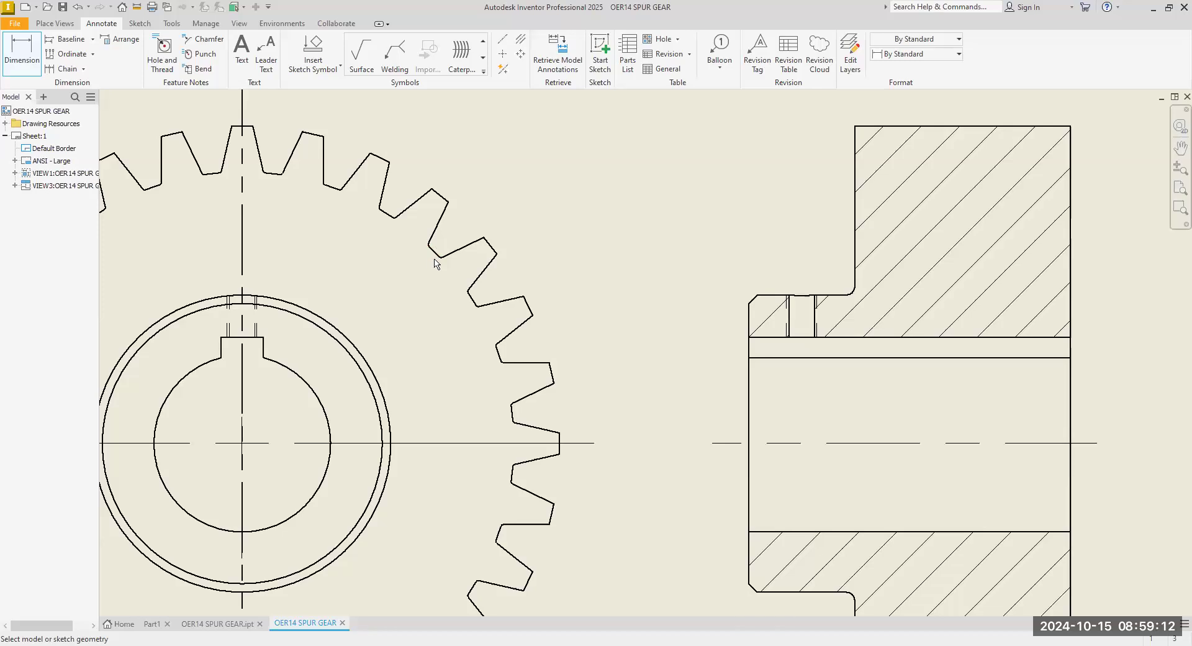
left_click(434, 257)
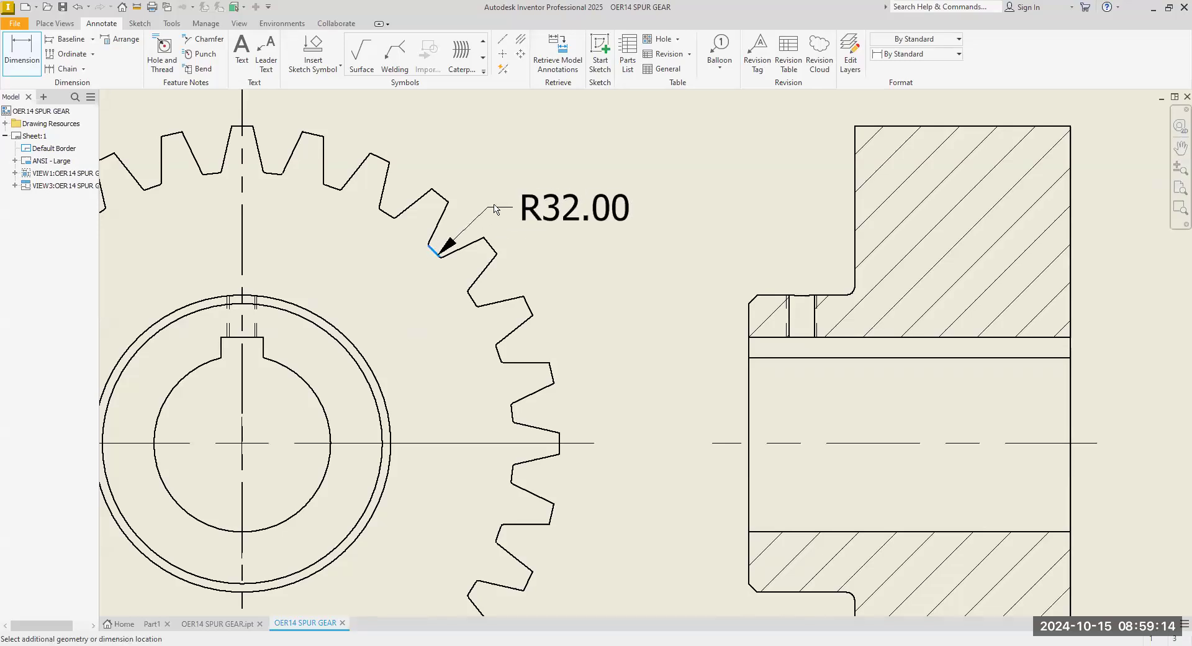
scroll(487, 208, "down", 2)
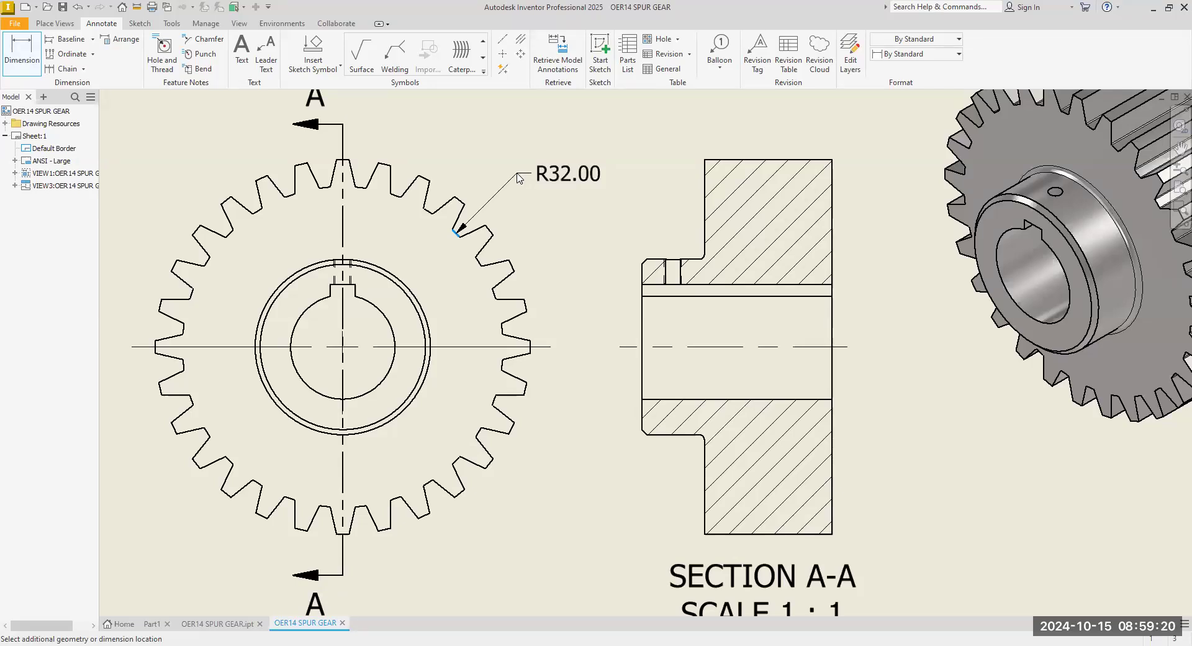
left_click(518, 178)
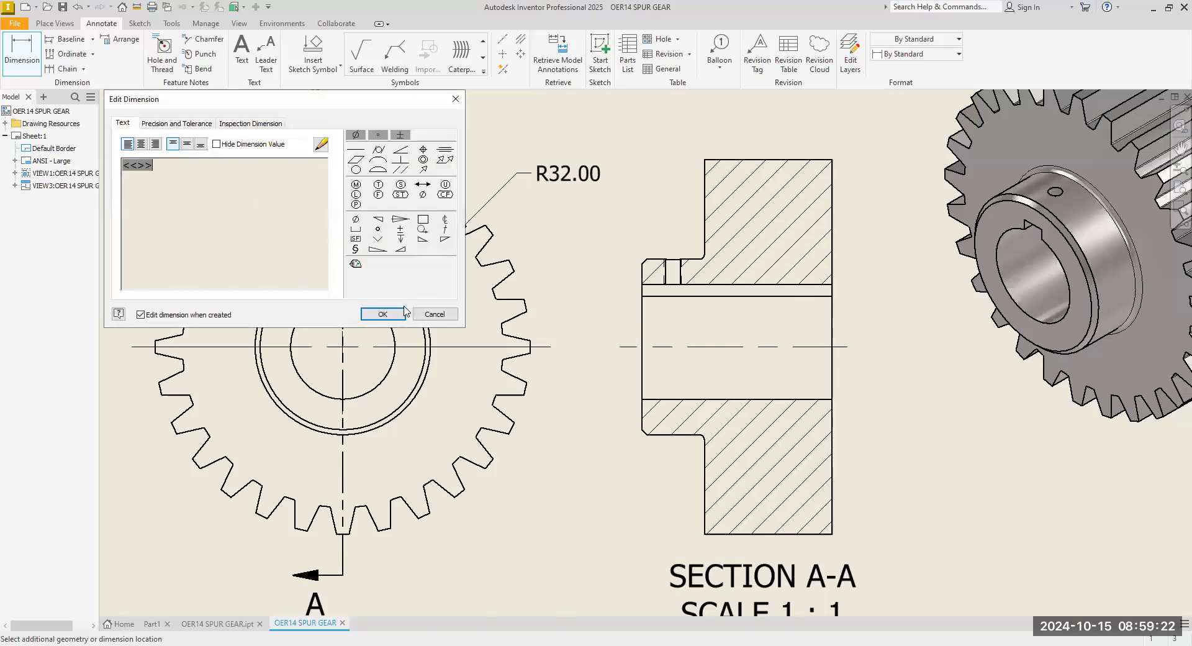
left_click(433, 314)
double_click(579, 180)
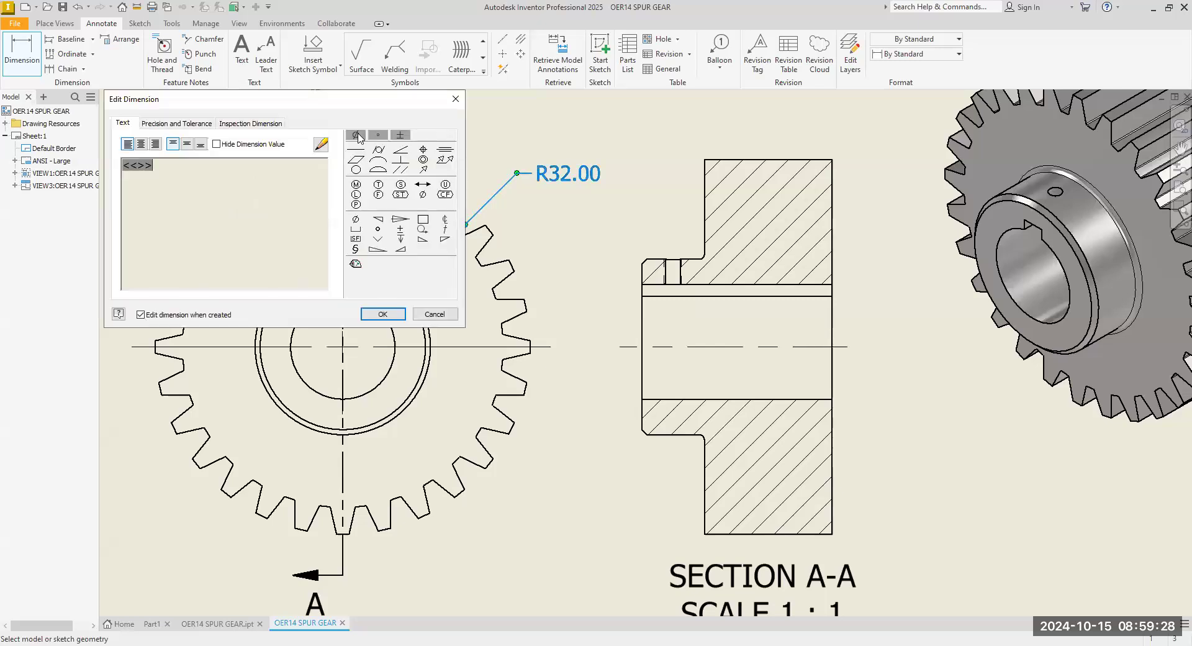
left_click(436, 313)
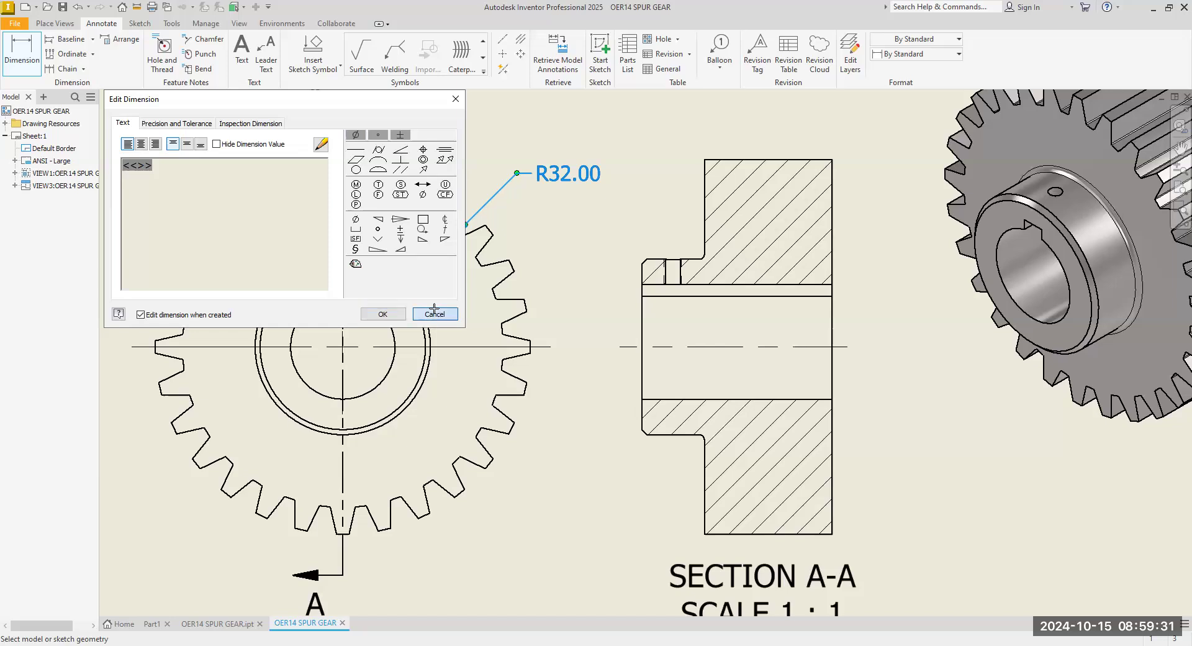
right_click(544, 178)
left_click(545, 179)
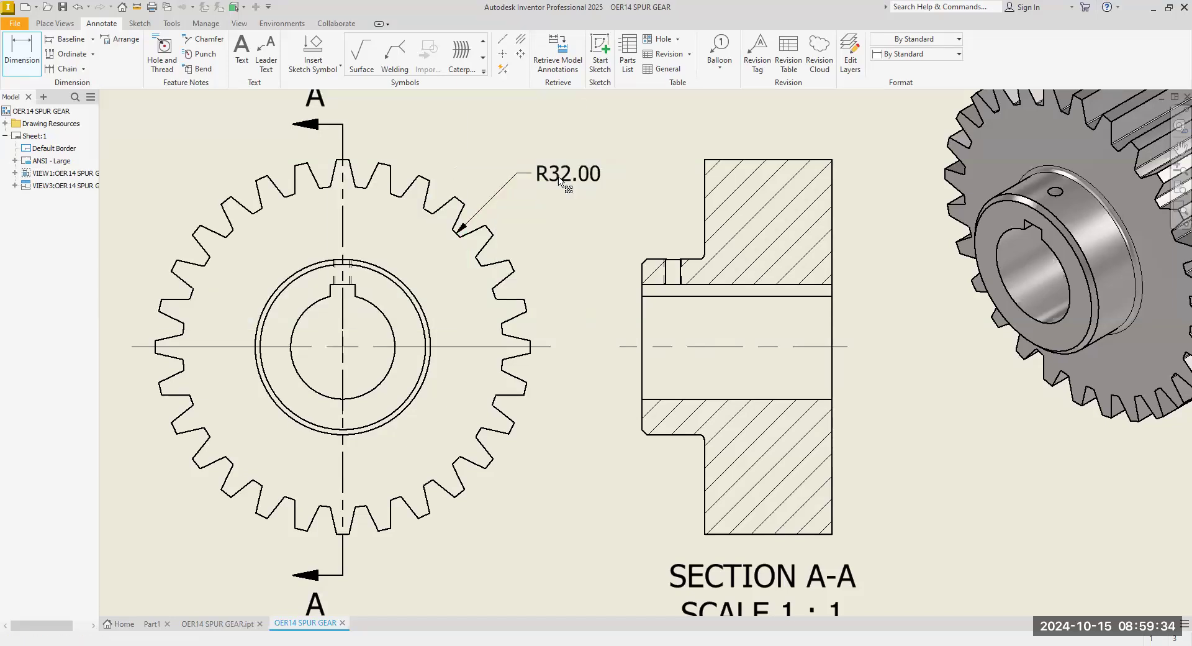
right_click(549, 182)
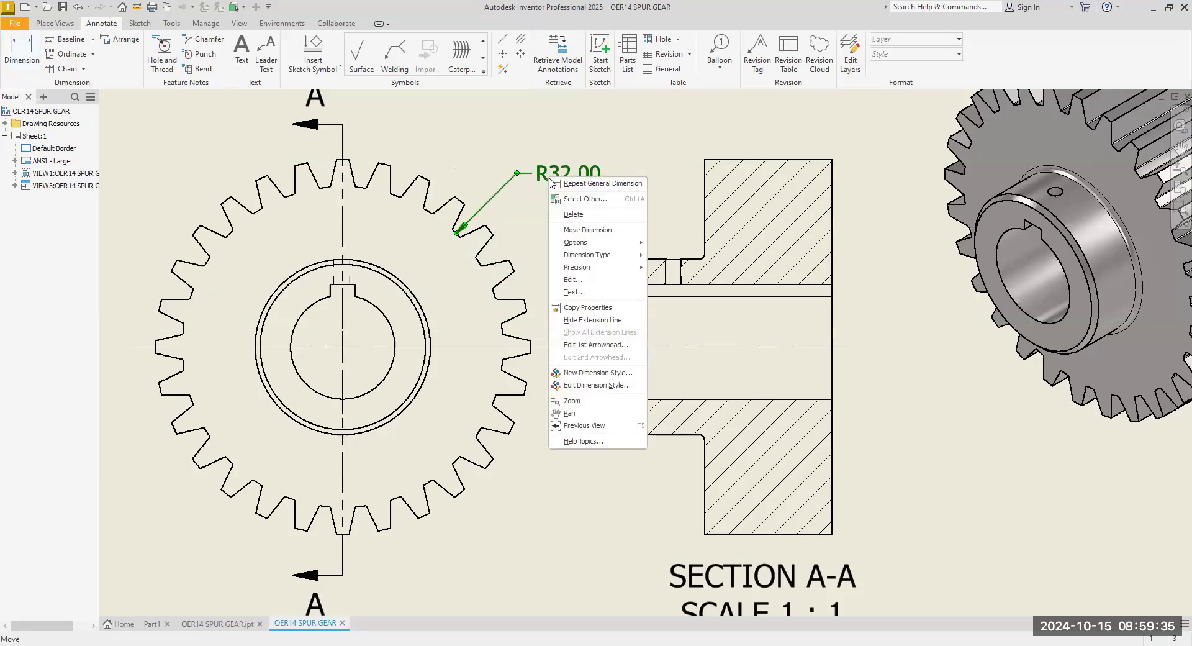
left_click(573, 214)
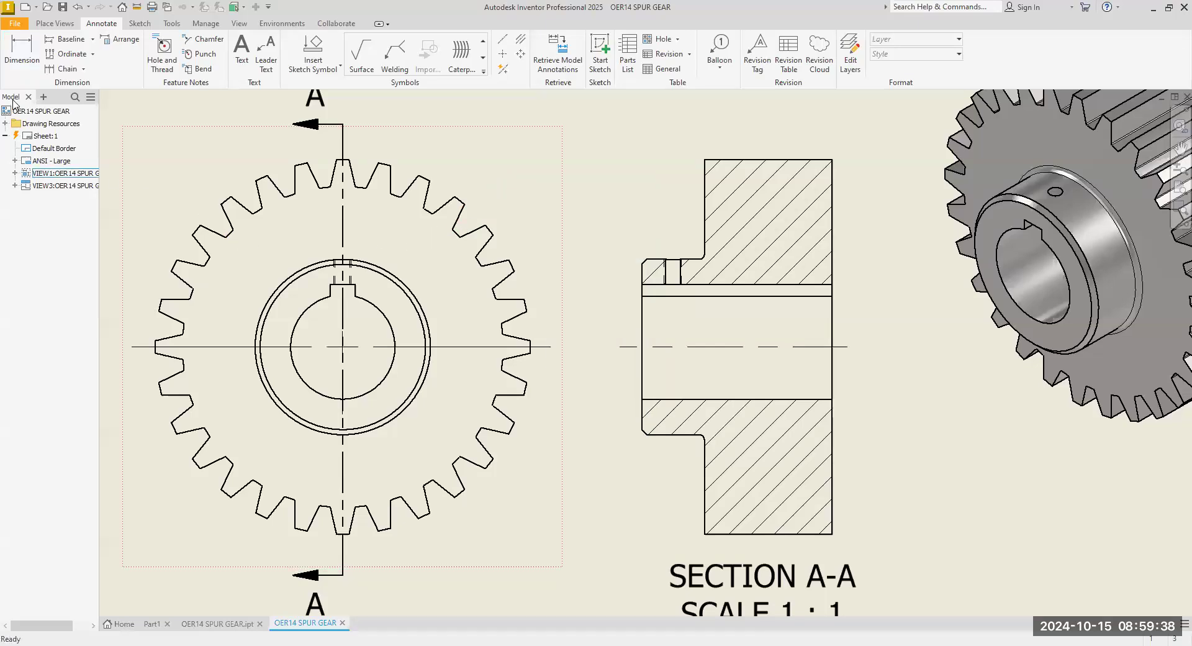
Add a diameter-type dimension to a tooth root arc in the front view, placed outside the gear at its upper right.
left_click(20, 62)
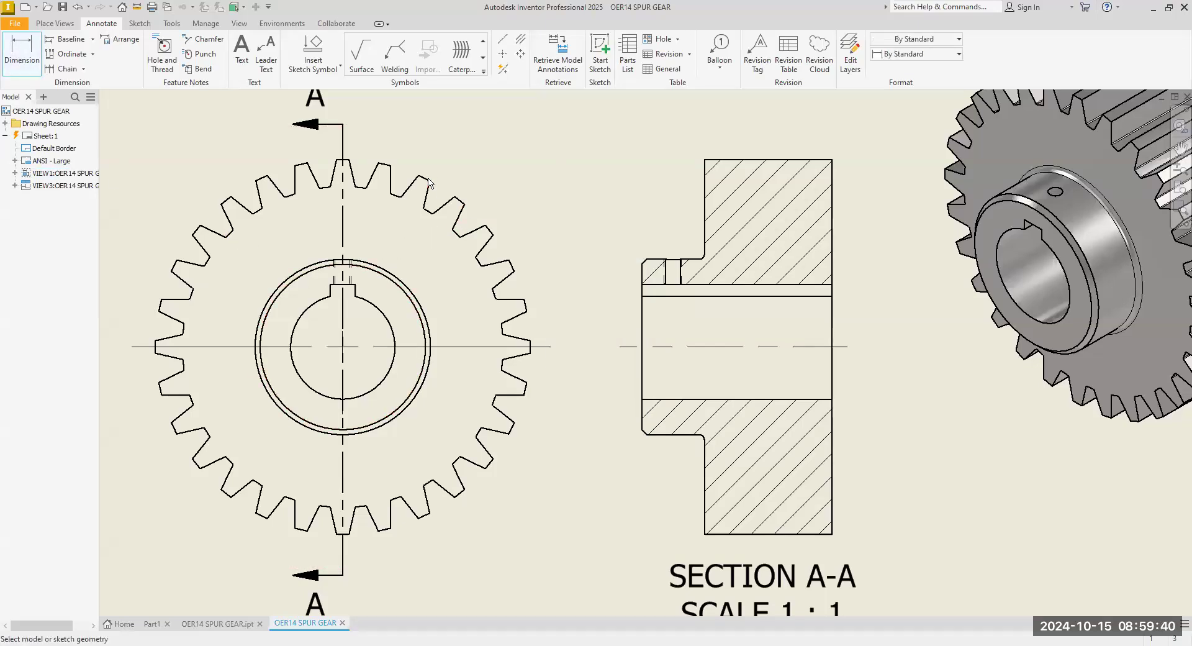
scroll(447, 244, "up", 5)
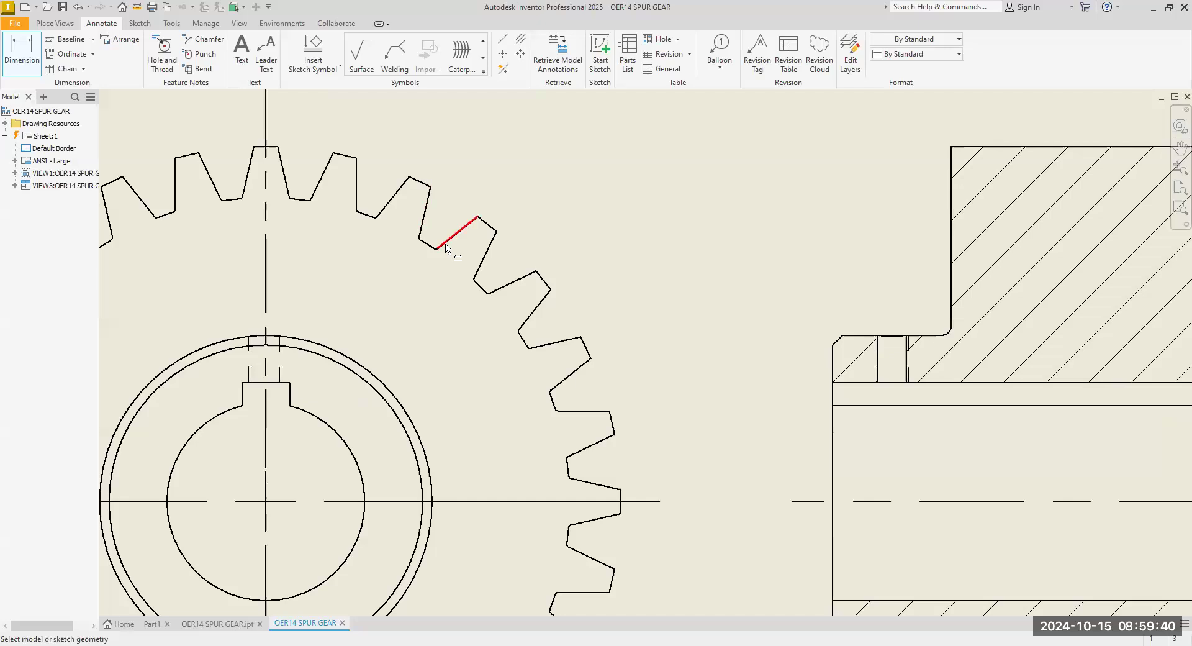
left_click(414, 248)
scroll(466, 205, "down", 5)
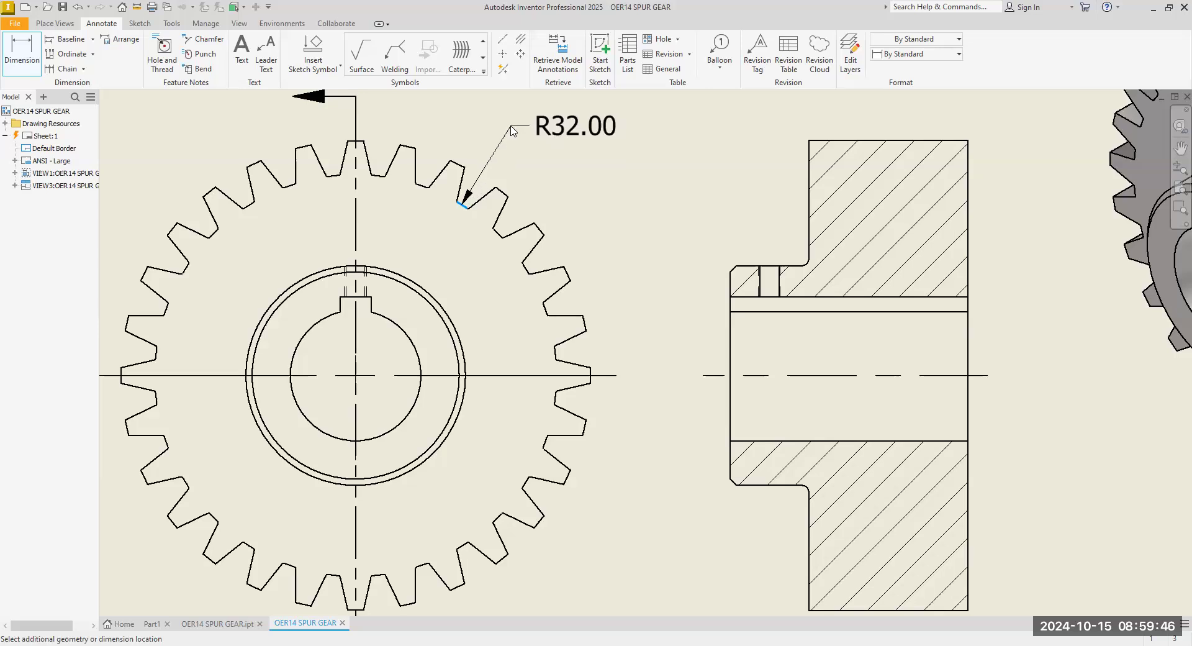
right_click(514, 133)
mouse_move(520, 195)
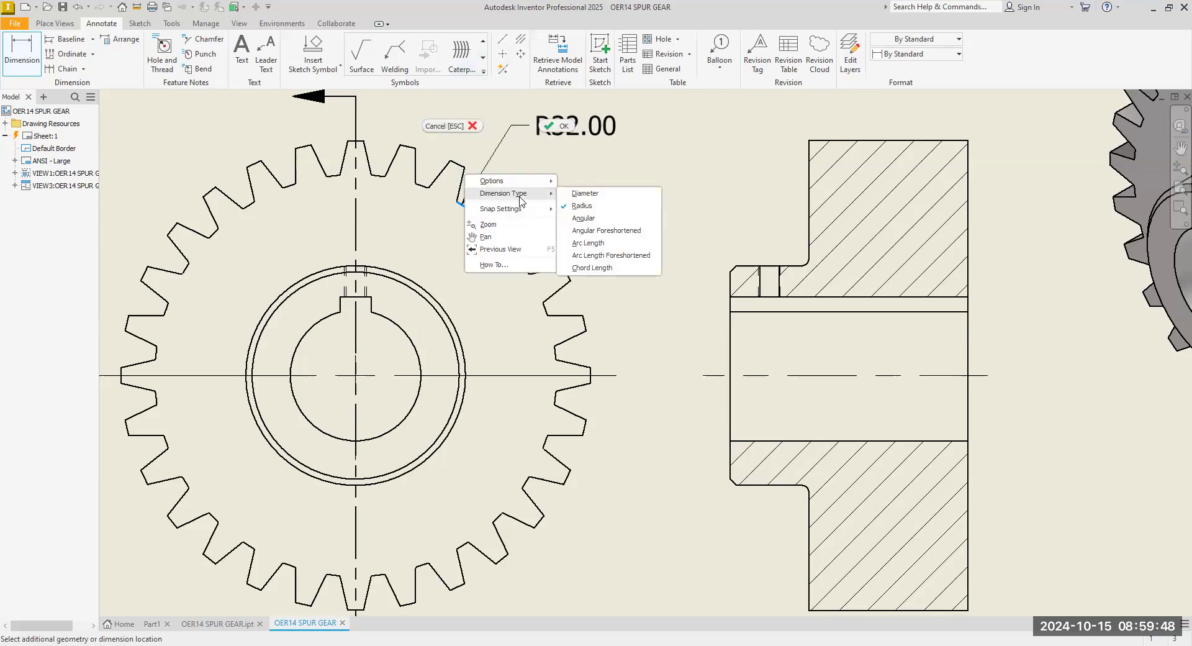
left_click(583, 194)
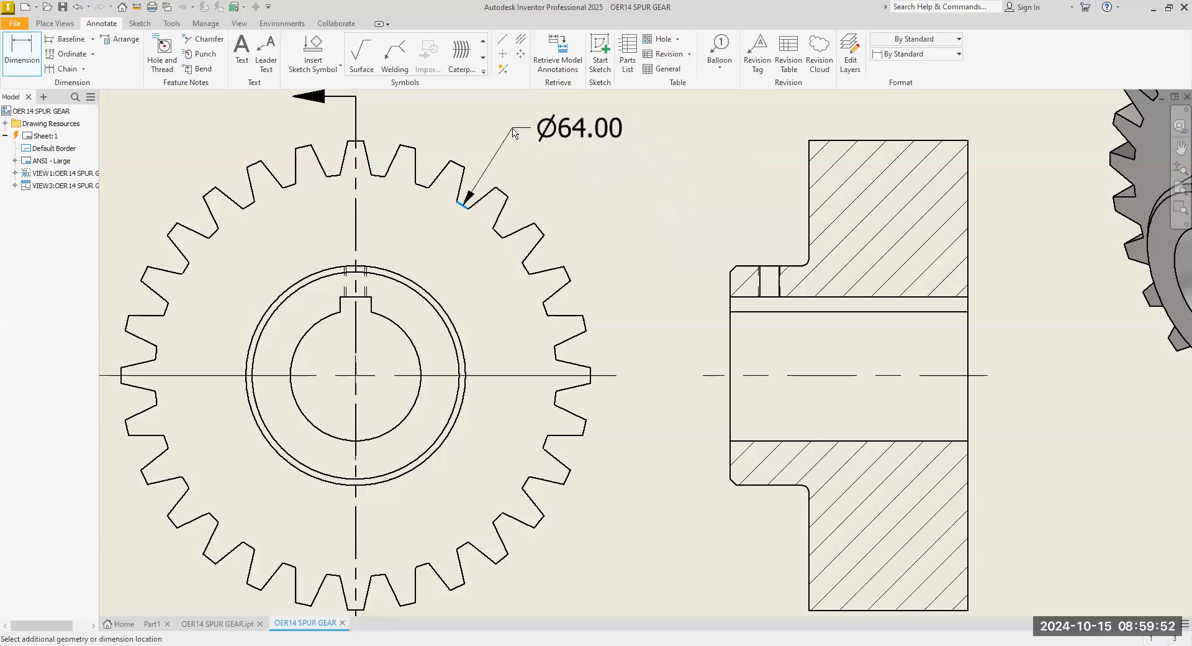
left_click(514, 132)
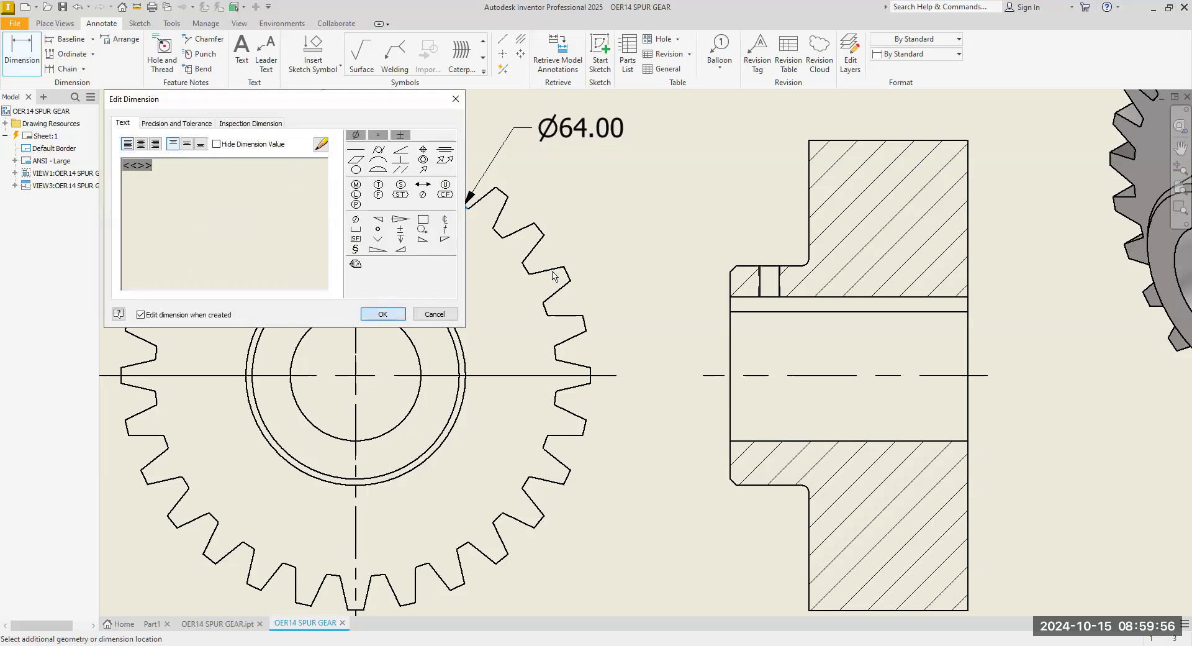
scroll(560, 235, "down", 5)
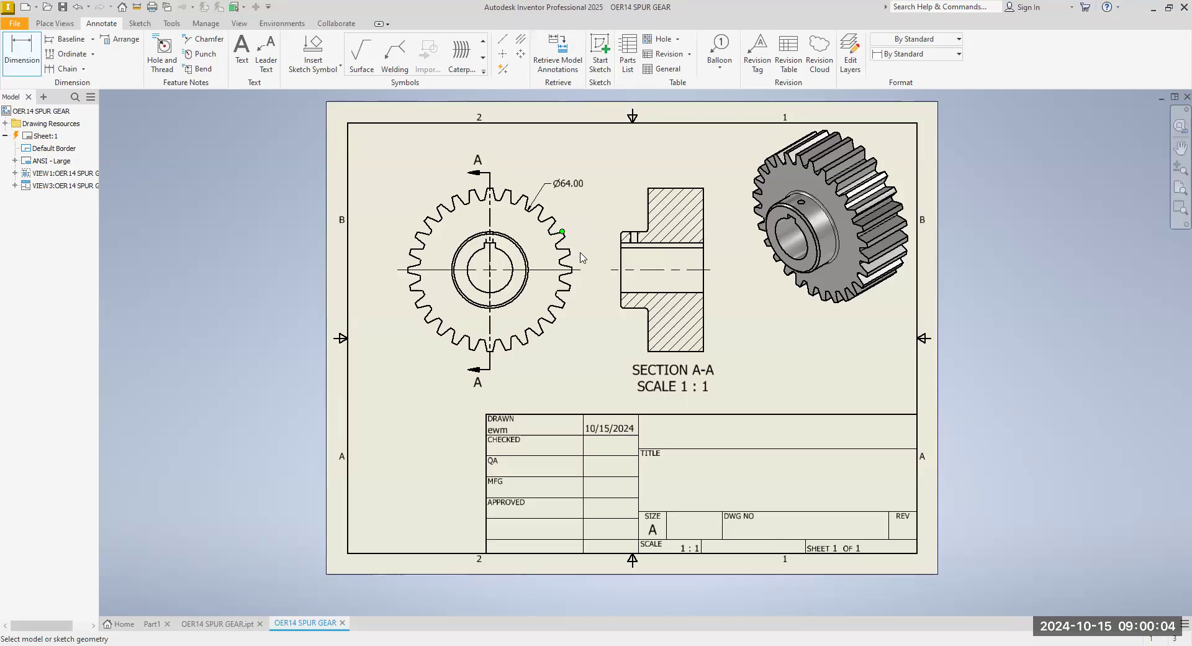
Dimension the height from the bore's horizontal centerline to the keyway top in the front view, with the text above the upper extension line.
scroll(494, 250, "up", 2)
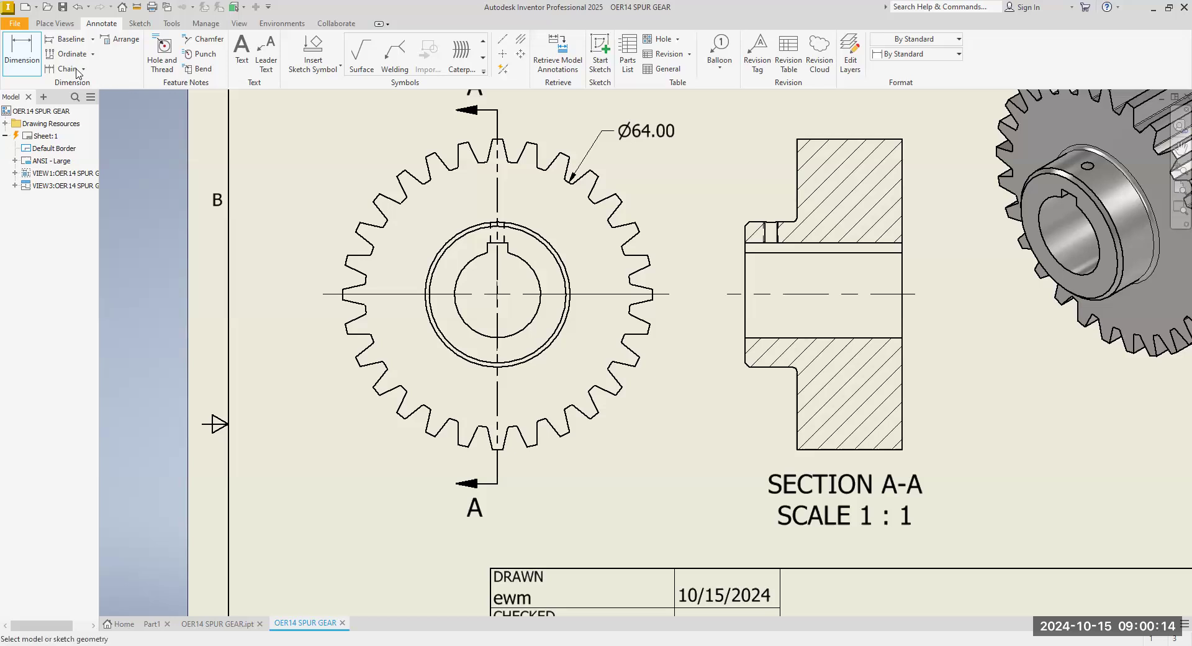
left_click(555, 294)
left_click(508, 248)
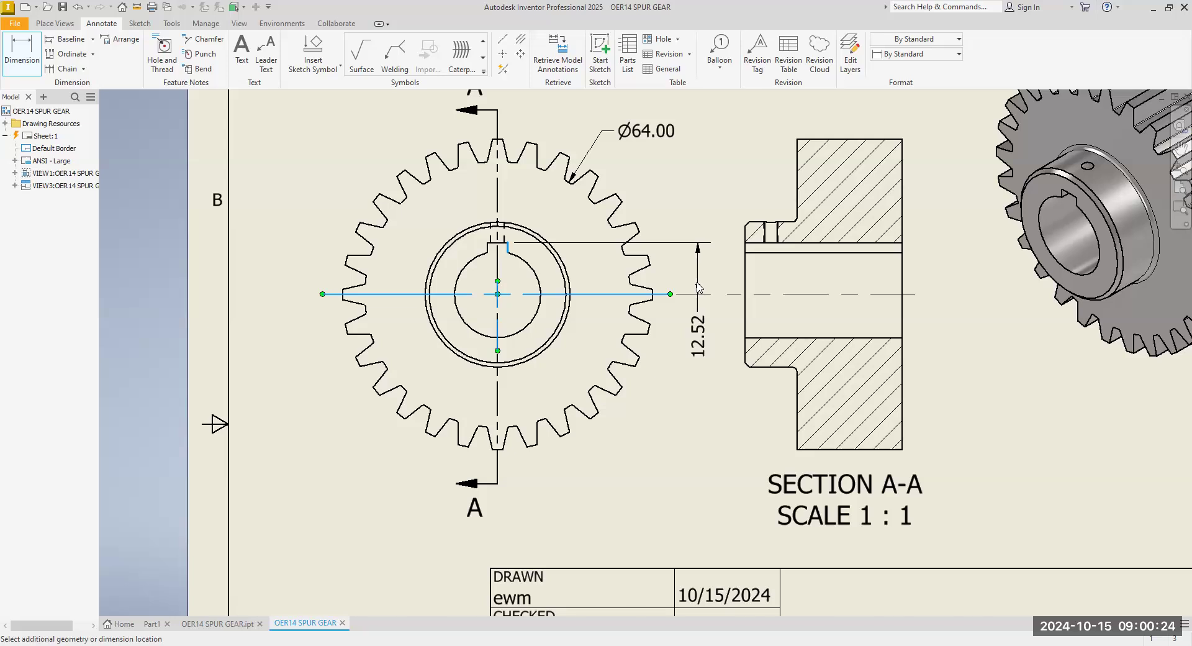
left_click(699, 287)
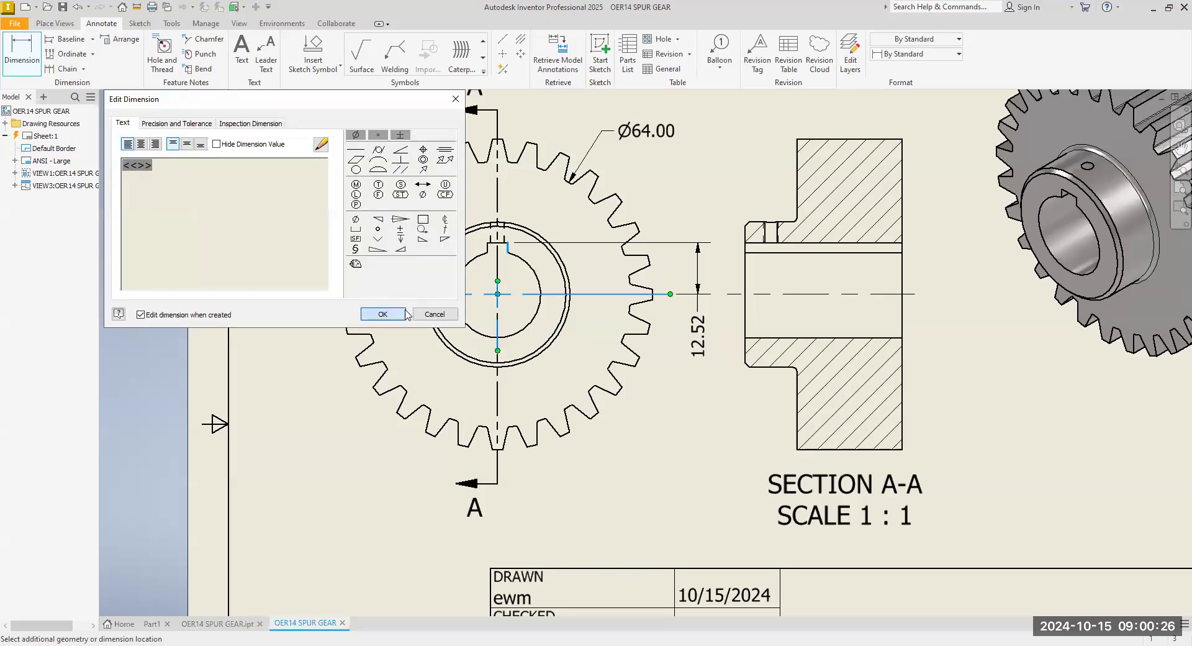
left_click(405, 310)
right_click(681, 167)
left_click(709, 169)
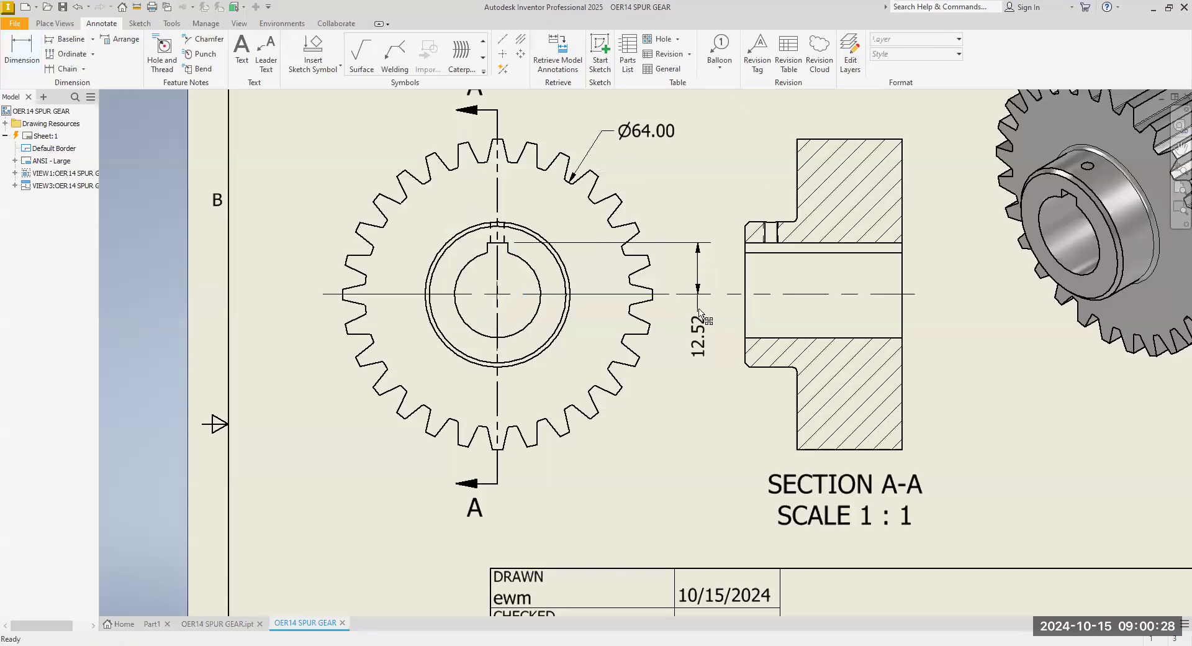
left_click_drag(696, 335, 694, 219)
Add a diameter-type dimension to the bore circle in the front view, placed outside the gear at its lower left.
scroll(711, 456, "down", 3)
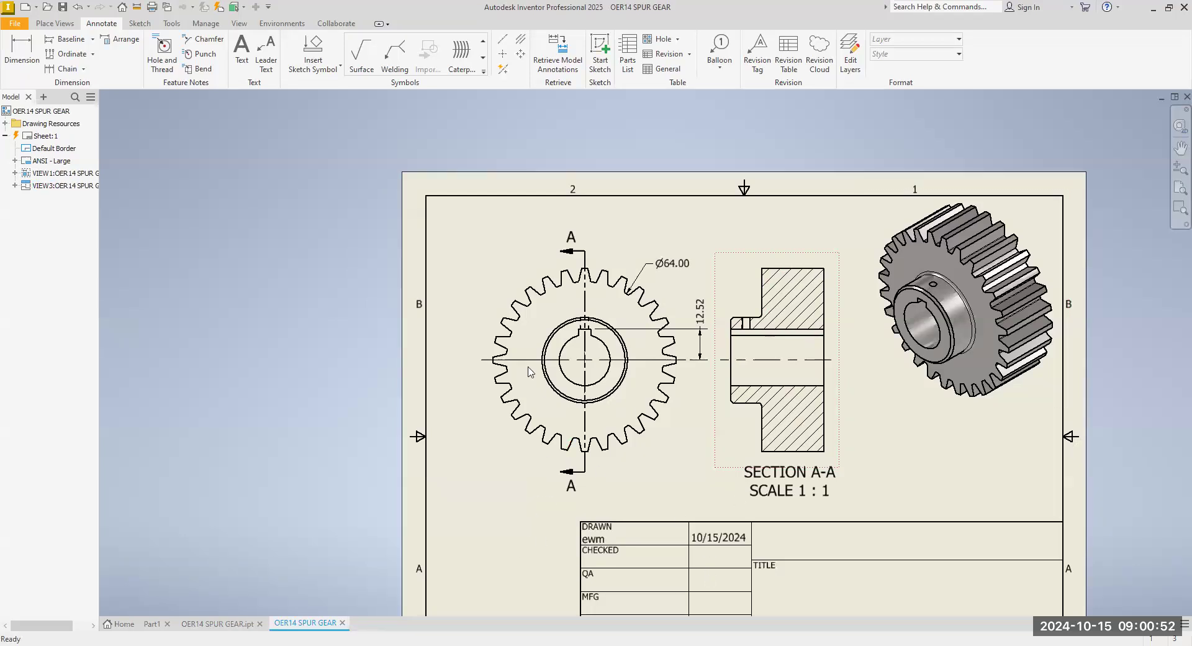
scroll(508, 335, "up", 3)
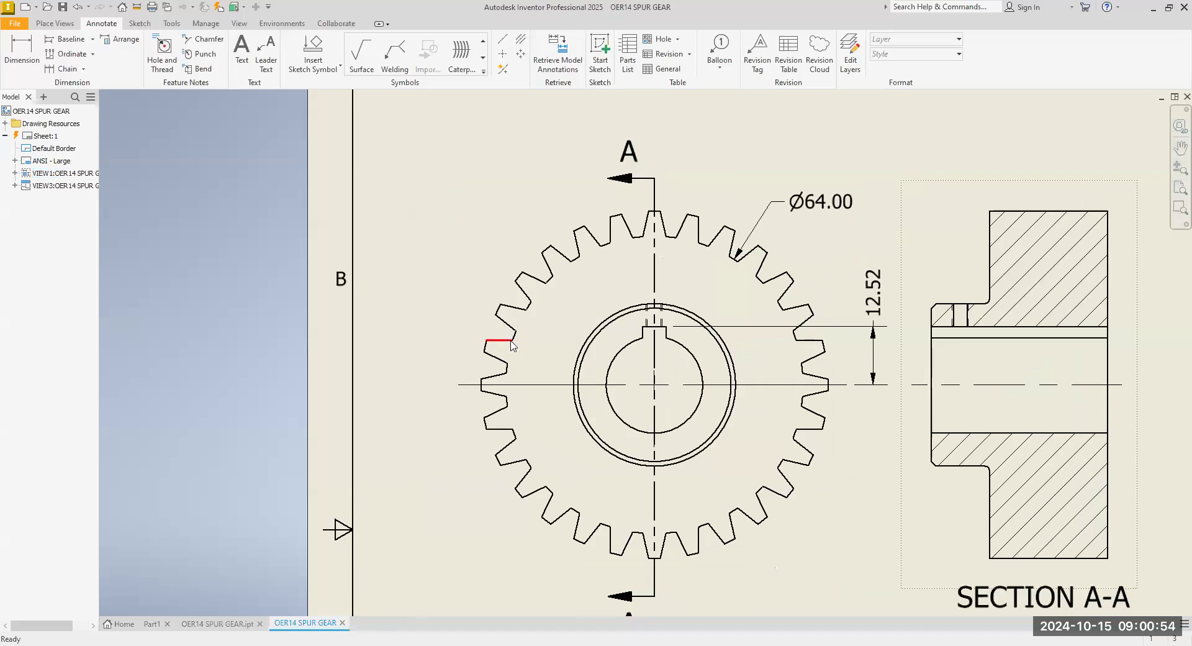
left_click(533, 366)
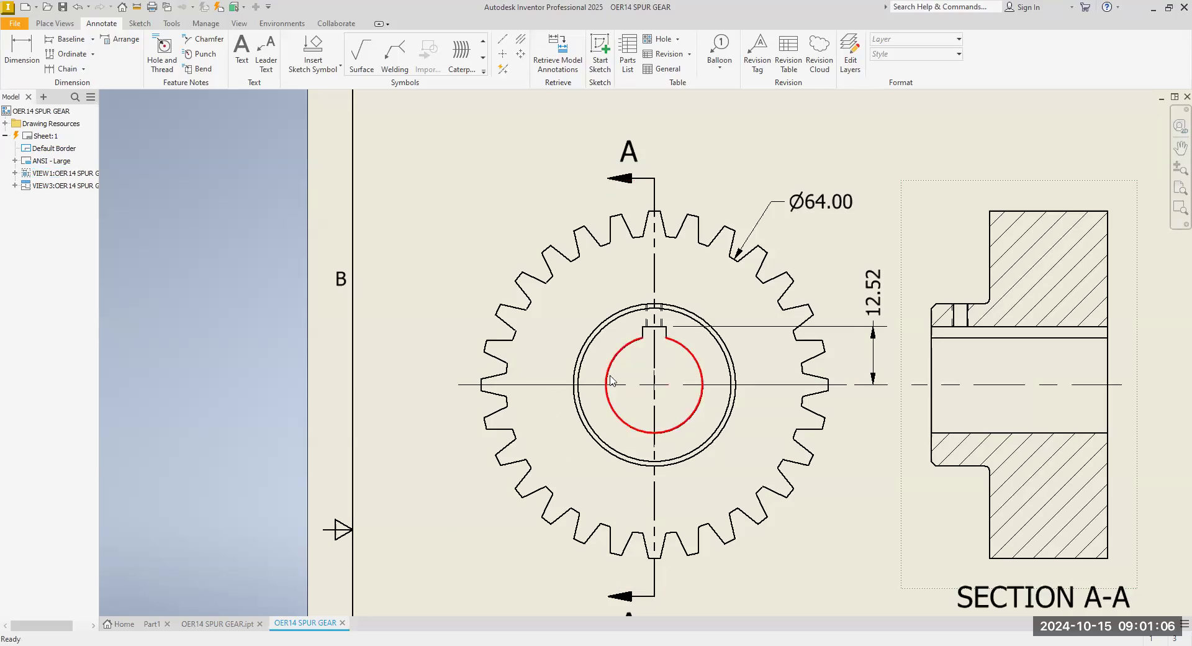
left_click(22, 53)
scroll(558, 453, "up", 3)
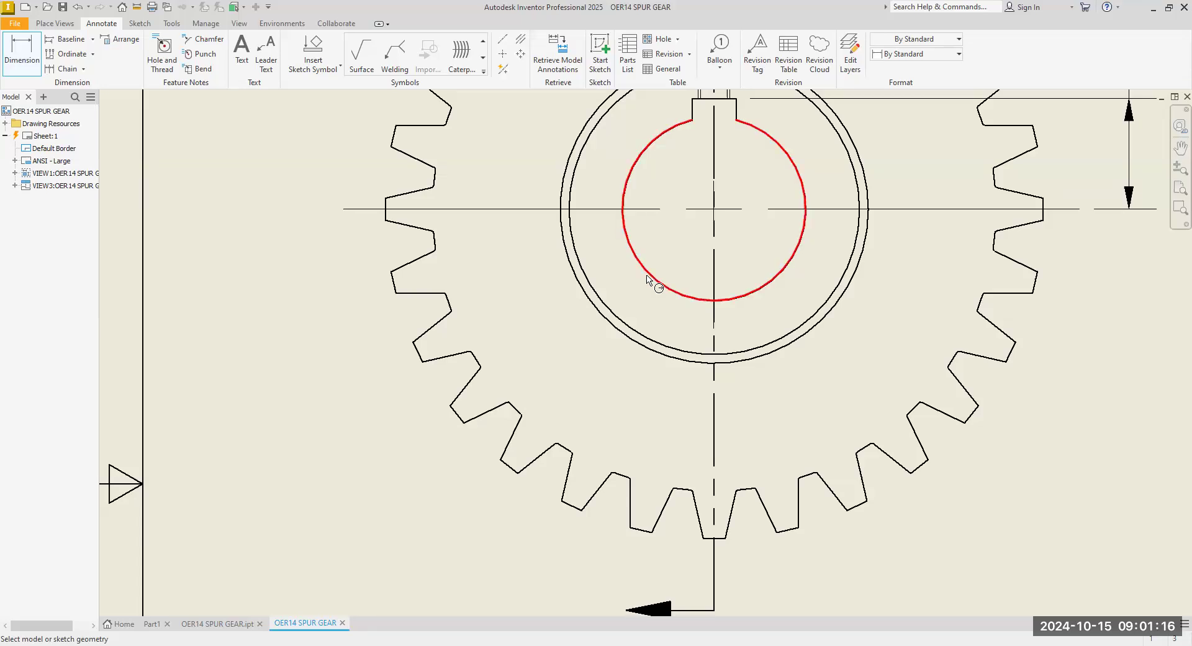
left_click(646, 278)
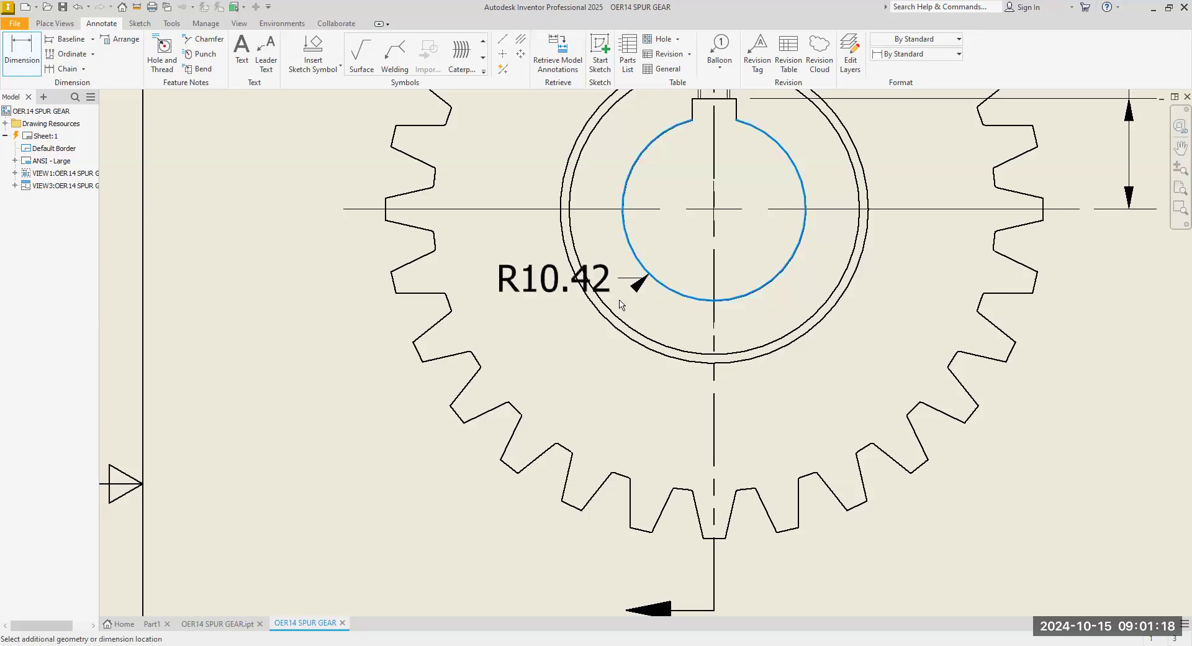
right_click(429, 490)
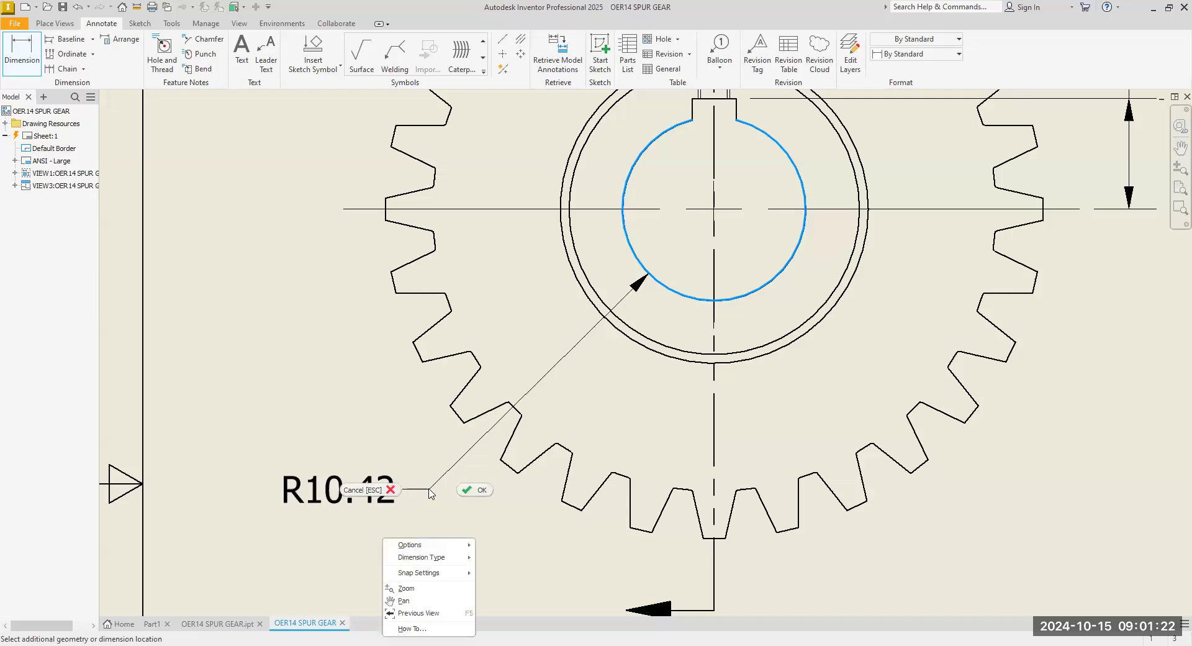
mouse_move(438, 558)
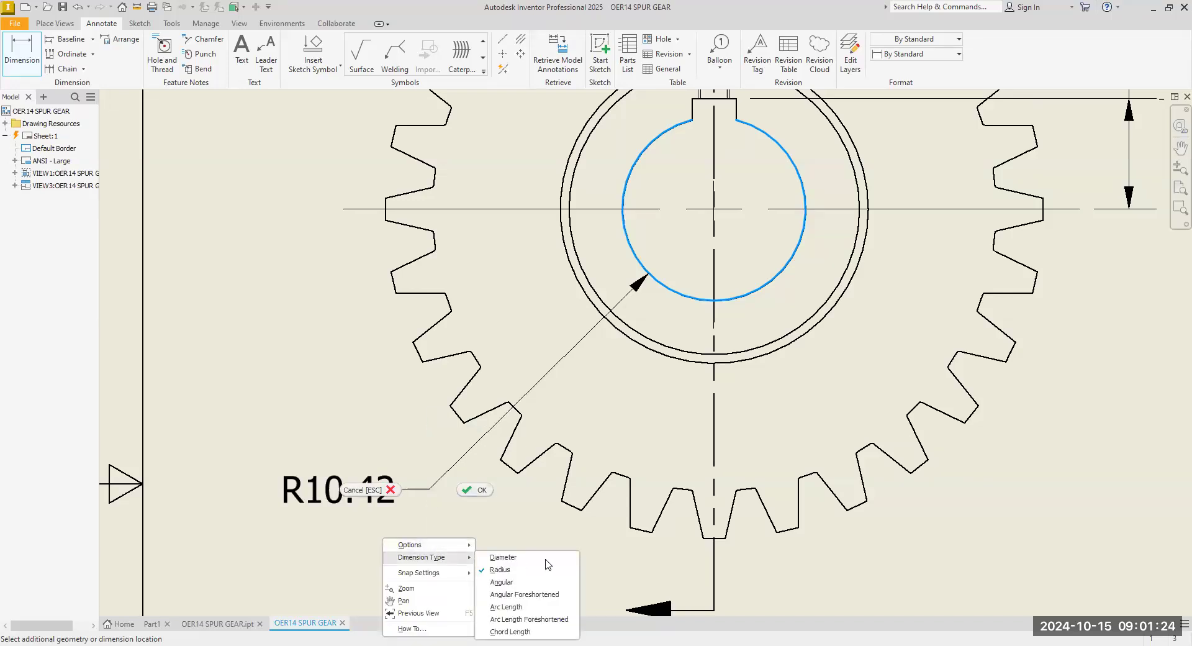
left_click(547, 558)
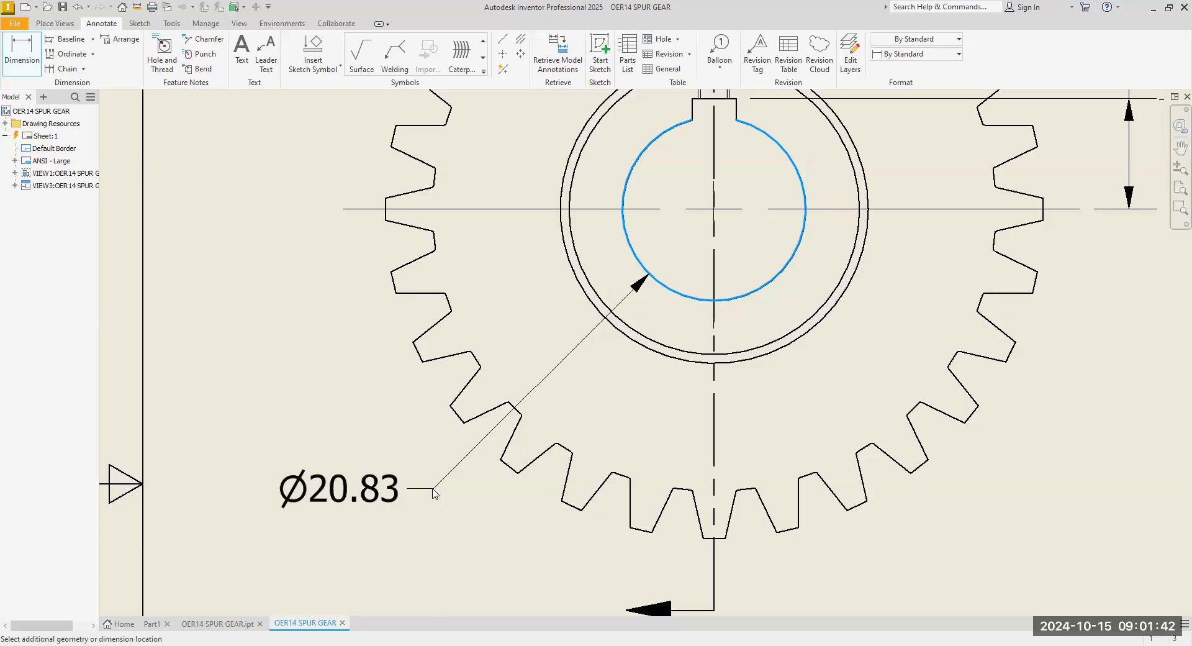
left_click(434, 490)
left_click(380, 314)
Dimension the gear's full outside height in section view A-A, placed between the section and the isometric view, with default text.
scroll(523, 398, "down", 4)
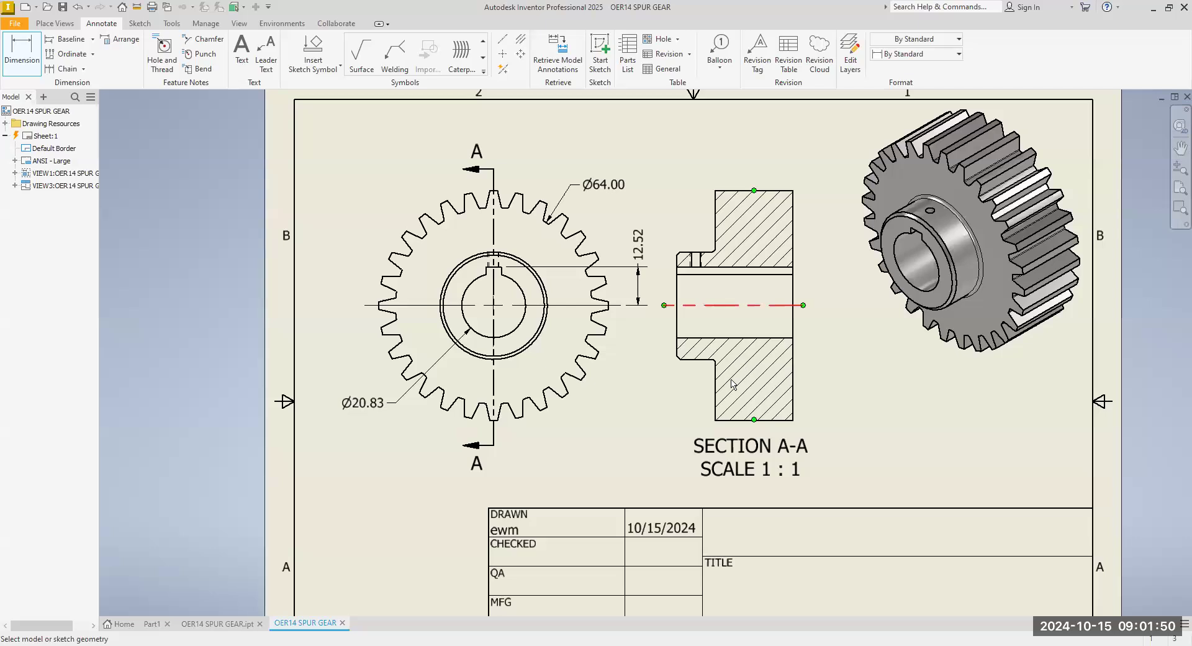
scroll(785, 306, "up", 2)
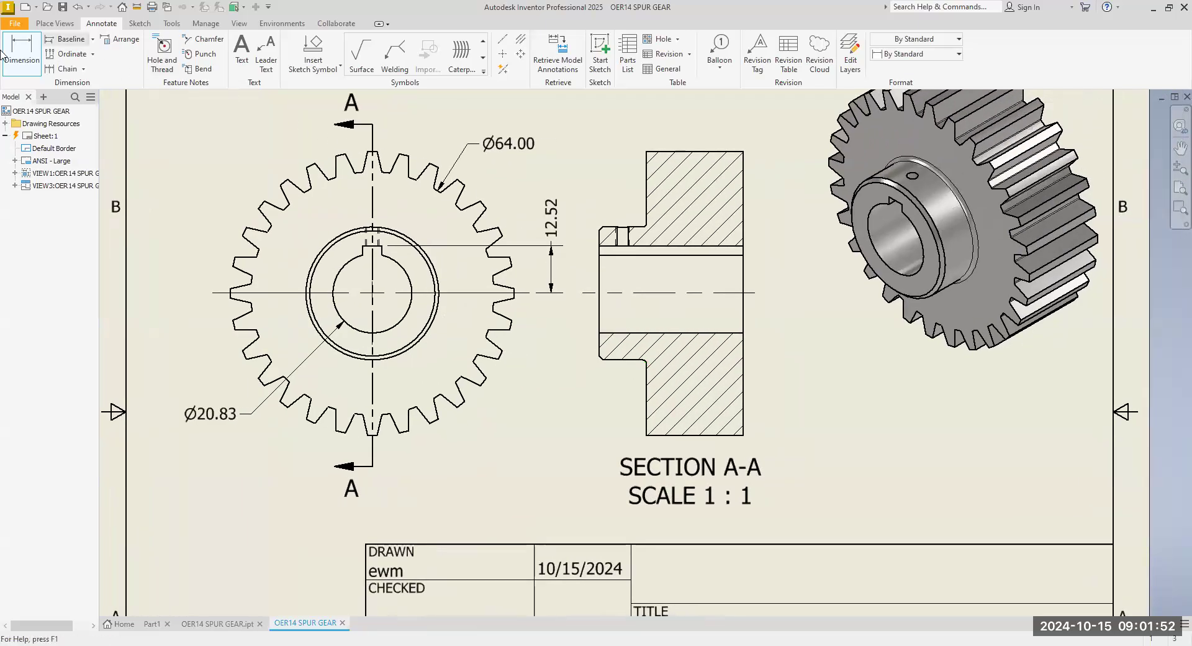
scroll(738, 438, "up", 3)
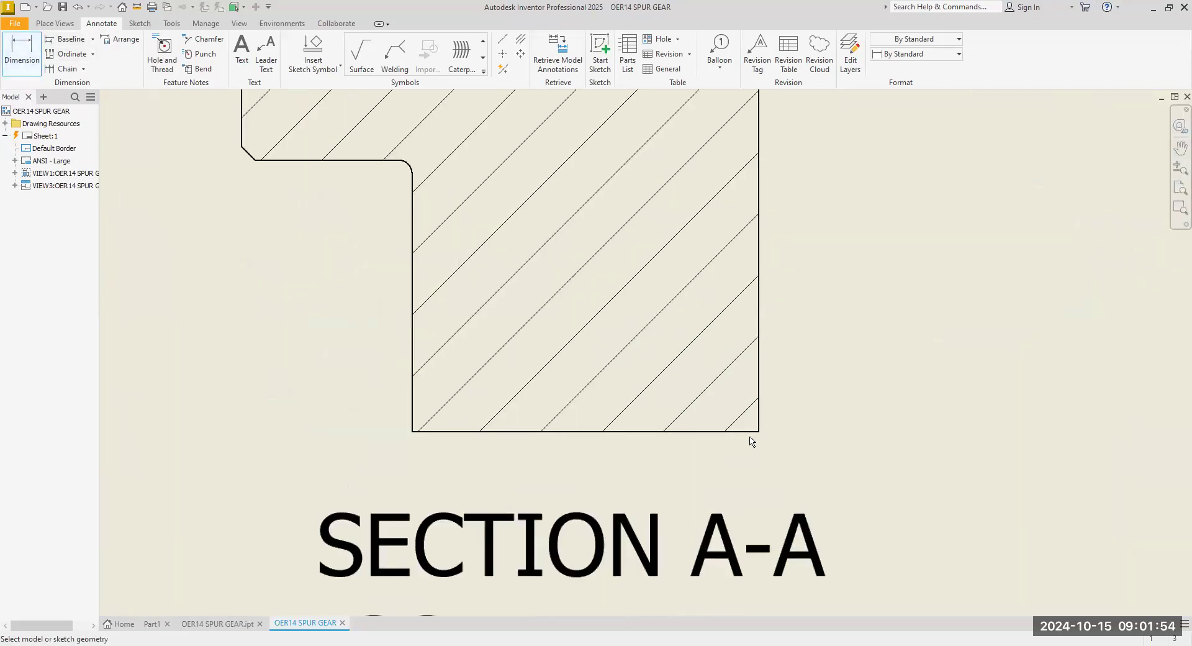
left_click(758, 442)
scroll(780, 404, "down", 4)
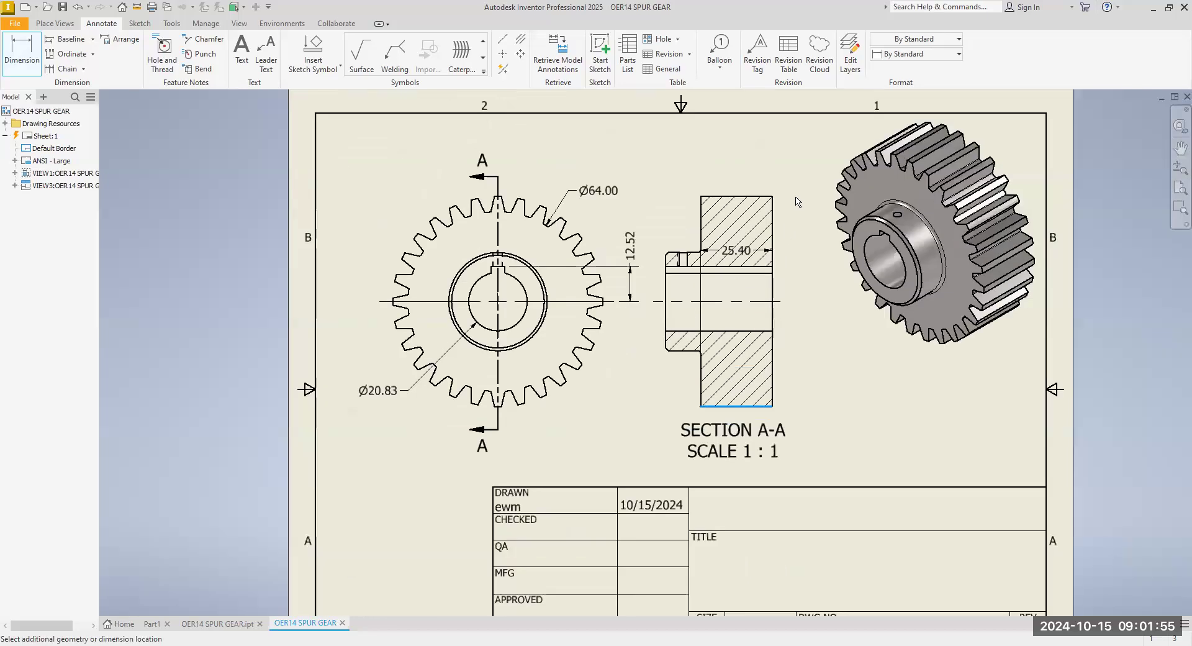
left_click(763, 196)
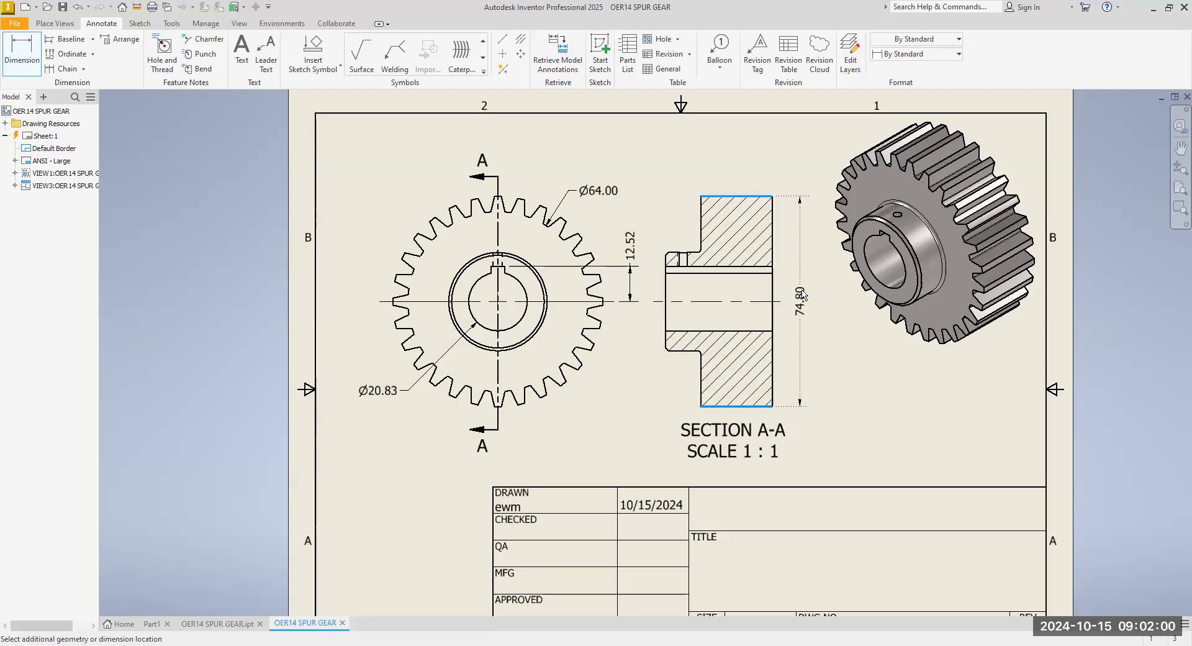
left_click(524, 319)
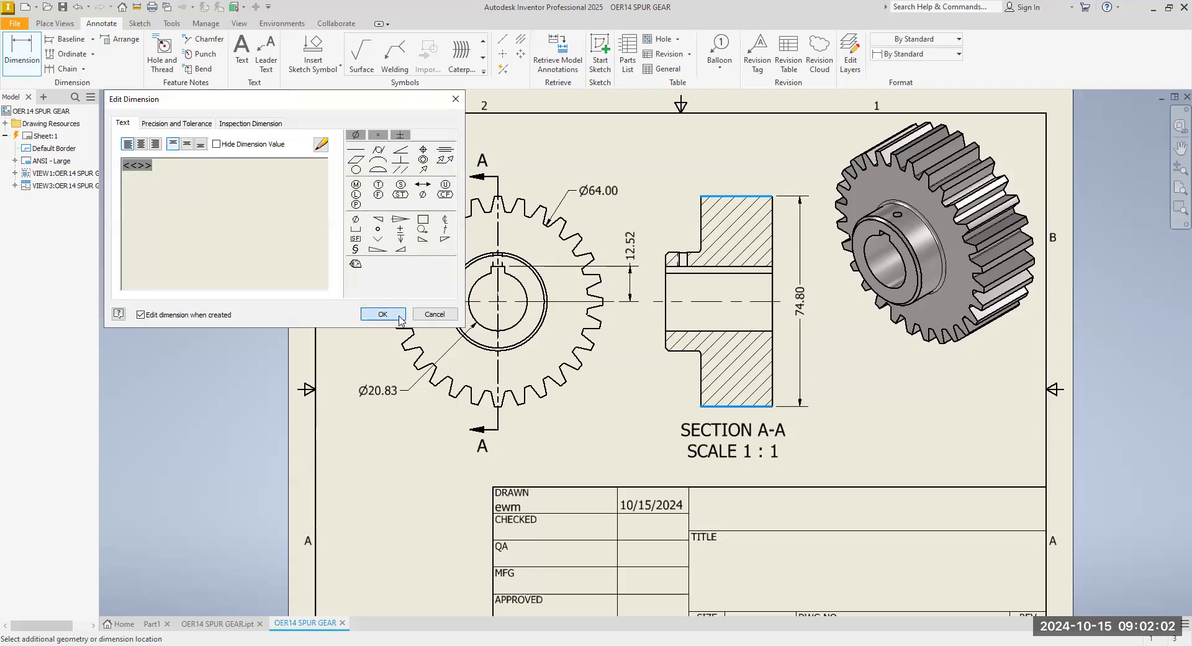
left_click(400, 319)
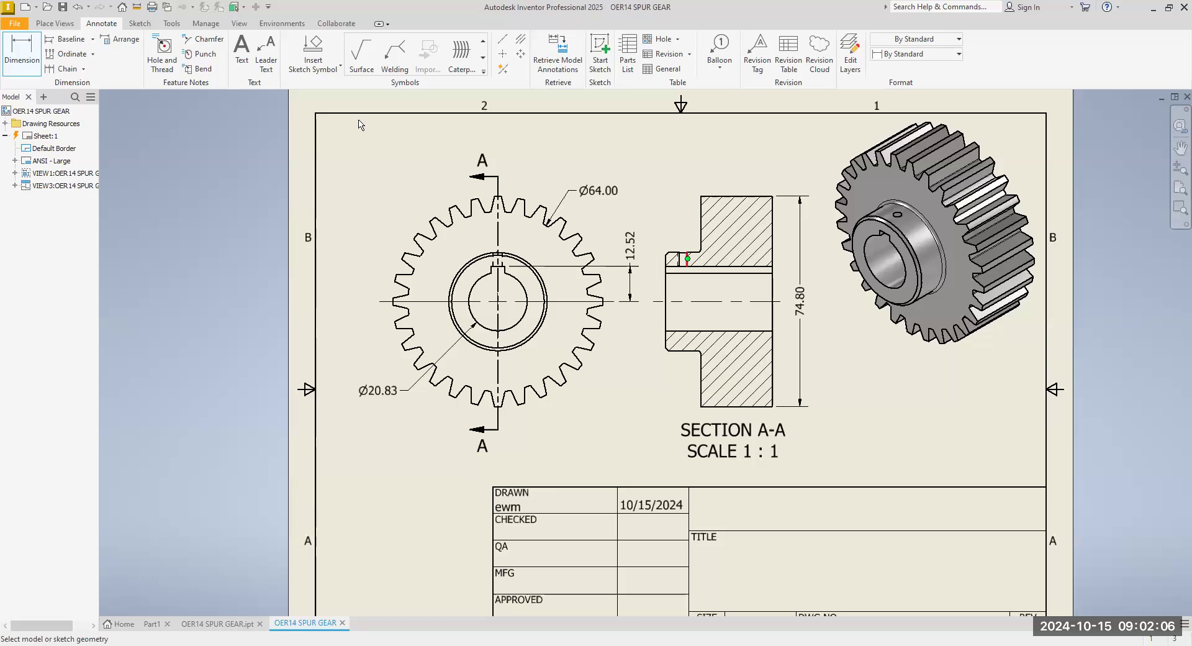
Dimension the hub's outside height in section view A-A, placed on the side facing the front view, and finish dimensioning.
scroll(542, 273, "up", 3)
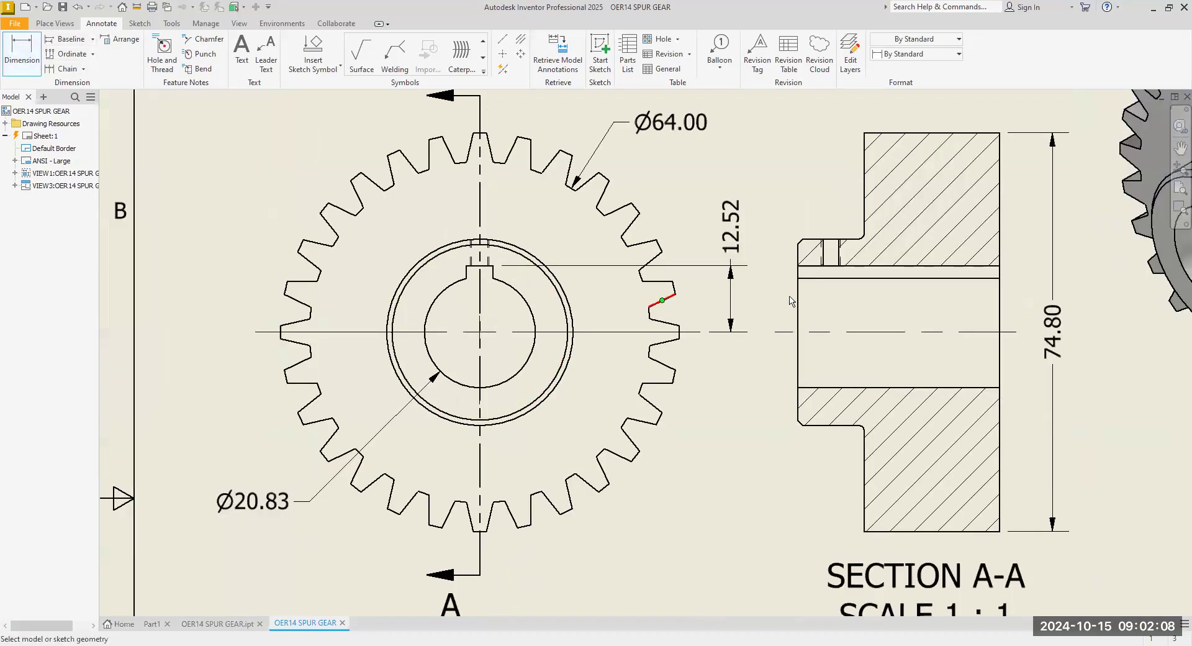
left_click(810, 239)
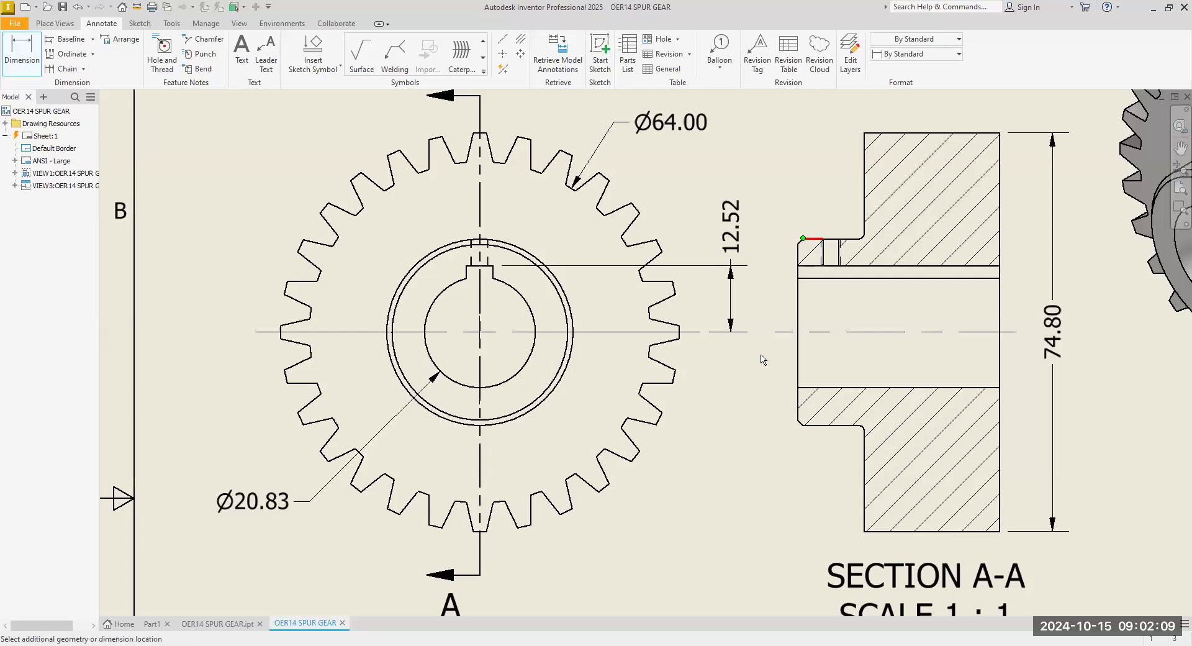
left_click(806, 427)
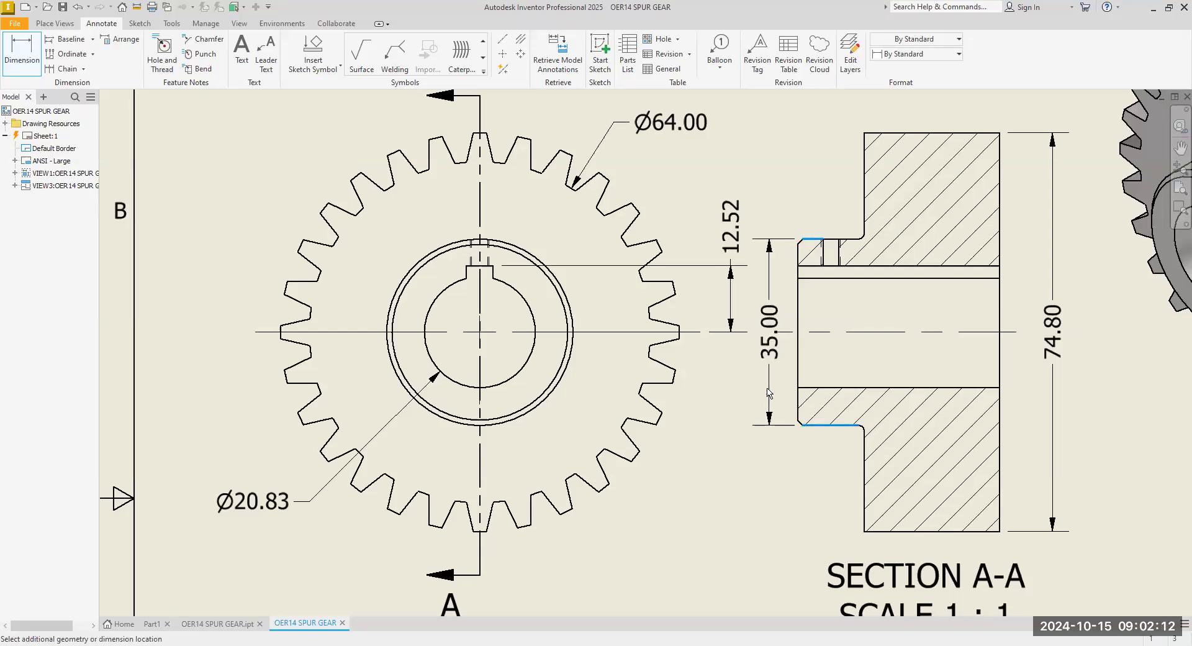
left_click(768, 392)
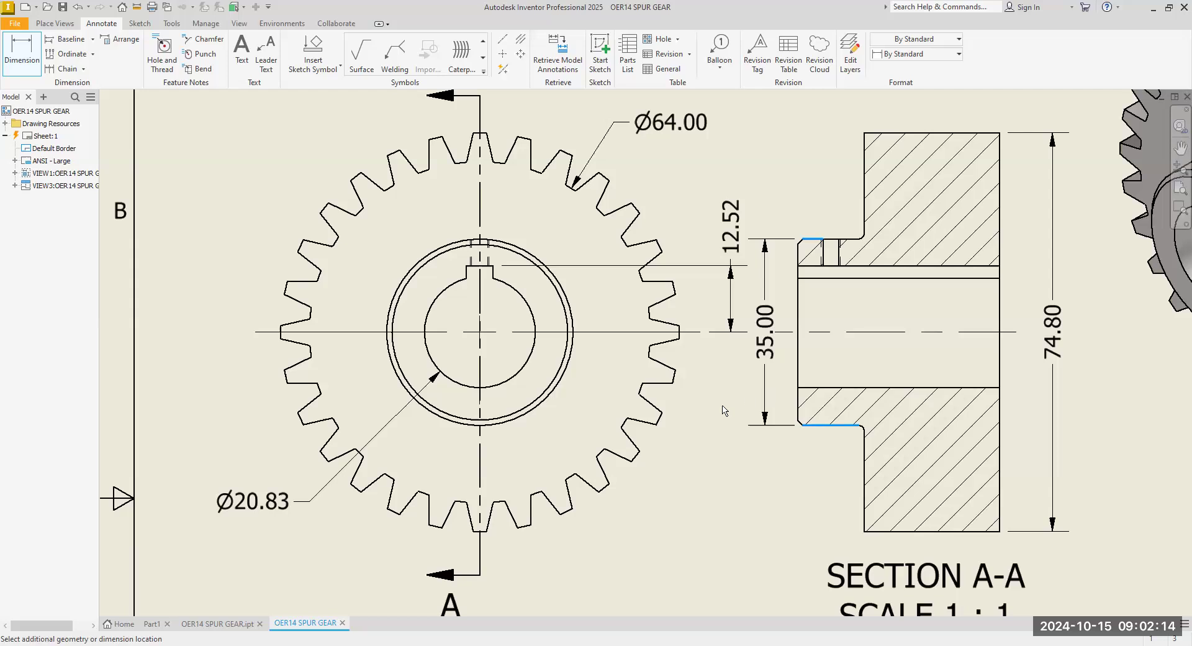
left_click(385, 315)
right_click(750, 473)
left_click(799, 477)
Shift section view A-A slightly away from the front view and move its label to sit centered beneath it.
scroll(559, 401, "down", 3)
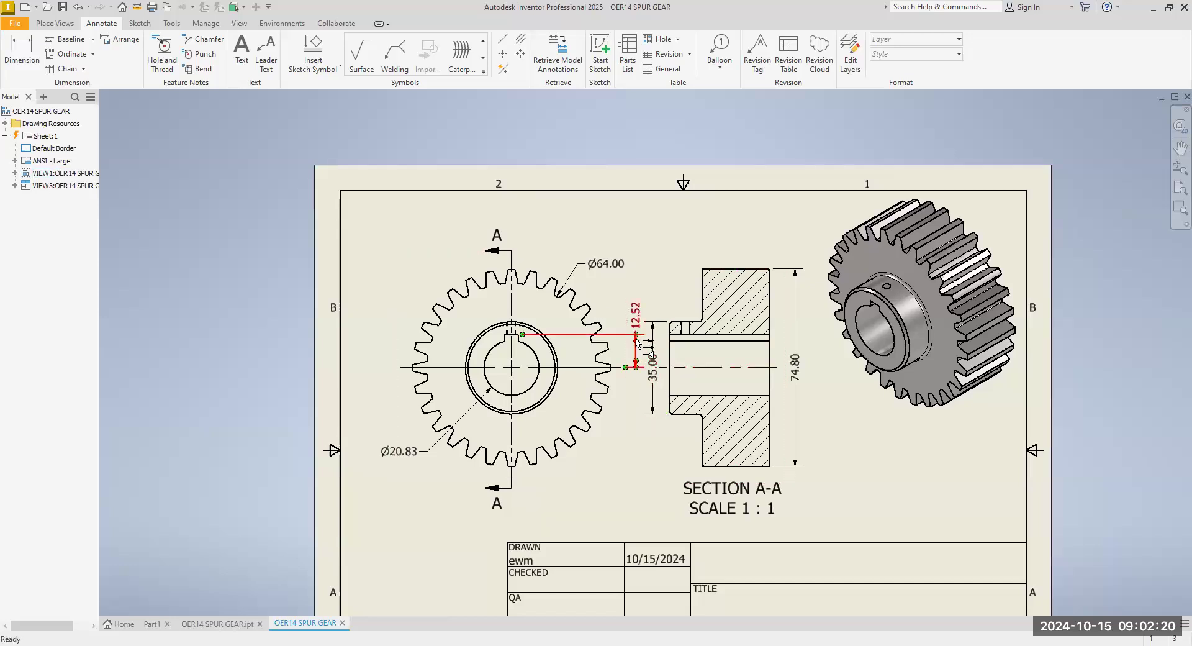
left_click_drag(729, 259, 742, 260)
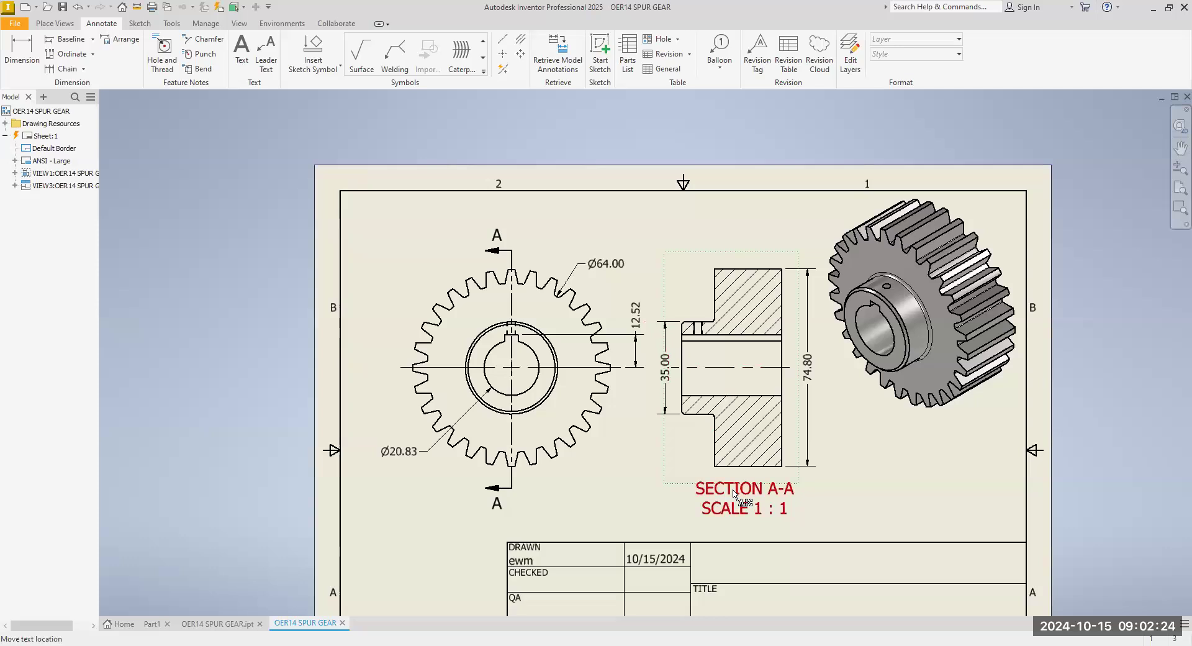
left_click_drag(735, 497, 744, 494)
left_click(653, 399)
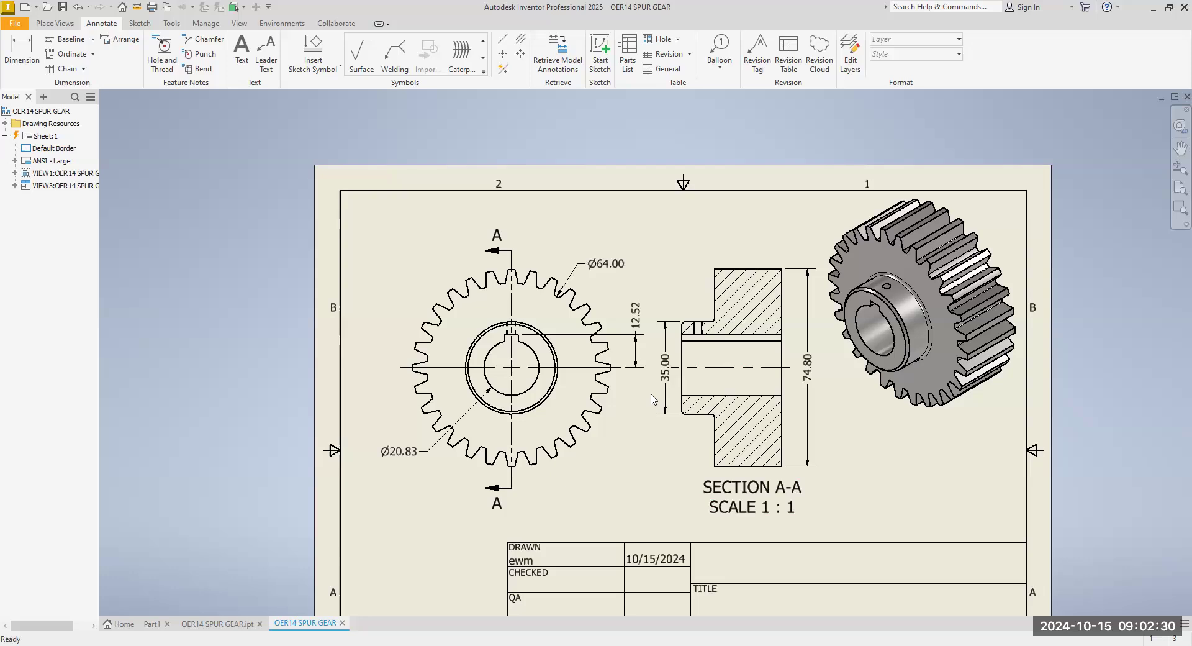
Dimension the overall width from hub face to gear back face in section view A-A, placed above the view.
middle_click_drag(549, 306, 519, 345)
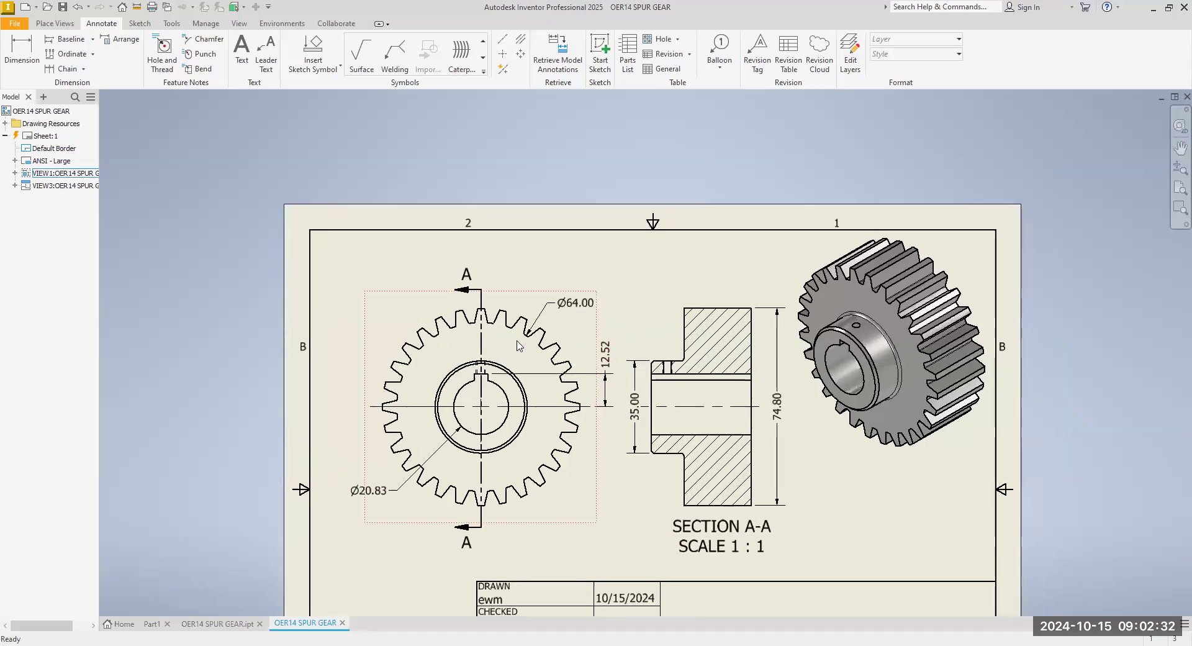
scroll(596, 317, "up", 3)
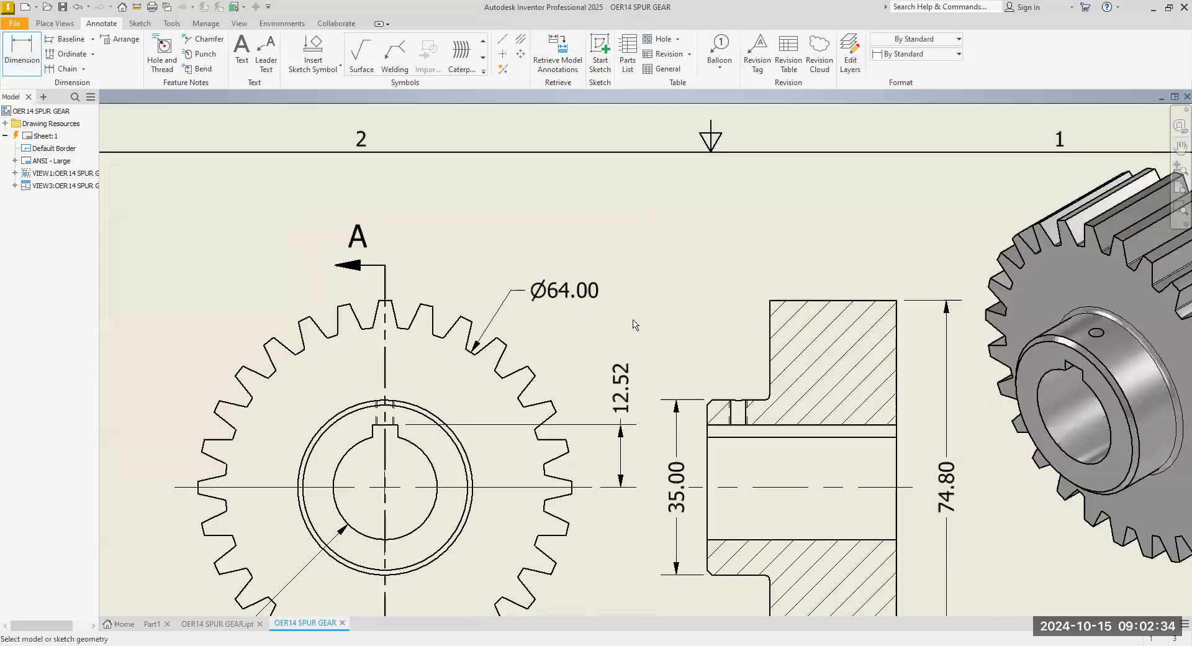
left_click(896, 315)
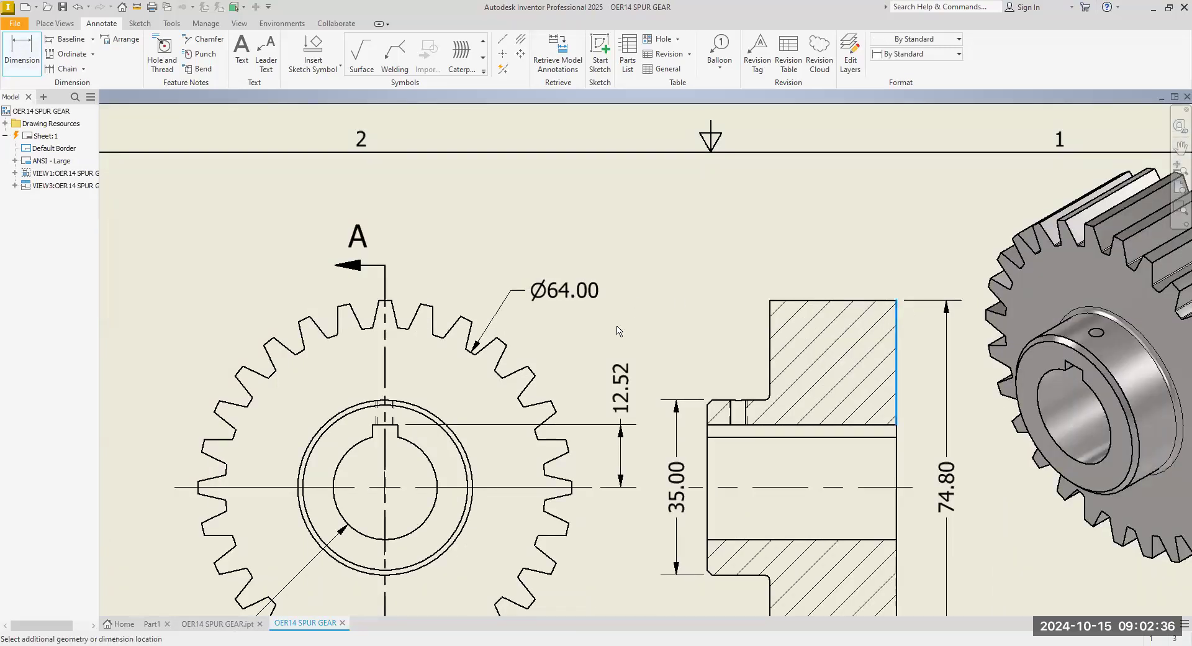
scroll(683, 398, "up", 3)
left_click(729, 422)
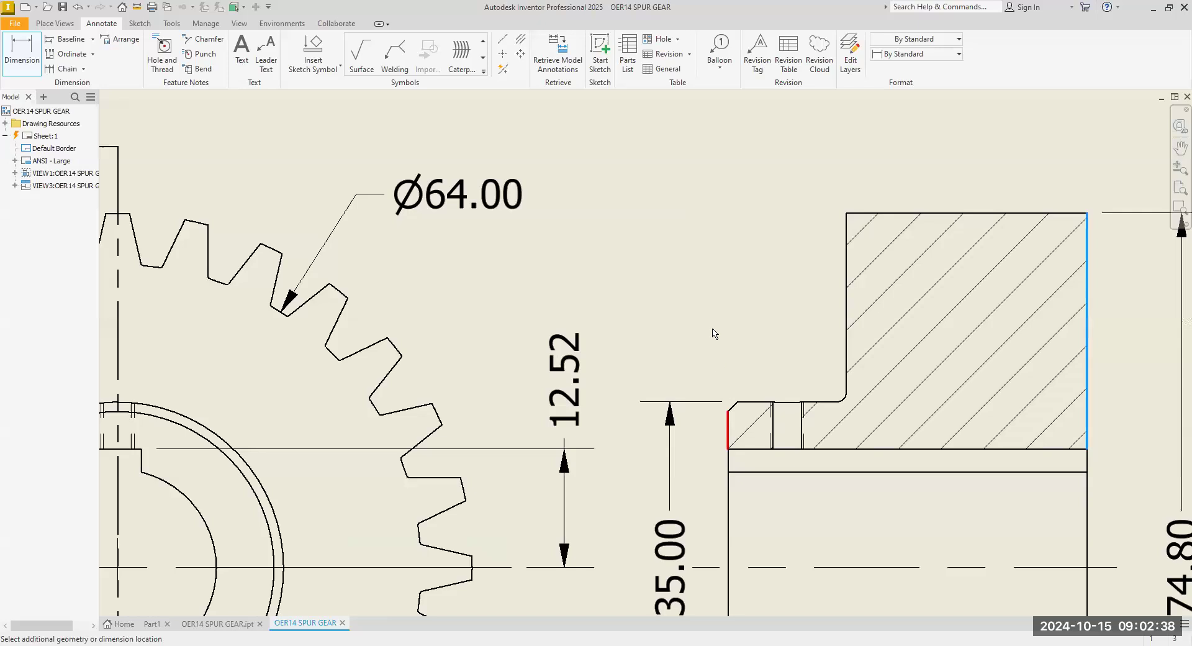
scroll(708, 205, "down", 6)
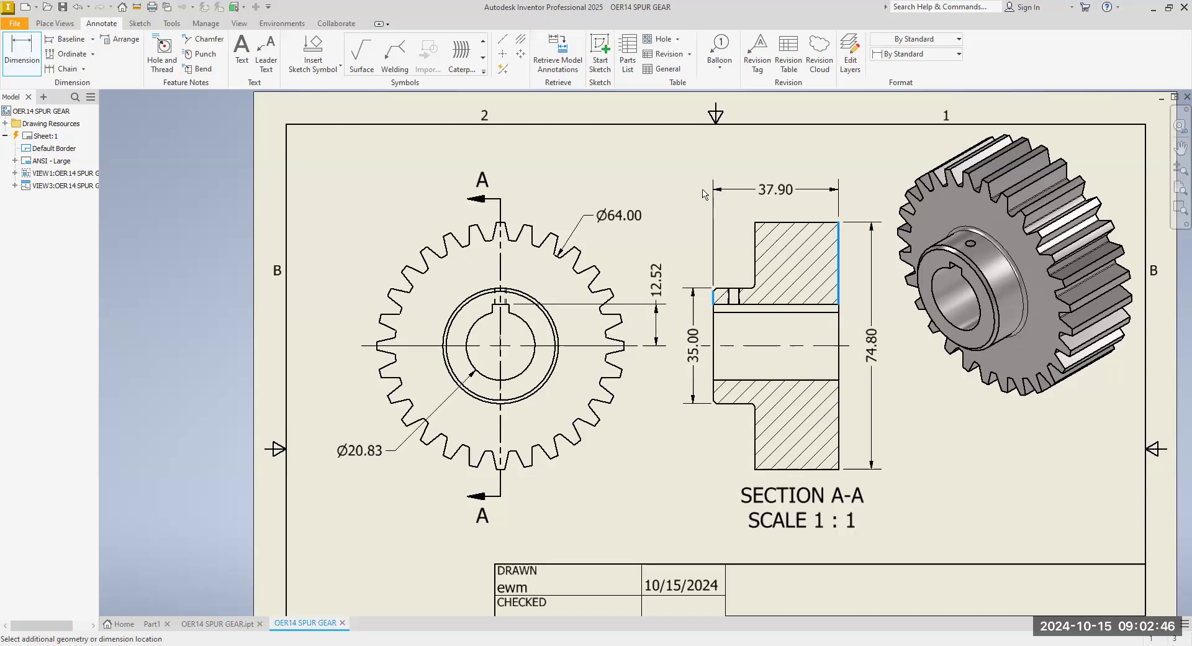
left_click(705, 183)
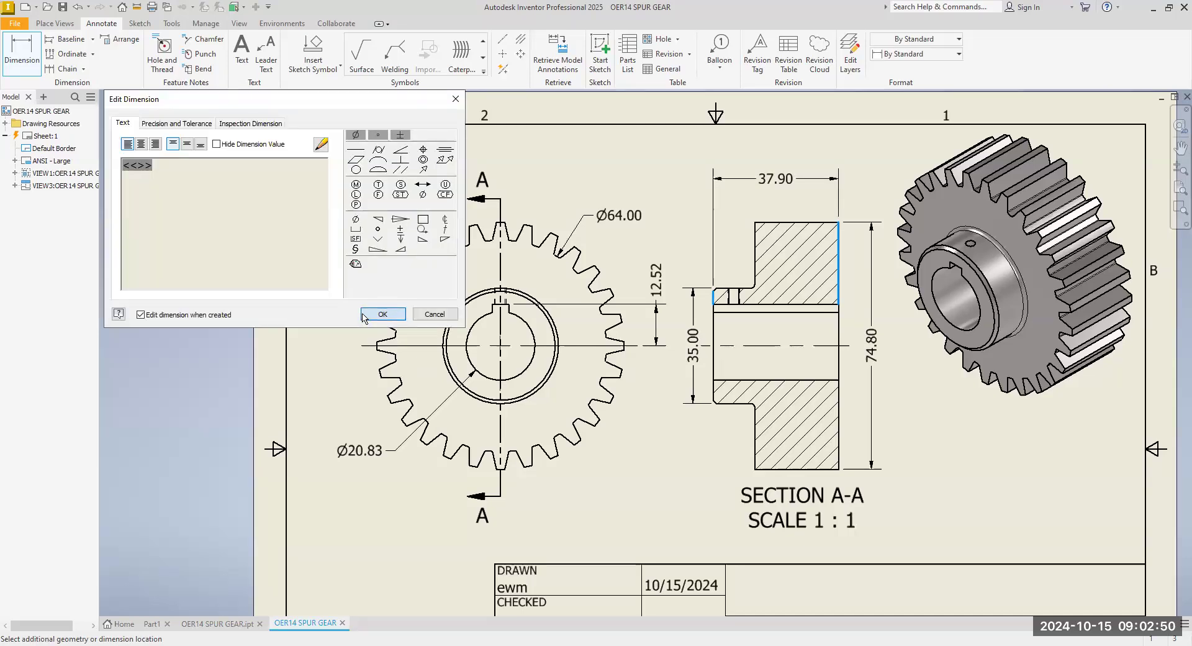
left_click(363, 315)
Dimension the toothed section's width in section view A-A, placed between the overall width dimension and the view.
scroll(827, 243, "down", 3)
left_click(849, 248)
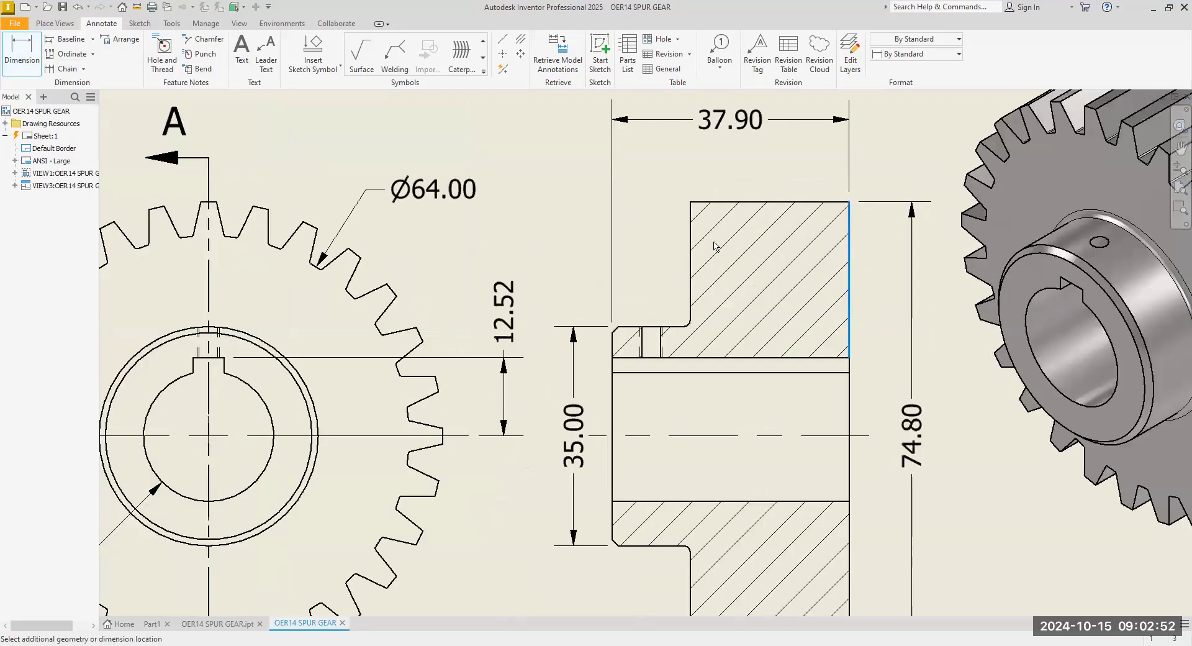
left_click(692, 242)
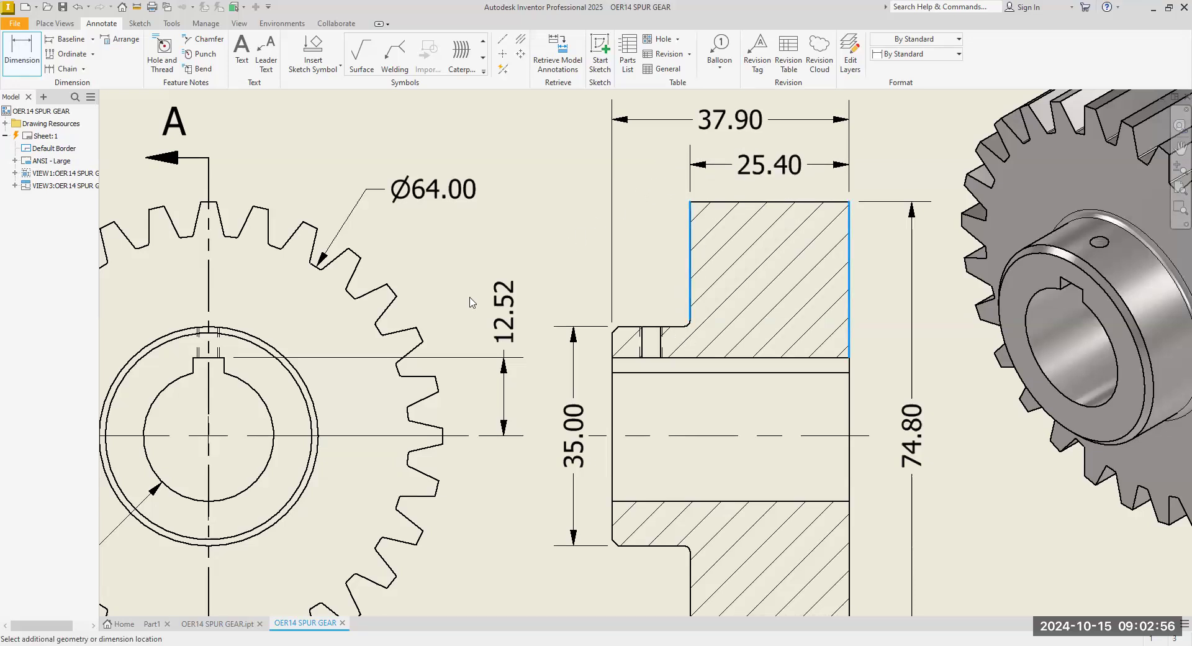
left_click(398, 312)
key("Escape")
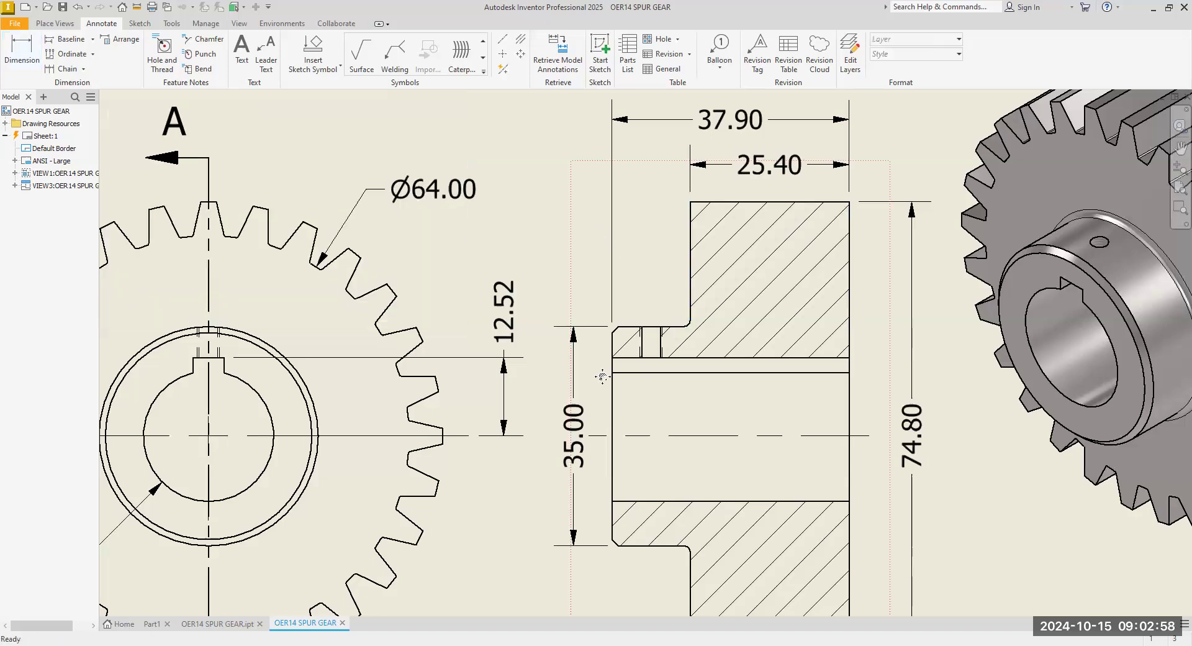
Move the two width dimensions above section view A-A slightly higher to space them out.
scroll(602, 376, "up", 1)
middle_click_drag(602, 376, 586, 513)
left_click_drag(698, 299, 694, 290)
left_click_drag(718, 337, 718, 329)
Add a centerline bisector between the two edges of the small threaded hub hole in section view A-A.
scroll(798, 354, "up", 3)
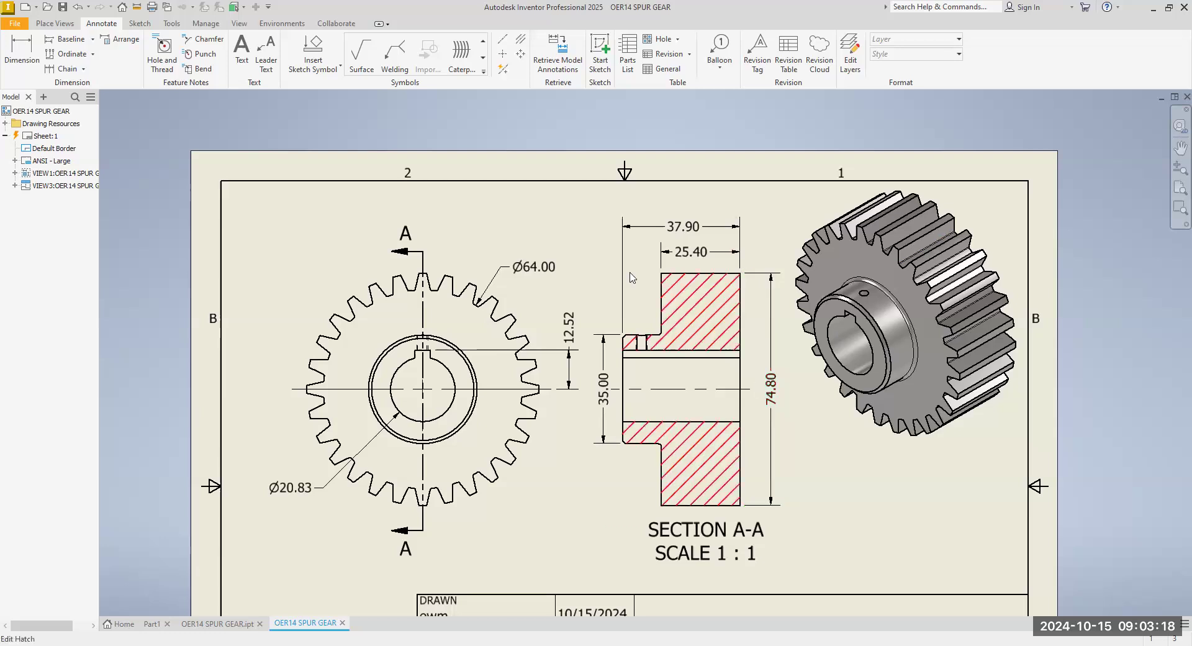
scroll(649, 314, "up", 5)
middle_click_drag(624, 455, 647, 11)
scroll(571, 225, "down", 5)
middle_click_drag(569, 226, 561, 294)
scroll(561, 298, "up", 3)
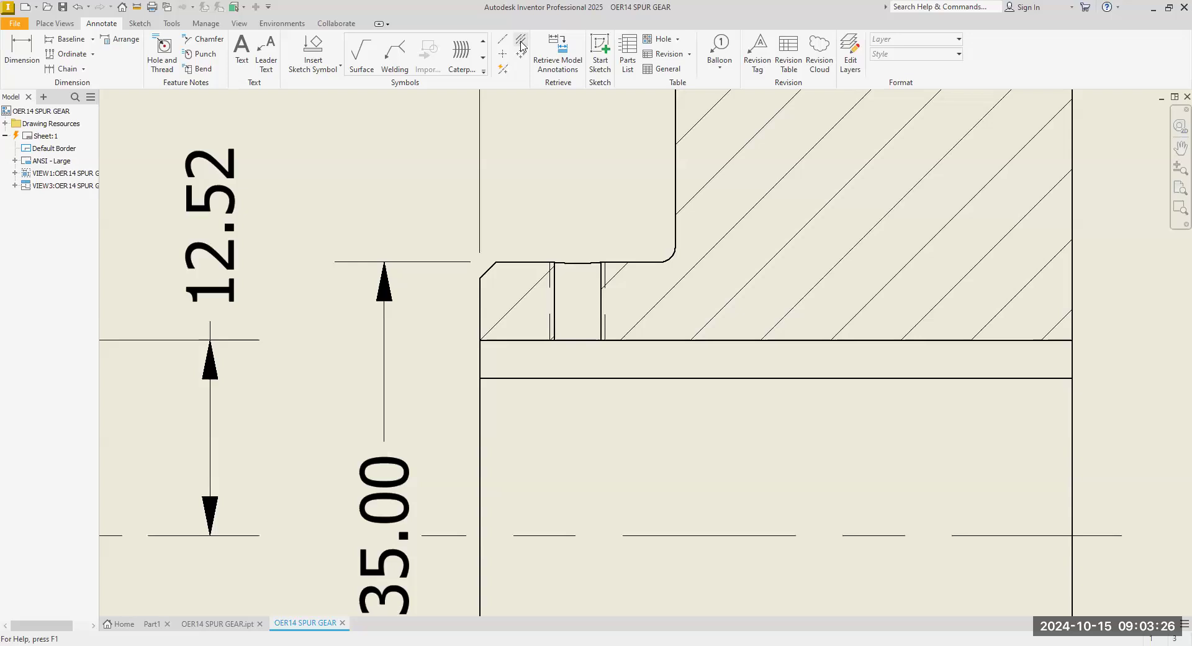
scroll(553, 321, "up", 2)
left_click(587, 329)
left_click(687, 326)
scroll(683, 320, "down", 5)
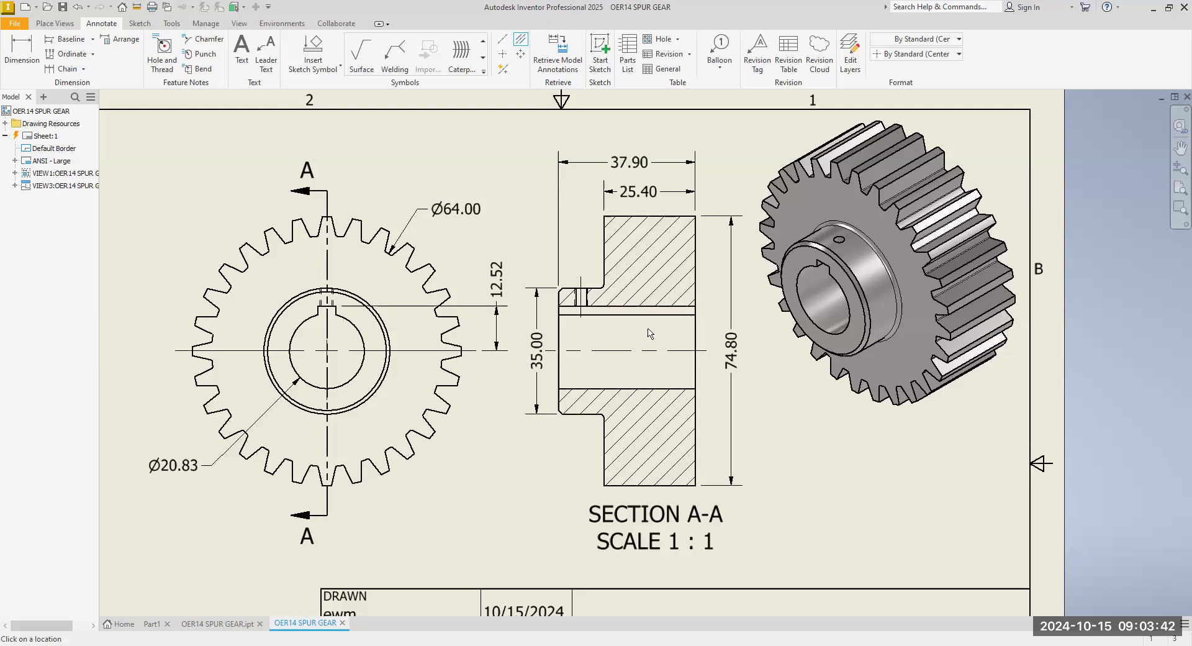
key("Home")
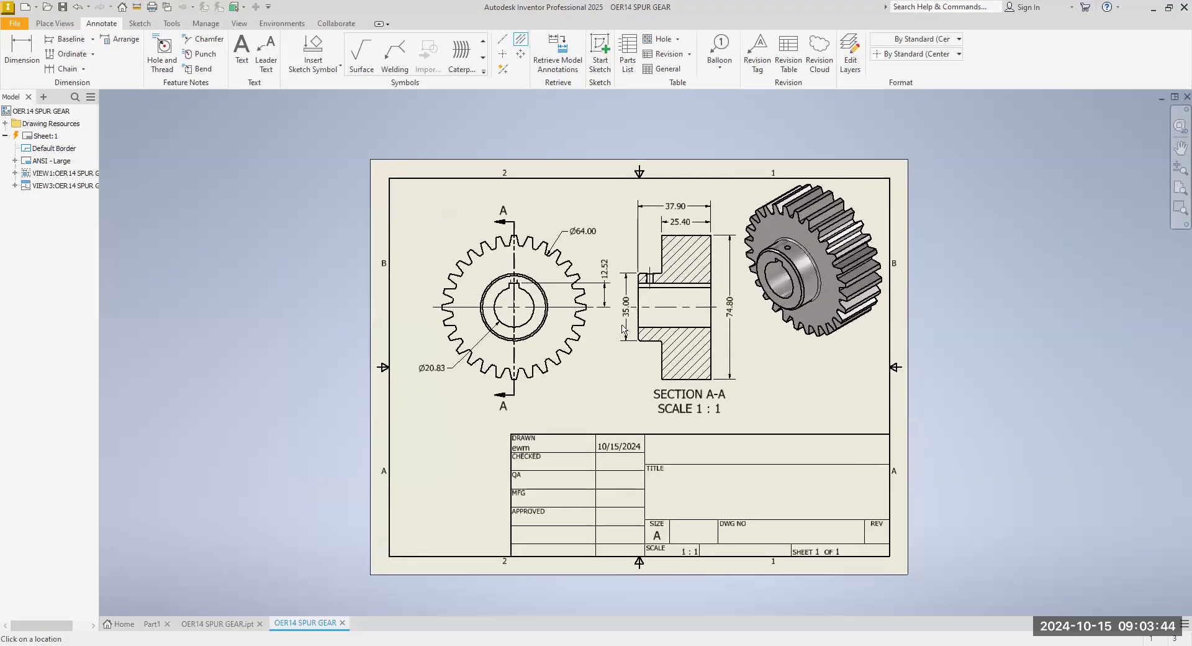
left_click(172, 65)
scroll(646, 274, "up", 5)
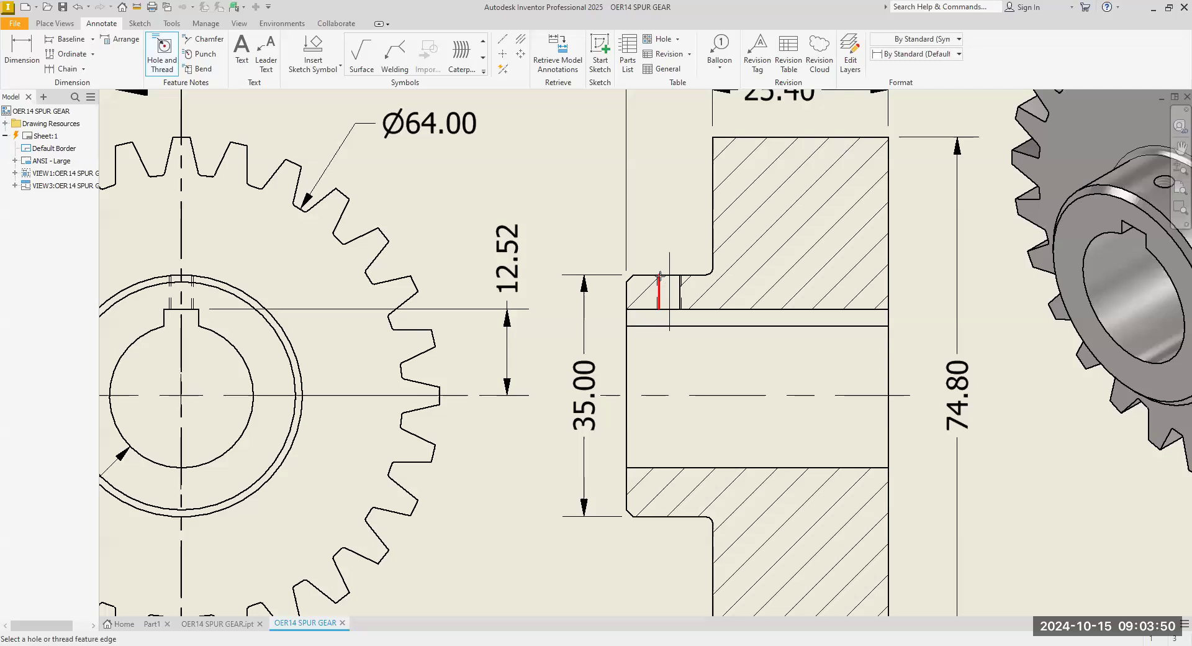
left_click(660, 279)
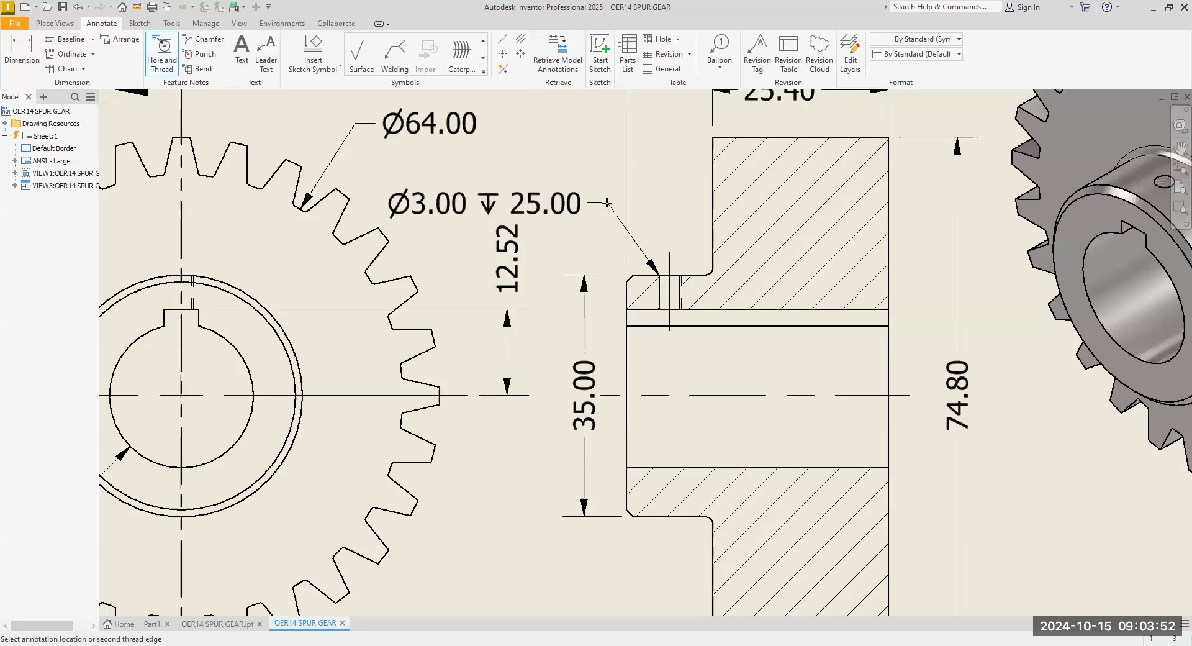
key("Escape")
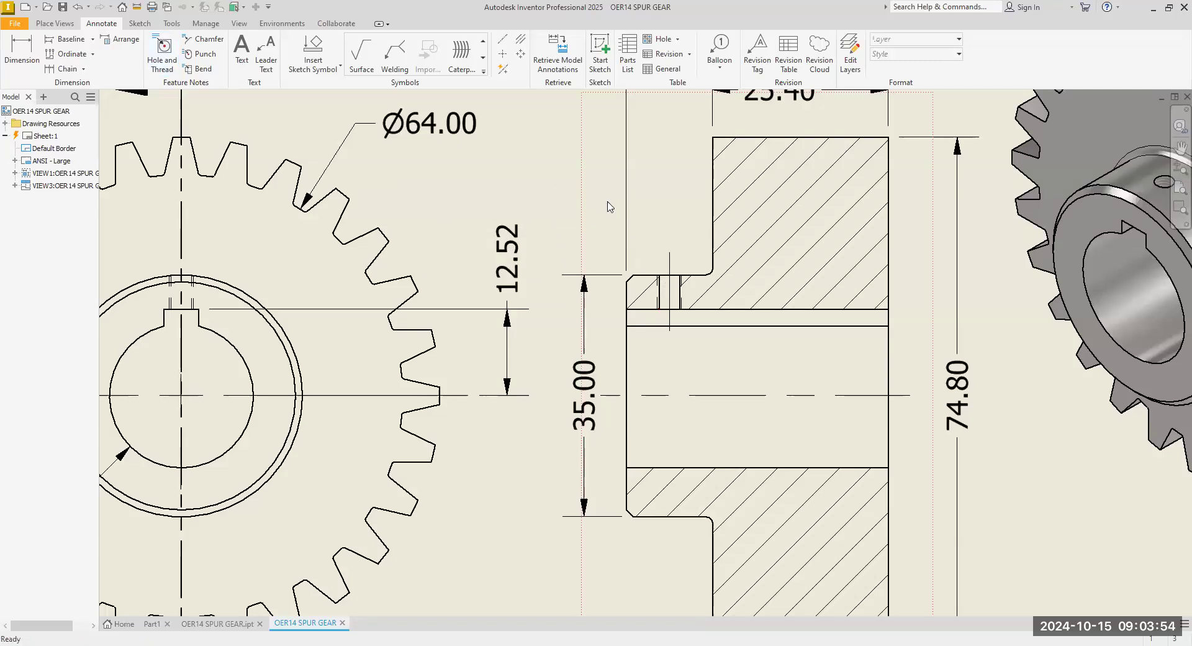
scroll(607, 232, "down", 3)
middle_click_drag(608, 233, 632, 255)
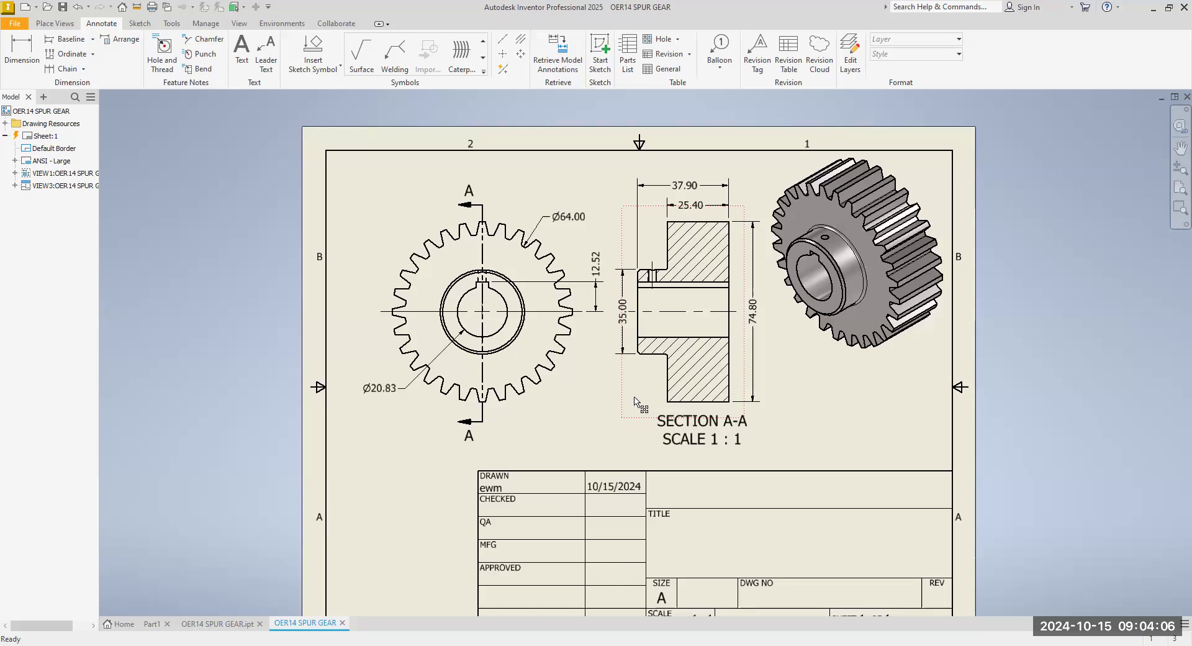
left_click(65, 25)
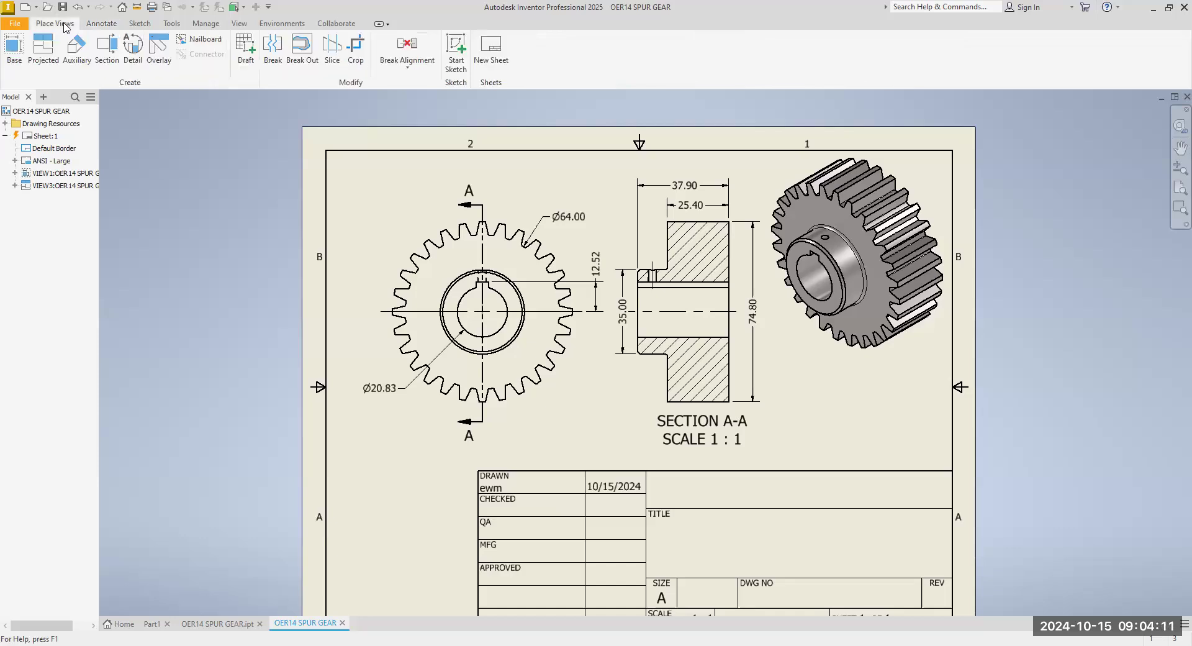
left_click(132, 60)
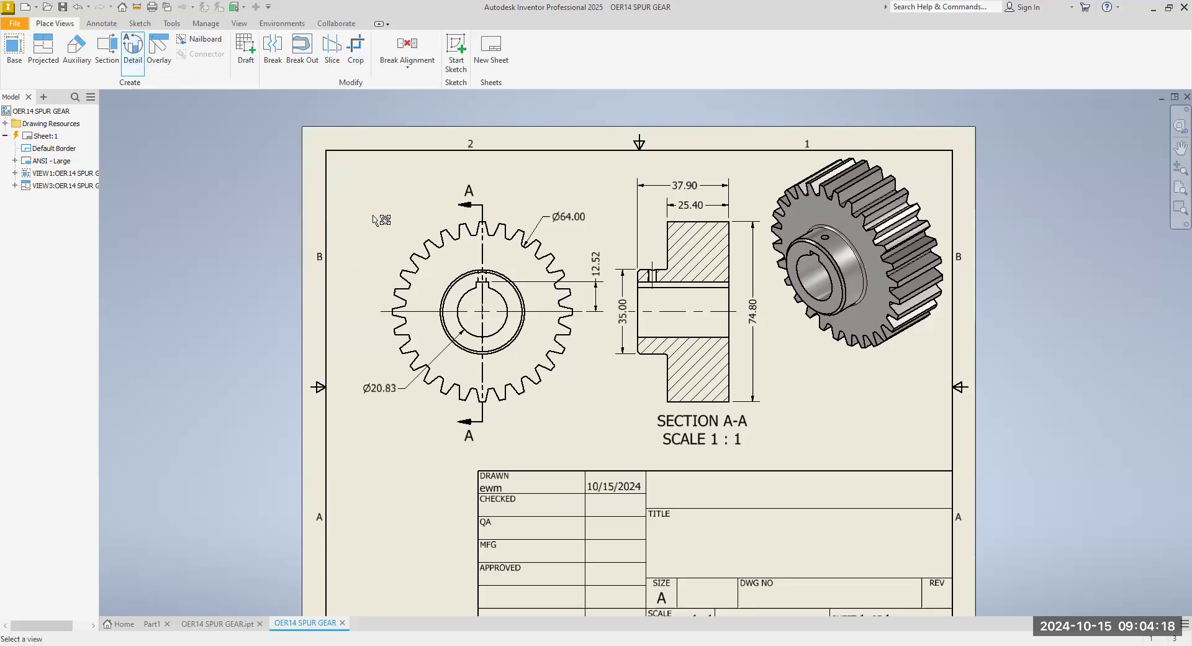
scroll(483, 284, "up", 4)
scroll(504, 284, "up", 2)
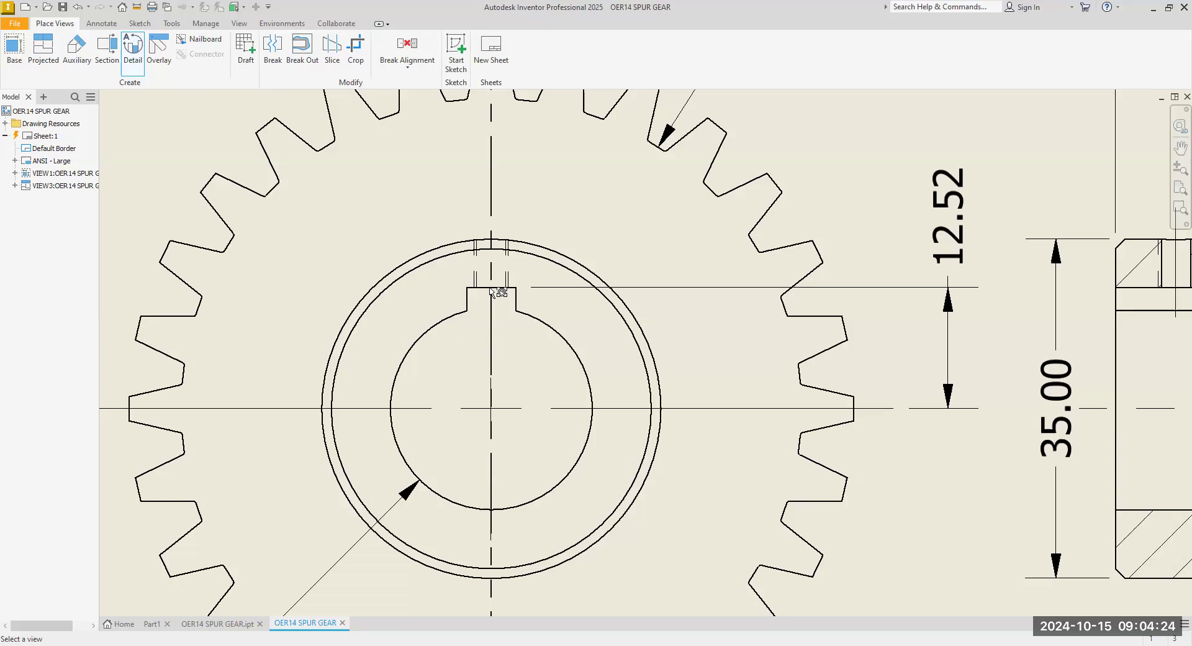
scroll(496, 308, "down", 6)
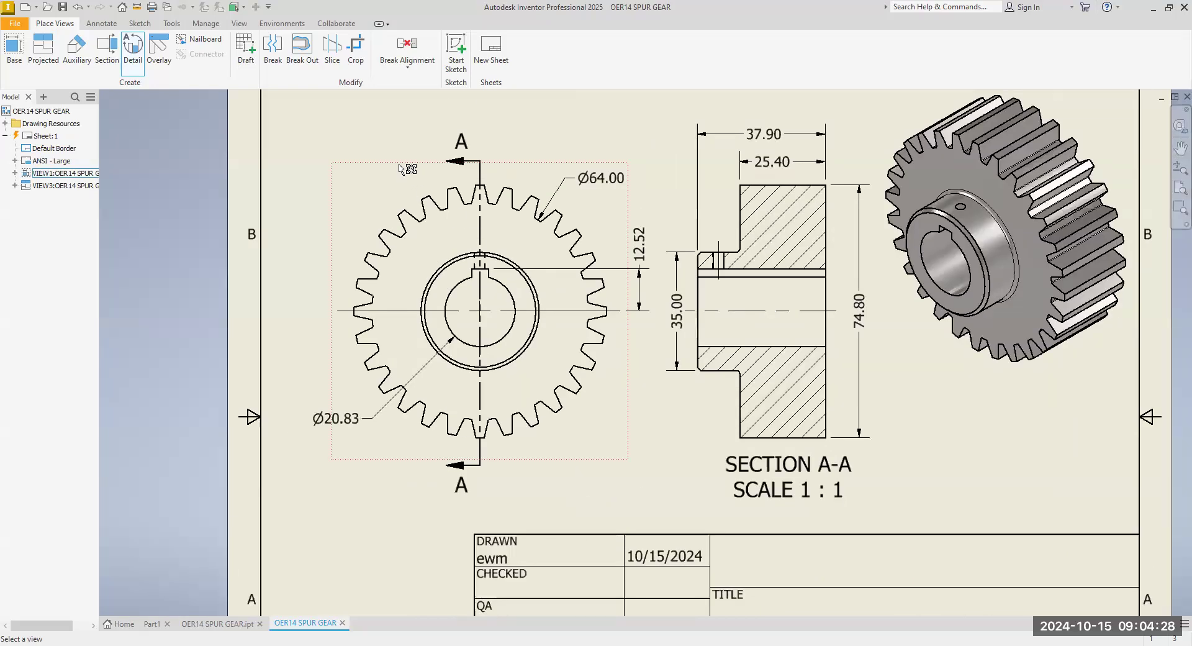
key("Escape")
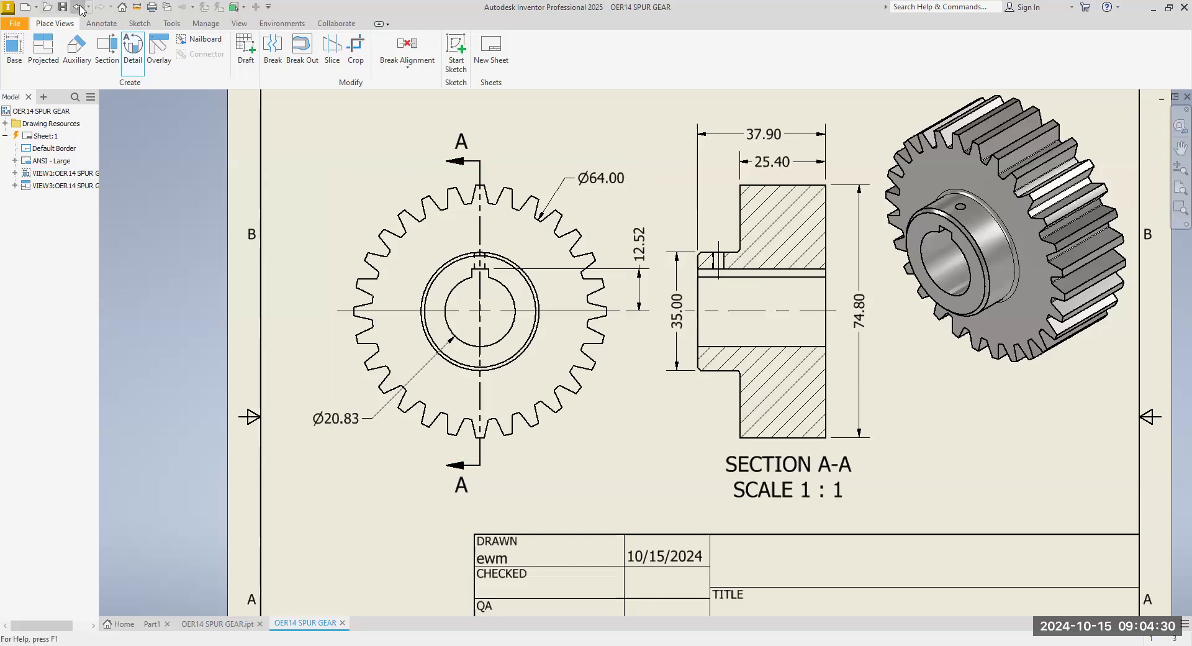
Create a 2:1 detail view of the keyway and threaded hole in the front view with a circular fence, placed below the isometric view.
left_click(133, 59)
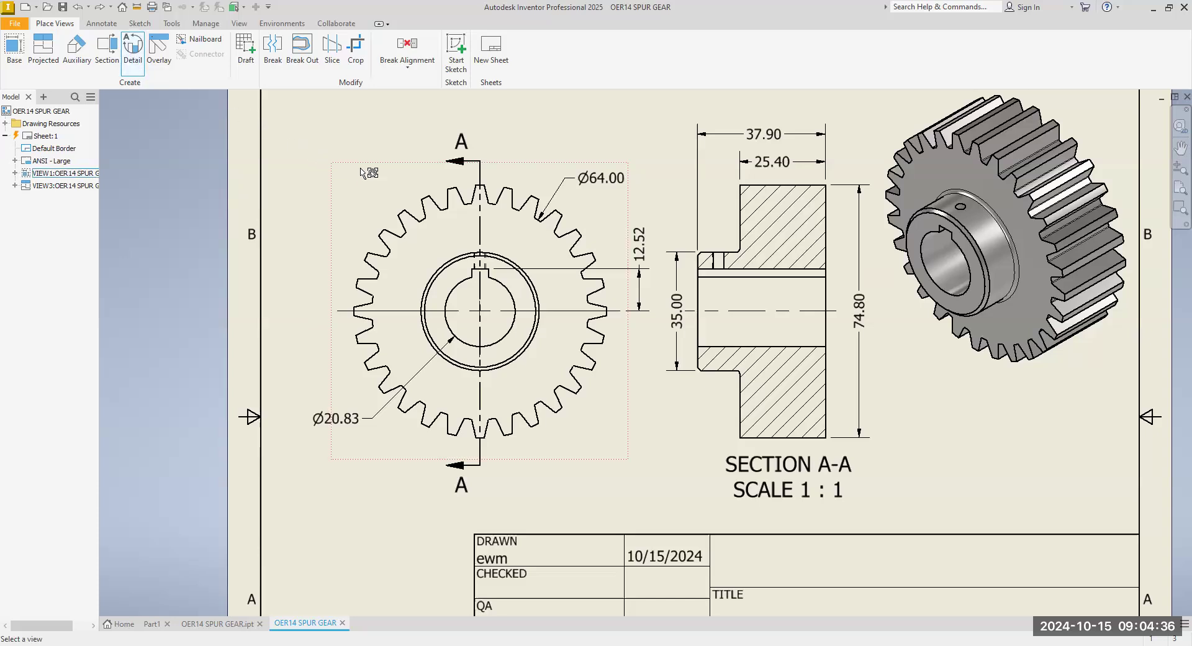
left_click(392, 183)
scroll(487, 267, "up", 5)
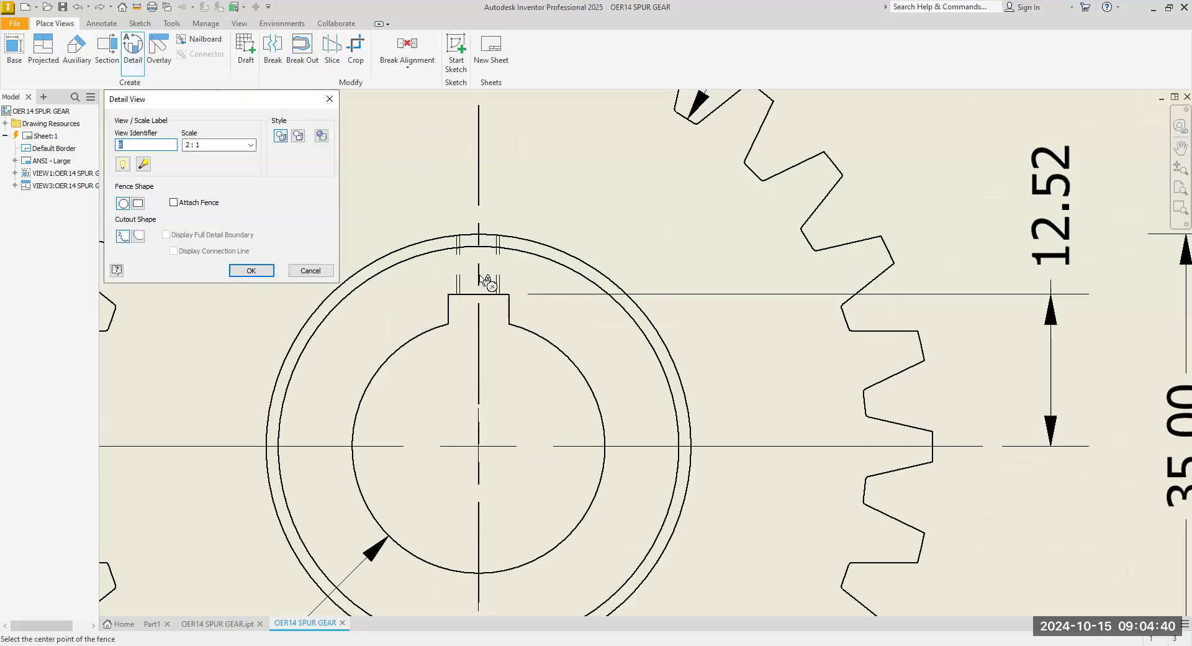
left_click(480, 277)
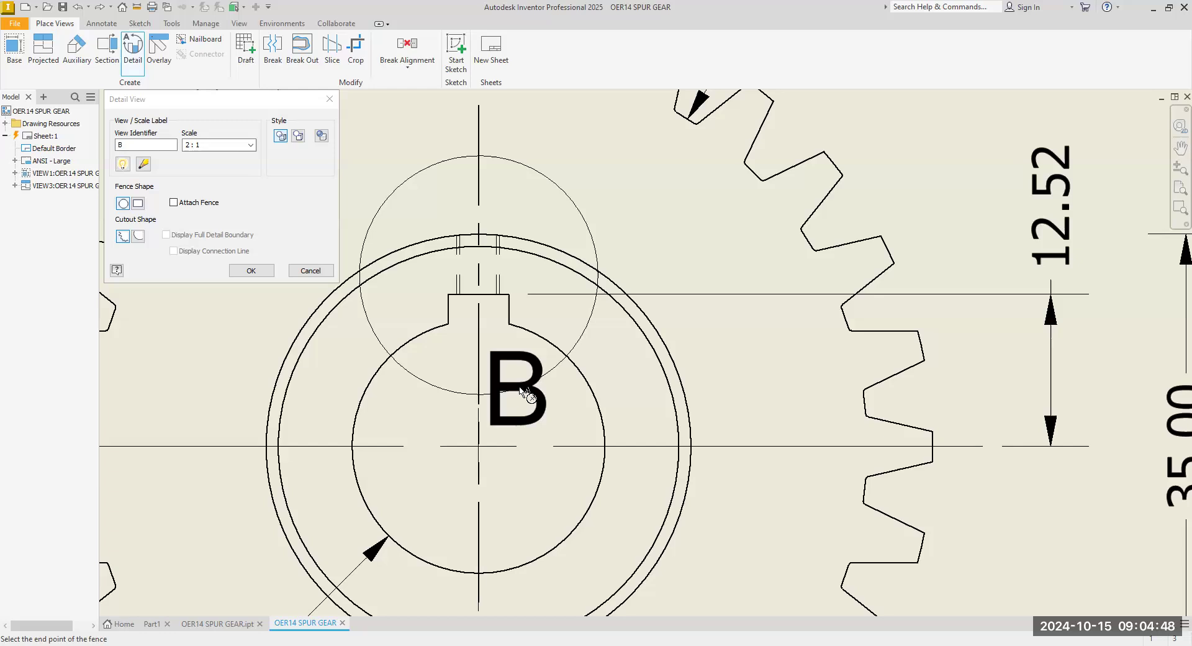
left_click(520, 392)
scroll(401, 233, "down", 5)
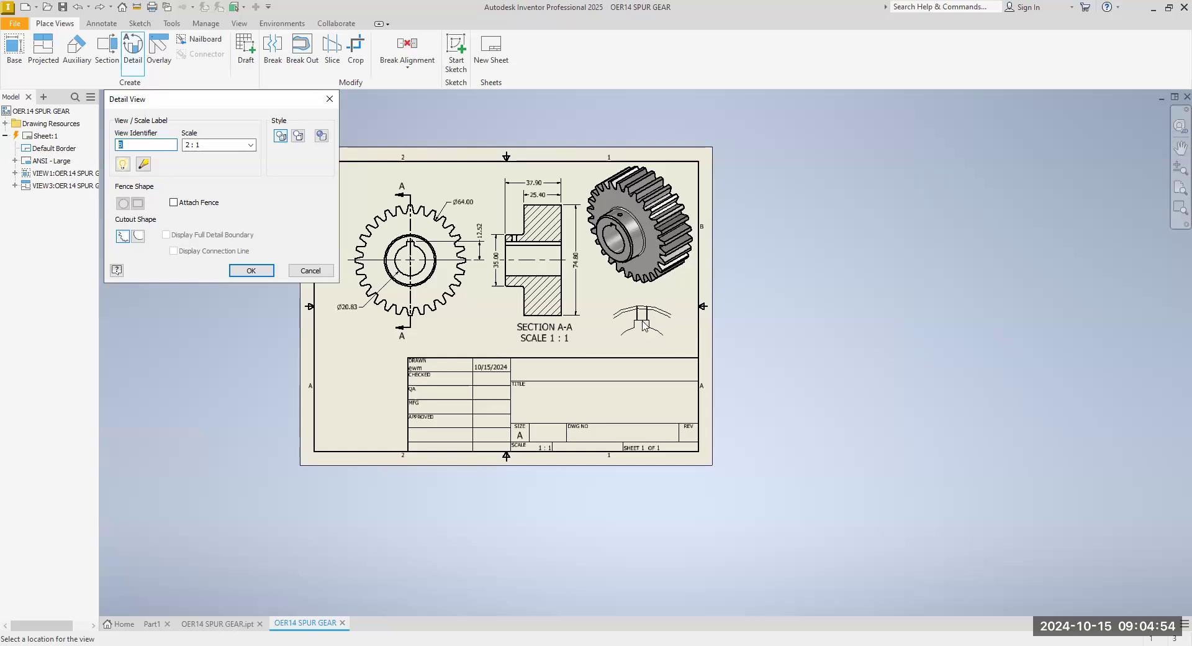
left_click(470, 376)
Move the detail view to the empty area below the front view, beside the title block.
mouse_move(422, 382)
middle_mouse_down()
mouse_move(421, 422)
mouse_move(490, 347)
middle_mouse_up()
scroll(479, 356, "down", 6)
scroll(479, 357, "up", 5)
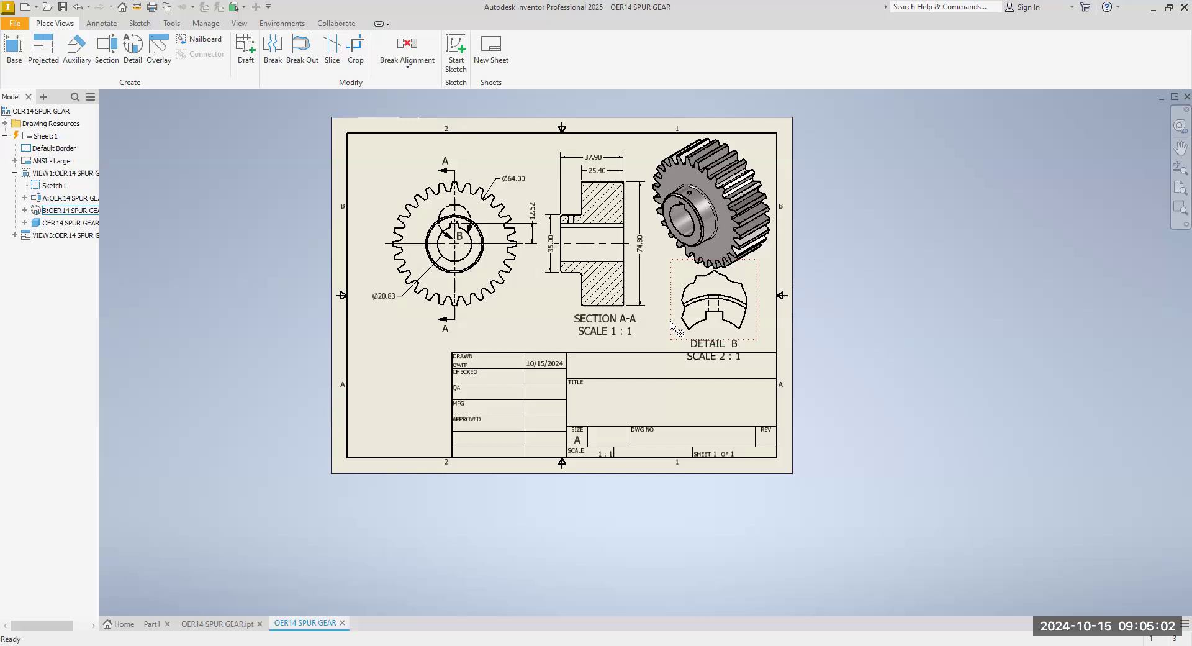
left_click_drag(596, 355, 357, 402)
left_click(514, 329)
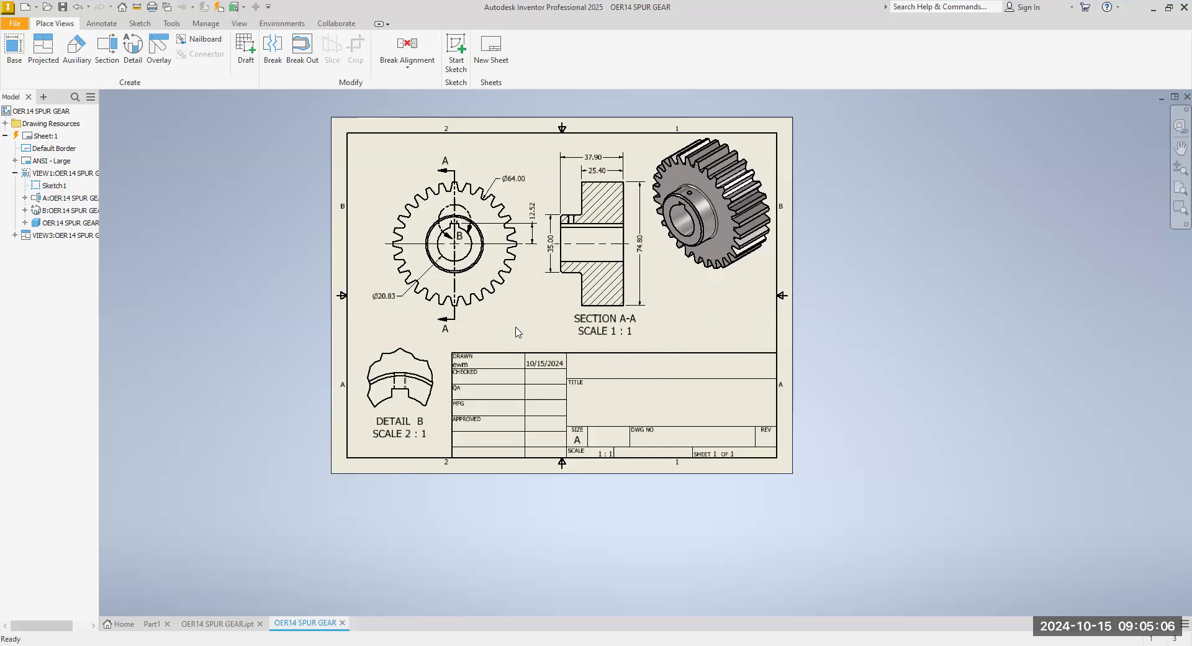
Dimension the keyway's width in detail view B, placed above the view.
scroll(374, 401, "up", 3)
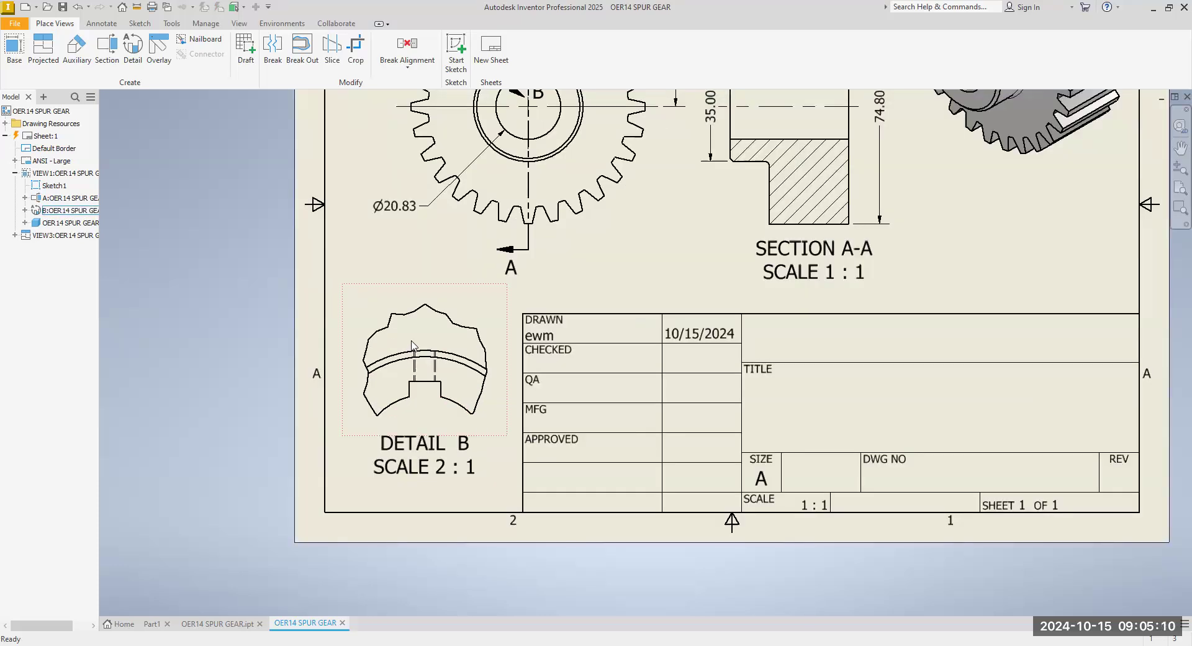
scroll(414, 341, "down", 2)
scroll(355, 154, "up", 3)
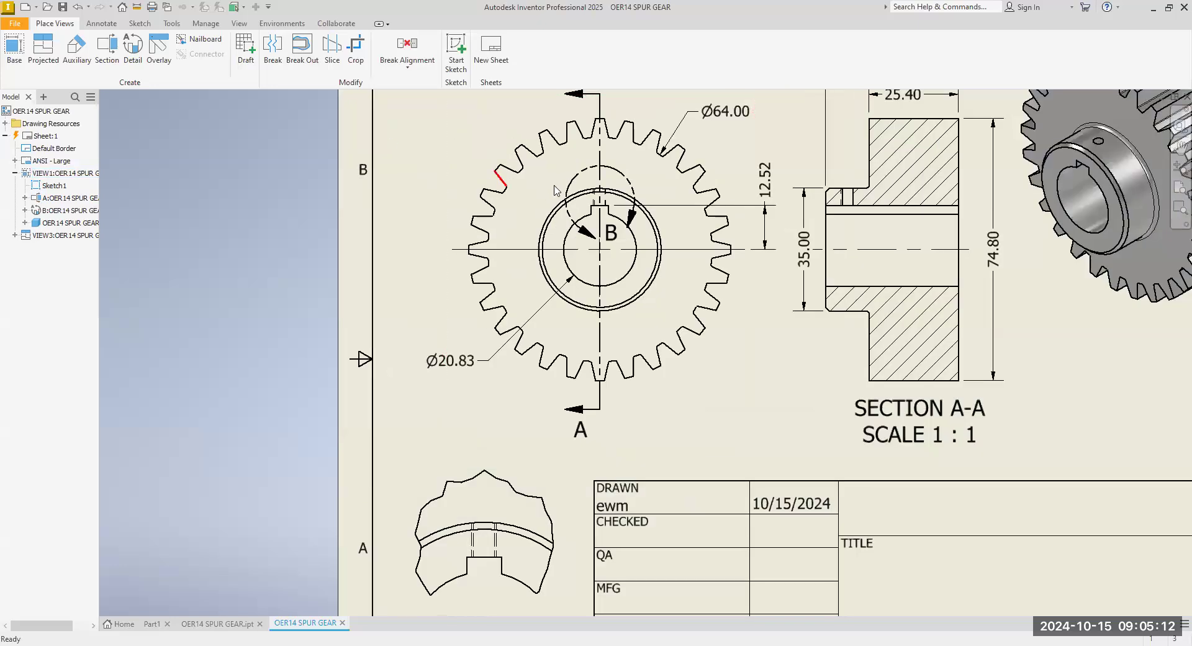
scroll(529, 207, "down", 2)
middle_click_drag(529, 208, 496, 113)
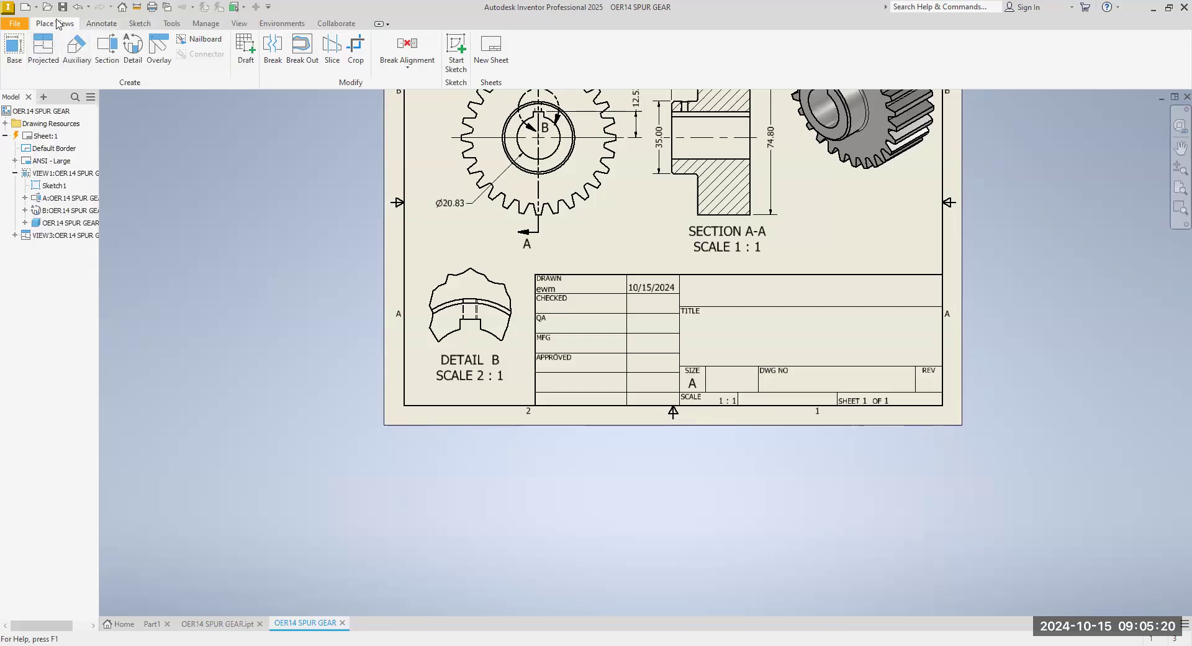
left_click(99, 26)
left_click(21, 49)
scroll(462, 315, "up", 5)
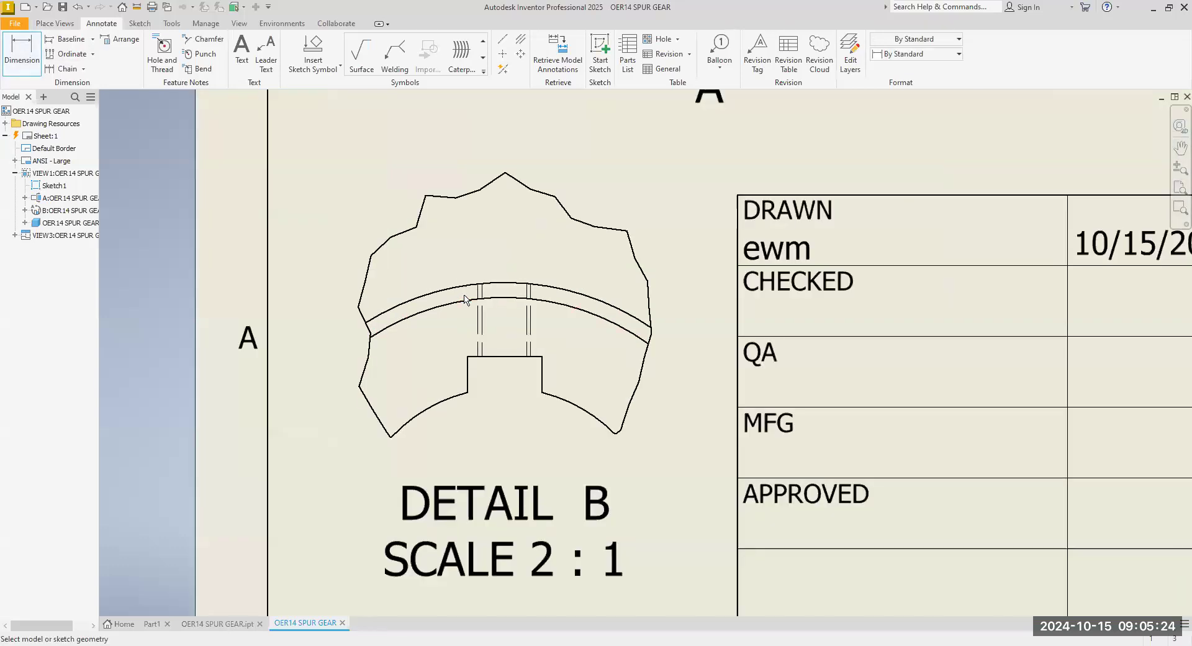
left_click(468, 375)
left_click(543, 366)
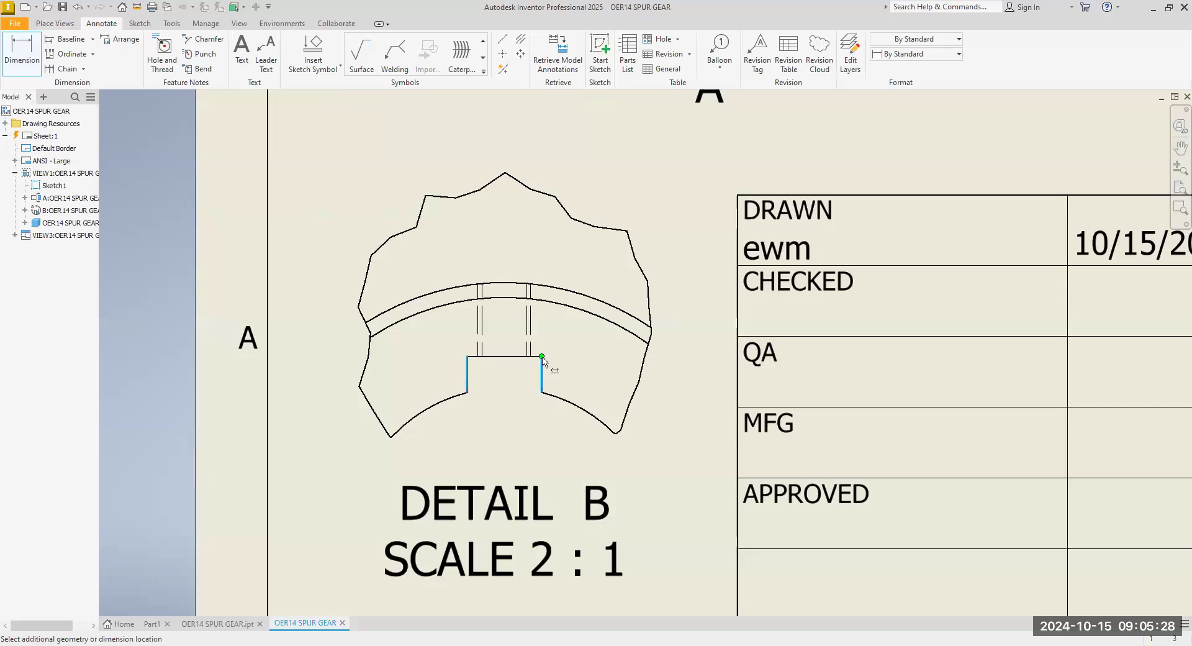
scroll(506, 262, "down", 2)
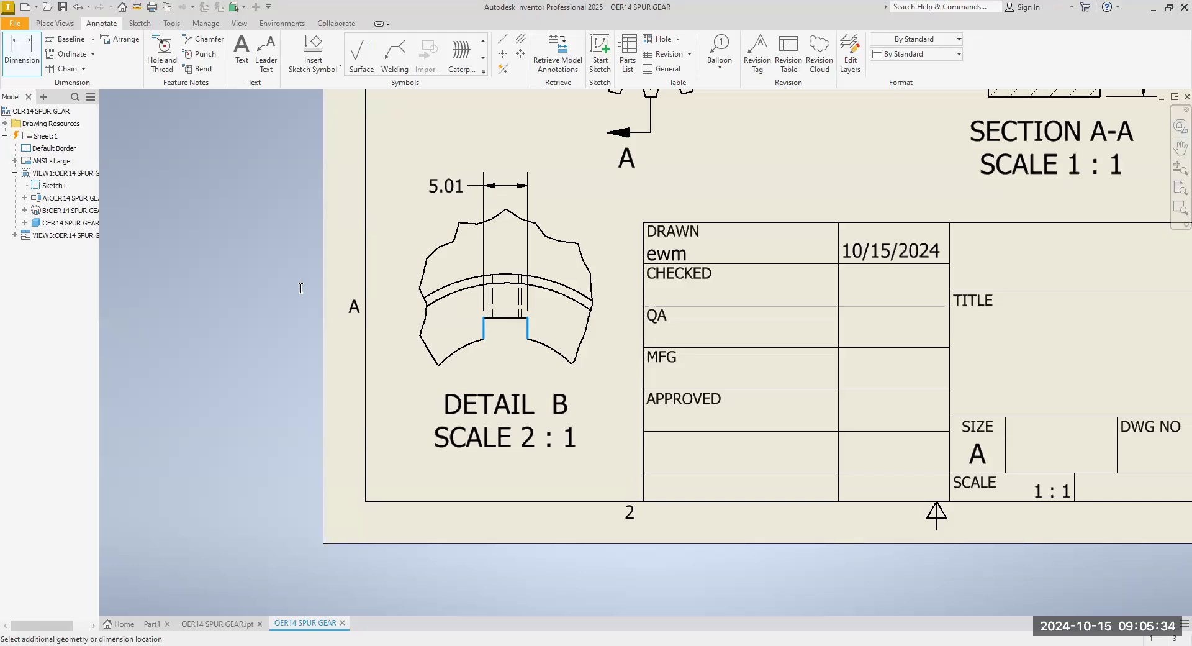
left_click(482, 194)
left_click(383, 314)
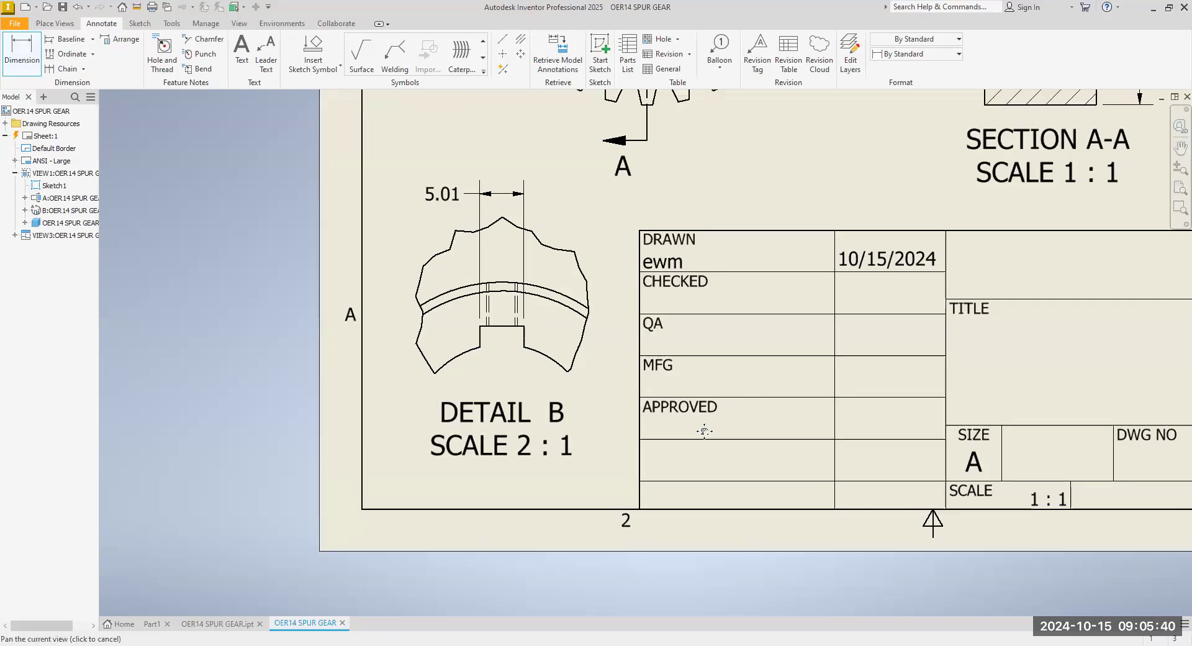
Move the detail callout letter B in the front view out of the bore to the upper-left side of the detail circle.
middle_click_drag(700, 429, 580, 532)
scroll(485, 389, "up", 5)
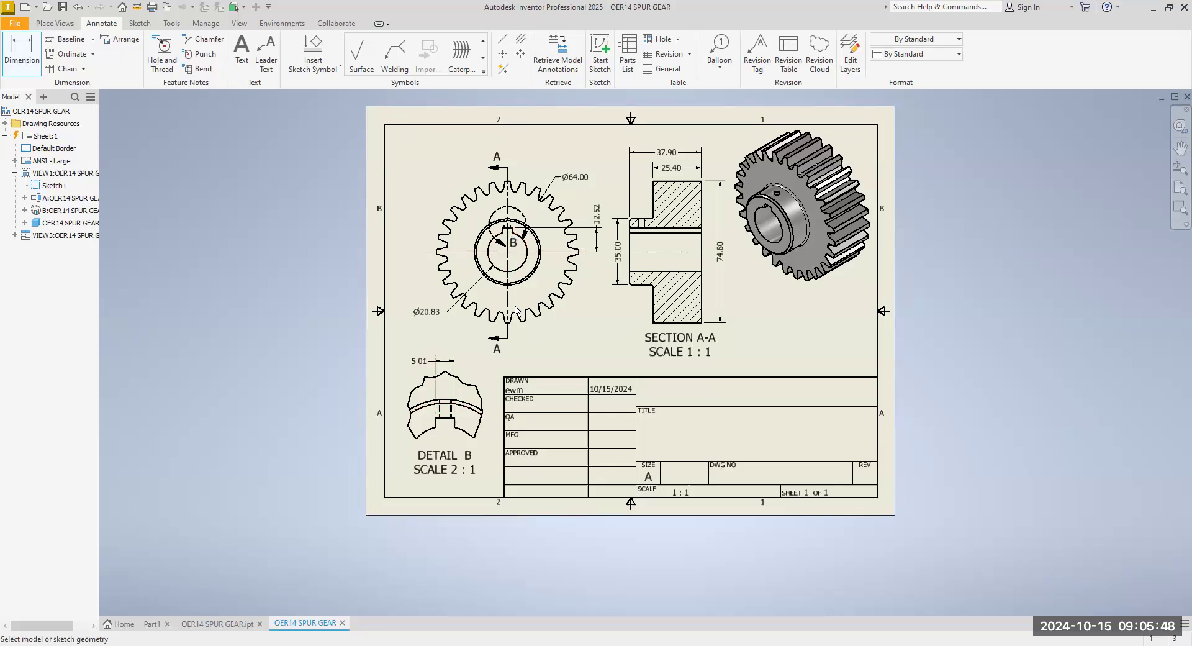
scroll(515, 310, "down", 5)
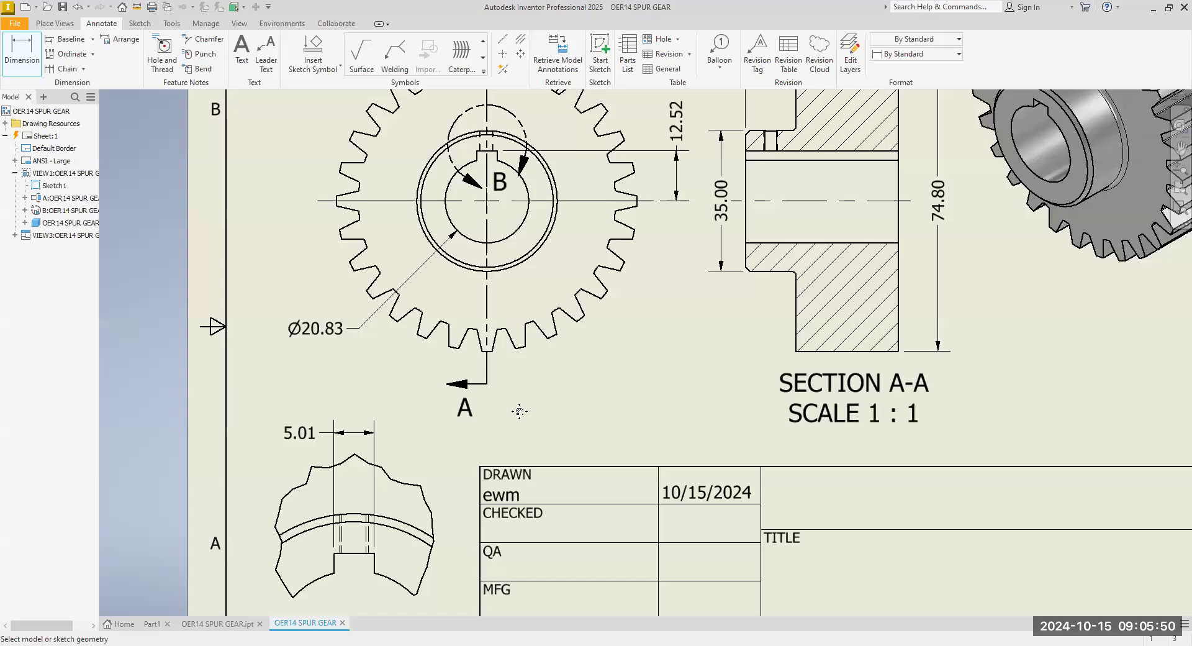
middle_click_drag(518, 292, 519, 411)
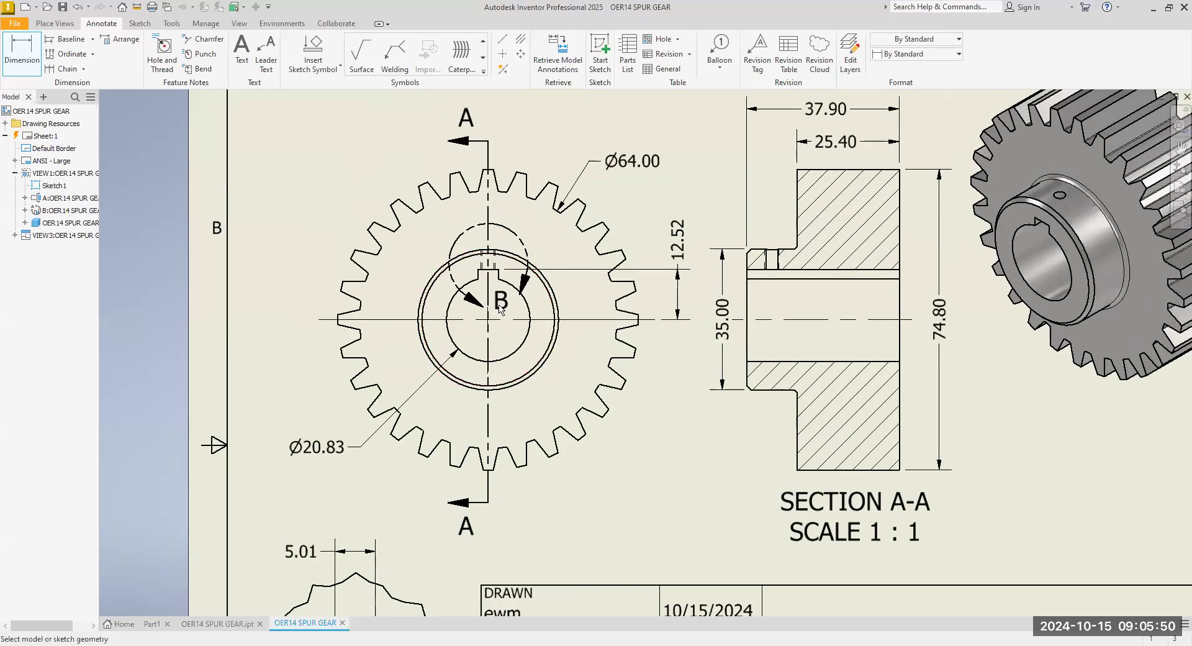
right_click(638, 434)
left_click(667, 436)
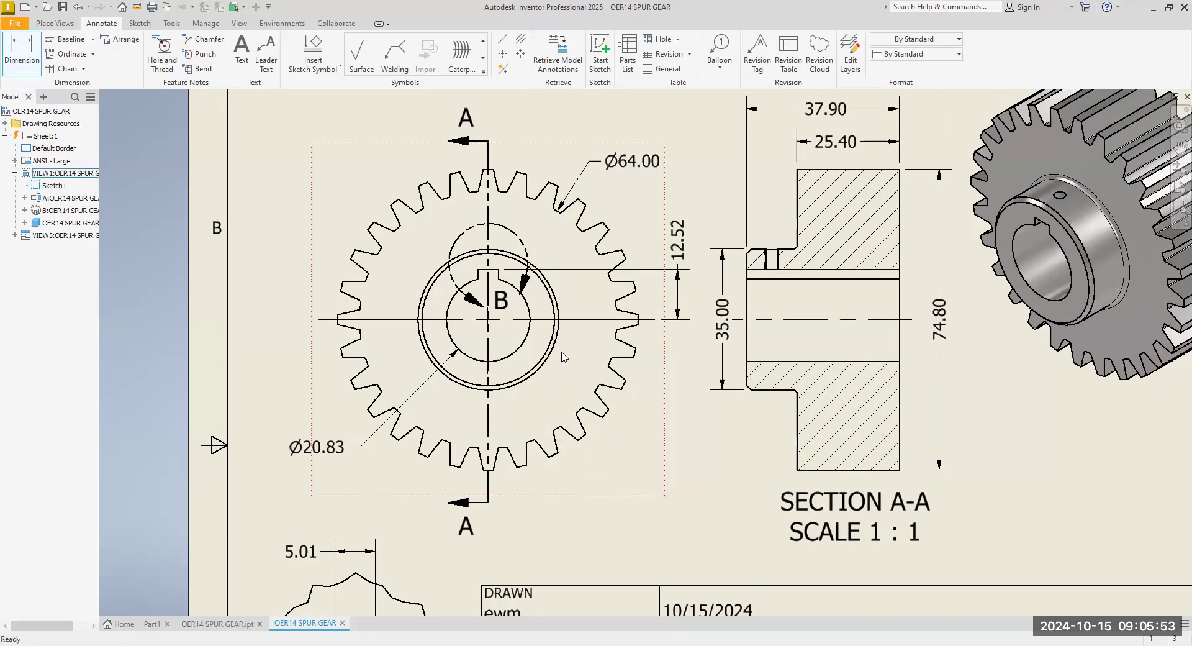
left_click(501, 301)
left_click_drag(501, 301, 449, 228)
left_click(647, 506)
scroll(631, 485, "down", 3)
middle_click_drag(630, 484, 585, 378)
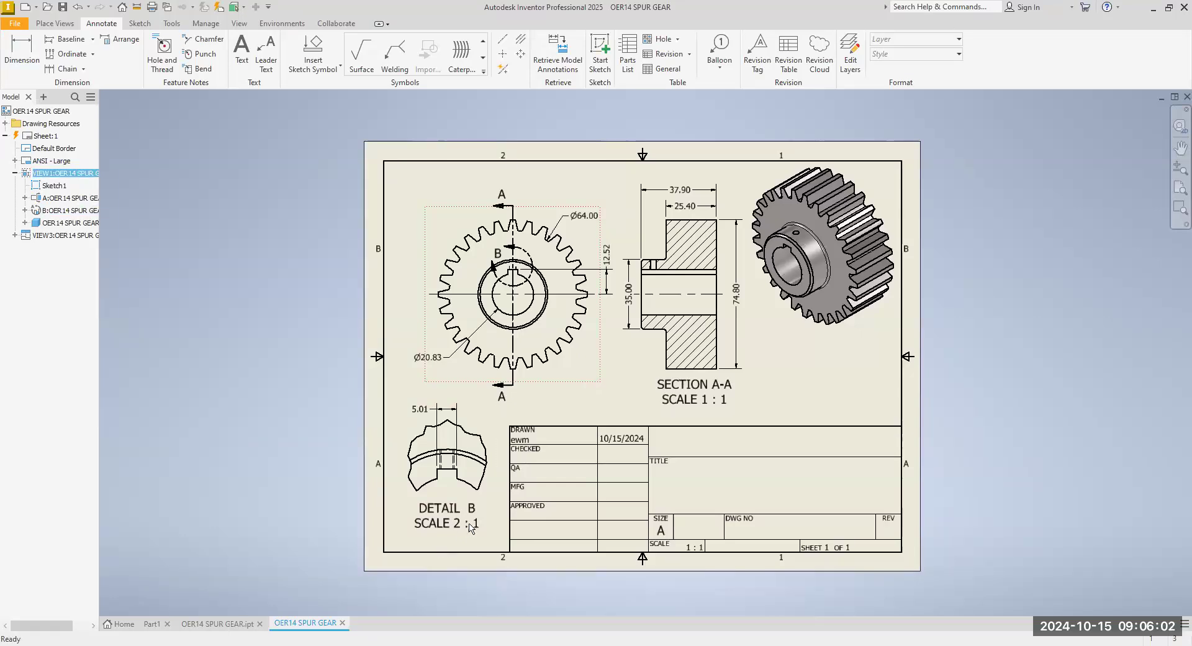
Add a radius dimension to a tooth root fillet in the front view, placed outside the gear's upper-left edge.
scroll(495, 306, "up", 2)
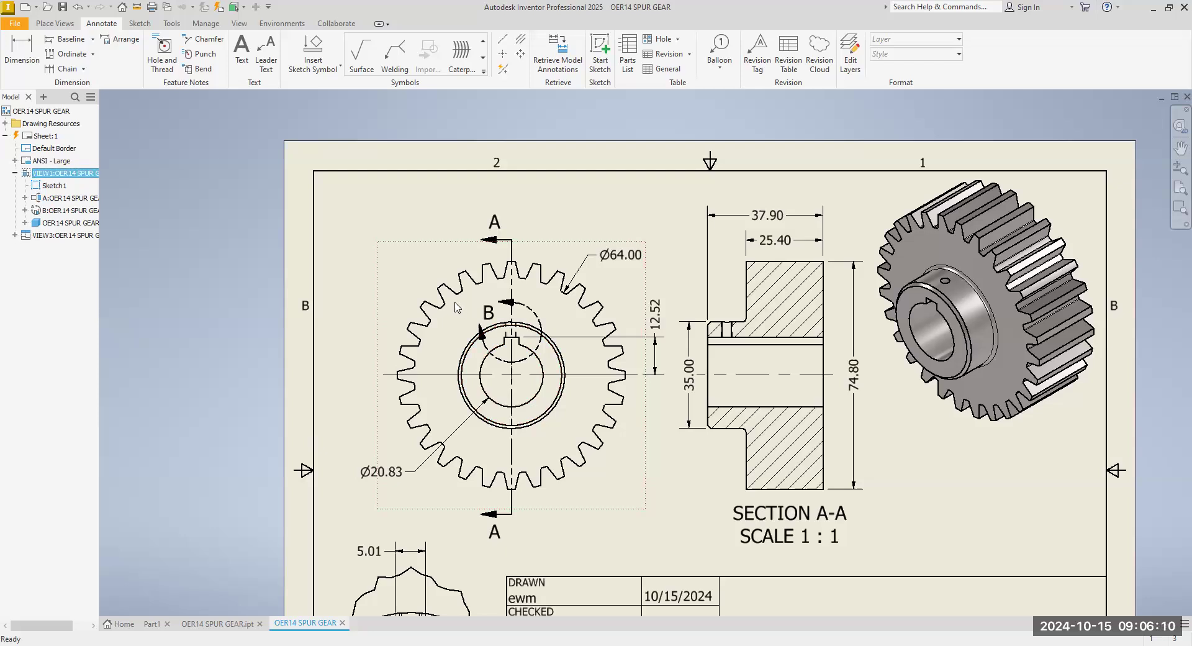
scroll(485, 289, "up", 2)
scroll(485, 289, "up", 2)
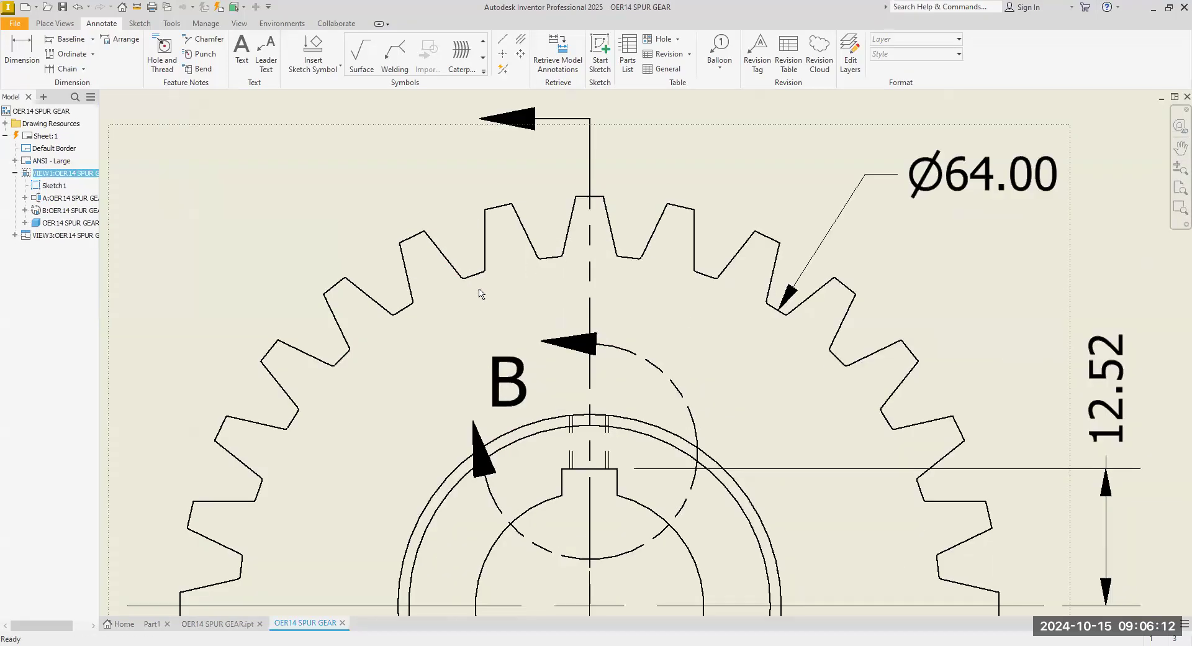
scroll(468, 303, "down", 5)
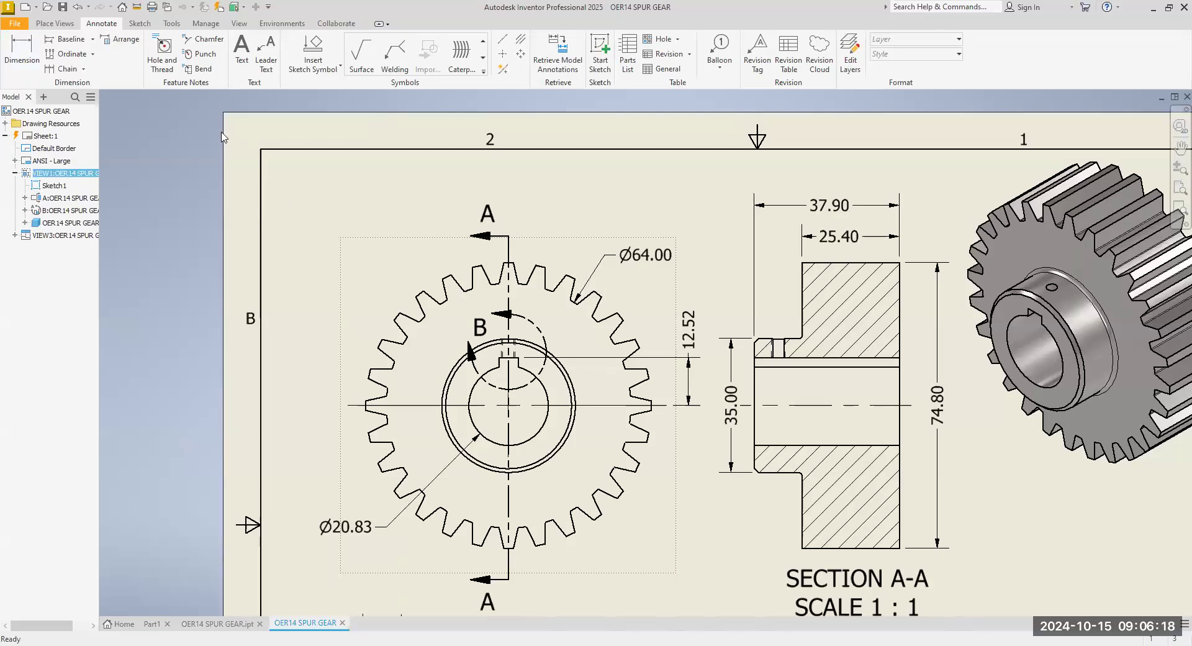
left_click(33, 59)
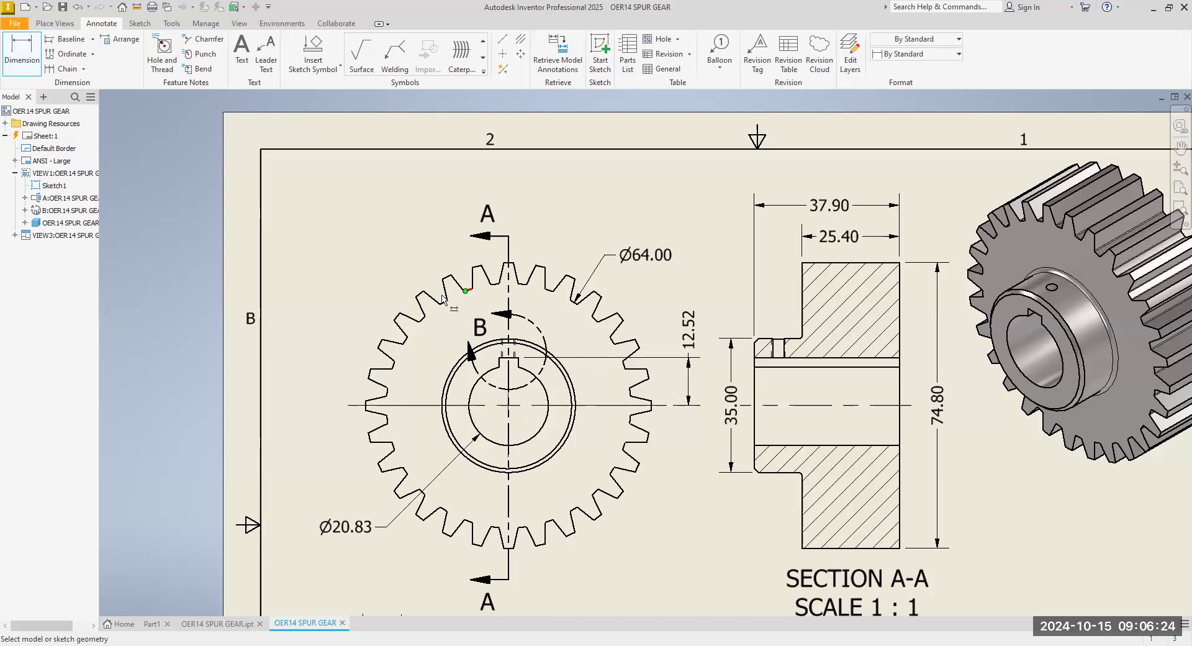
scroll(441, 304, "up", 10)
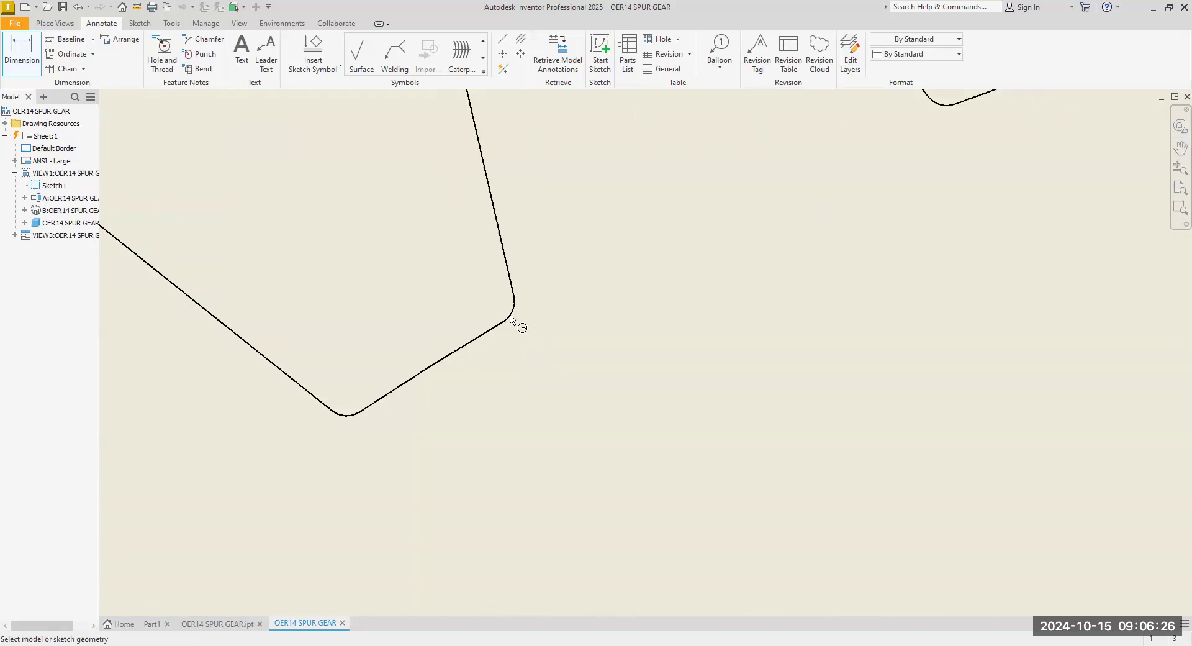
scroll(515, 314, "up", 5)
left_click(513, 314)
scroll(490, 298, "down", 10)
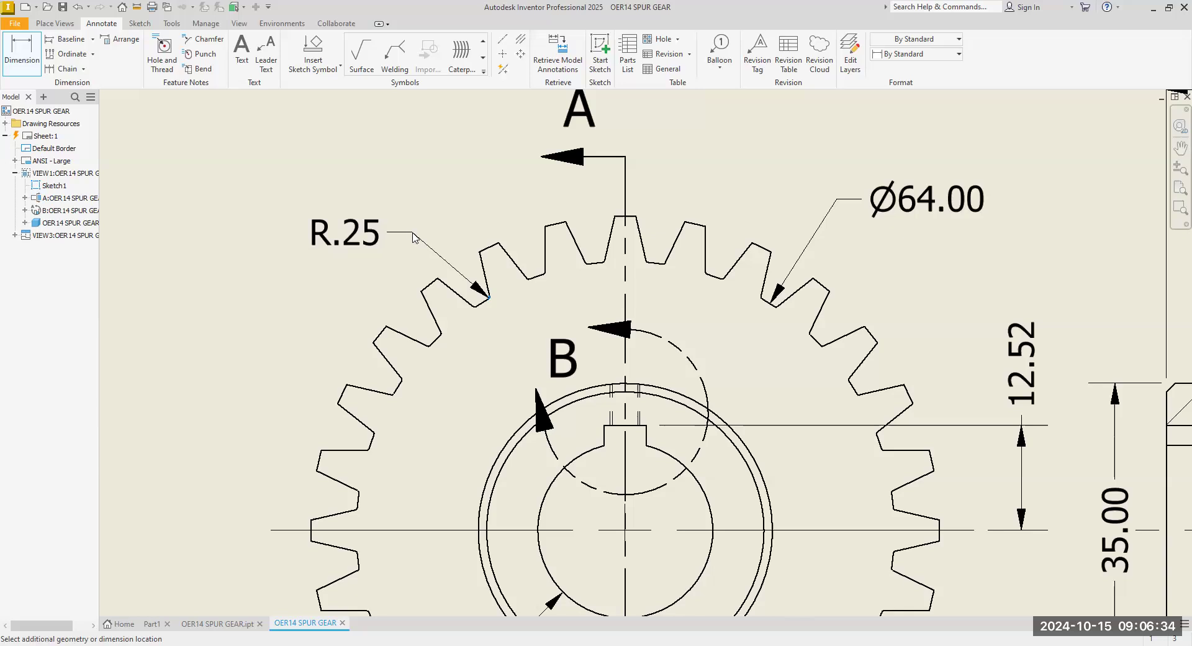
left_click(414, 237)
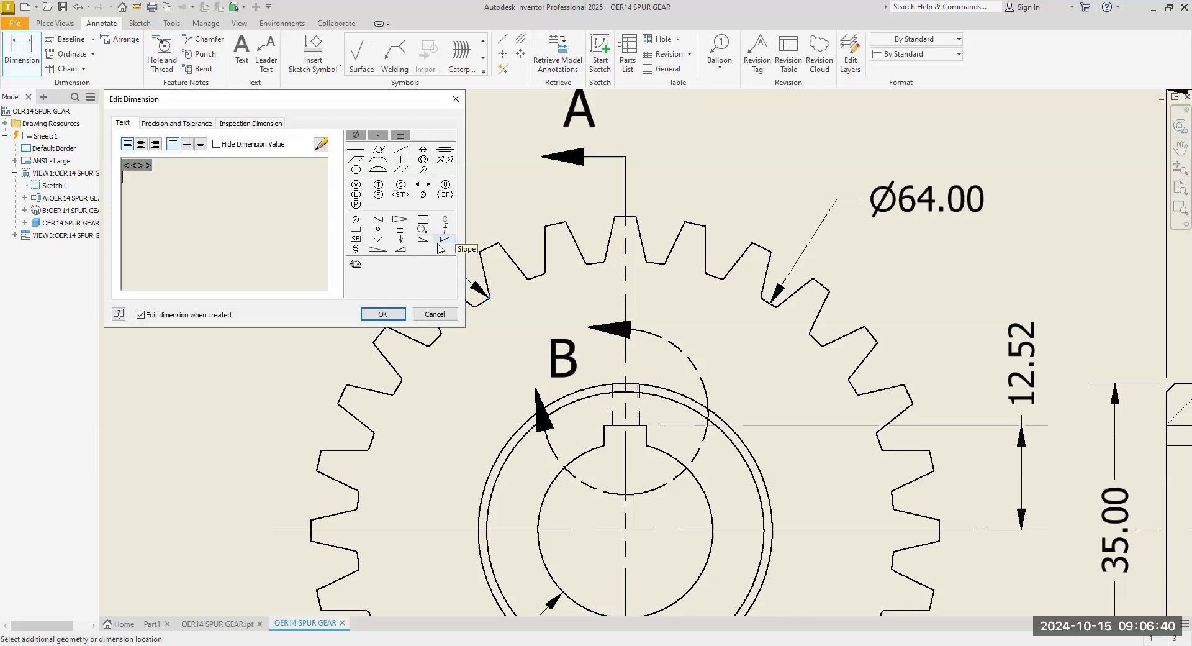
Add the text "TYP FILLET RADIUS" below the fillet radius value, split into two lines before "RADIUS".
type("FILLET")
key("BackSpace")
key("BackSpace")
key("BackSpace")
key("BackSpace")
key("BackSpace")
type("TYP FILLET RADIUS")
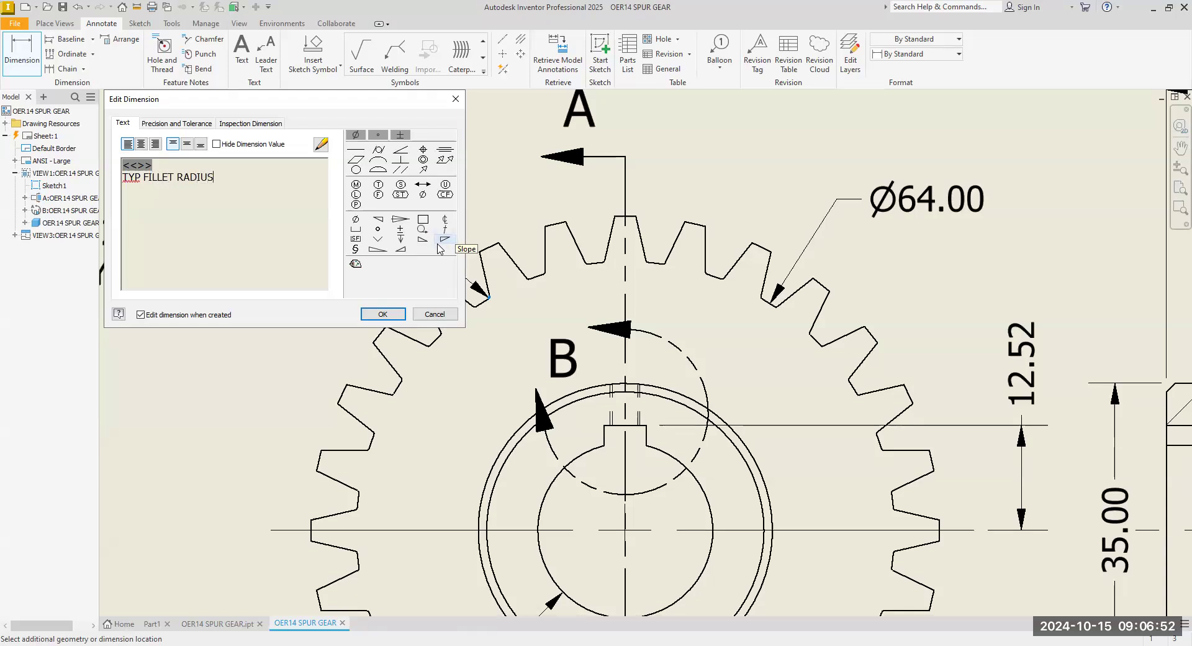
key("BackSpace")
key("BackSpace")
key("BackSpace")
key("Return")
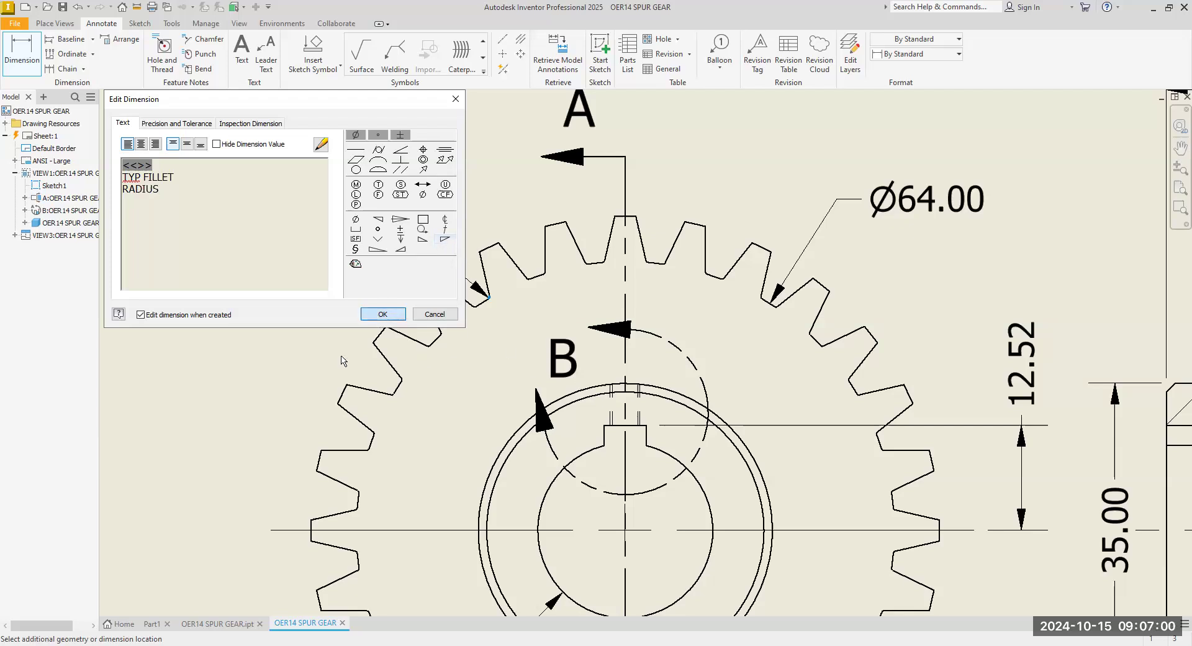
right_click(321, 214)
left_click(346, 215)
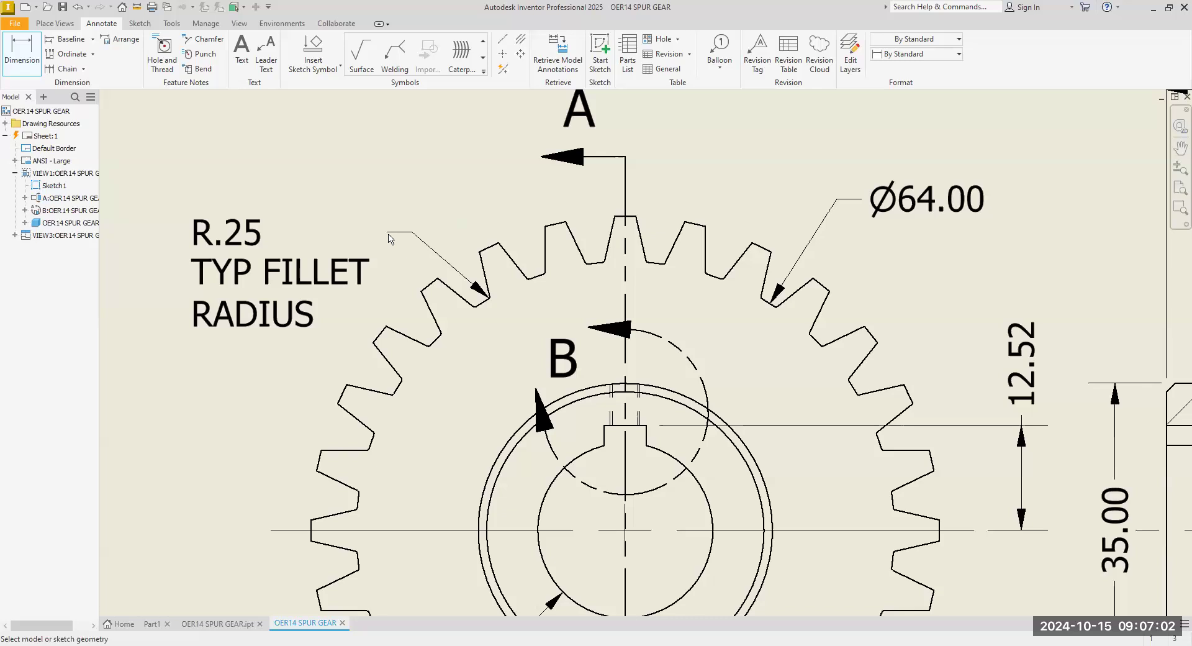
scroll(252, 238, "down", 5)
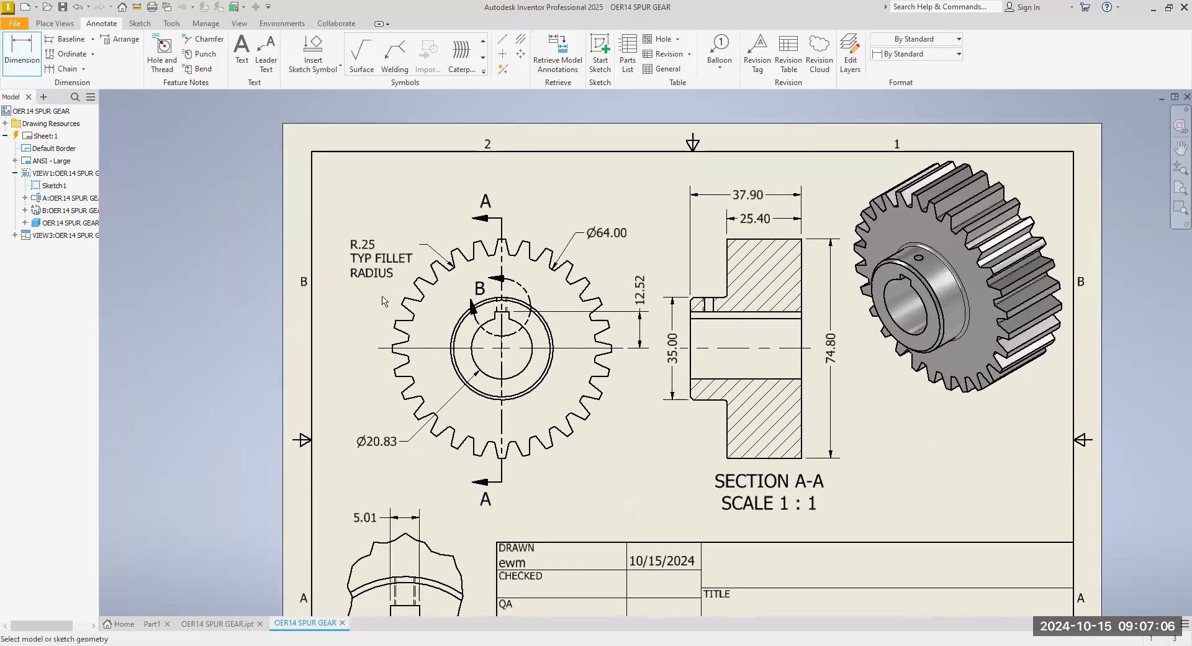
Rearrange the tooth fillet radius note so "TYP FILLET" follows the radius value on the first line and "RADIUS" sits on the second.
scroll(384, 301, "up", 3)
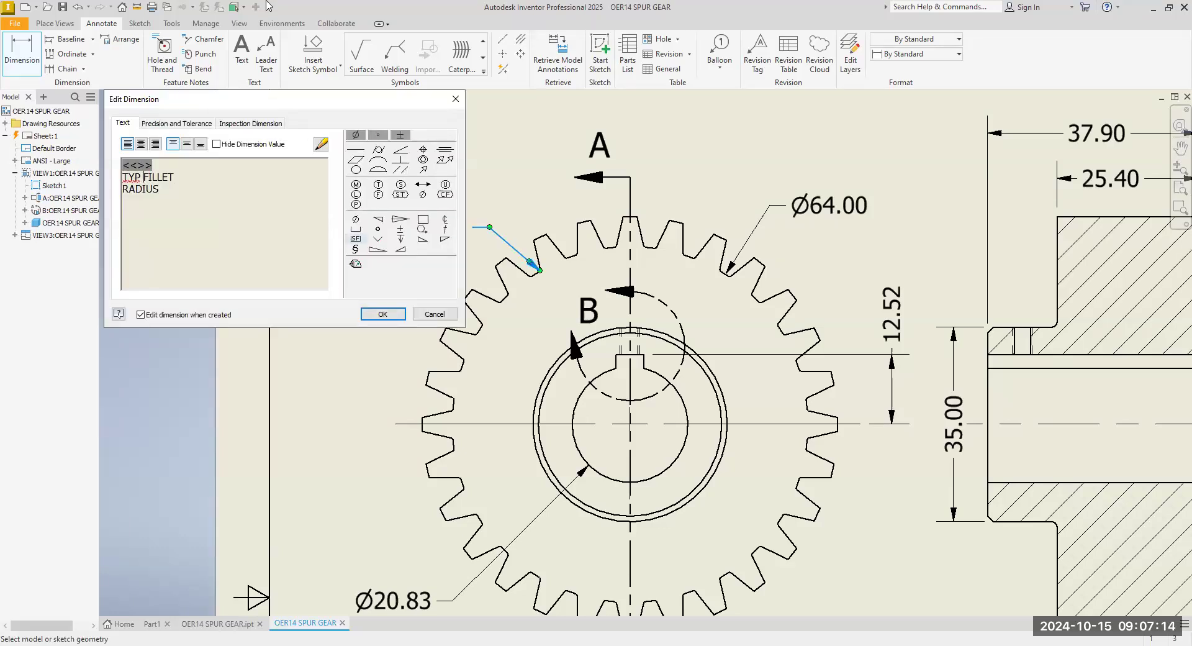
key("Delete")
key("BackSpace")
key("BackSpace")
key("BackSpace")
type("U")
key("BackSpace")
key("BackSpace")
type("YP ")
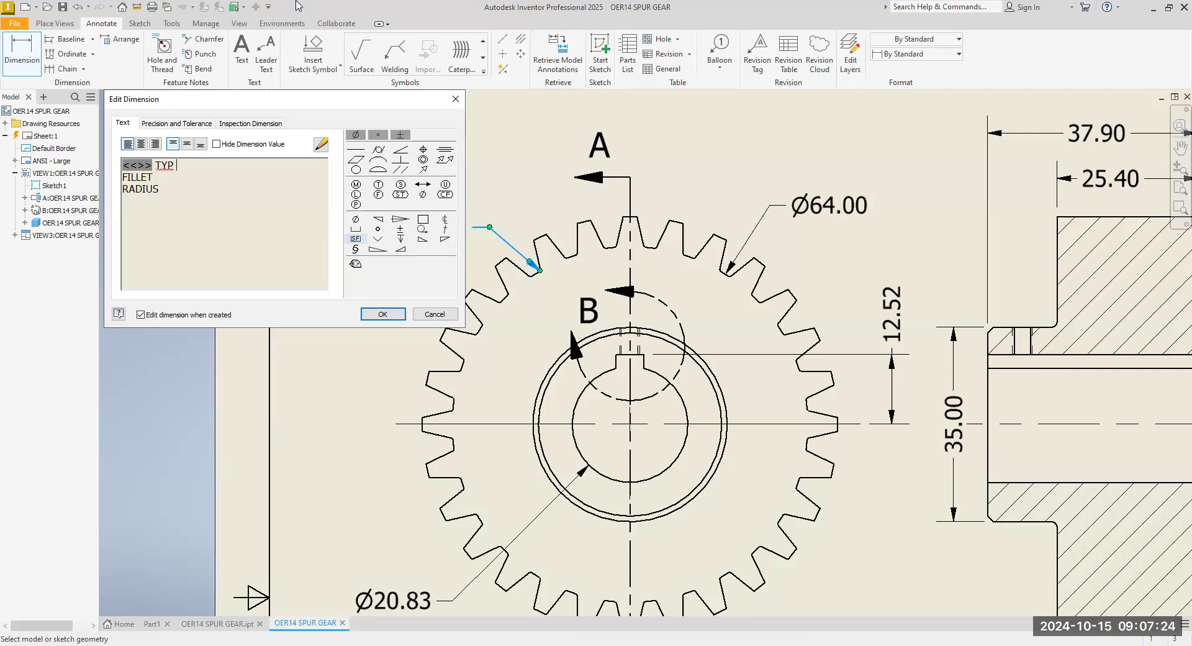
type("FILLET")
left_click_drag(178, 191, 112, 180)
key("BackSpace")
type("RADIUS")
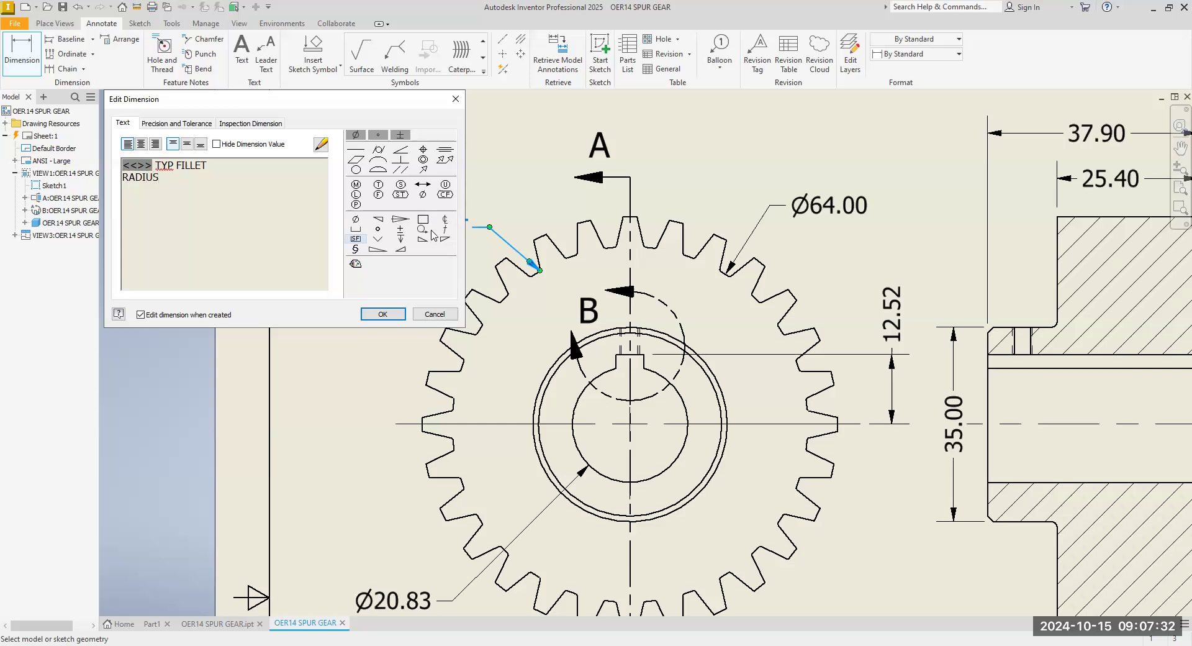
left_click(384, 315)
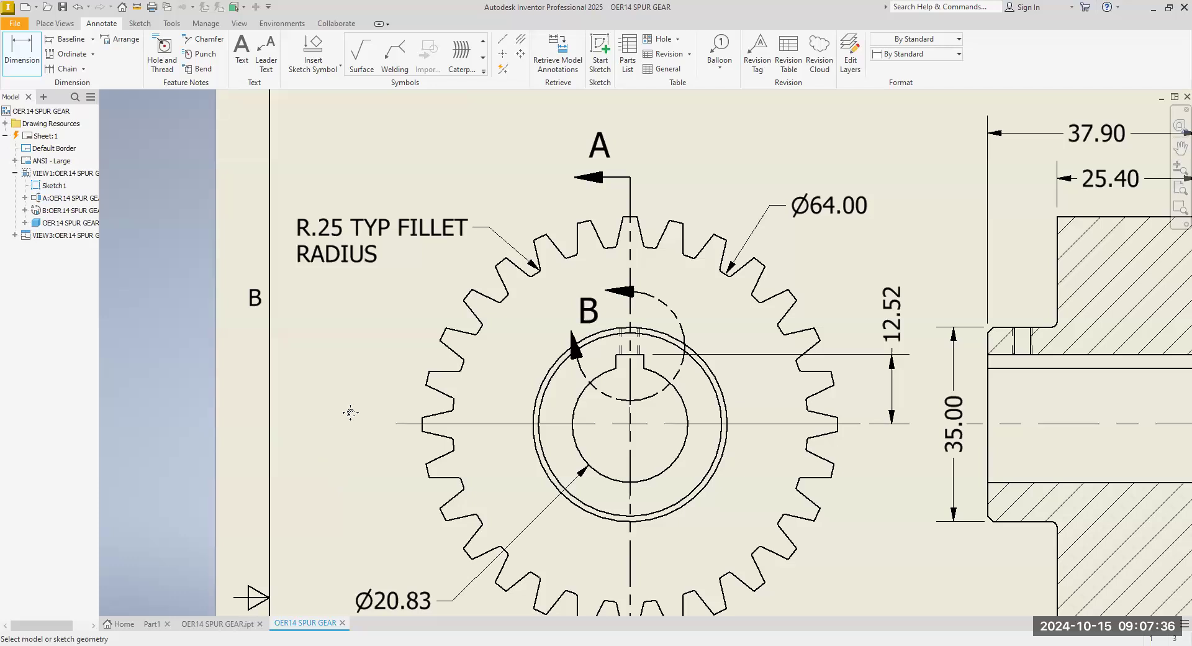
Add a bisecting centerline to the threaded hole in detail view B, between its two outer hidden thread lines.
scroll(354, 415, "down", 2)
scroll(360, 415, "up", 3)
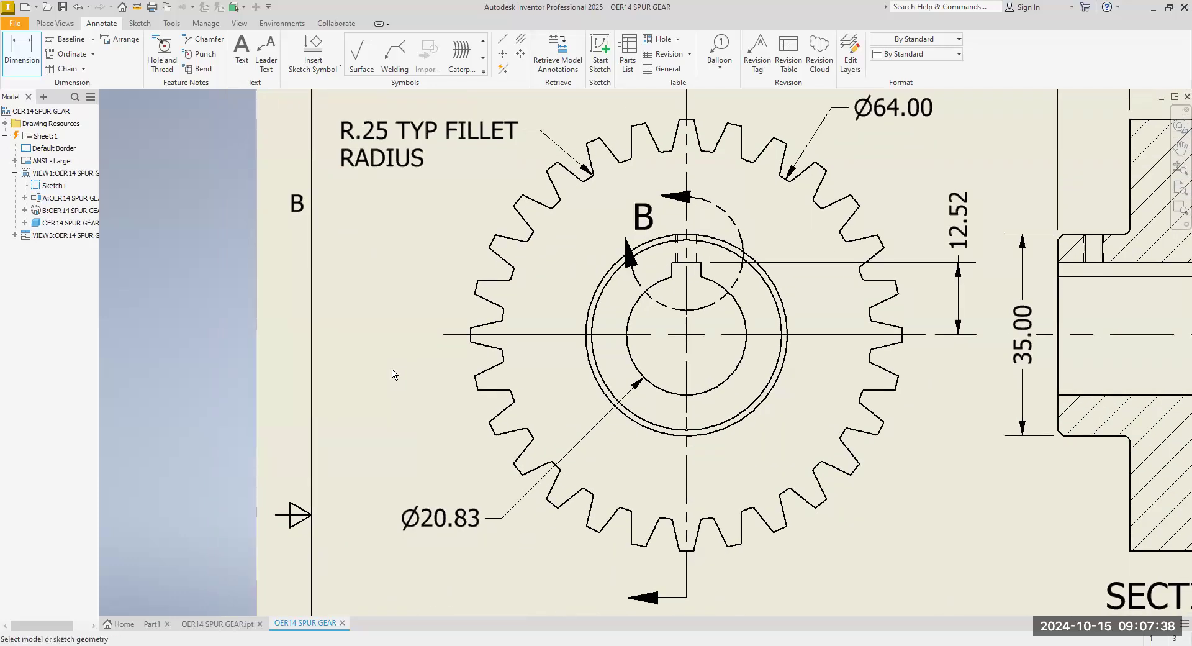
scroll(394, 391, "down", 5)
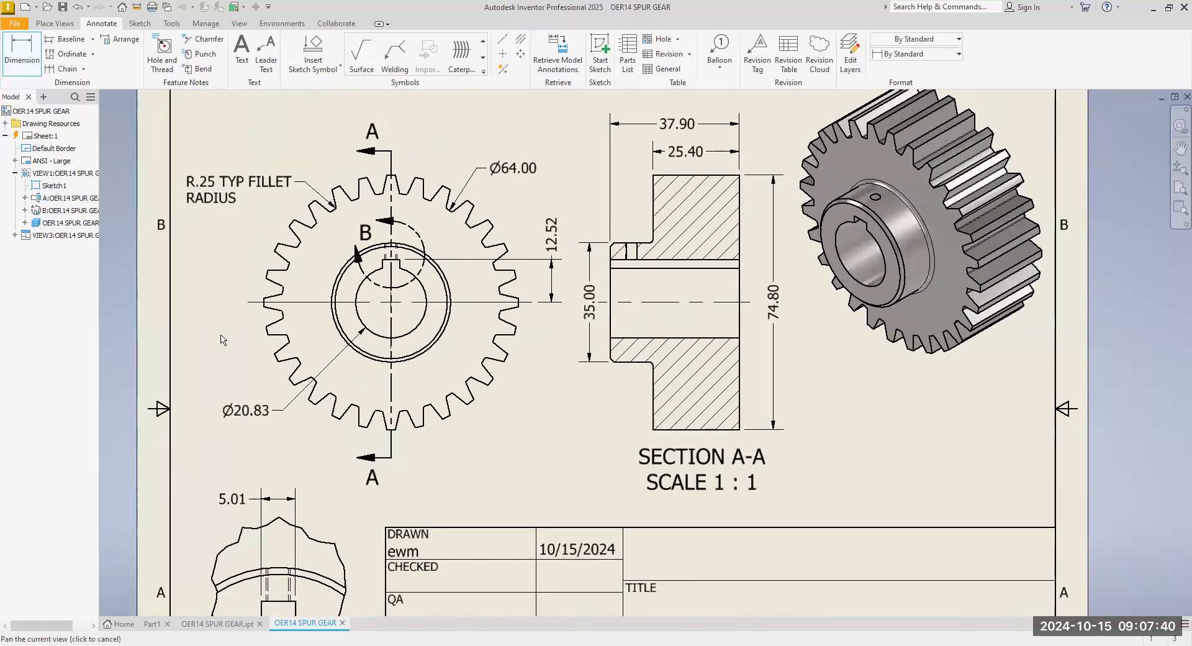
middle_click_drag(303, 350, 317, 293)
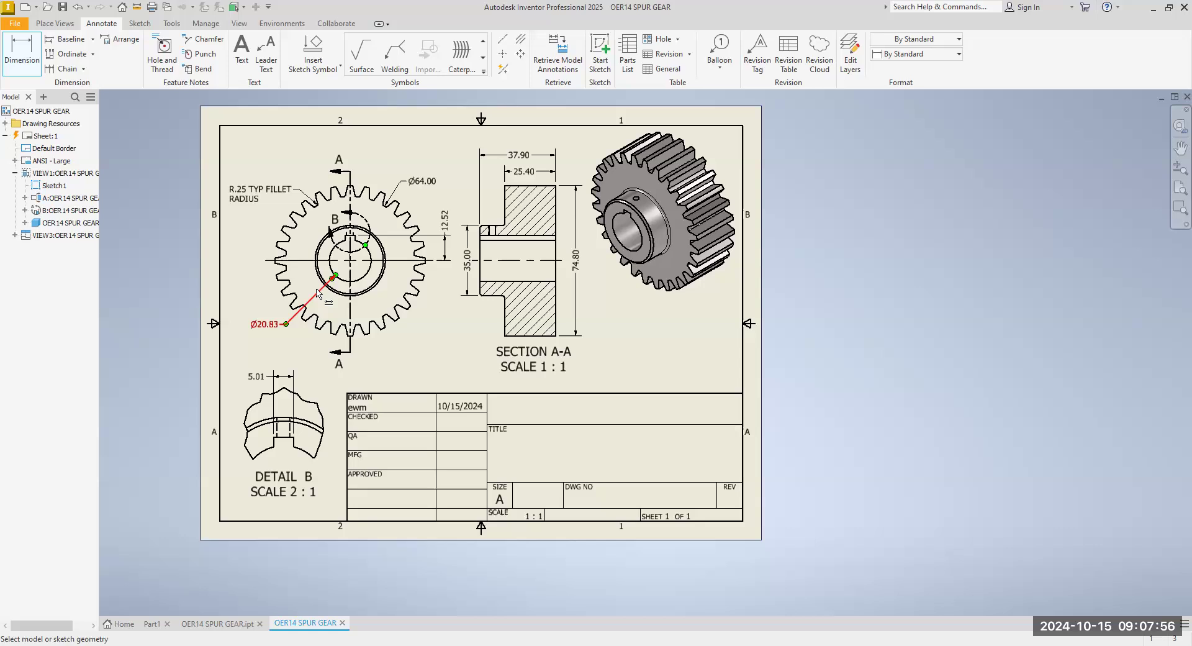
middle_click_drag(360, 375, 410, 335)
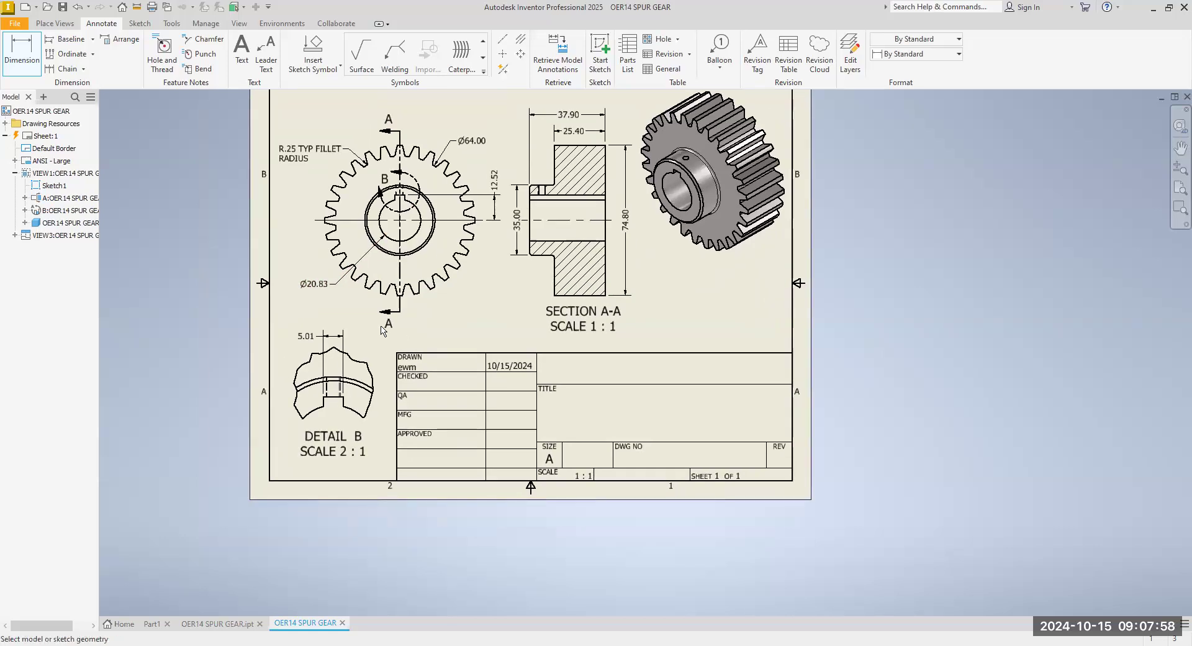
scroll(327, 390, "up", 5)
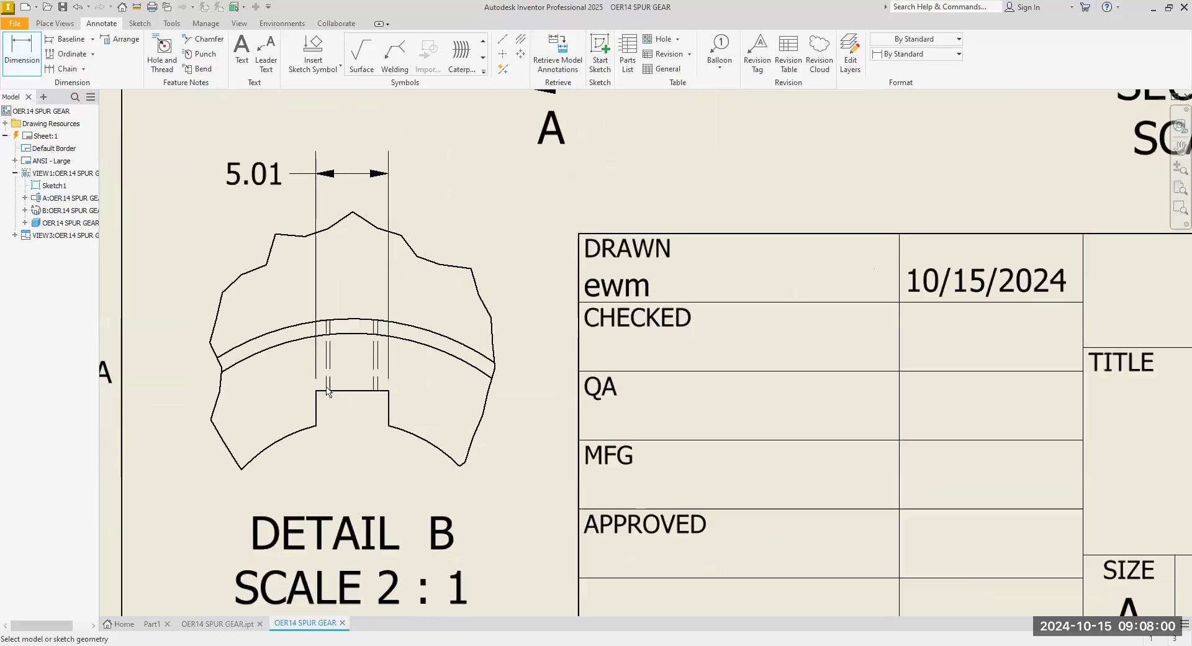
scroll(327, 390, "up", 2)
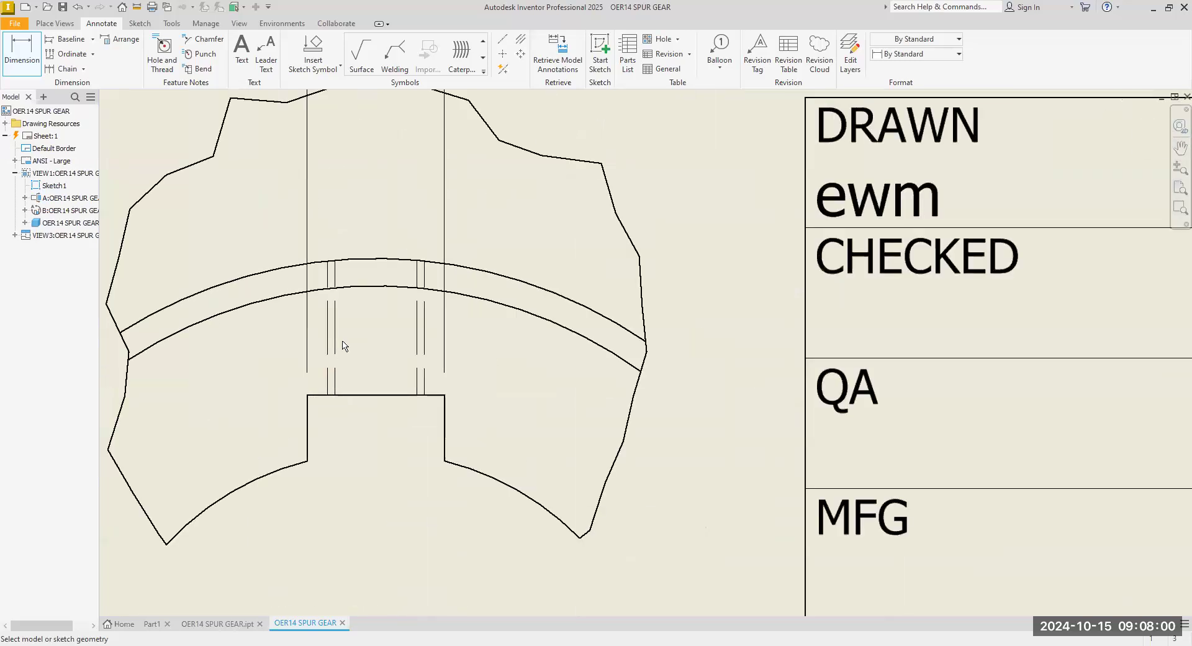
left_click(522, 40)
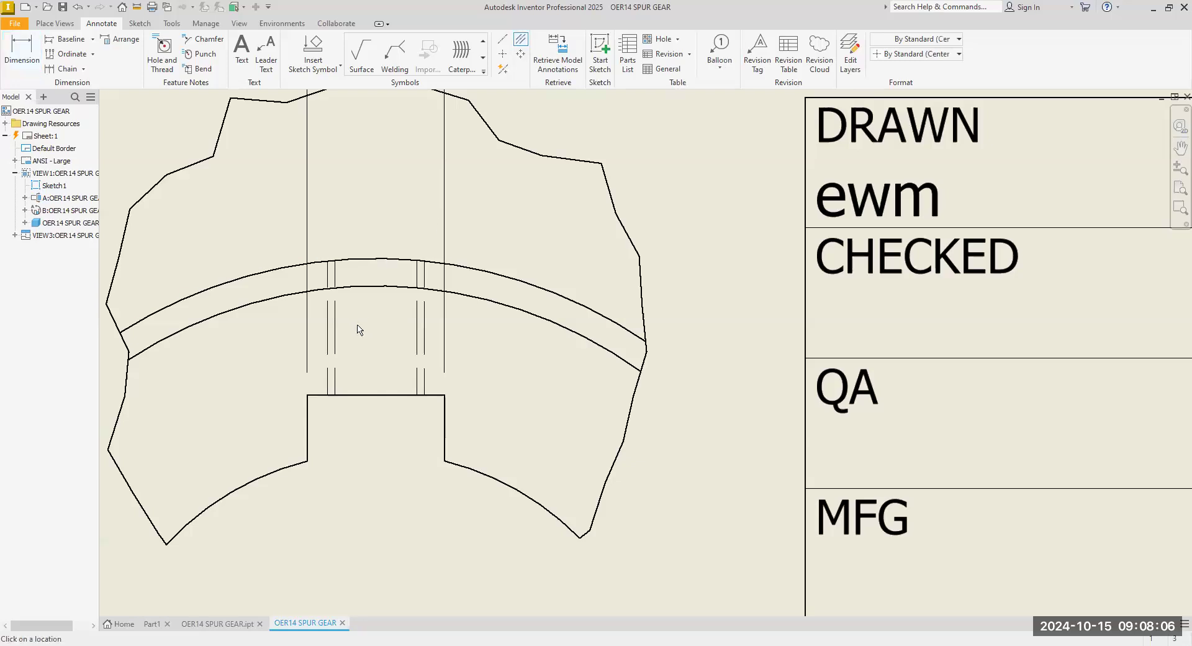
scroll(358, 329, "up", 2)
left_click(300, 331)
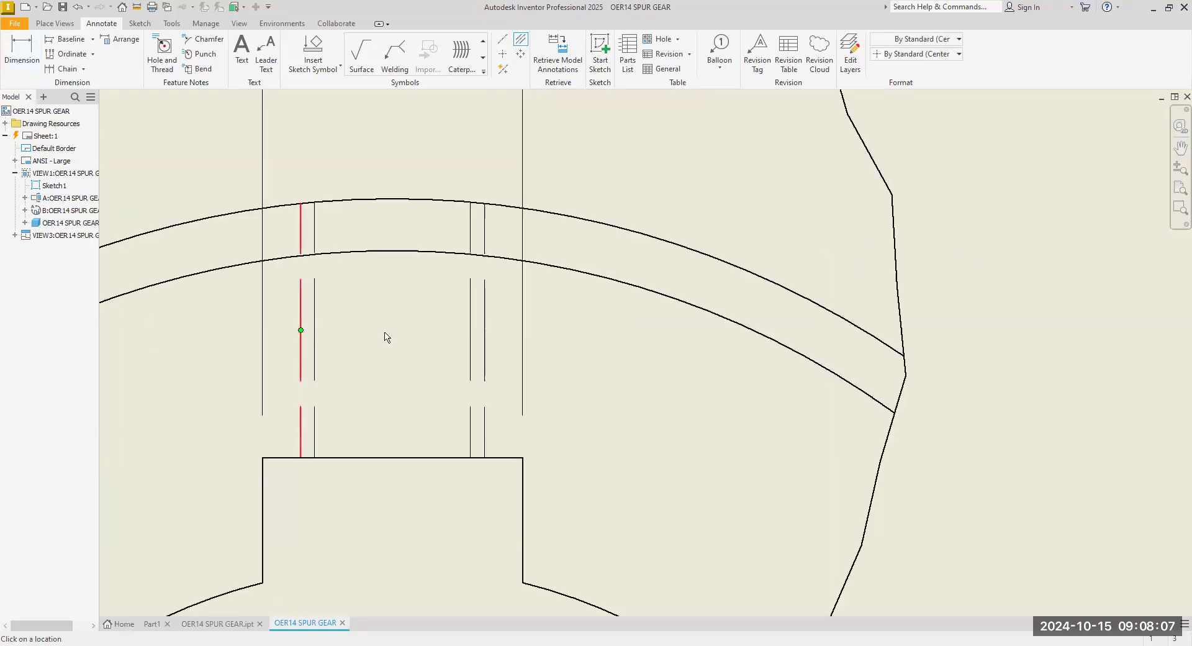
left_click(479, 342)
scroll(431, 425, "down", 1)
scroll(430, 423, "down", 4)
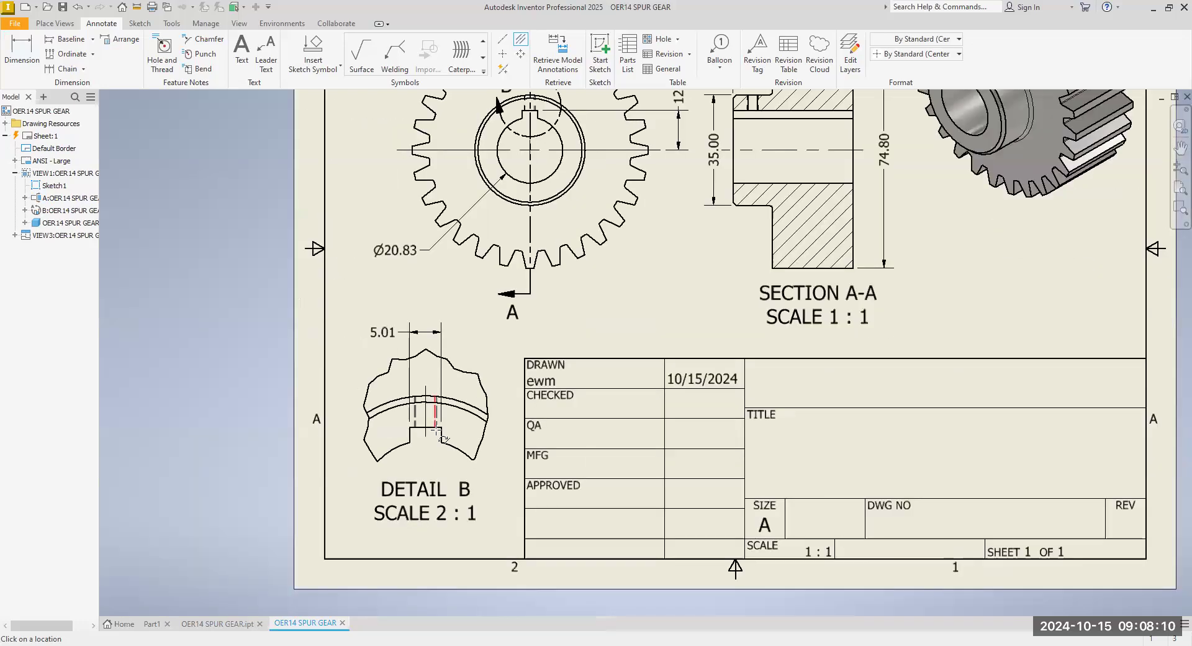
Add a bisecting centerline to the threaded set screw hole in the hub of section view A-A.
middle_click_drag(529, 367, 532, 397)
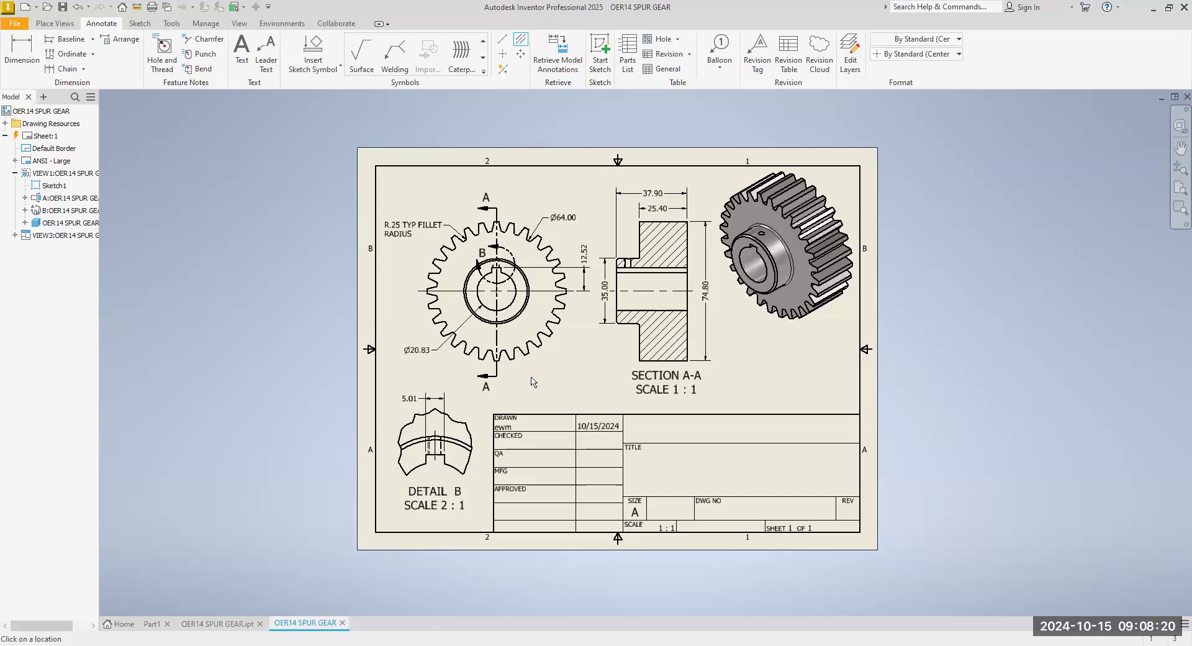
scroll(629, 264, "up", 5)
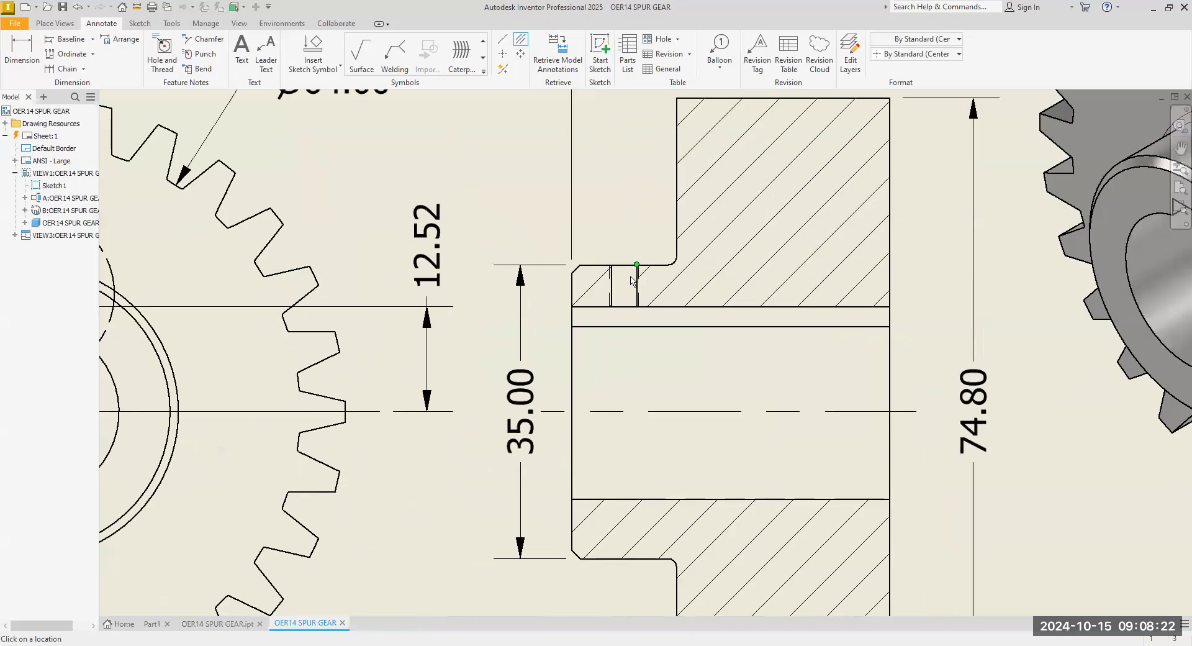
scroll(631, 281, "up", 2)
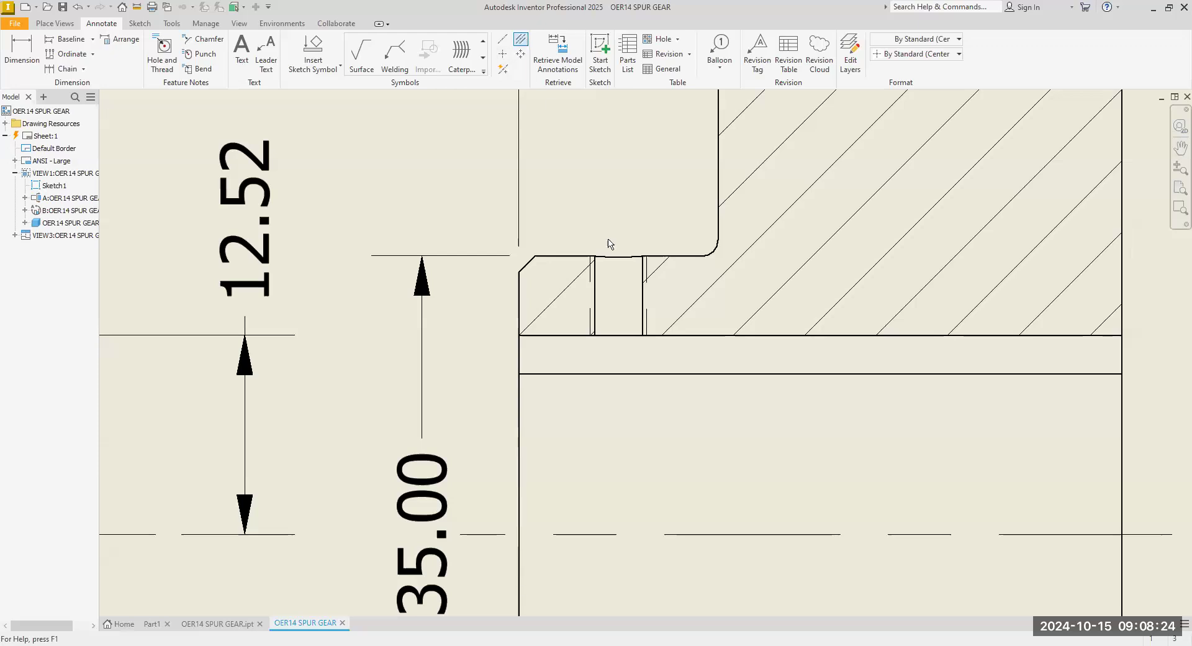
scroll(591, 296, "up", 2)
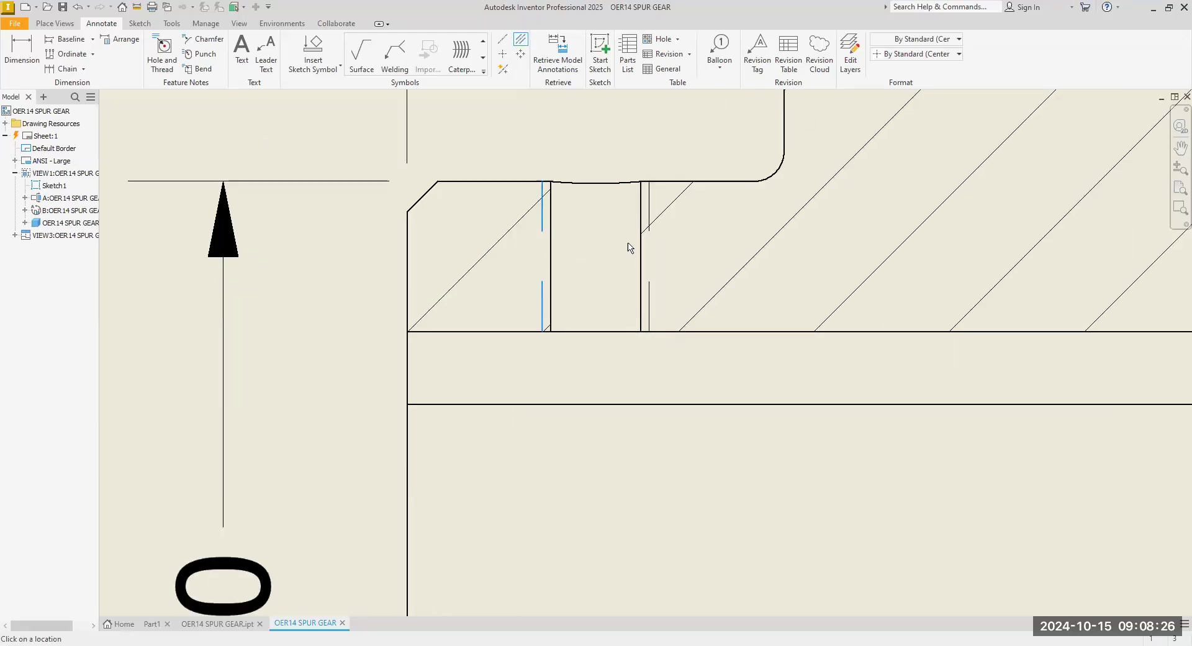
scroll(622, 467, "down", 3)
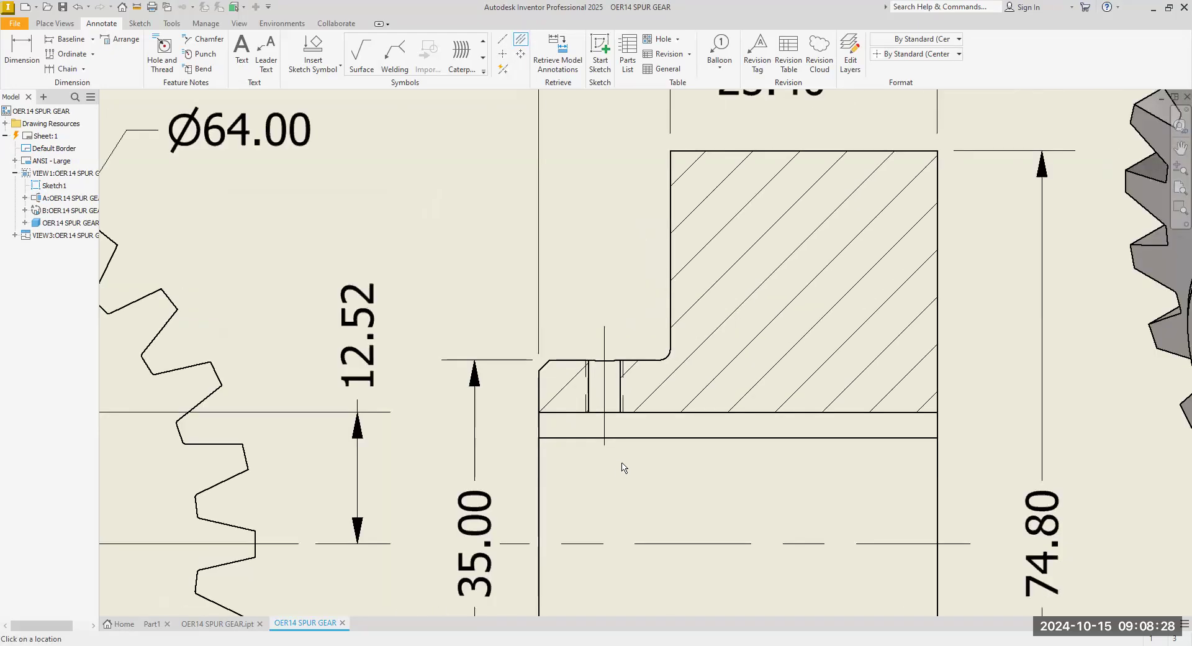
scroll(624, 467, "down", 2)
scroll(600, 407, "up", 1)
scroll(599, 372, "down", 2)
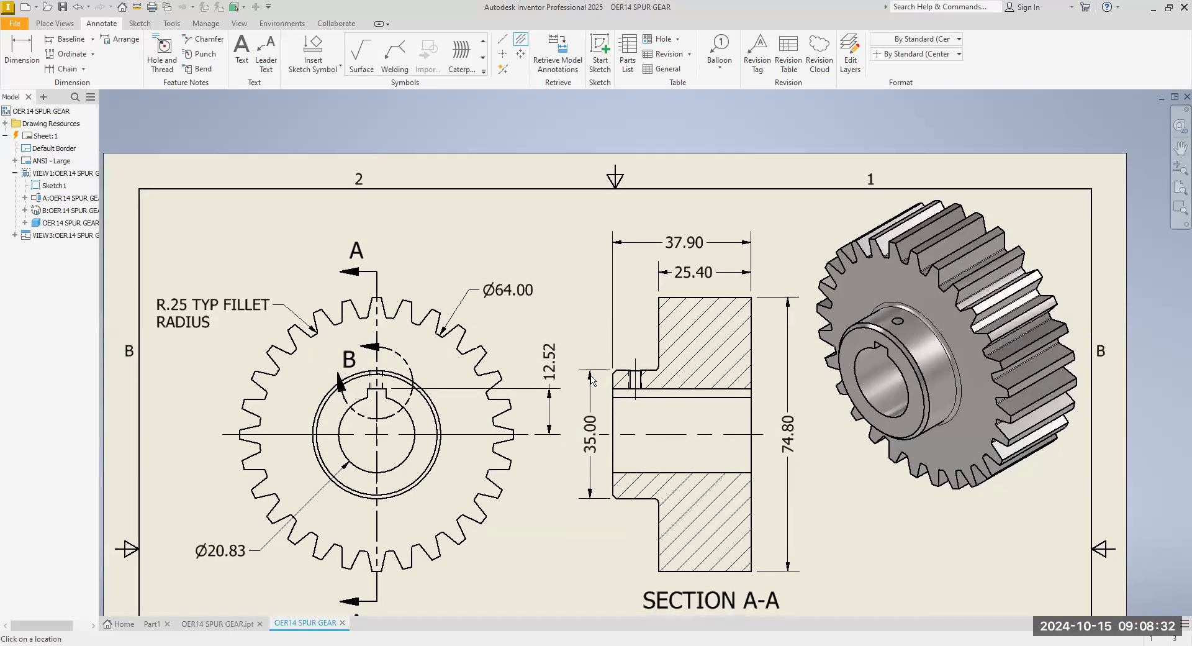
mouse_move(582, 482)
middle_mouse_down()
mouse_move(589, 320)
mouse_move(662, 208)
middle_mouse_up()
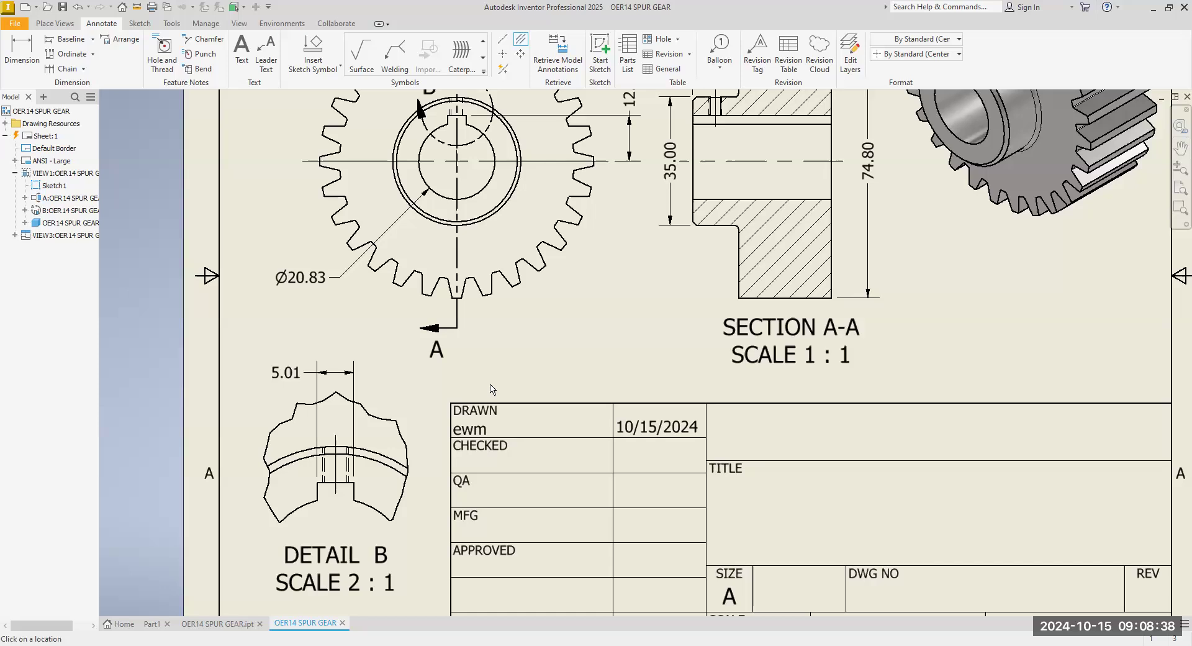
middle_click_drag(534, 364, 544, 541)
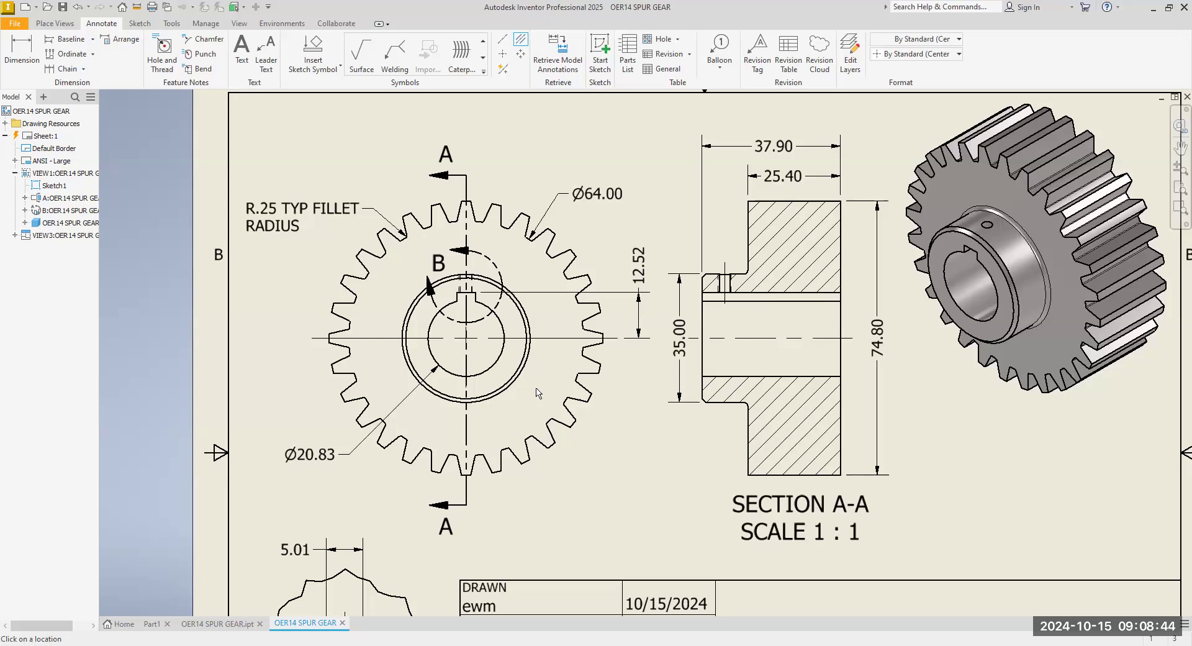
scroll(529, 388, "down", 1)
middle_click_drag(529, 388, 539, 395)
scroll(537, 395, "up", 1)
scroll(553, 339, "down", 2)
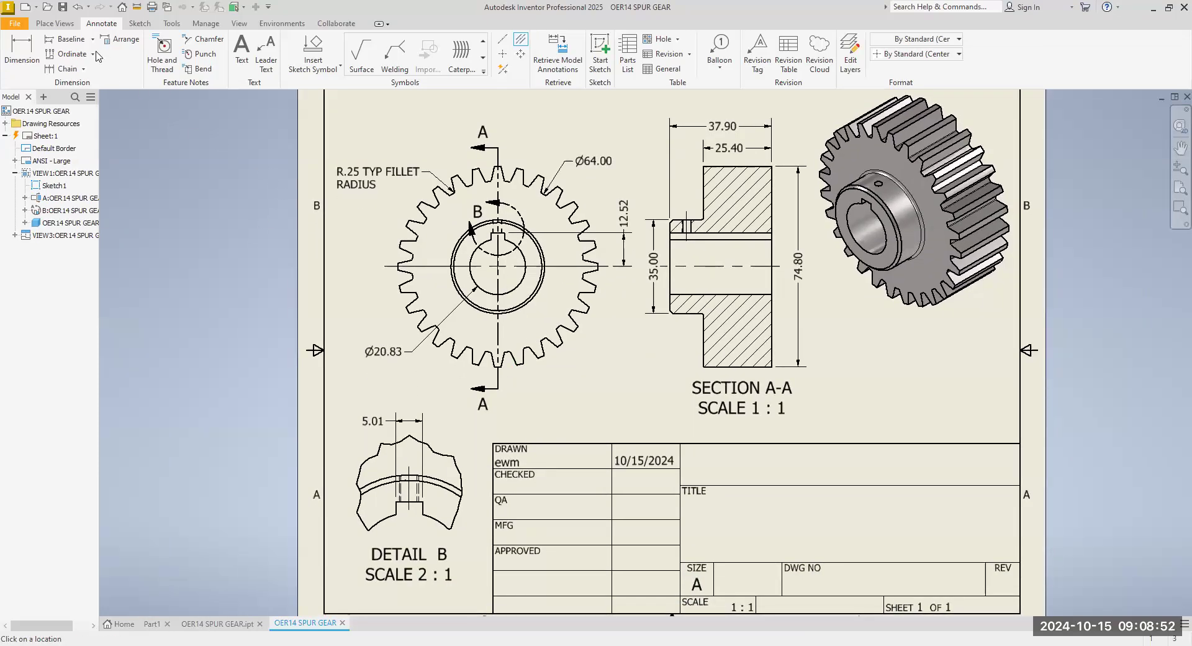
left_click(266, 65)
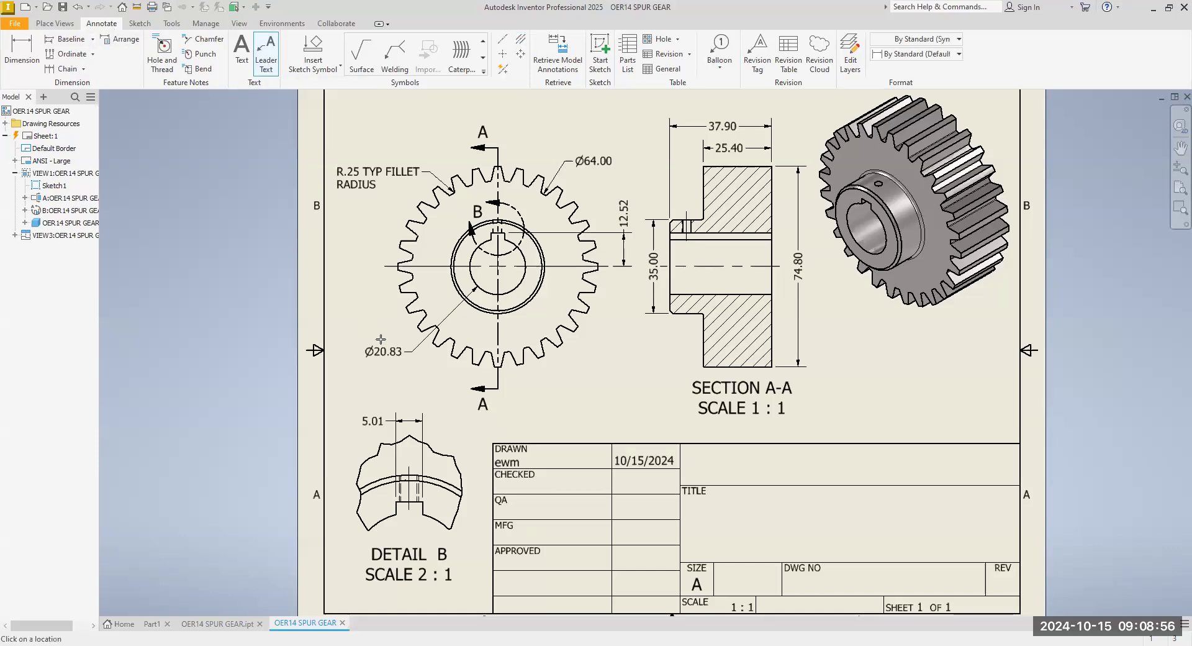
scroll(412, 447, "up", 3)
scroll(411, 491, "up", 2)
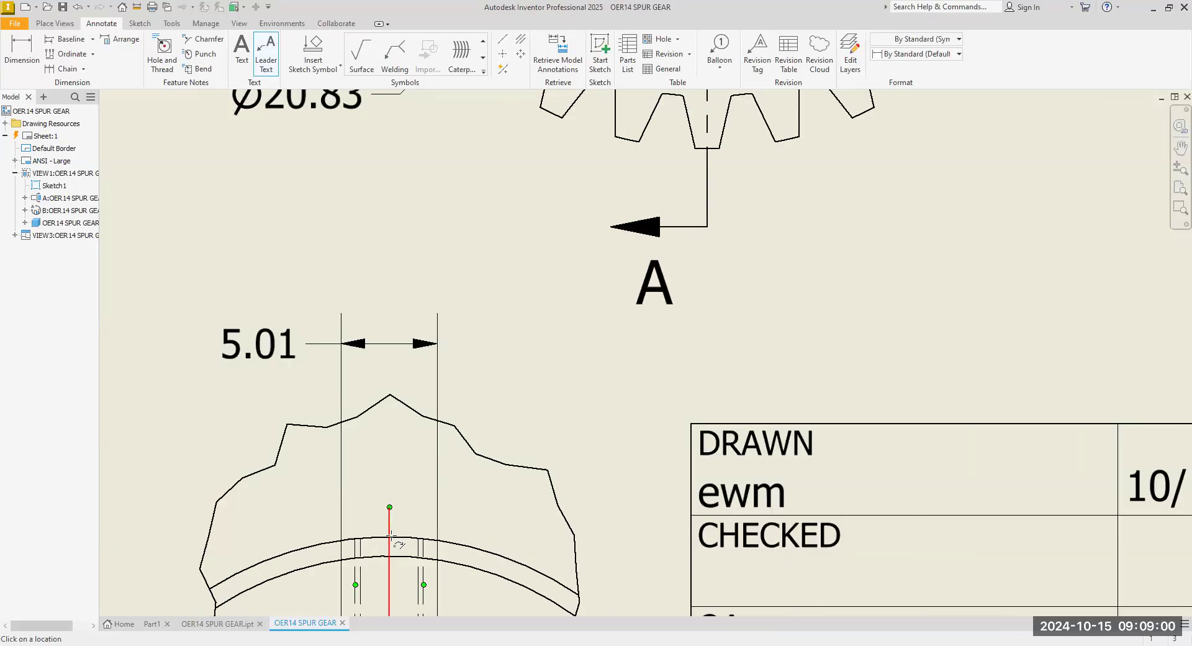
left_click(390, 523)
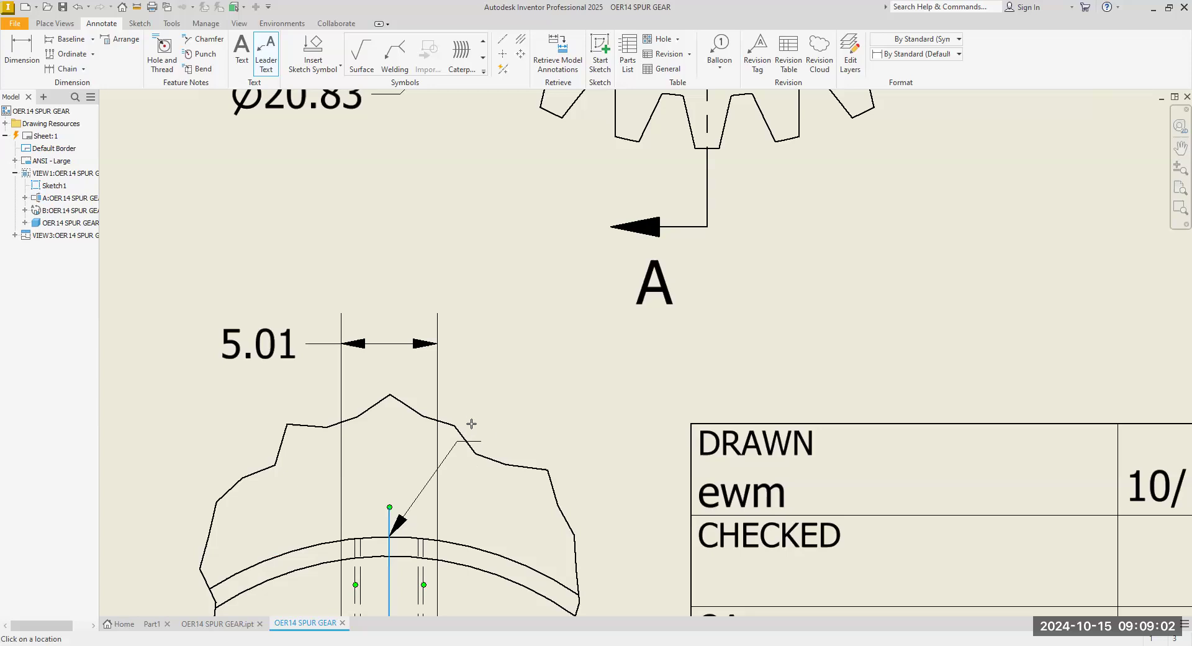
scroll(471, 426, "down", 2)
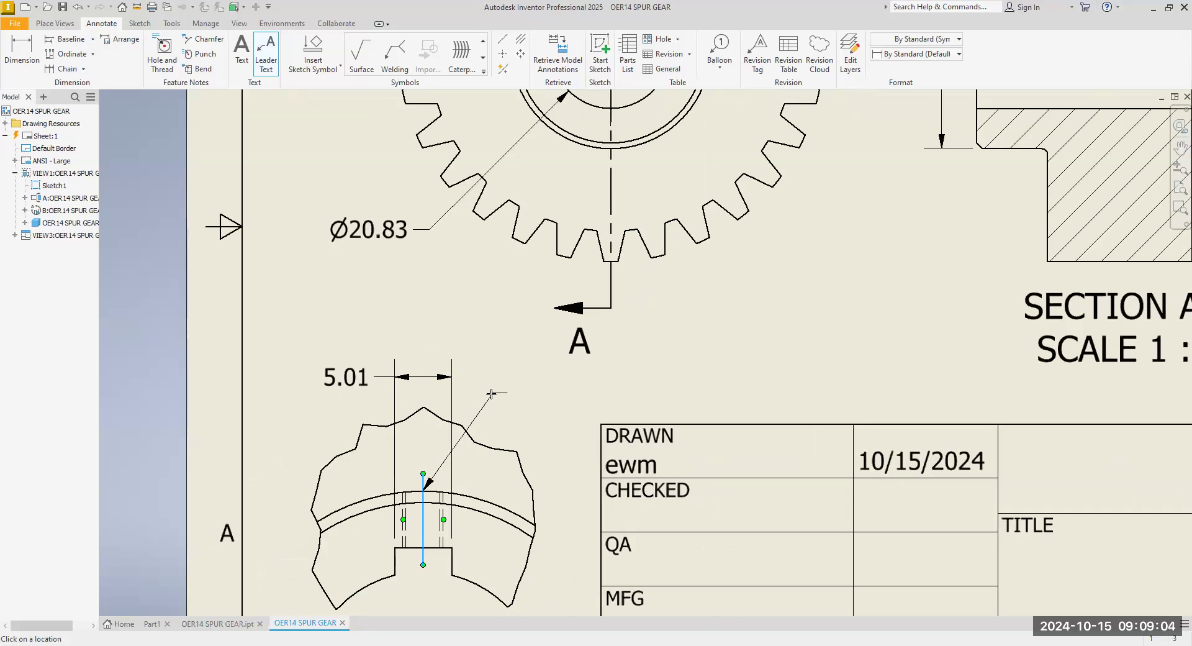
key("Escape")
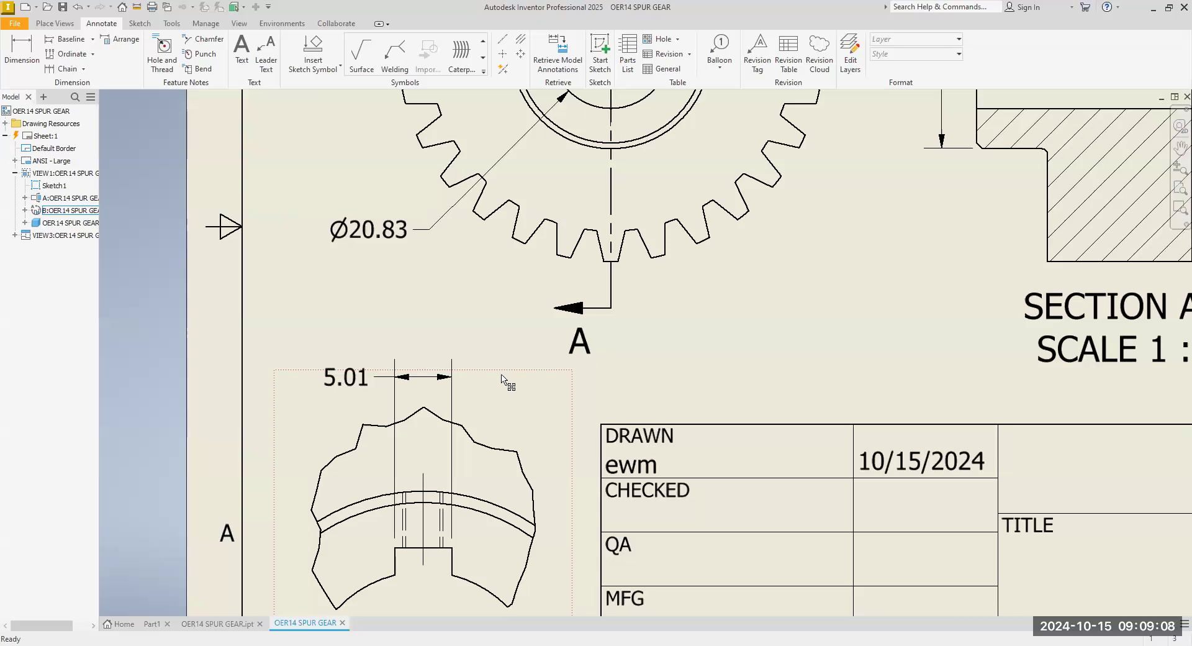
Add an M3x0.5 - 6H thread note to the hidden hole edge in the front view, placed above the fillet radius note.
middle_click_drag(459, 351, 480, 458)
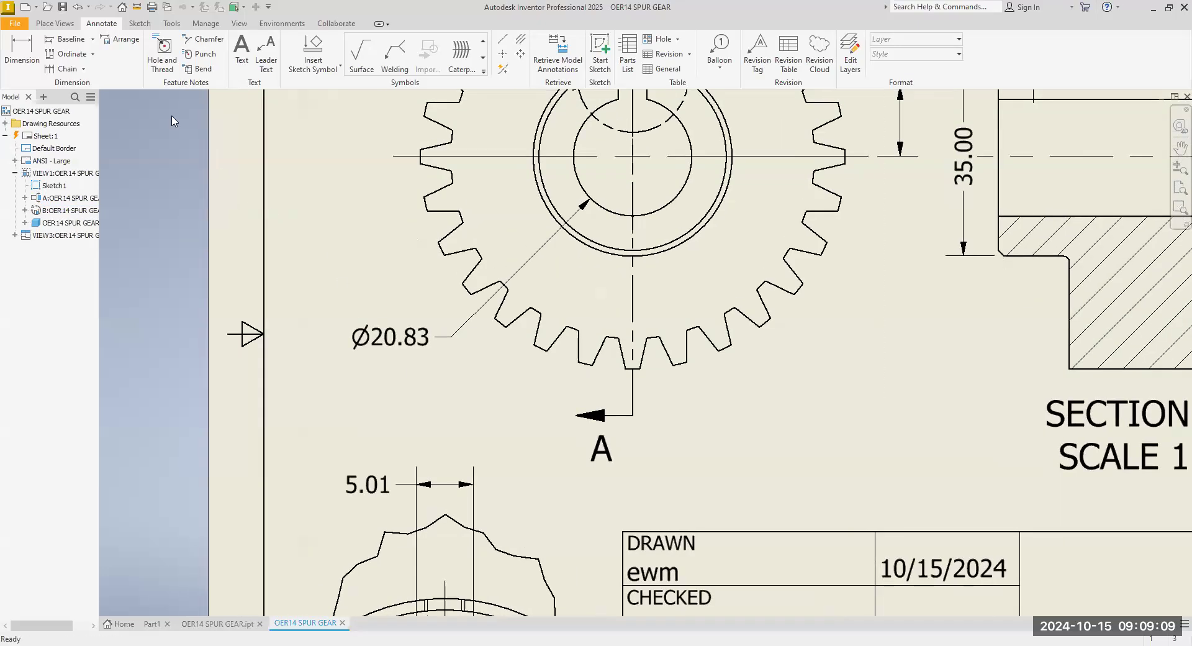
left_click(164, 68)
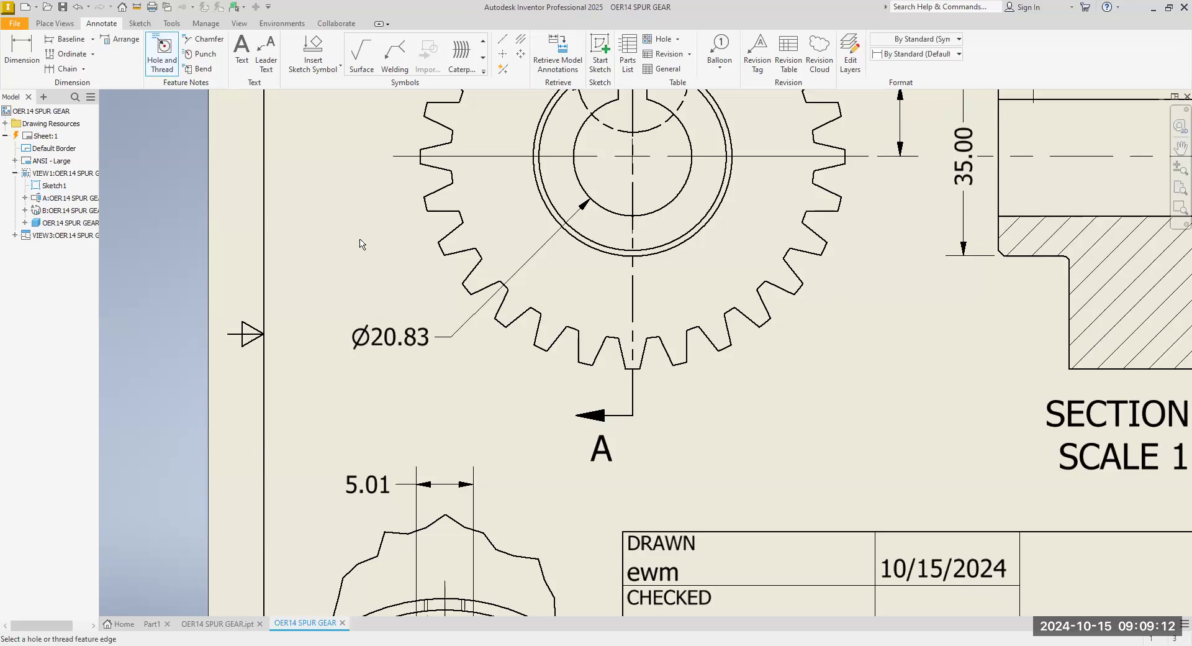
middle_click_drag(369, 281, 380, 467)
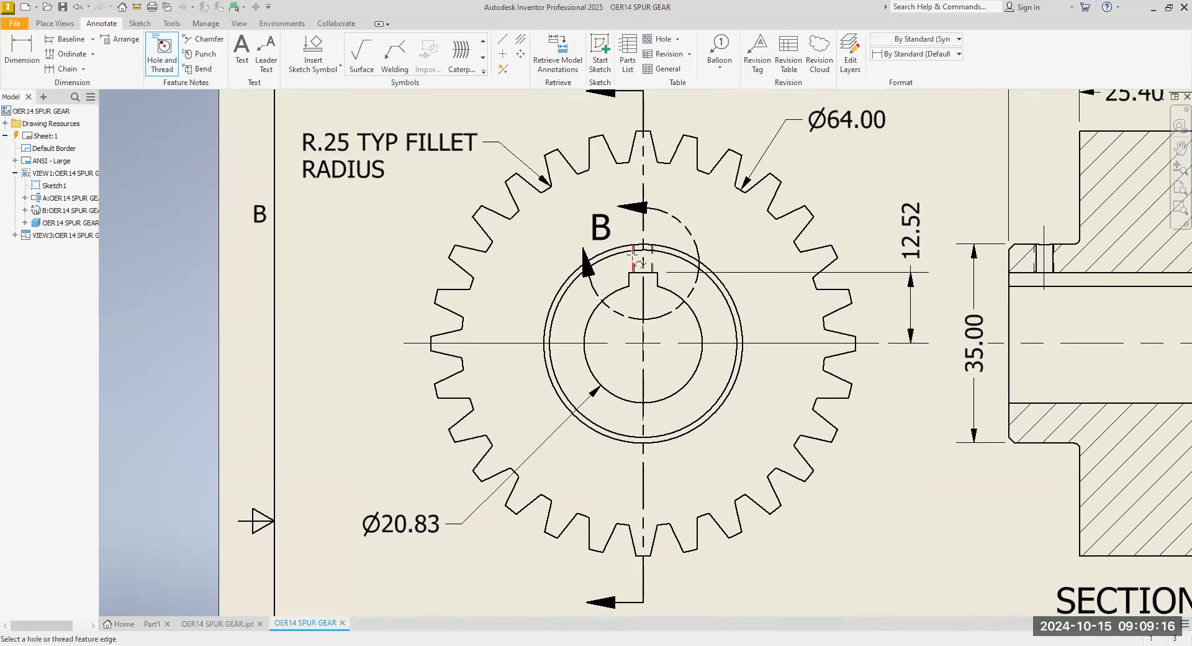
left_click(631, 252)
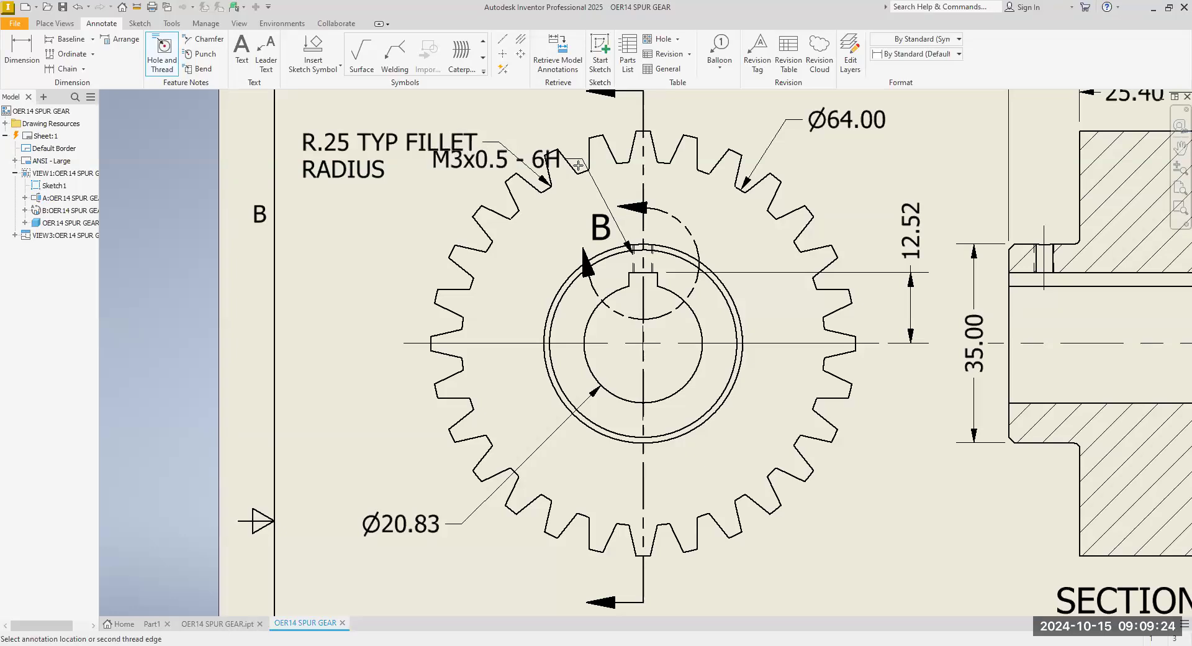
middle_click_drag(601, 239, 630, 406)
left_click(540, 226)
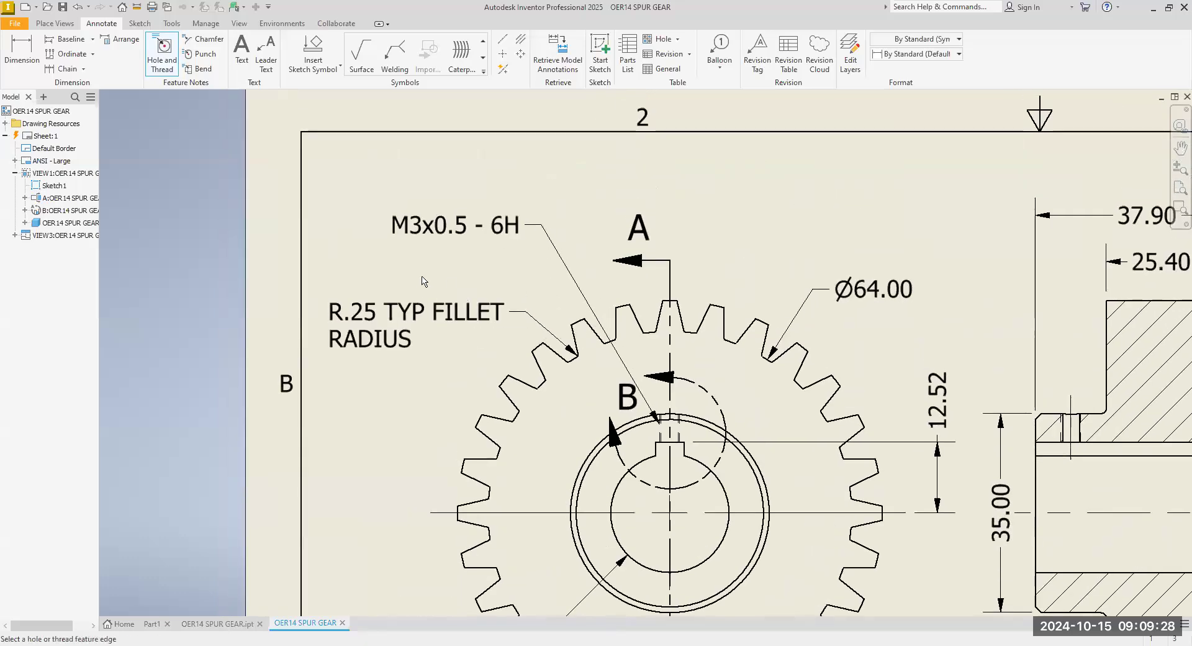
scroll(394, 435, "up", 4)
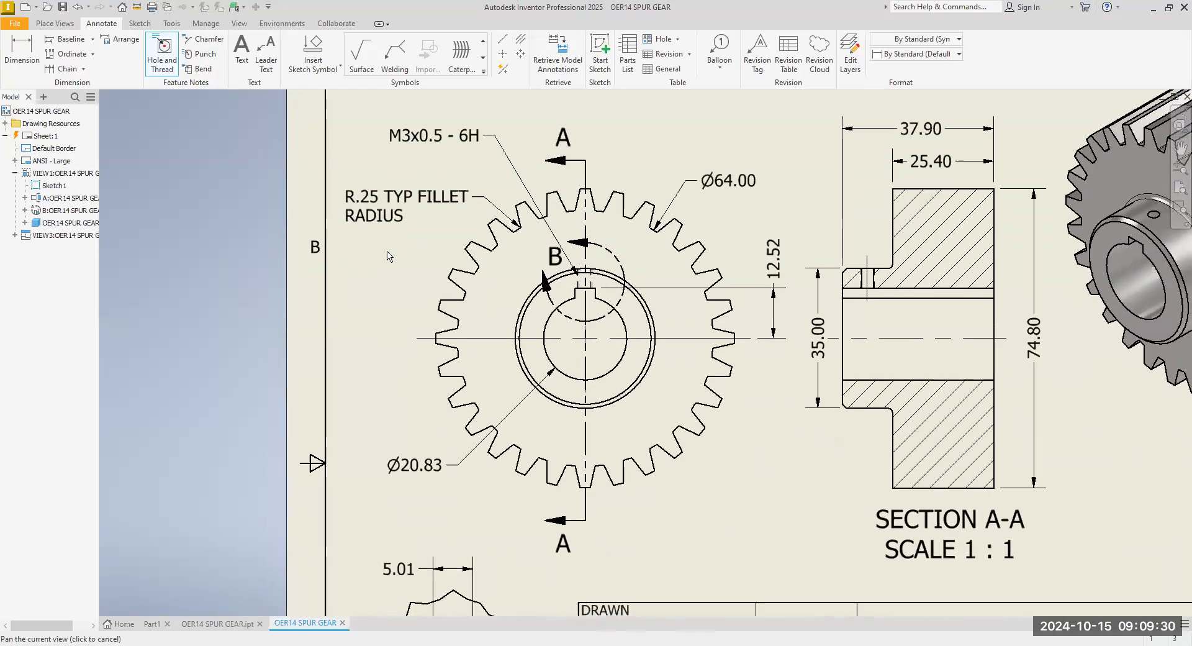
scroll(387, 313, "up", 2)
scroll(398, 339, "down", 3)
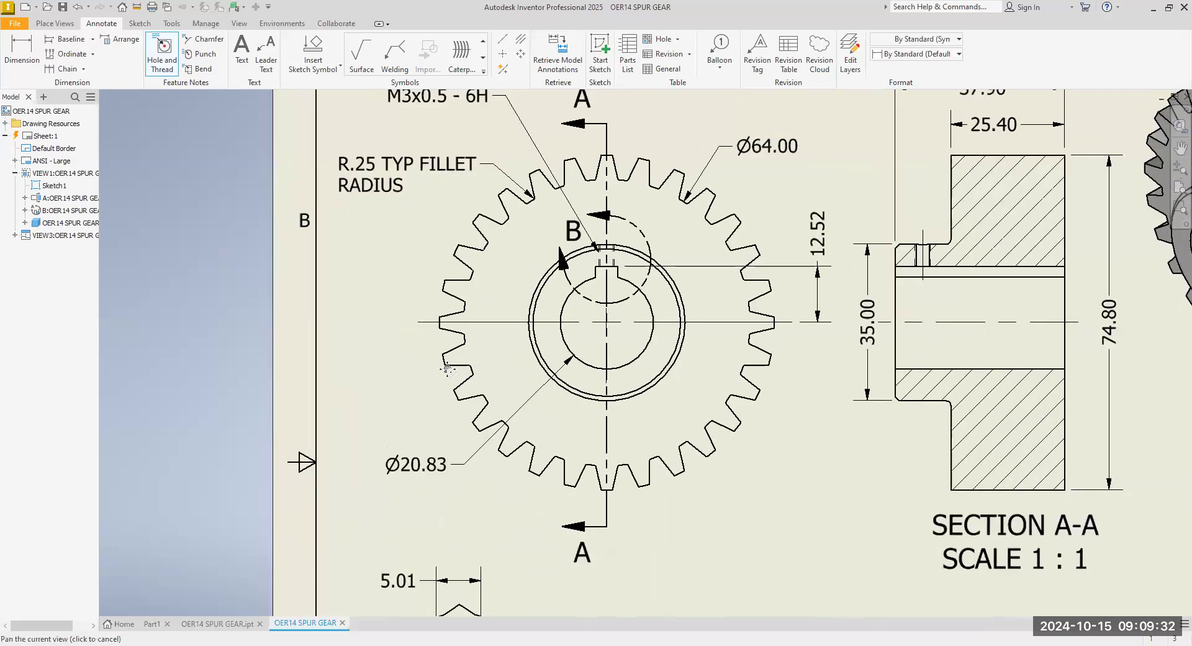
middle_click_drag(449, 362, 452, 247)
scroll(453, 310, "up", 3)
scroll(420, 241, "up", 1)
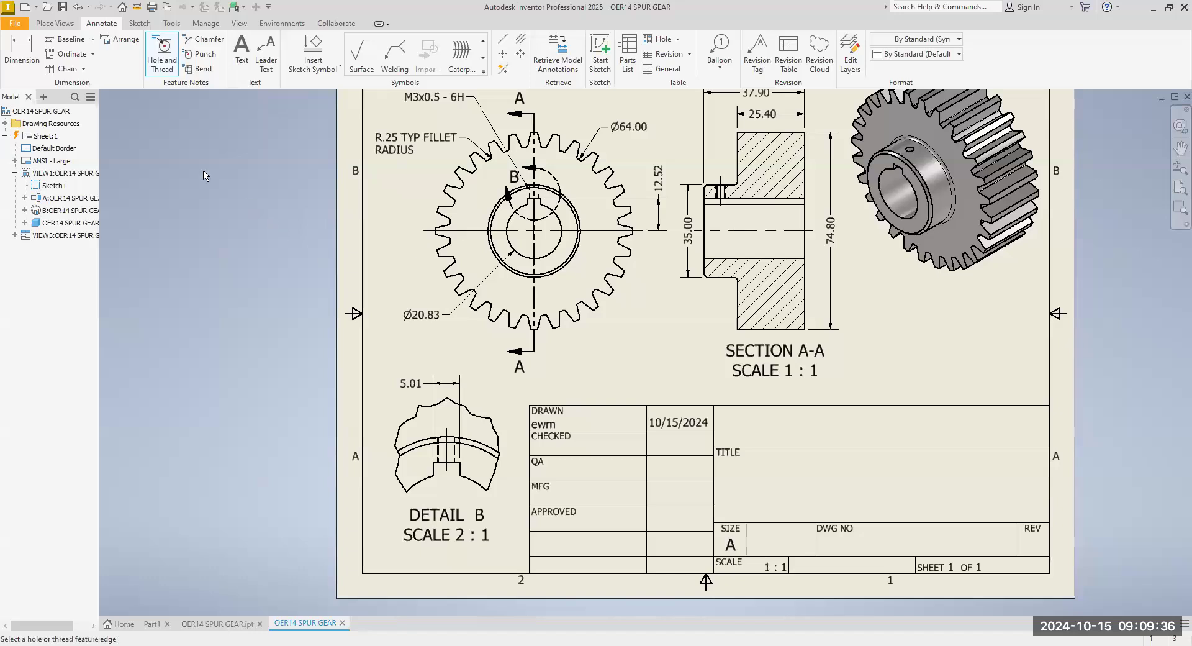
Add an M3x0.5 - 6H thread note to the hidden thread line in detail view B, with its arrowhead moved up to the hub's outer arc.
left_click(162, 66)
scroll(481, 456, "down", 3)
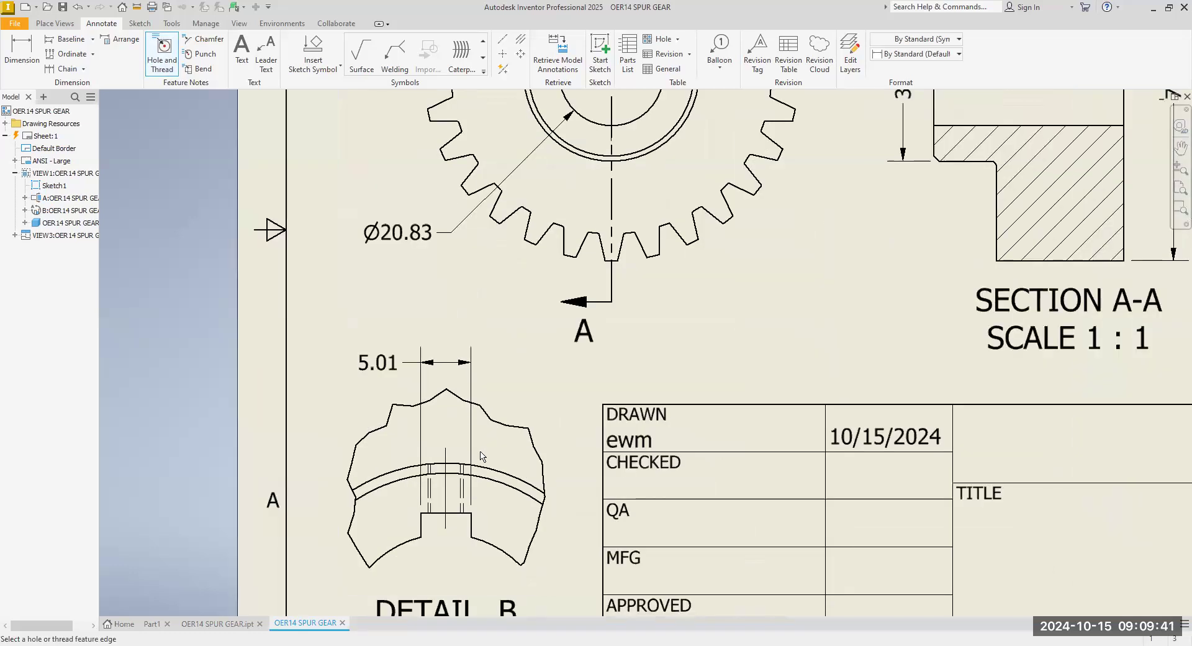
left_click(463, 483)
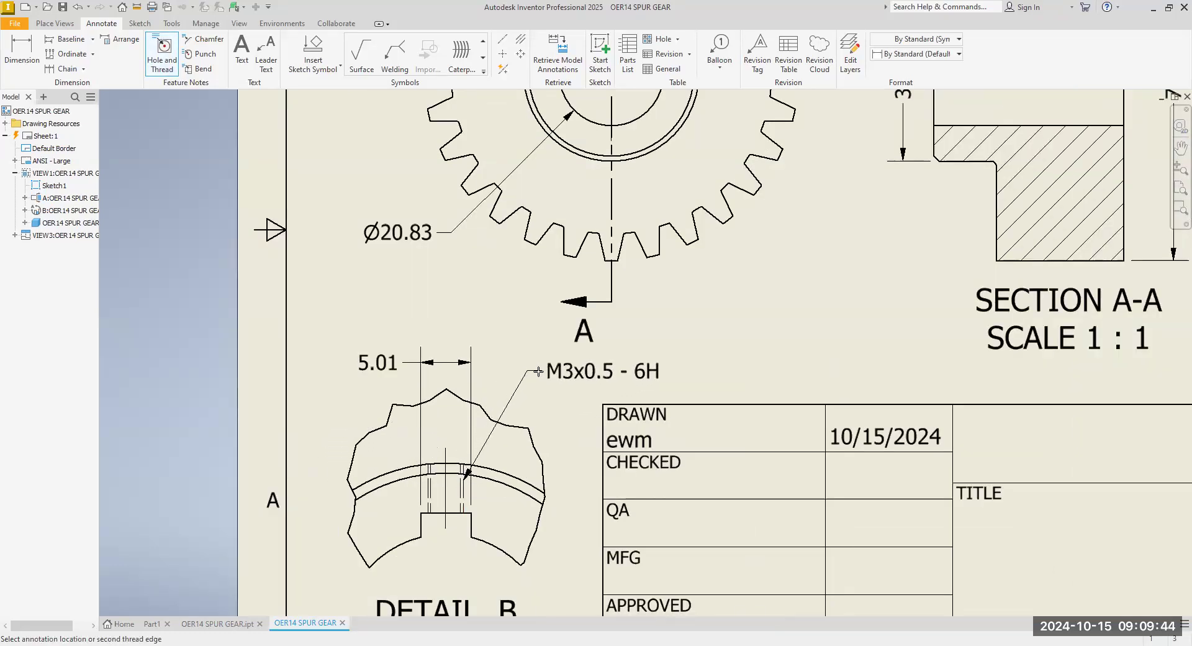
left_click(545, 371)
scroll(466, 481, "down", 3)
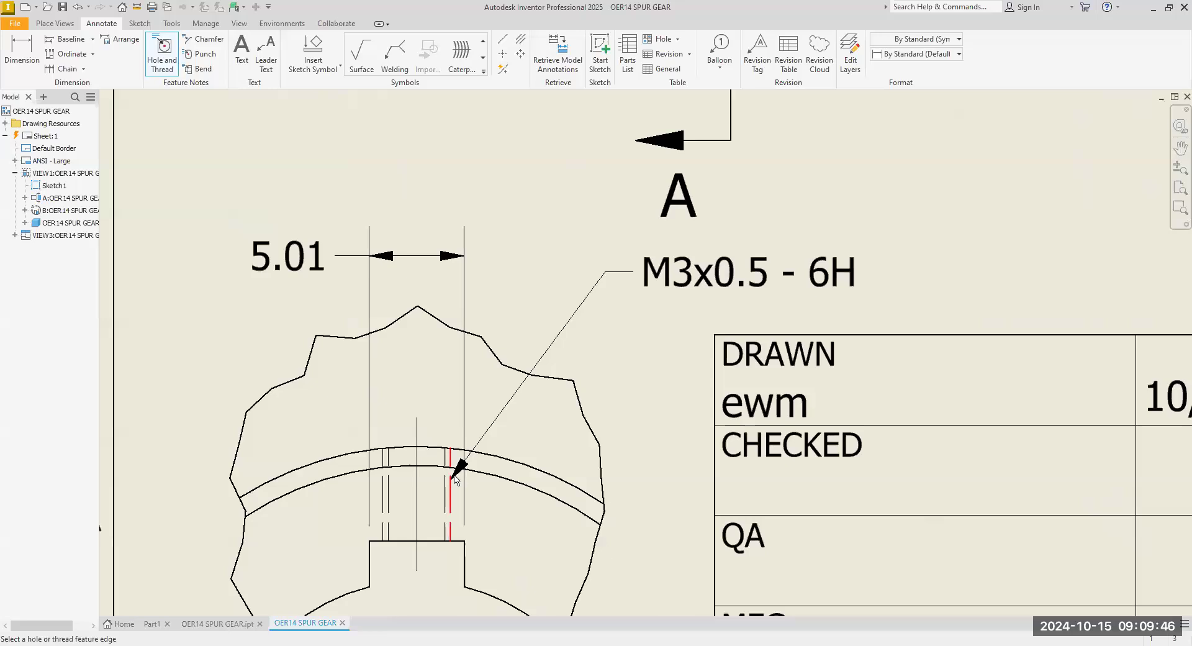
right_click(628, 370)
left_click(670, 371)
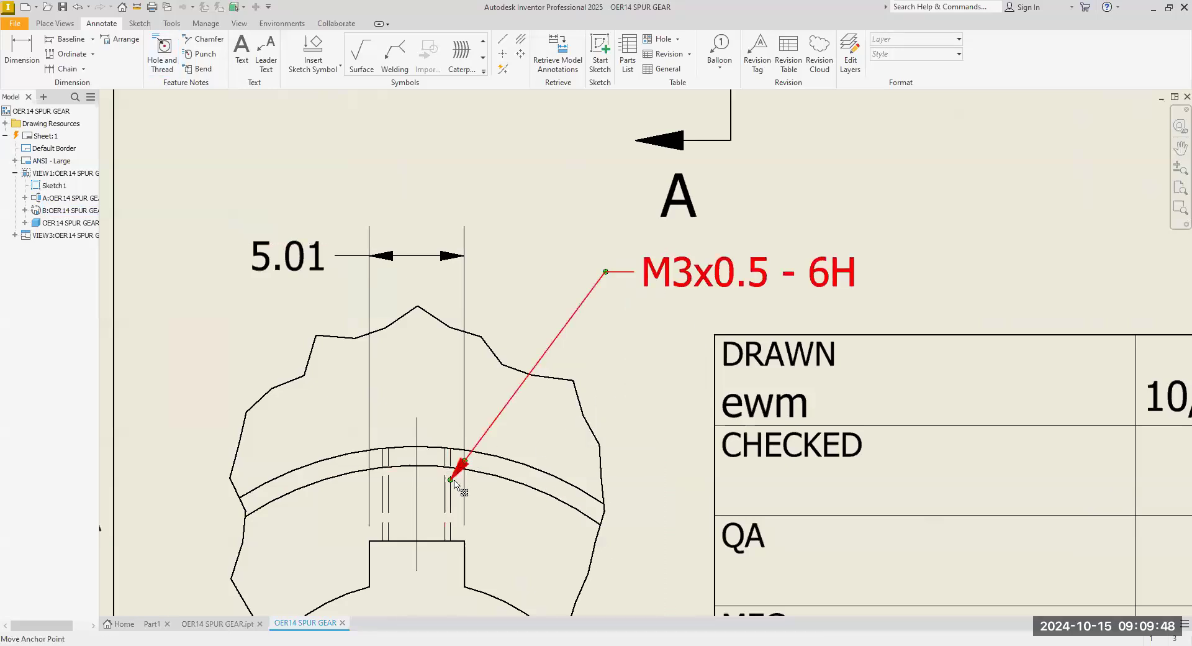
left_click_drag(449, 476, 408, 454)
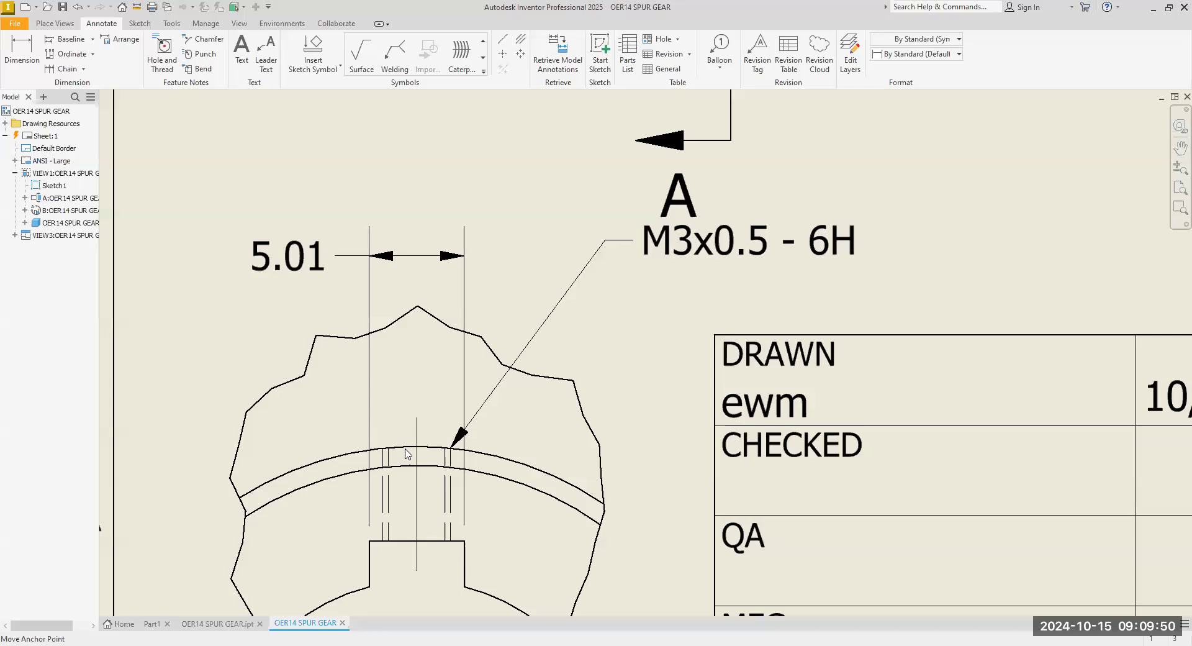
left_click_drag(601, 248, 577, 277)
Delete the M3x0.5 - 6H thread note from the front view.
scroll(629, 388, "down", 3)
scroll(629, 390, "down", 3)
mouse_move(721, 342)
middle_mouse_down()
mouse_move(703, 392)
mouse_move(744, 536)
middle_mouse_up()
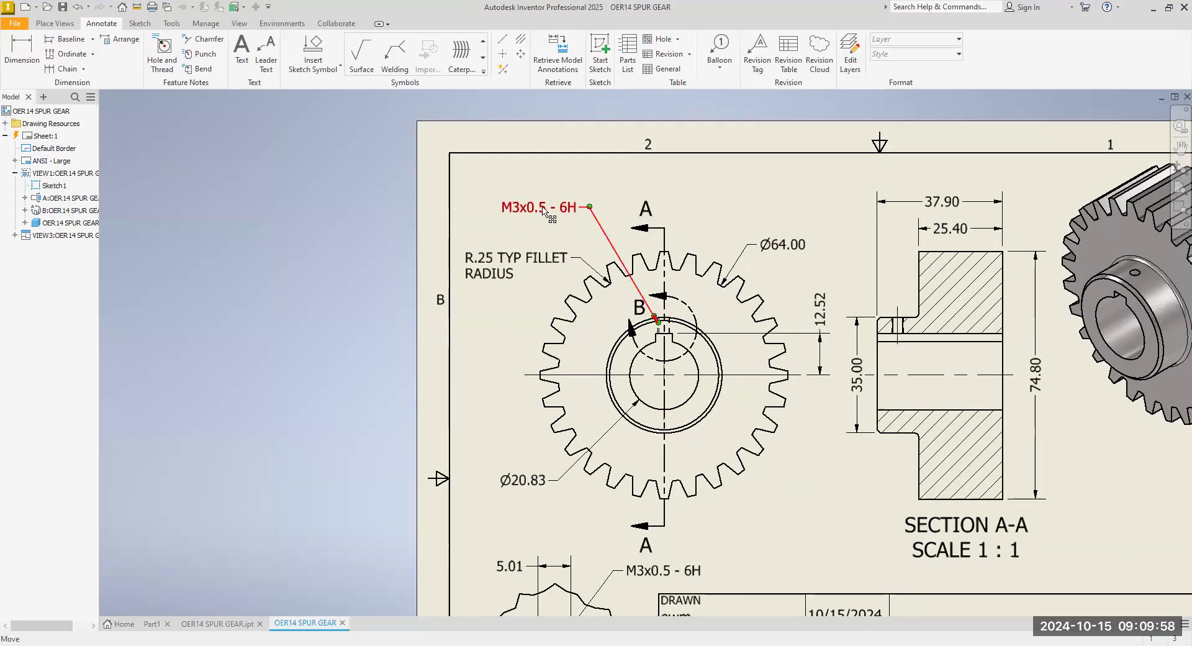
right_click(543, 208)
left_click(560, 227)
scroll(501, 328, "down", 3)
middle_click_drag(502, 327, 407, 213)
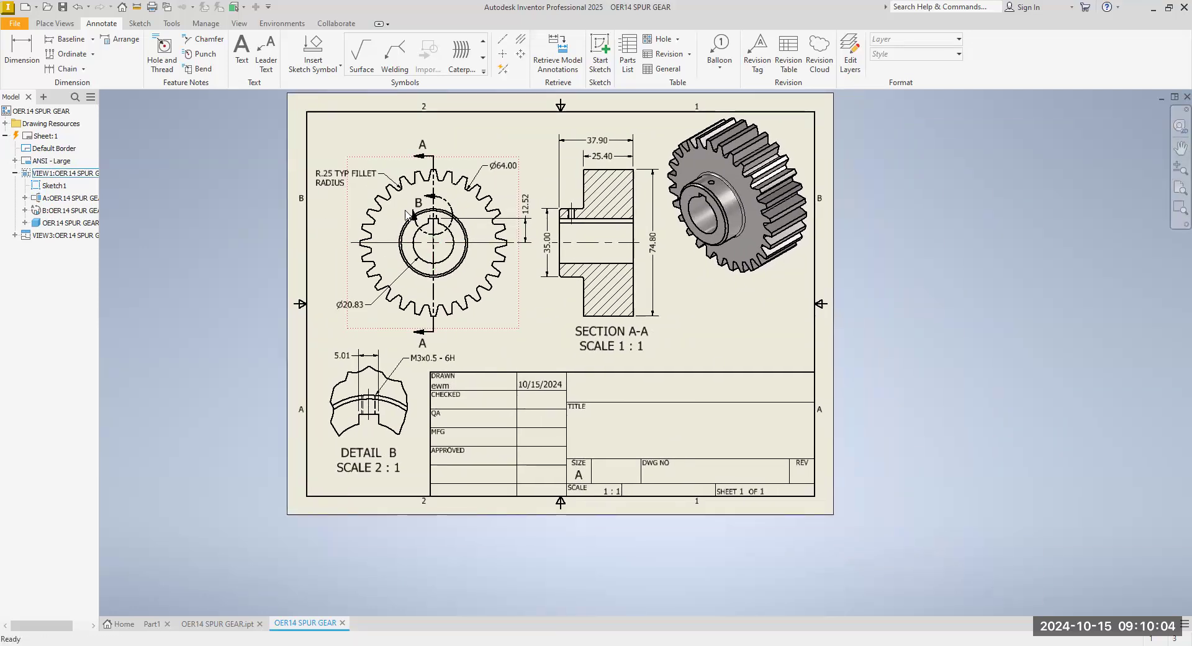
Try to move the thread note's leader arrowhead in detail view B along the hub's outer arc towards the hole centerline.
scroll(382, 358, "up", 5)
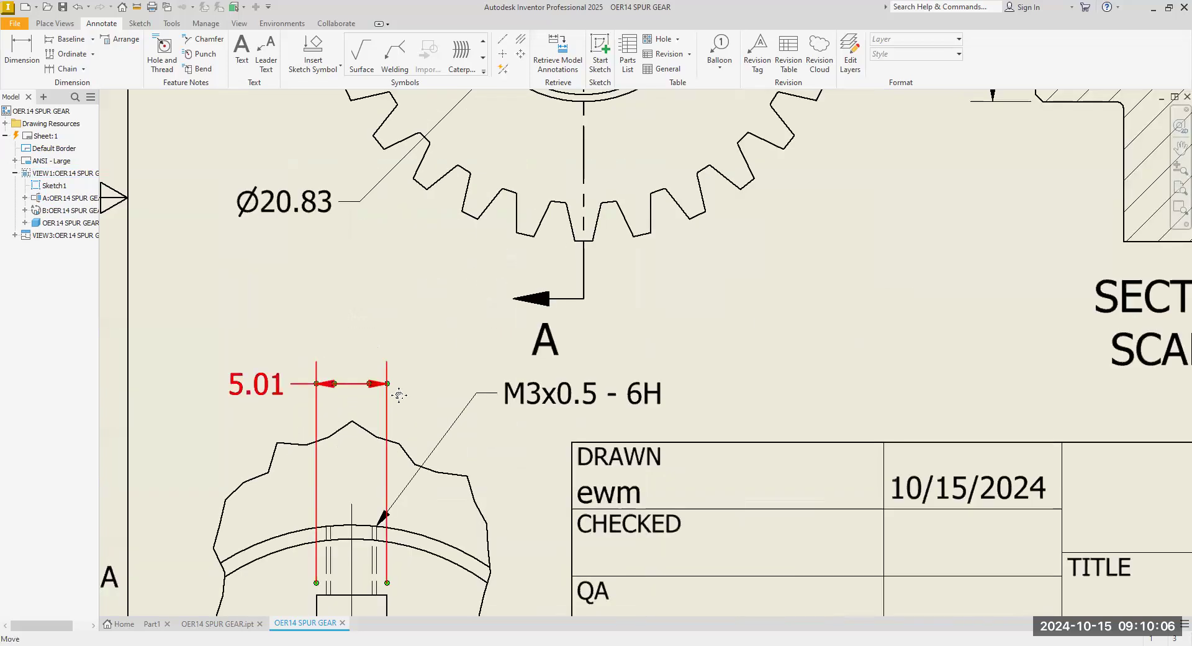
scroll(399, 398, "down", 2)
scroll(388, 435, "up", 3)
left_click_drag(385, 436, 336, 440)
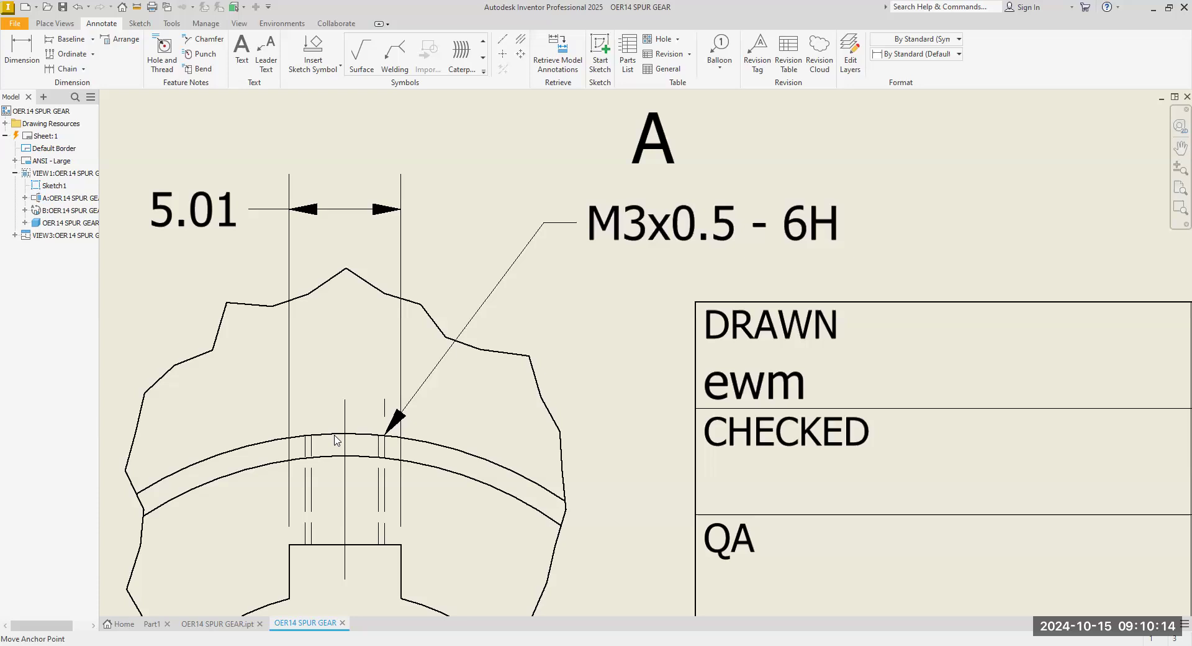
left_click(451, 280)
scroll(452, 403, "down", 5)
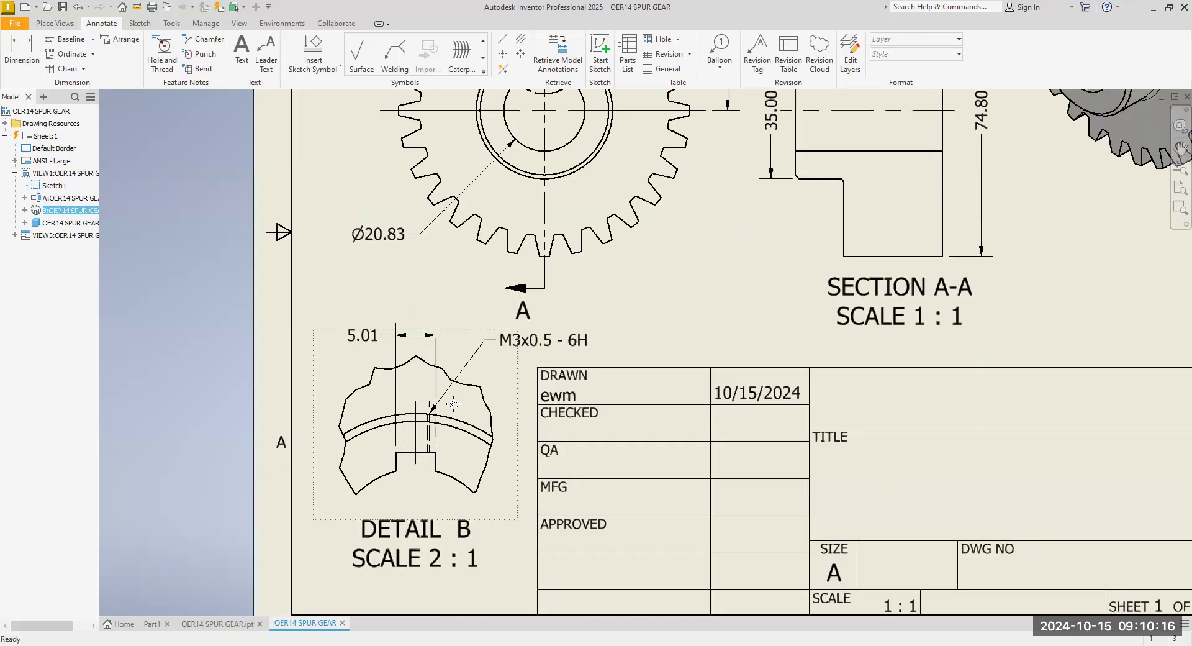
middle_click_drag(452, 403, 401, 353)
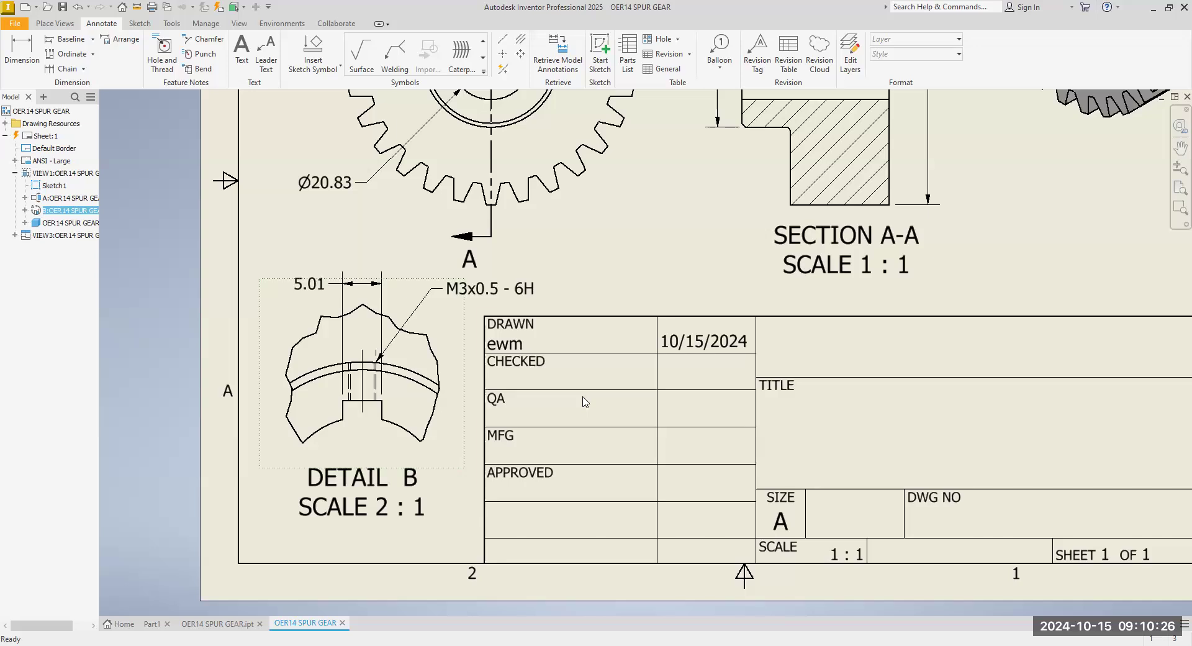
Dimension the outside diameter on a tooth tip arc in the front view, using the diameter dimension type and placing it outside the gear's lower-right teeth.
scroll(685, 313, "up", 5)
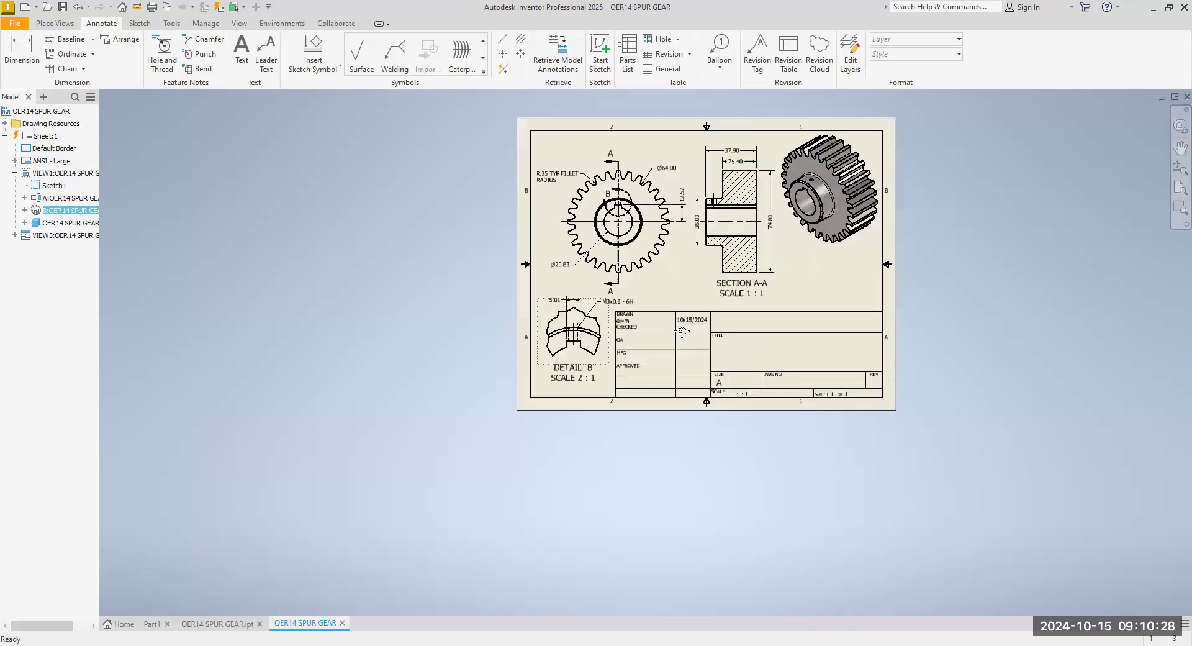
middle_click_drag(752, 179, 692, 289)
scroll(698, 277, "down", 3)
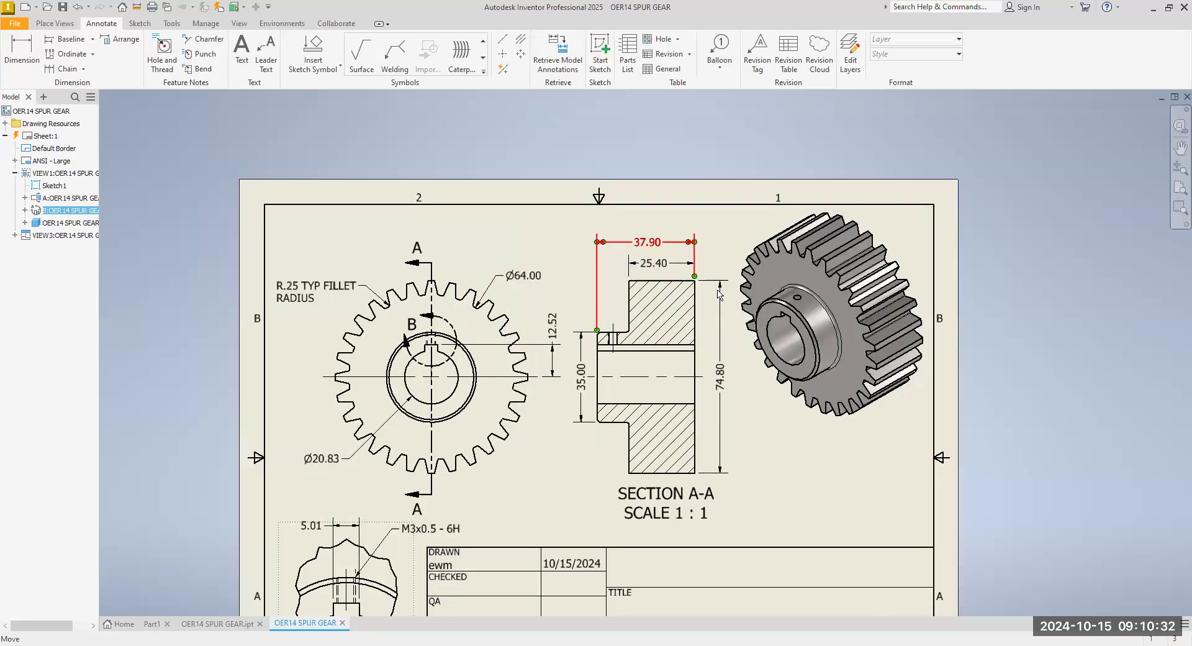
mouse_move(719, 294)
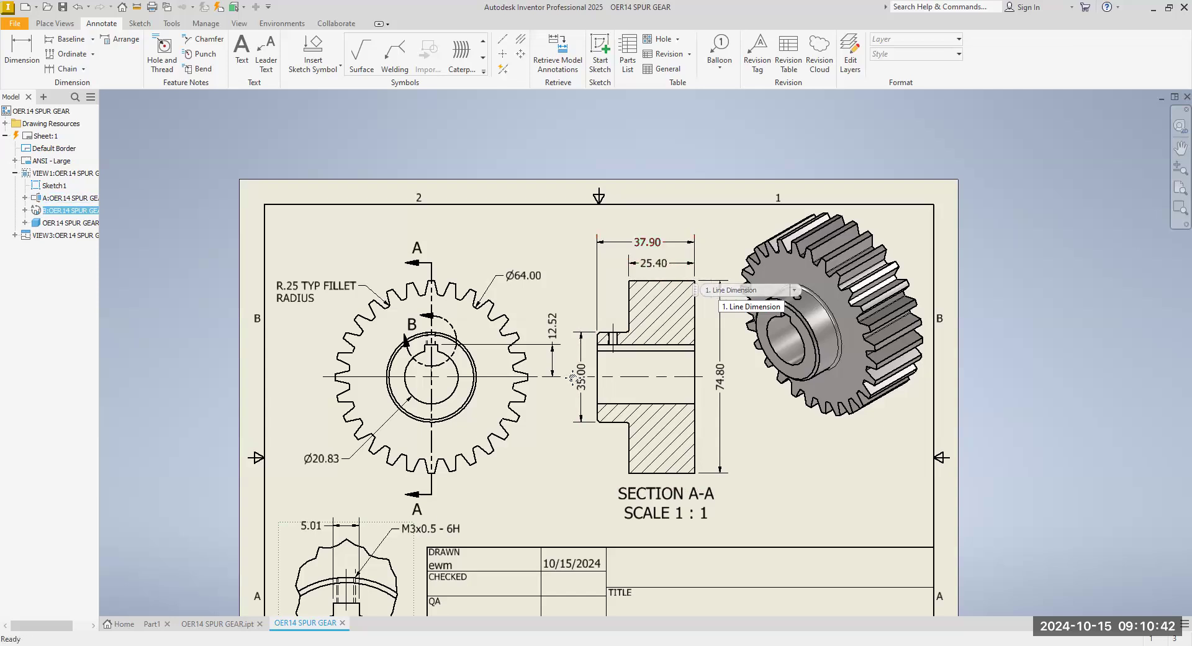
scroll(497, 485, "up", 3)
left_click(22, 53)
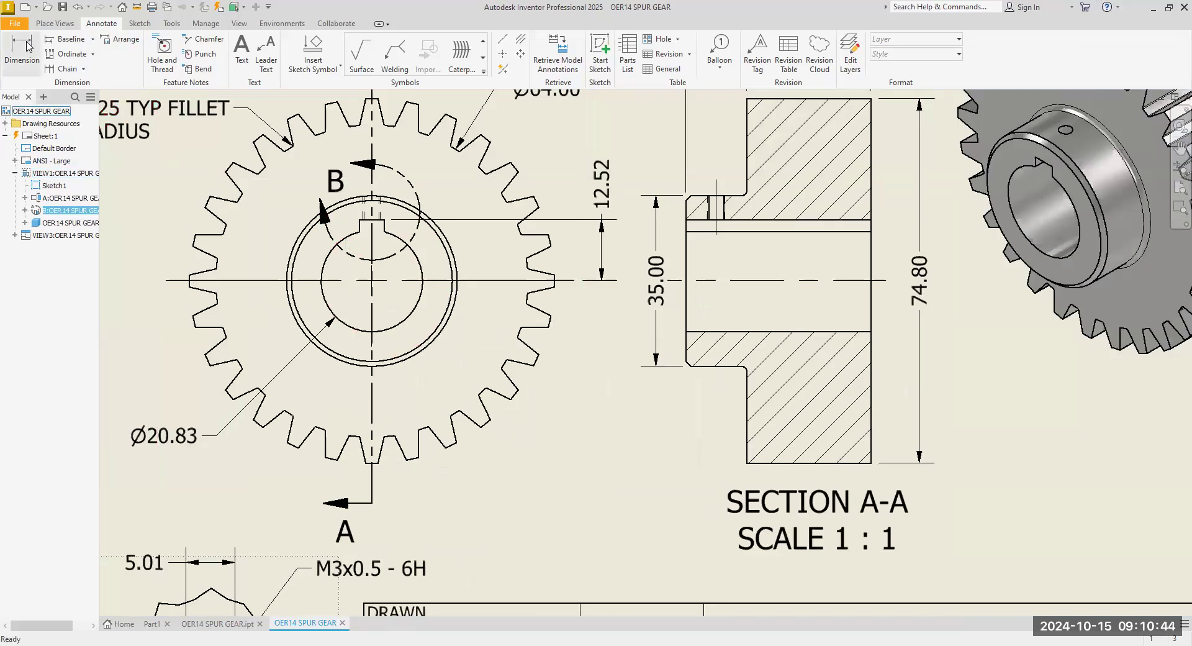
scroll(430, 405, "up", 3)
left_click(559, 446)
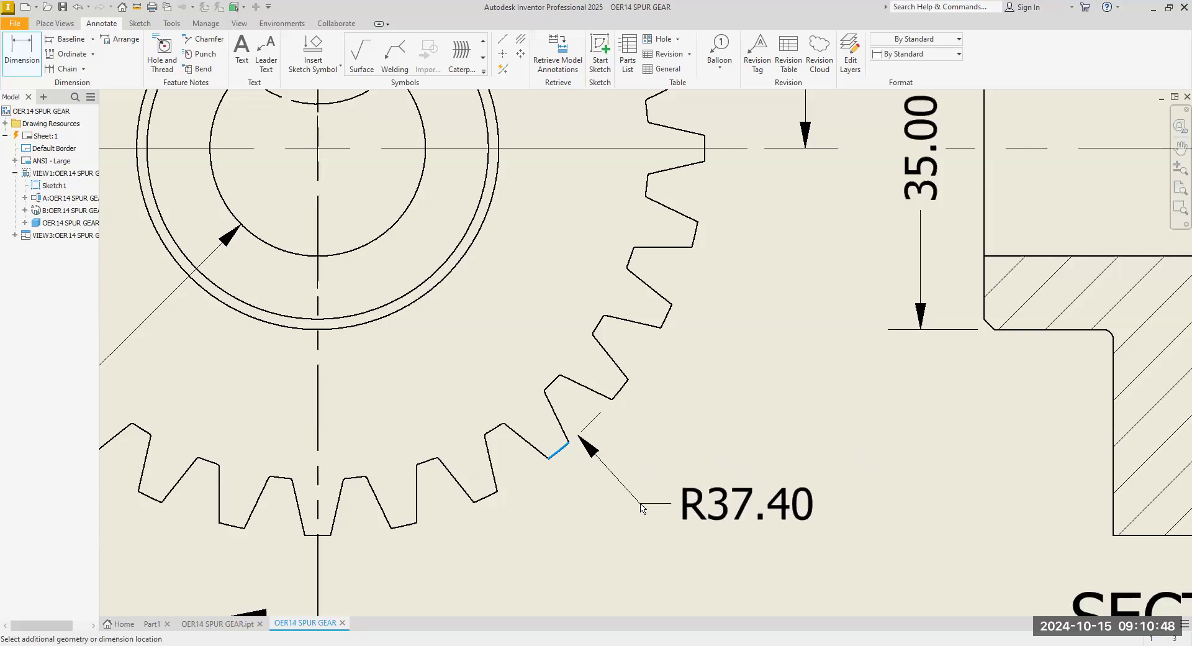
right_click(665, 506)
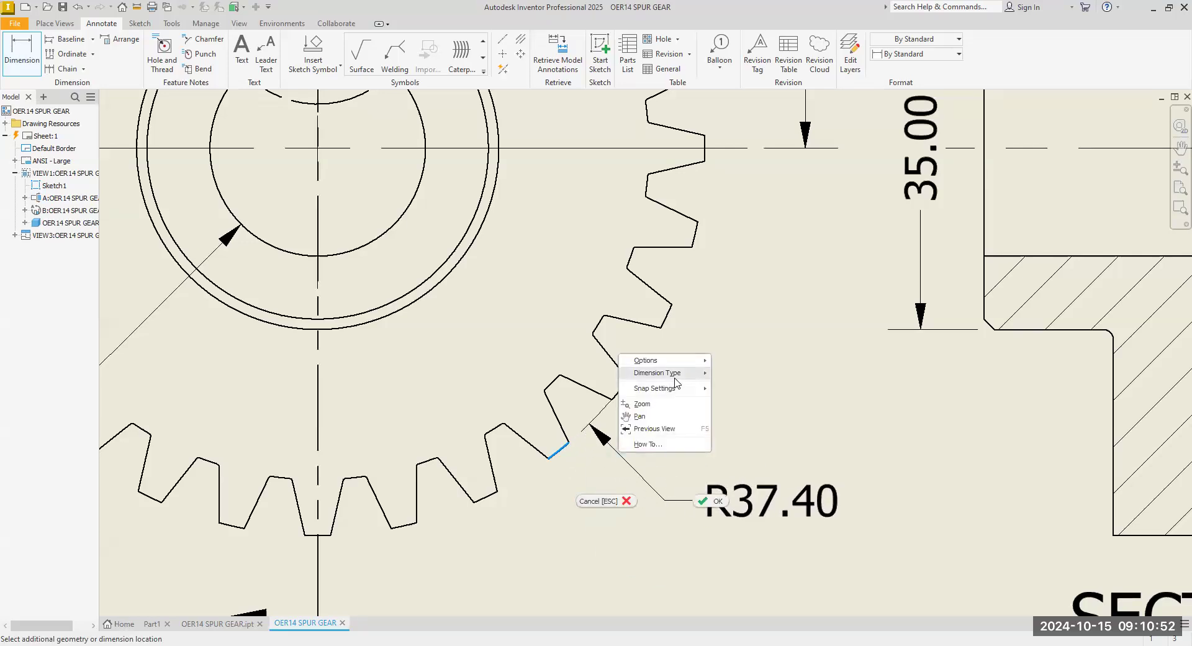
mouse_move(677, 380)
left_click(738, 370)
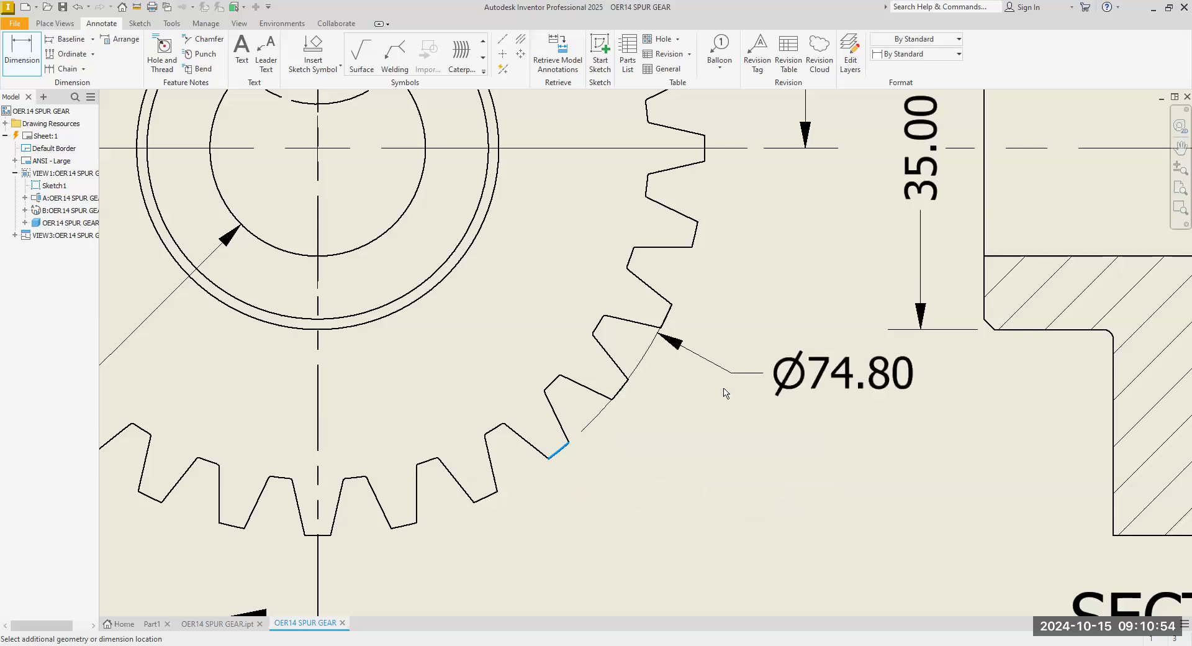
left_click(719, 484)
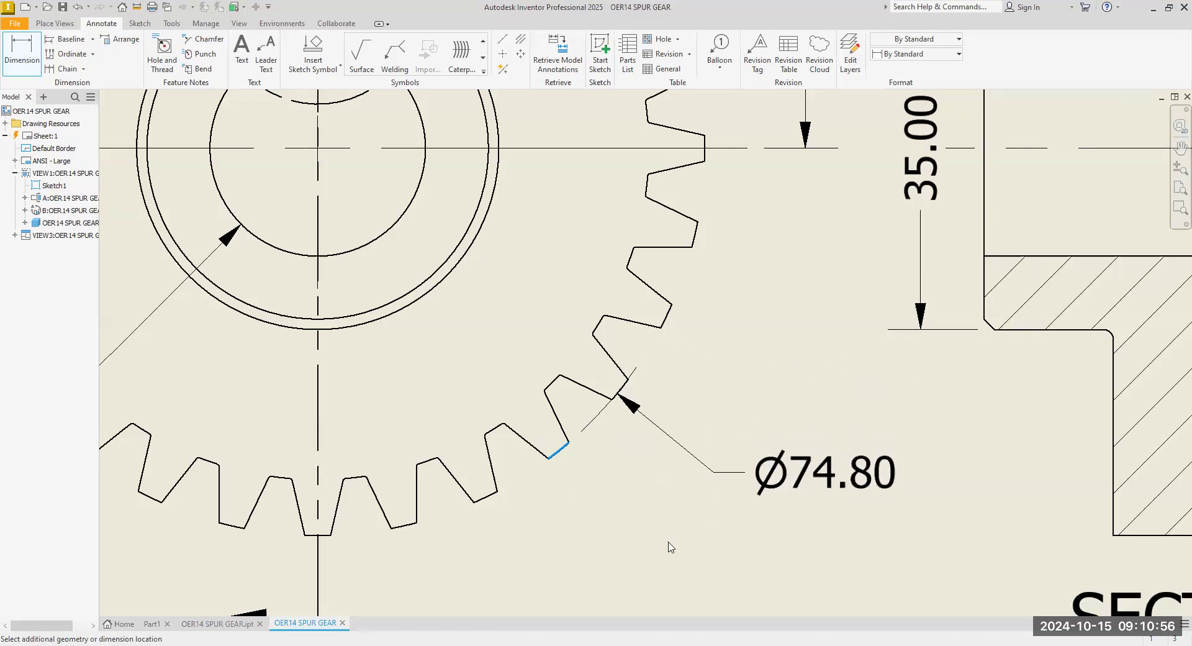
left_click(382, 315)
scroll(540, 509, "down", 5)
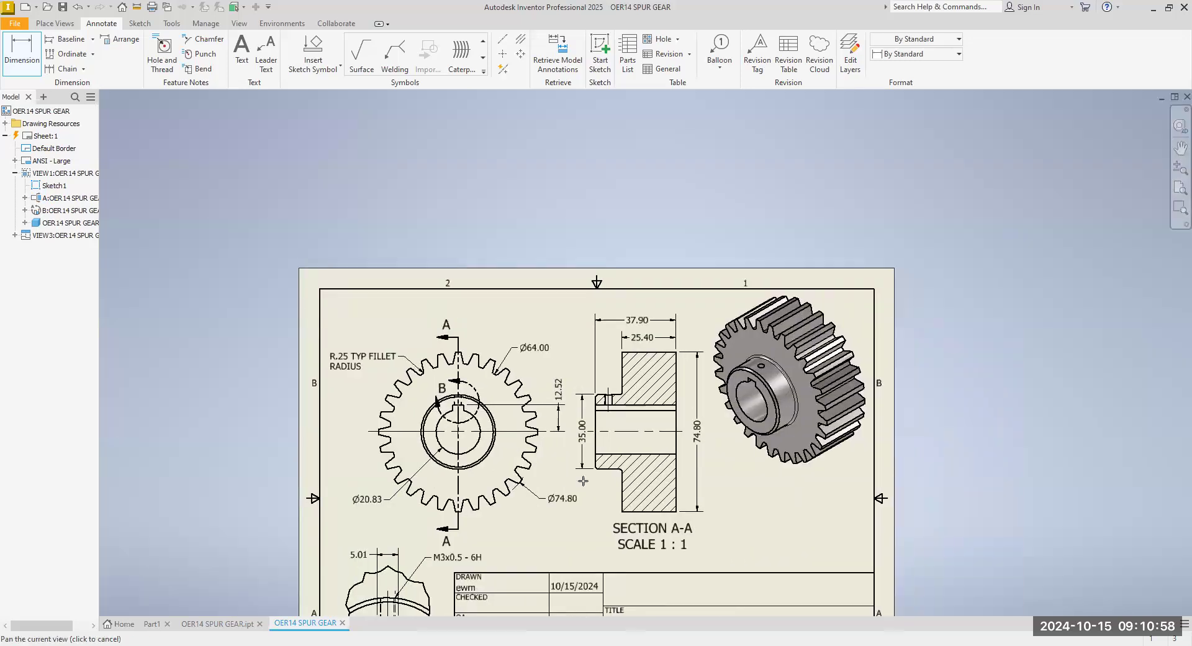
Delete the 74.80 vertical dimension from section view A-A.
scroll(624, 467, "up", 3)
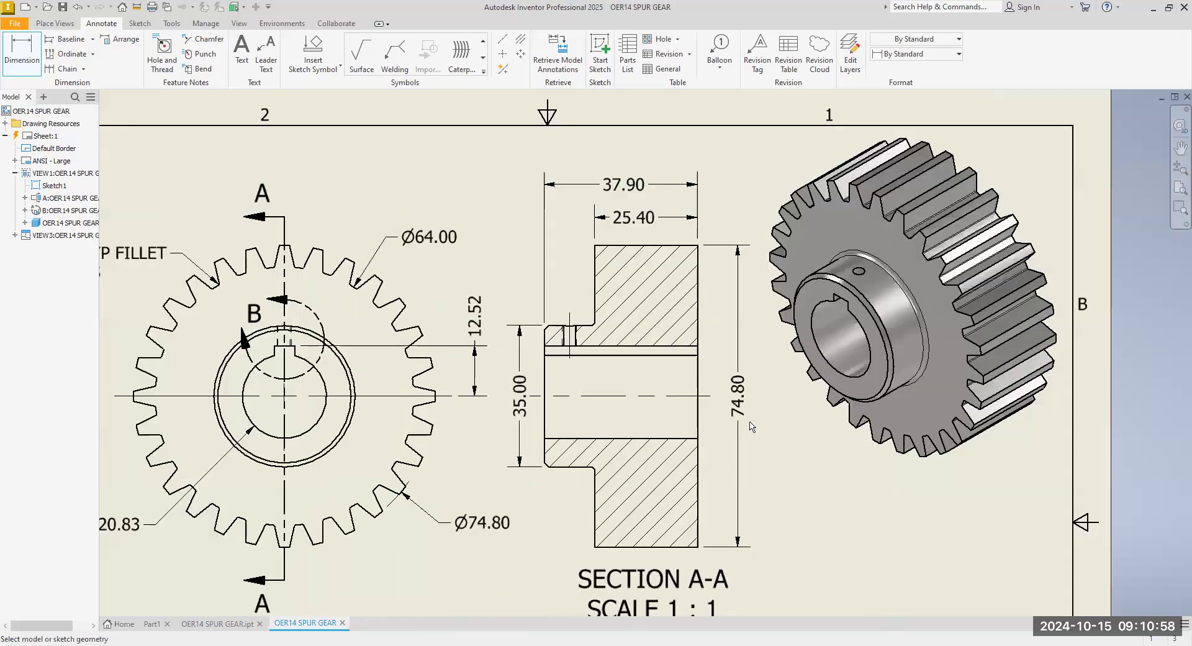
right_click(742, 391)
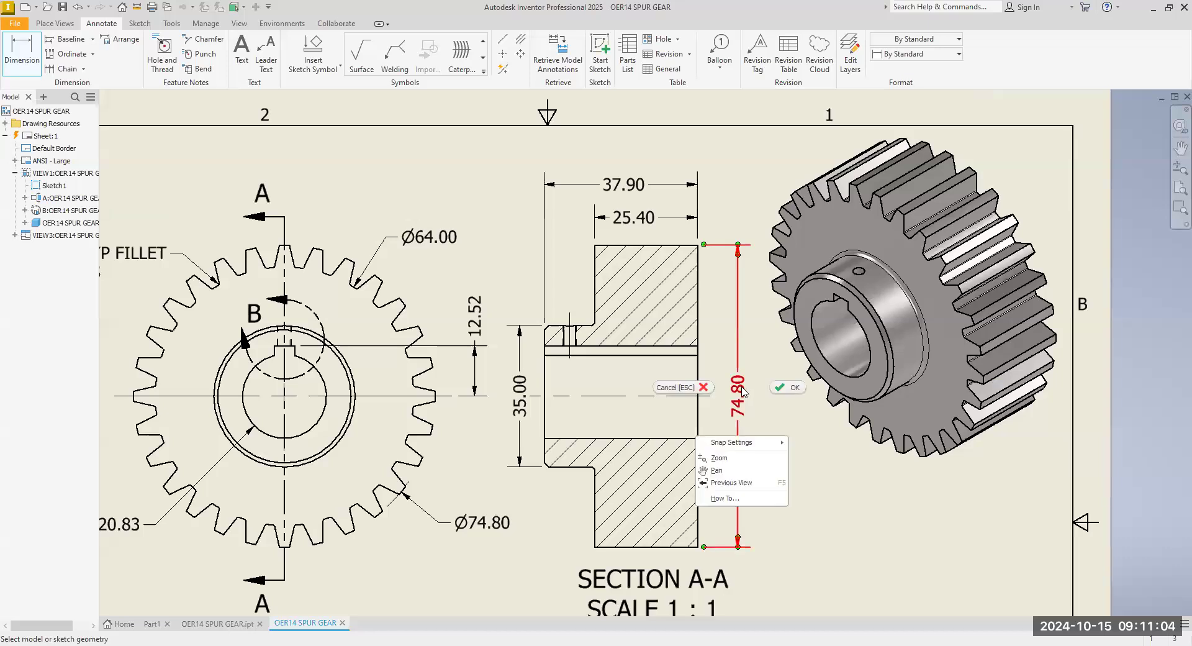
key("Escape")
right_click(739, 398)
left_click(776, 413)
Move section view A-A slightly away from the front view and nudge its label beneath it.
left_click_drag(712, 224, 729, 220)
middle_click_drag(786, 414, 777, 296)
left_click_drag(666, 464, 661, 463)
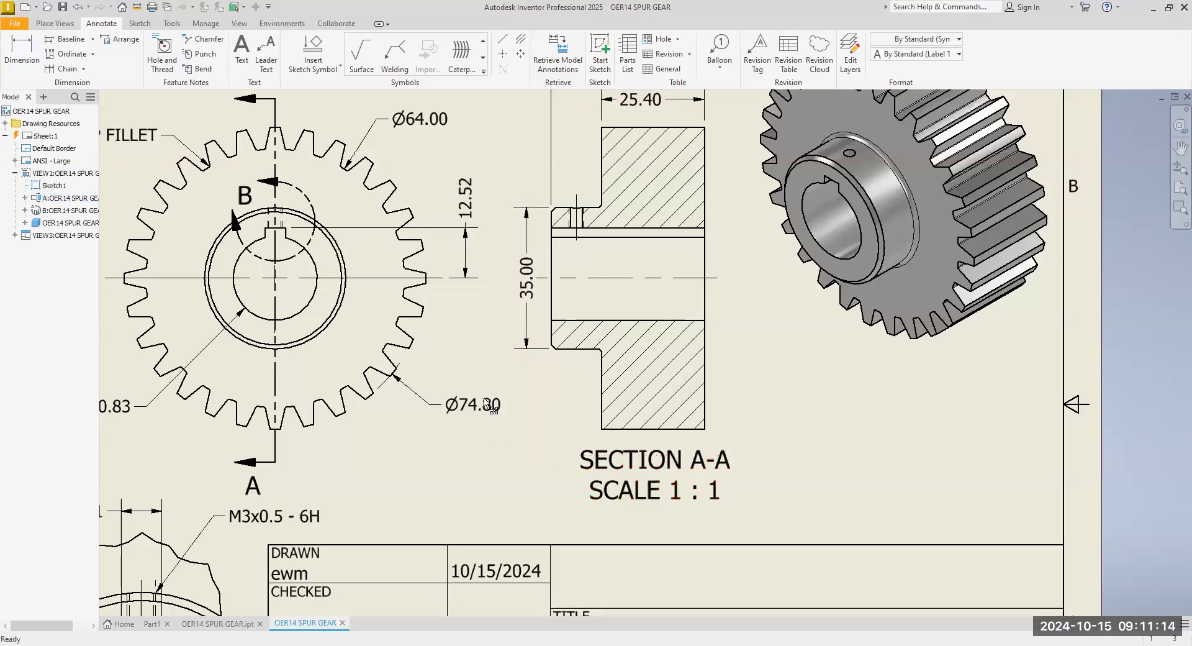
Nudge the outside diameter dimension of the front view slightly downward, beside the gear's lower-right teeth.
scroll(767, 453, "down", 3)
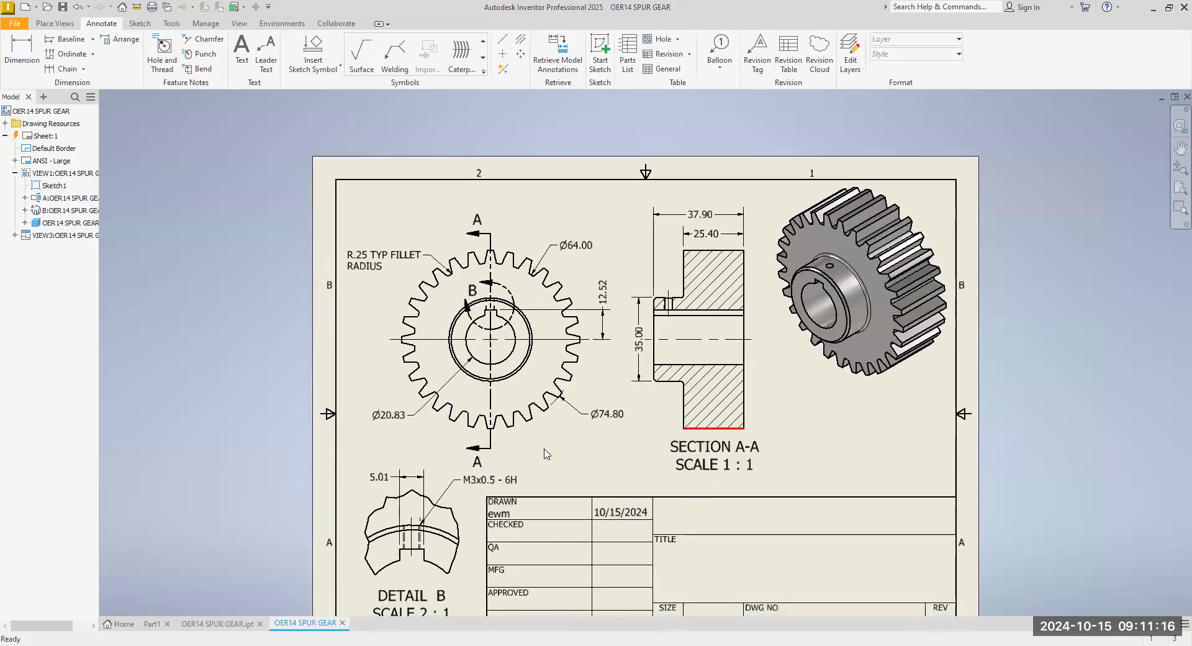
scroll(545, 453, "up", 3)
left_click_drag(604, 398, 601, 405)
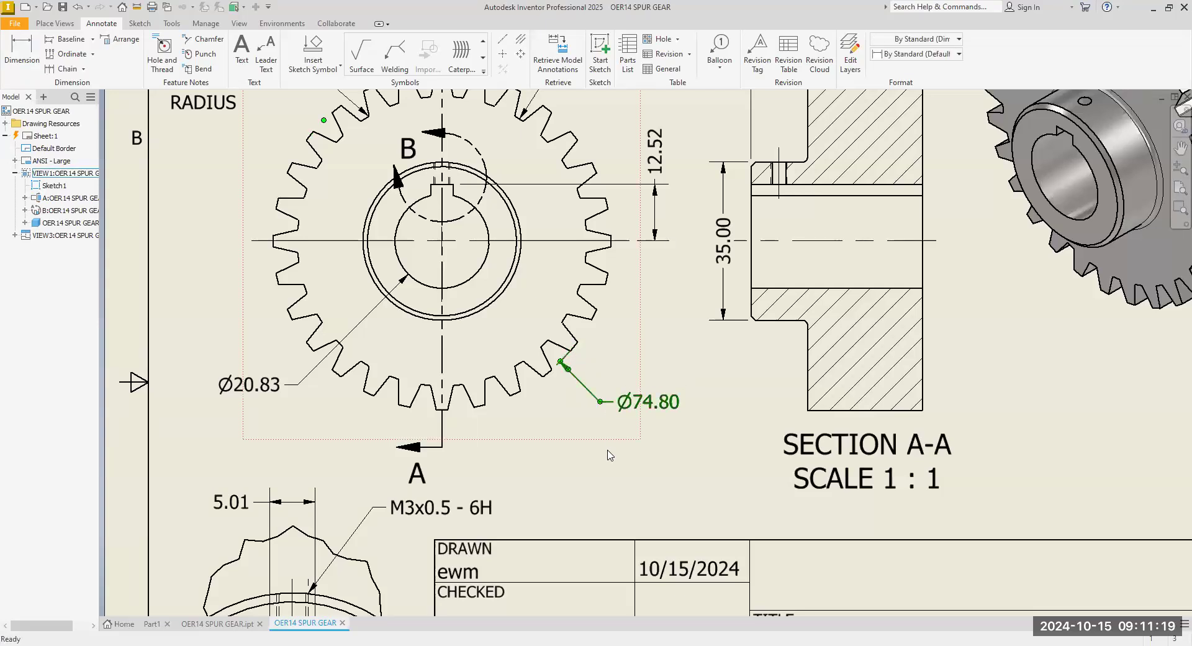
left_click(632, 486)
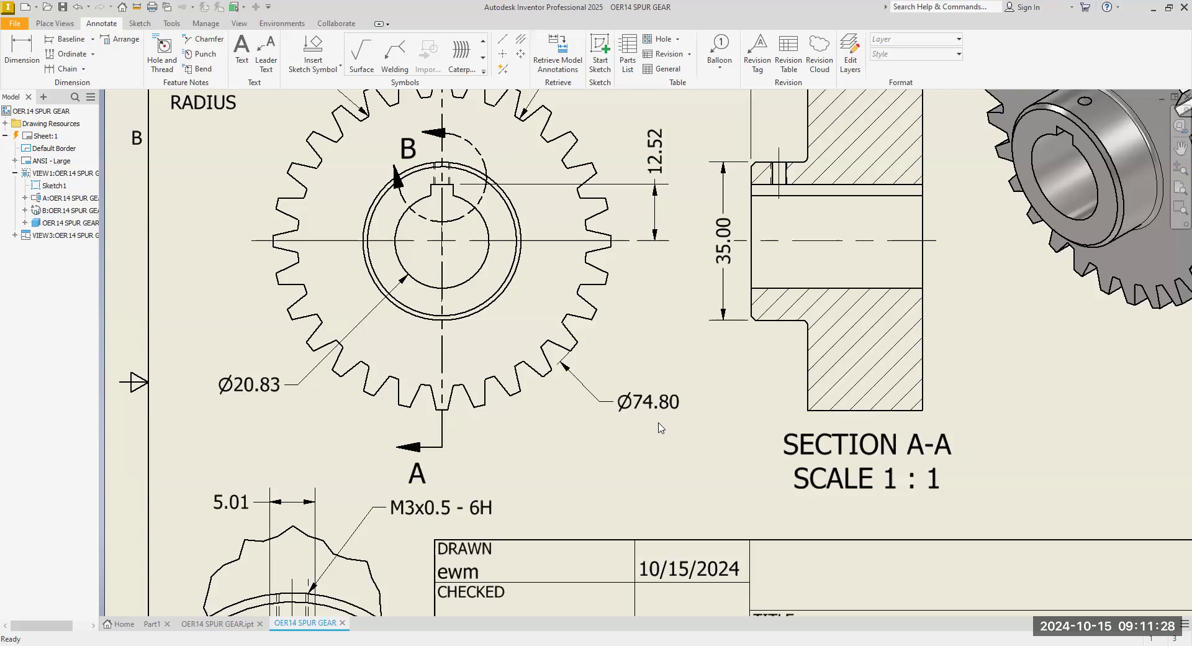
middle_click_drag(669, 389, 670, 471)
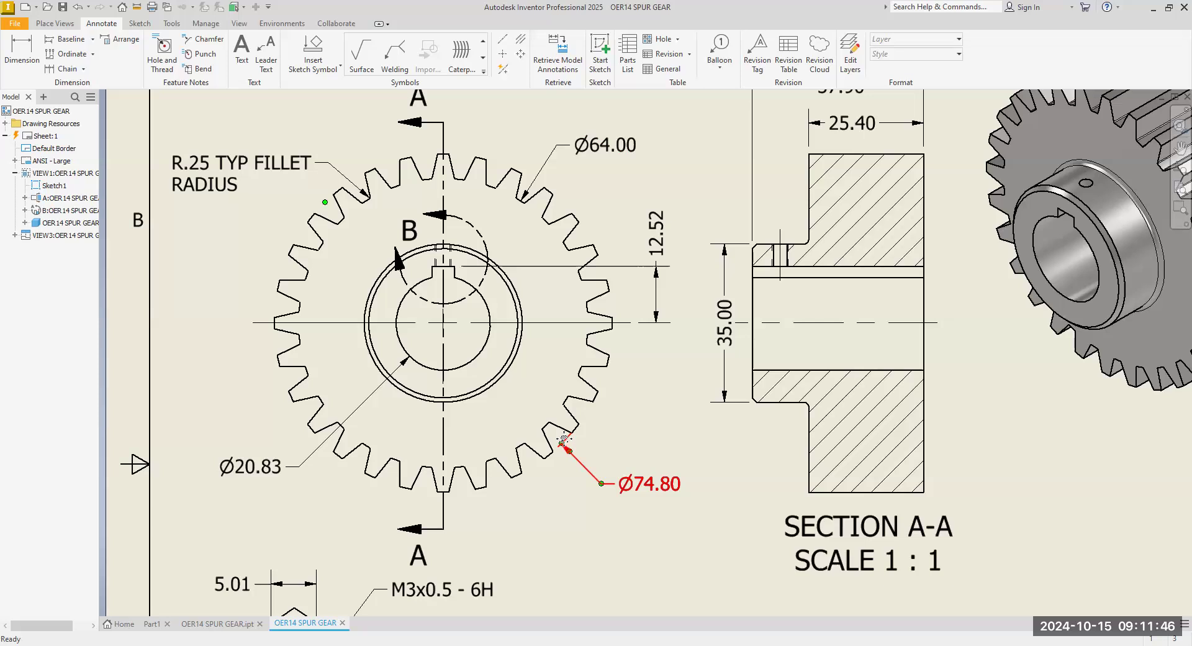
middle_click_drag(563, 442, 568, 457)
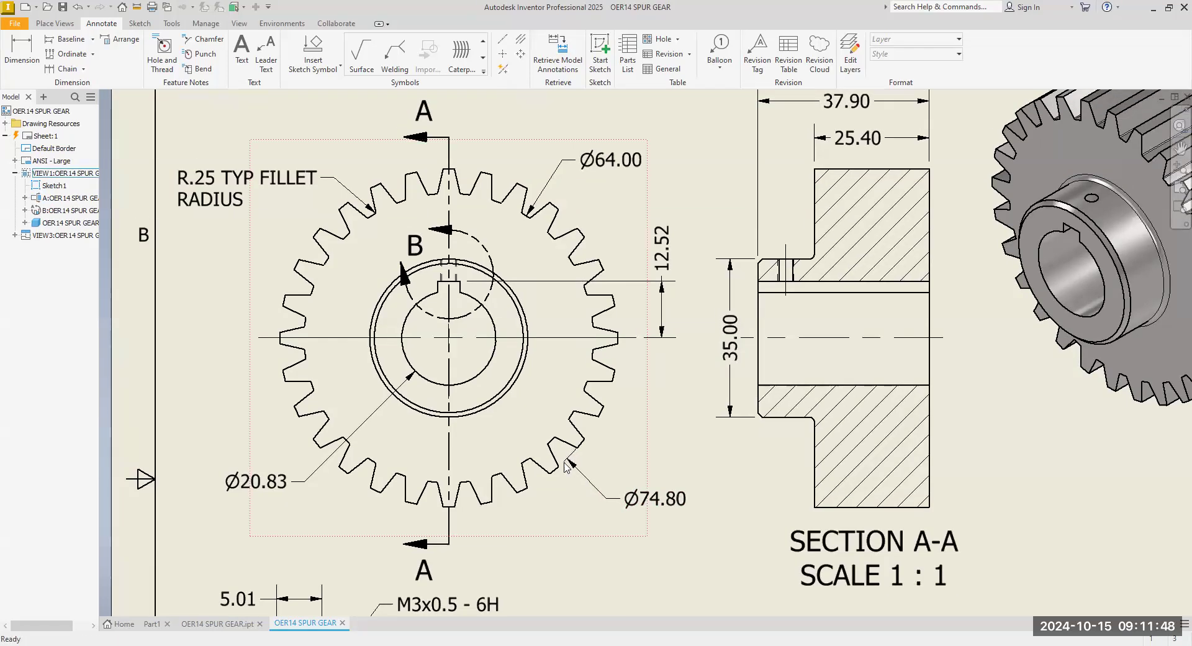
scroll(578, 490, "up", 2)
scroll(579, 491, "down", 1)
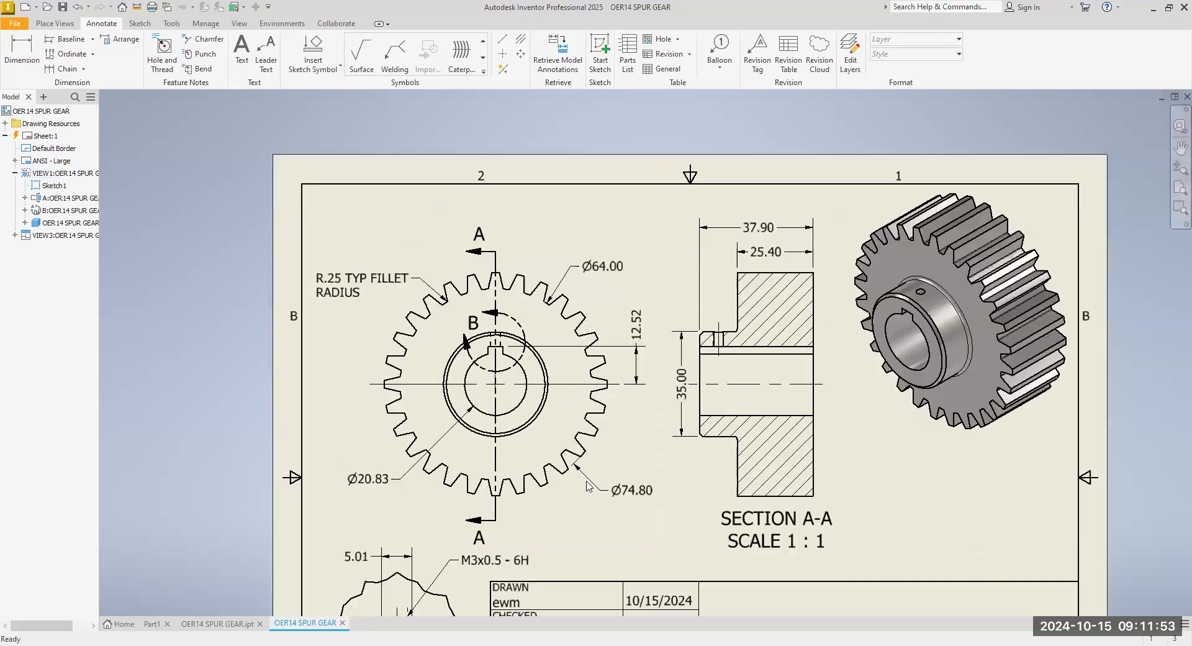
Set the text height of the whole section view A-A label to 3.17 mm.
scroll(586, 483, "down", 2)
mouse_move(585, 481)
middle_mouse_down()
mouse_move(591, 502)
mouse_move(448, 437)
mouse_move(397, 398)
middle_mouse_up()
middle_click_drag(665, 454, 655, 458)
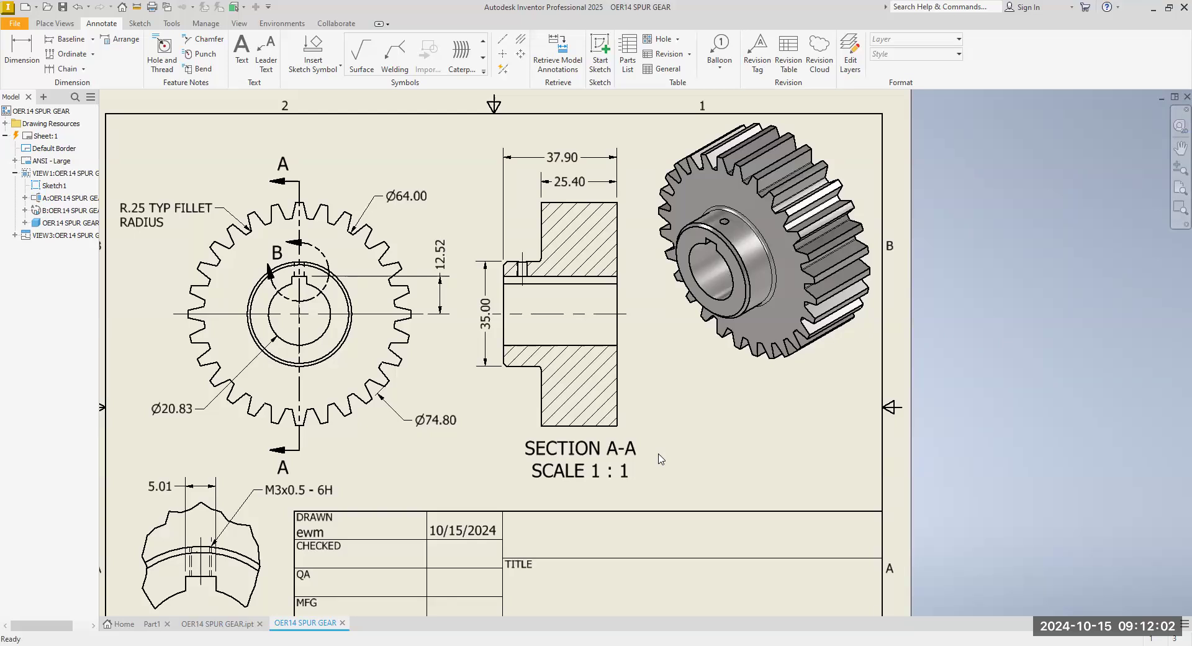
double_click(584, 449)
left_click_drag(615, 357, 871, 389)
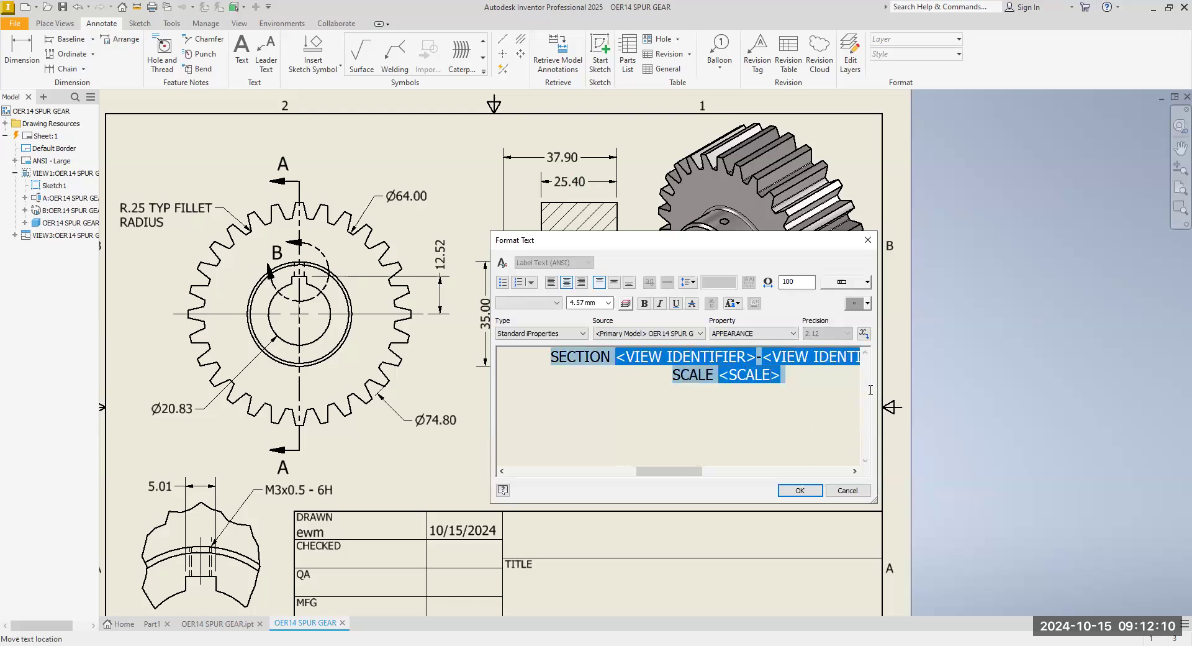
left_click(609, 305)
left_click(592, 331)
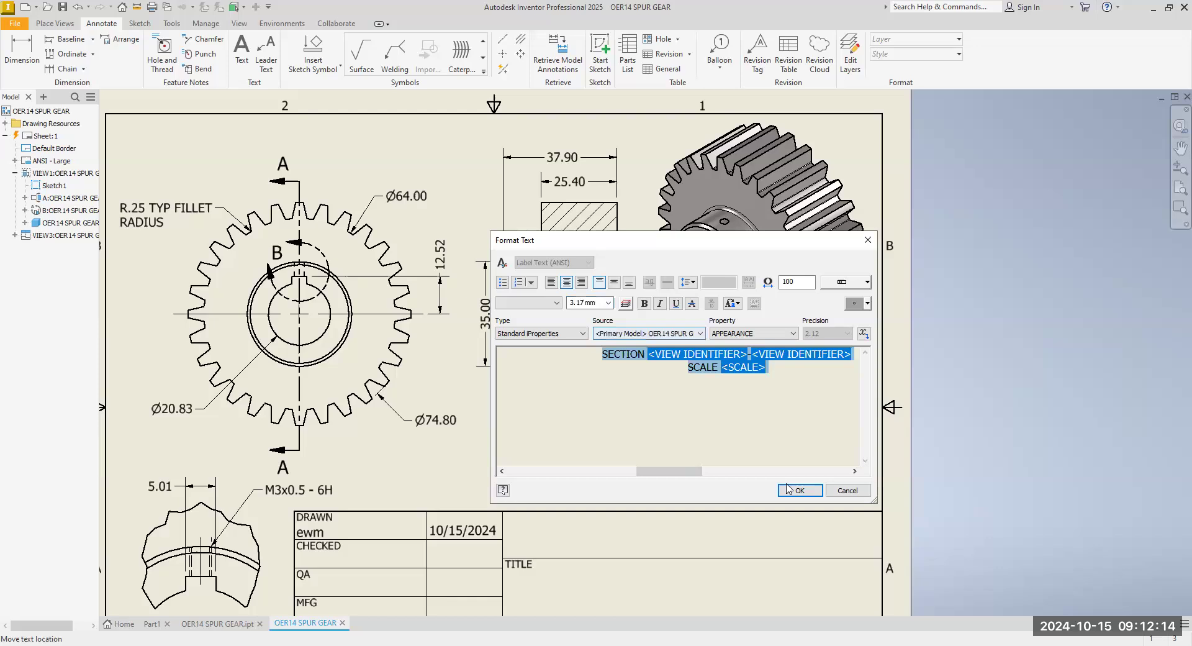
left_click(800, 490)
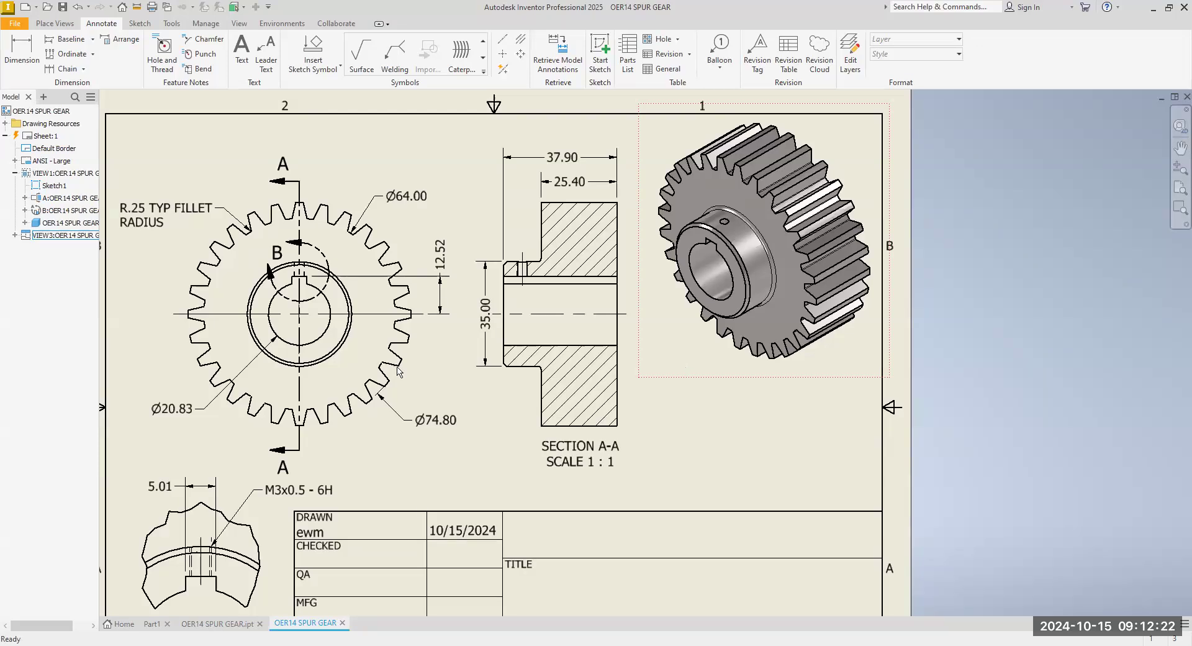
Reduce the text height of the whole Detail B view label to match the section A-A label.
middle_click_drag(300, 427, 563, 227)
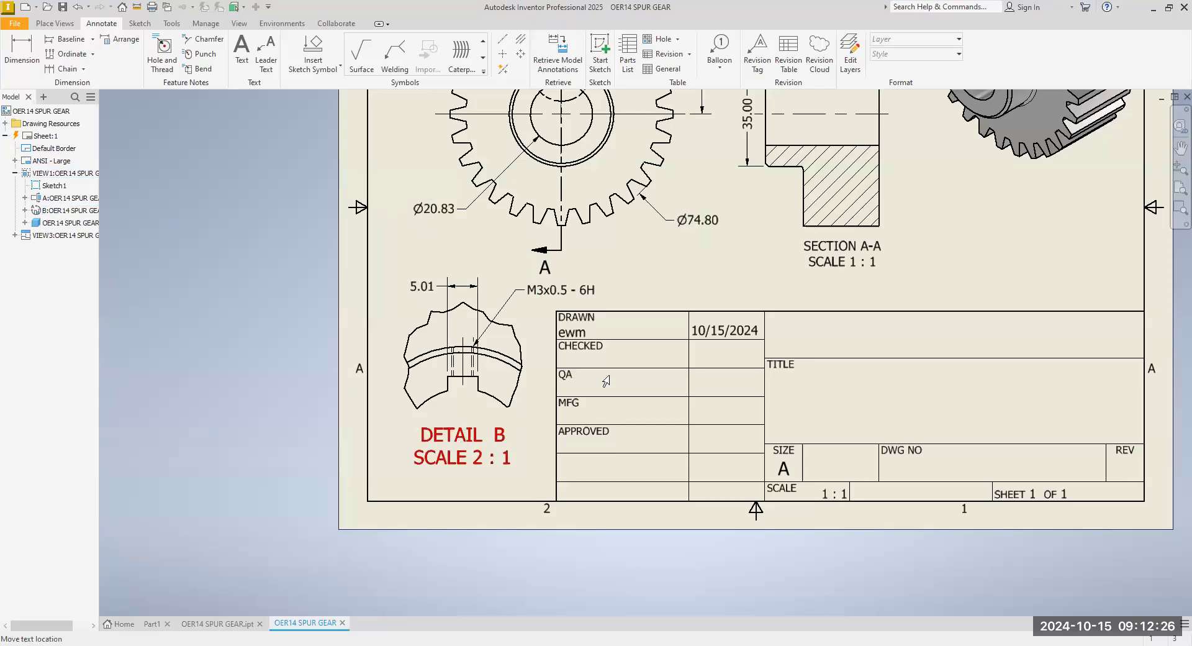
double_click(463, 441)
key("ctrl+a")
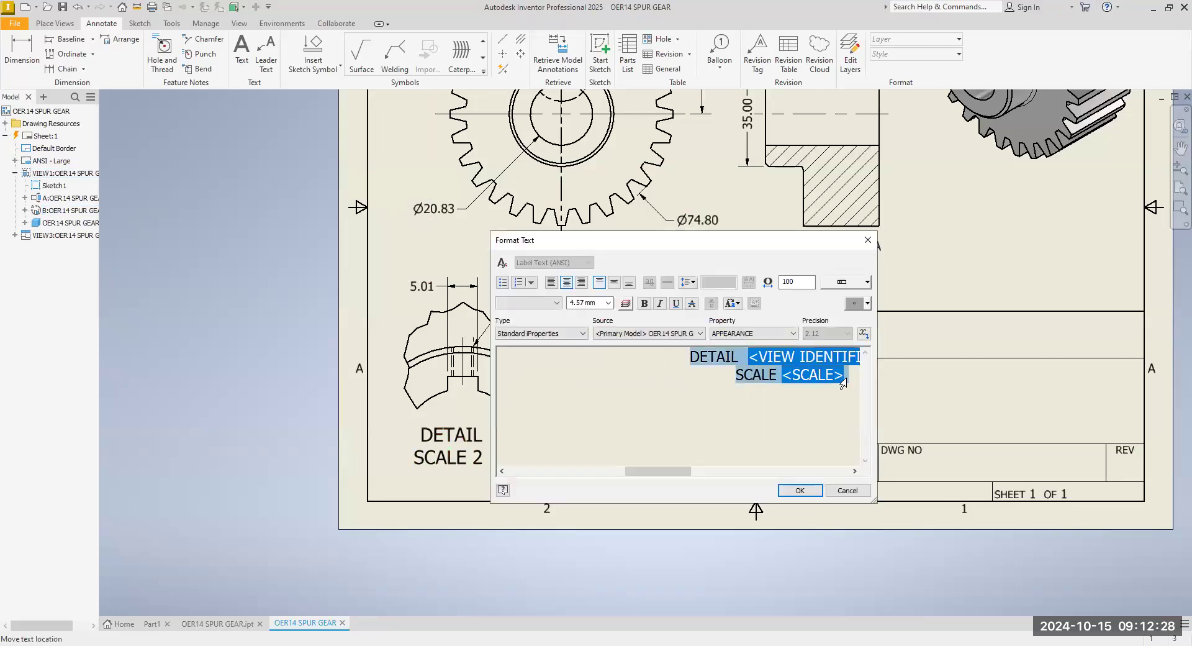
left_click(609, 303)
left_click(581, 330)
left_click(787, 488)
scroll(795, 329, "up", 3)
mouse_move(536, 418)
middle_mouse_down()
mouse_move(501, 461)
mouse_move(537, 404)
middle_mouse_up()
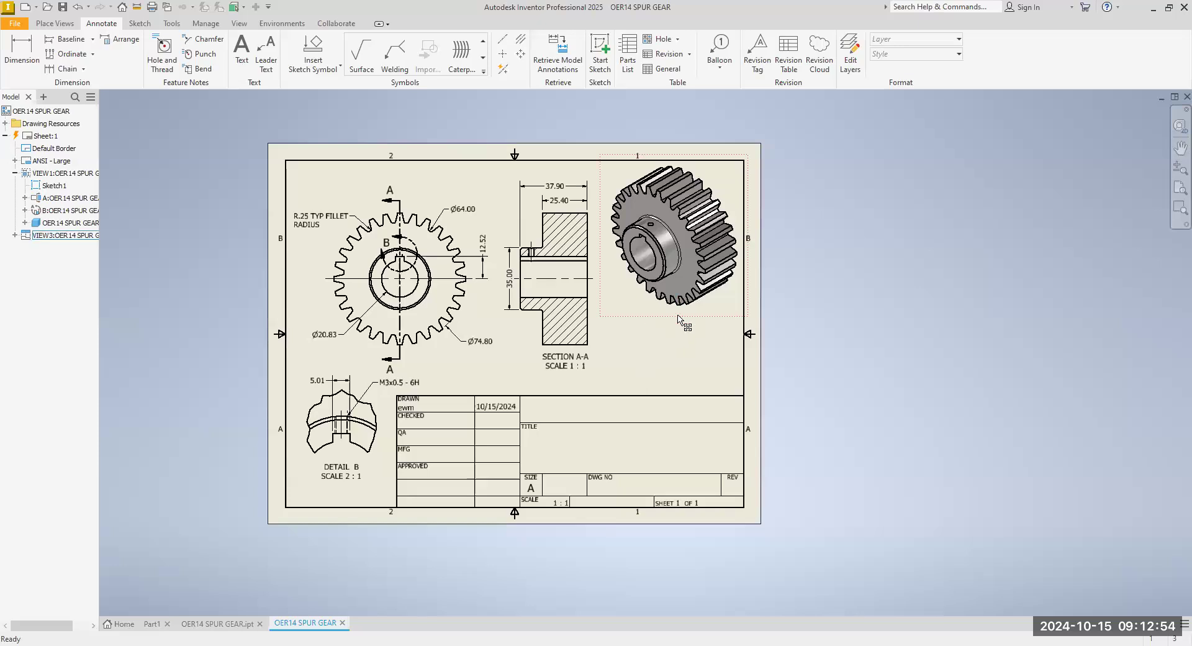
Examine section view A-A and the rest of the sheet for features that still lack annotations.
scroll(542, 330, "up", 5)
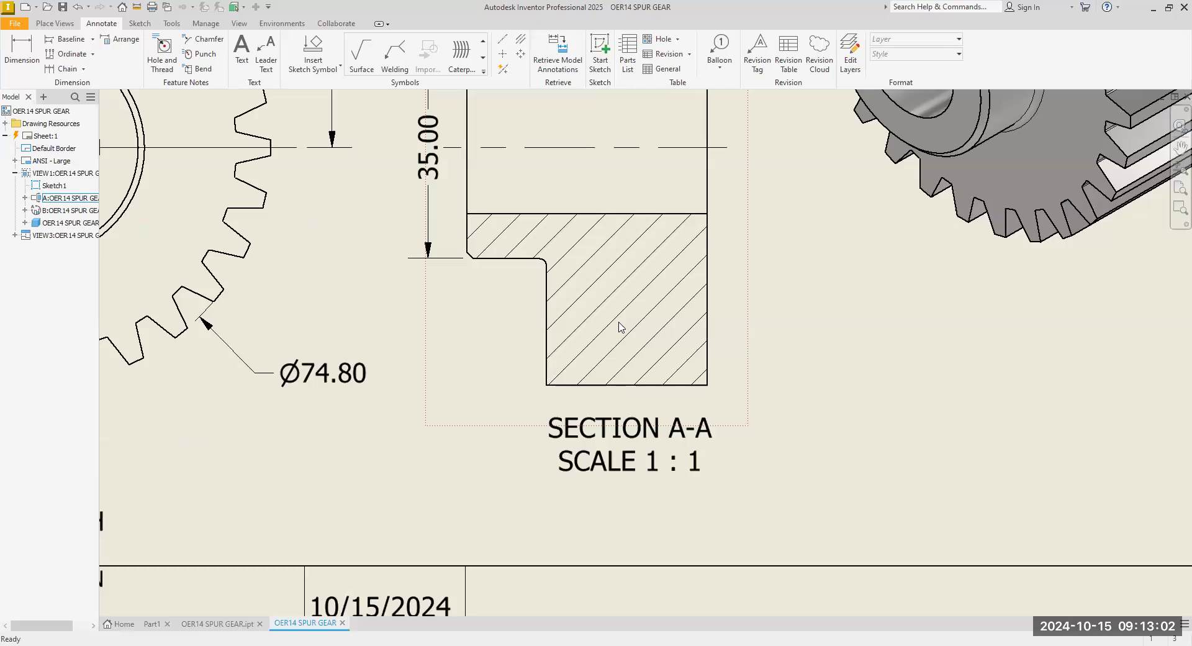
scroll(620, 326, "down", 5)
scroll(575, 422, "up", 4)
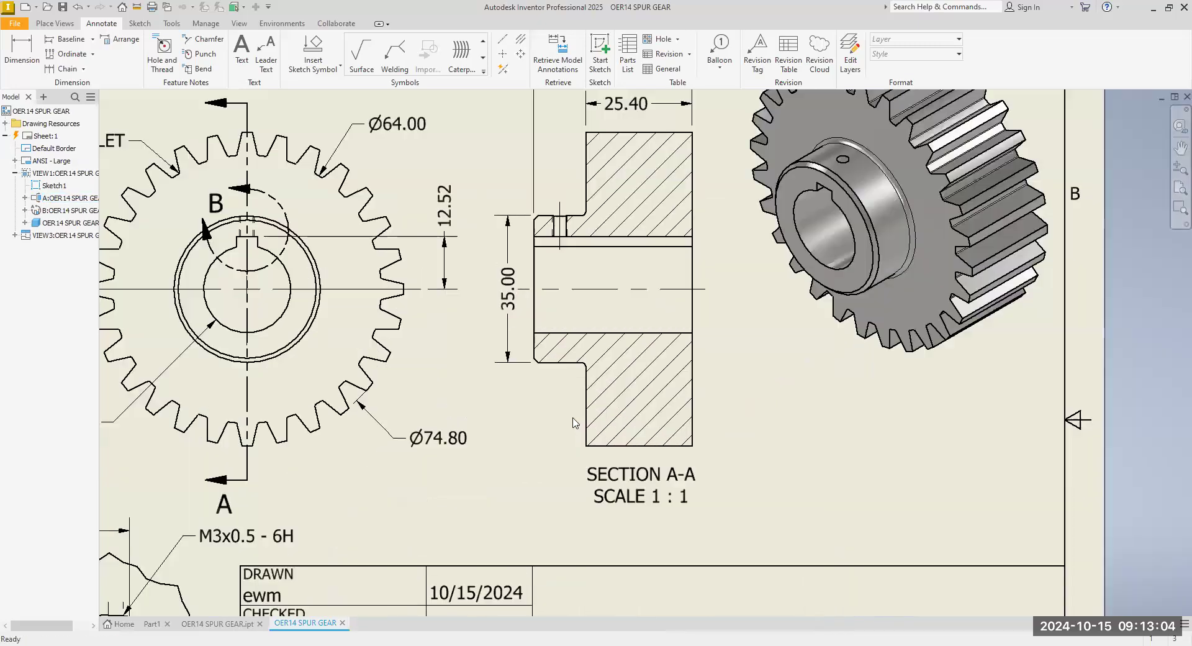
middle_click_drag(561, 412, 595, 452)
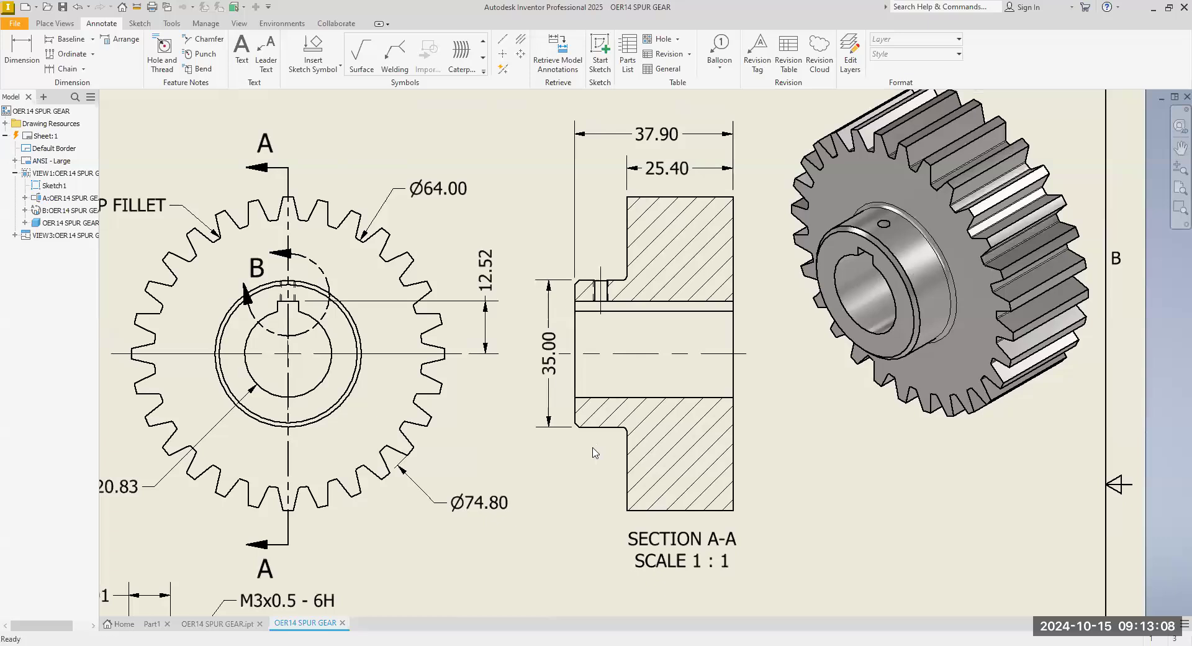
scroll(595, 452, "down", 5)
scroll(606, 335, "up", 6)
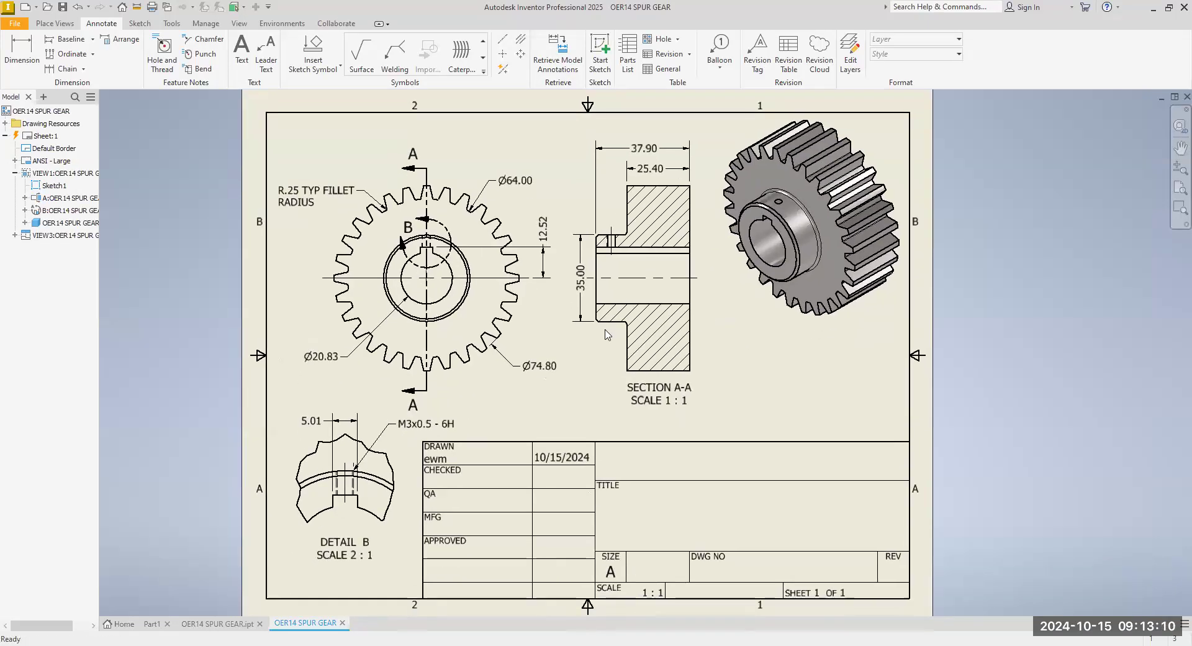
scroll(601, 338, "down", 3)
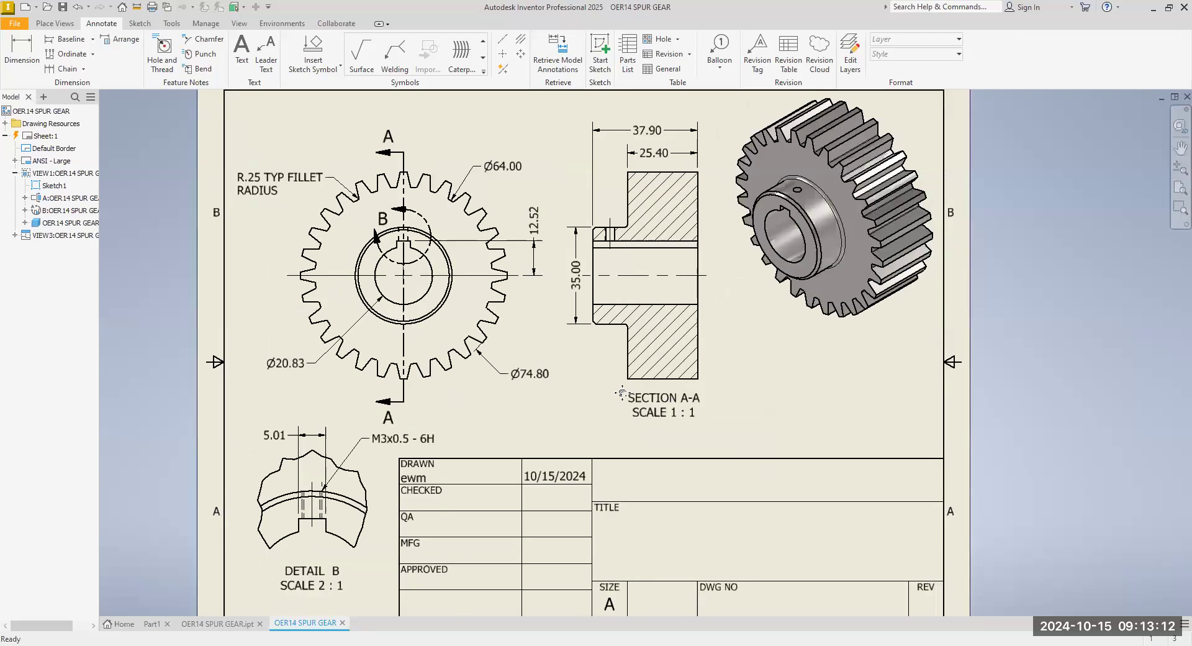
middle_click_drag(622, 394, 648, 466)
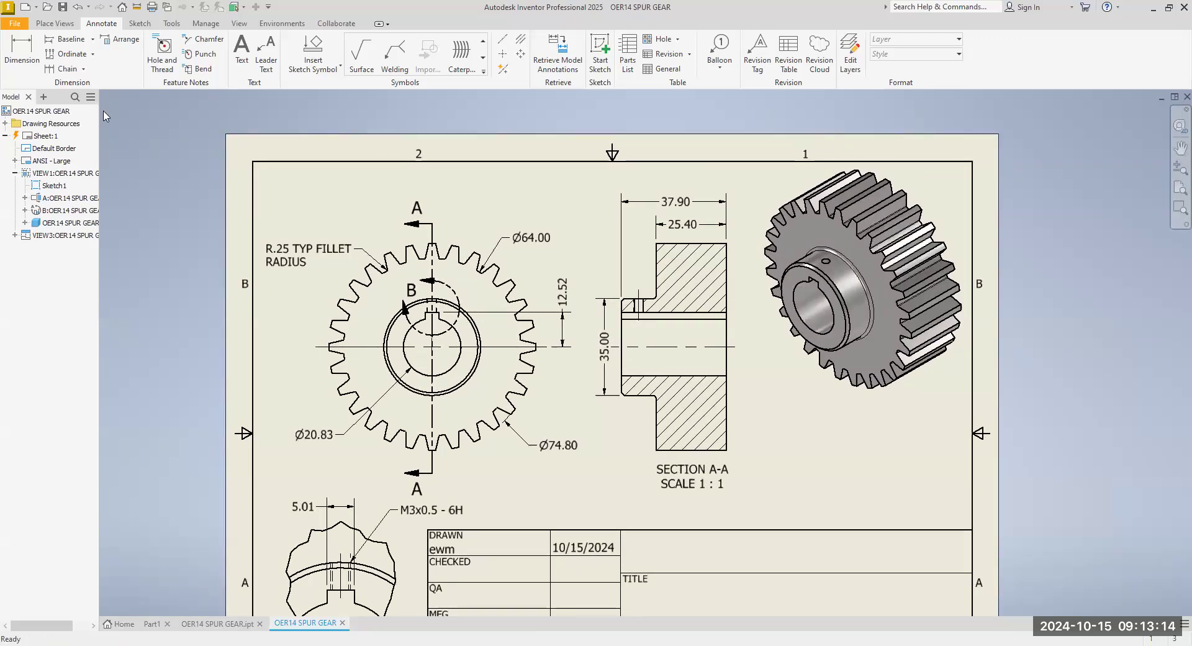
Add a chamfer note to the hub's upper-left chamfer in section view A-A, placing it above and to the left of the edge.
left_click(208, 40)
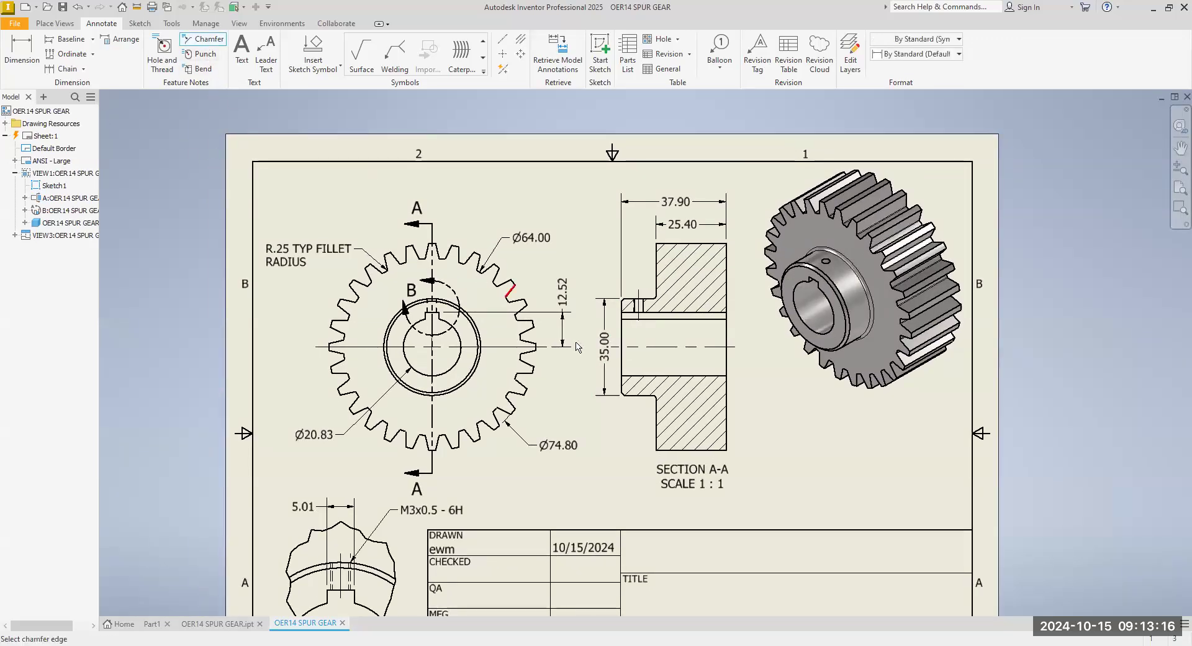
scroll(576, 346, "up", 5)
scroll(653, 307, "up", 2)
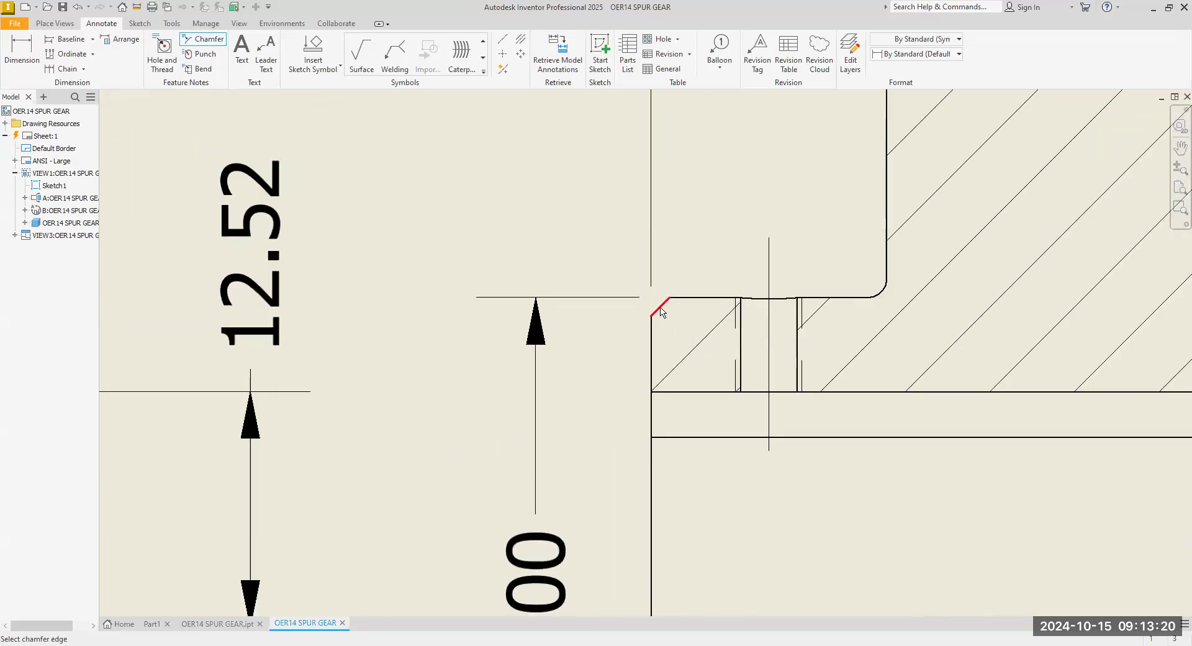
left_click(661, 311)
left_click(685, 299)
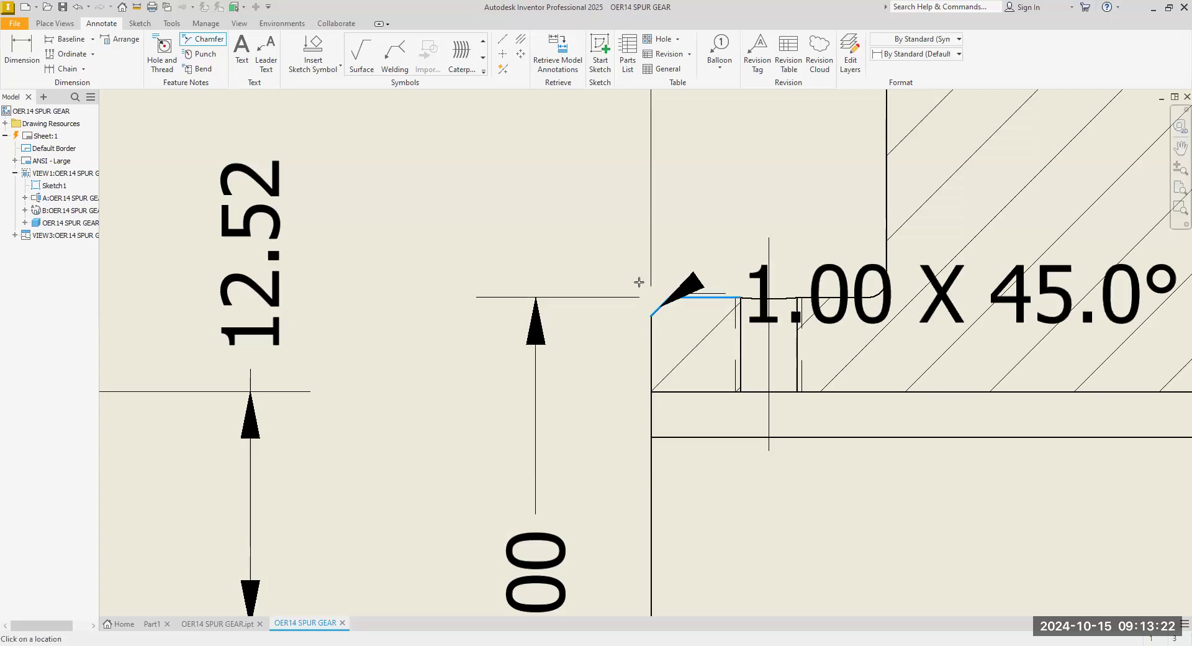
scroll(640, 279, "down", 5)
scroll(640, 278, "down", 2)
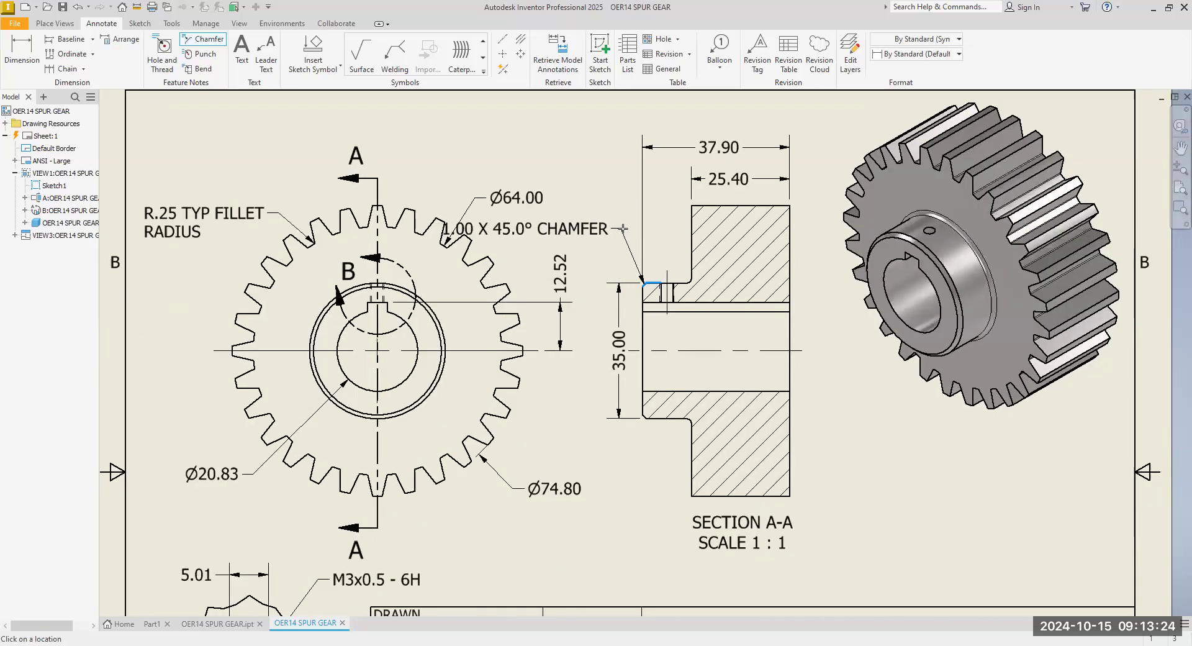
left_click(623, 229)
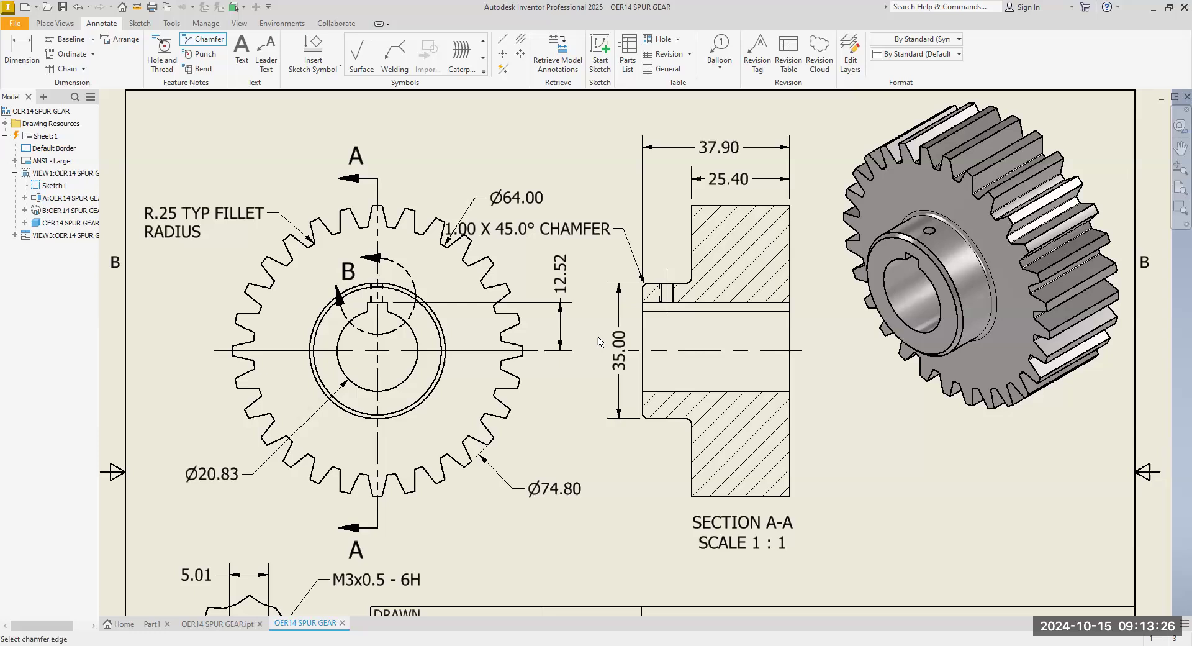
right_click(577, 172)
left_click(619, 173)
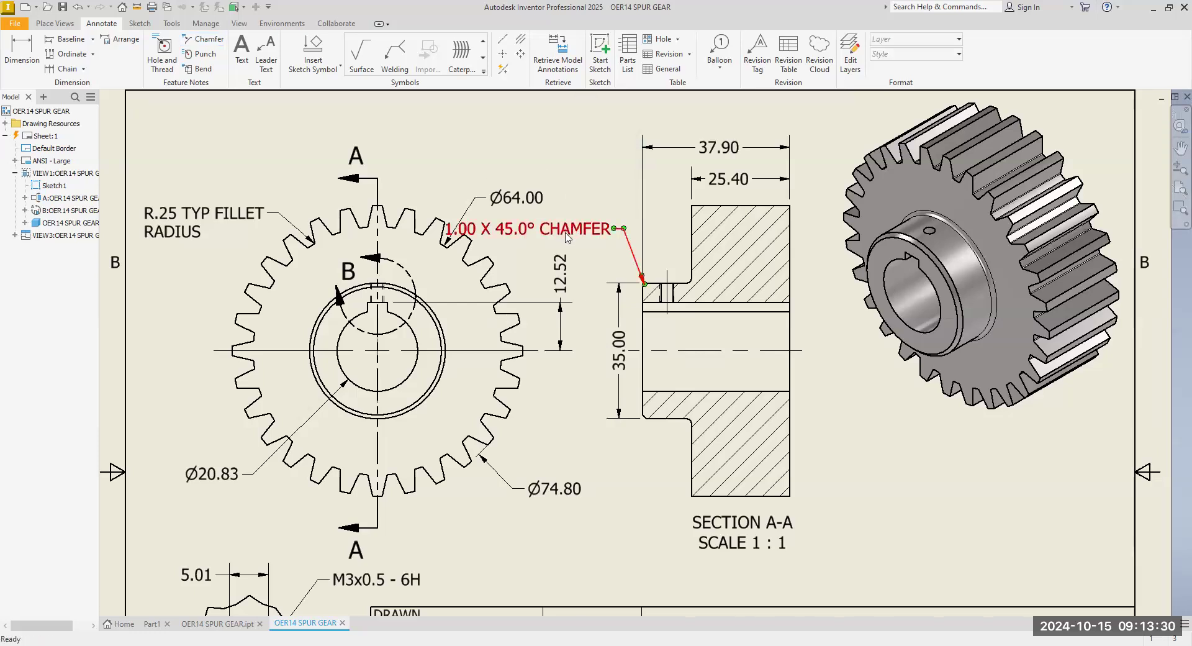
Remove the word CHAMFER from the chamfer note, keeping only its distance and angle.
double_click(567, 234)
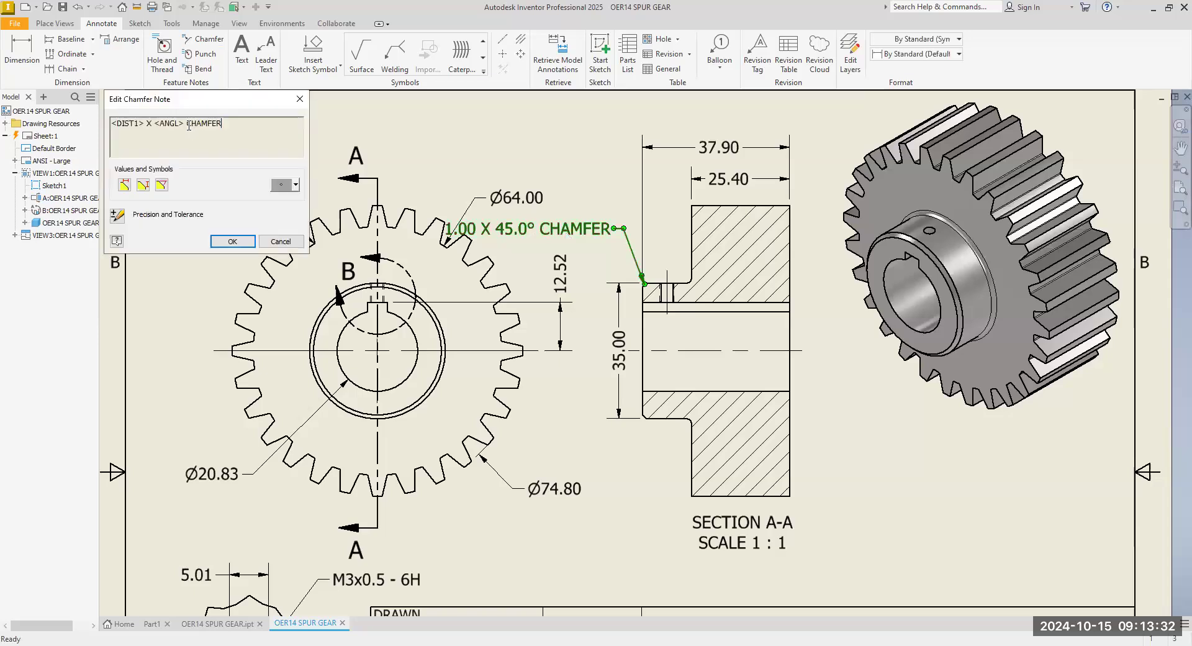
left_click_drag(185, 123, 253, 132)
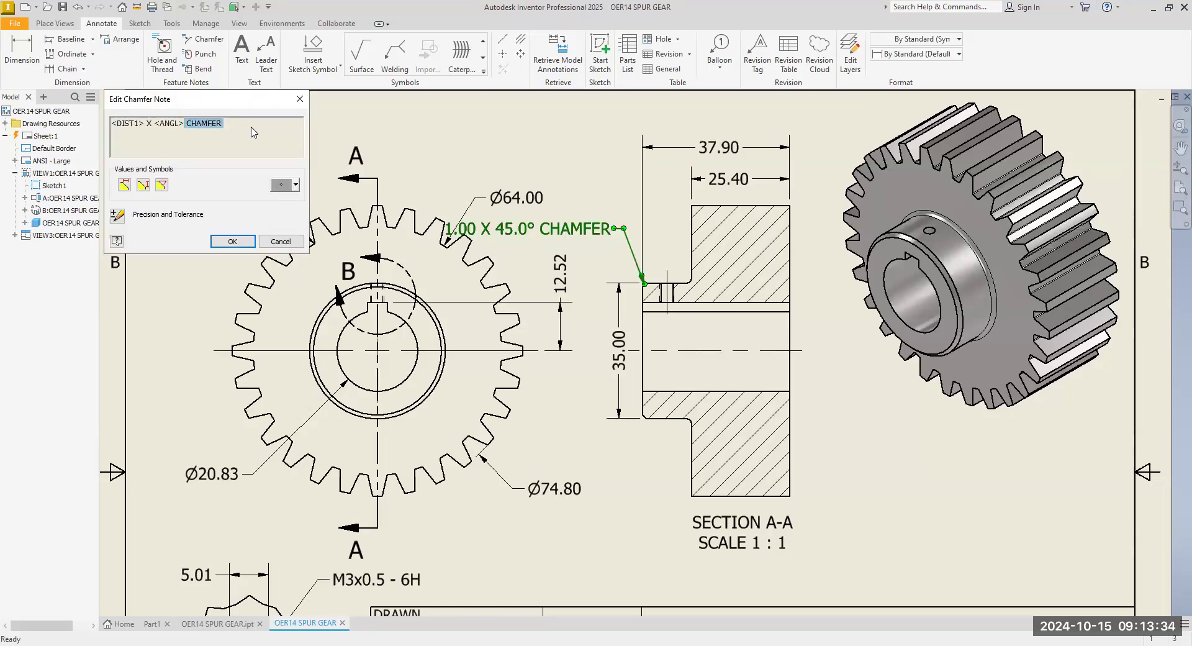
key("Delete")
left_click(221, 243)
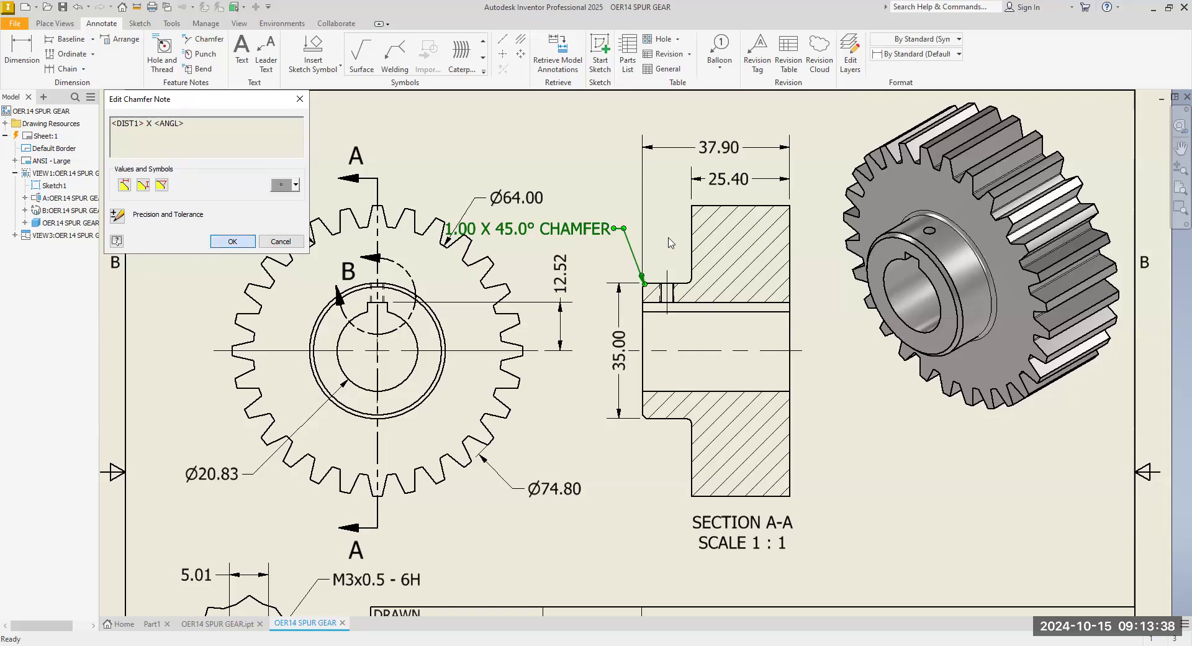
left_click(809, 351)
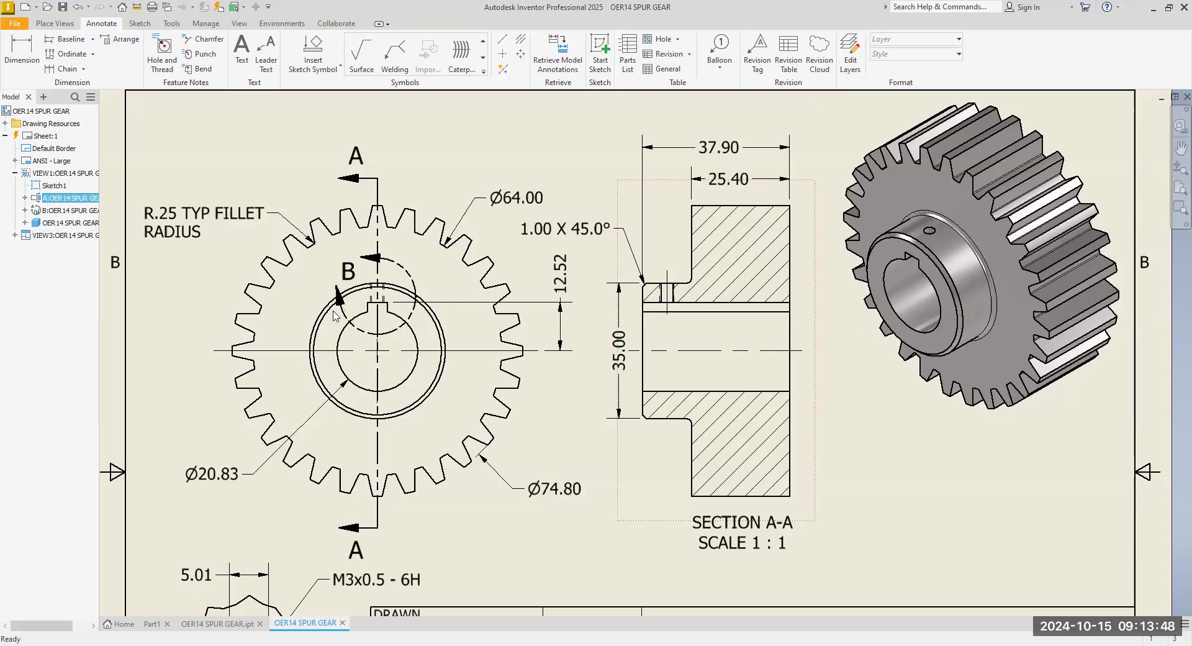
left_click(17, 46)
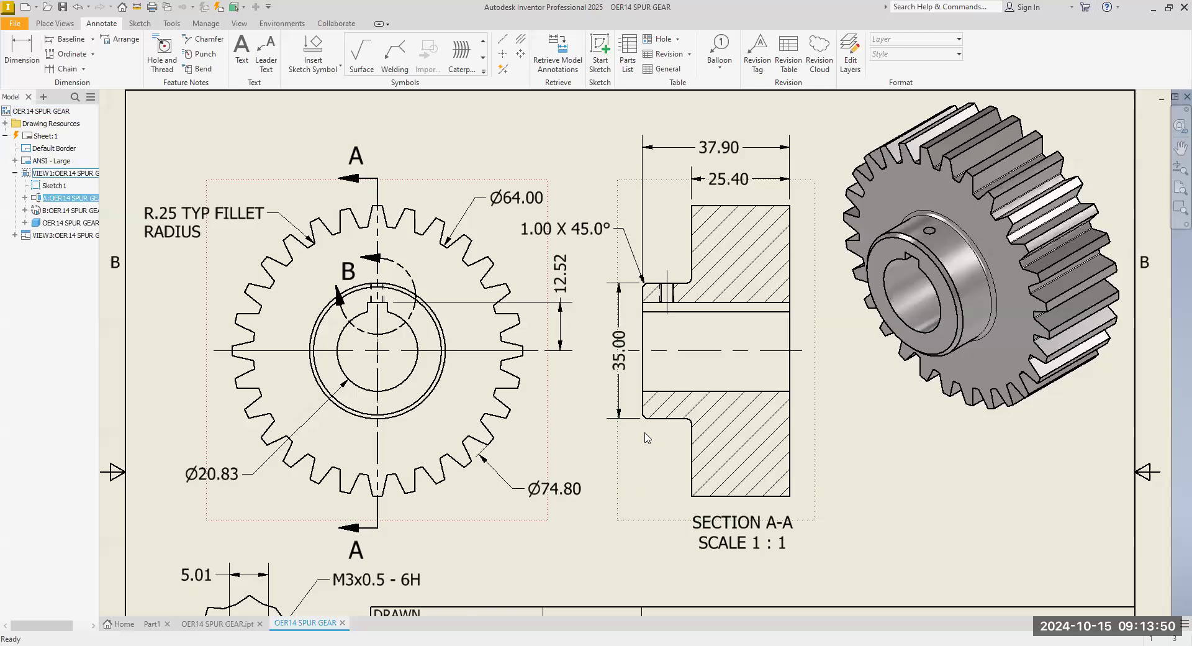
scroll(714, 403, "up", 6)
scroll(761, 392, "up", 3)
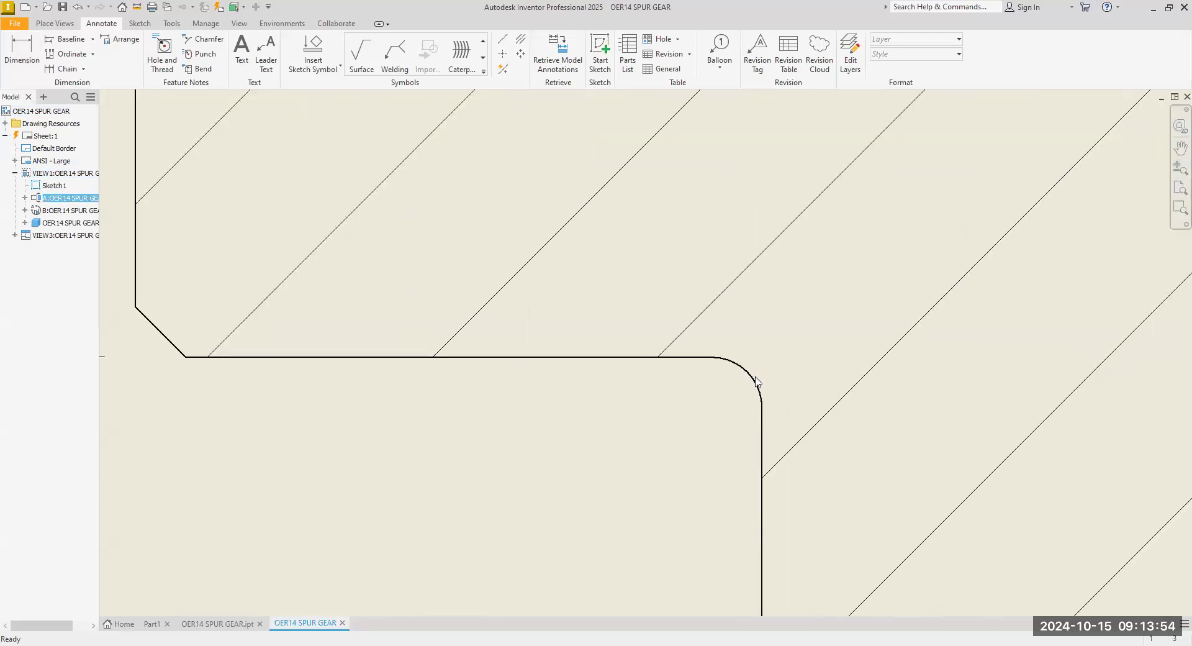
left_click(19, 60)
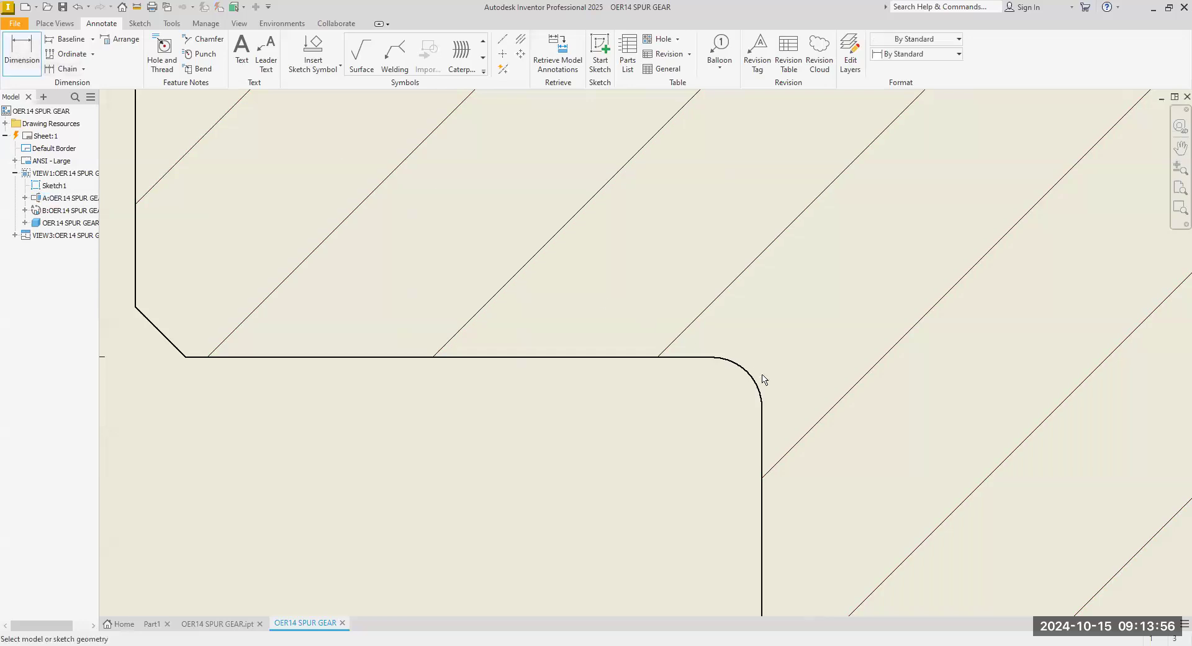
left_click(742, 384)
scroll(742, 384, "down", 3)
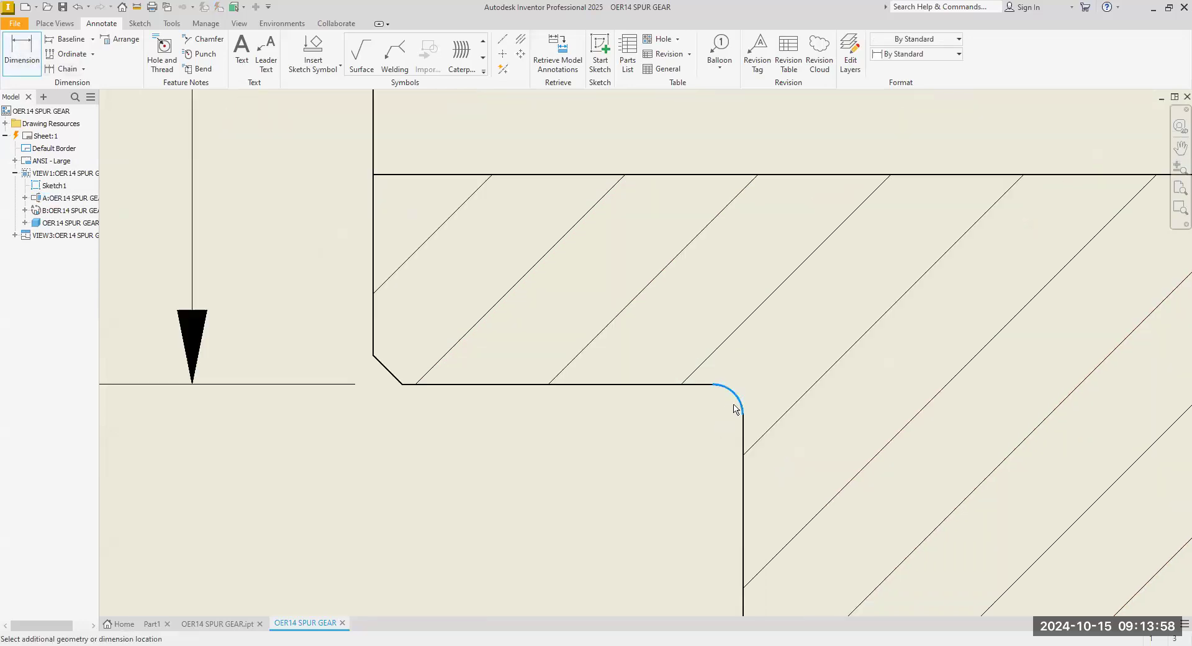
Dimension the radius of the lower fillet between hub and gear body in section view A-A, placing it below and left of the fillet.
left_click(23, 70)
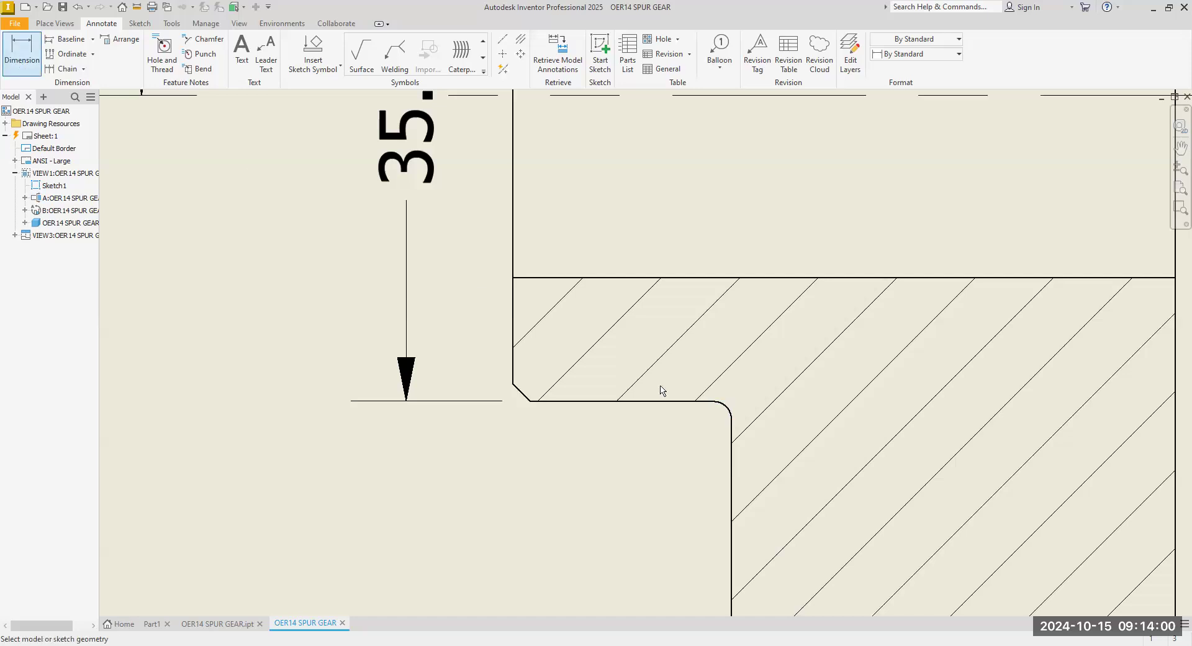
scroll(709, 404, "up", 2)
left_click(745, 415)
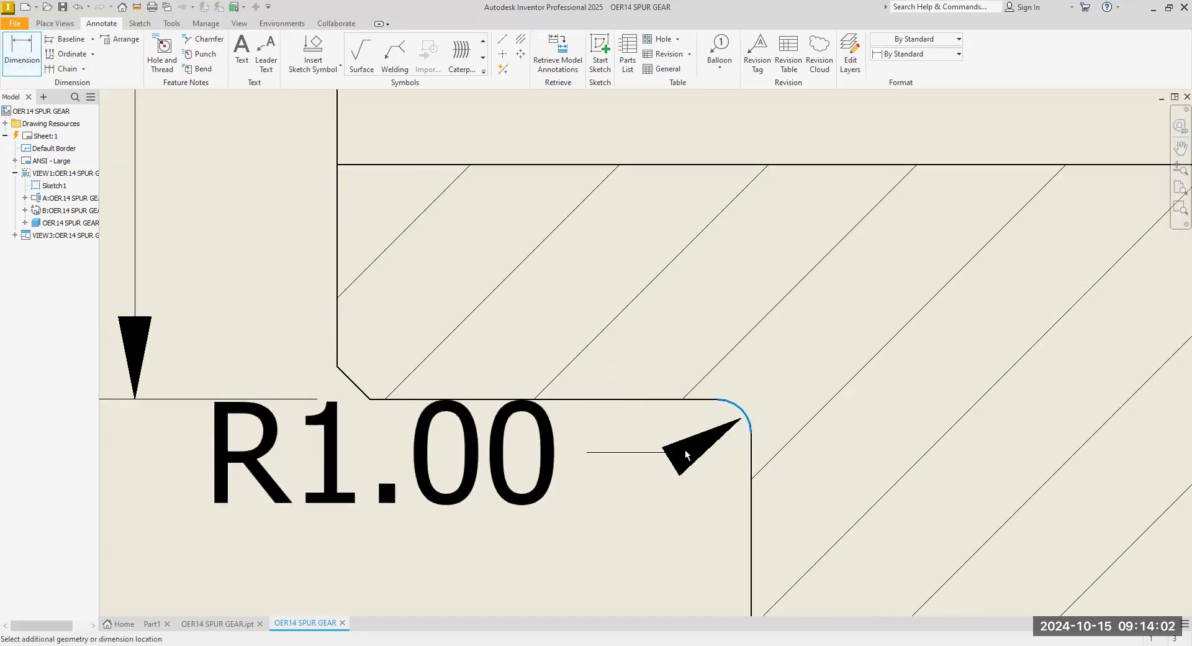
scroll(676, 478, "down", 3)
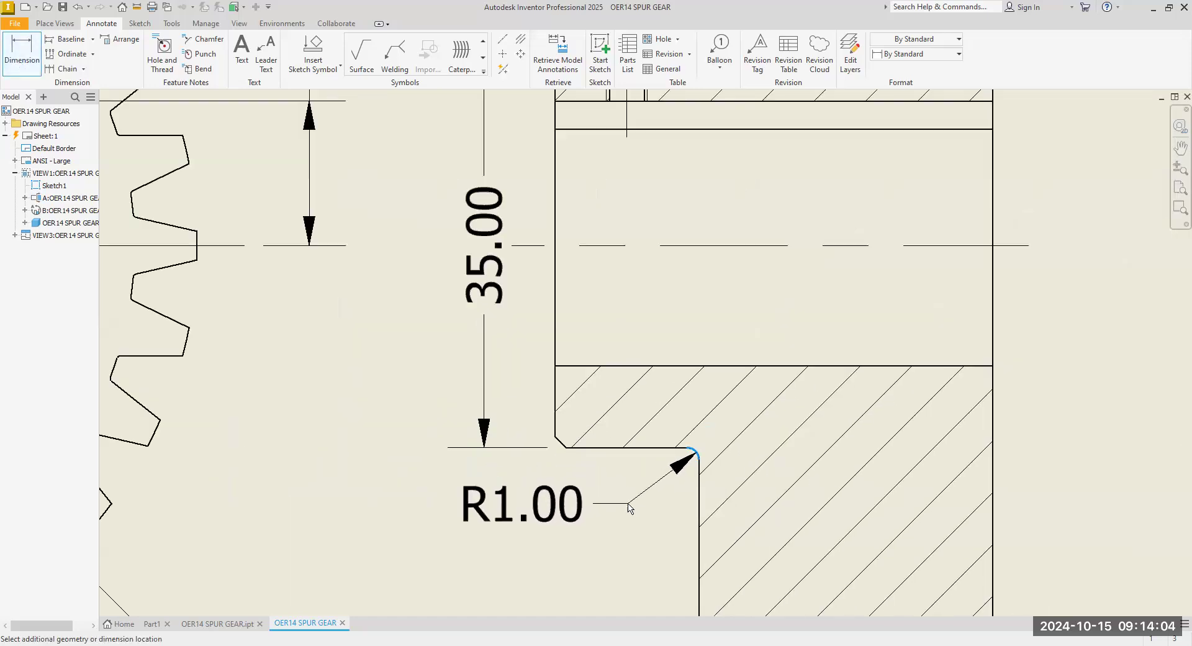
scroll(559, 482, "down", 3)
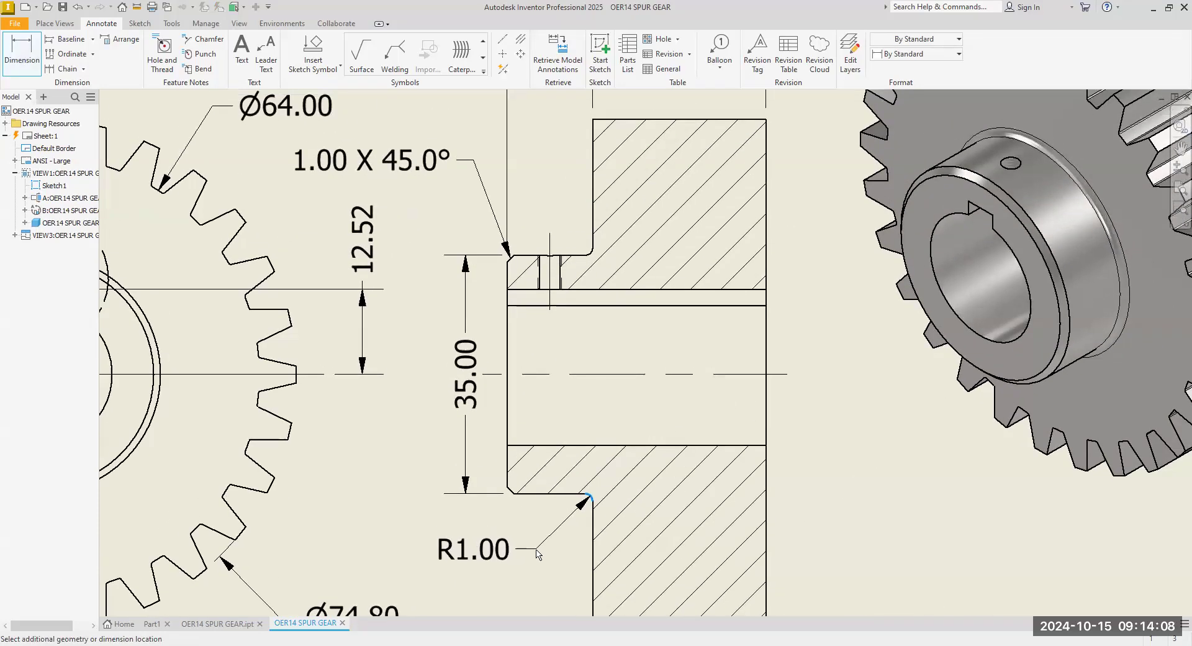
left_click(538, 550)
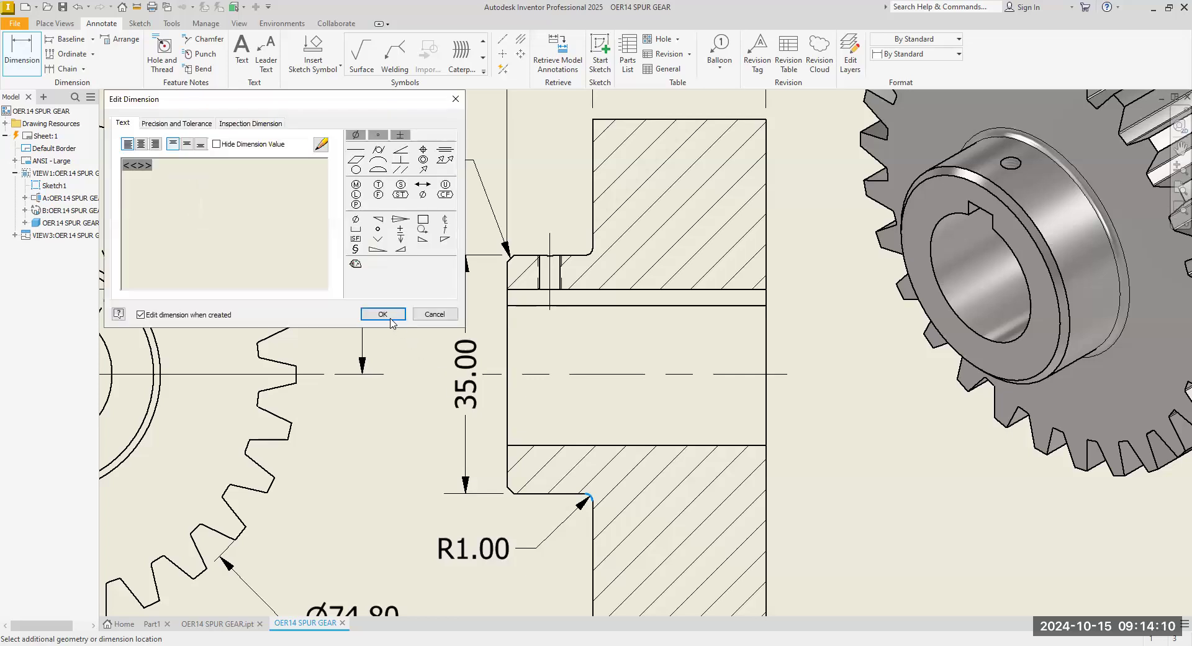
left_click(383, 314)
scroll(515, 386, "down", 5)
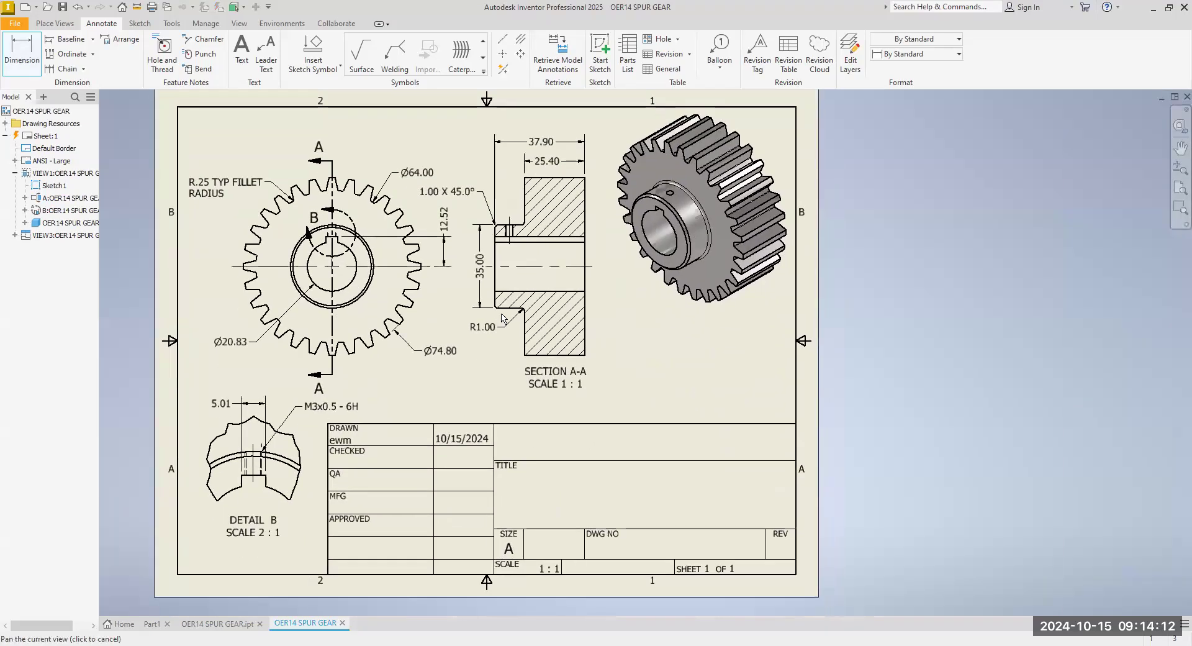
middle_click_drag(520, 388, 567, 394)
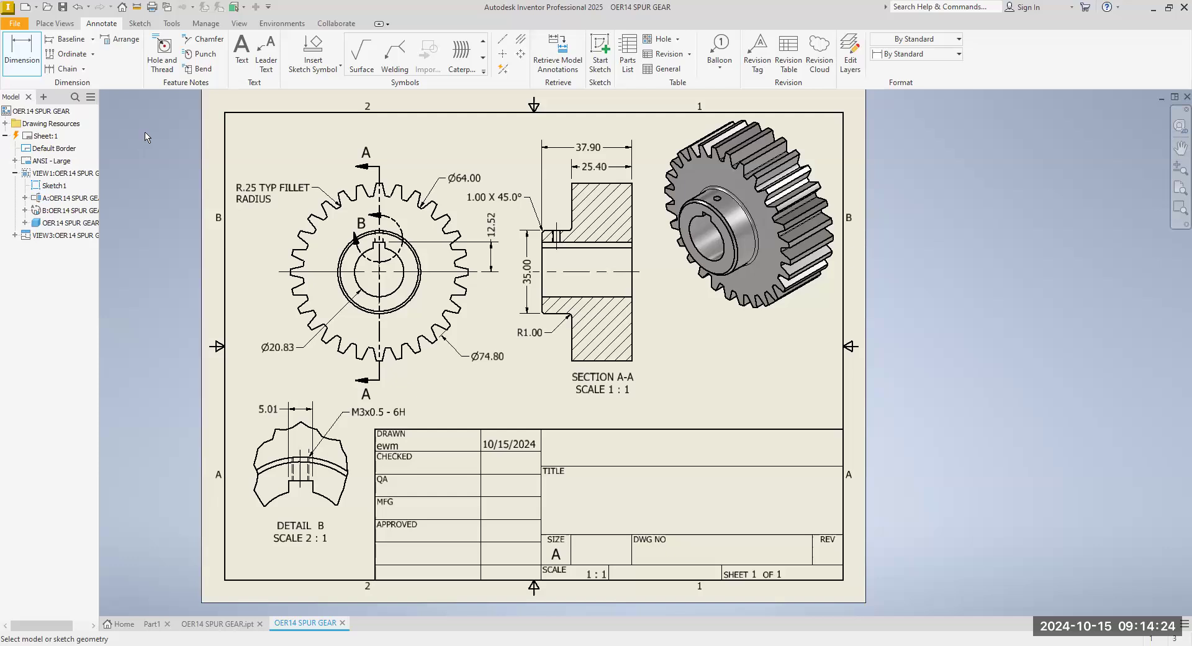
right_click(925, 309)
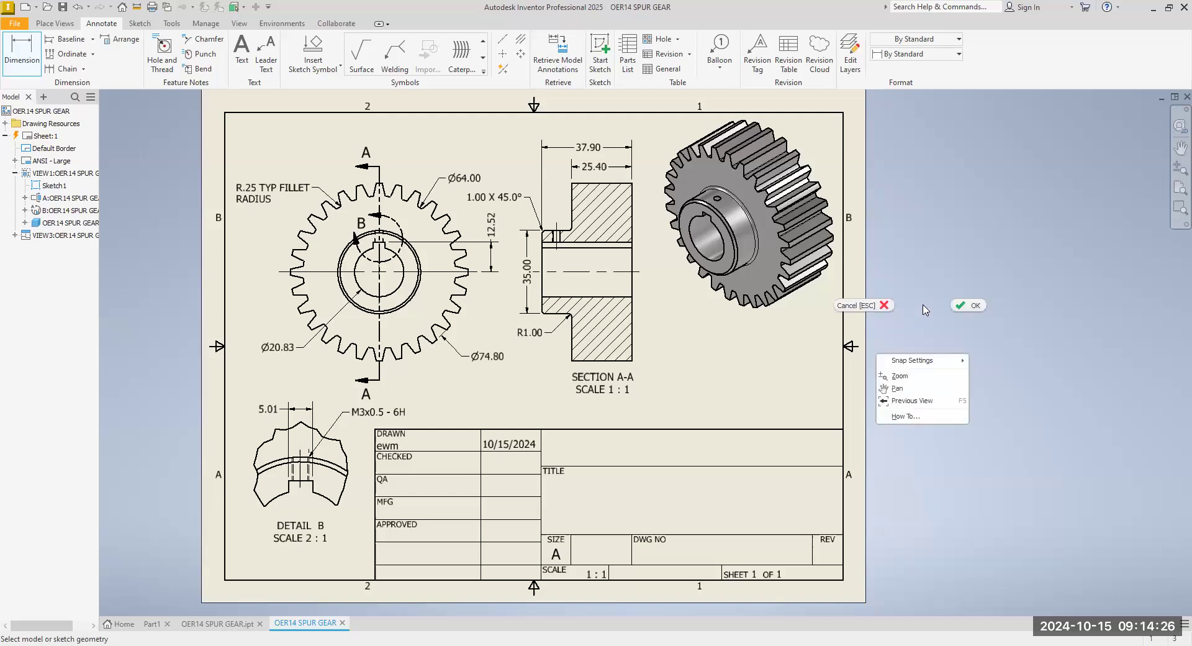
left_click(970, 307)
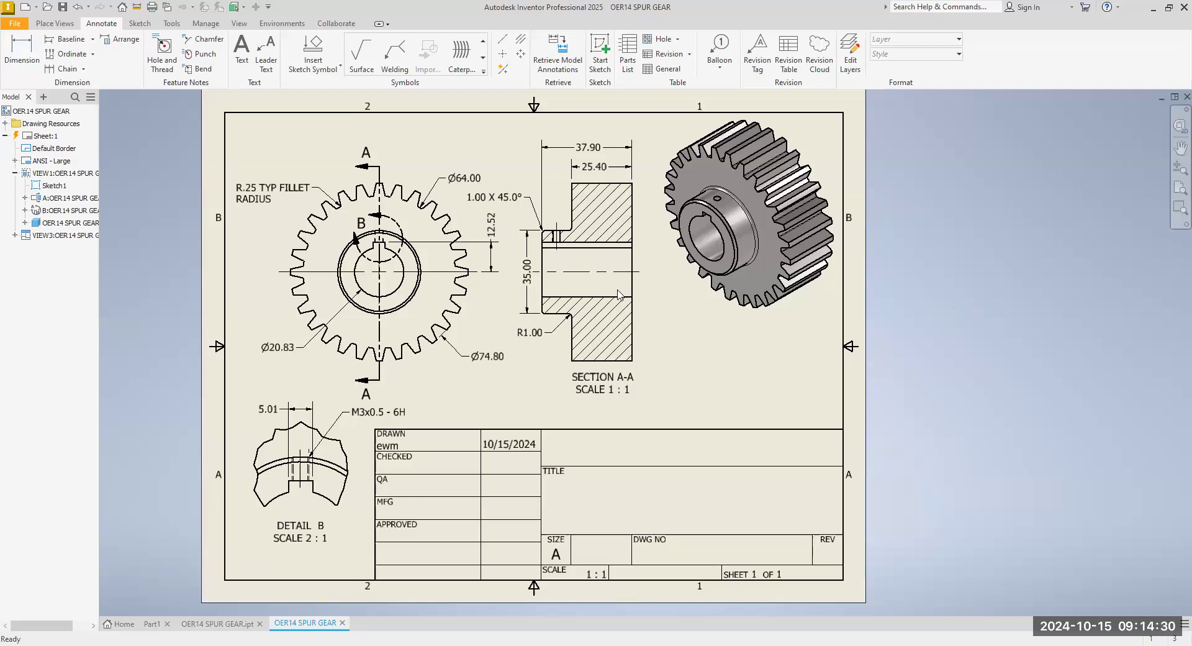
In the drawing's iProperties, set the title to OER14 SPUR GEAR, the subject to CAD 140 and the author to the drafter's surname.
left_click(56, 112)
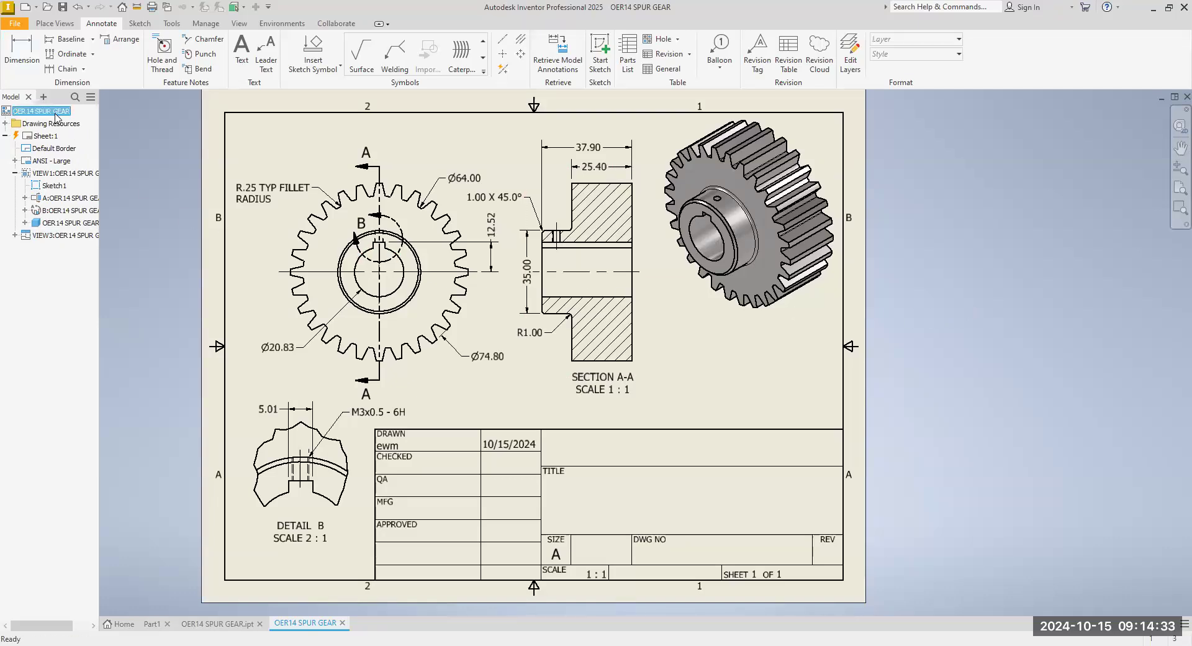
right_click(56, 113)
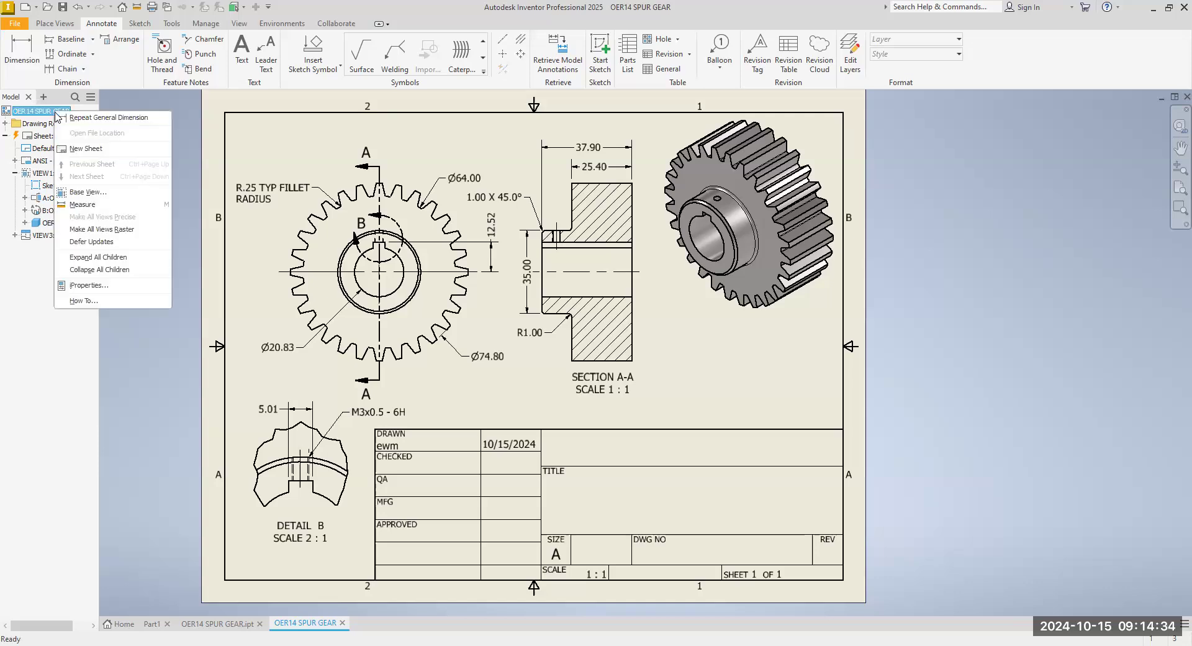
left_click(93, 286)
left_click(254, 186)
left_click(290, 203)
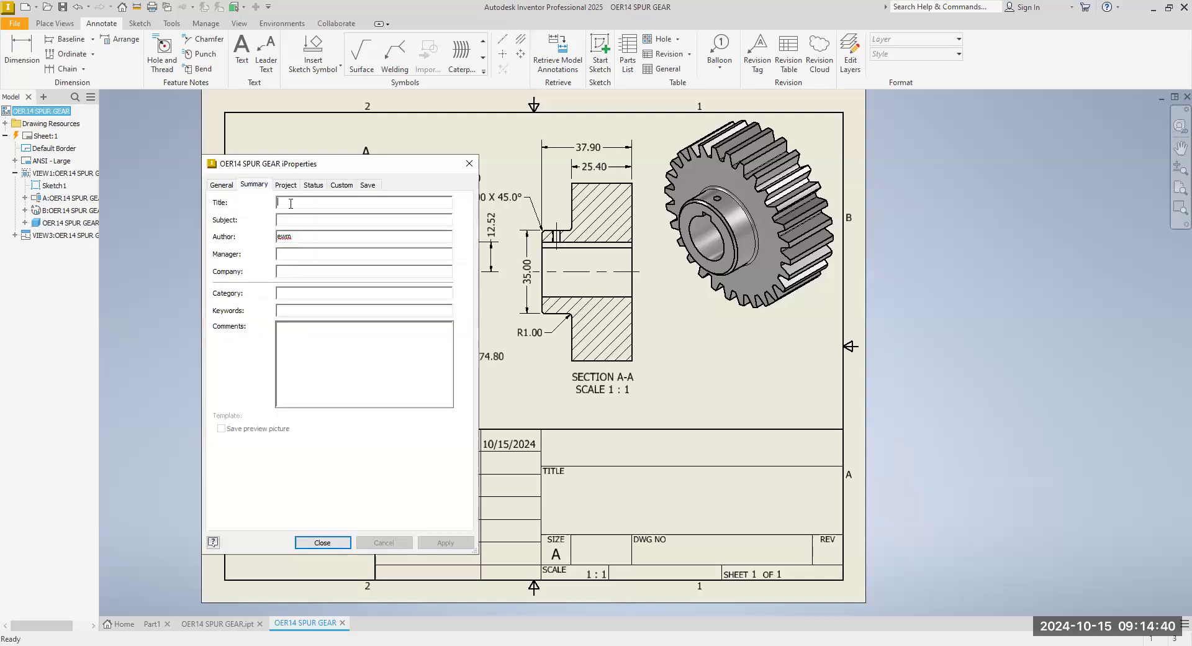
type("OER")
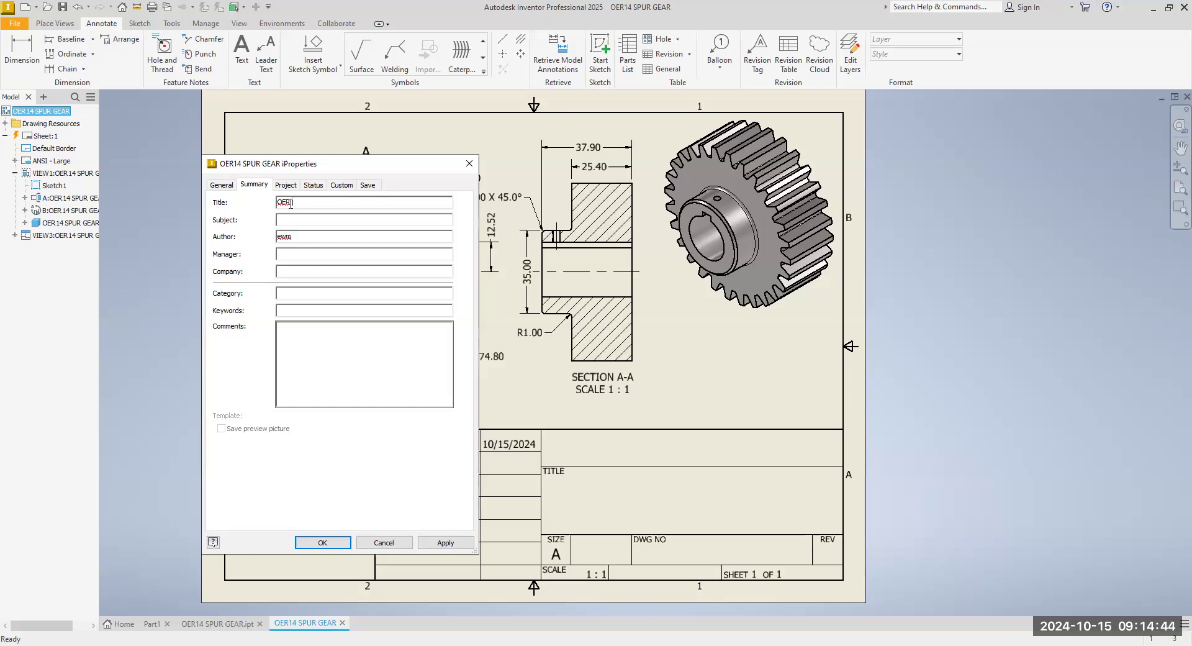
type("14 SPUR GEAR")
double_click(291, 237)
key("BackSpace")
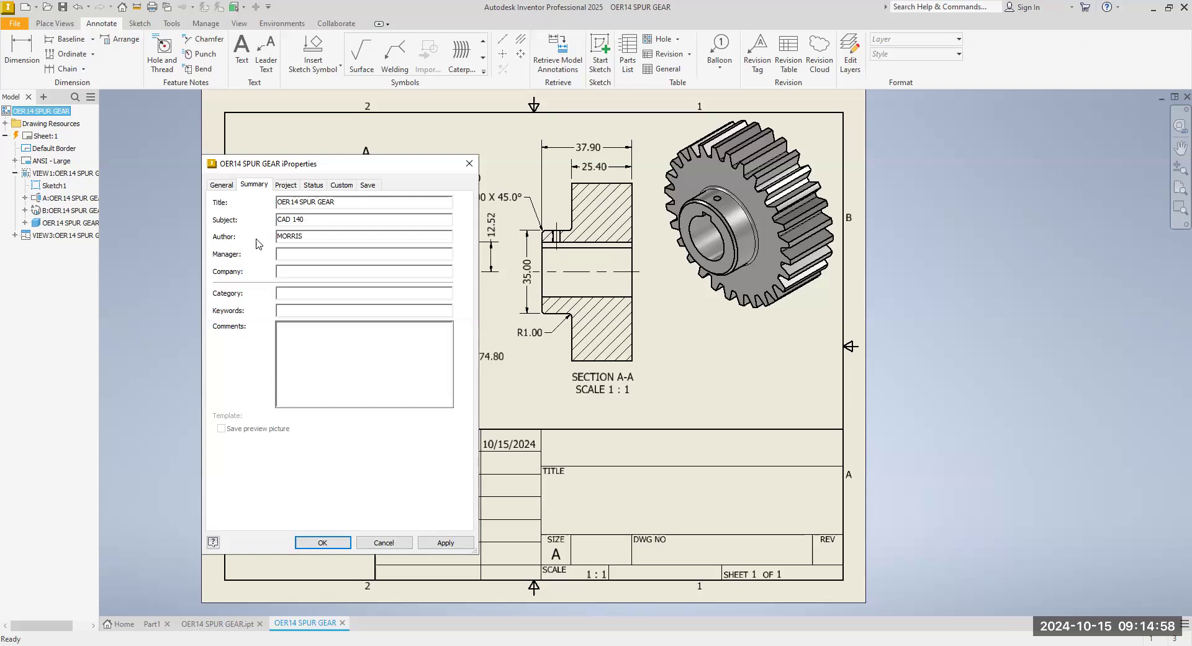
Enter the manager's surname and set the company to VIRGINIA PENINSULA COMMUNITY COLLEGE in the drawing's summary properties.
left_click(339, 255)
type("MORRIS")
left_click(323, 269)
type("VIRGINIAPEN")
key("BackSpace")
type("PENINSULA COMM")
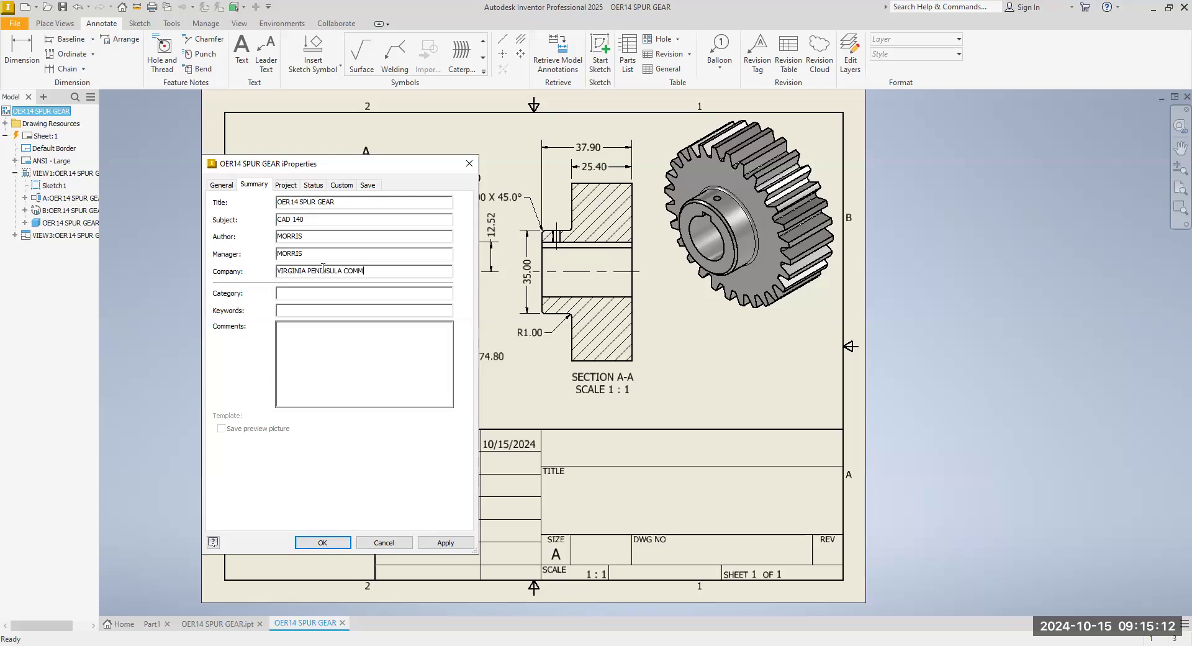
type("UNITY COLLEGE")
Add the comment "GEAR TEETH IS NOT DRAWN CORRECTLY. GRAPHICAL REPRESENTATION OF A GEAR TOOTH." to the drawing's summary properties.
type("E")
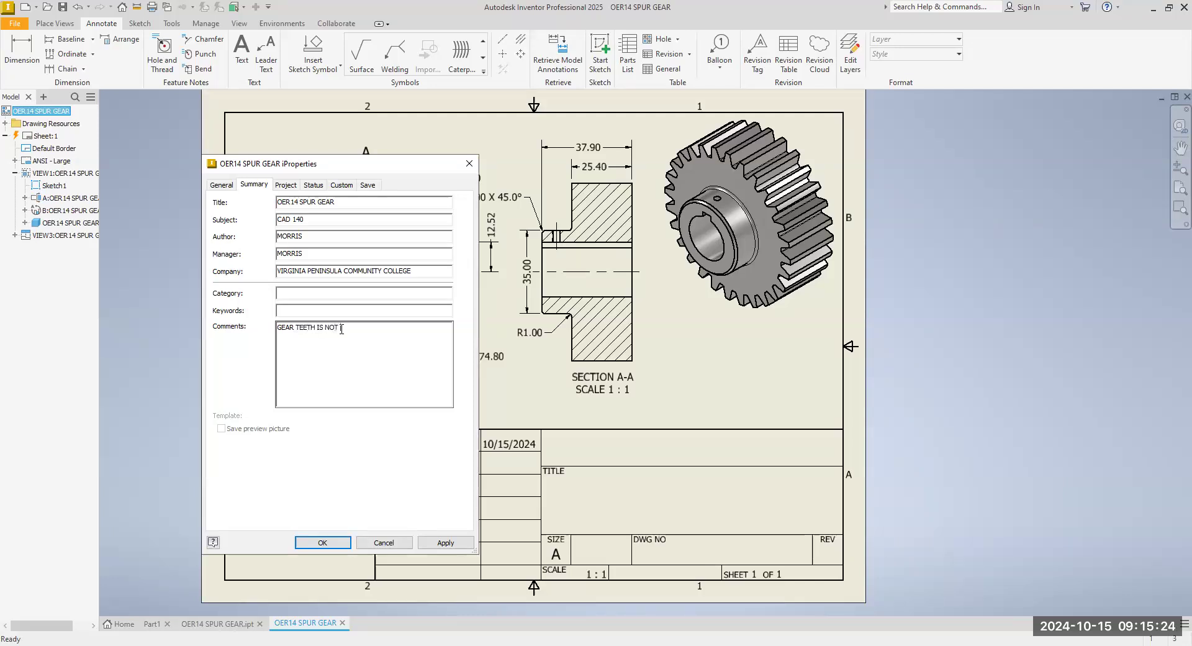
type("TH IS NOT DRAWI")
key("BackSpace")
key("BackSpace")
key("BackSpace")
type("N CORRECT")
type("LY")
type("THEY A")
key("BackSpace")
key("BackSpace")
key("BackSpace")
key("BackSpace")
key("BackSpace")
key("BackSpace")
type("GRAPHICAL REPRE")
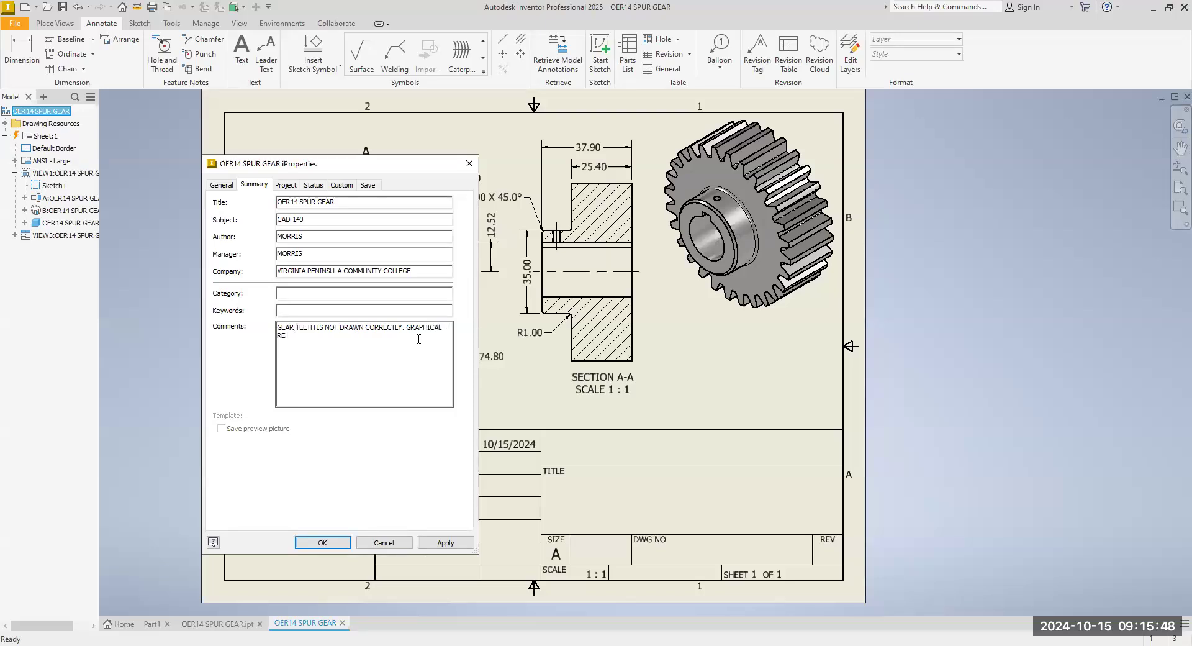
type("SENTATION OF  A GEAR TO")
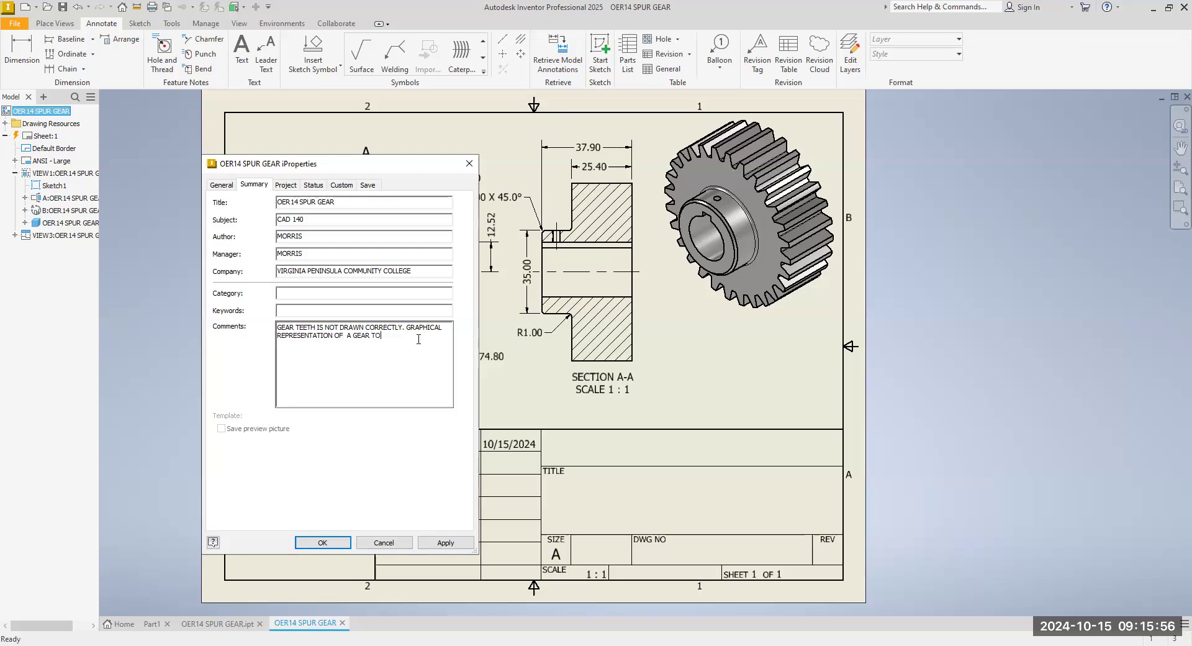
type("OTH.")
Replace the designer in the project properties with the drafter's surname and enter the same surname as engineer and authority.
left_click(292, 186)
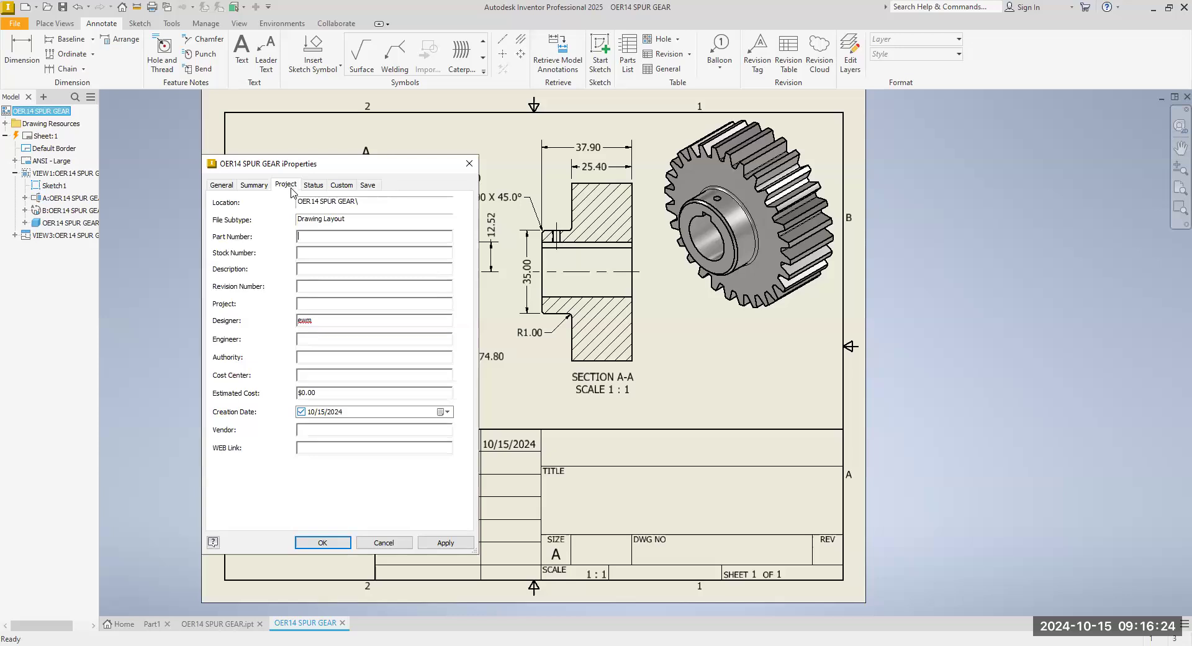
double_click(314, 323)
key("Delete")
type("MORRIS")
left_click(346, 341)
type("MORRISMORRIS")
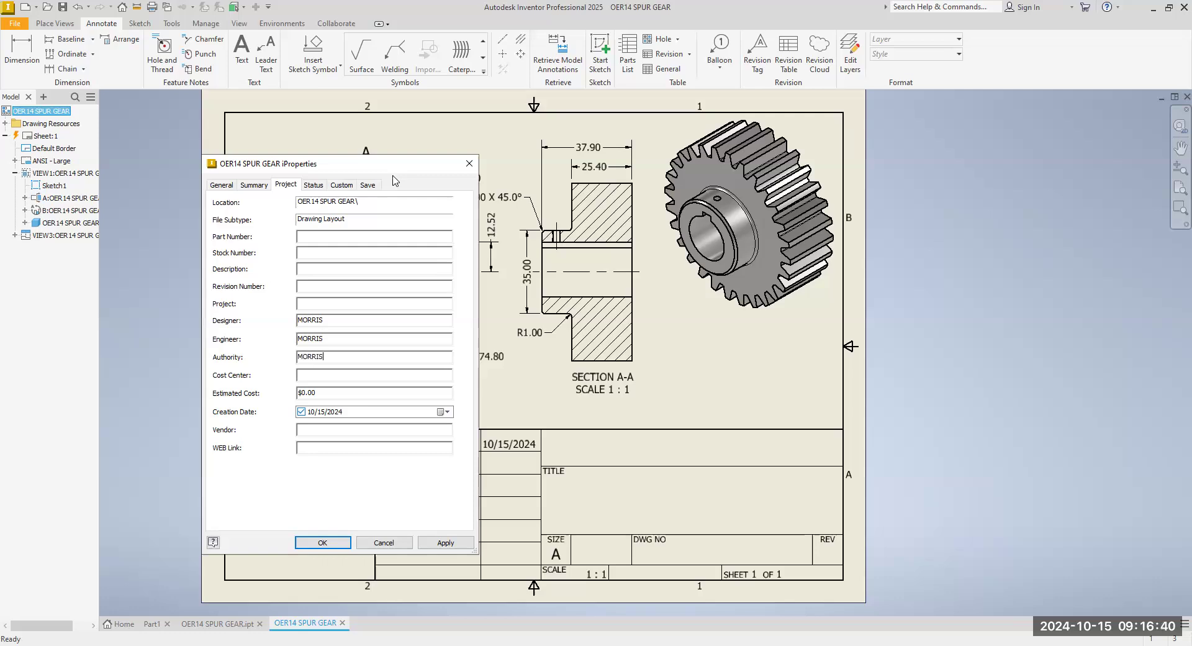
Enter the surname for checked by, engineering approval and manufacturing approval in the status properties, enabling the 10/15/2024 date for each.
left_click(314, 185)
type("MORRIS")
left_click(326, 288)
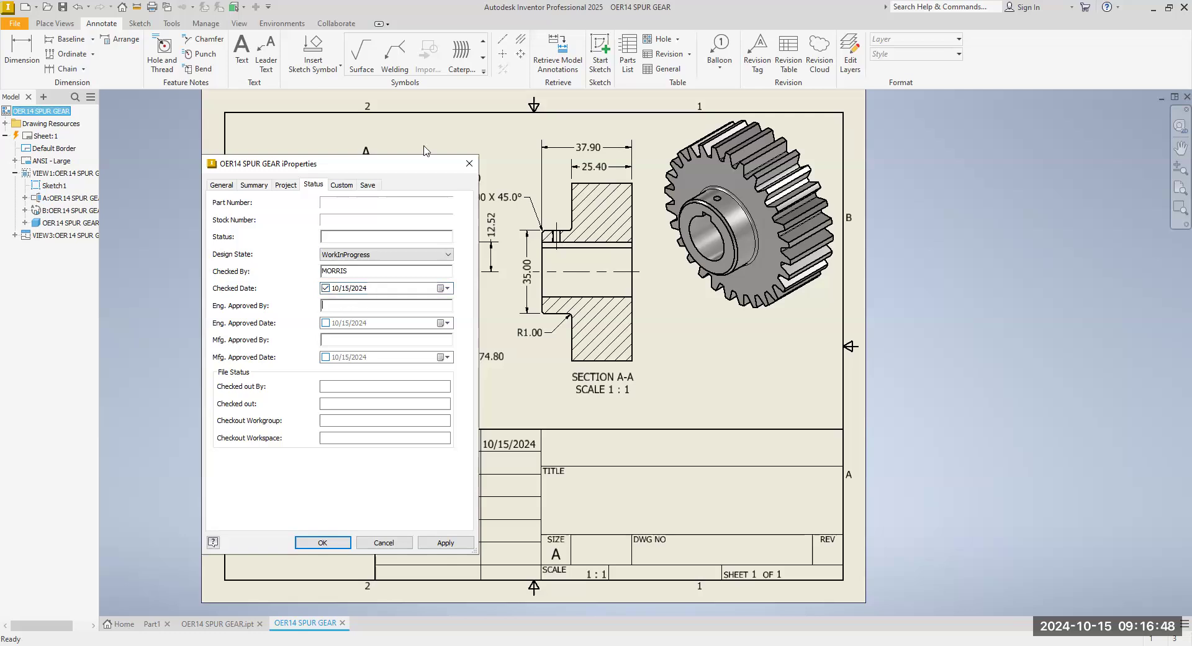
type("MORRIS")
left_click(326, 322)
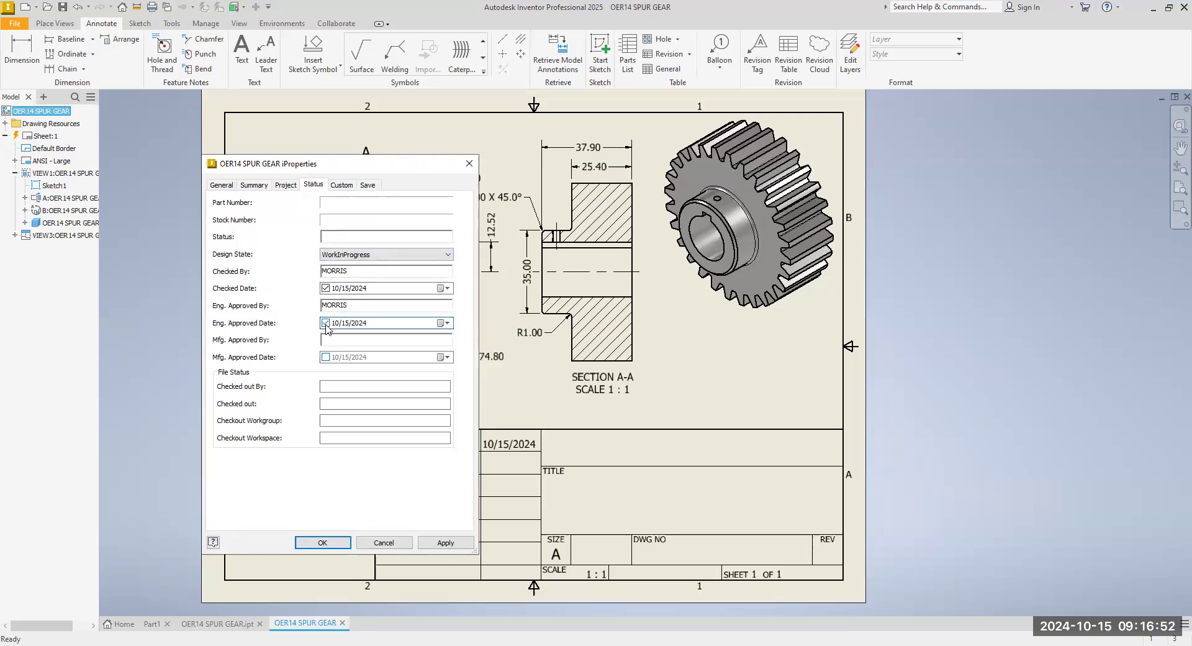
left_click(339, 341)
type("MORRIS")
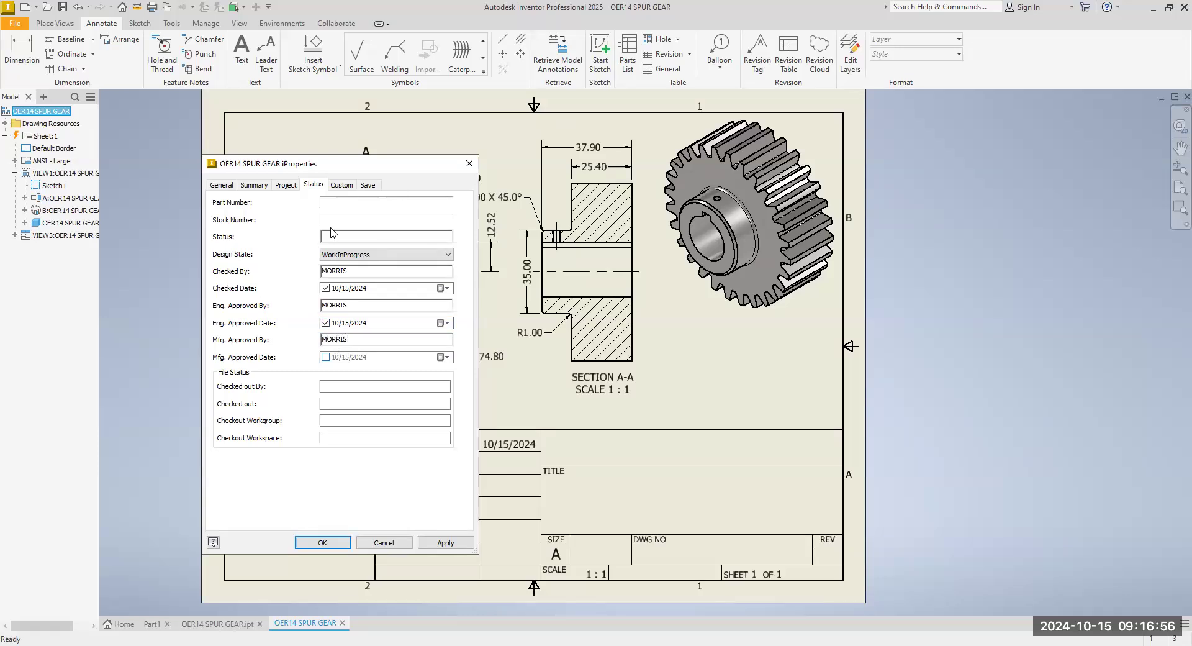
left_click(326, 357)
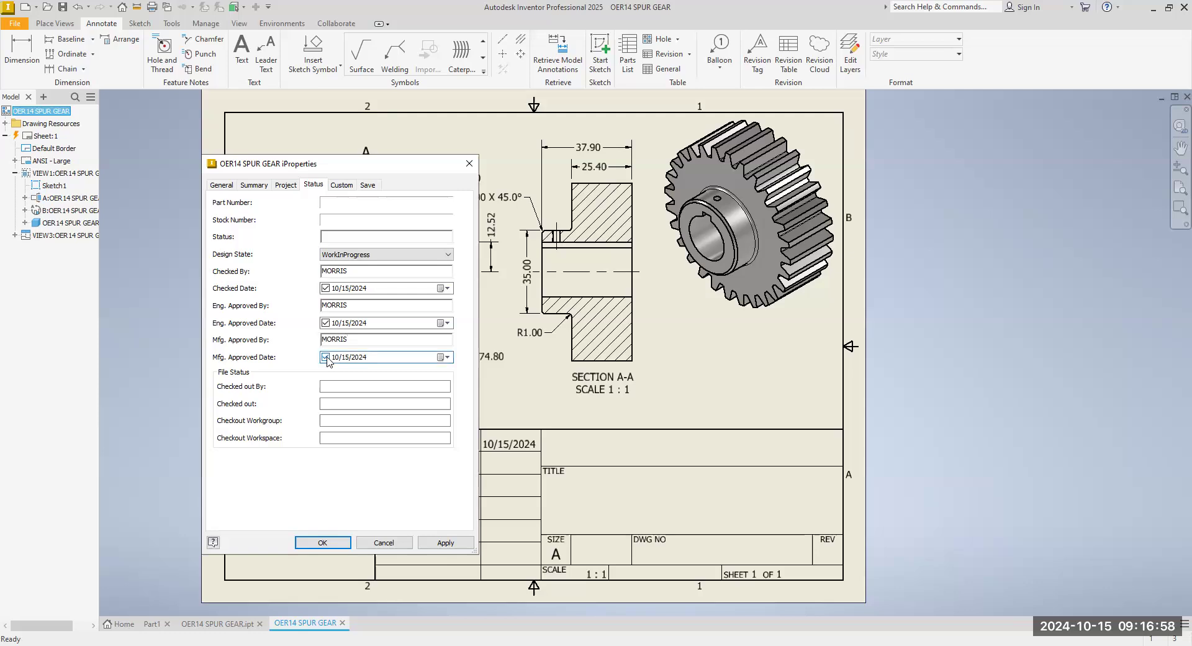
Apply the edited iProperties to the drawing's title block and close the dialog.
left_click(371, 187)
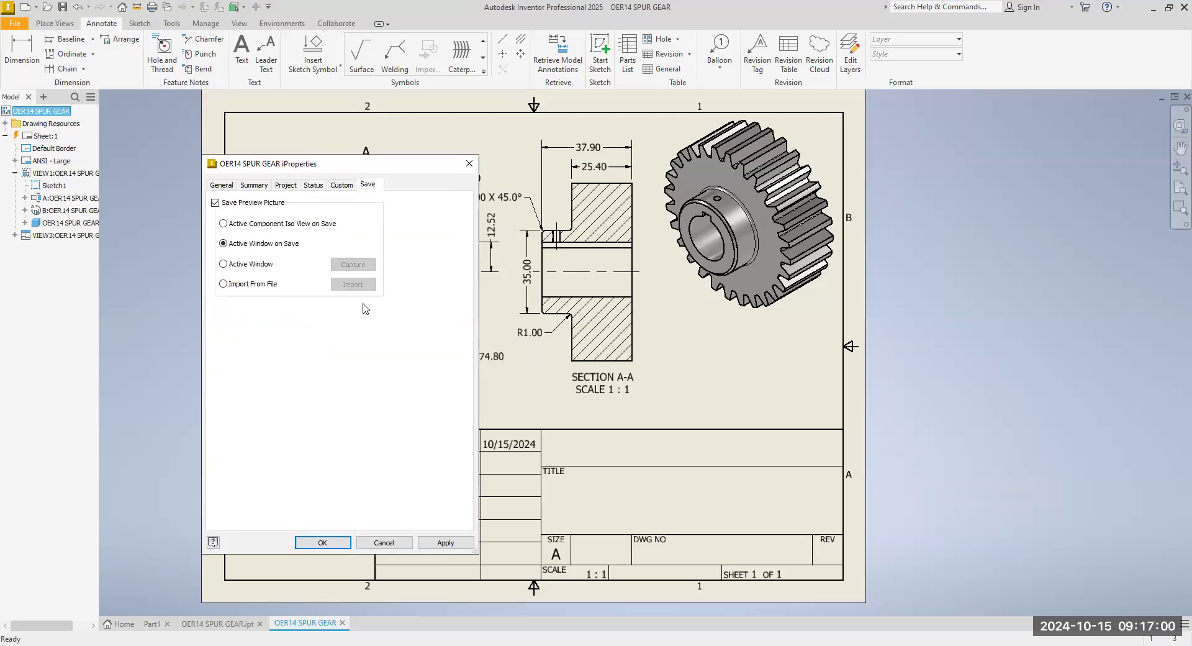
left_click(447, 543)
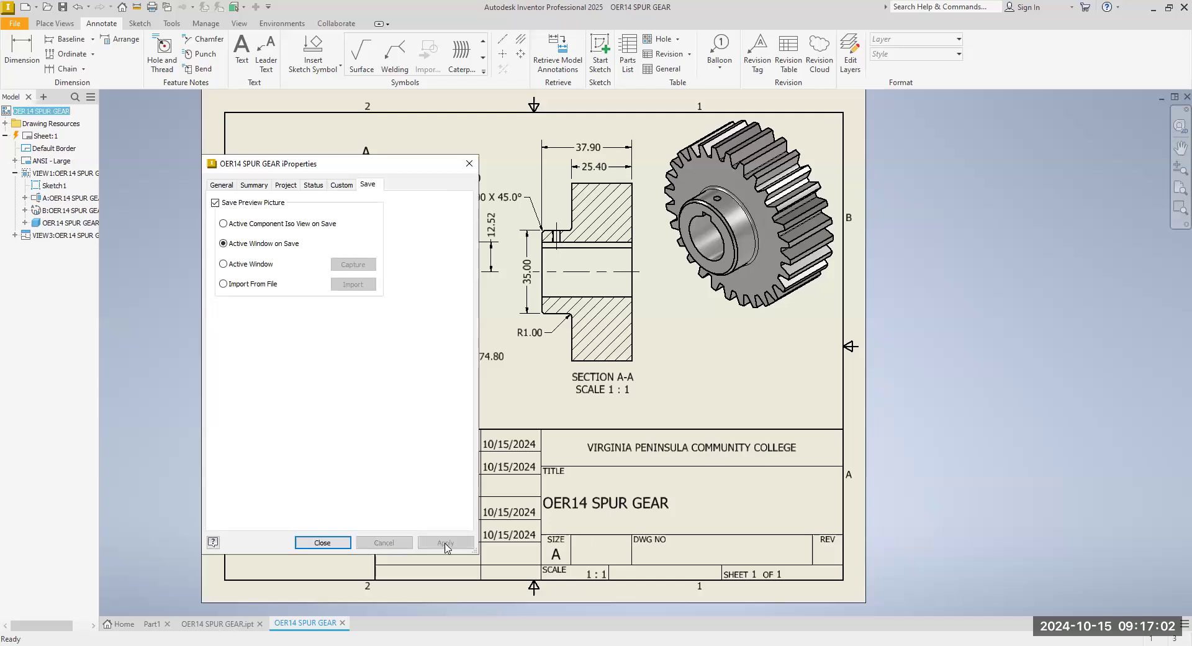
left_click(322, 542)
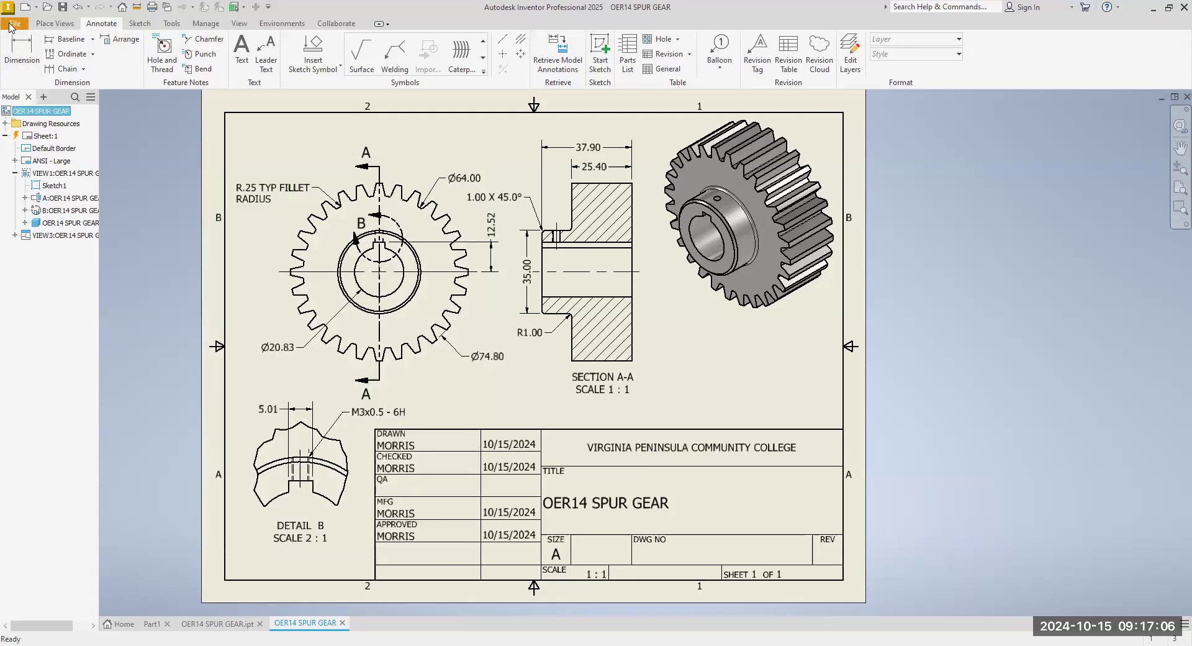
Save the drawing as OER14 SPUR GEAR.idw.
left_click(10, 25)
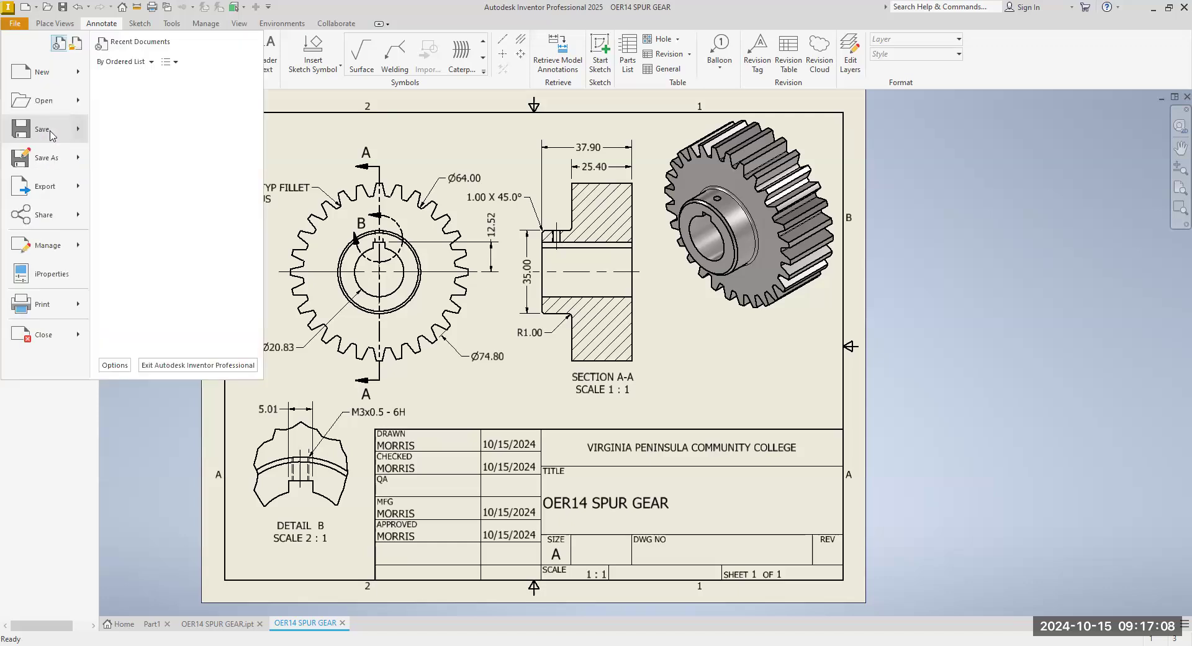
left_click(50, 133)
left_click(941, 518)
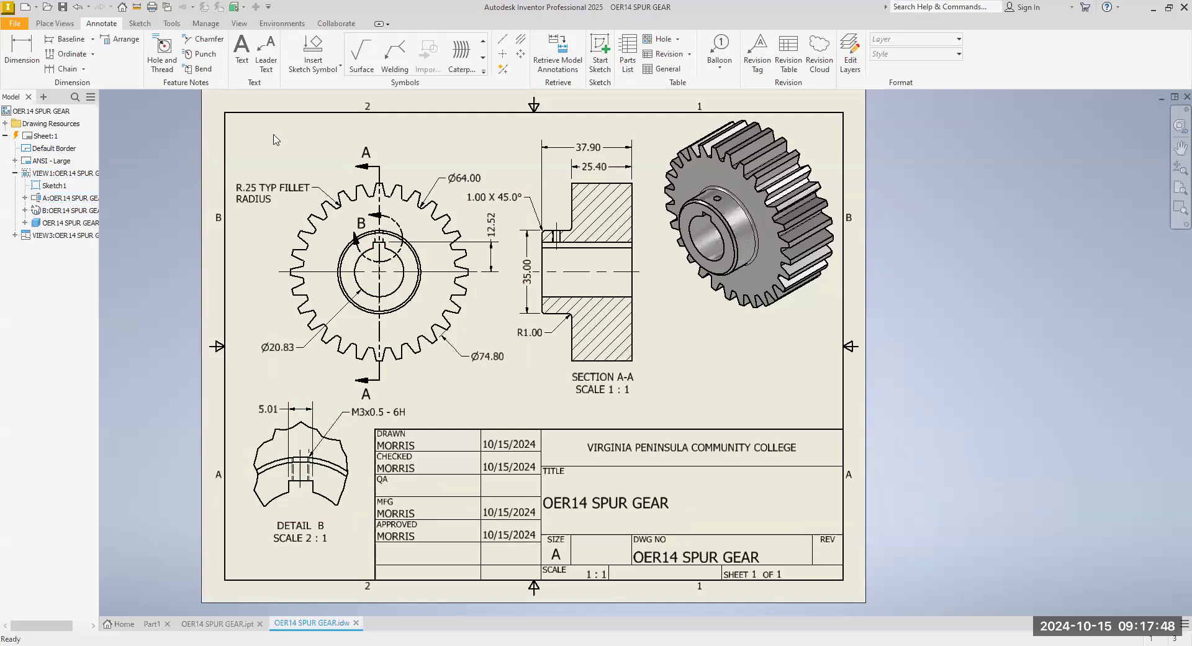
Export the OER14 SPUR GEAR part model as the PNG image OER14 SPUR GEAR.png in the Downloads folder.
left_click(243, 624)
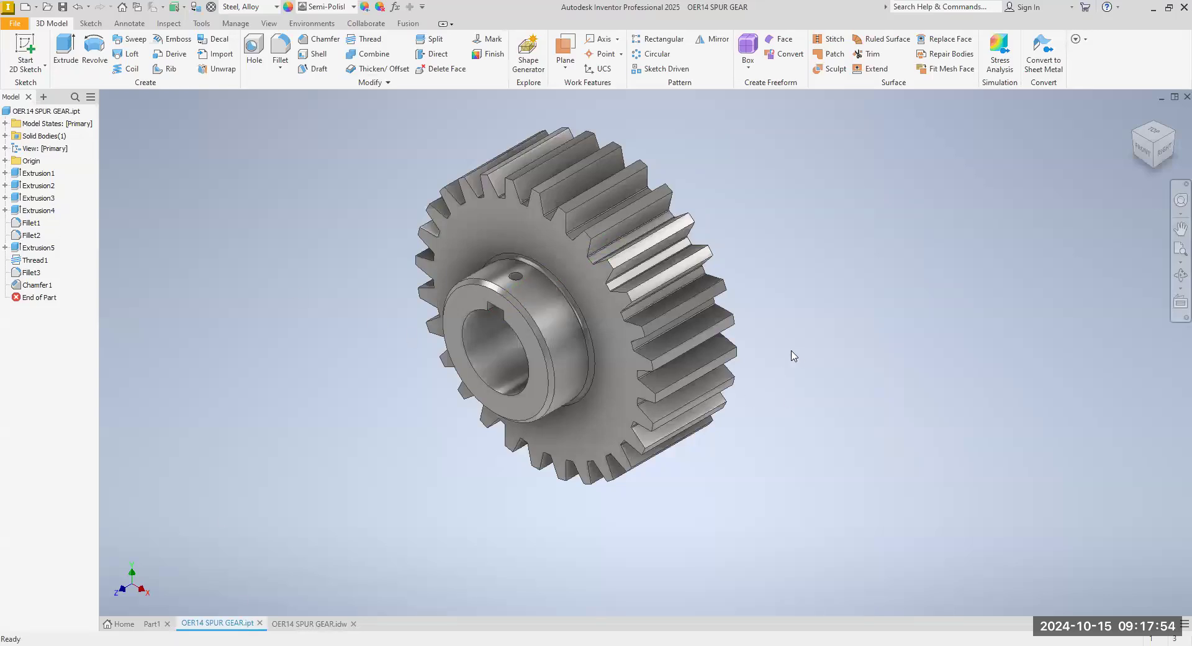
left_click(317, 624)
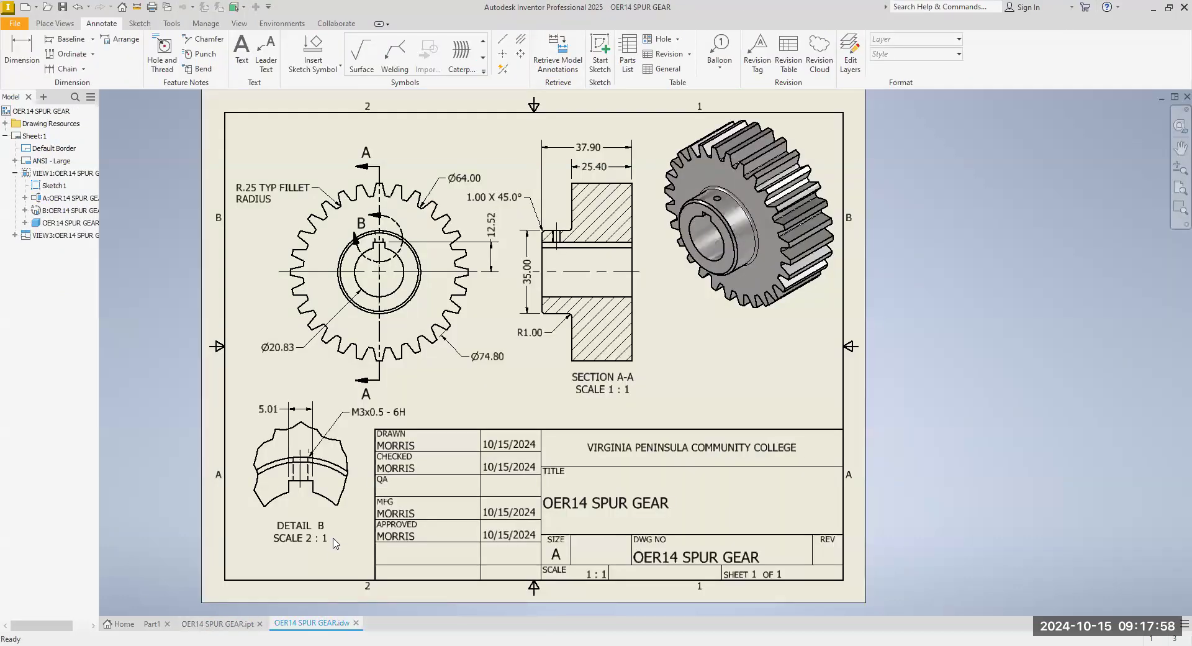
left_click(224, 624)
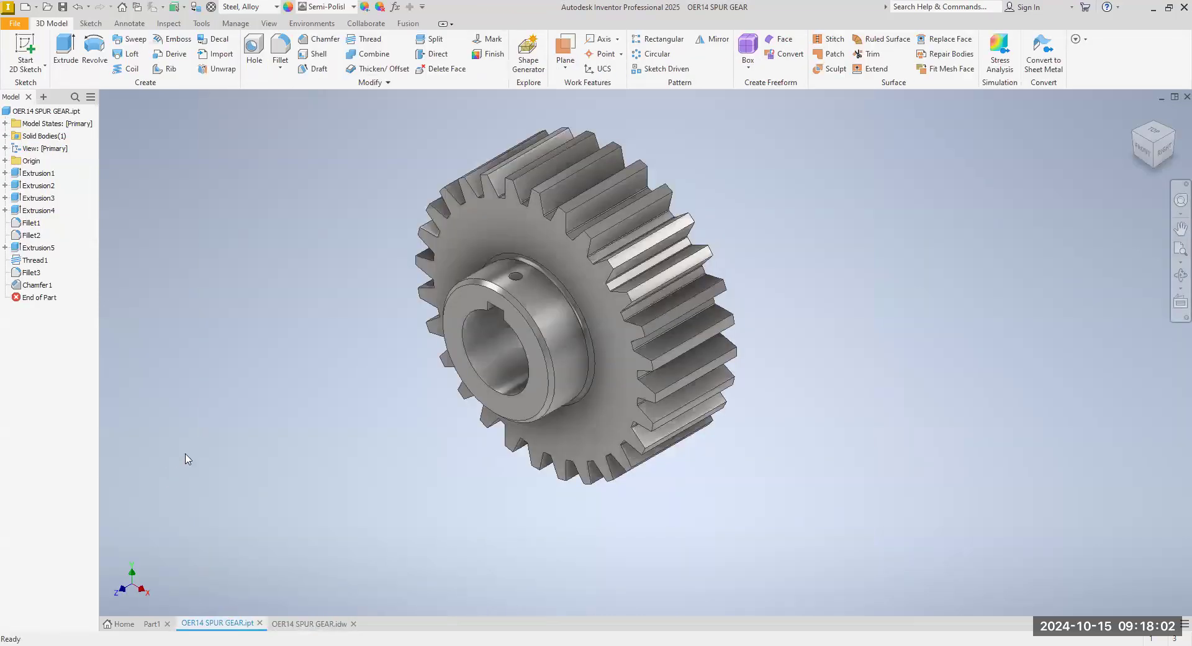
left_click(13, 24)
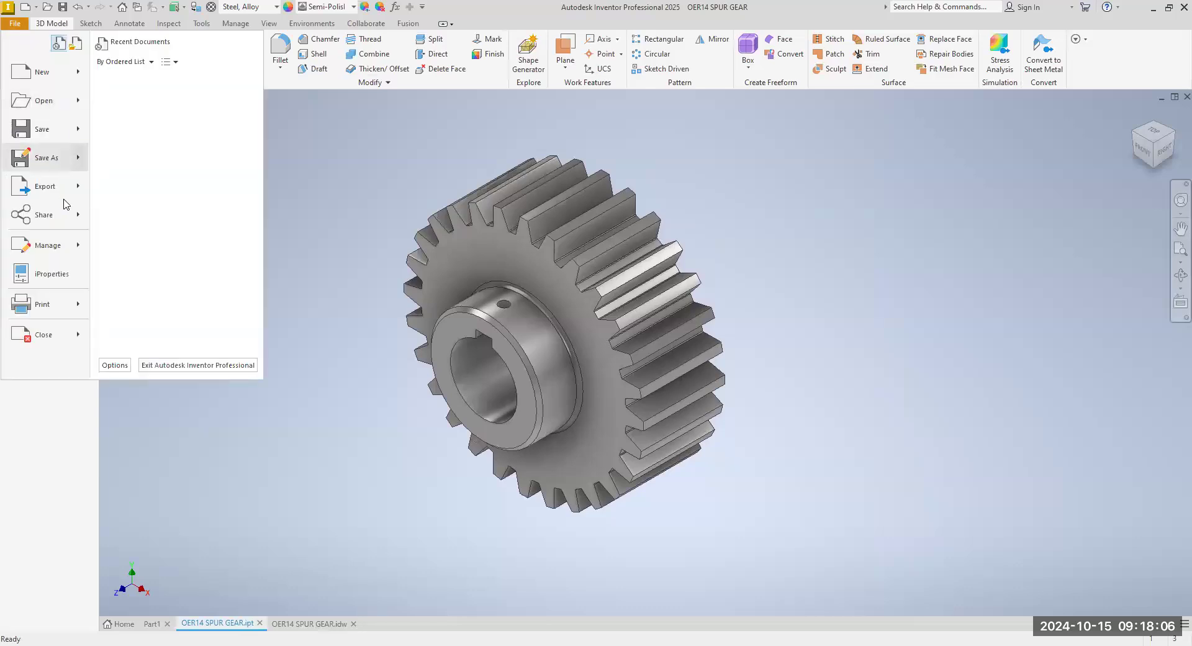
mouse_move(57, 194)
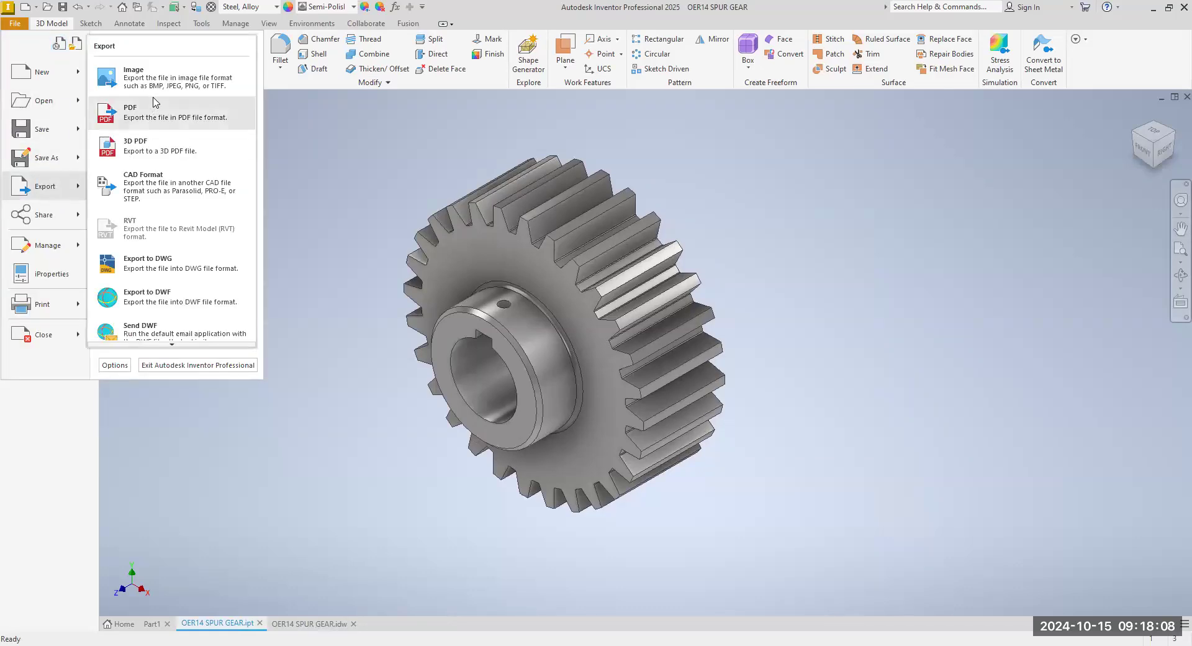
left_click(163, 77)
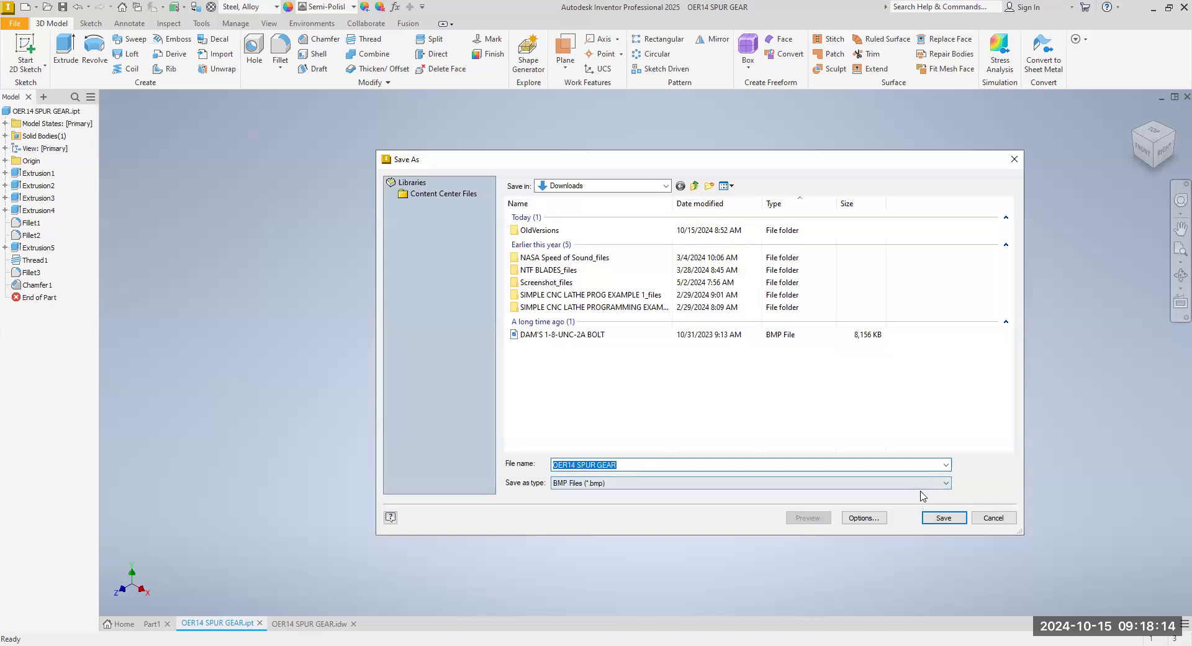
left_click(945, 483)
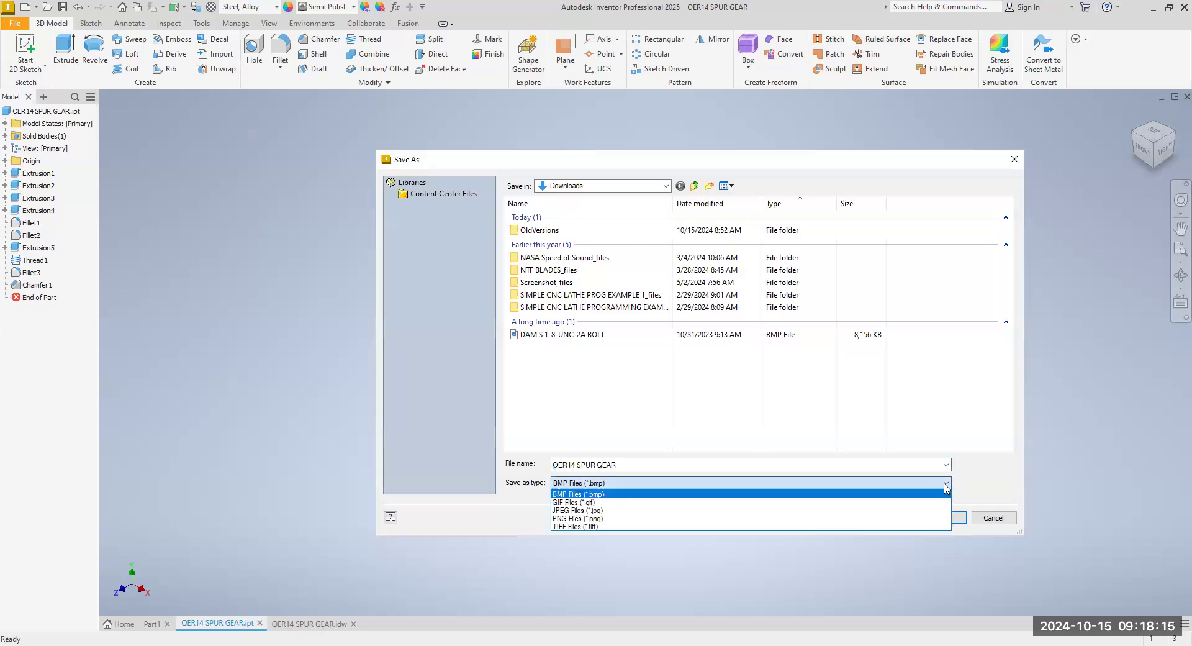
left_click(778, 519)
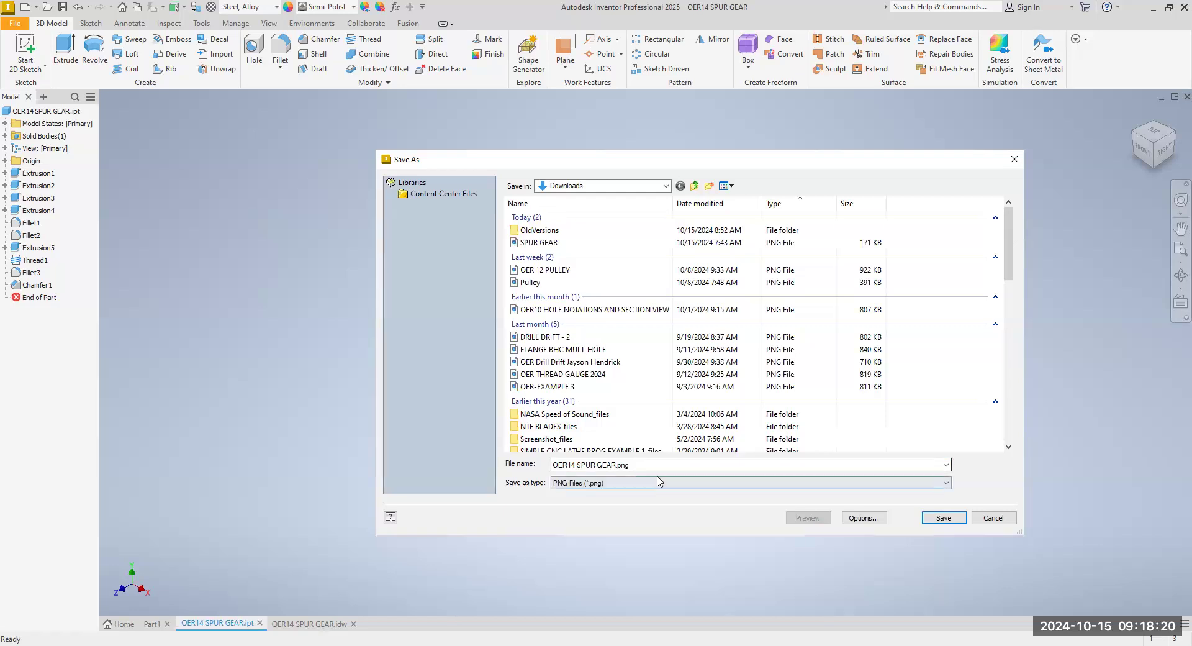
left_click(941, 519)
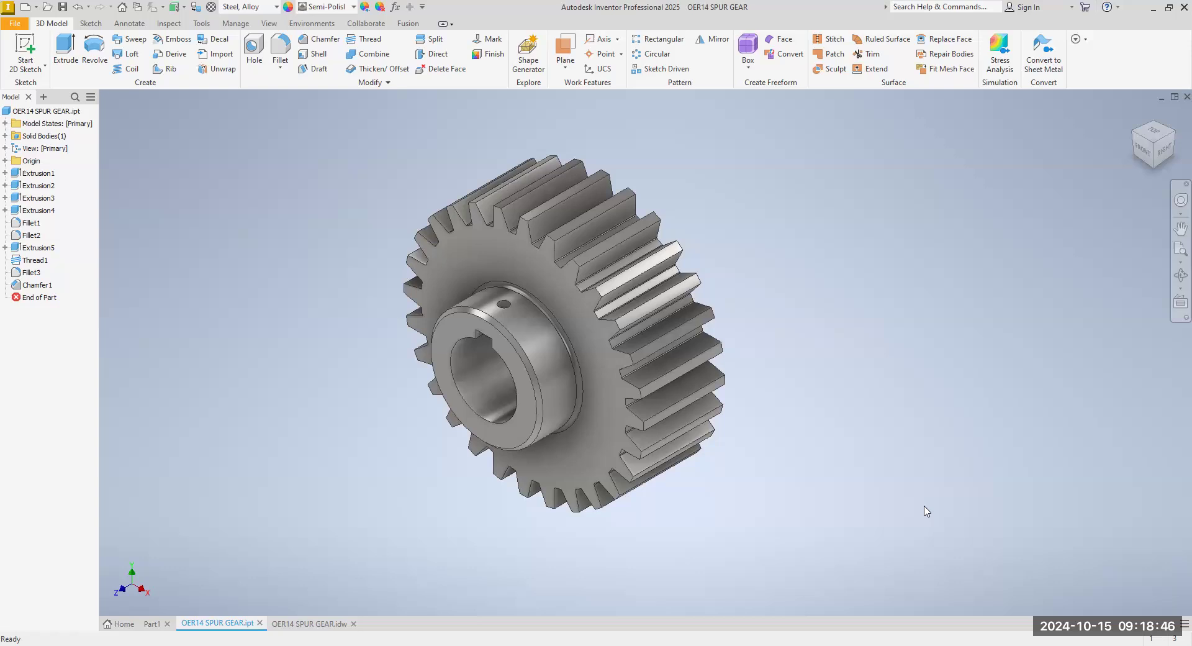
Export the OER14 SPUR GEAR drawing sheet as a PDF named OER14 SPUR GEAR in the Downloads folder.
left_click(322, 623)
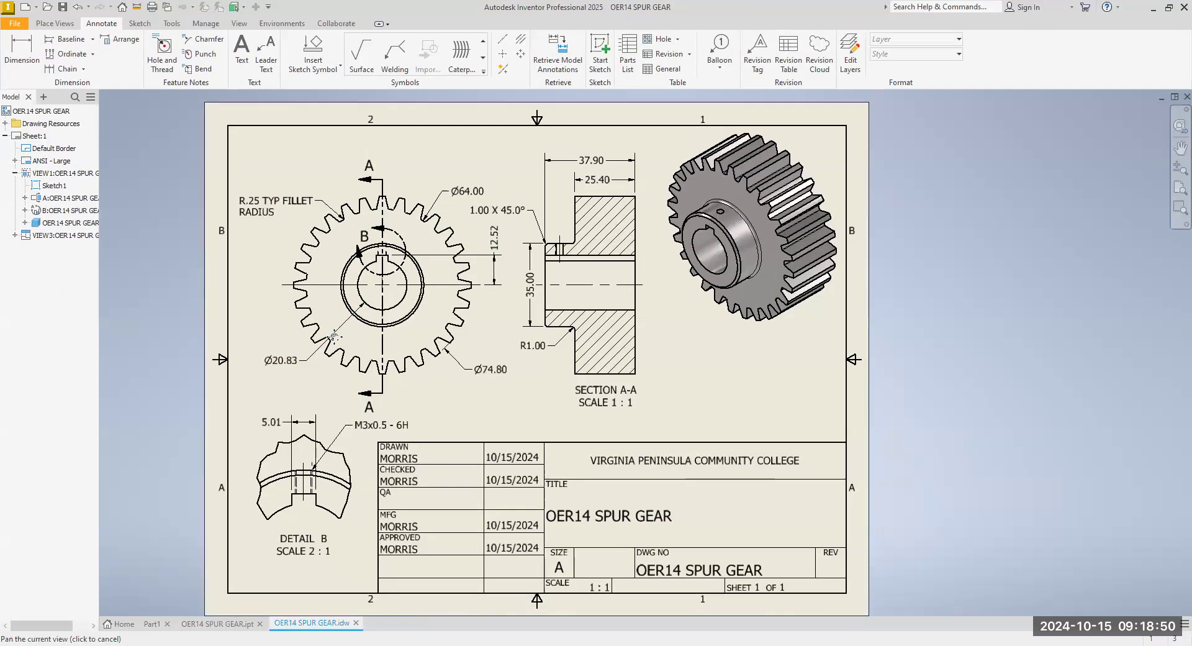
left_click(14, 25)
mouse_move(51, 189)
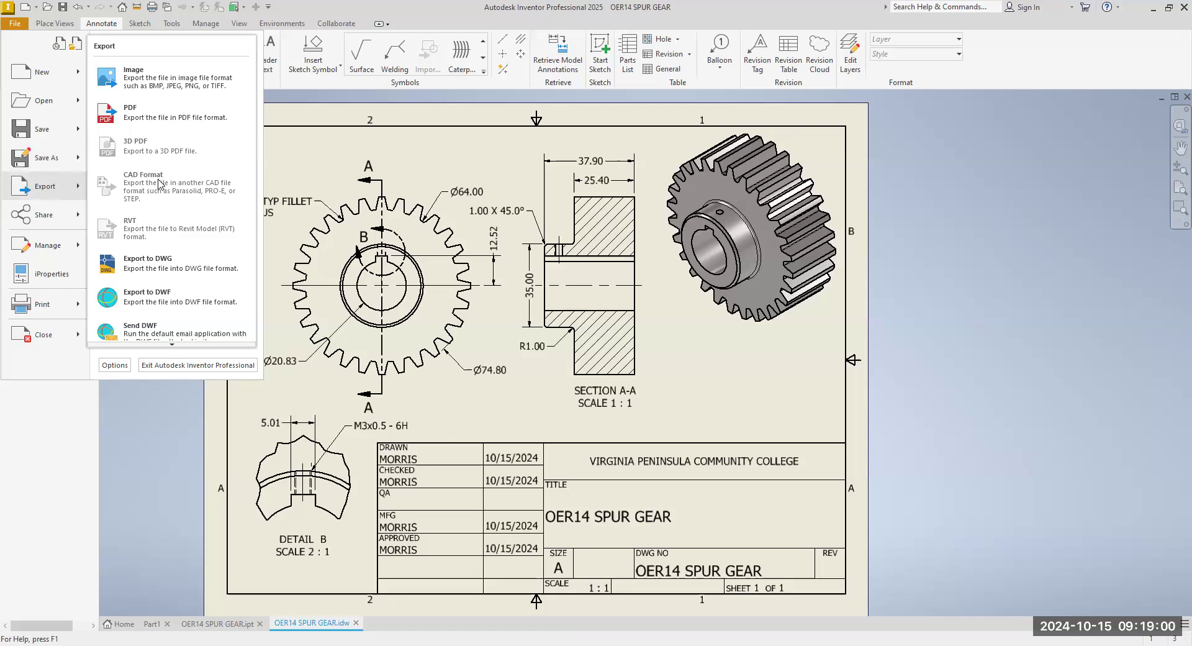
left_click(139, 118)
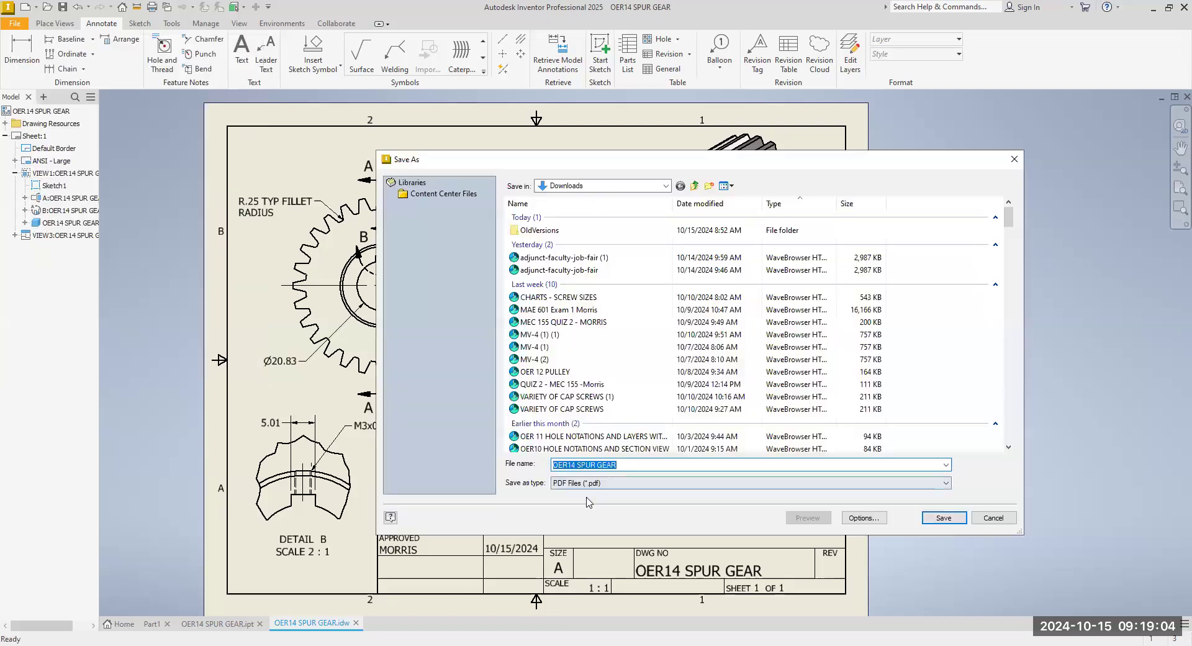
left_click(943, 517)
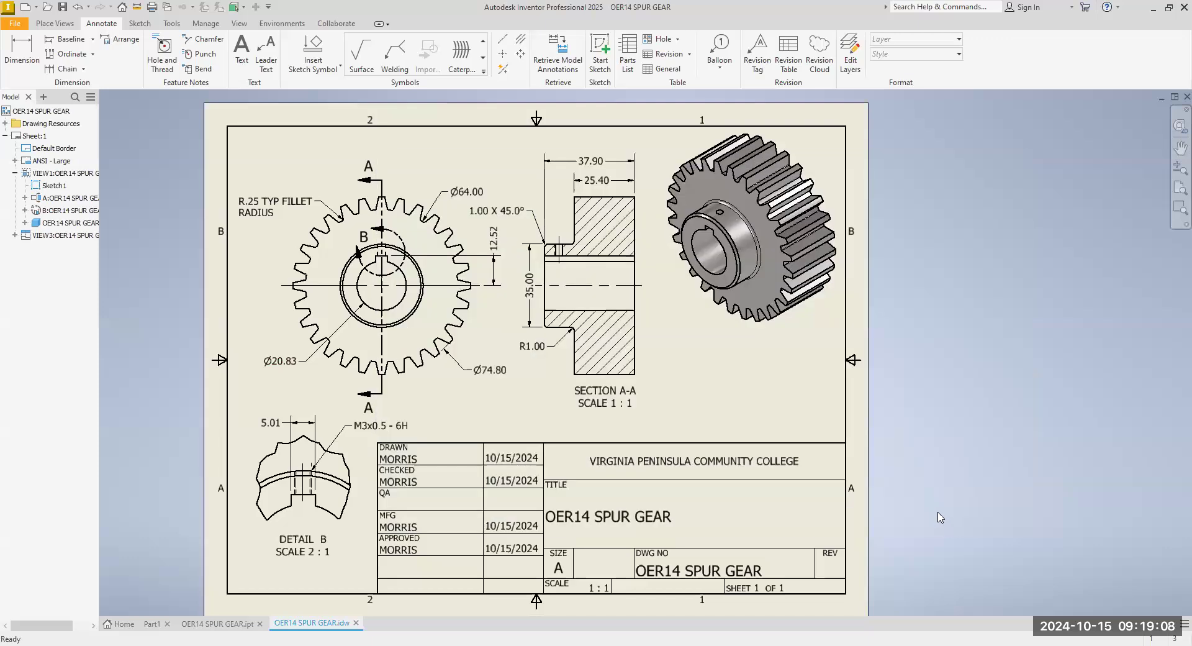